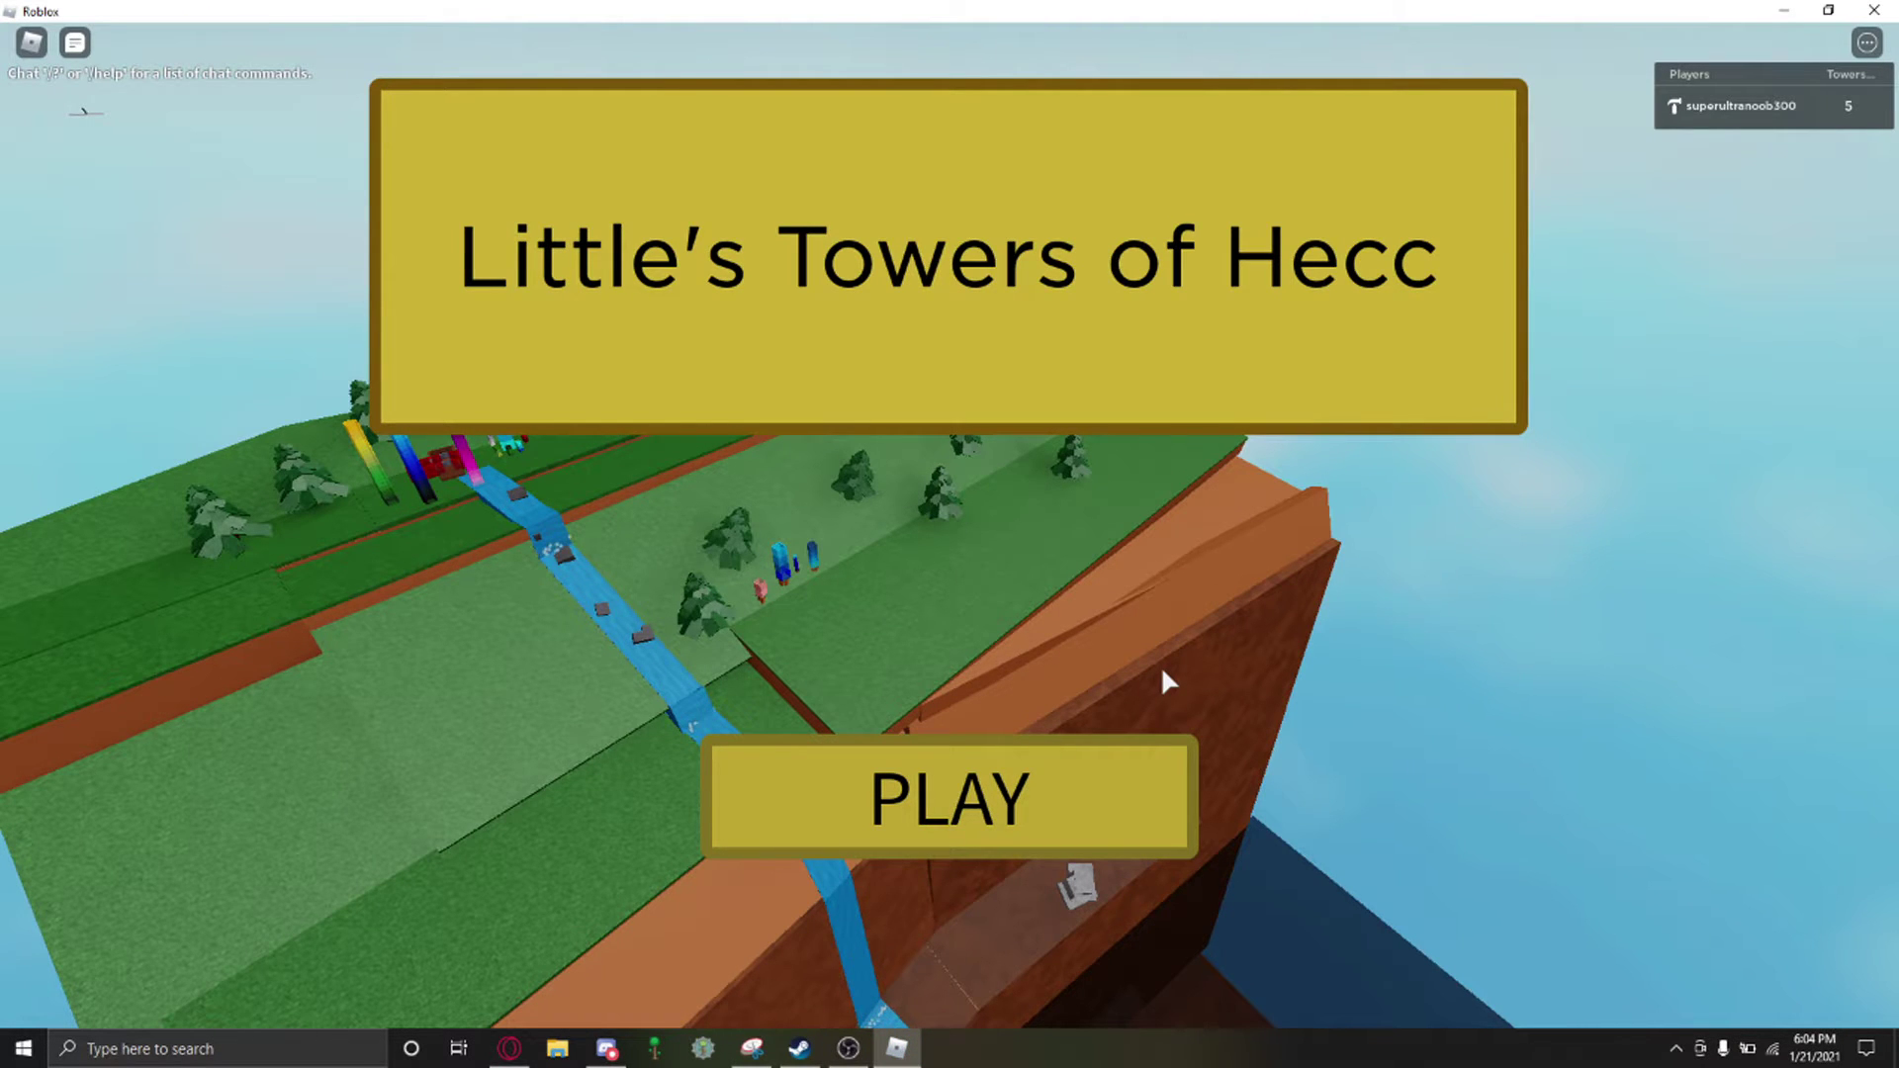
Step: Open and close the in-game menu, then choose PLAY on the title screen
key("Escape")
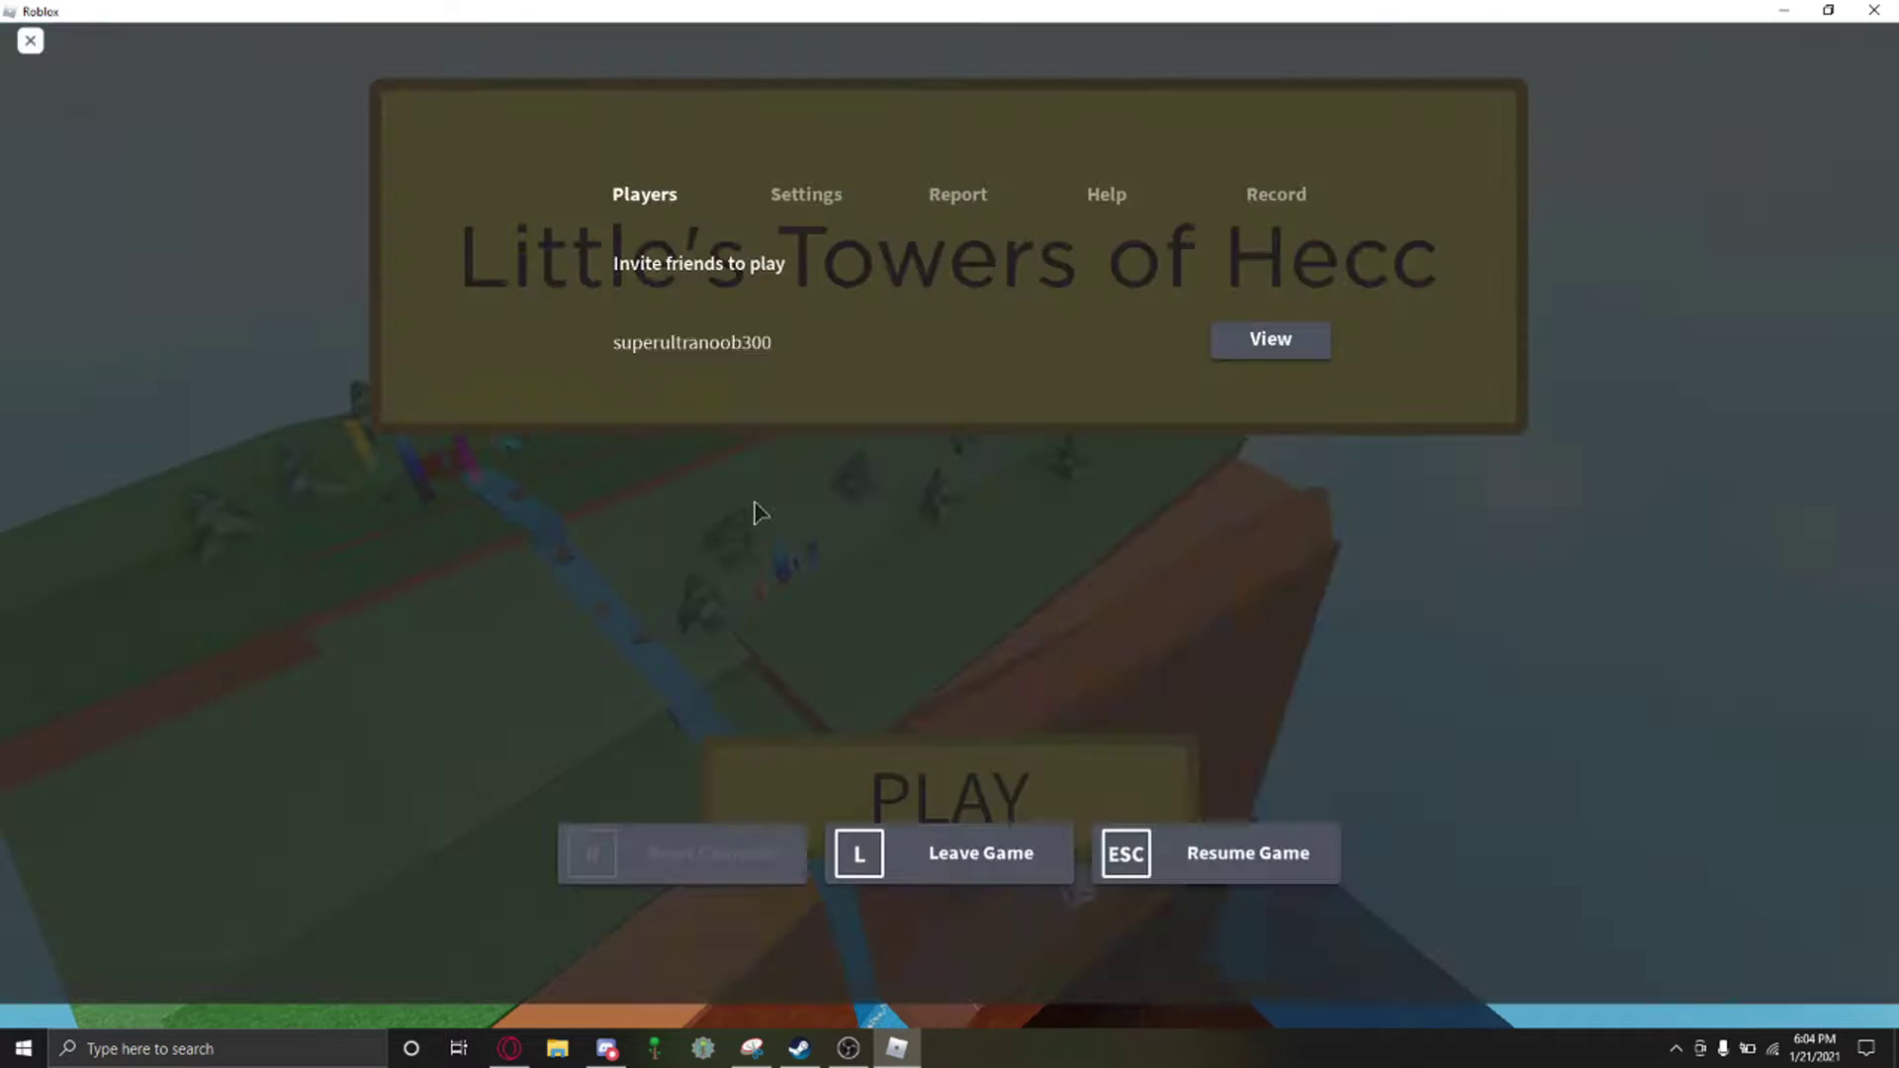
key("Escape")
left_click(981, 761)
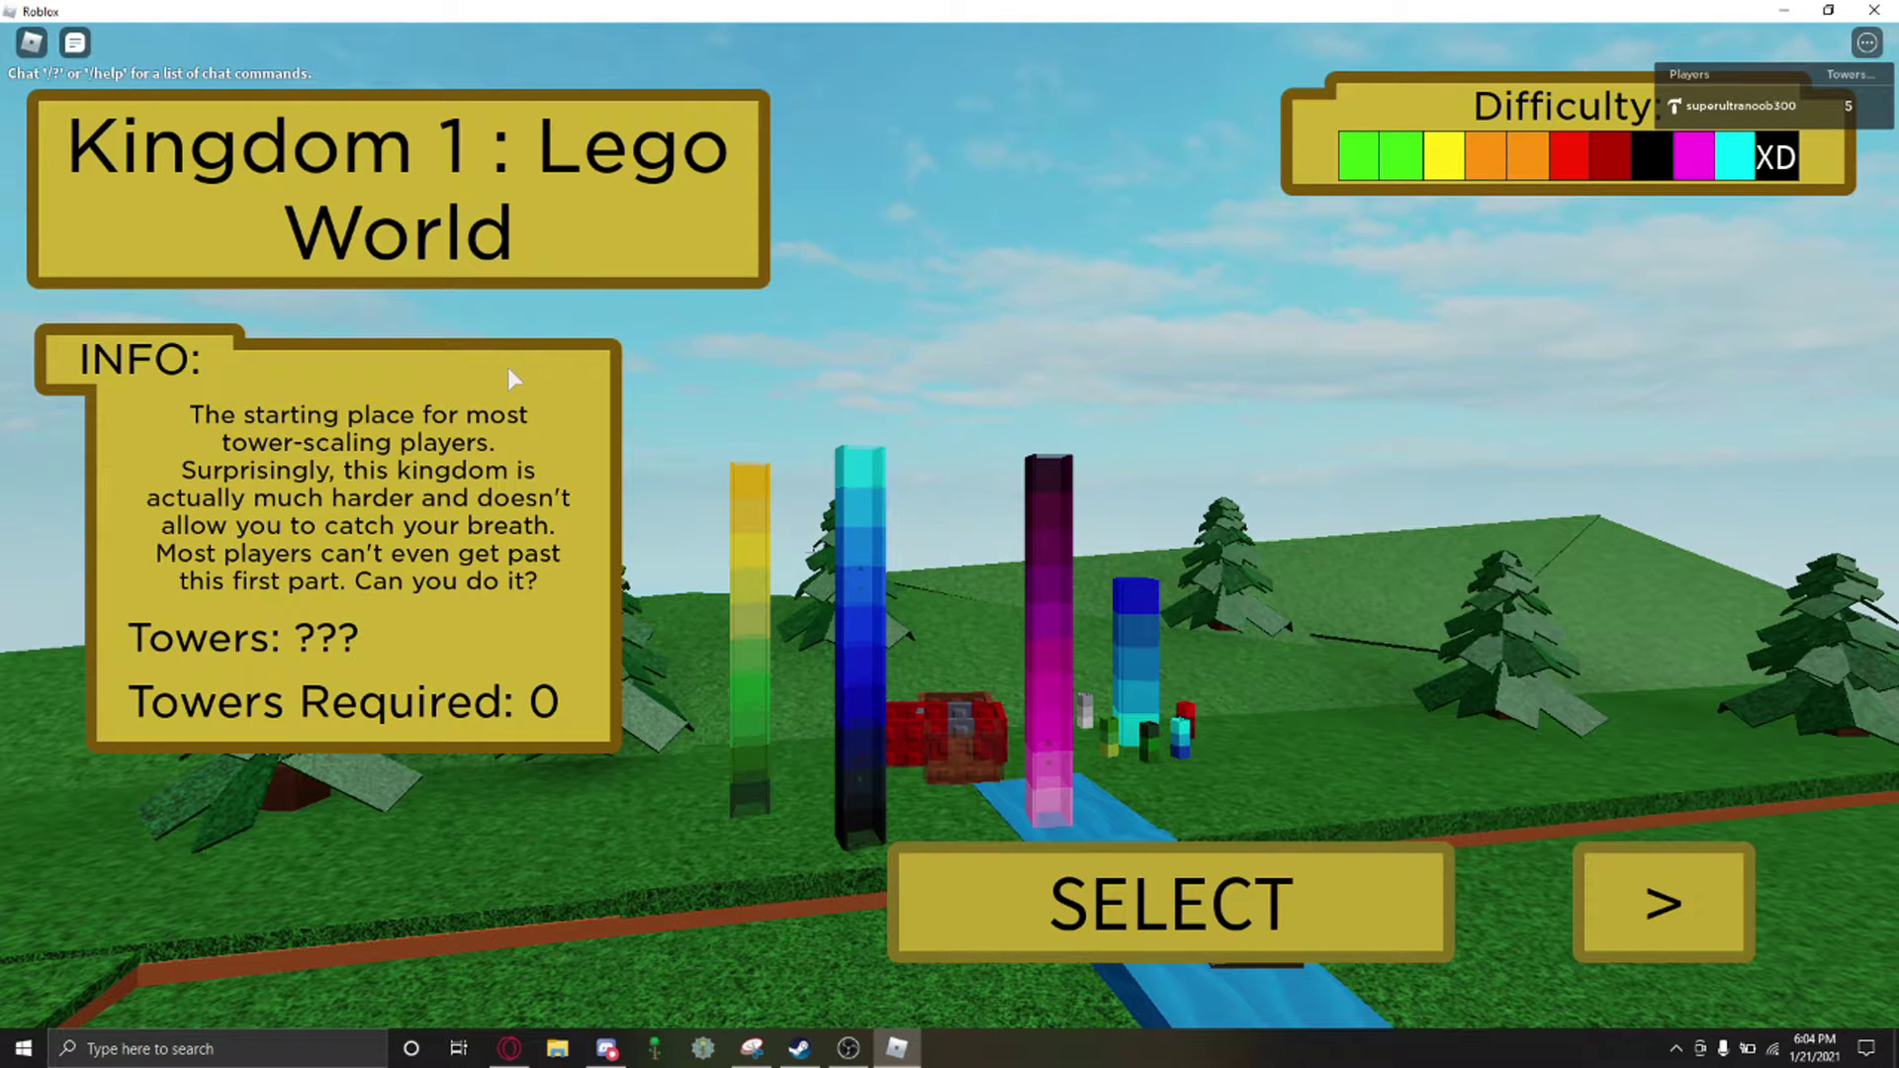
Step: Check a leaderboard player, preview Ultra's Realm, then select Kingdom 1: Lego World
left_click(1708, 111)
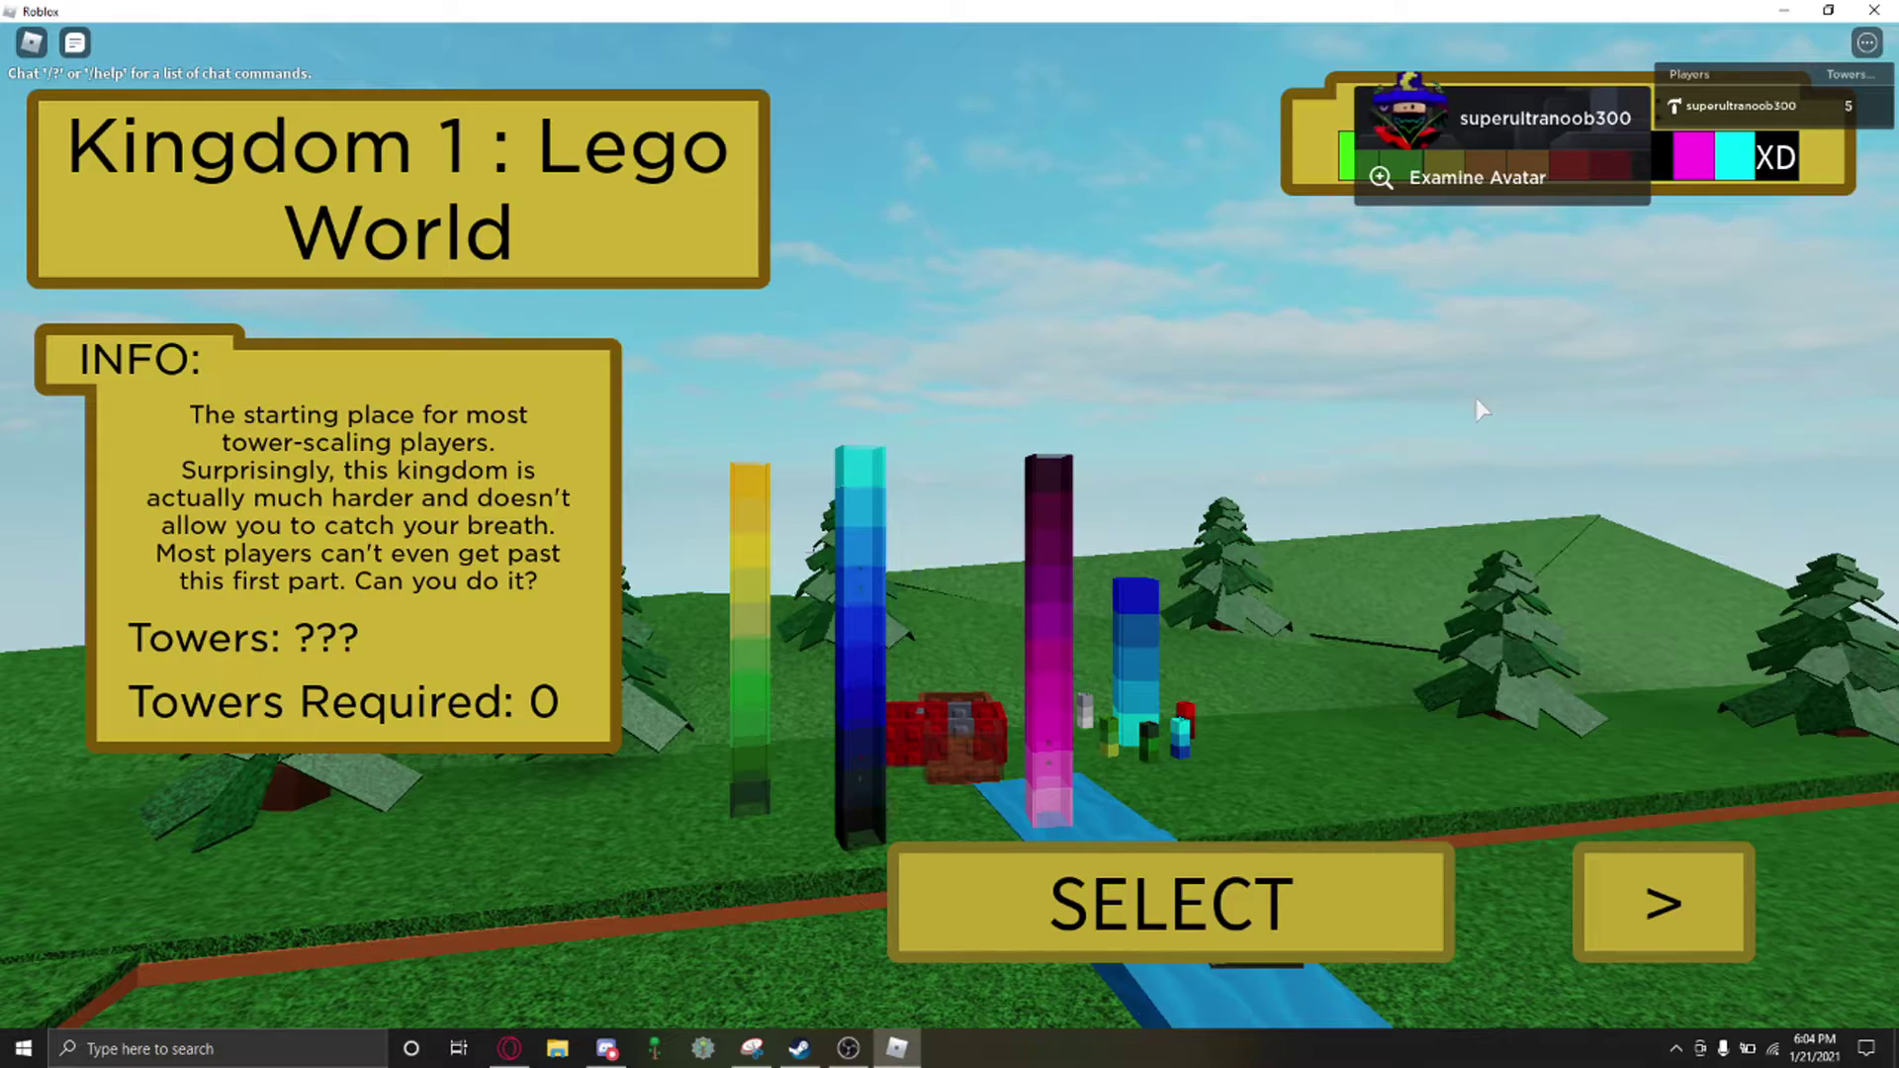
left_click(1478, 387)
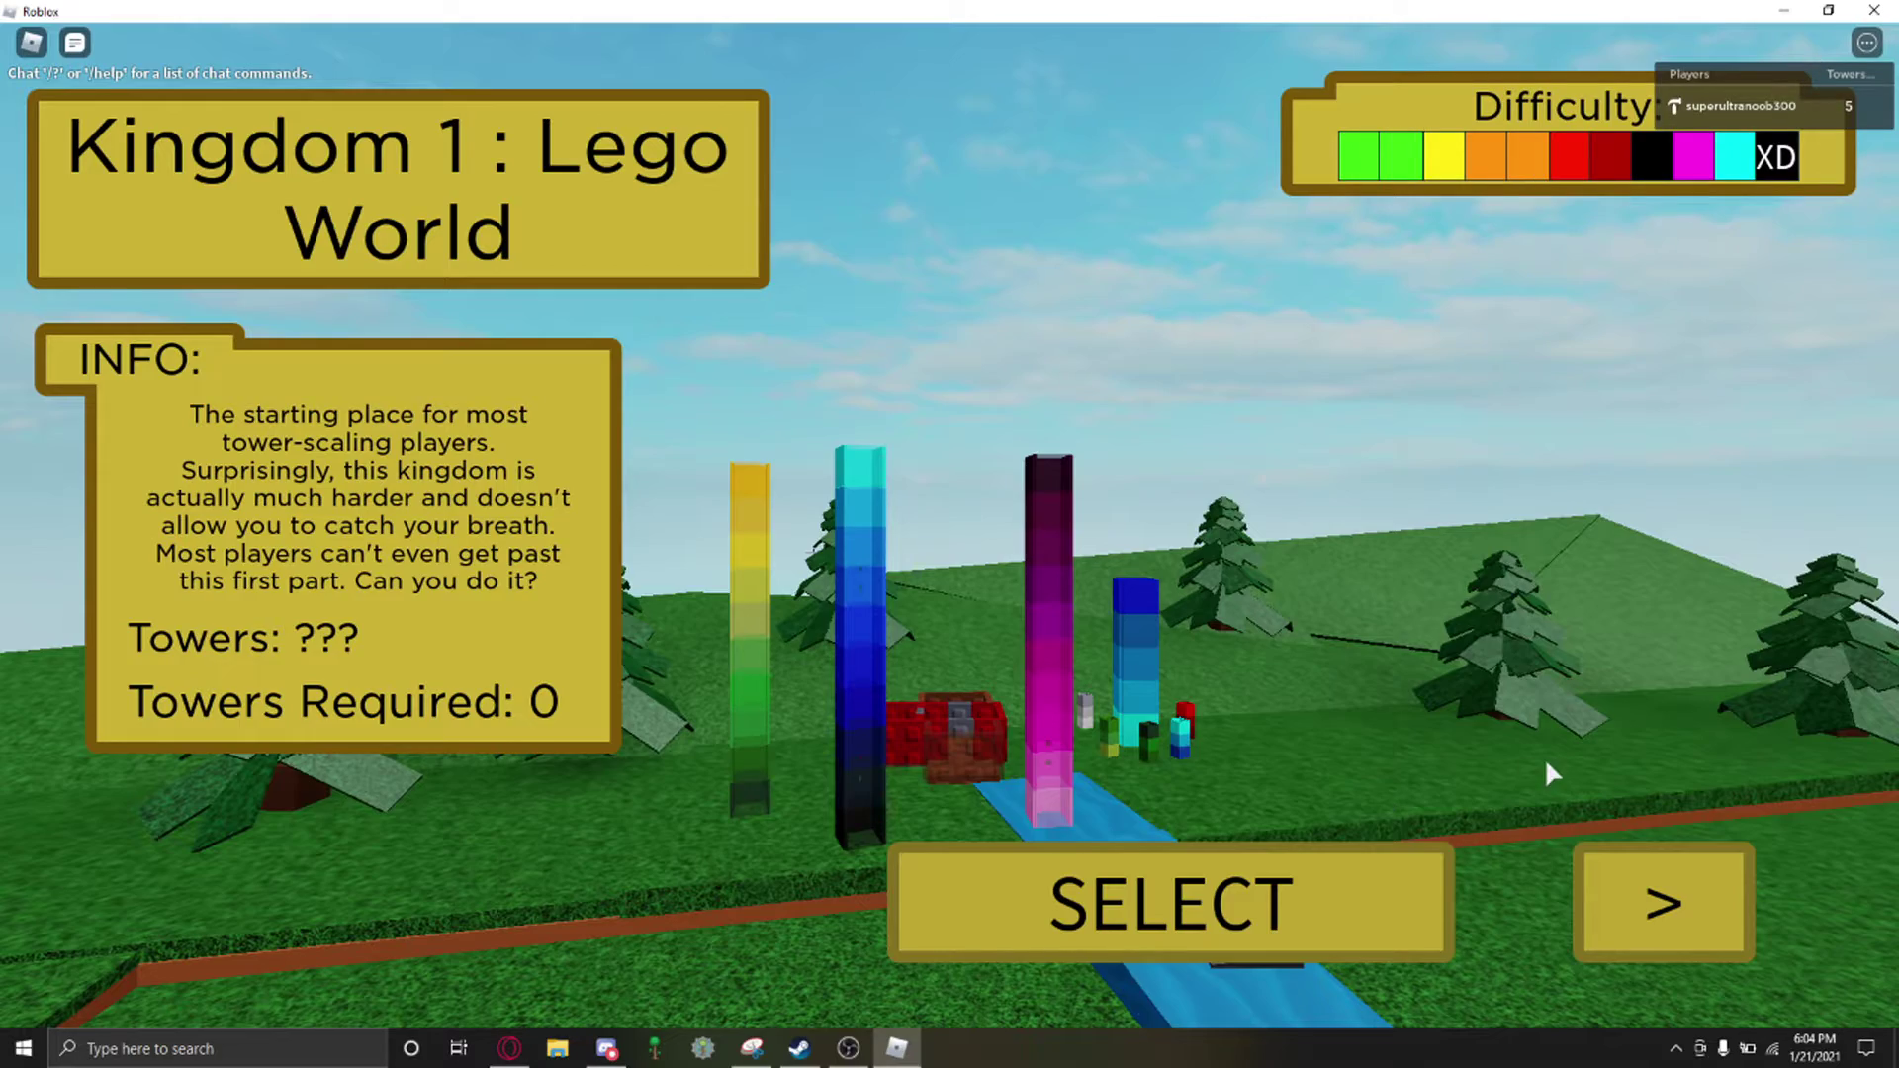
left_click(1662, 903)
left_click(684, 892)
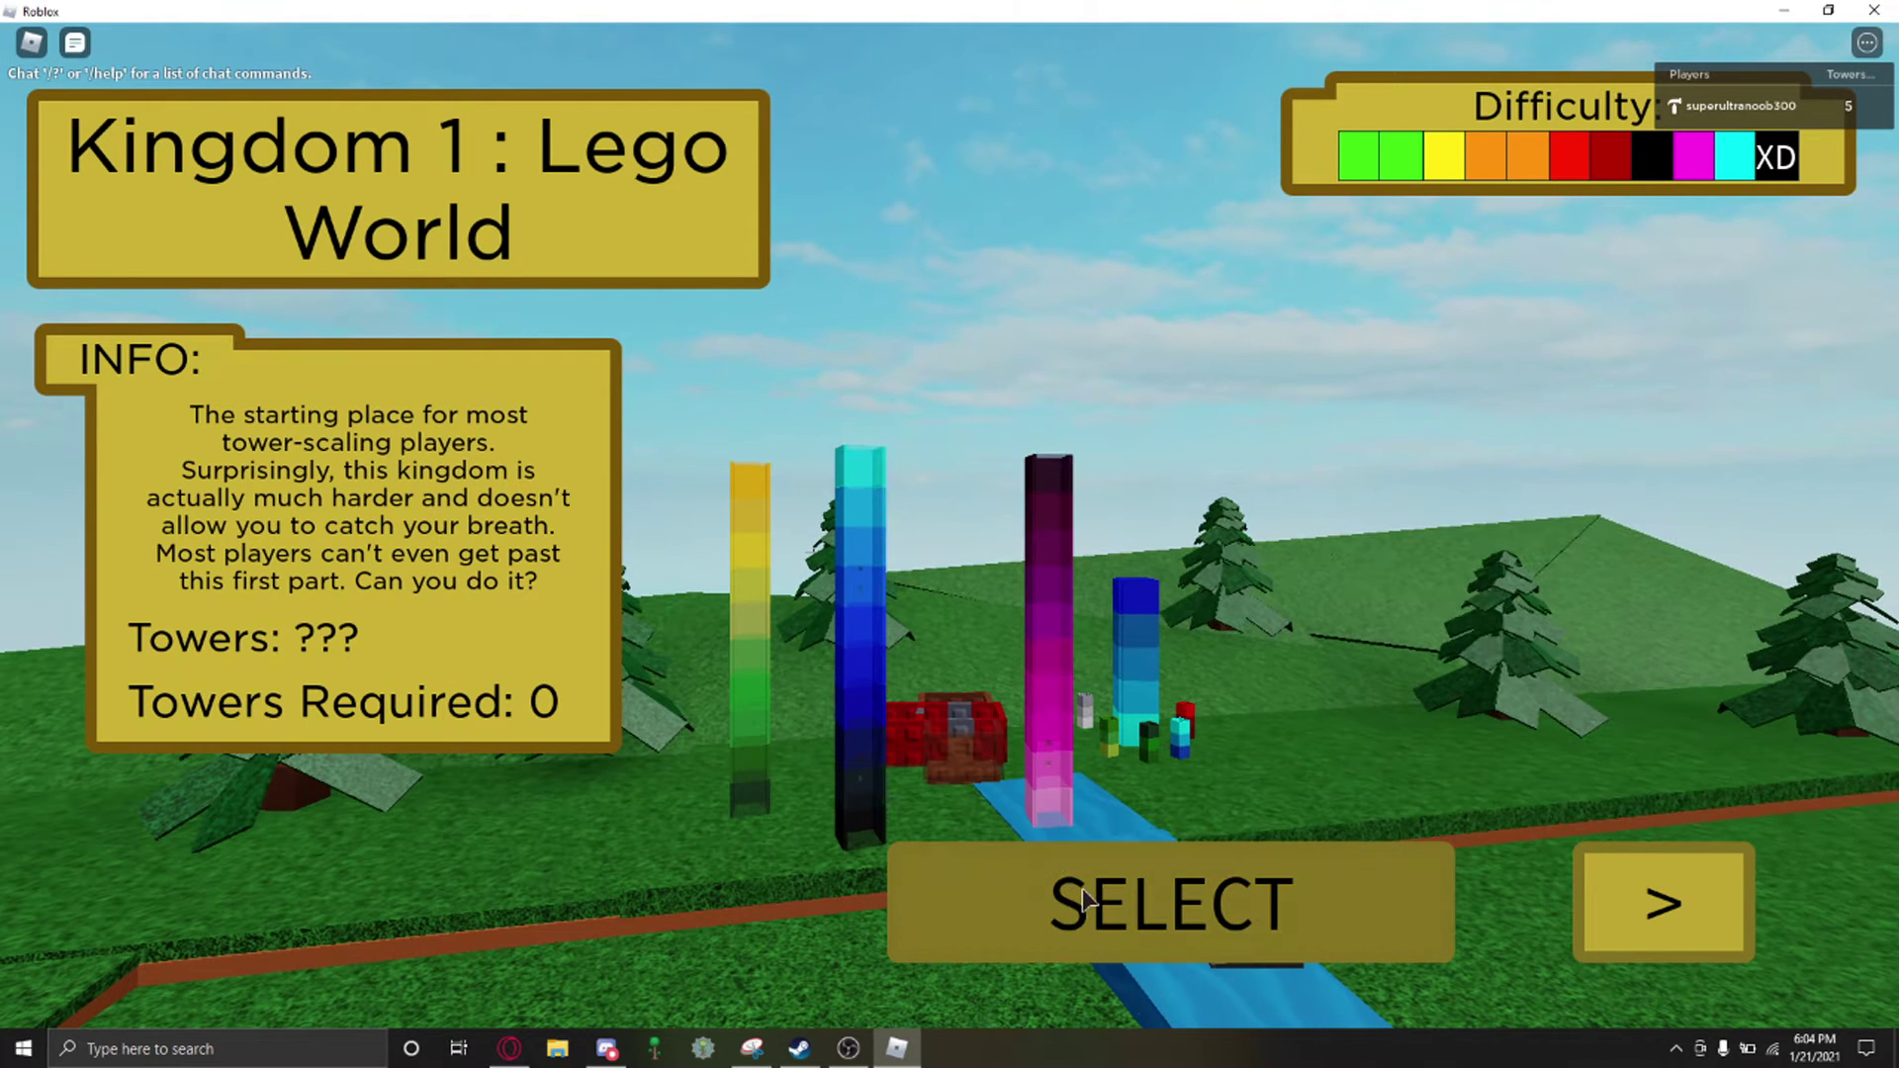
left_click(1094, 951)
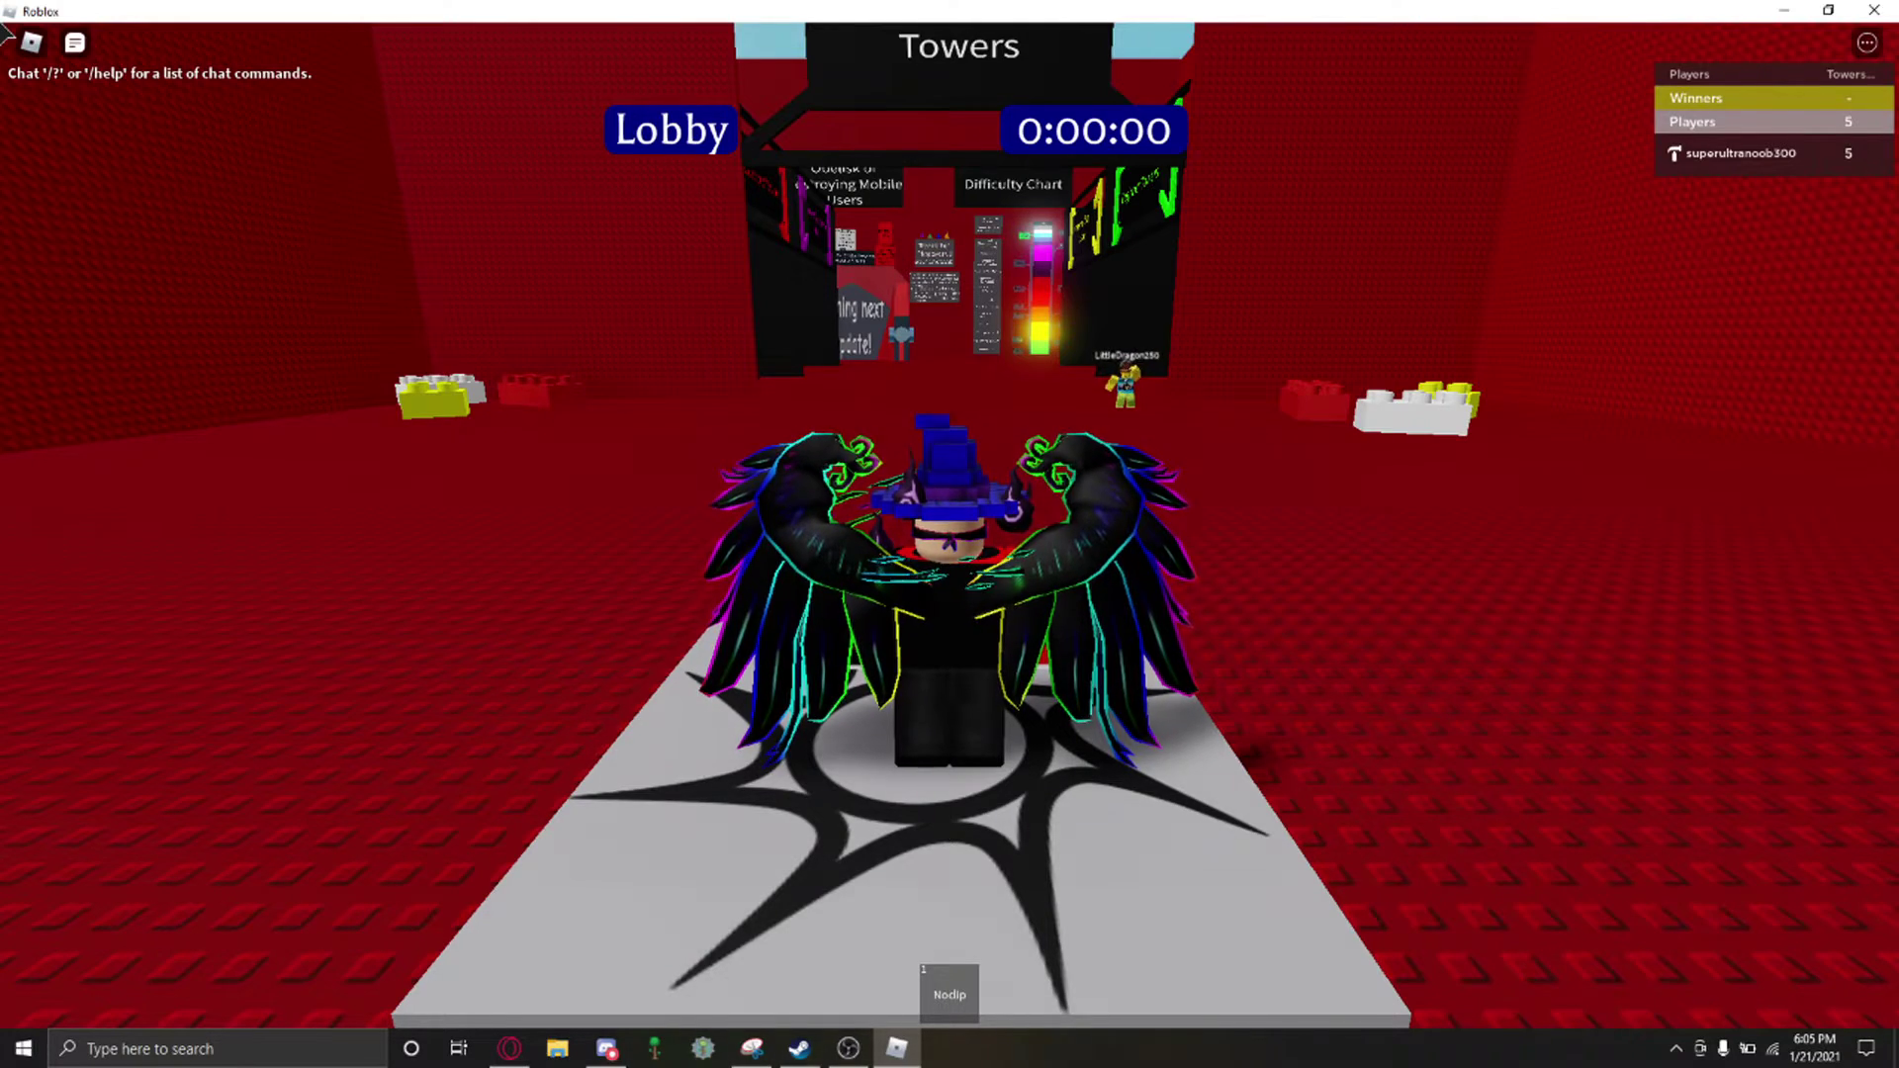
Step: Look and walk around the lobby, between the Miscellaneous area and the Towers board
key("Left")
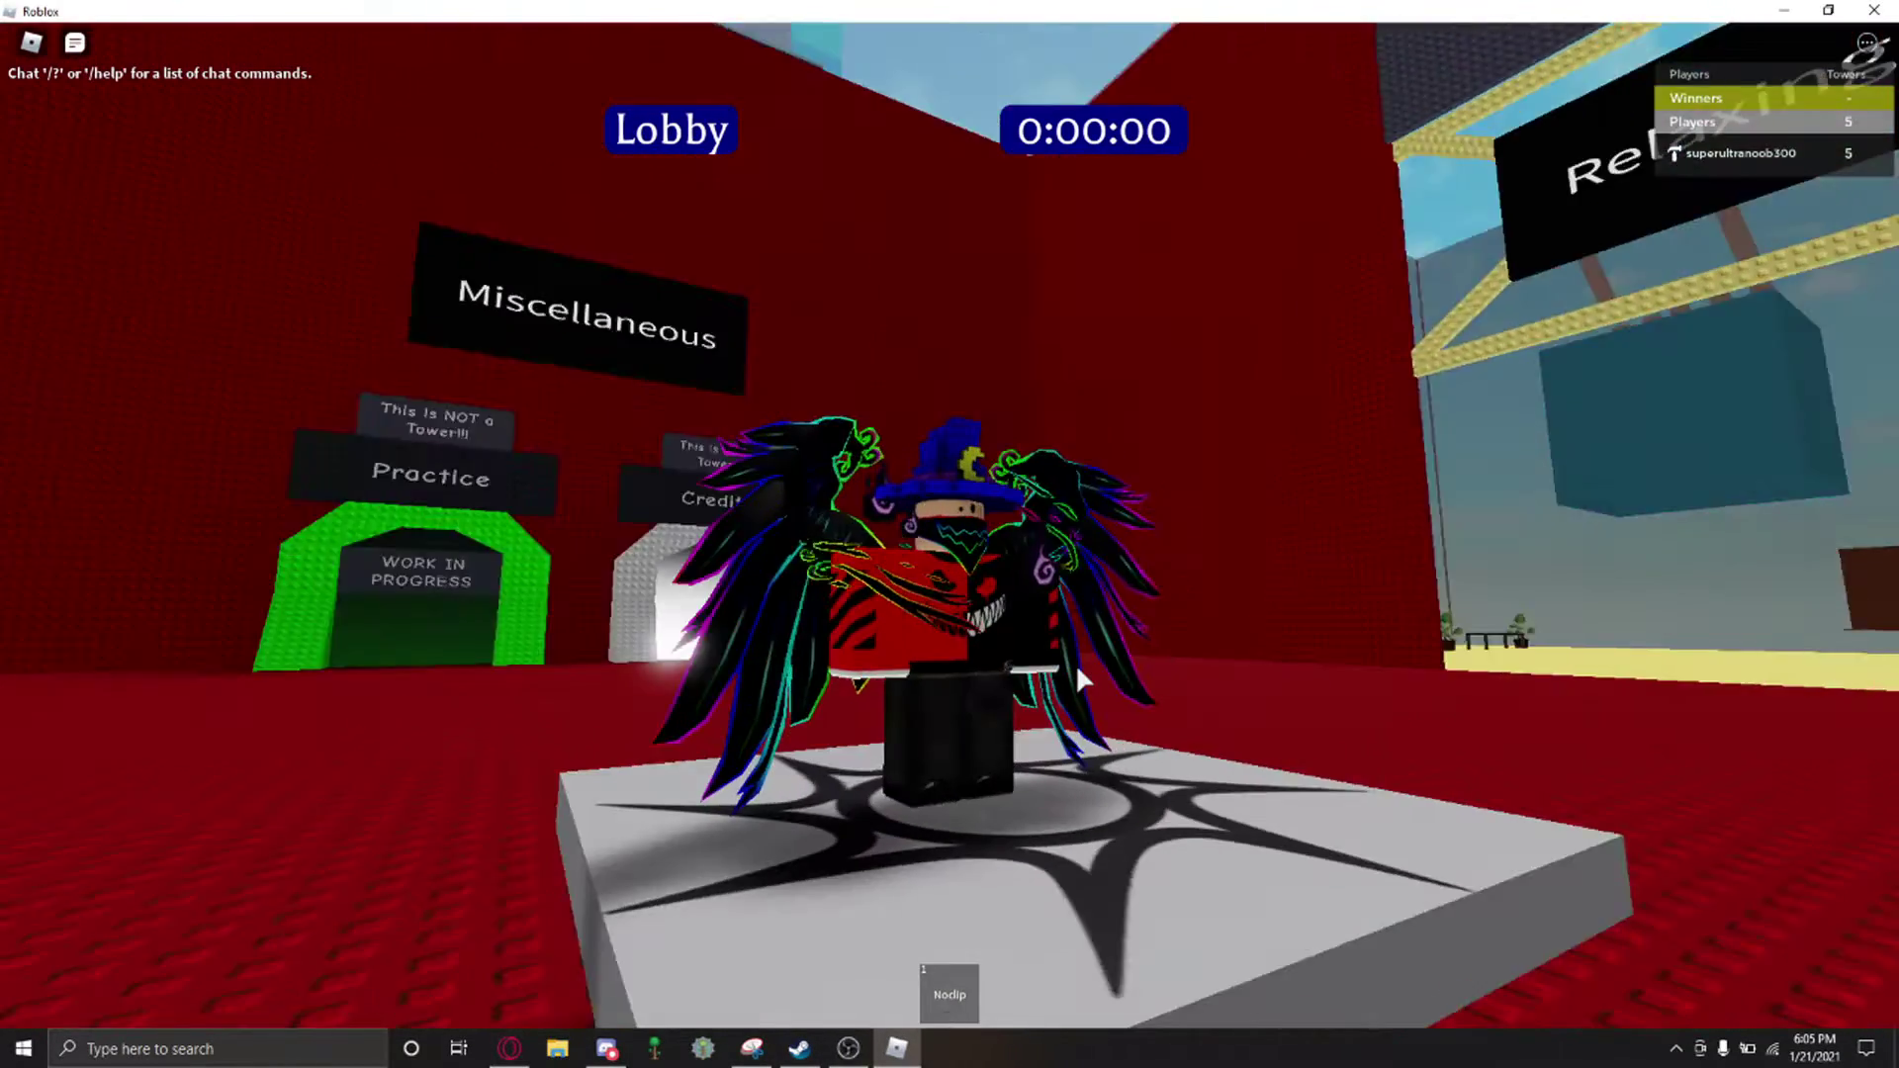
key("Left")
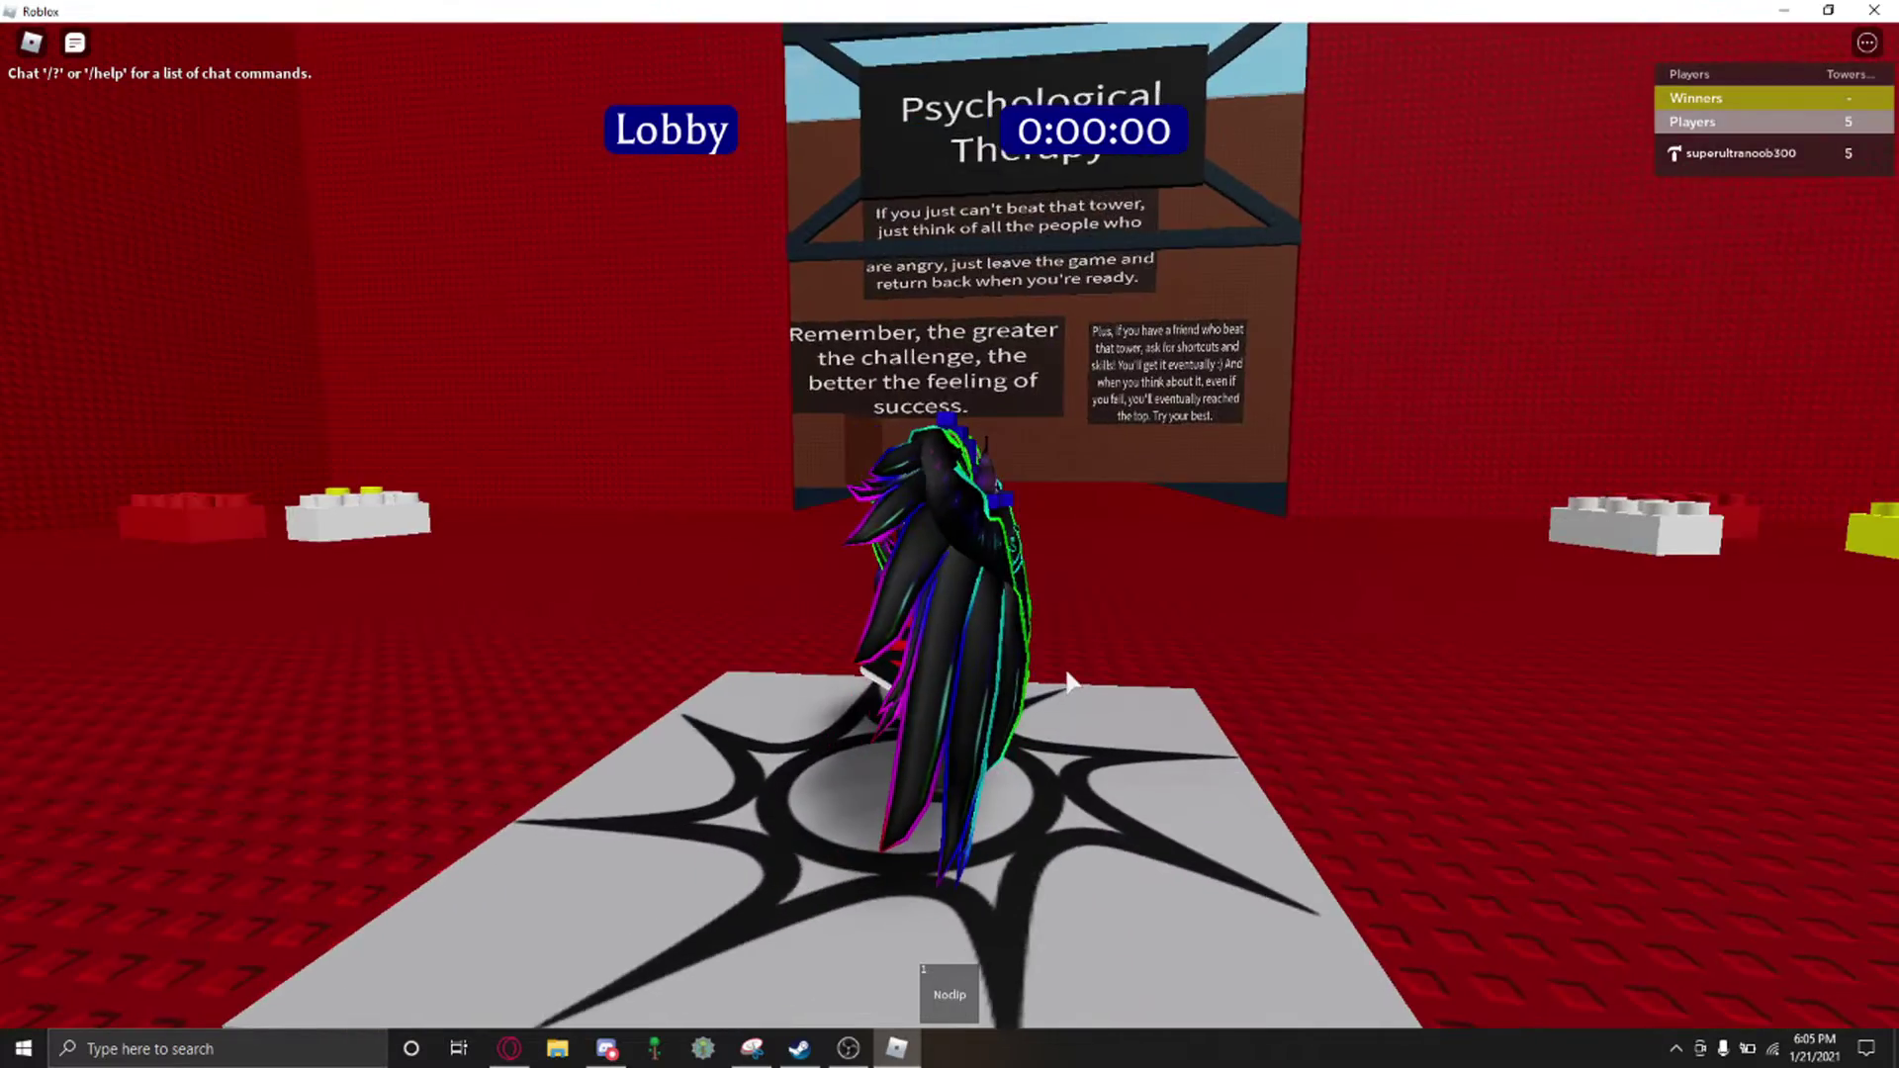
scroll(1063, 666, "up", 5)
scroll(949, 520, "down", 5)
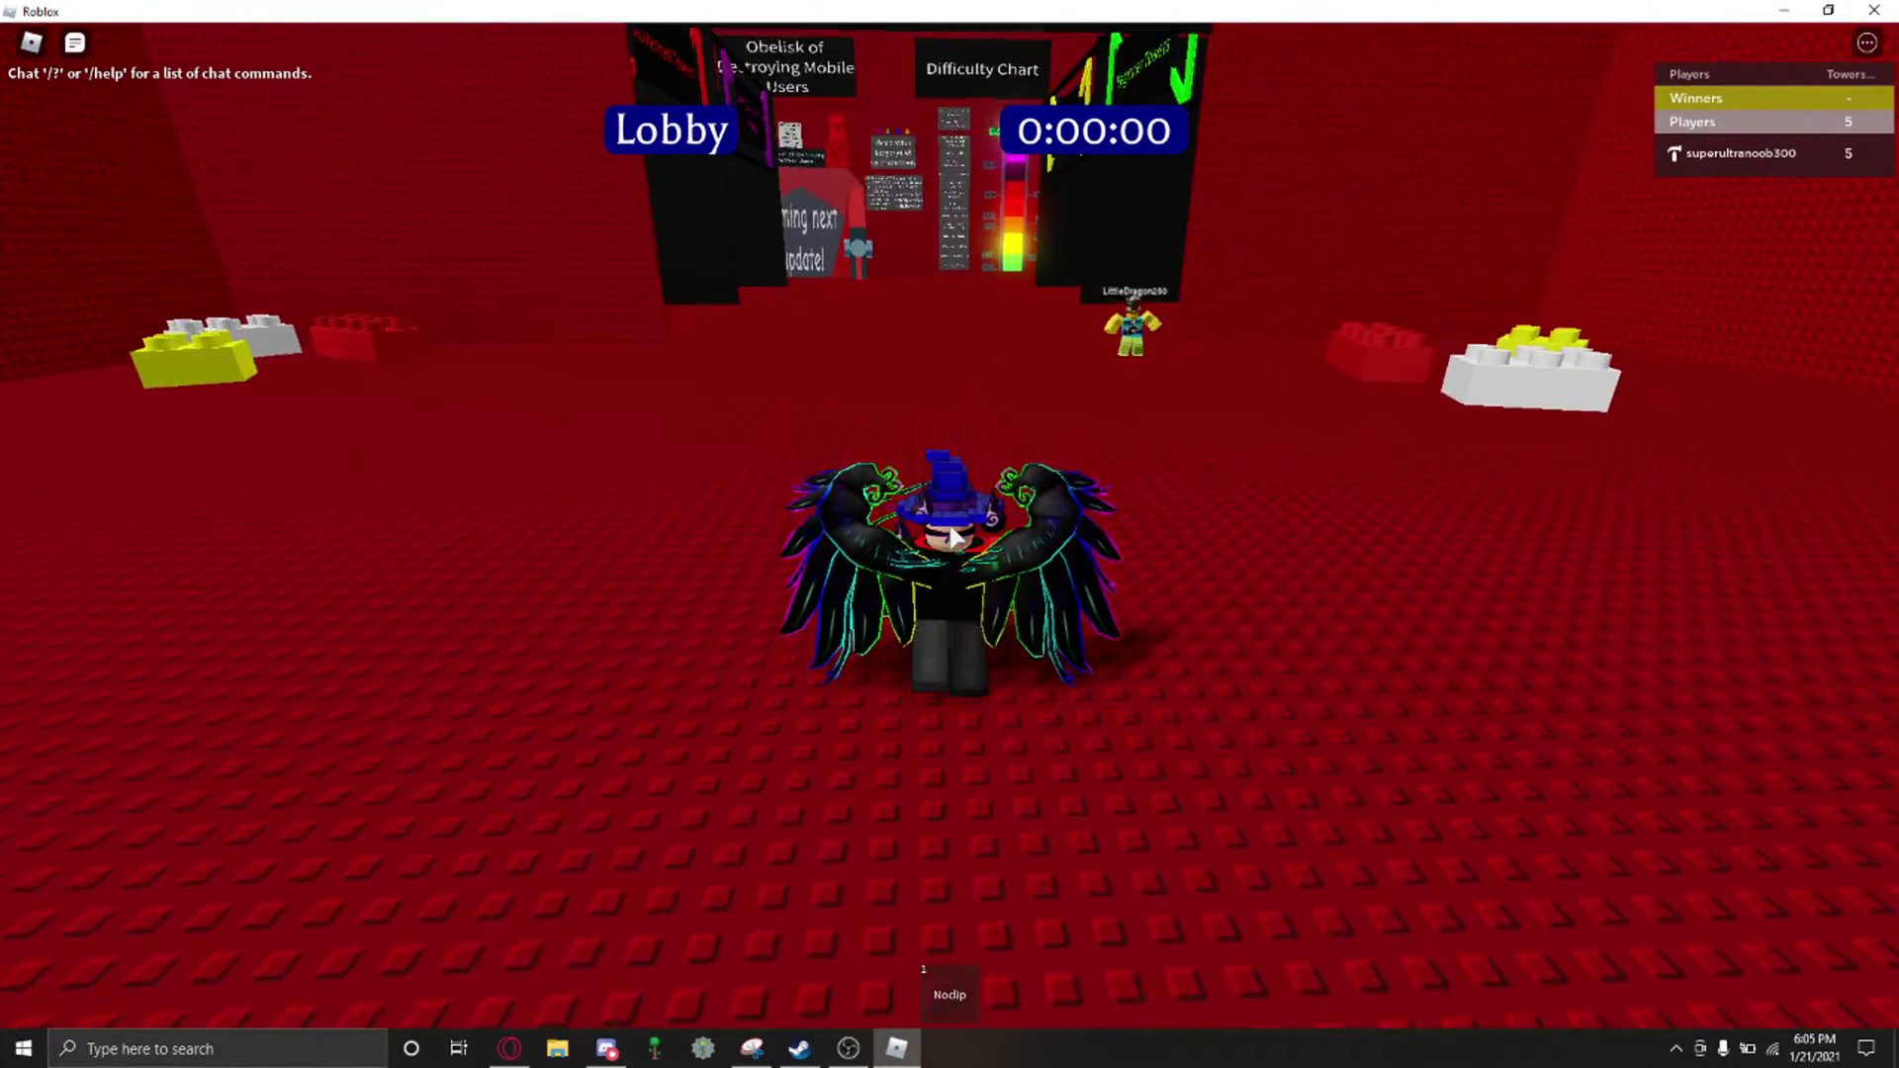
key("Left")
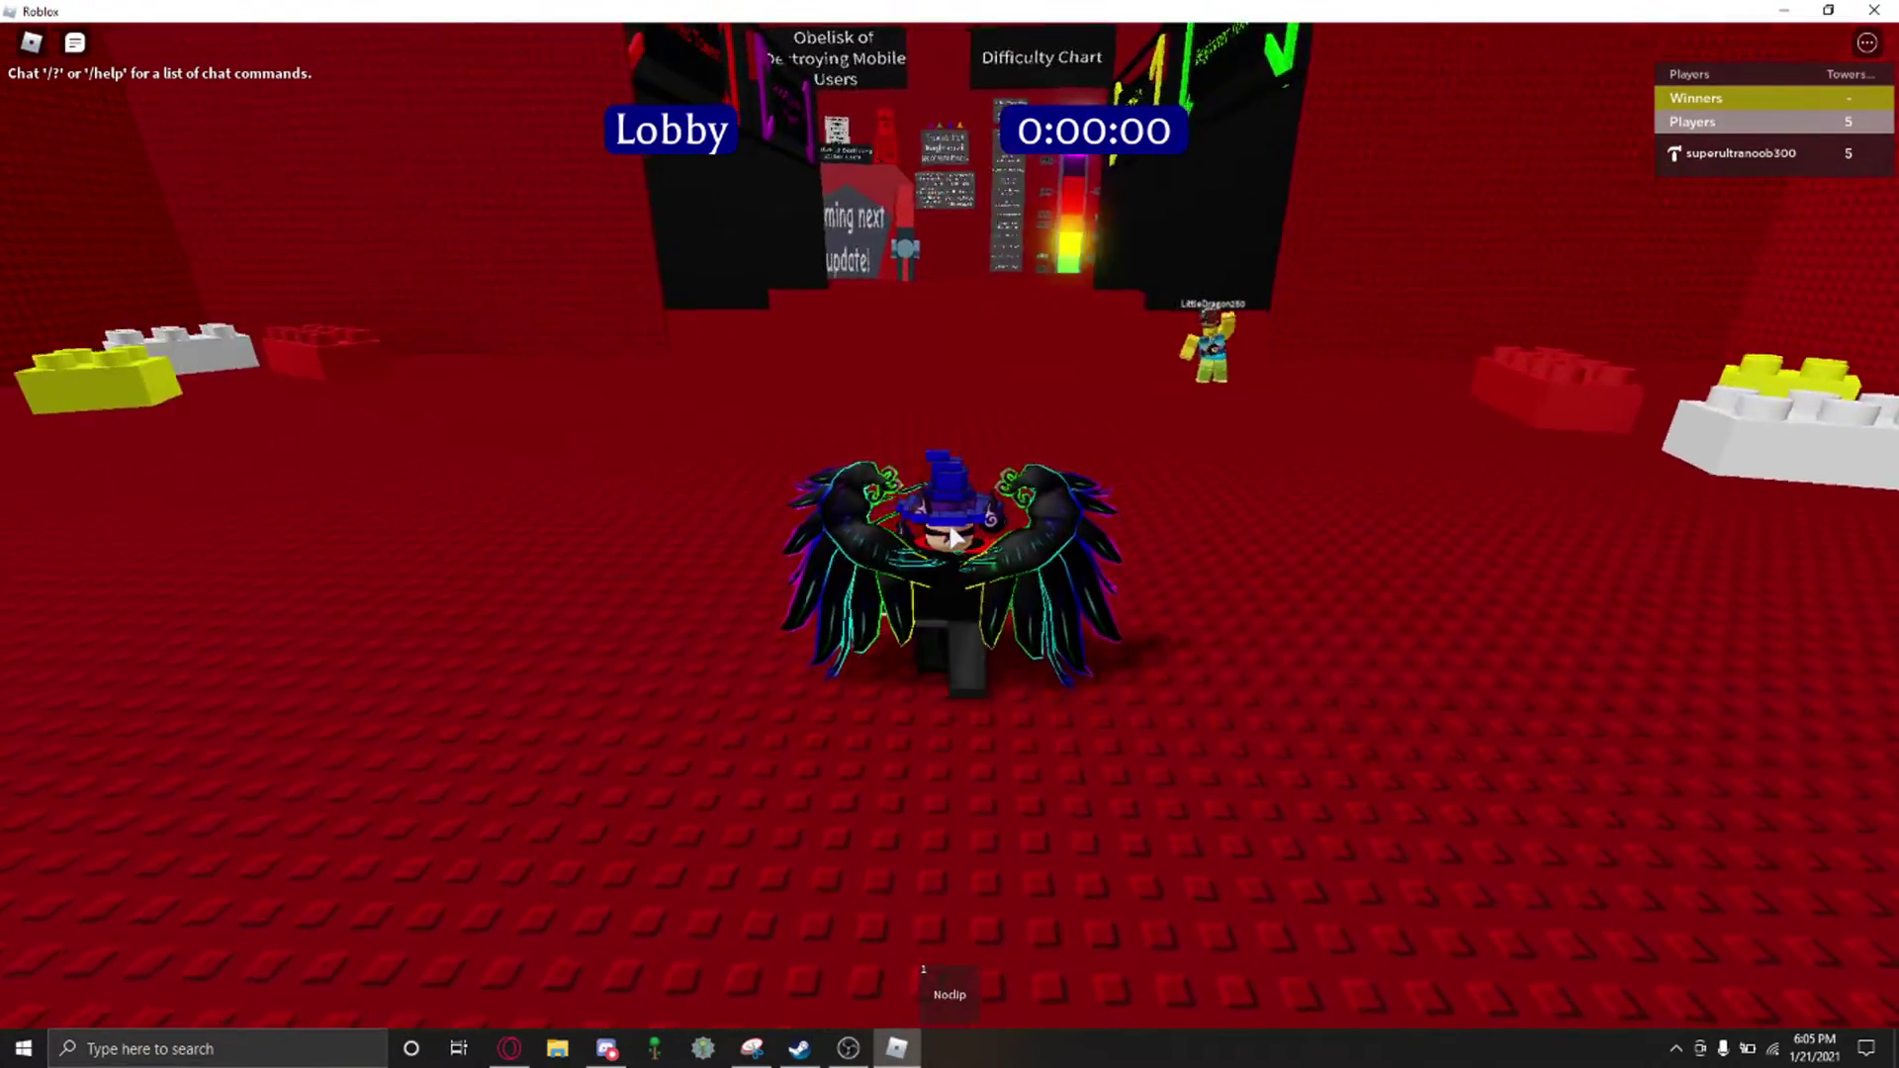
key("Left")
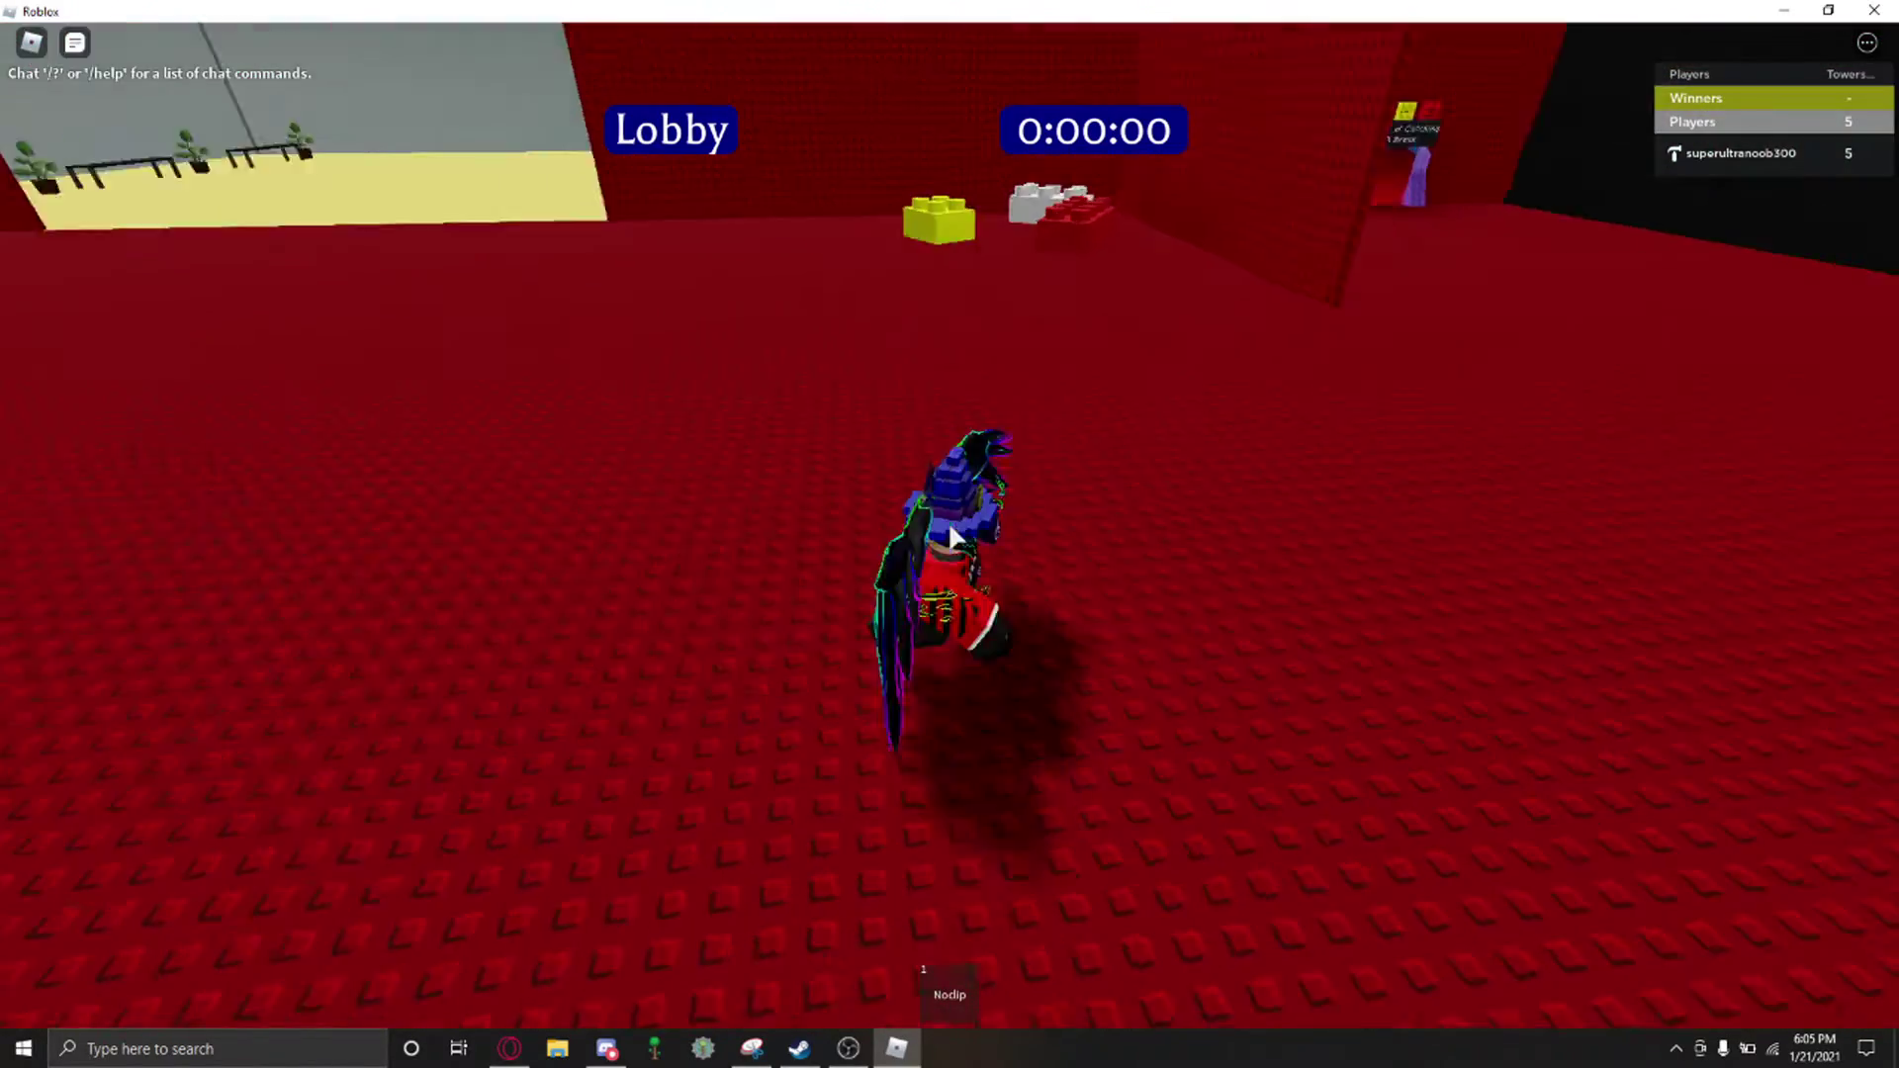
key("Left")
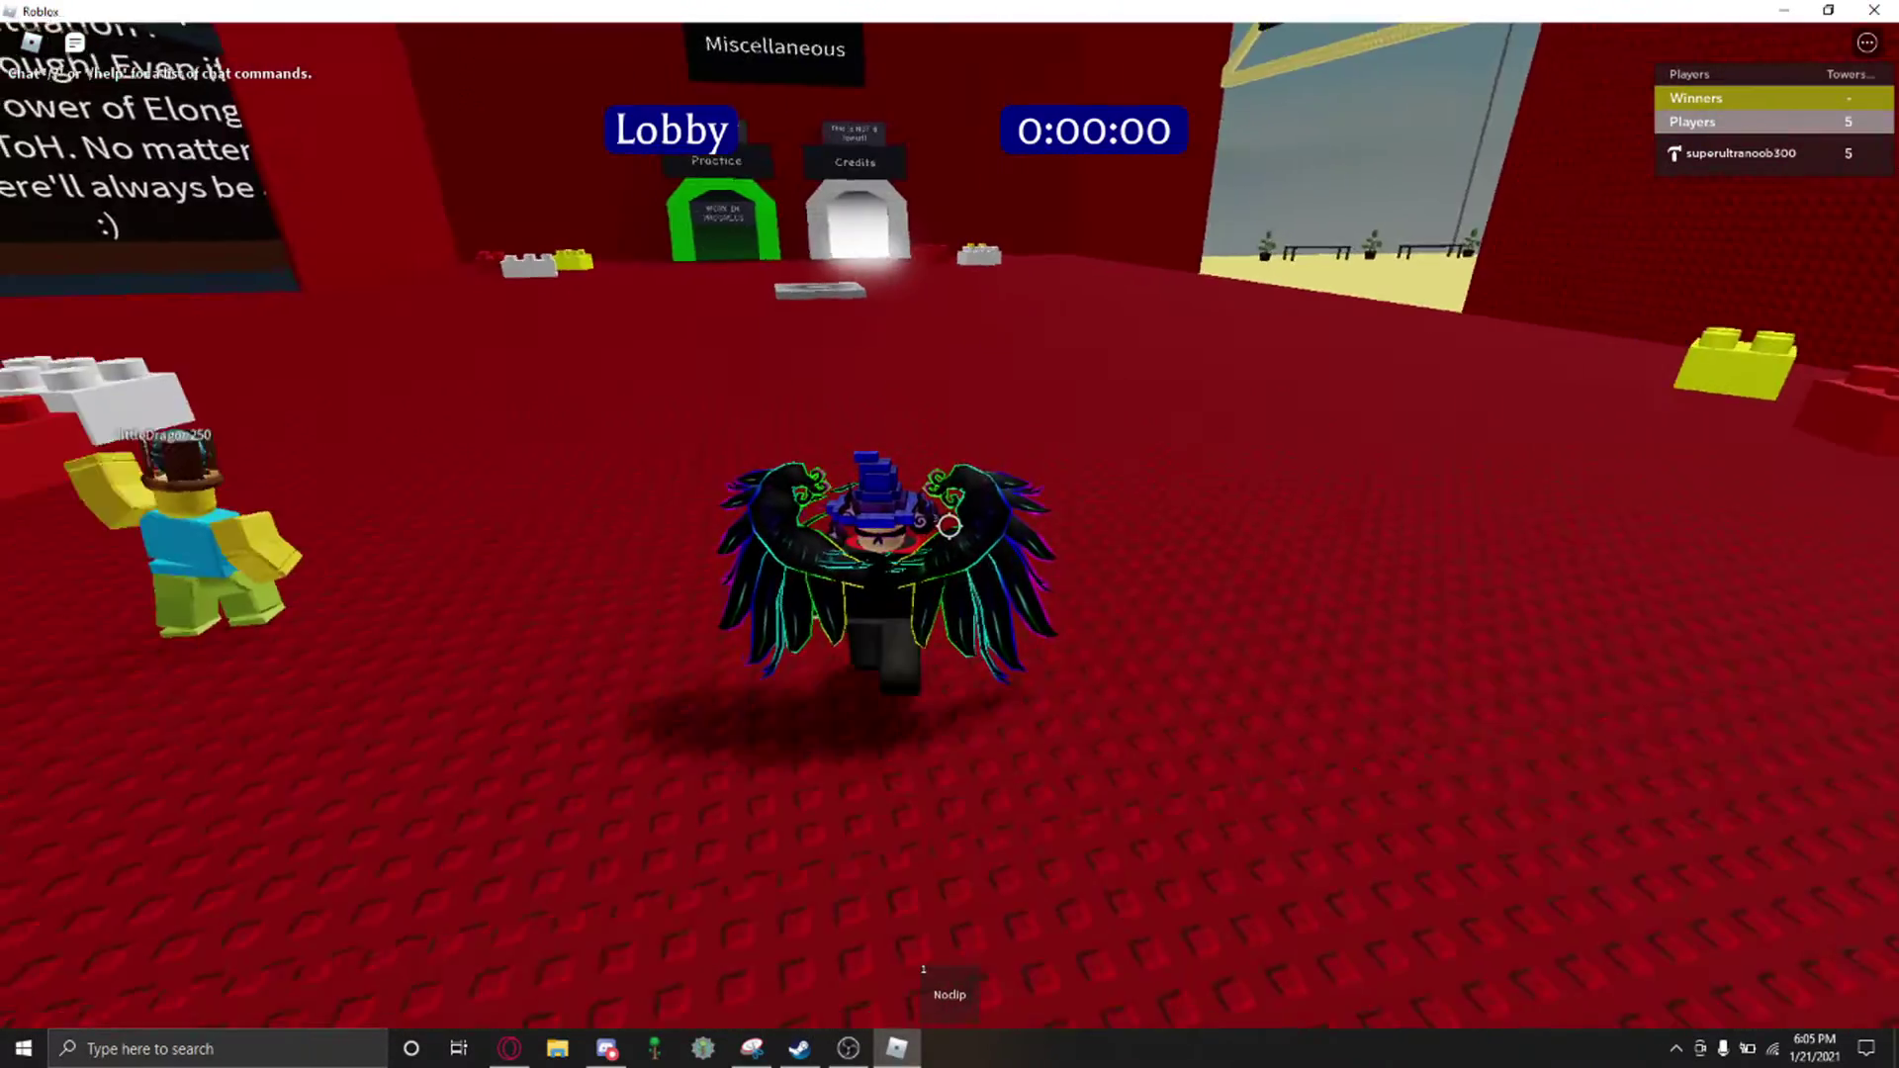
key("Left")
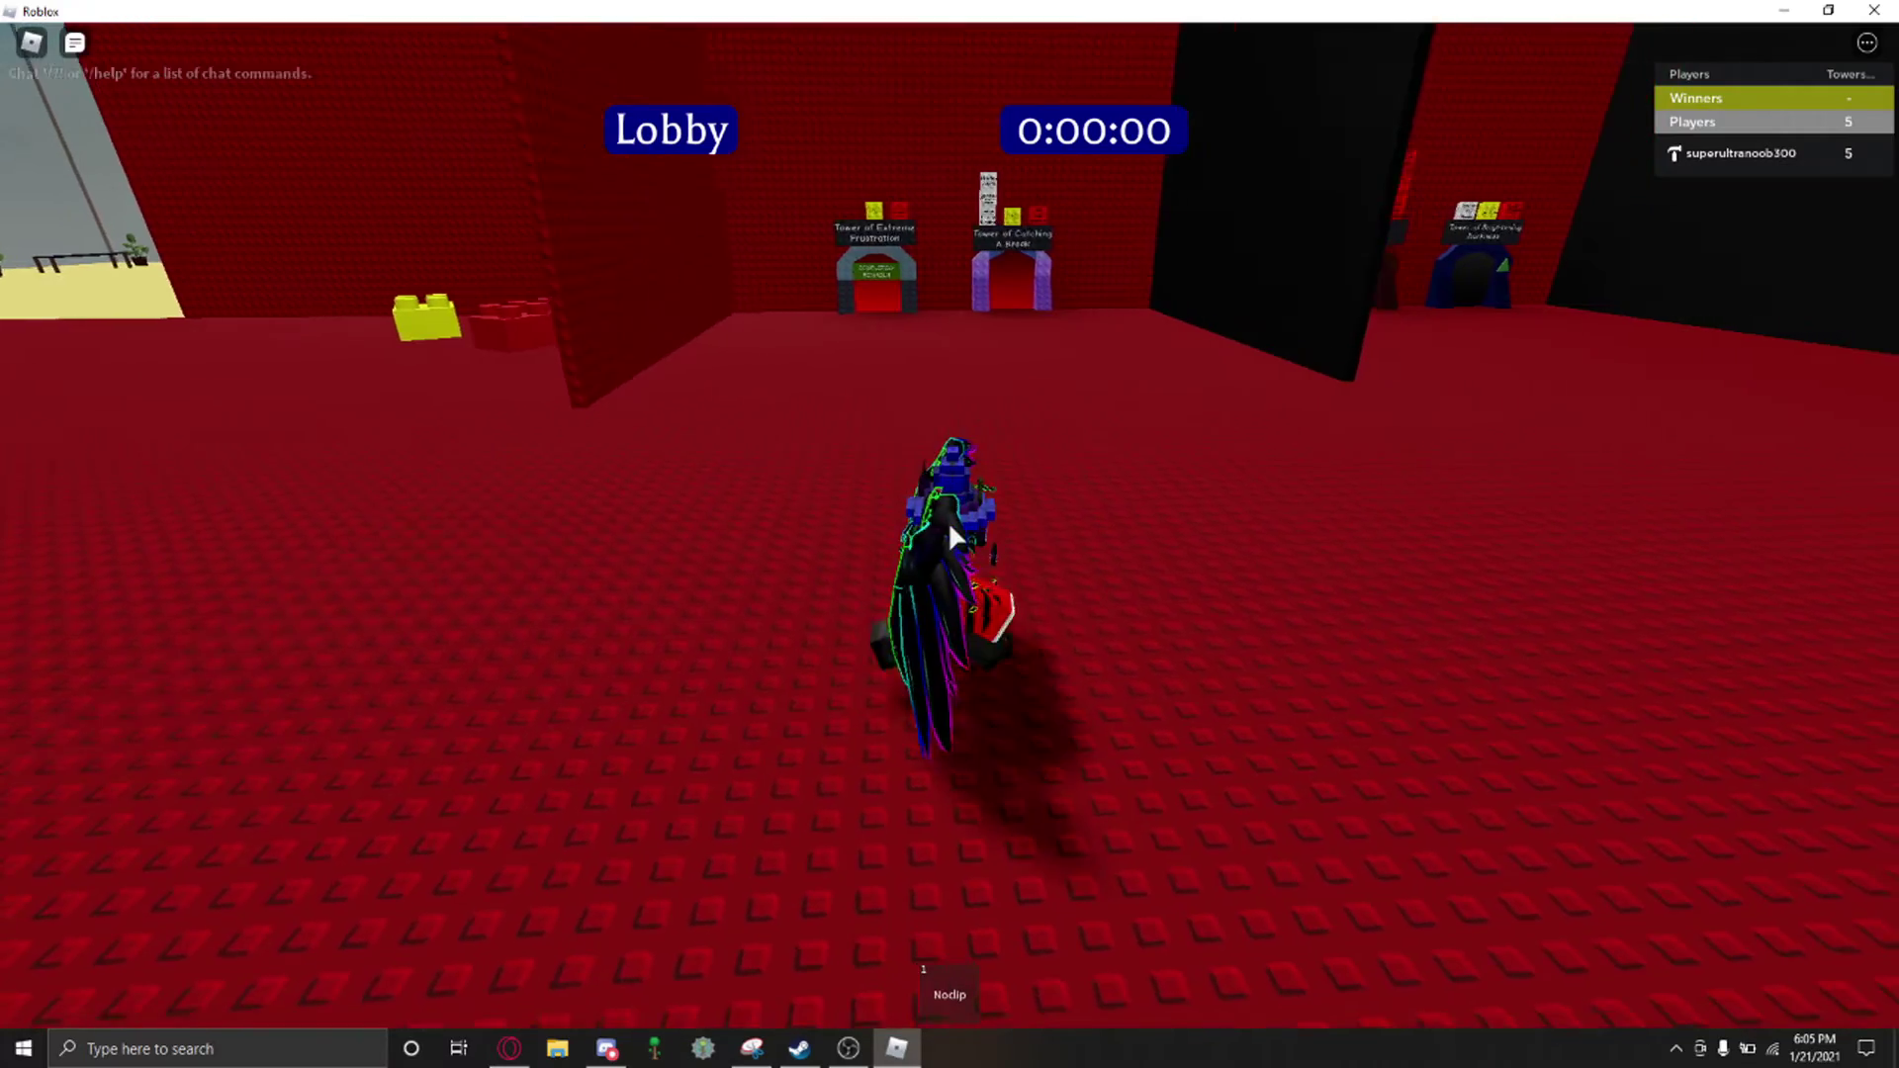
key("Left")
scroll(950, 536, "up", 5)
Step: Approach the three tower portals and face the Tower of Small Brains Required
key("Left")
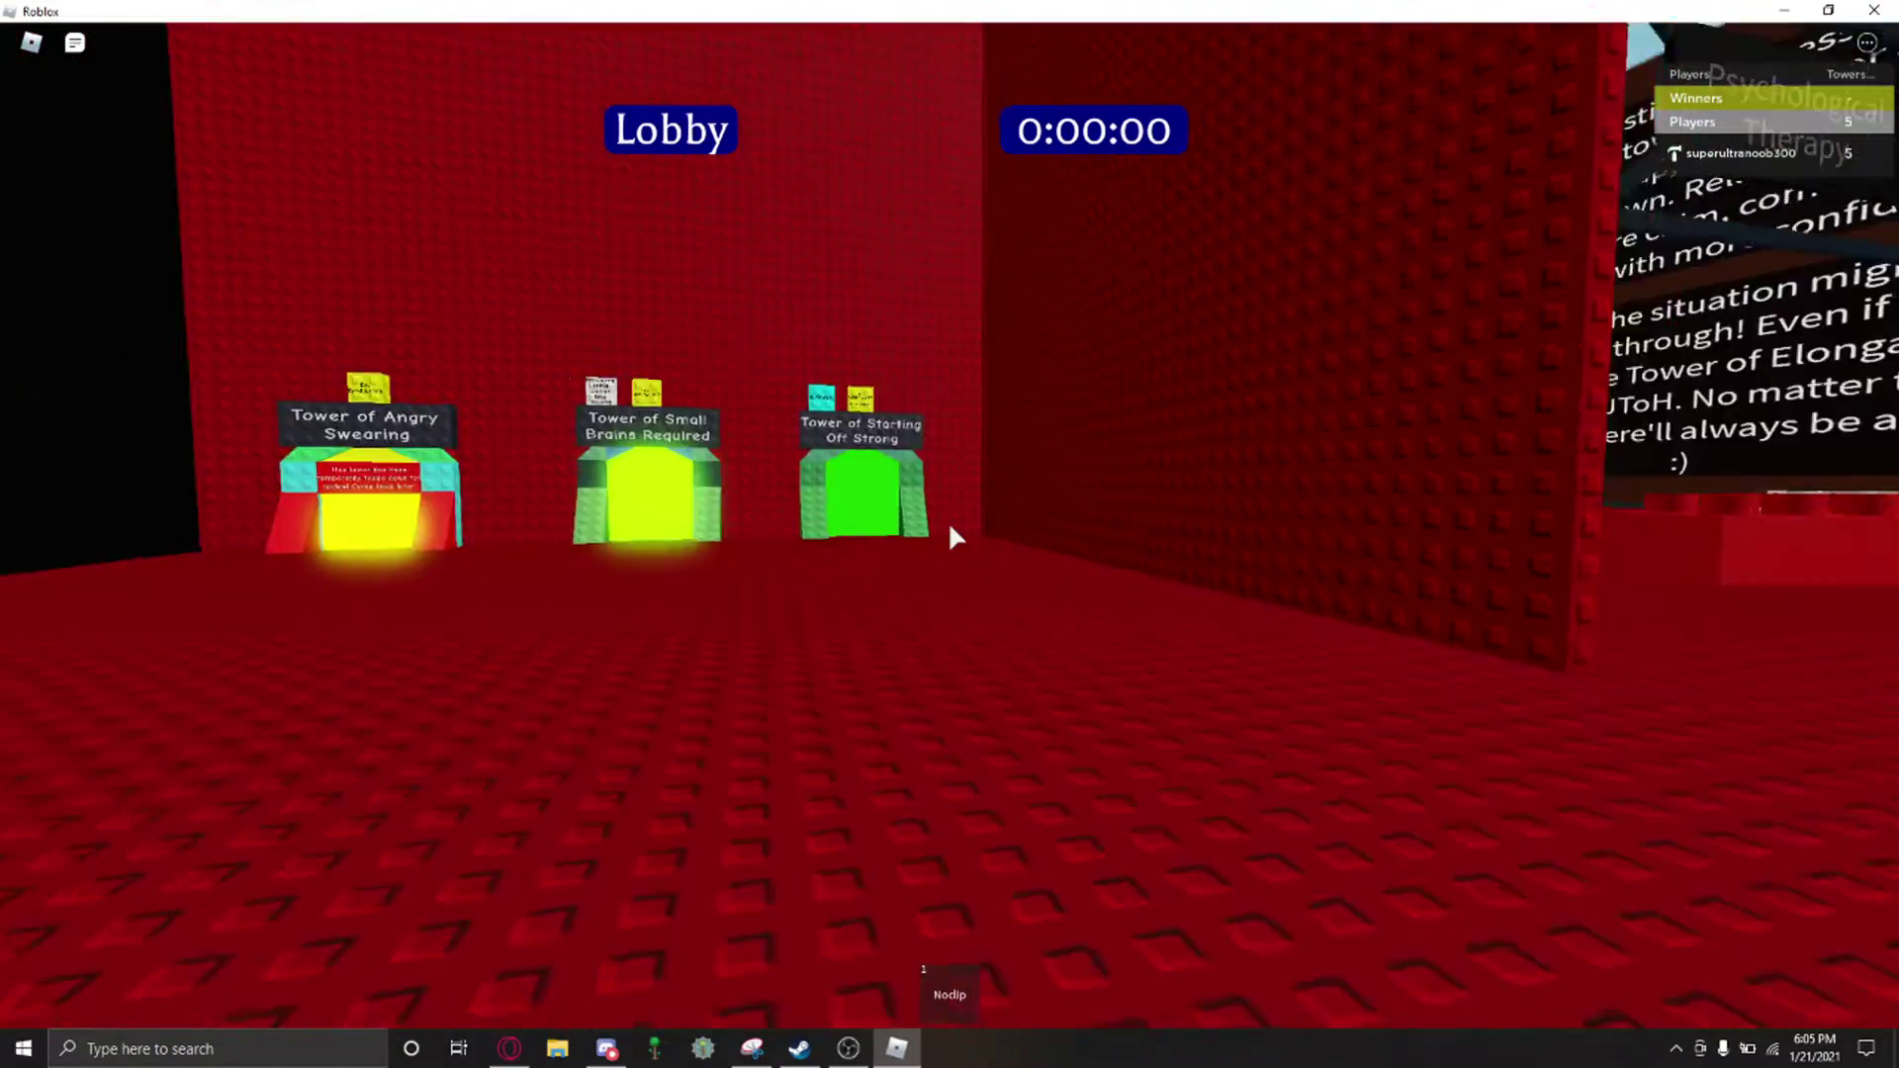
key("w")
key("w")
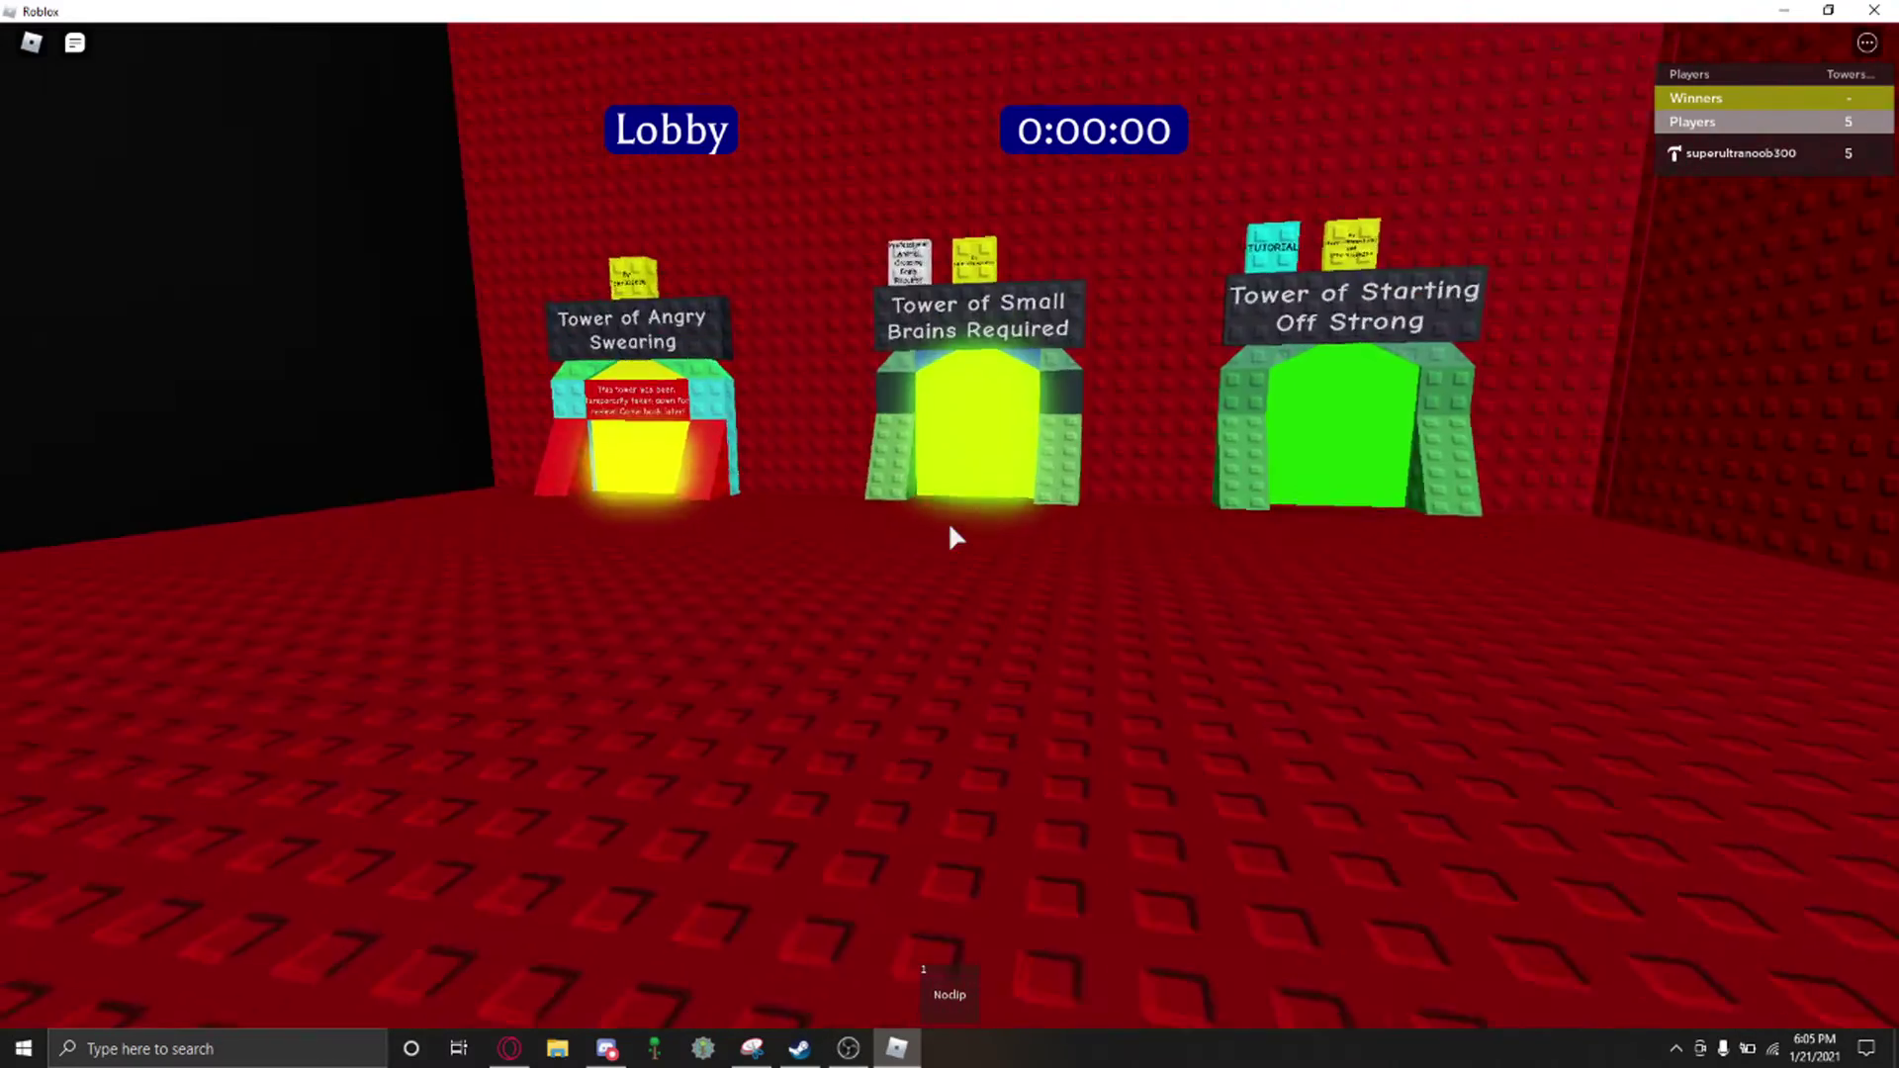
key("Left")
key("Left")
key("Right")
scroll(949, 522, "down", 5)
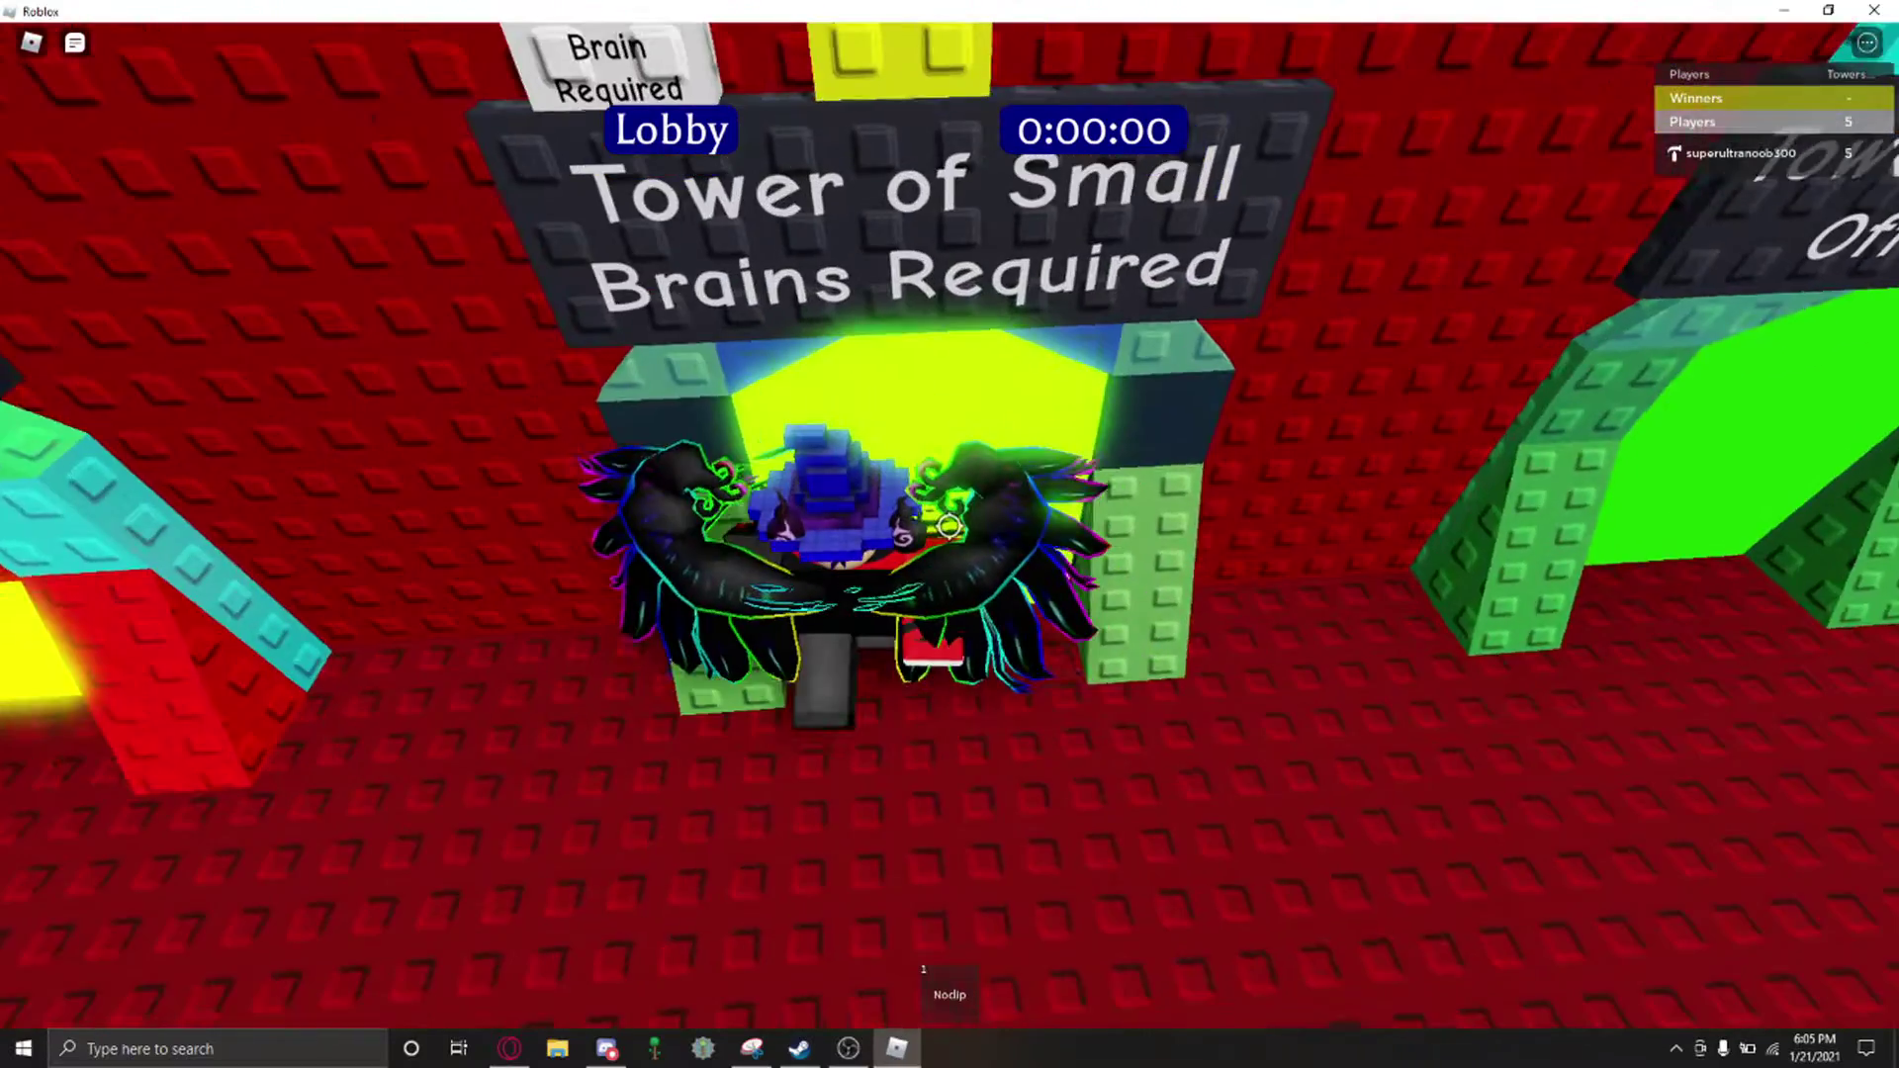
Step: Enter the ToSBR portal and move across the tower floor, looking up the tower
key("w")
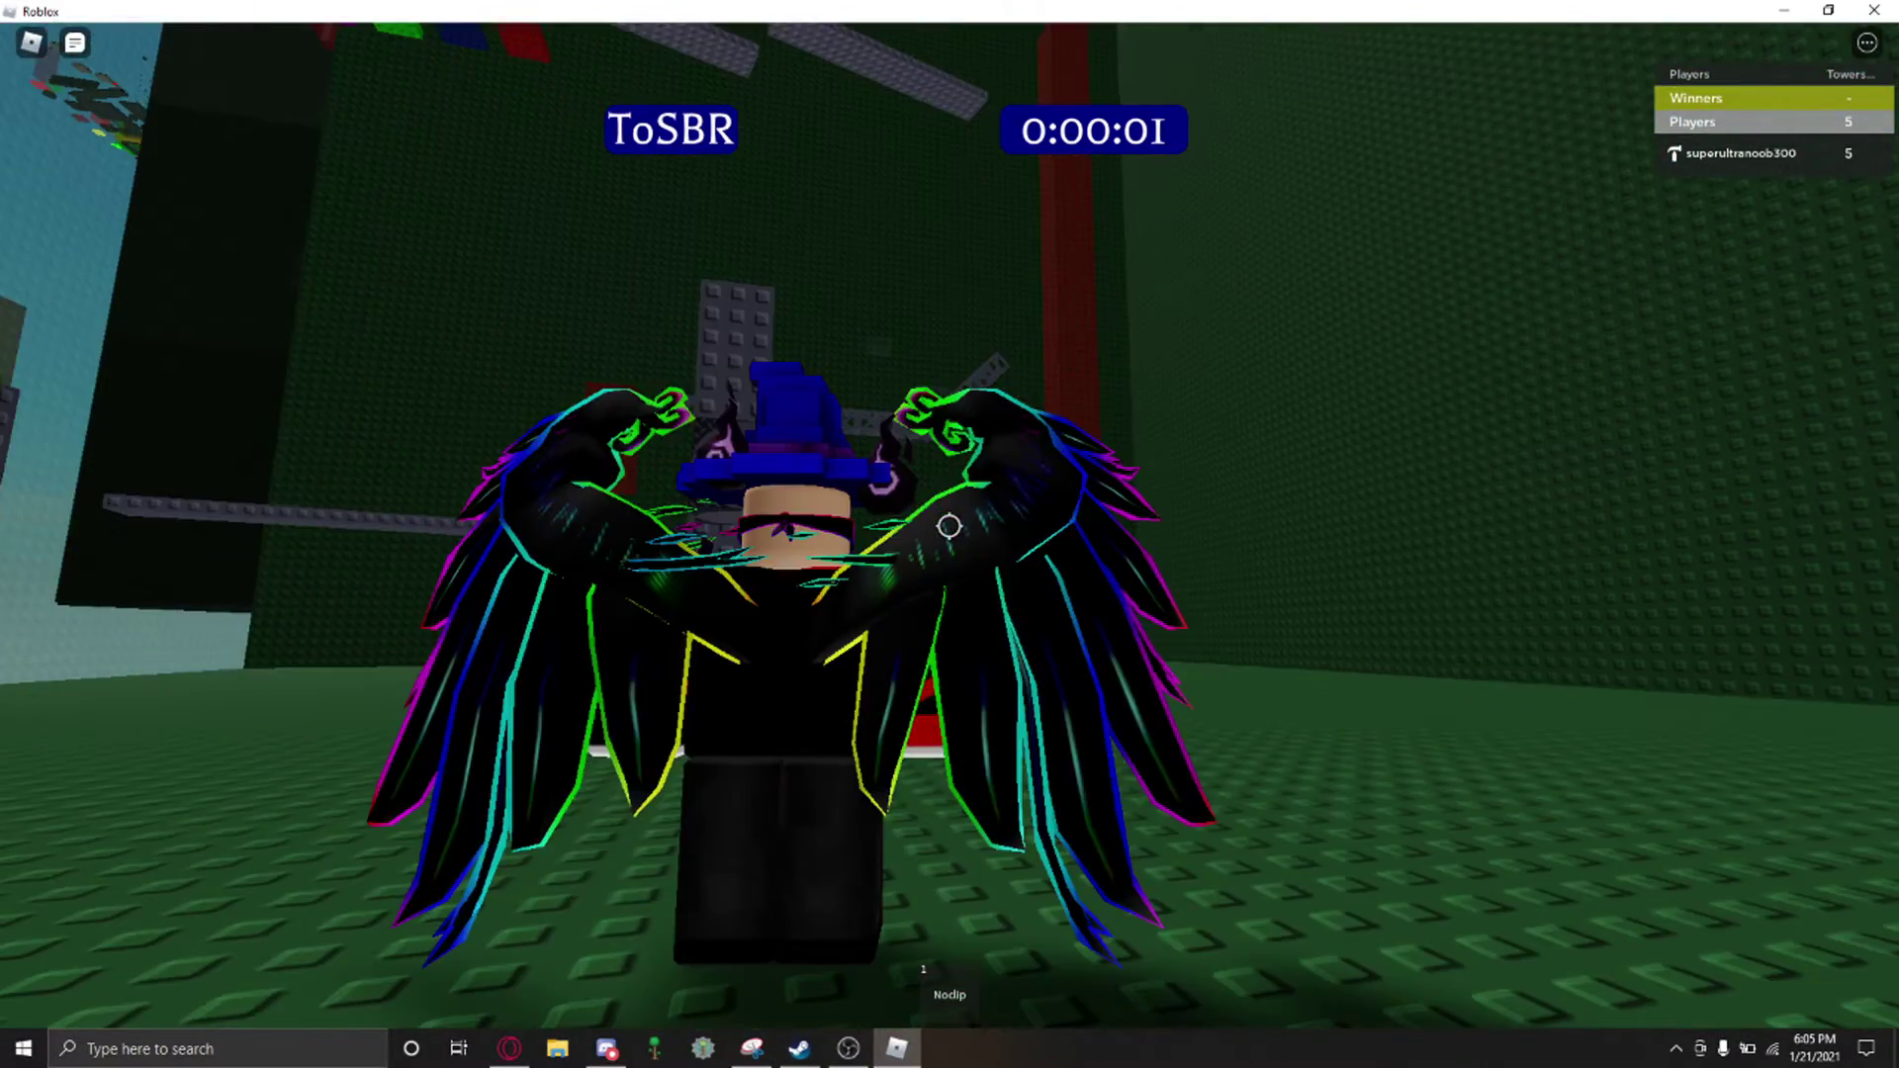
left_click_drag(949, 527, 950, 538)
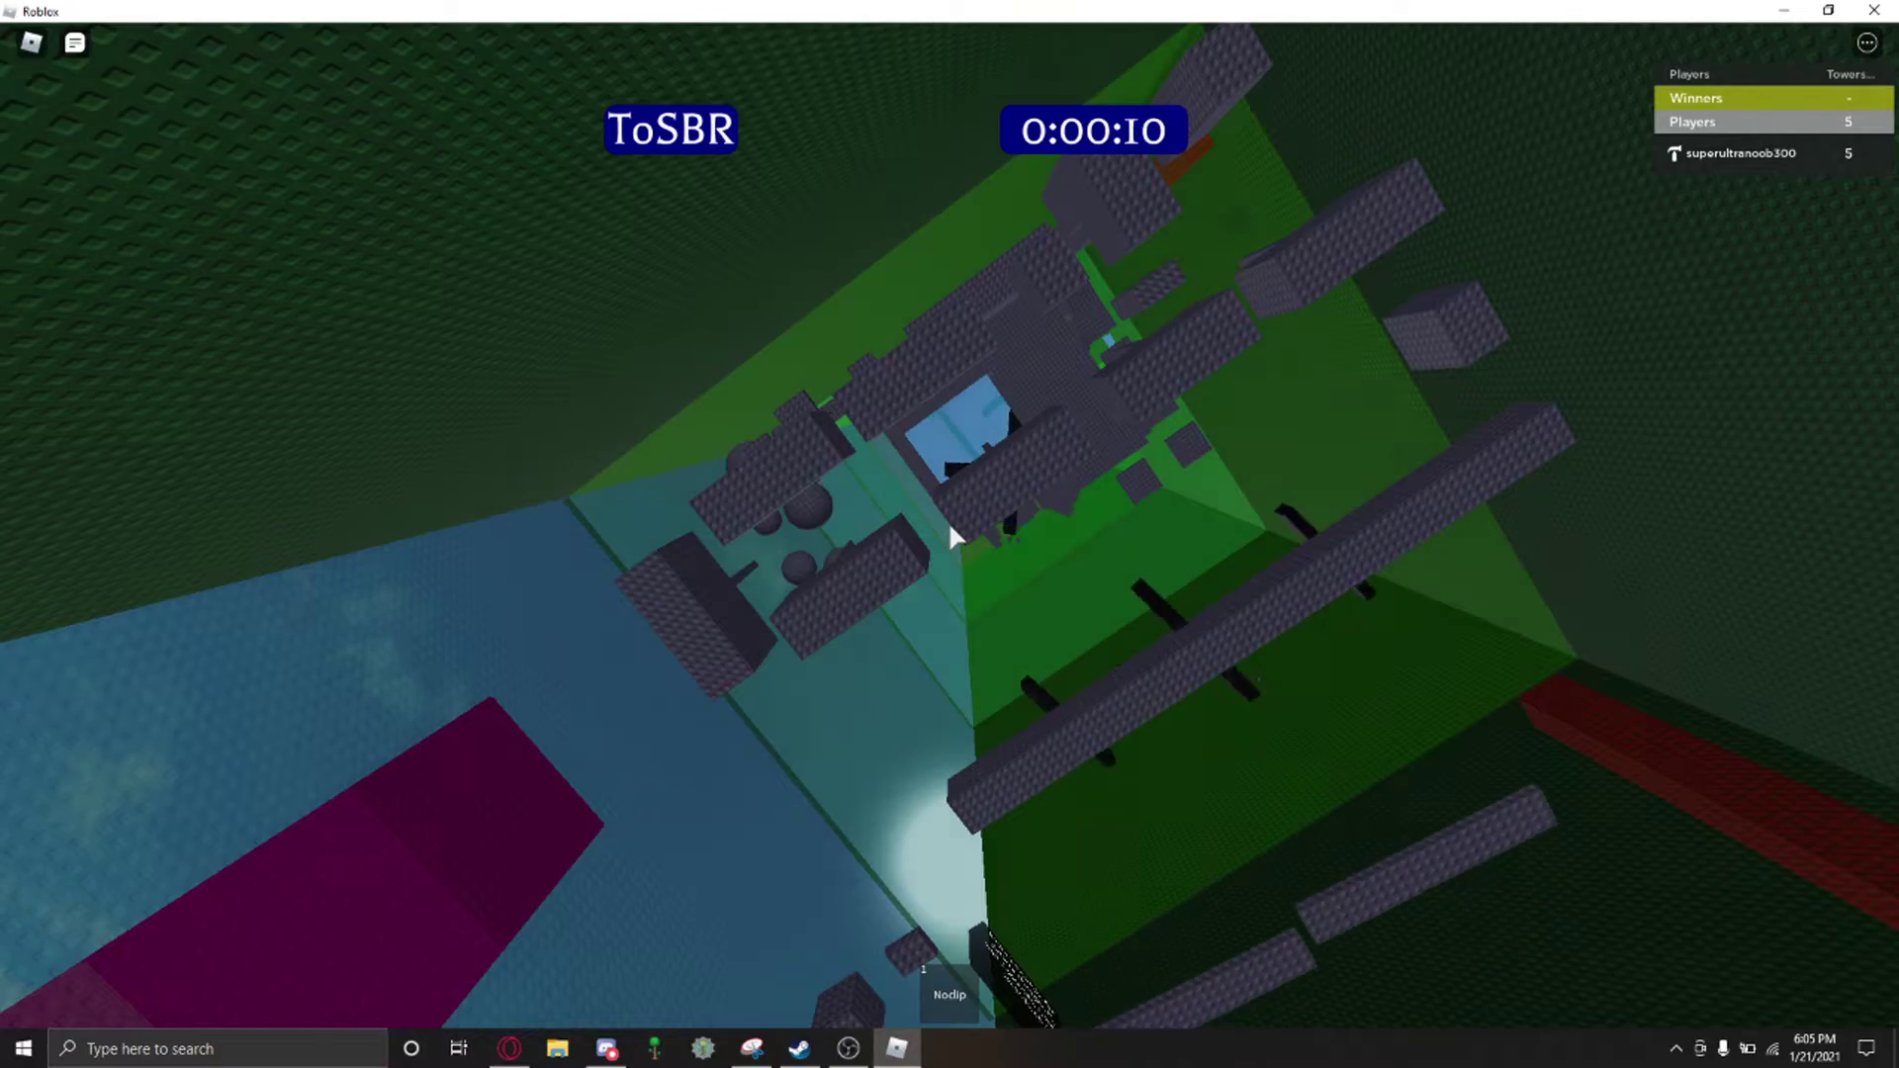
key("shift")
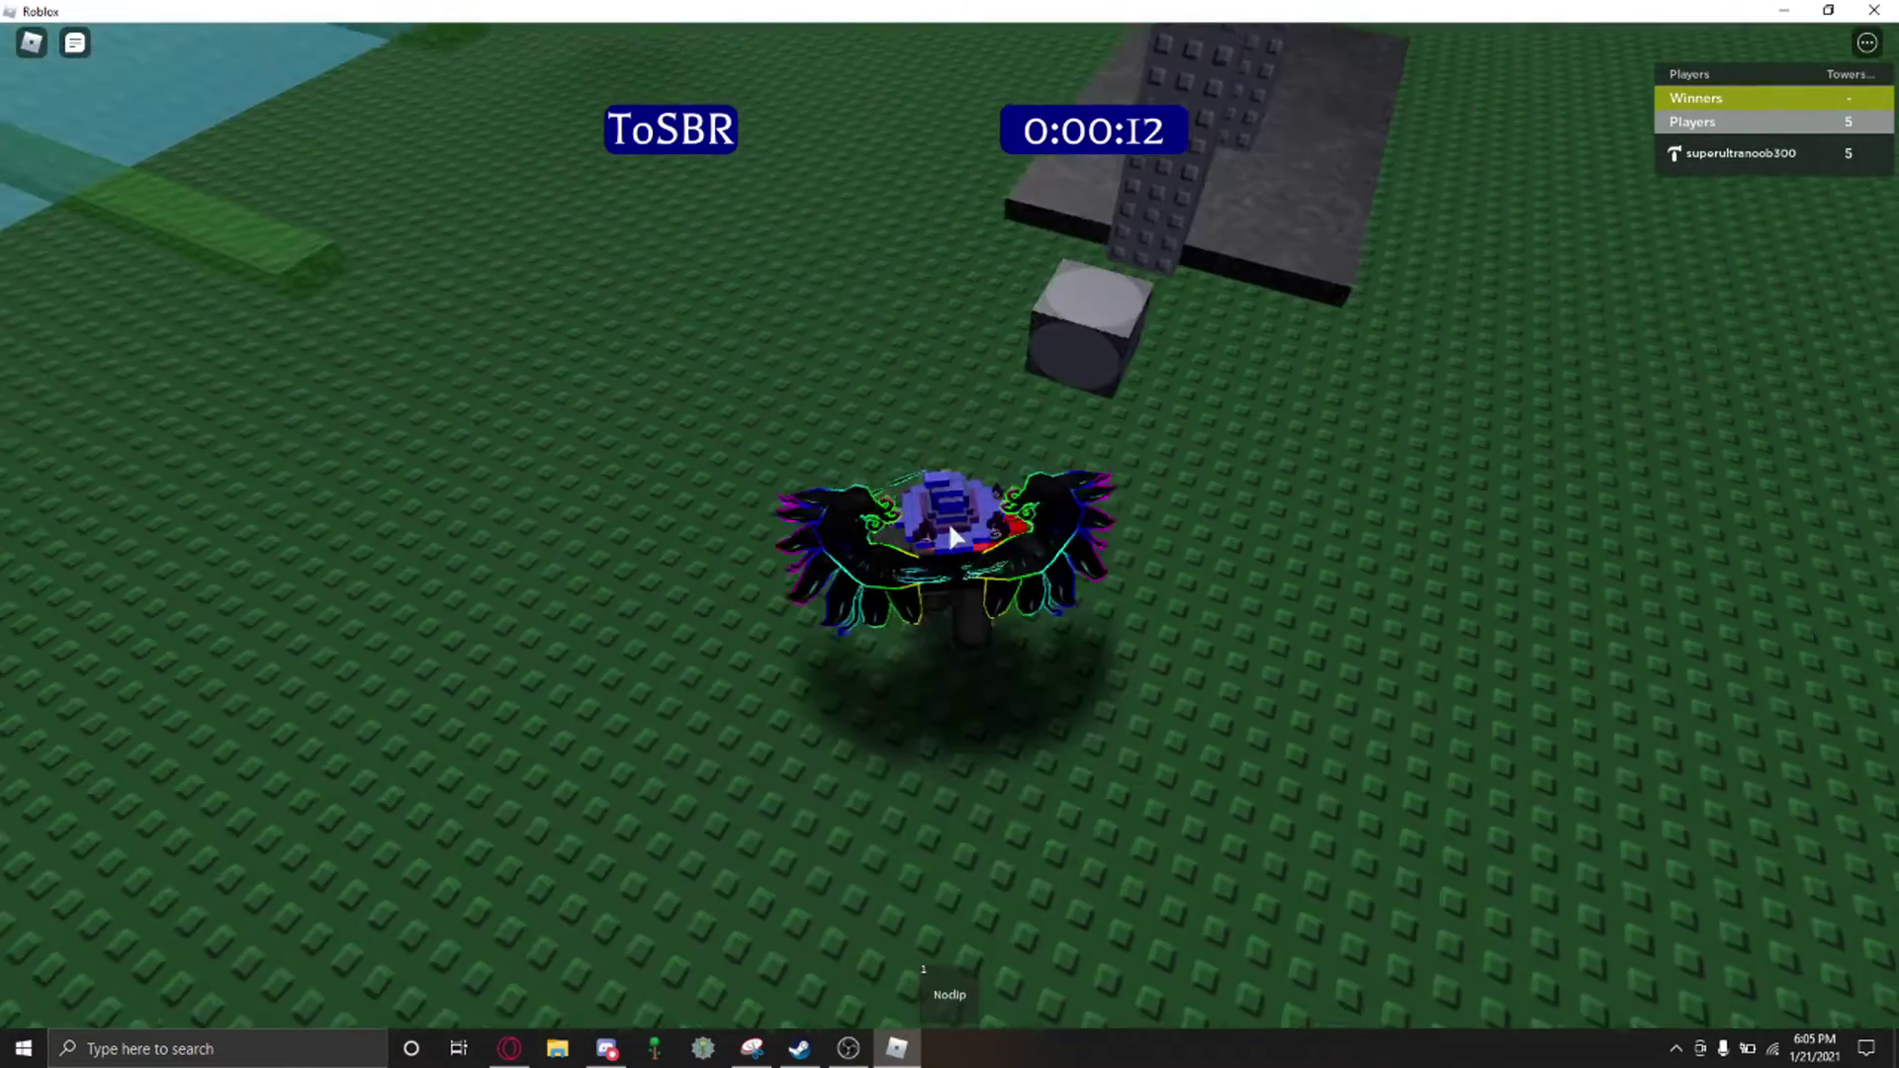
key("space")
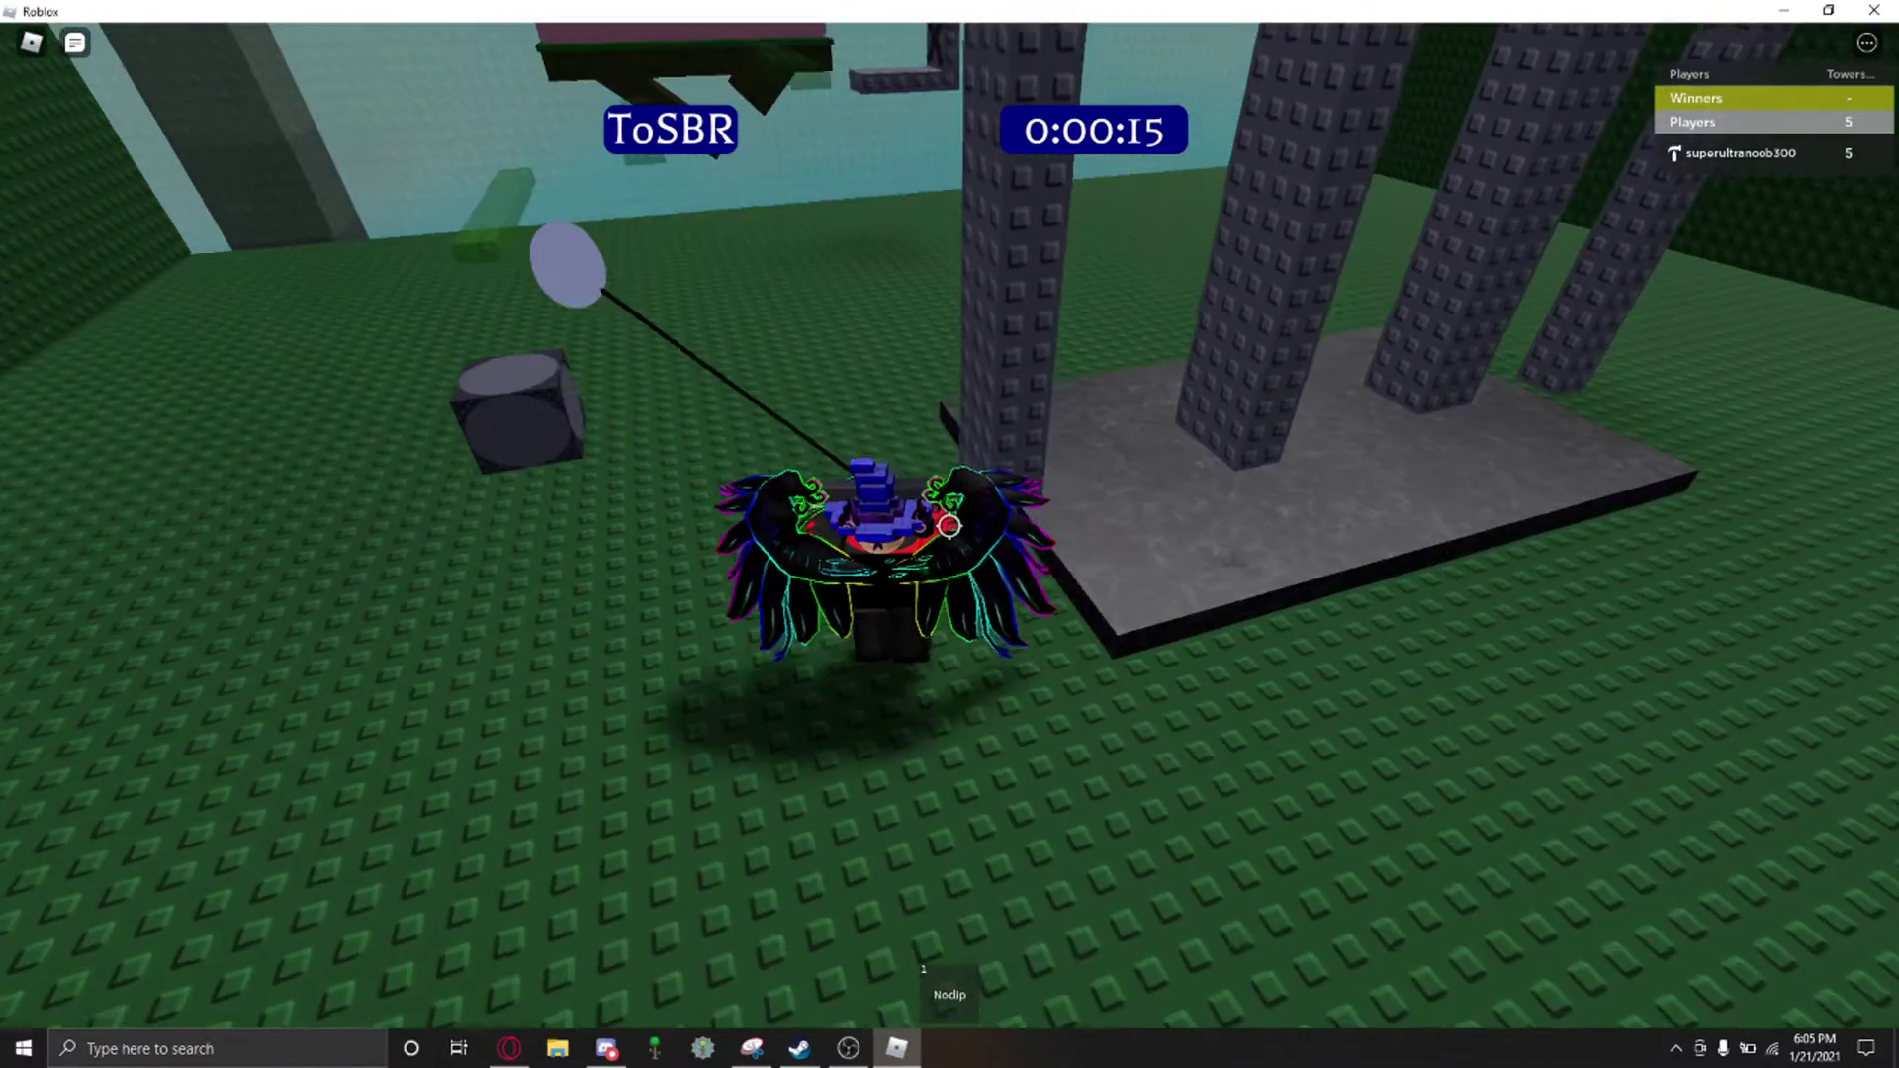
Step: Noclip upward past the staircase to an upper ledge while tilting the view
left_click_drag(949, 526, 951, 527)
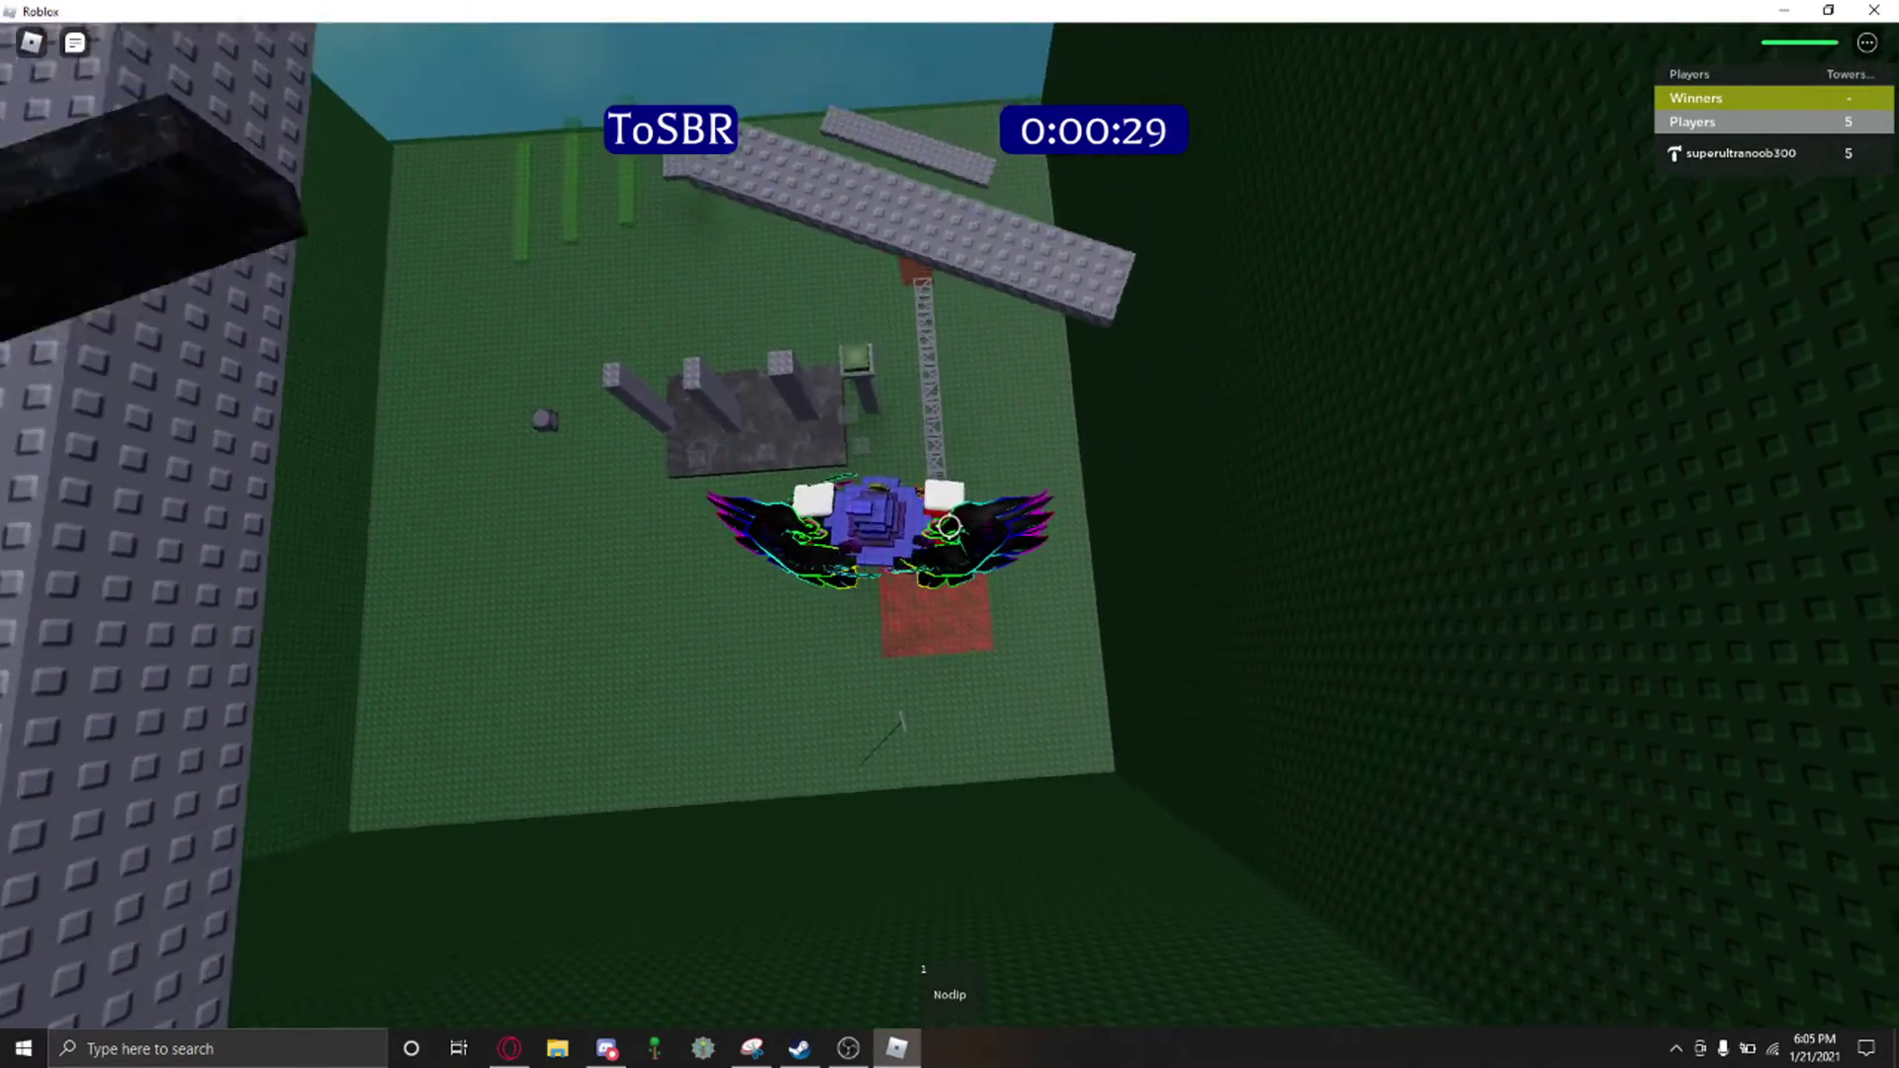
left_click_drag(951, 527, 947, 521)
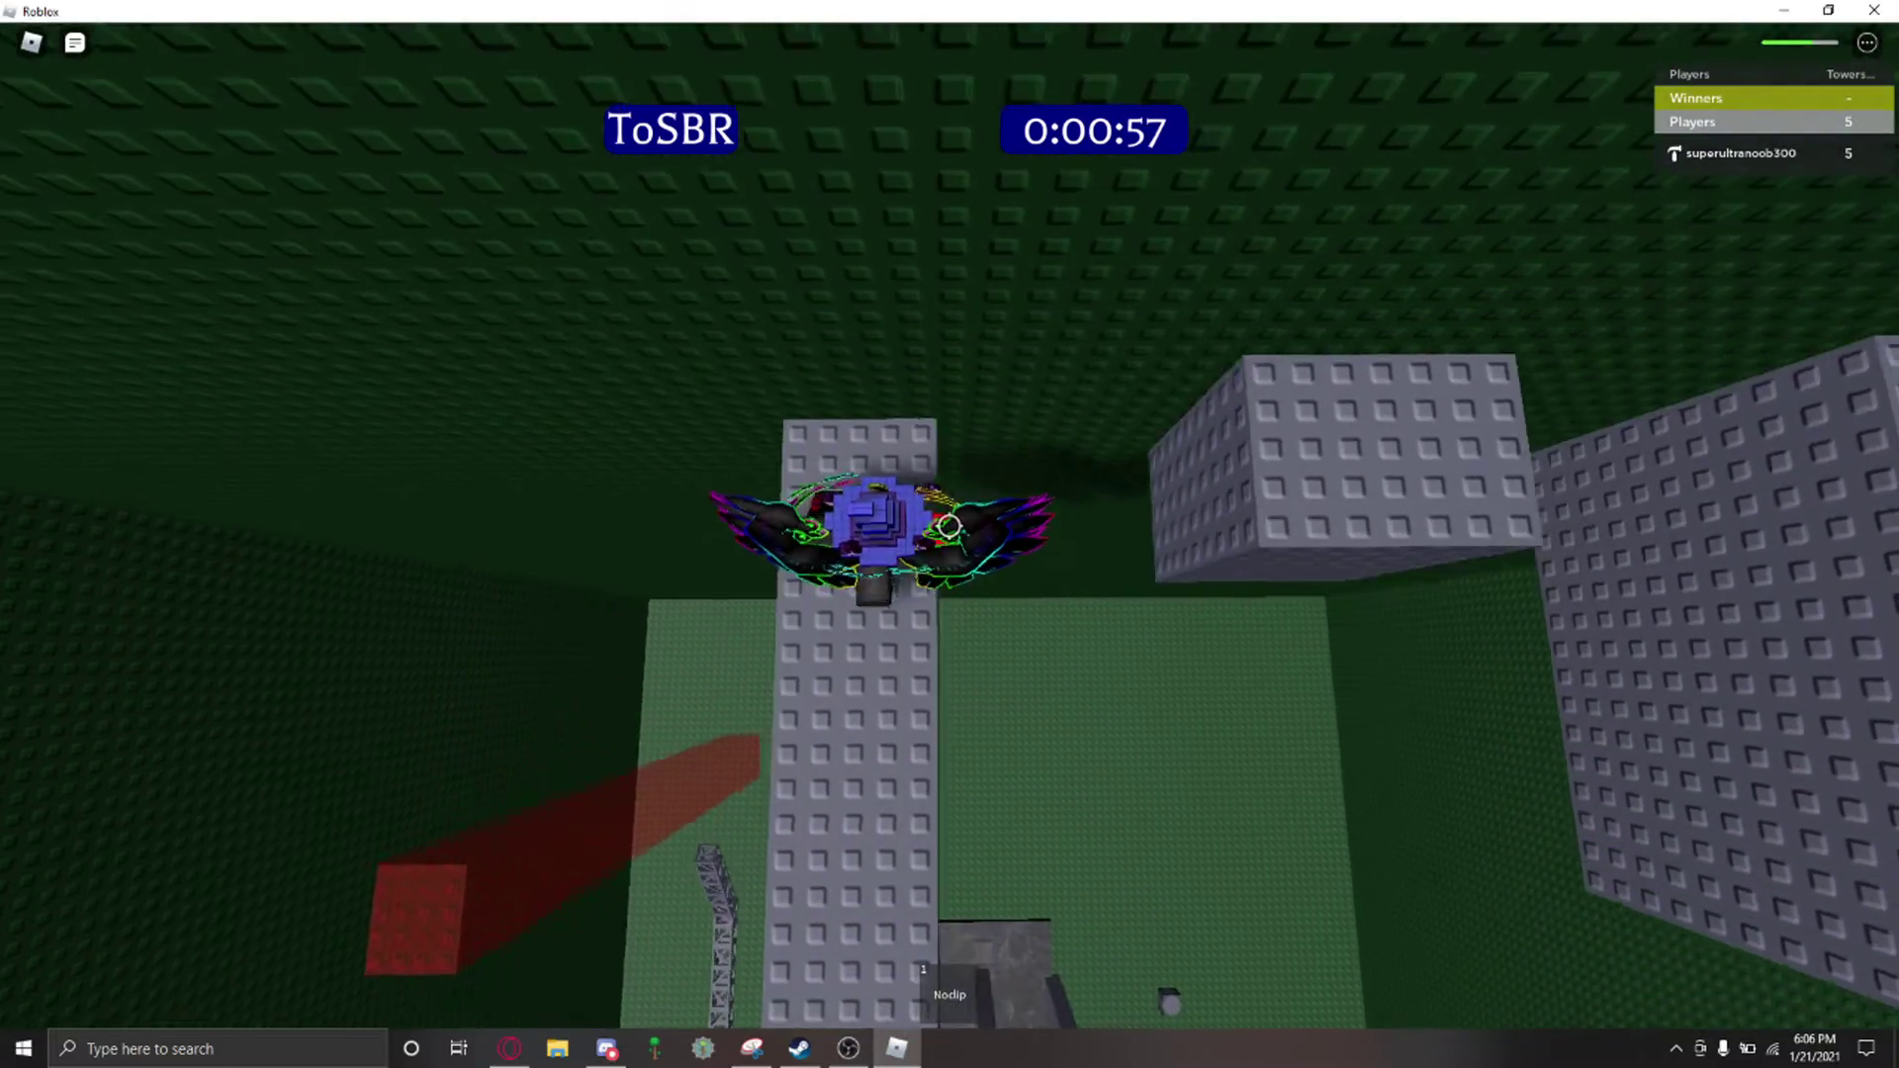
left_click_drag(949, 526, 949, 525)
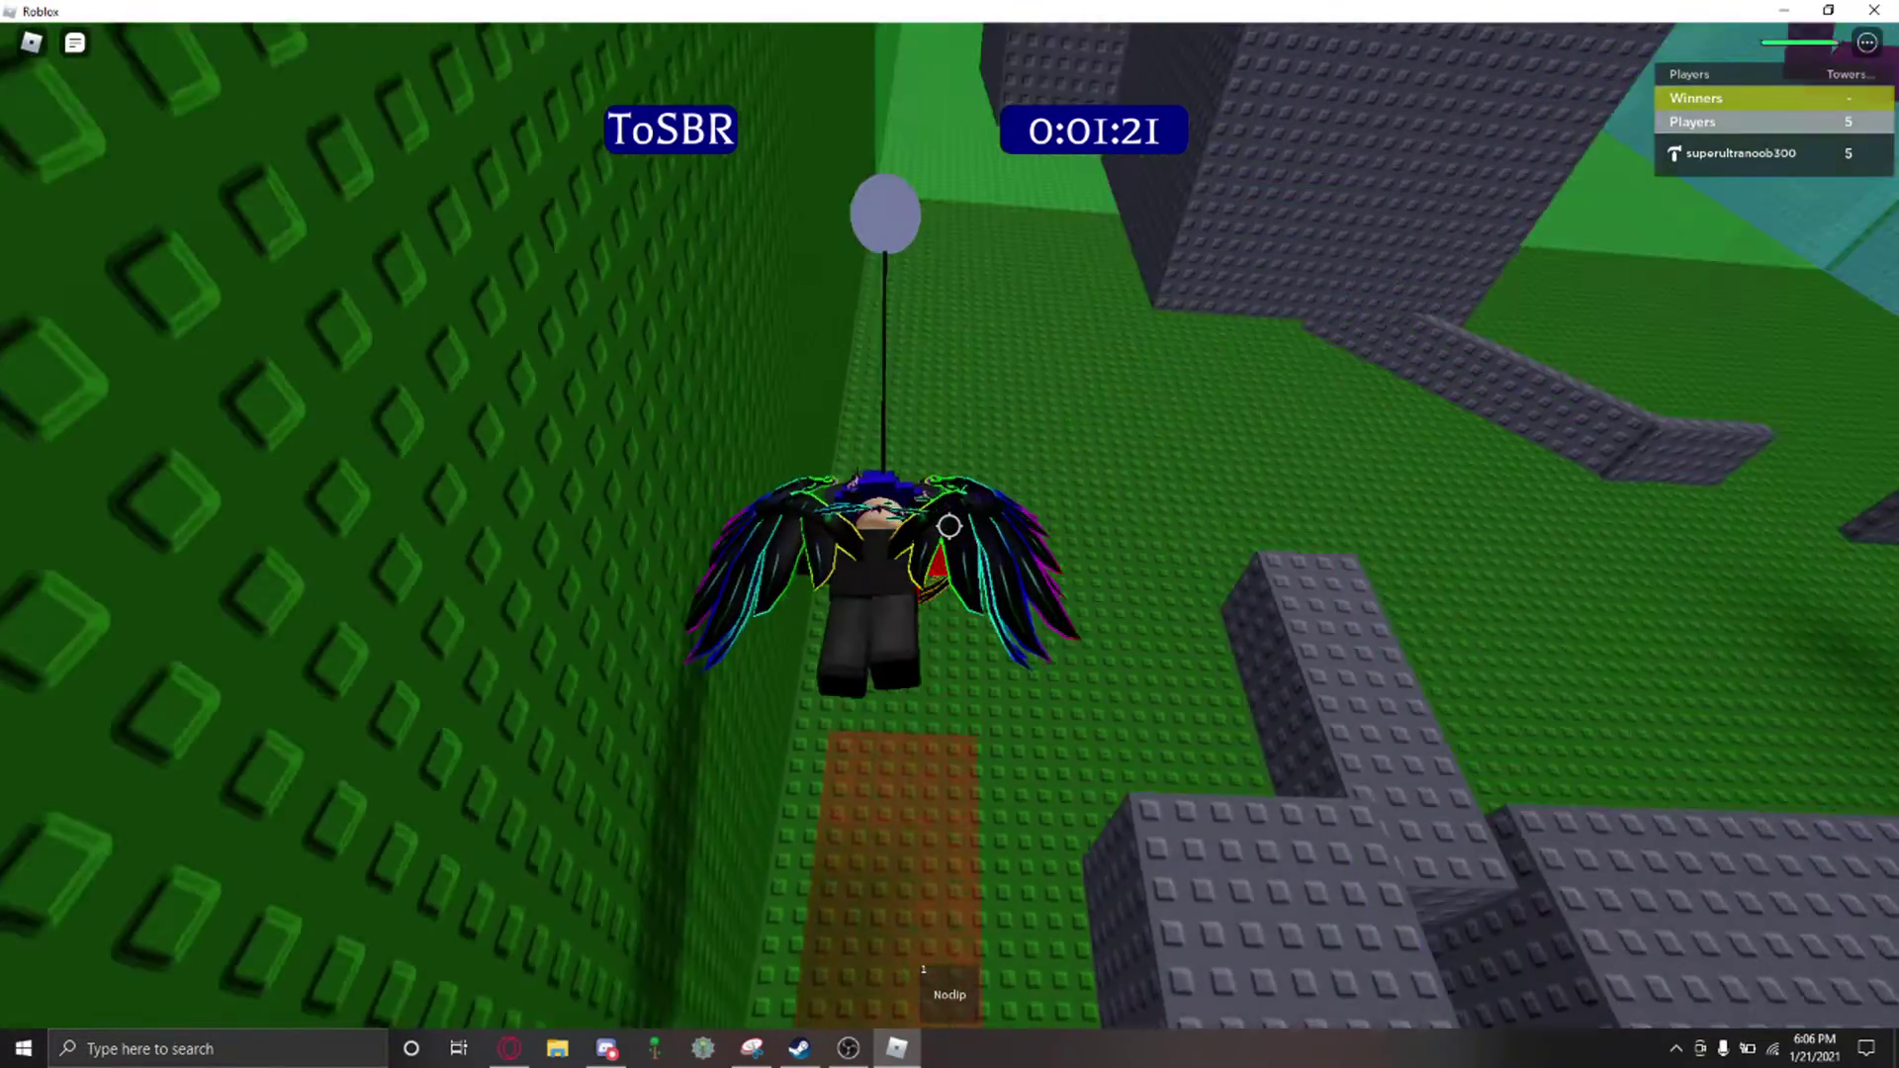
left_click_drag(950, 534, 921, 445)
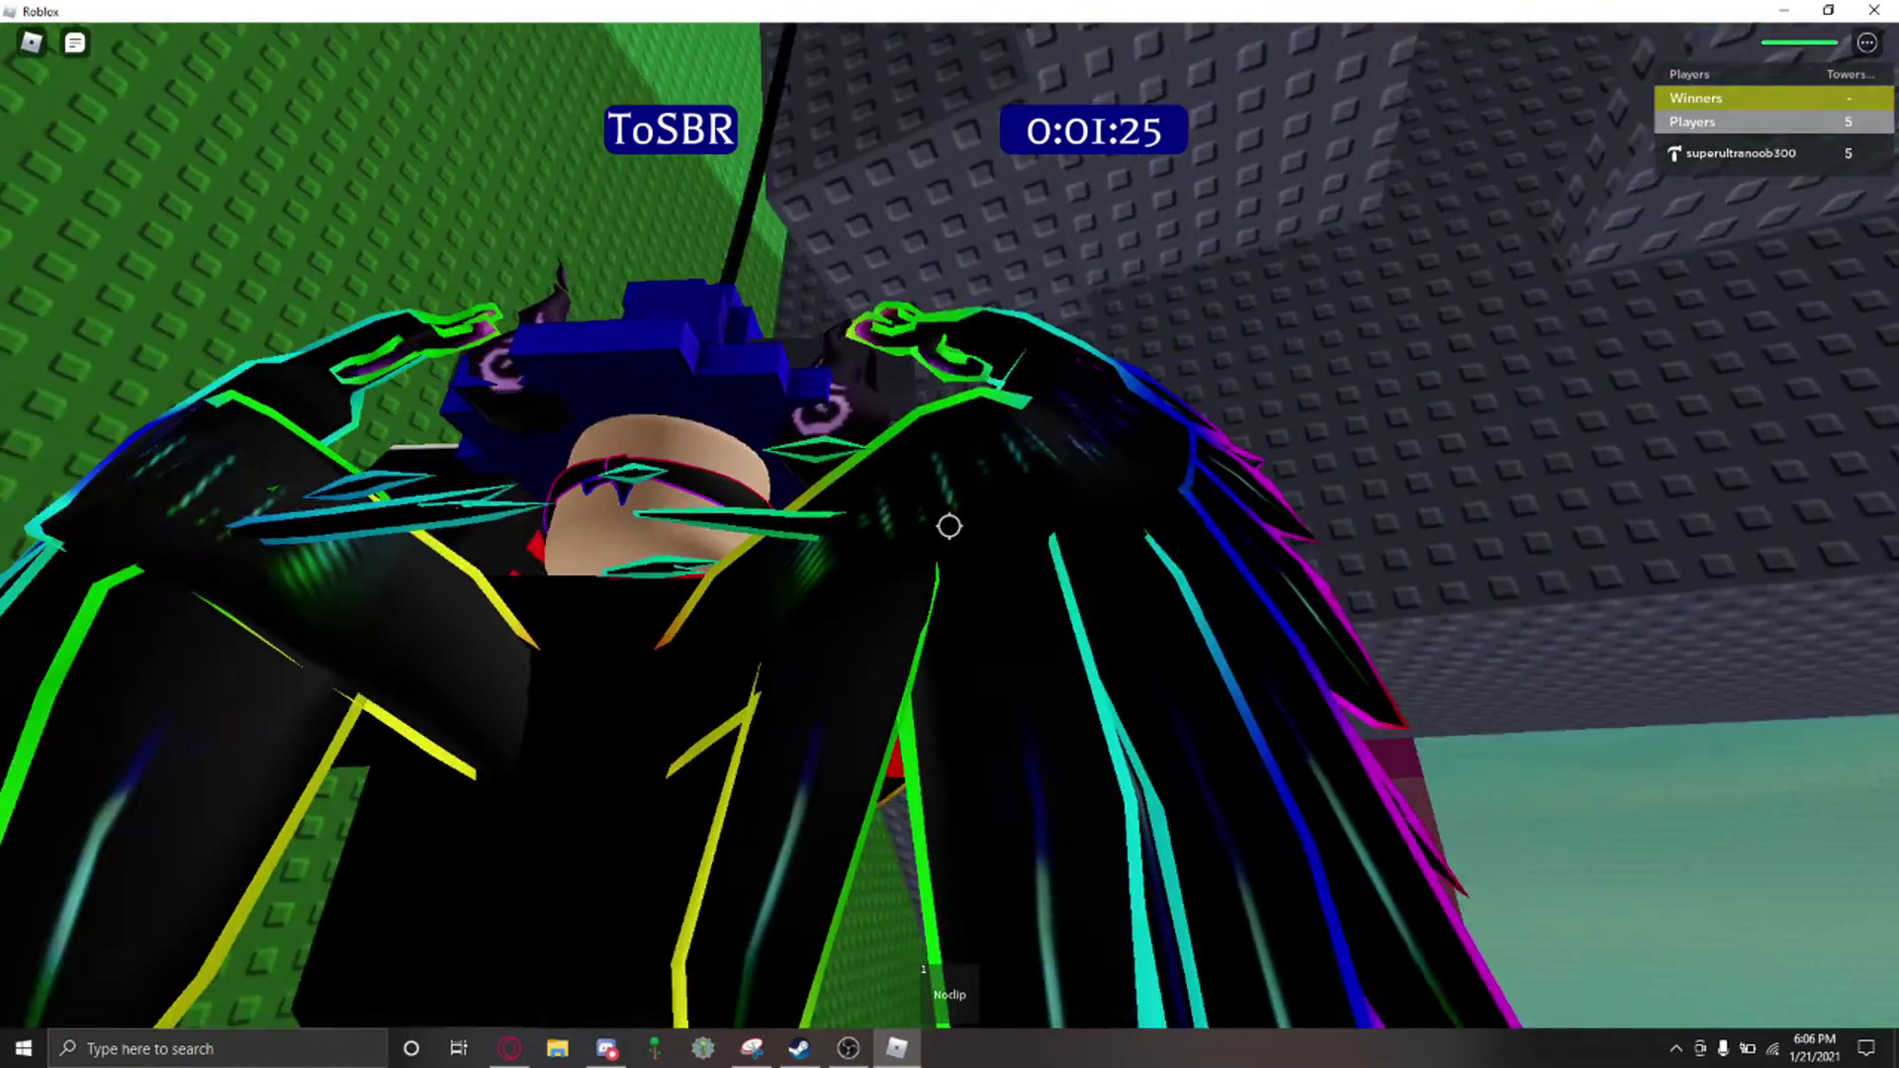
scroll(951, 527, "down", 4)
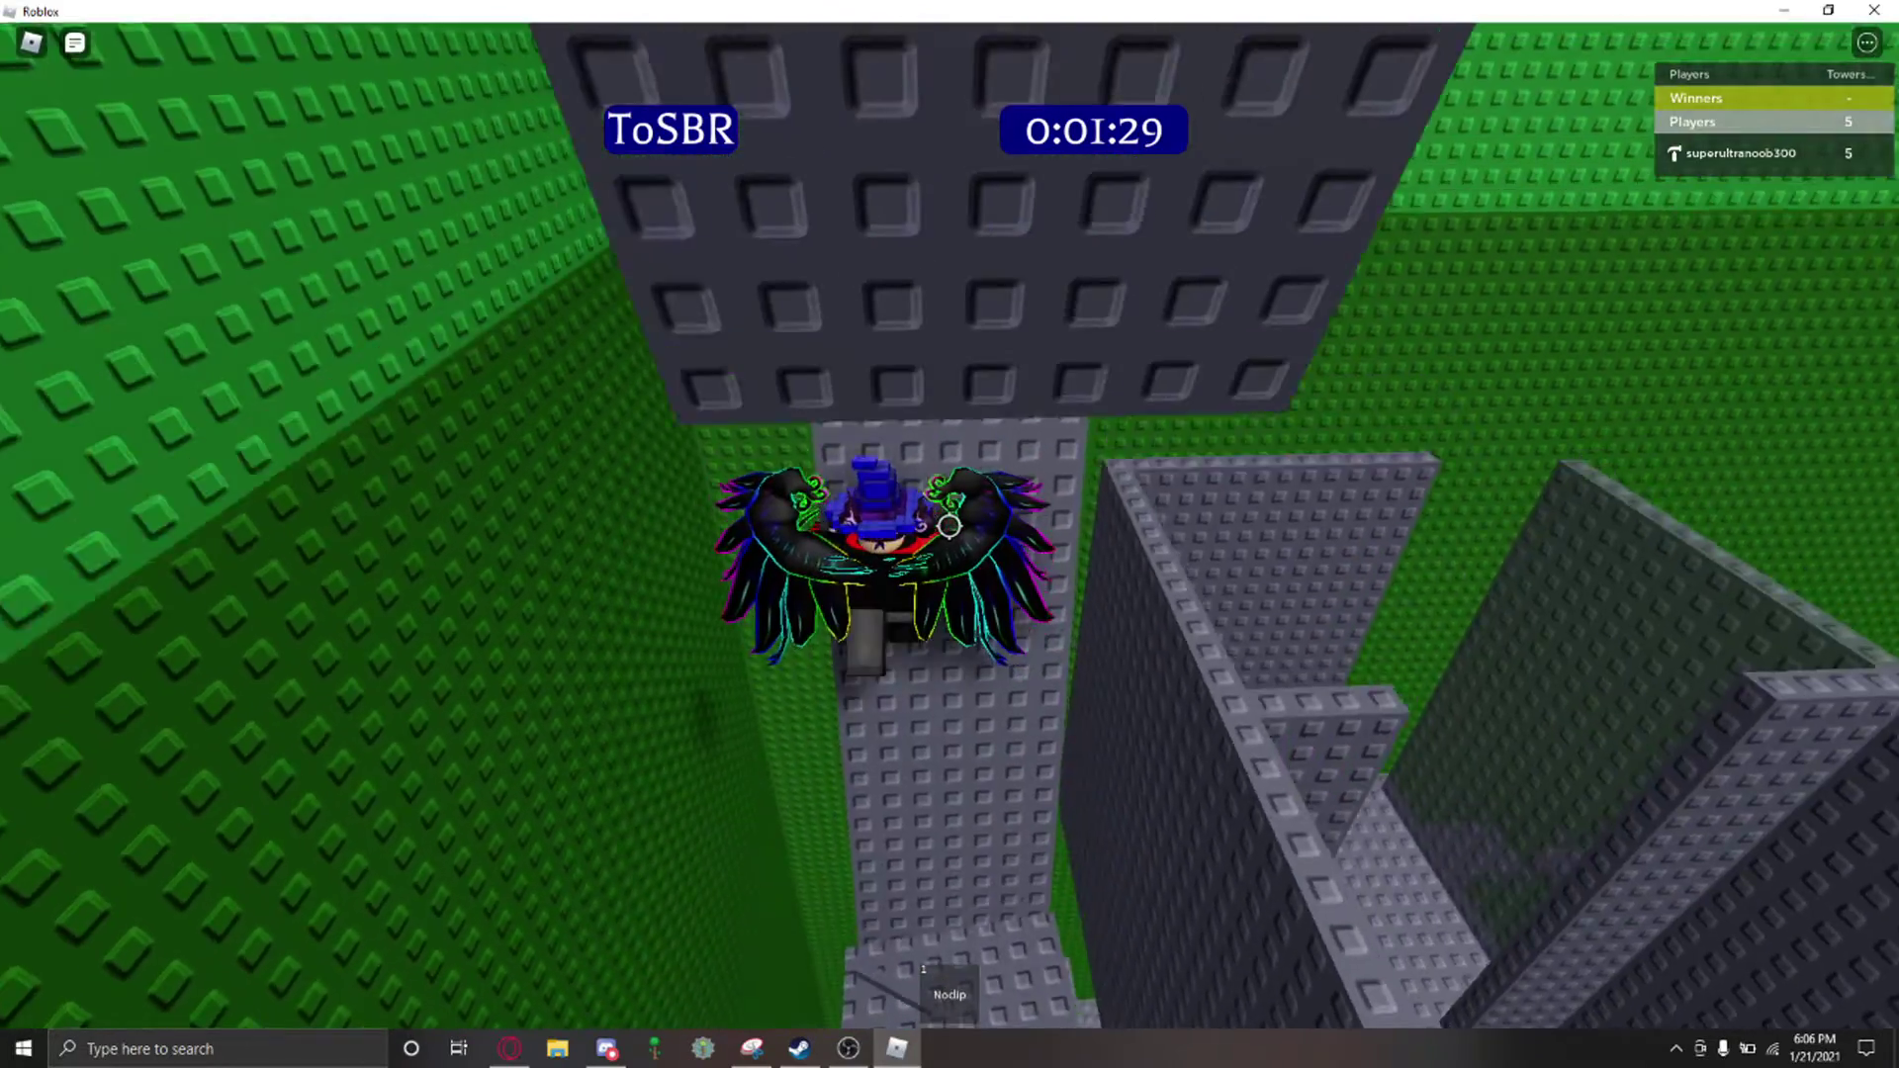
Step: Fly over the tower and start rising through its platforms
left_click_drag(949, 521, 948, 520)
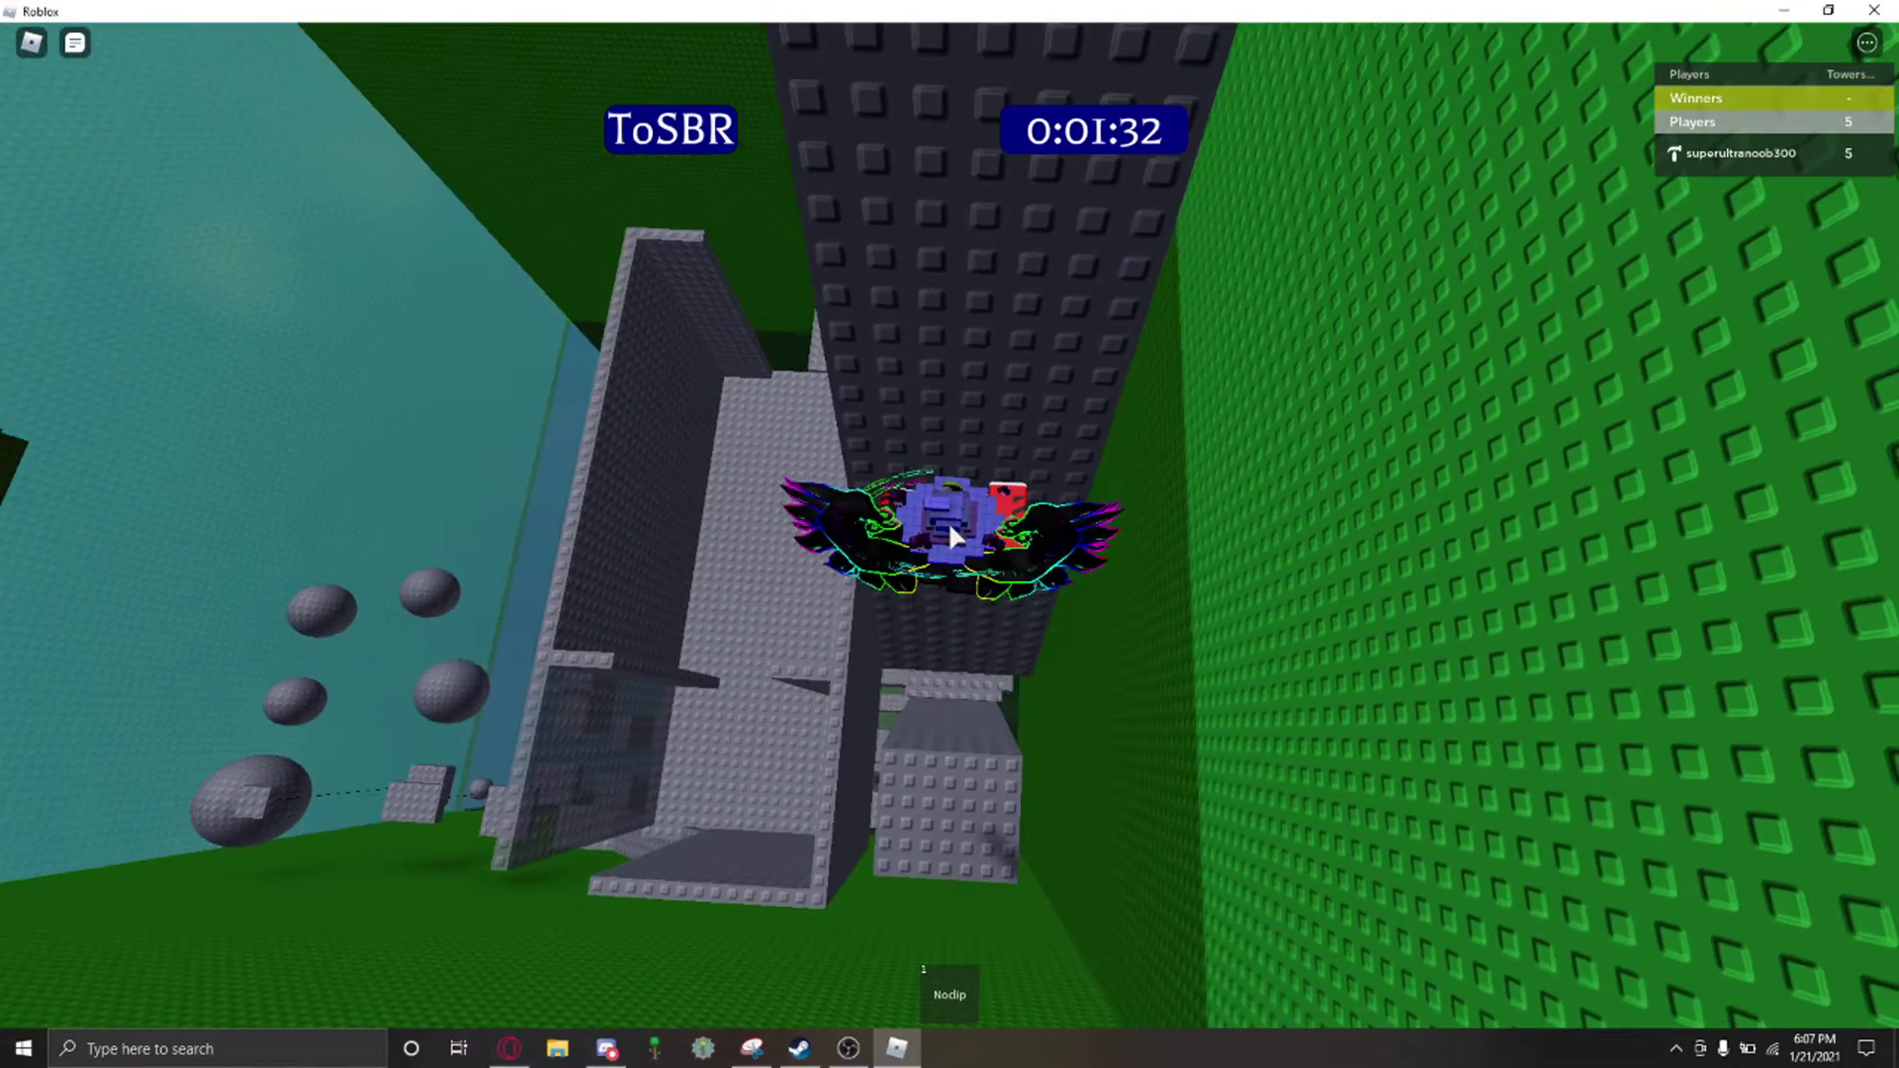
left_click_drag(948, 521, 948, 522)
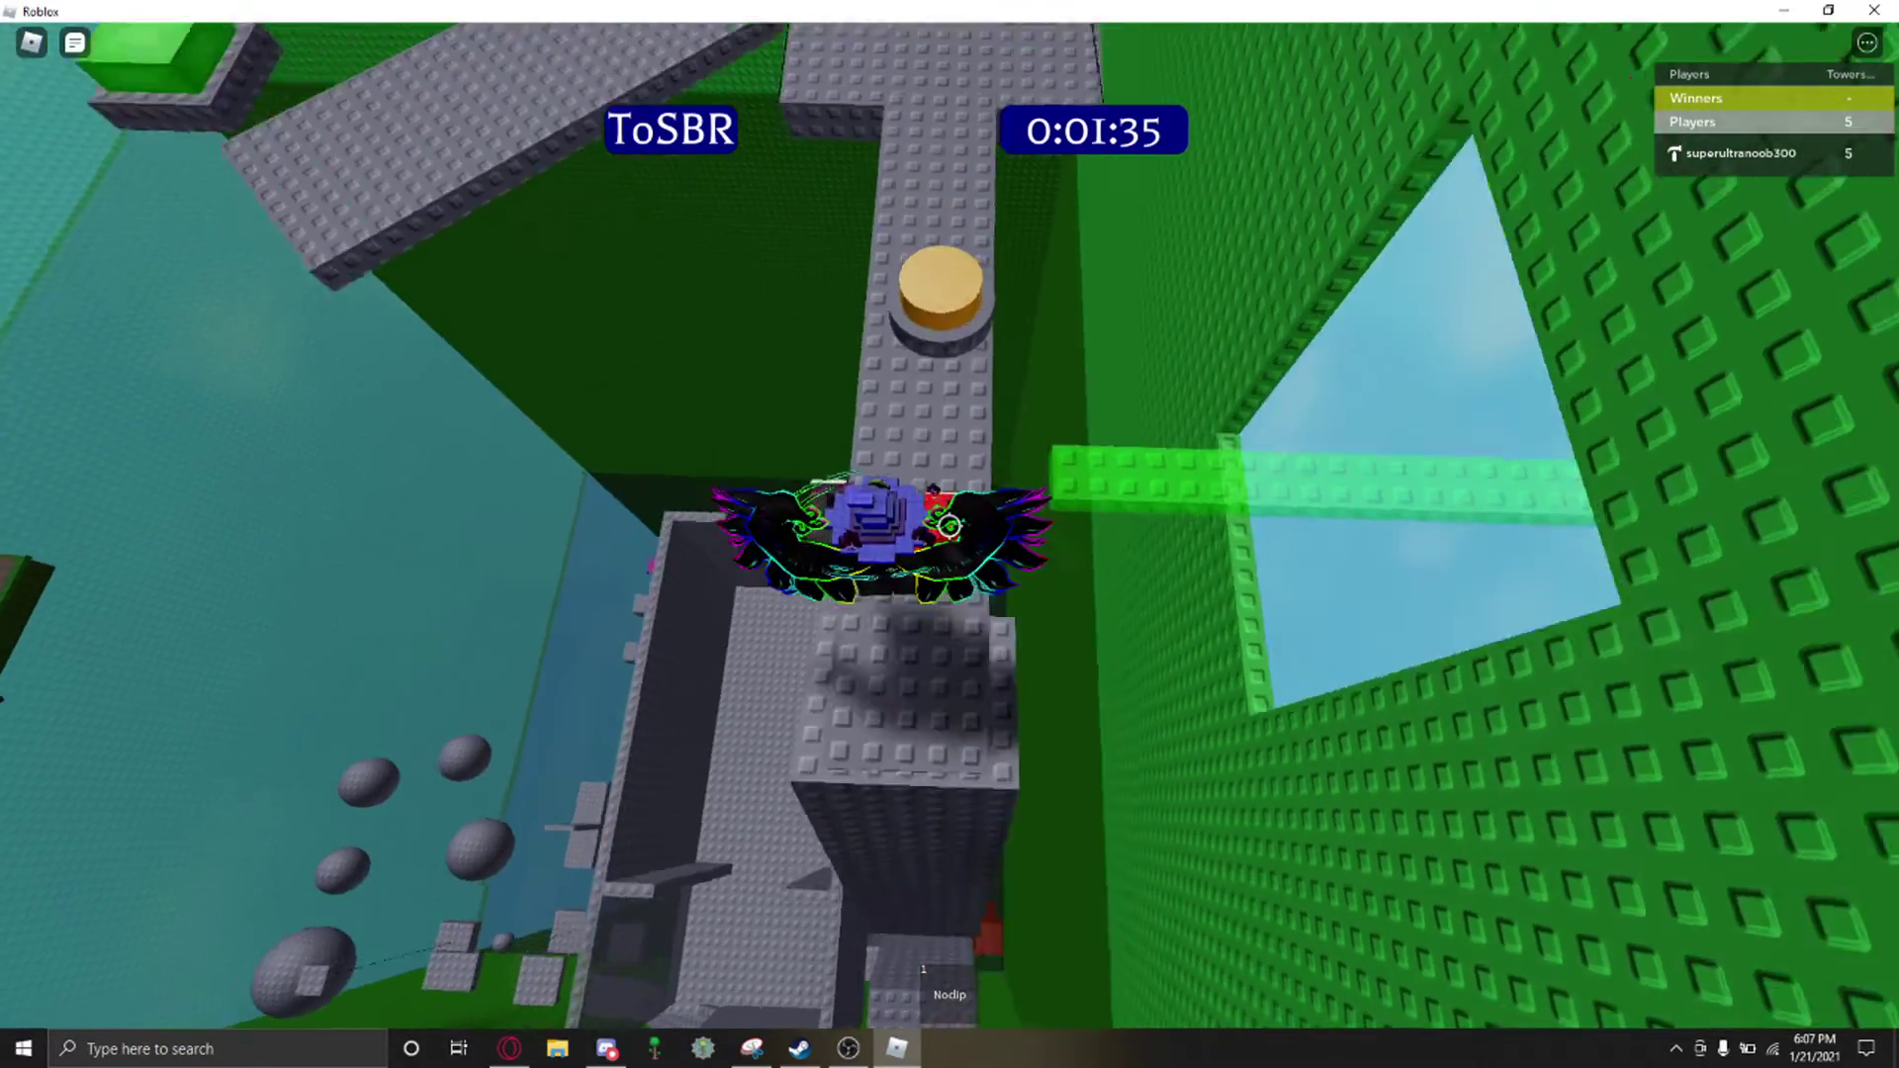
key("w")
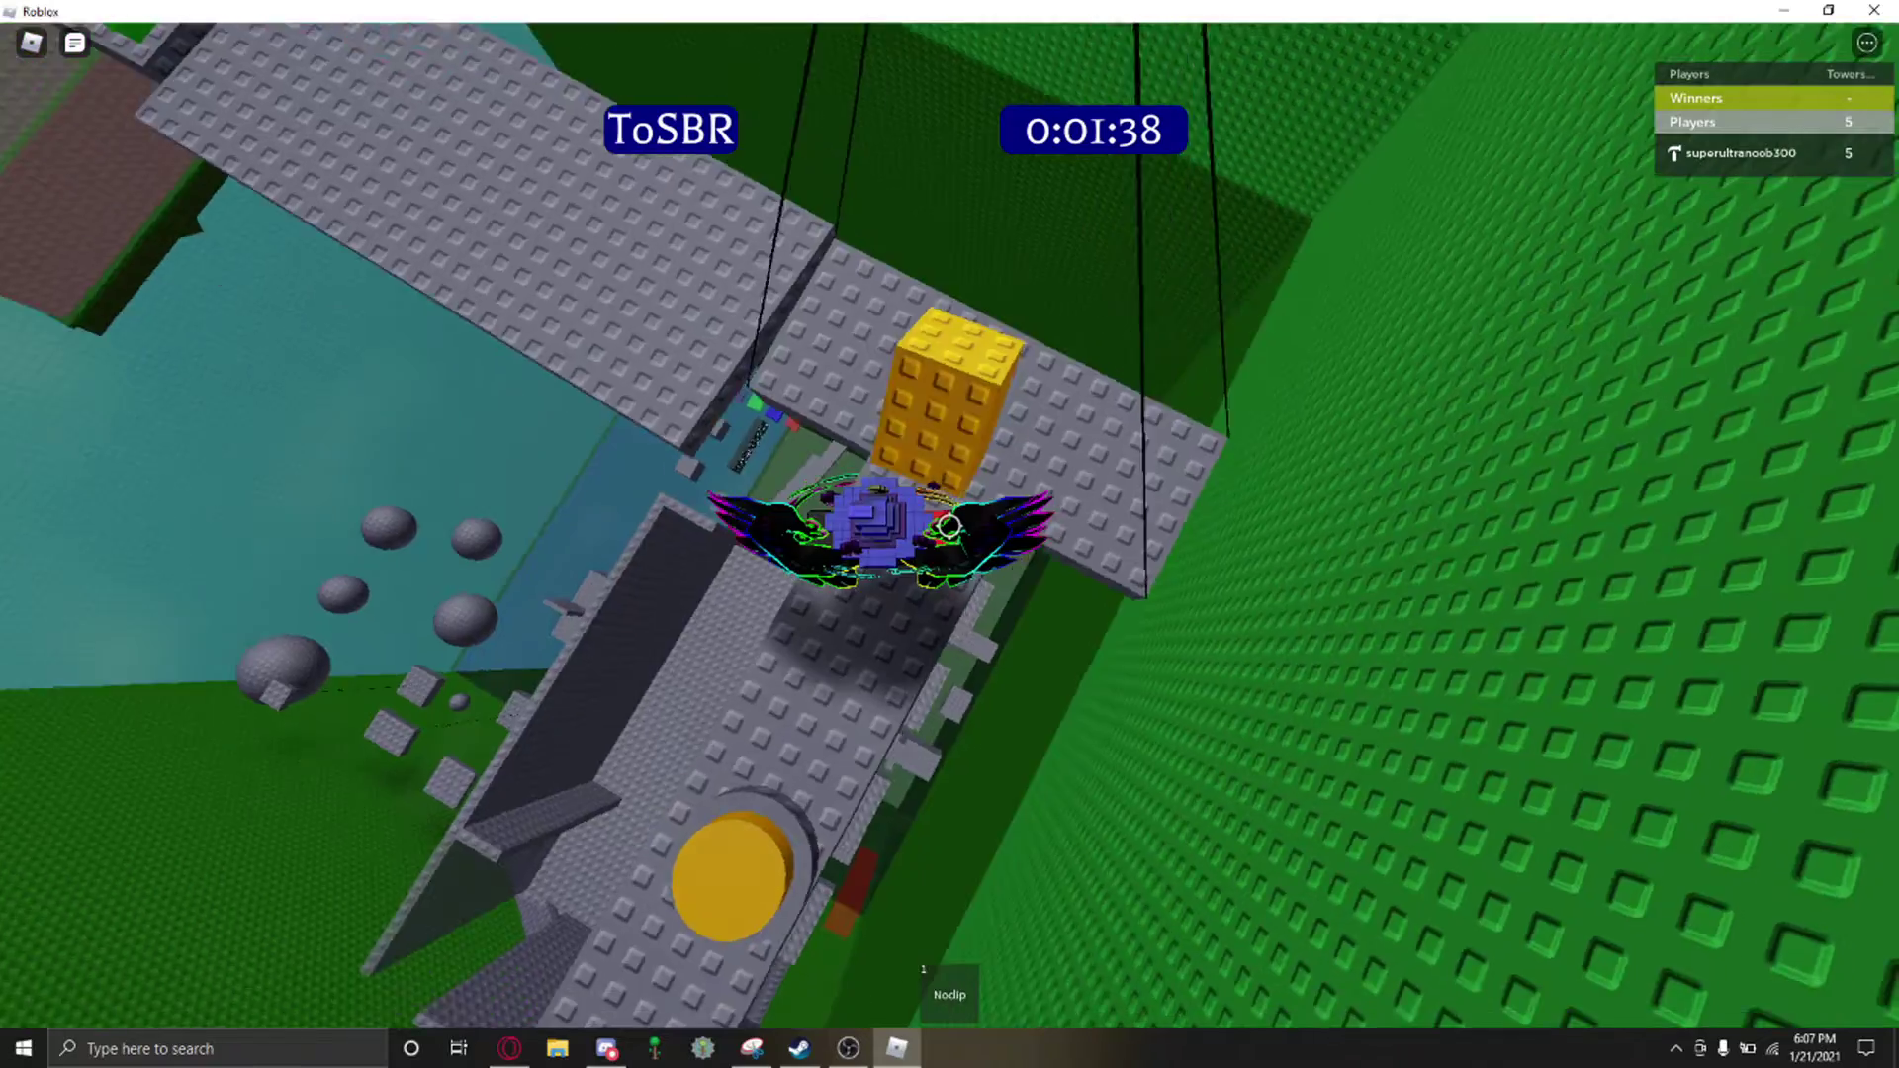
left_click_drag(948, 520, 952, 528)
key("w")
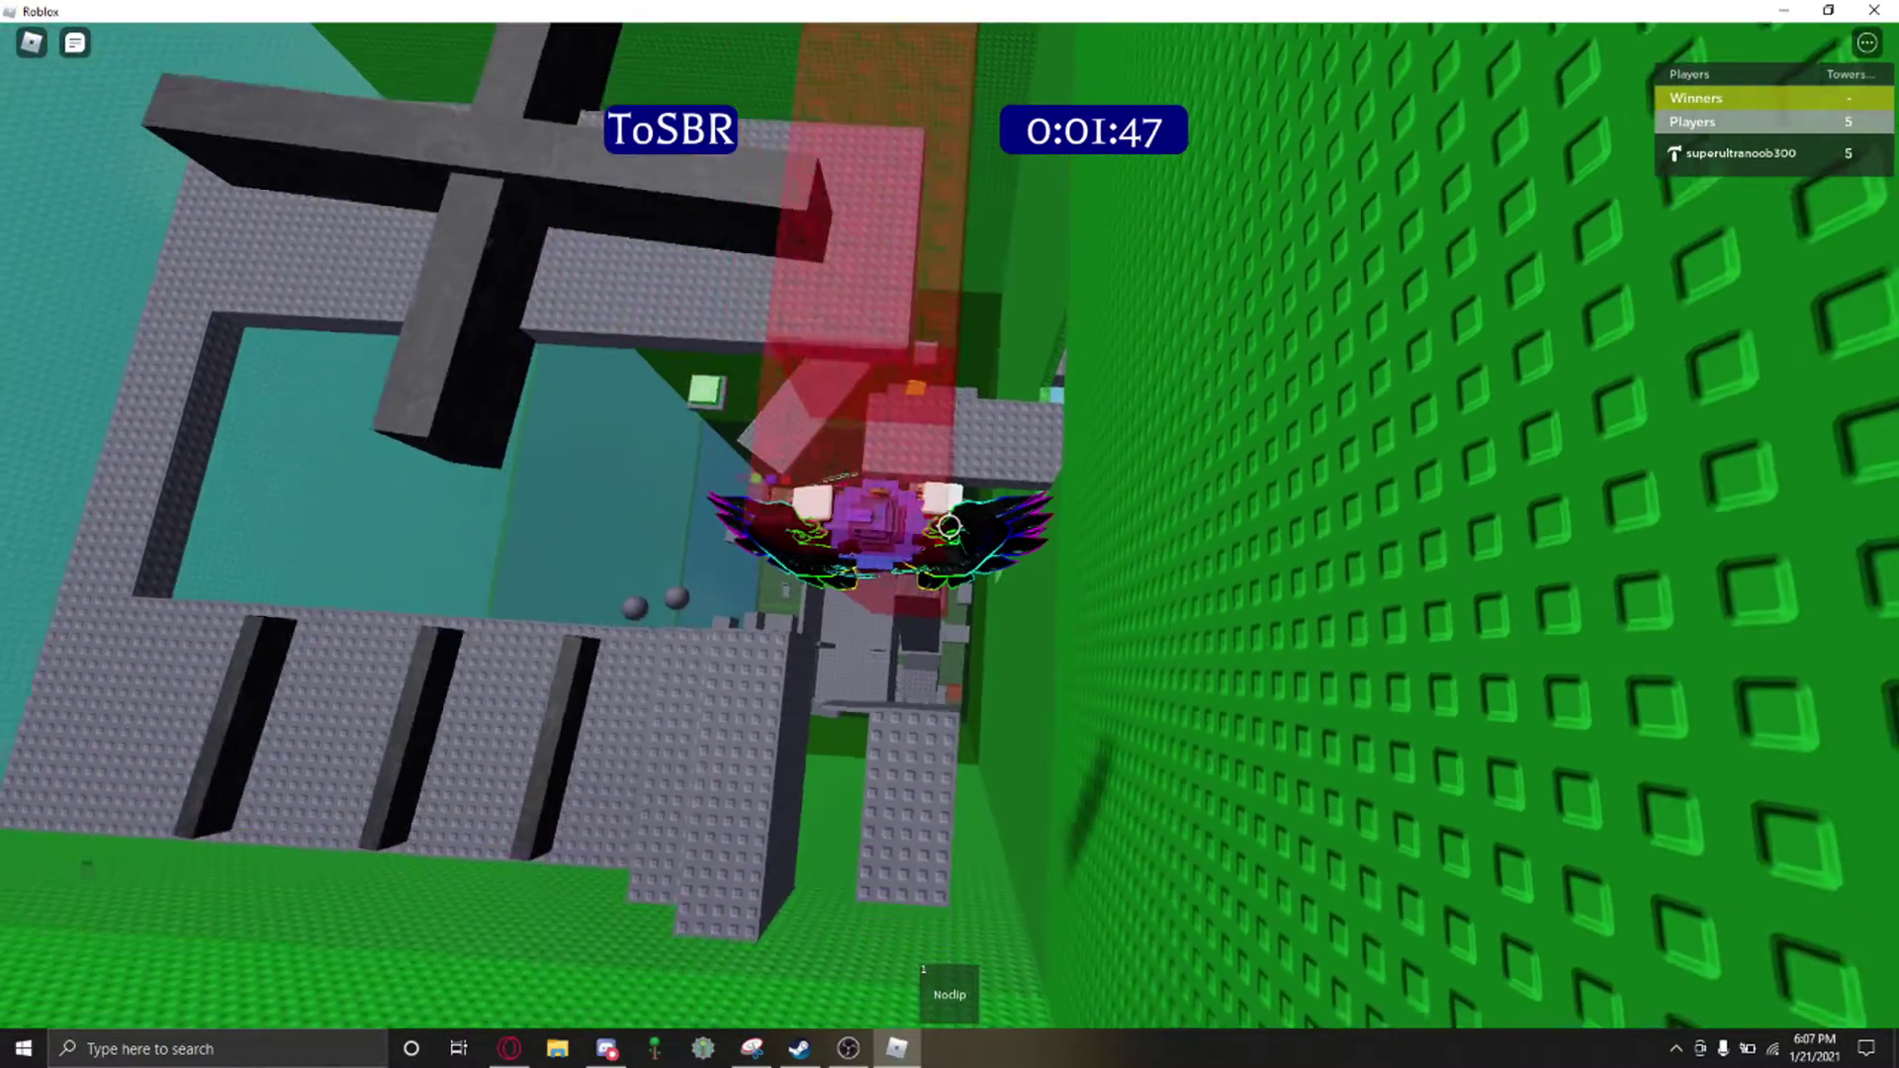
key("w")
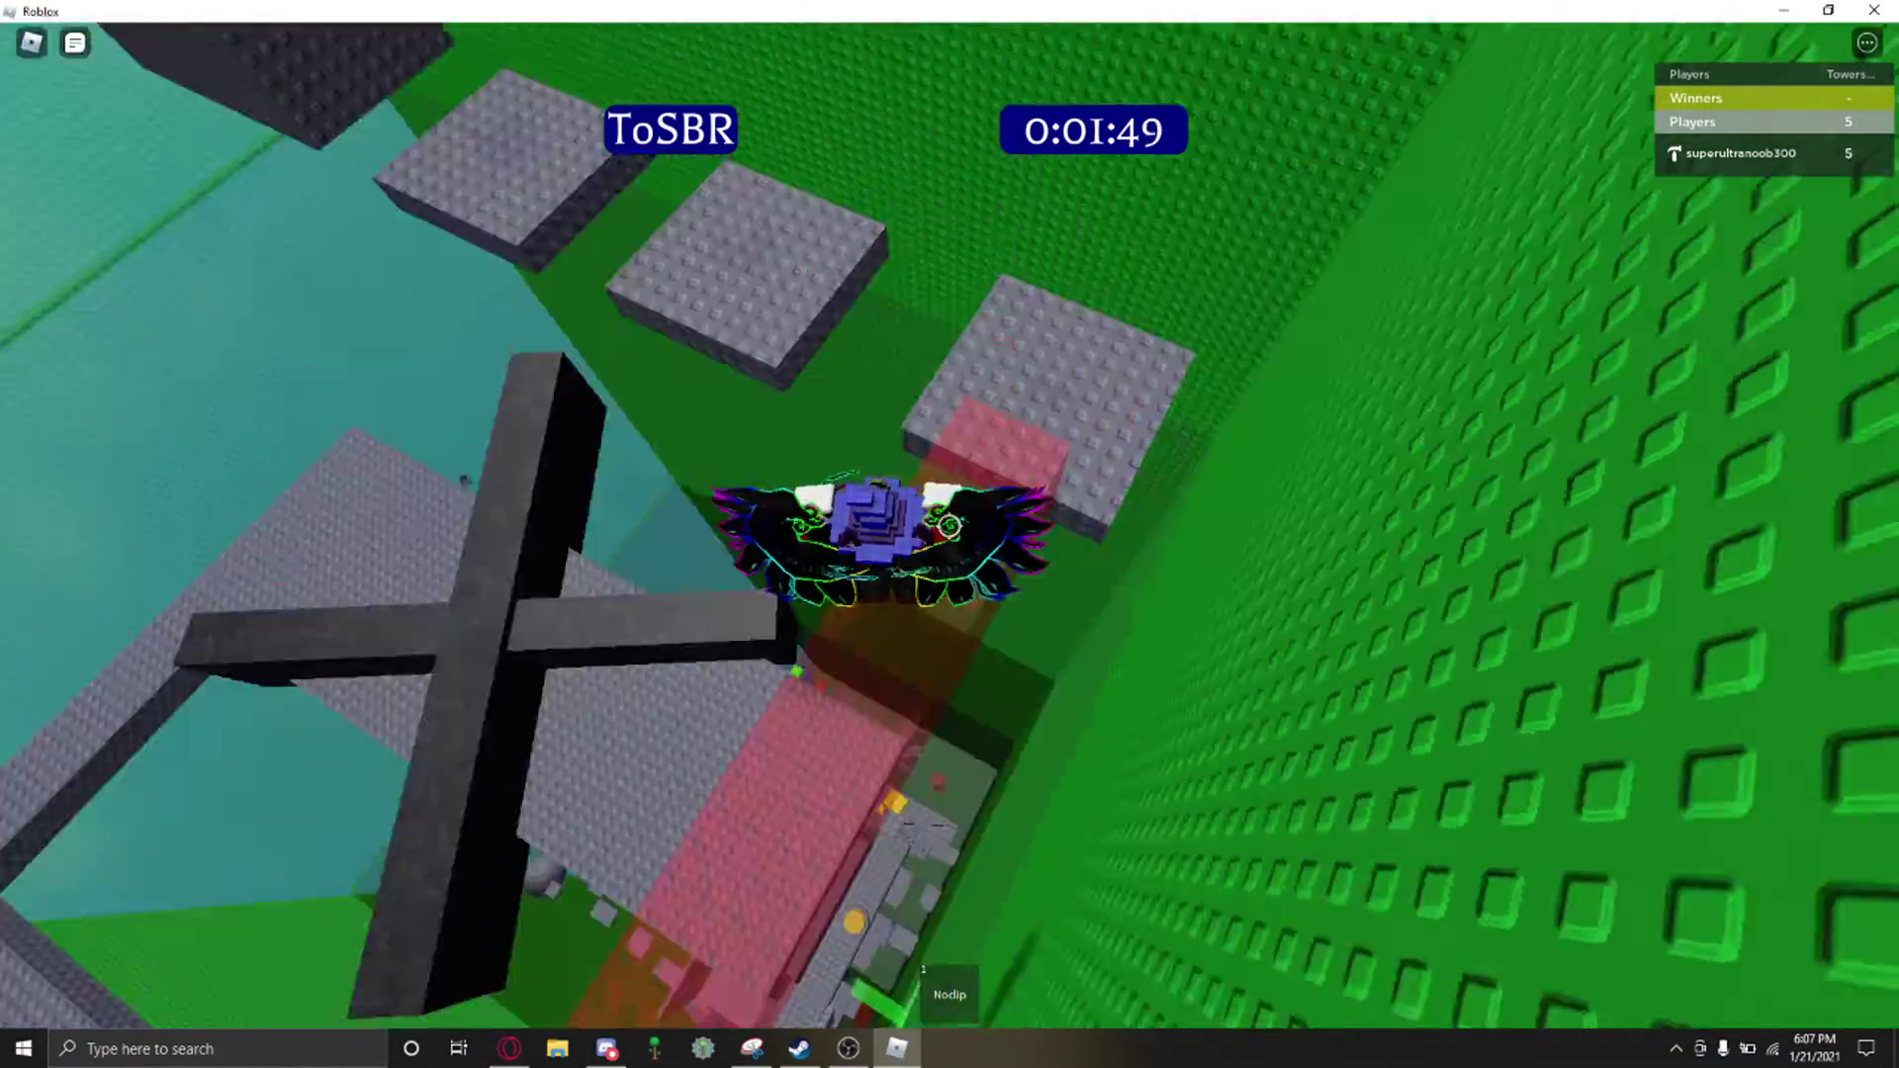
Step: Keep flying through the tower's walls and levels with noclip
key("w")
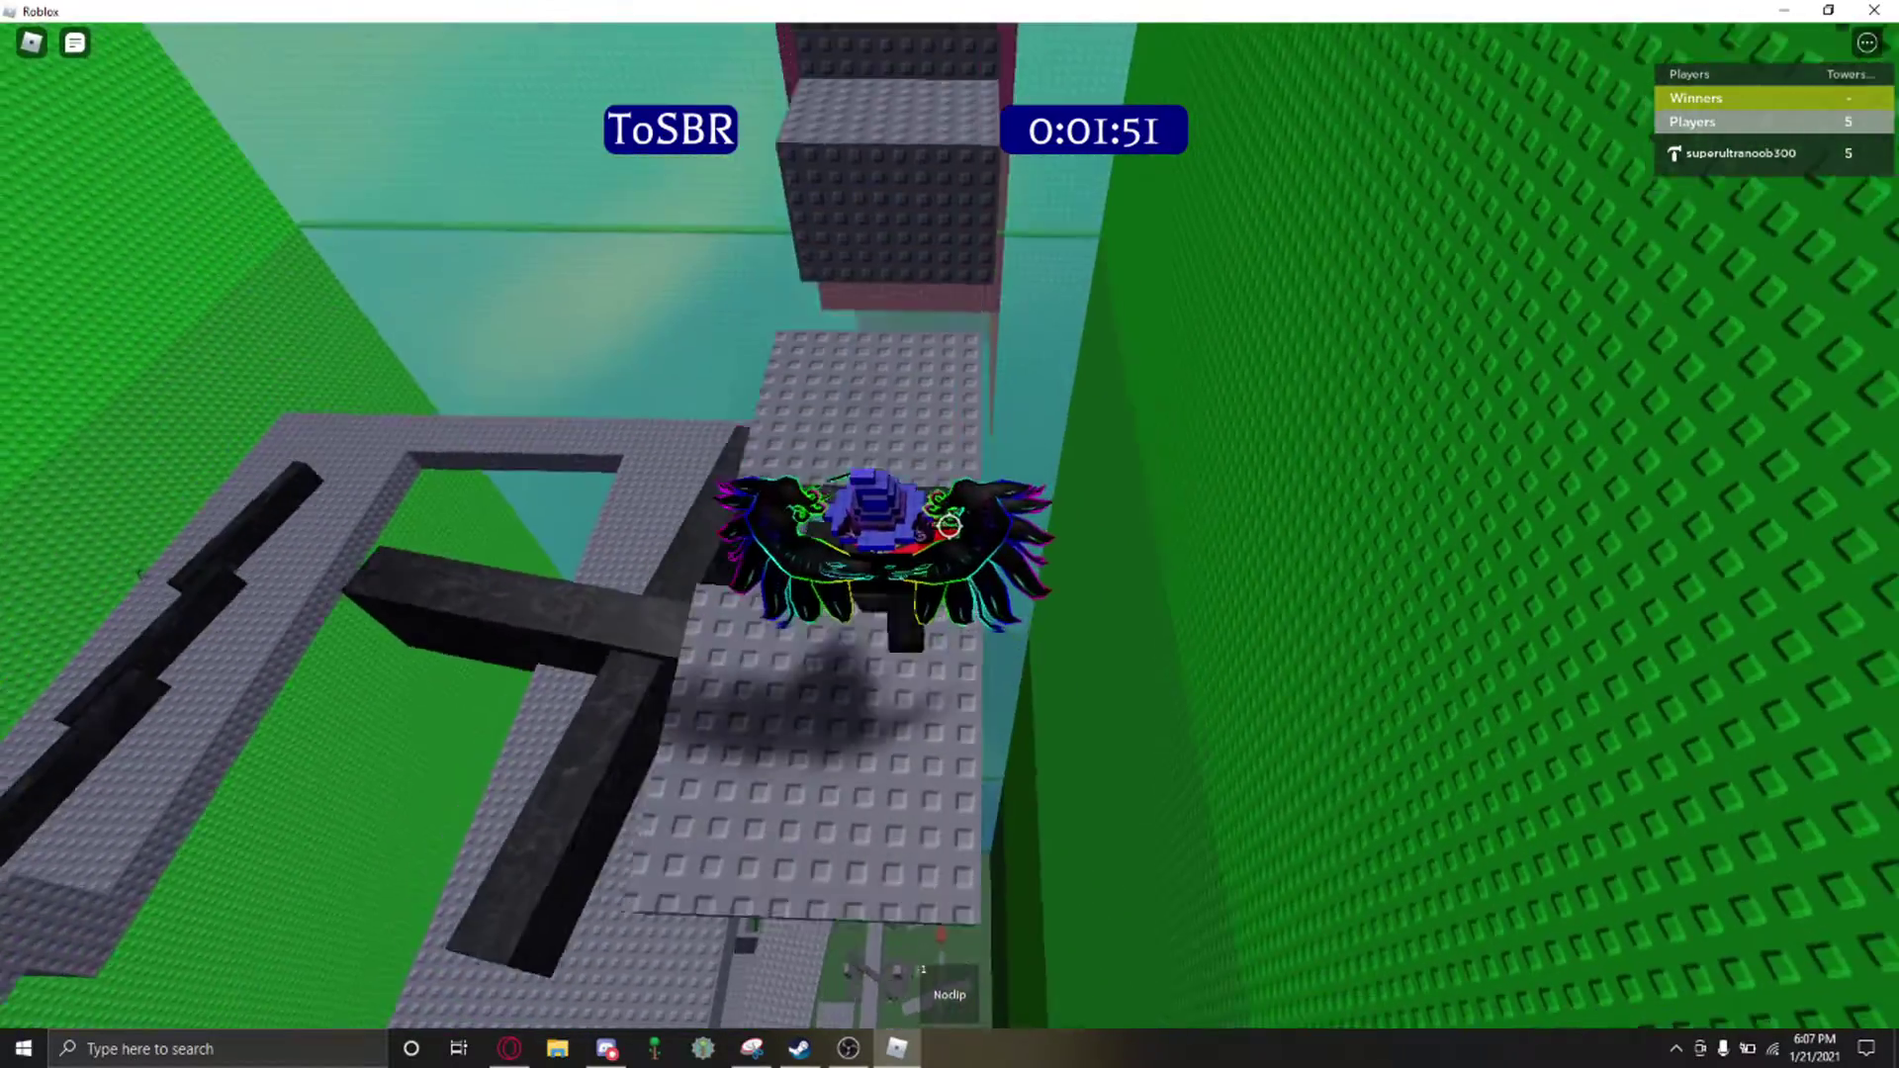
key("w")
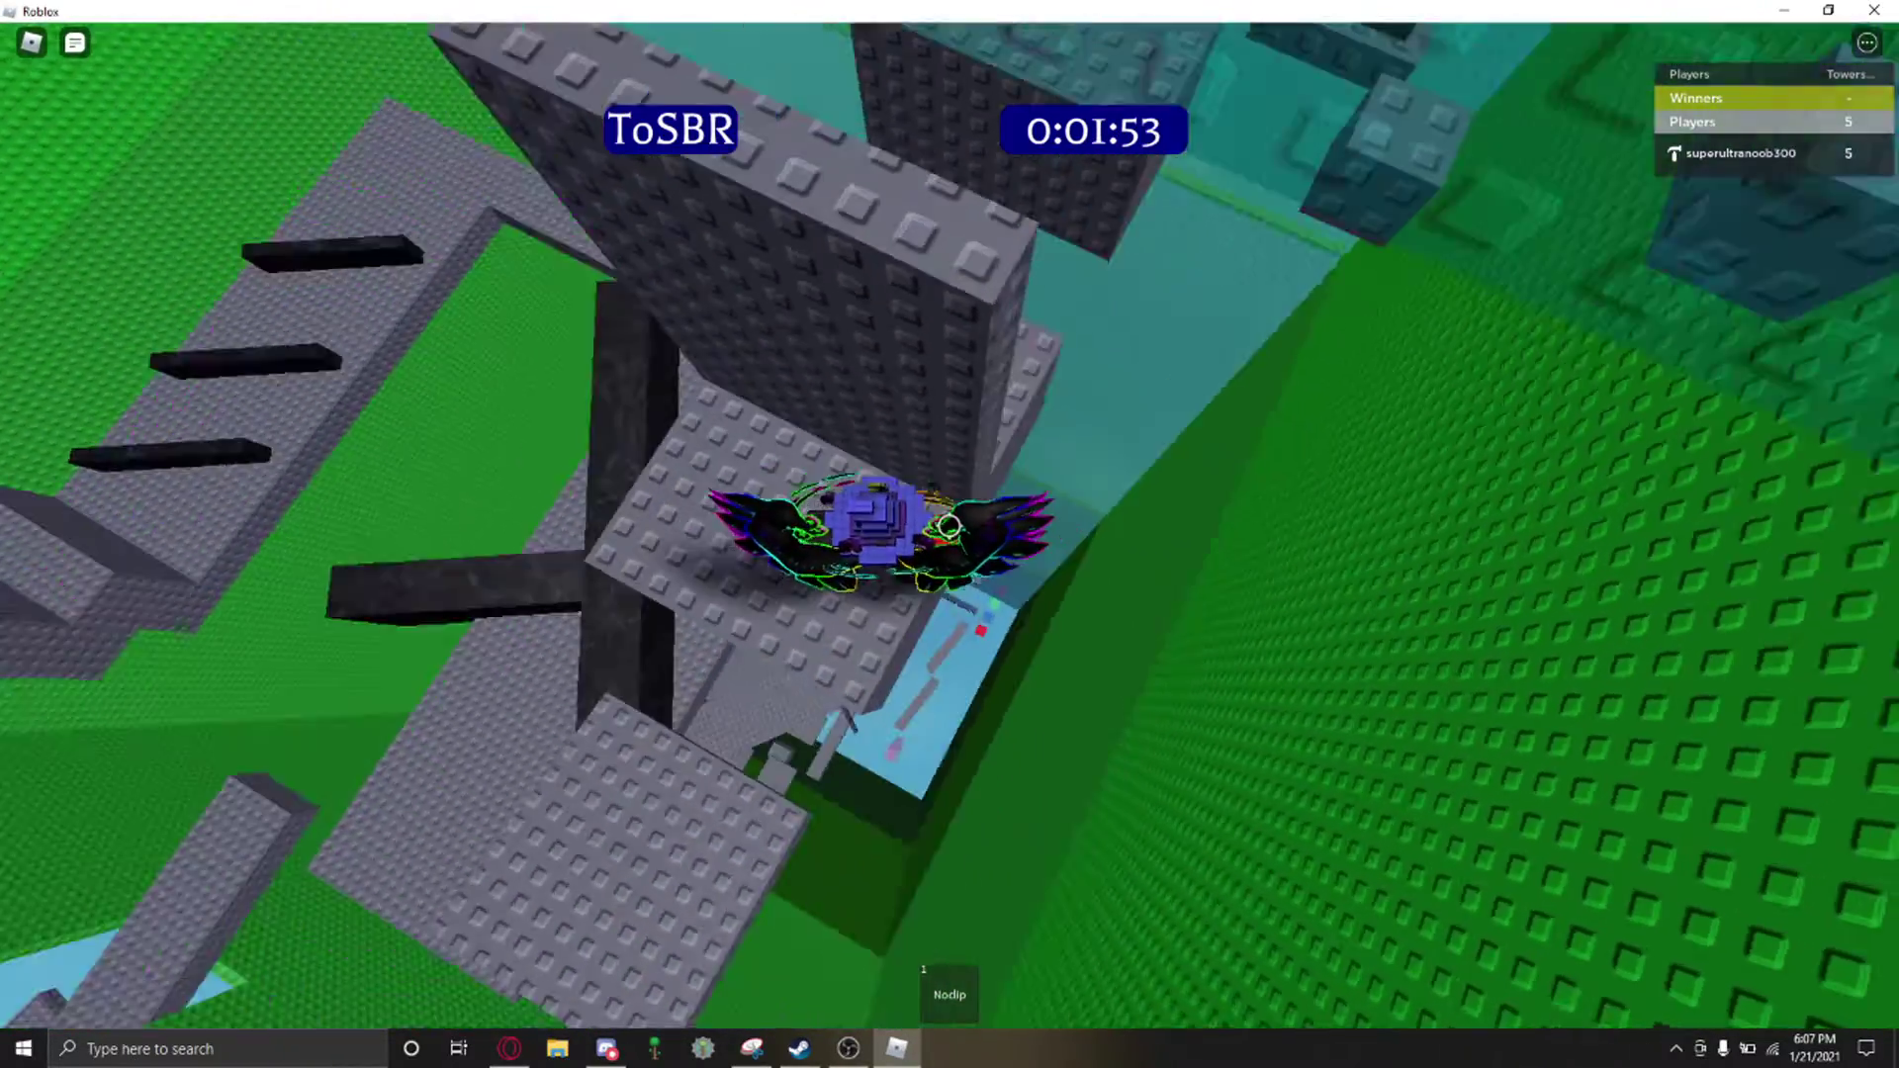
key("w")
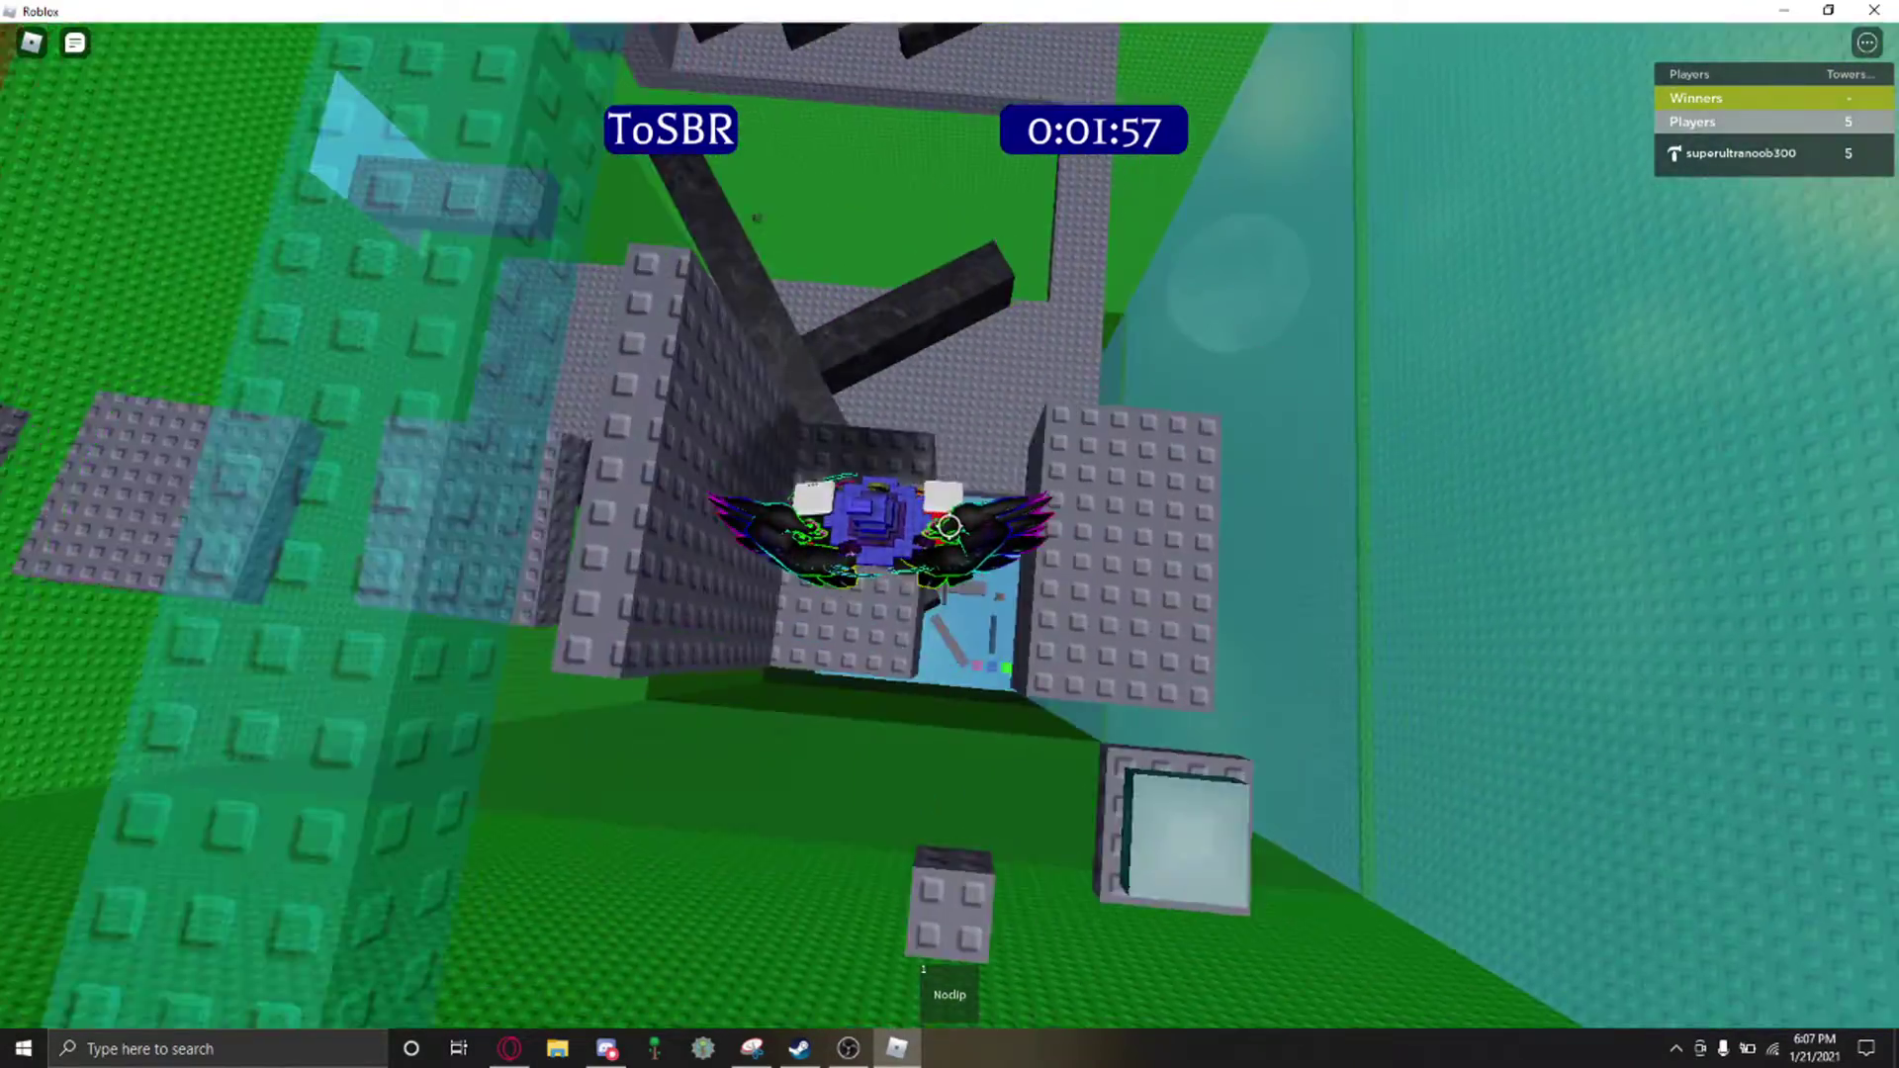
scroll(949, 528, "up", 5)
scroll(950, 527, "down", 3)
key("w")
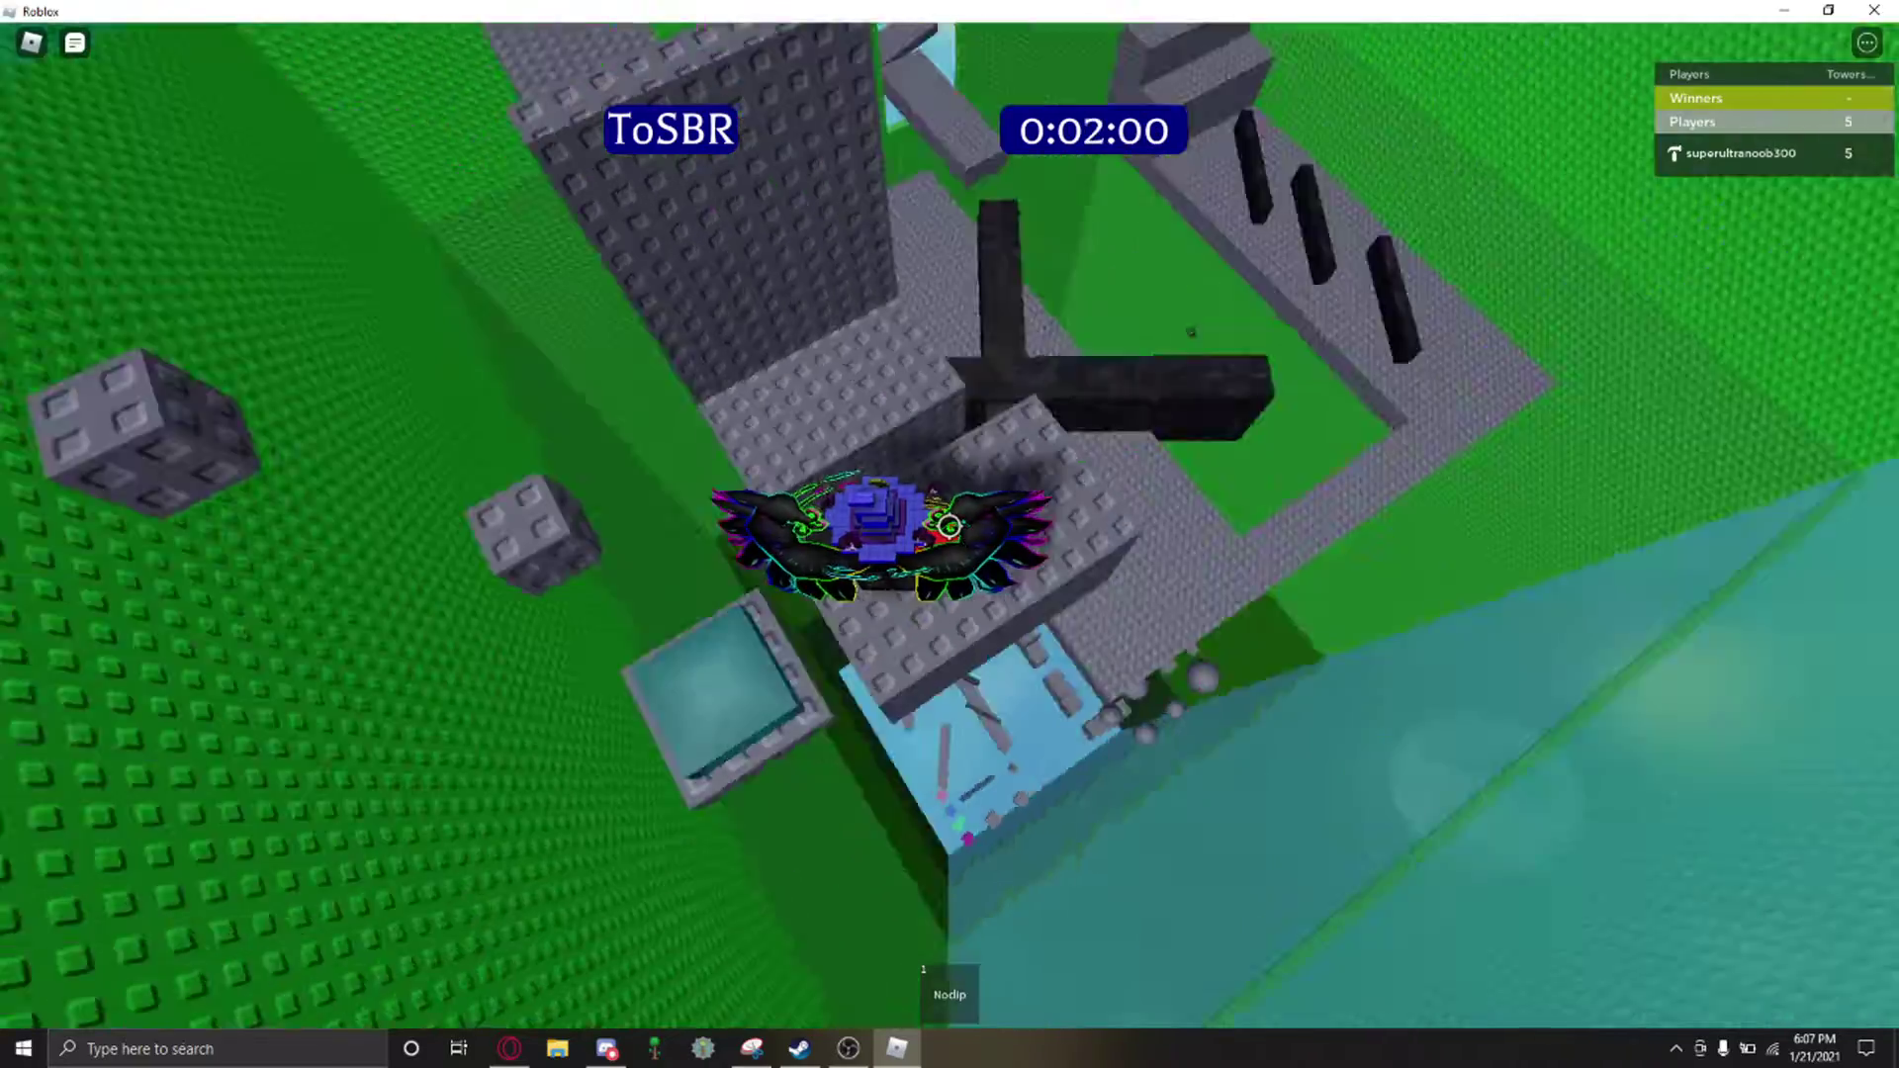
left_click_drag(950, 527, 949, 528)
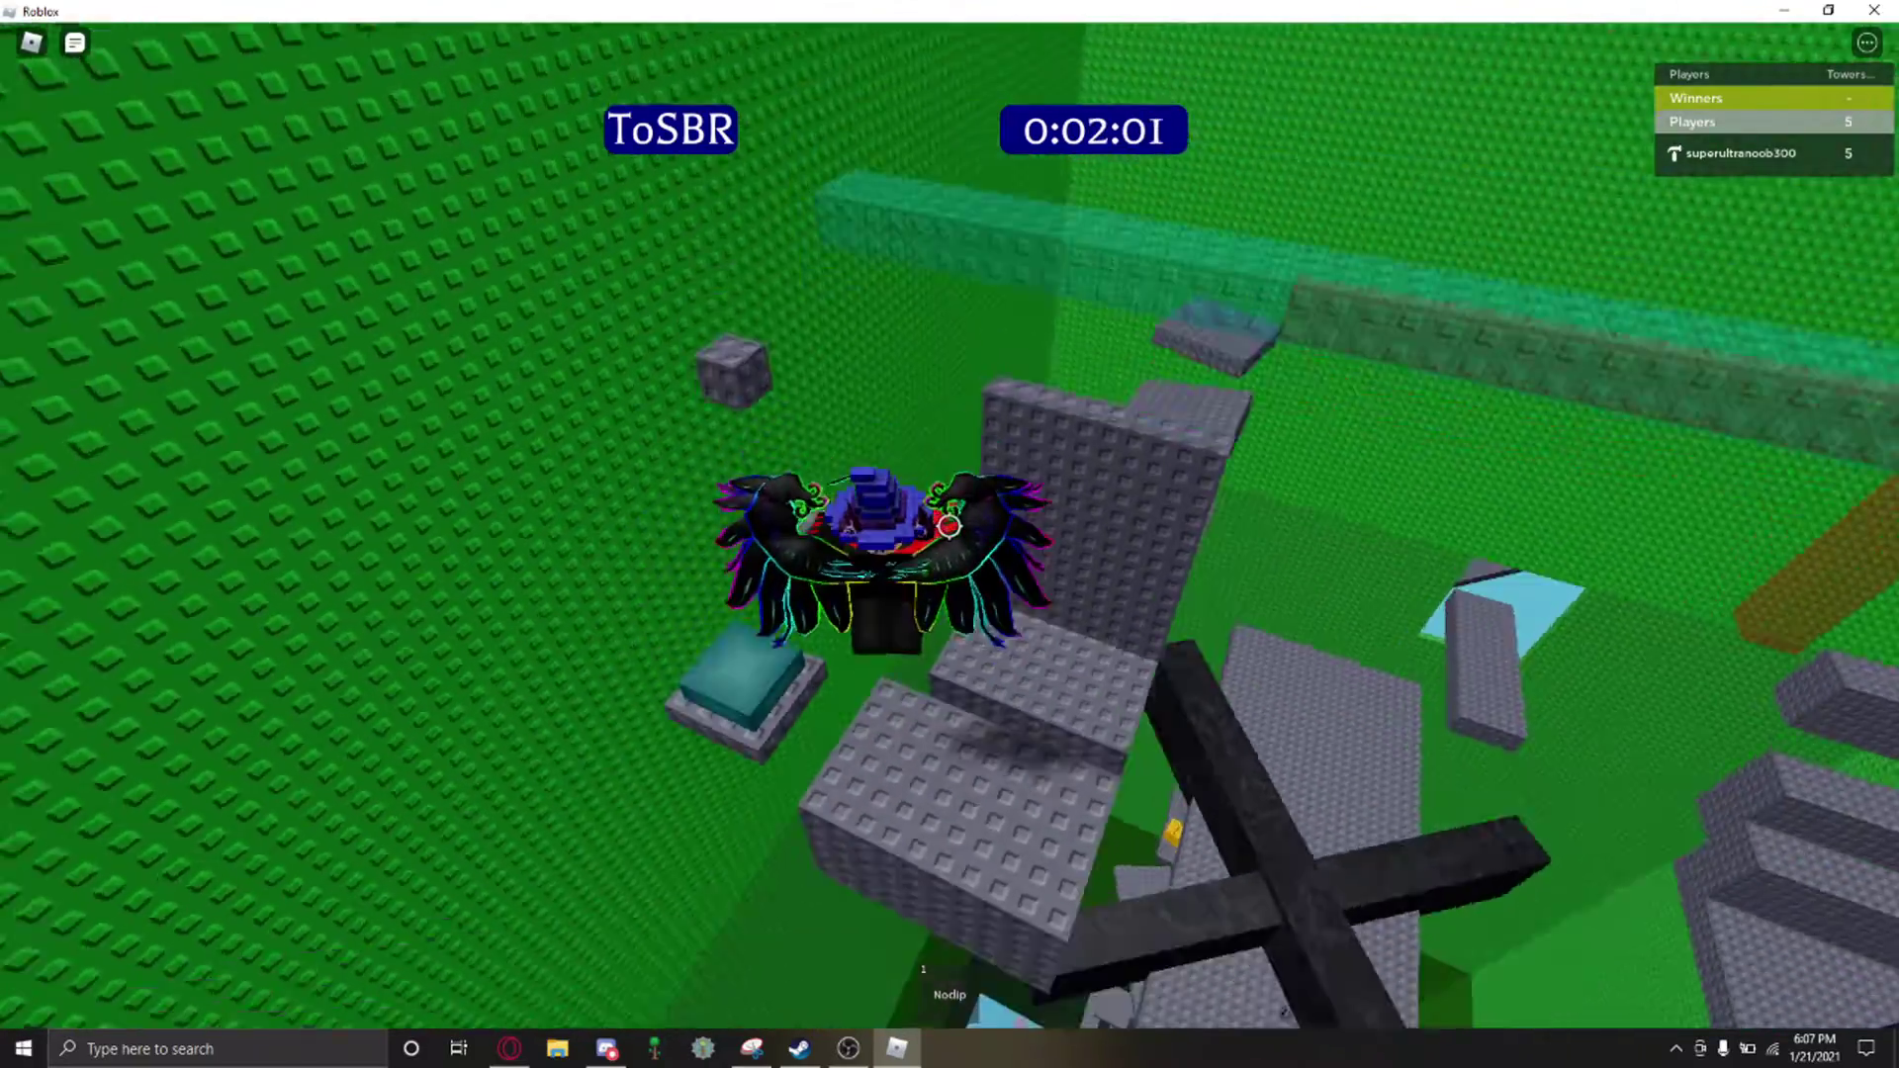
key("w")
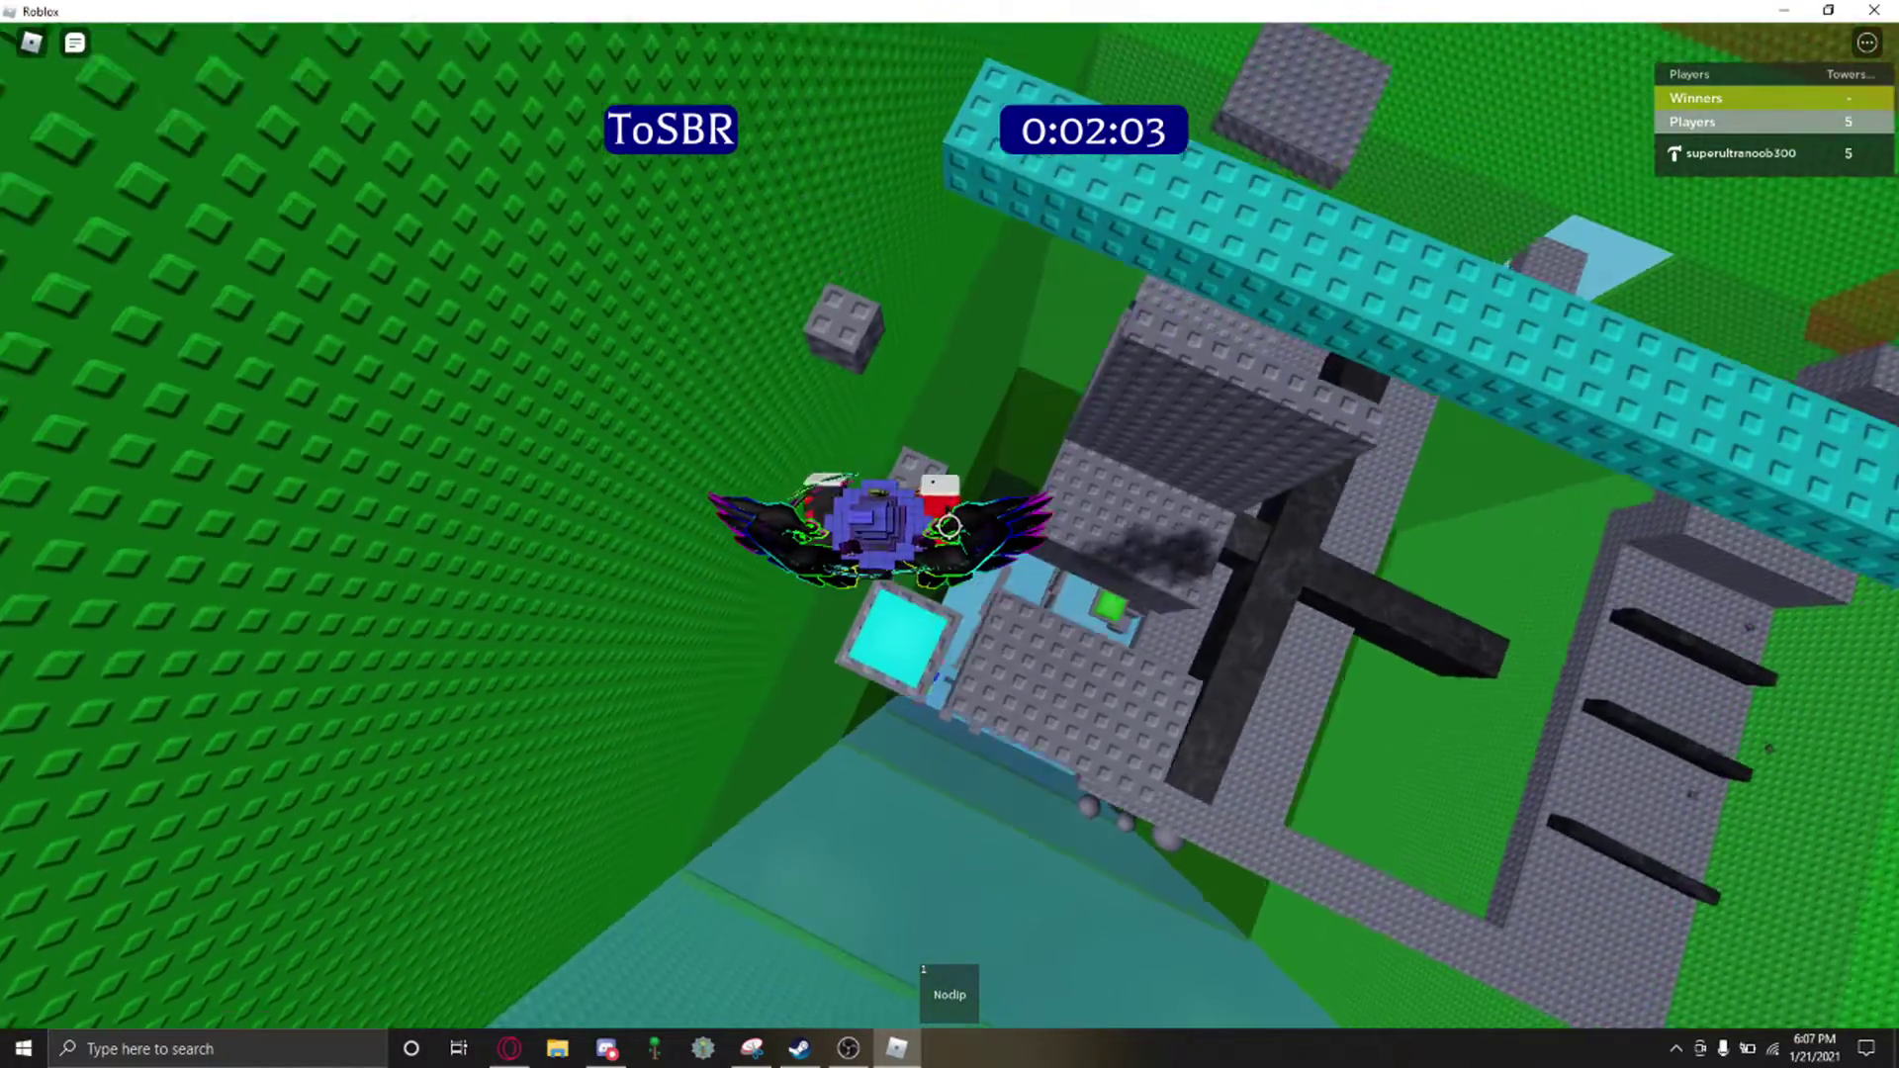
left_click_drag(950, 527, 952, 538)
key("w")
key("w")
key("w")
key("w")
key("w")
key("w")
scroll(952, 538, "up", 5)
scroll(952, 538, "down", 5)
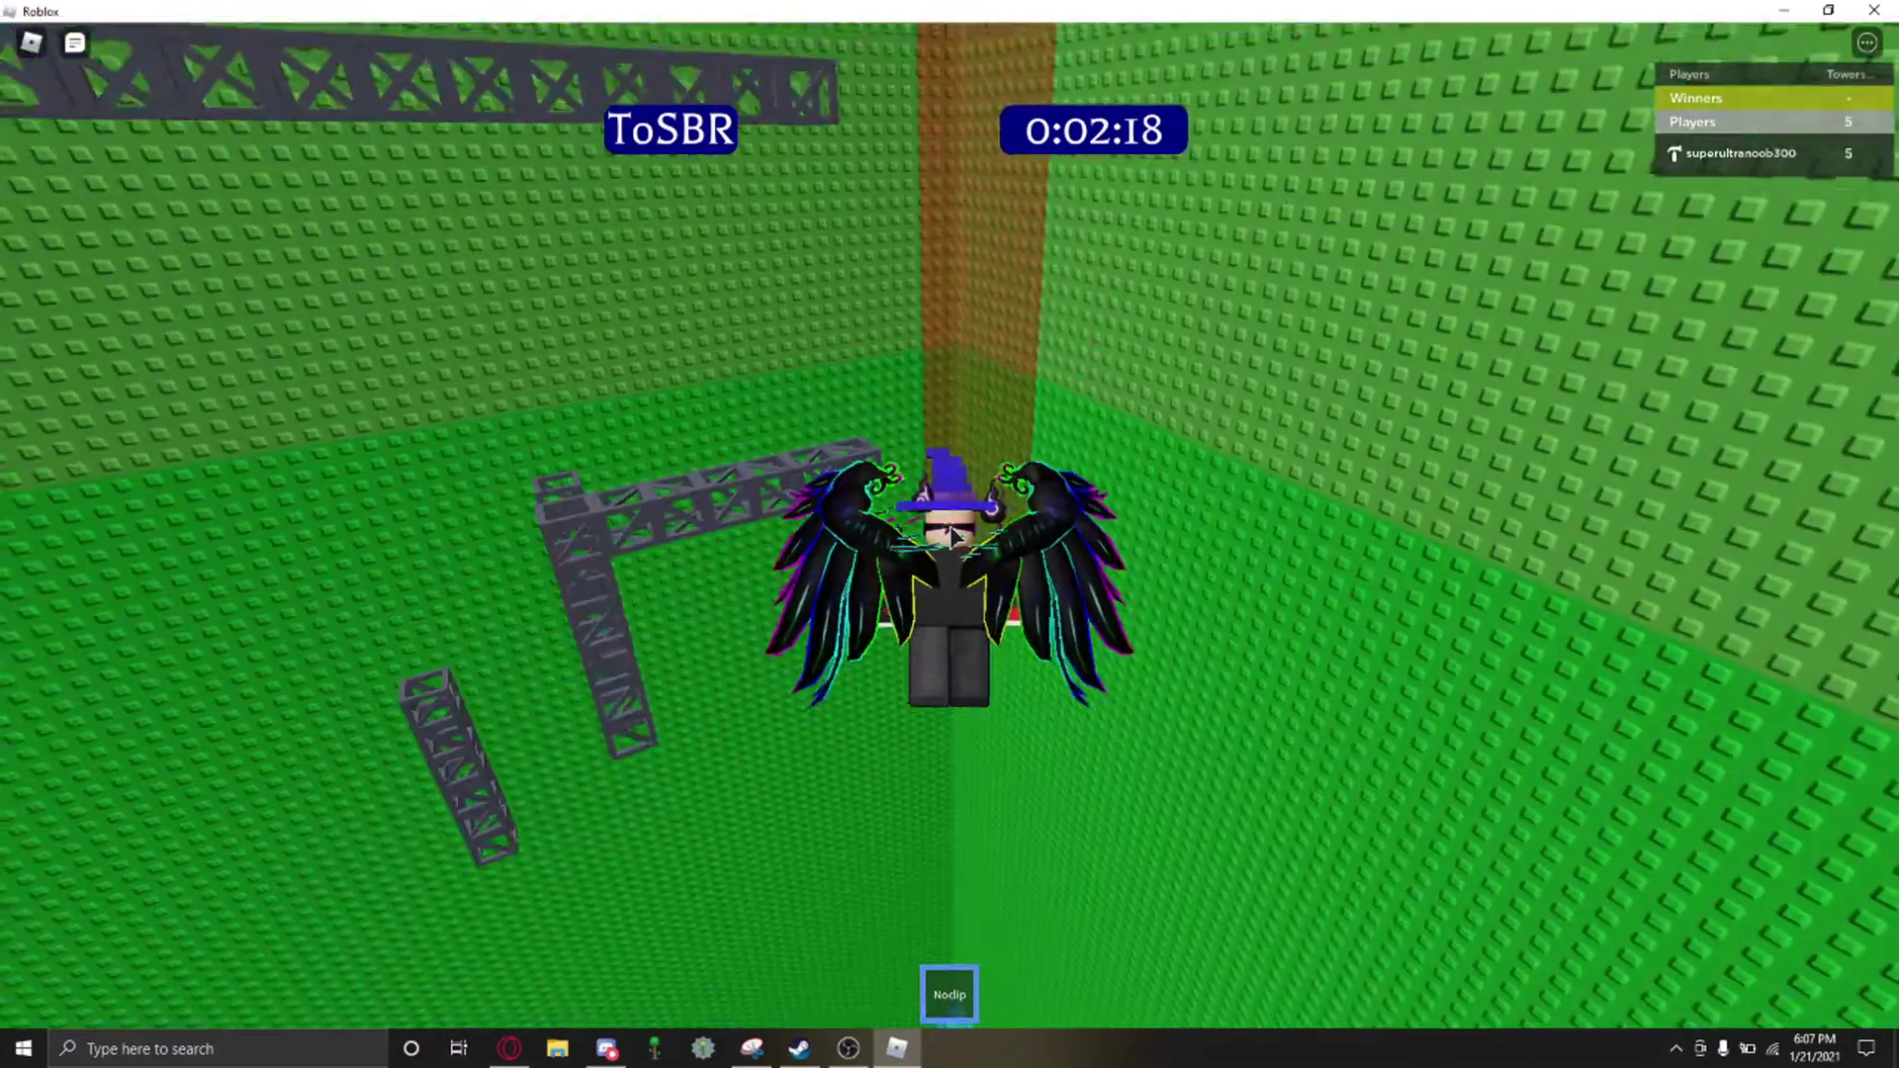
Step: Fly between the gray truss beams and across the tower structures
key("w")
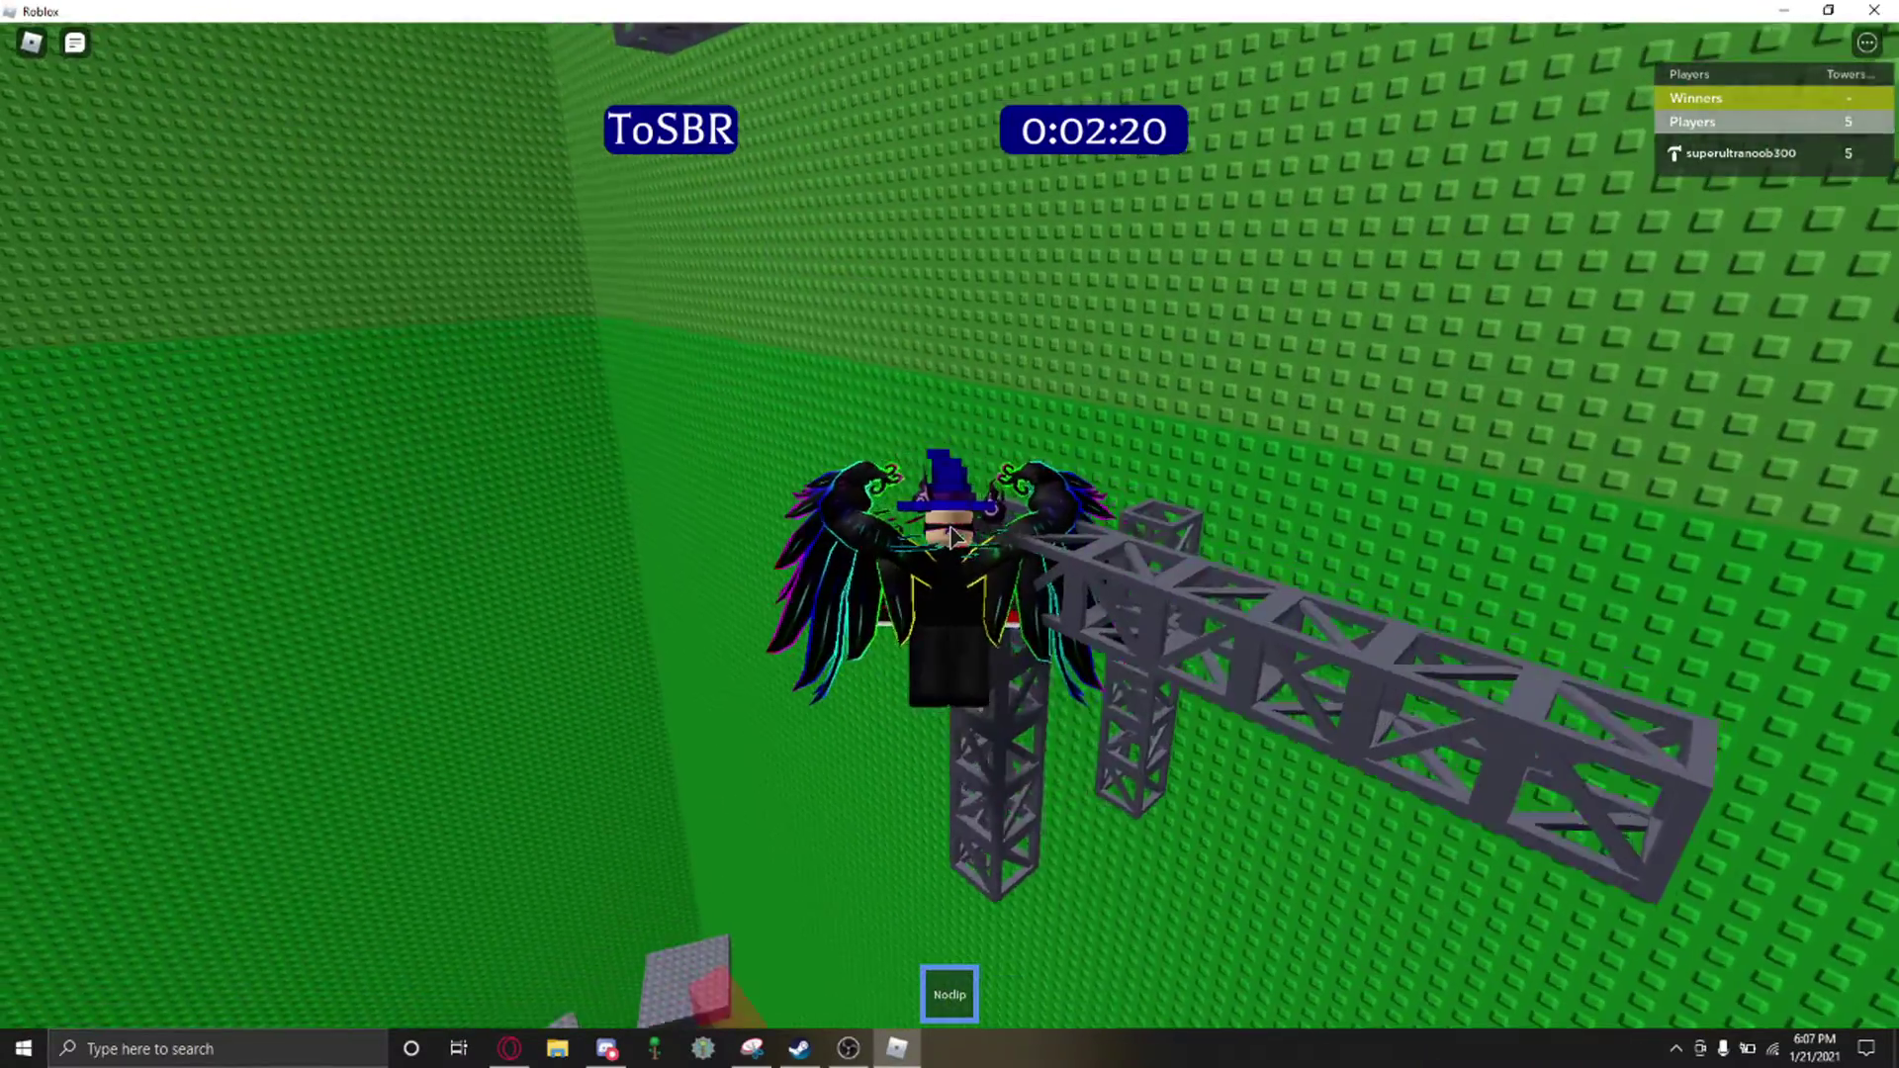
scroll(951, 538, "up", 5)
scroll(951, 537, "down", 5)
key("w")
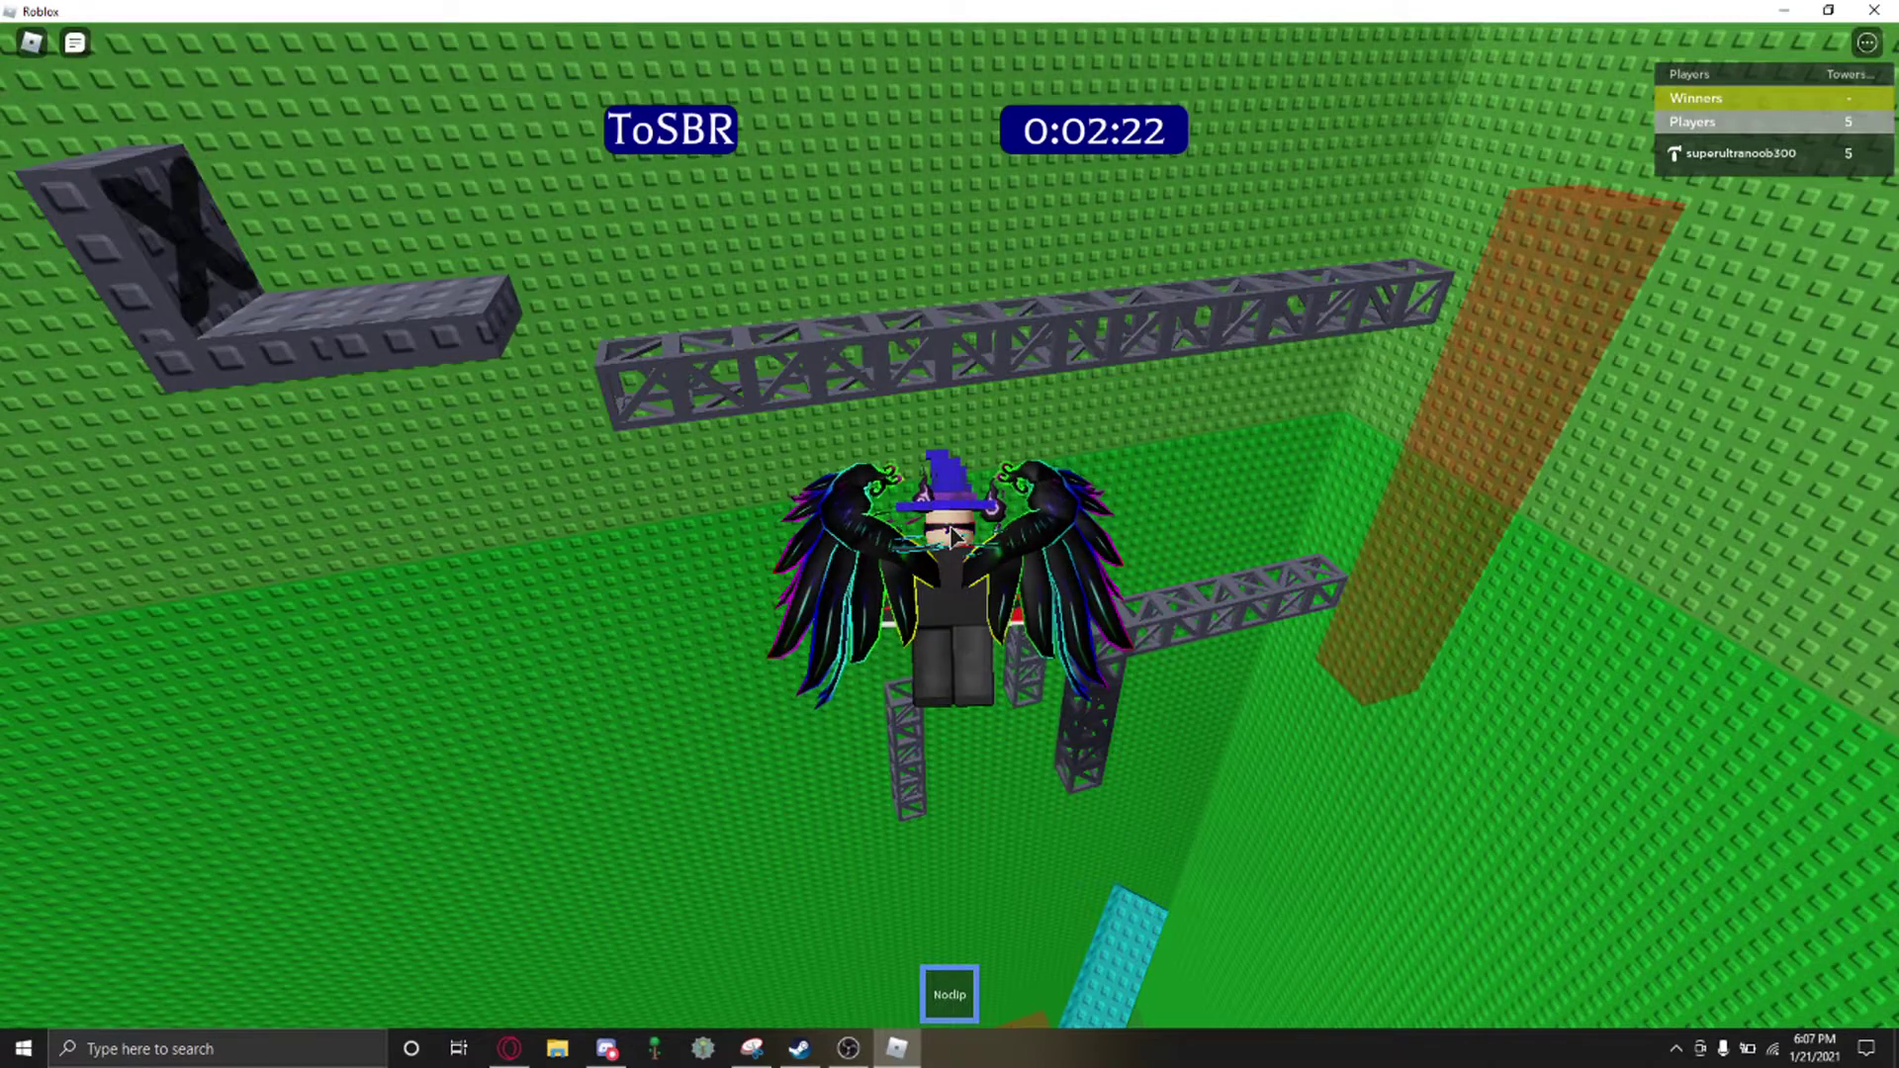
left_click_drag(948, 526, 948, 520)
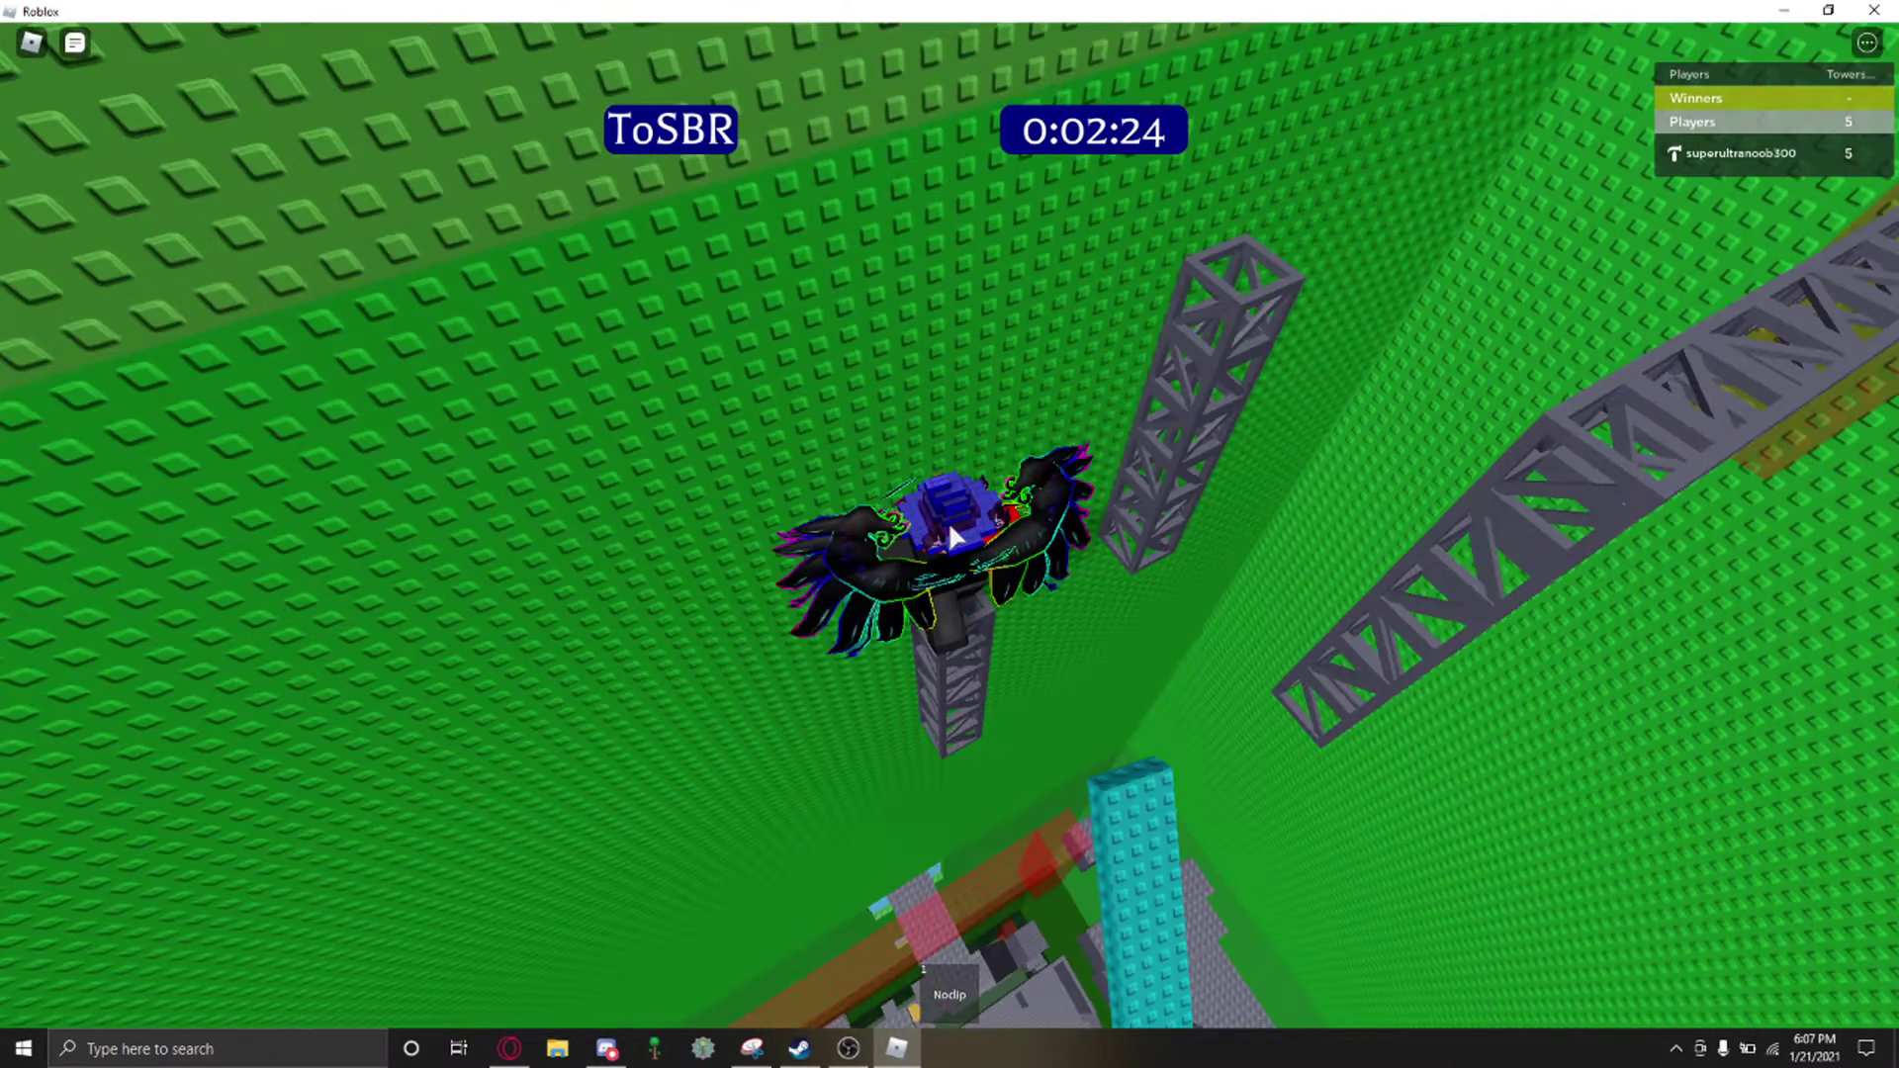
key("w")
key("w")
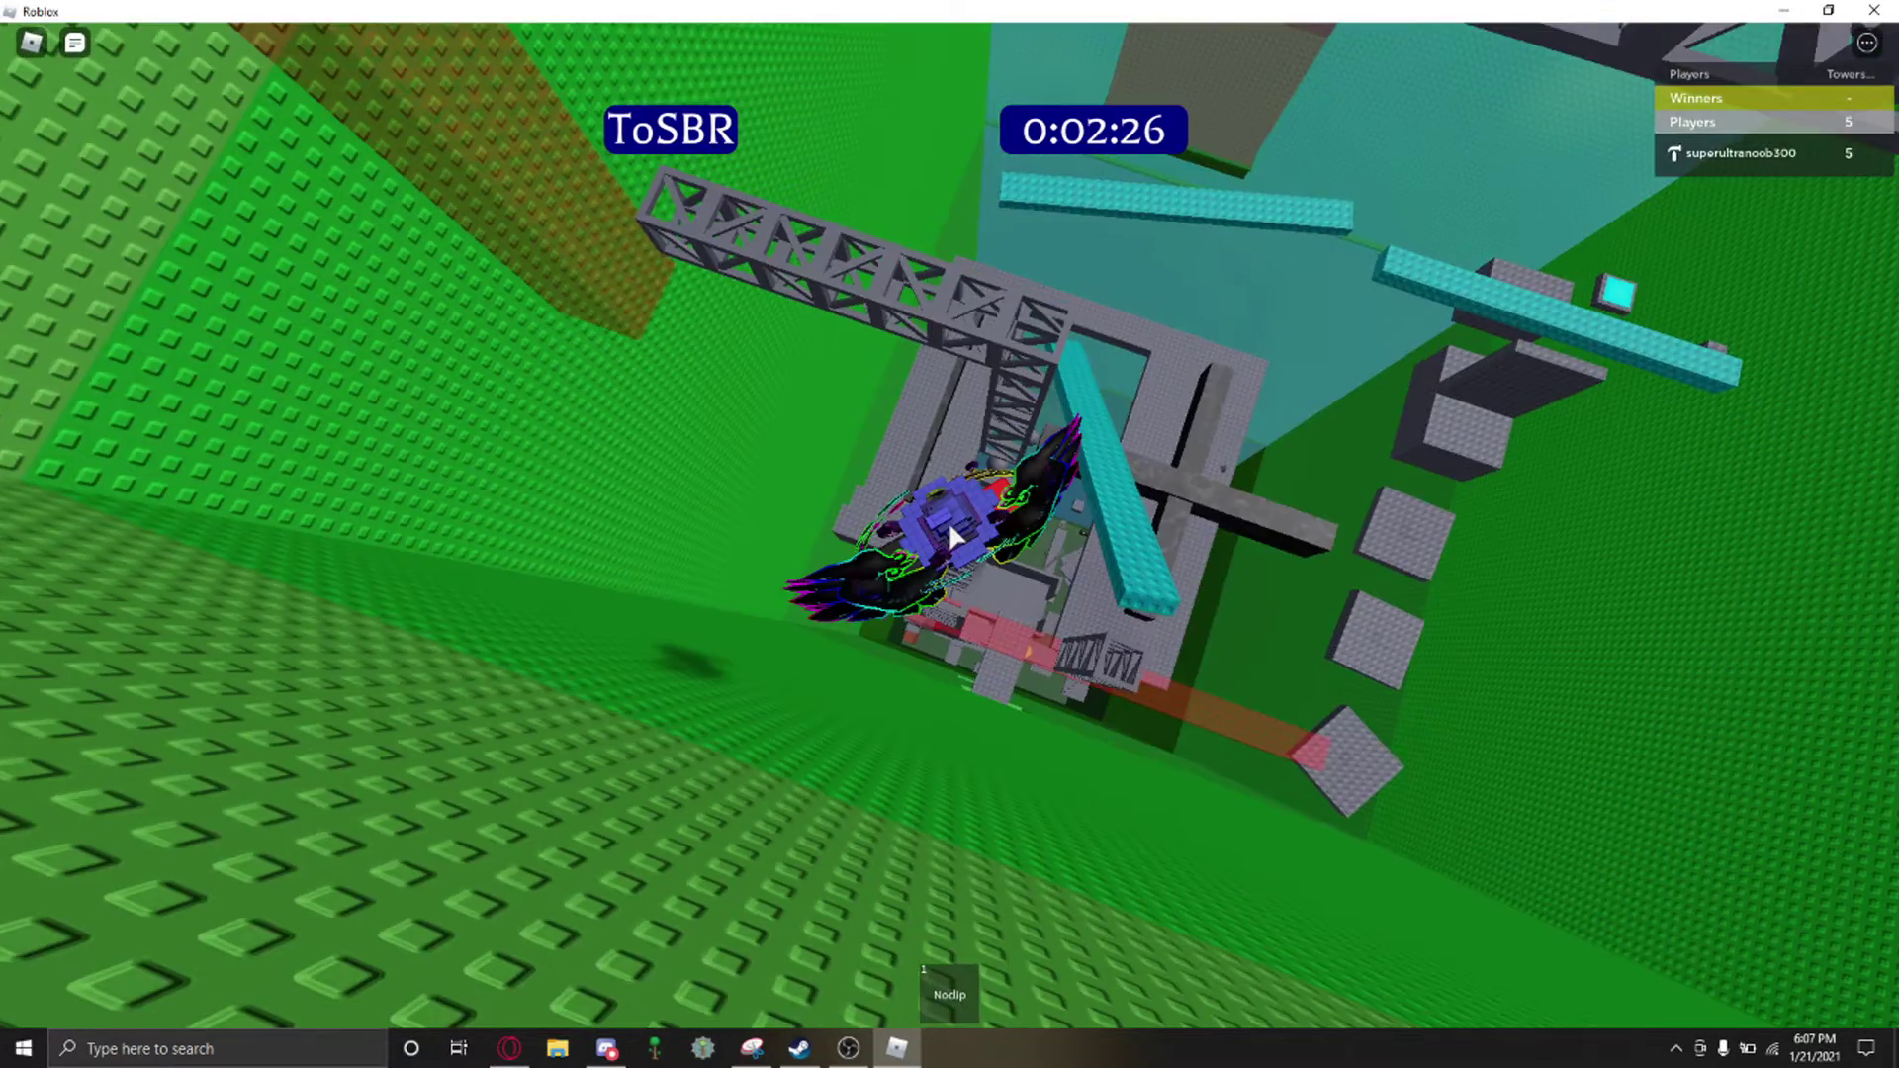
key("w")
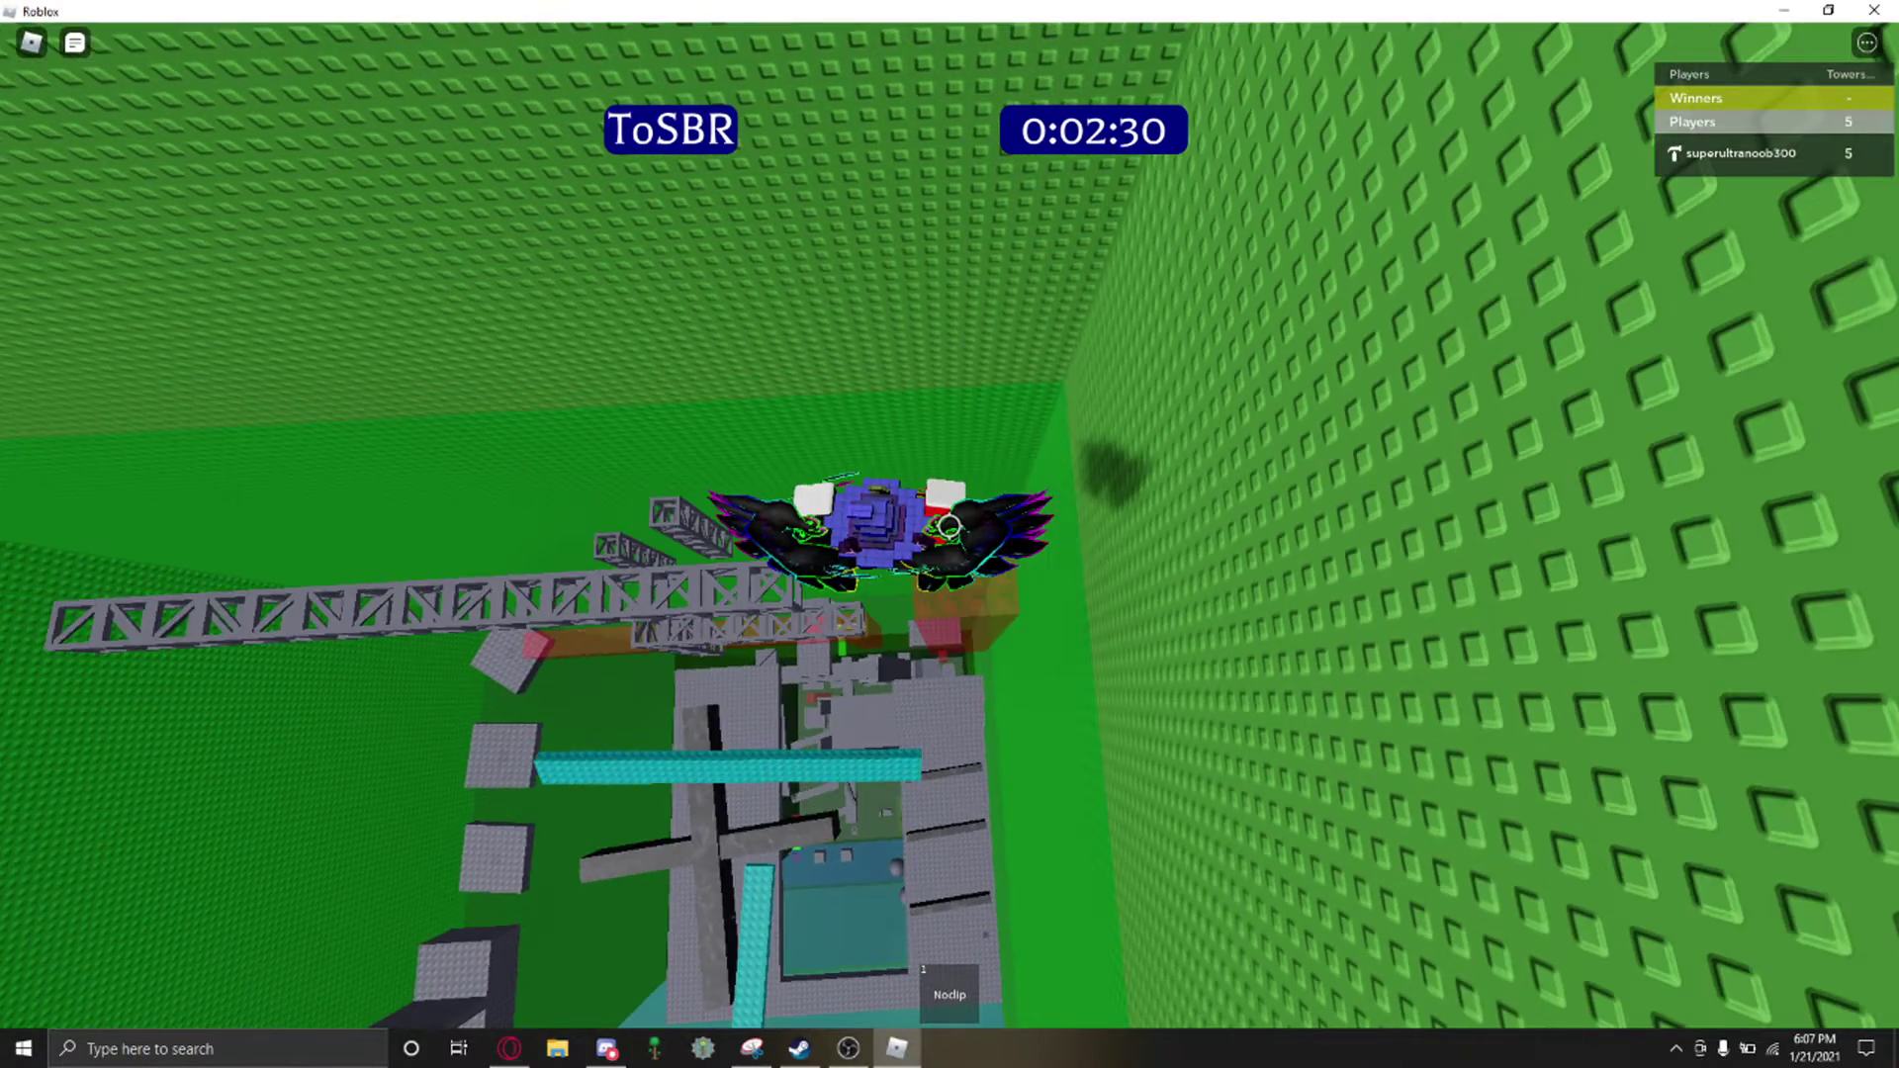
Step: Climb the tall truss column and gray block toward the red and blue answer walls
key("w")
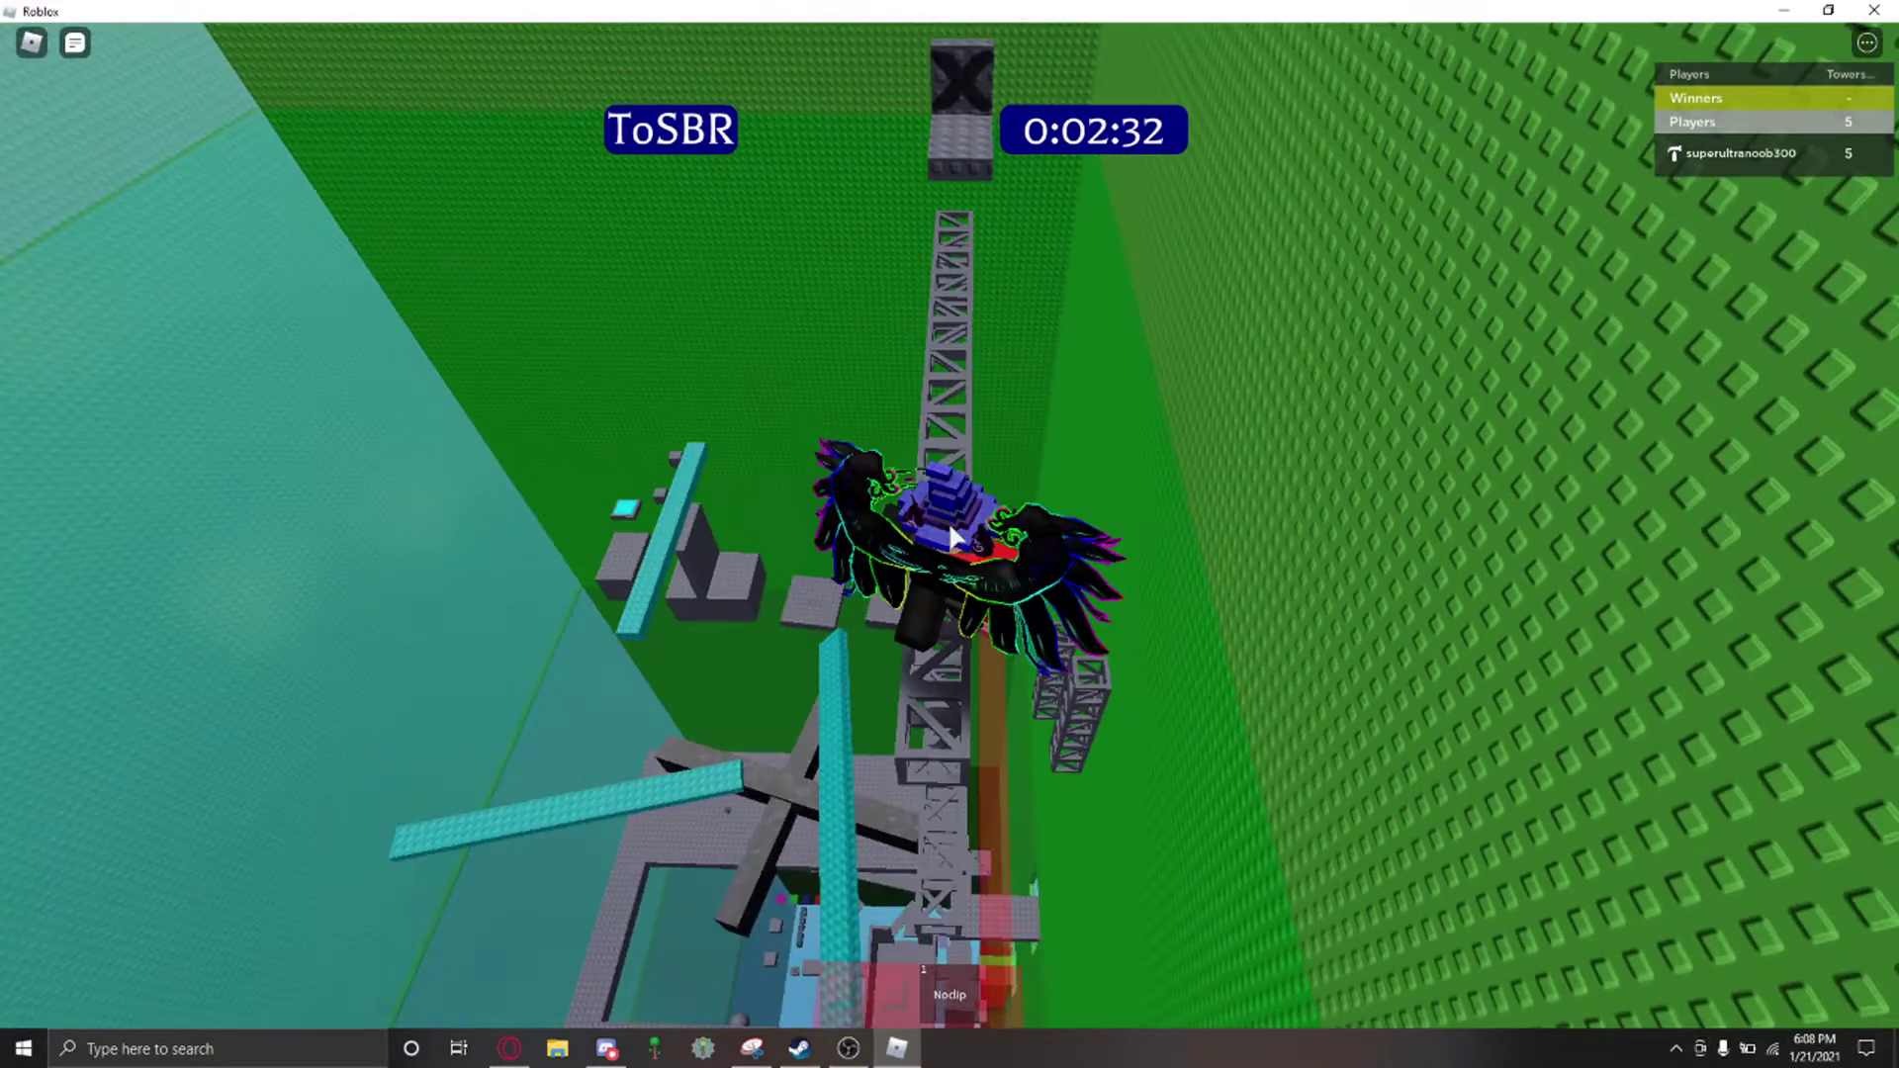
key("w")
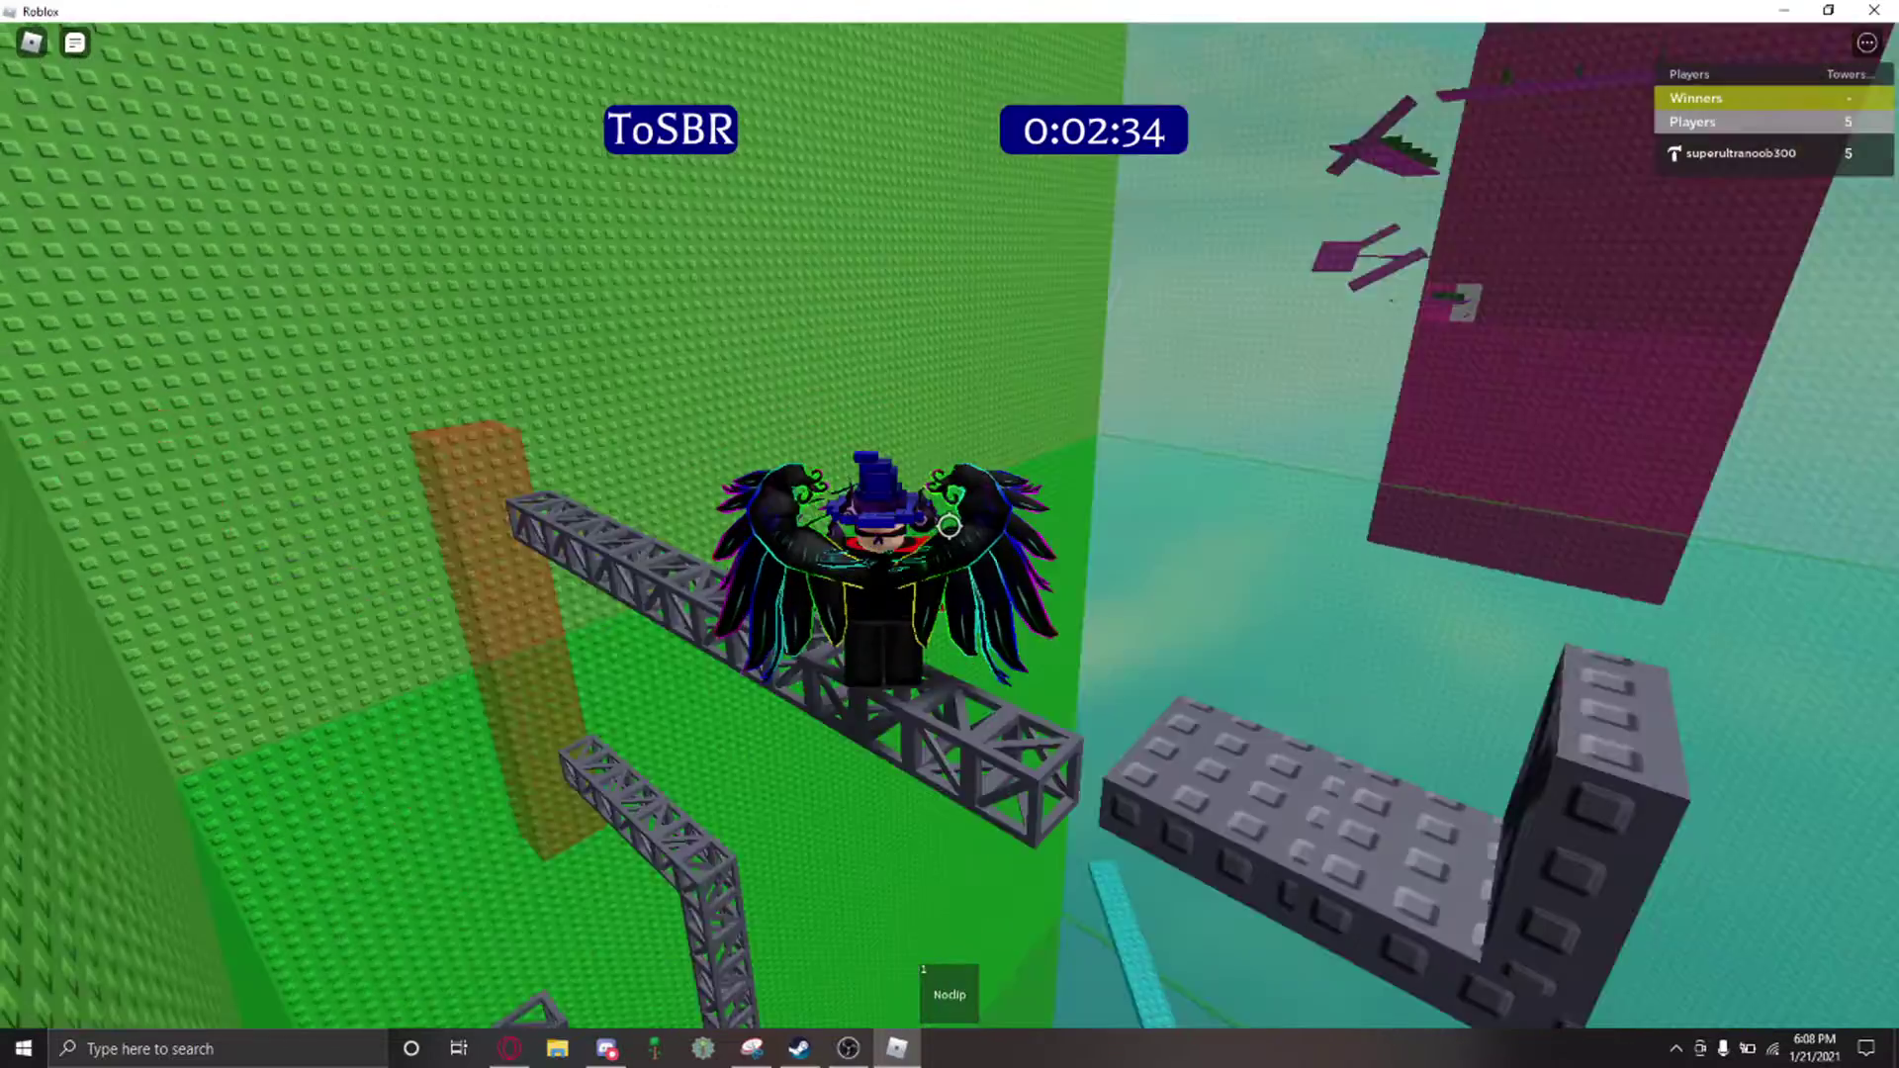
key("w")
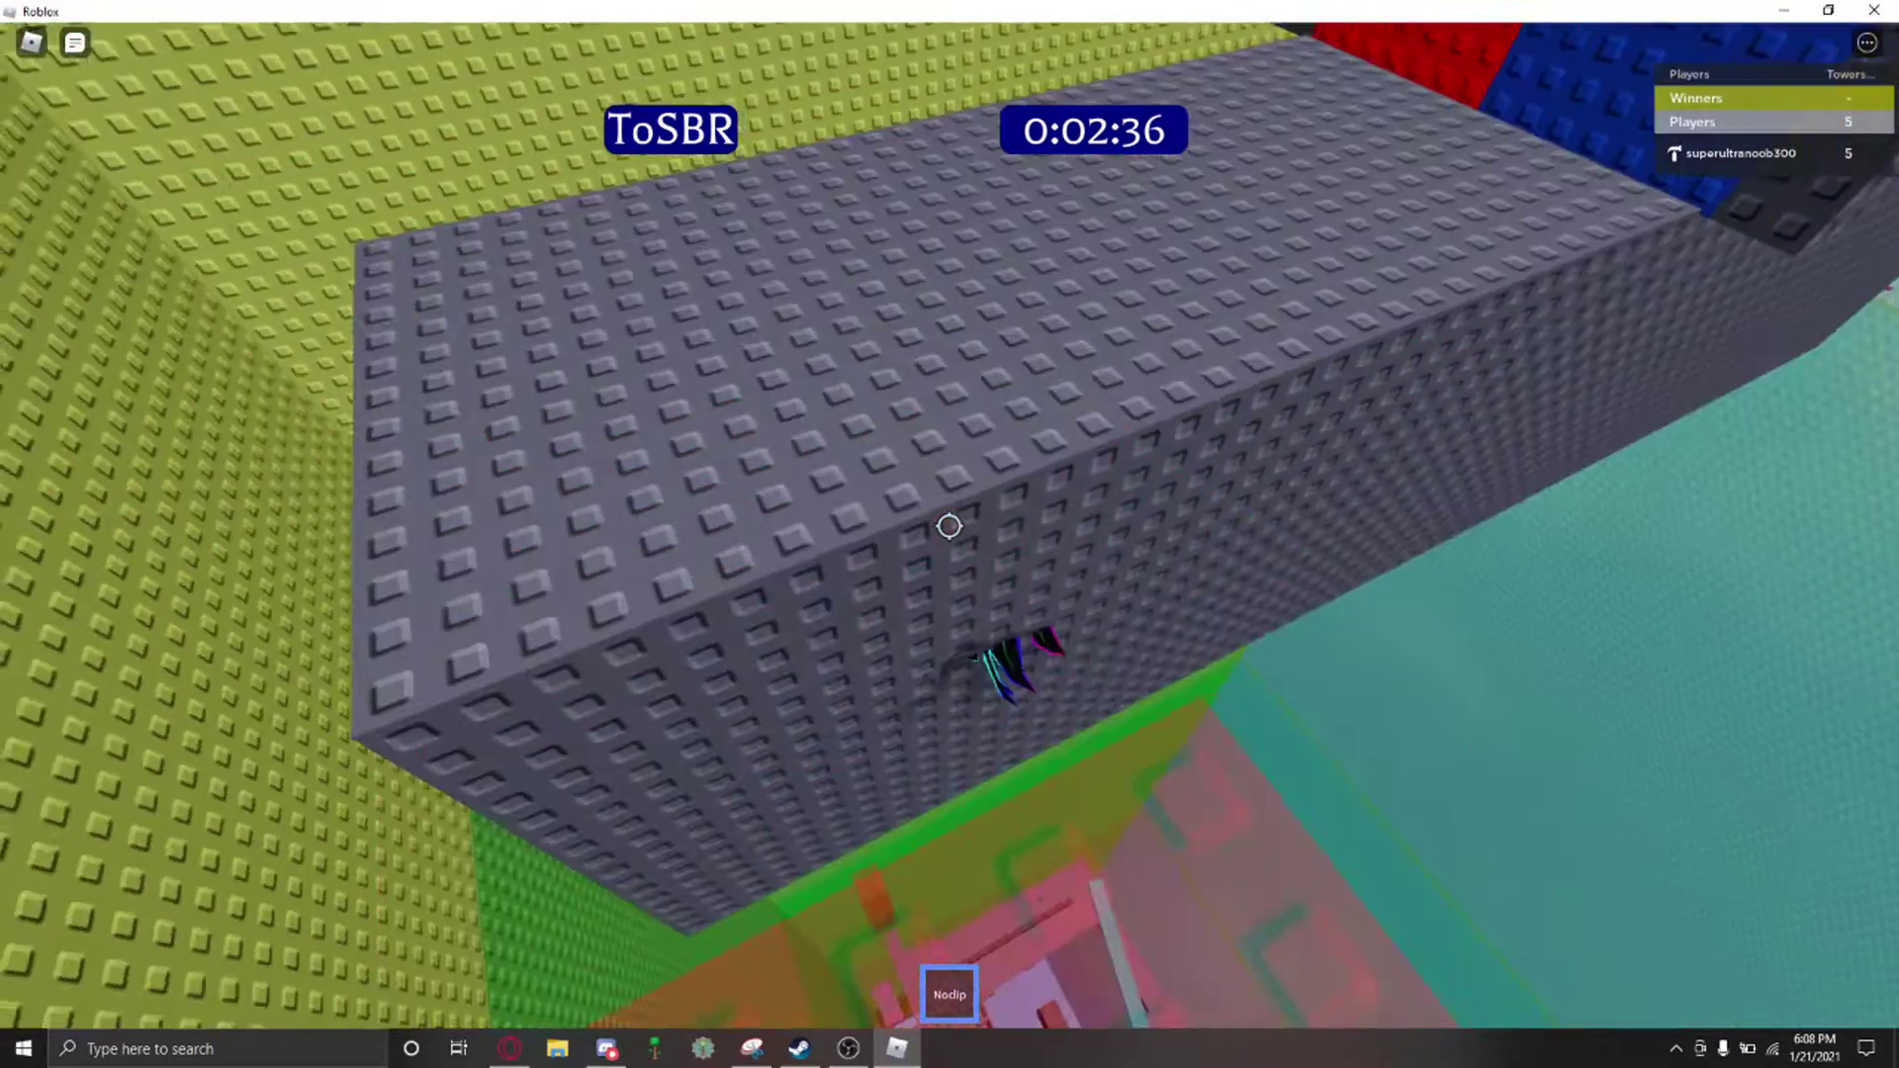
key("w")
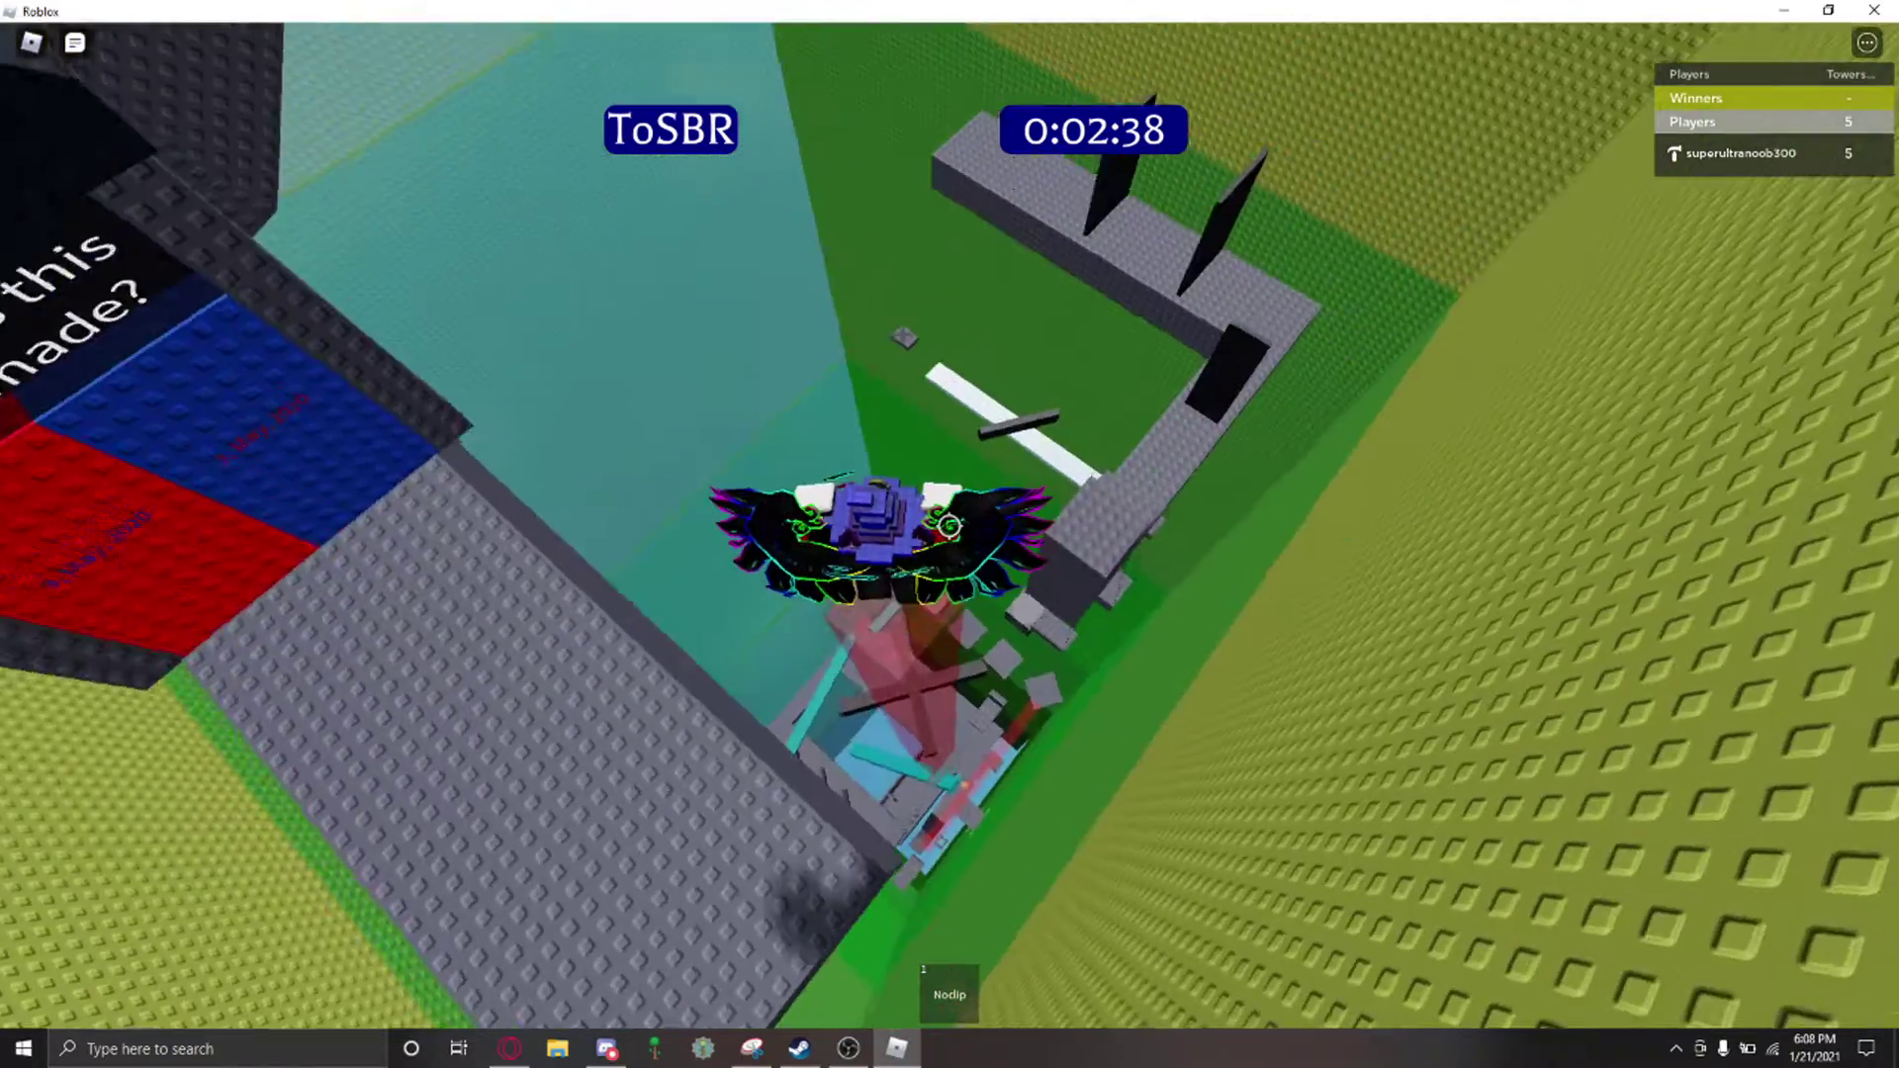
key("w")
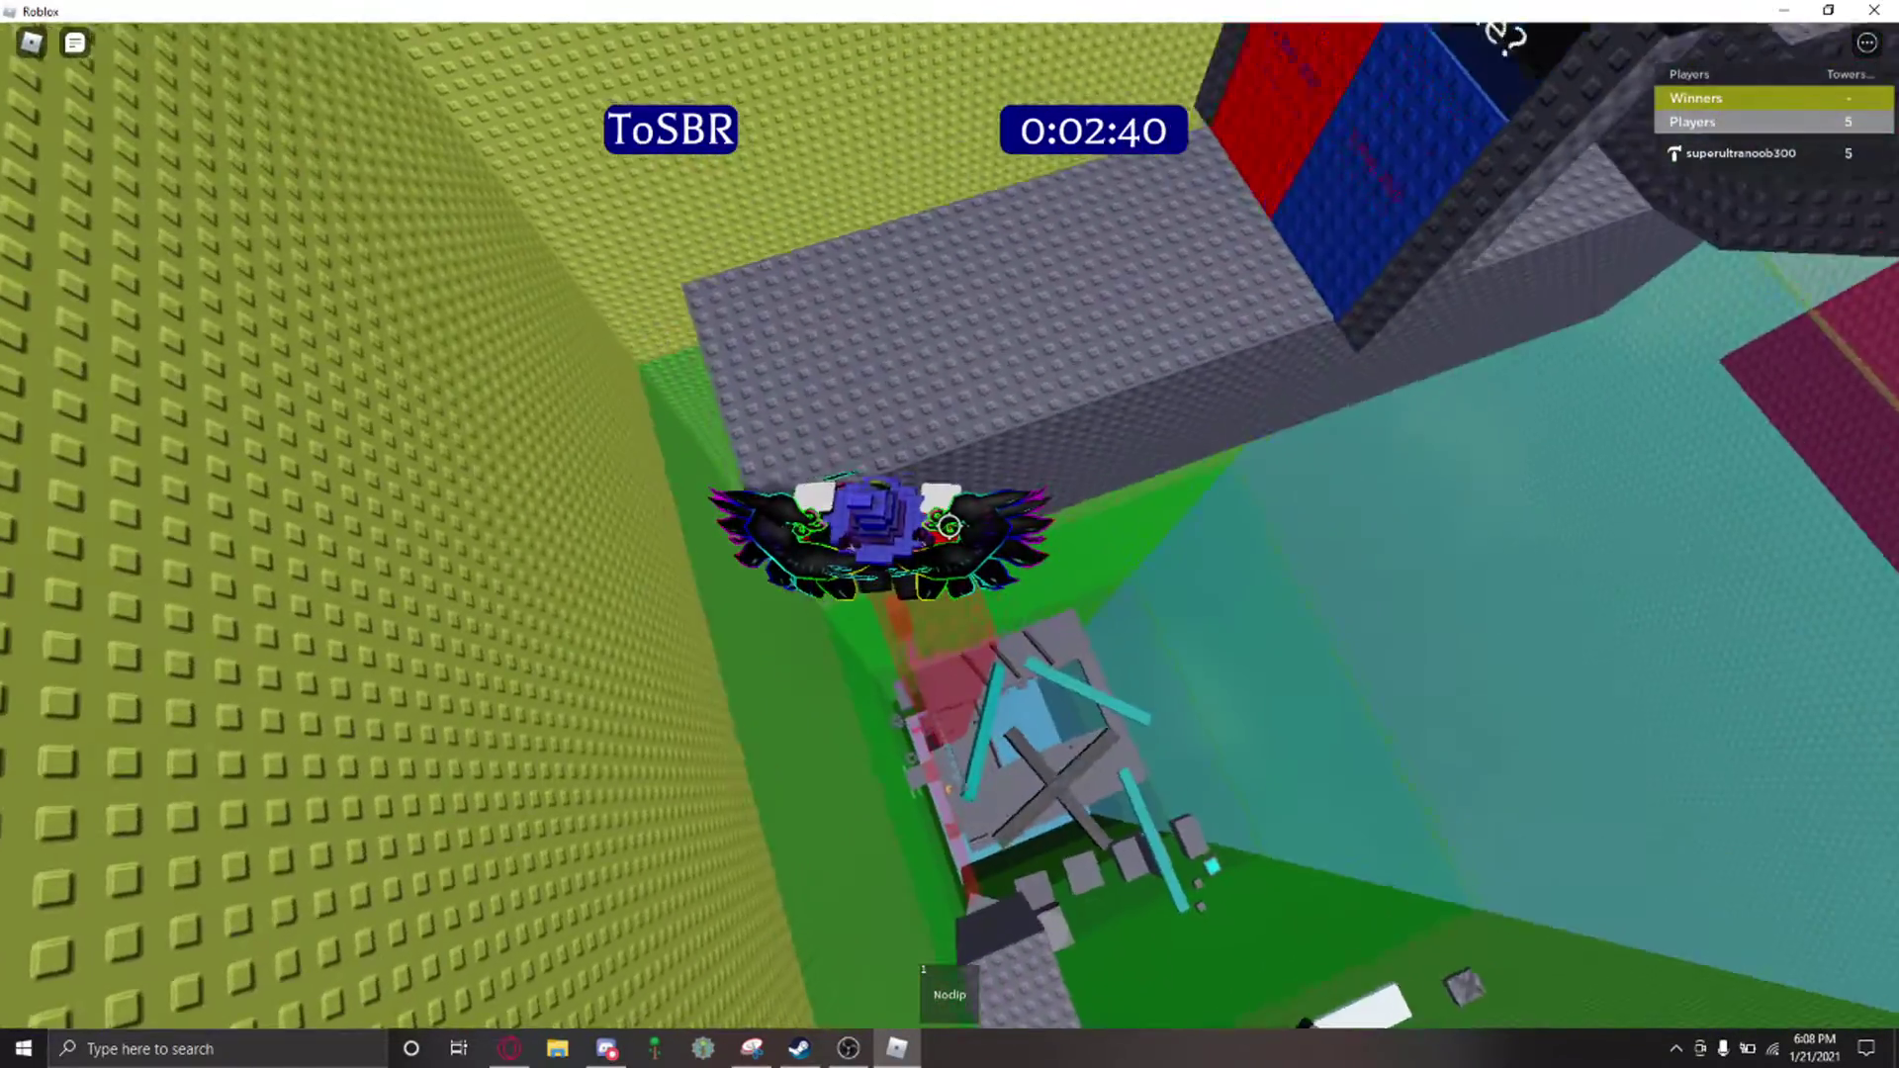
key("w")
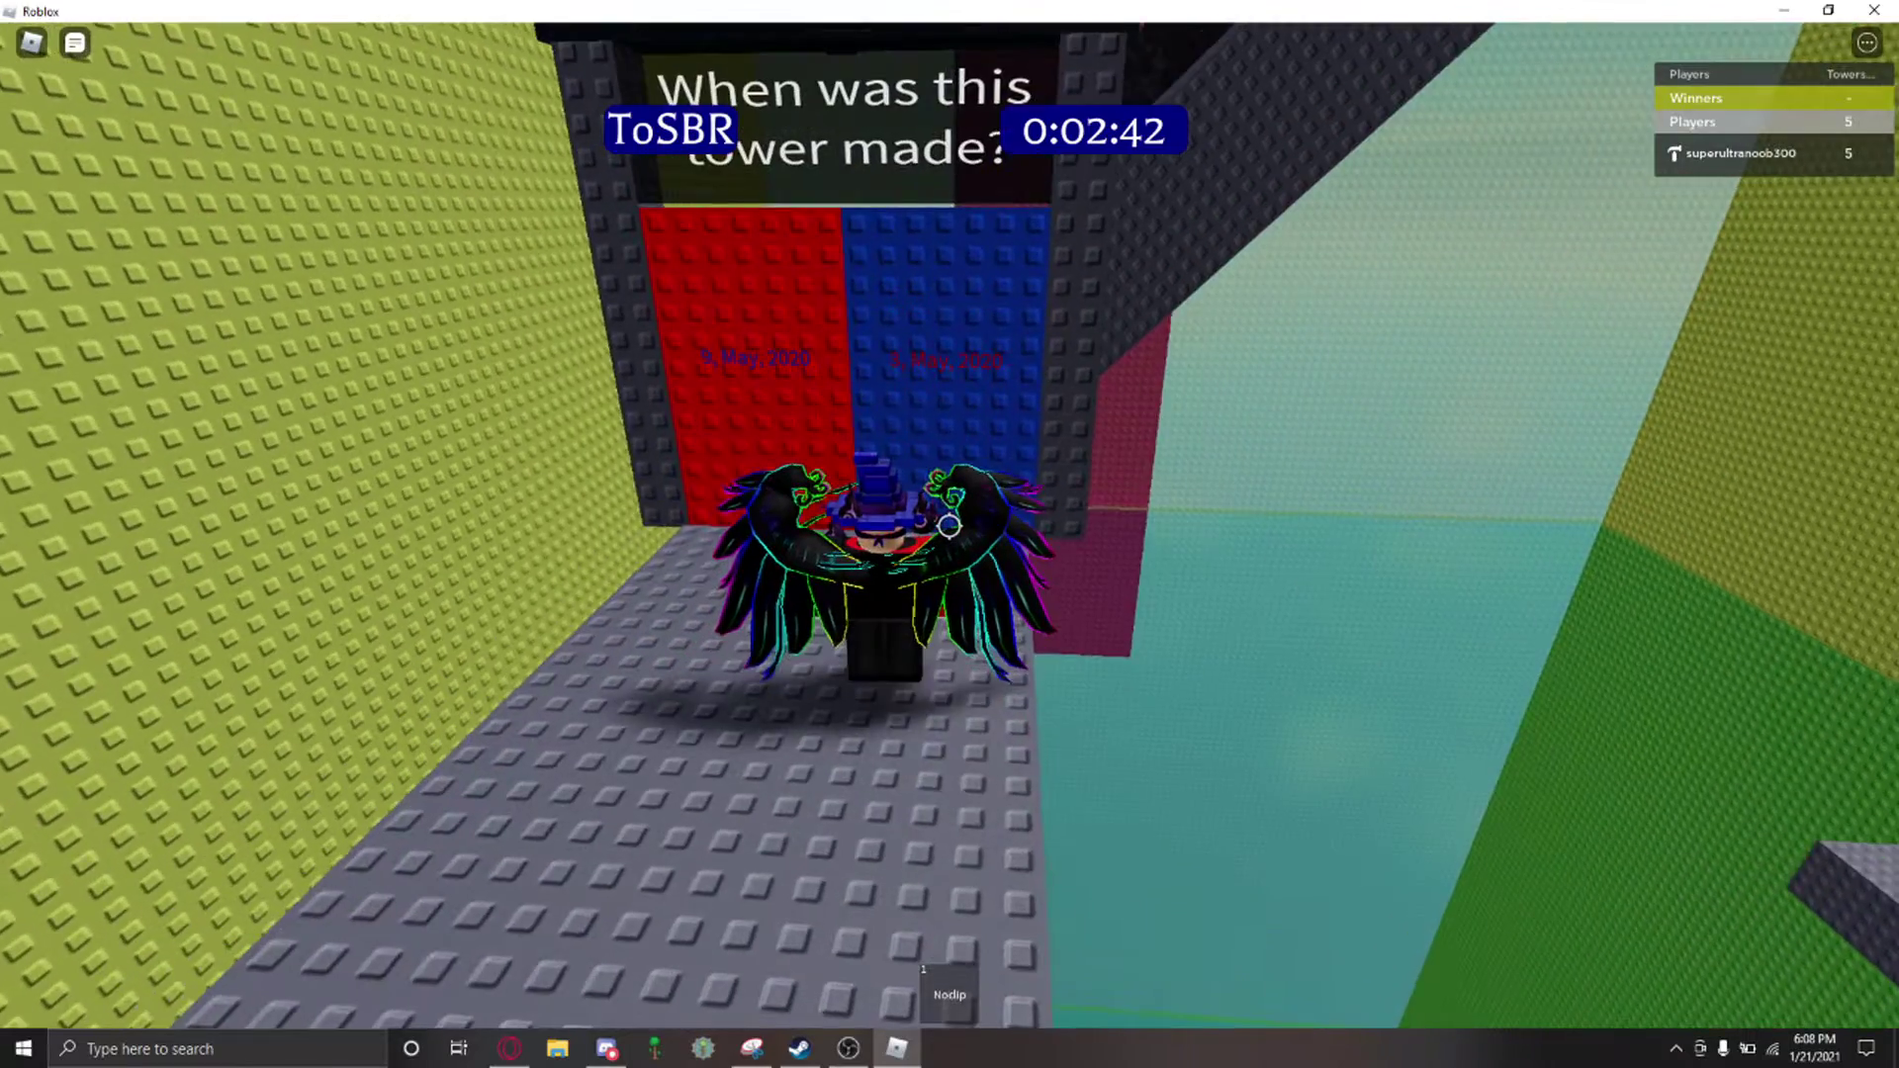
scroll(949, 526, "up", 3)
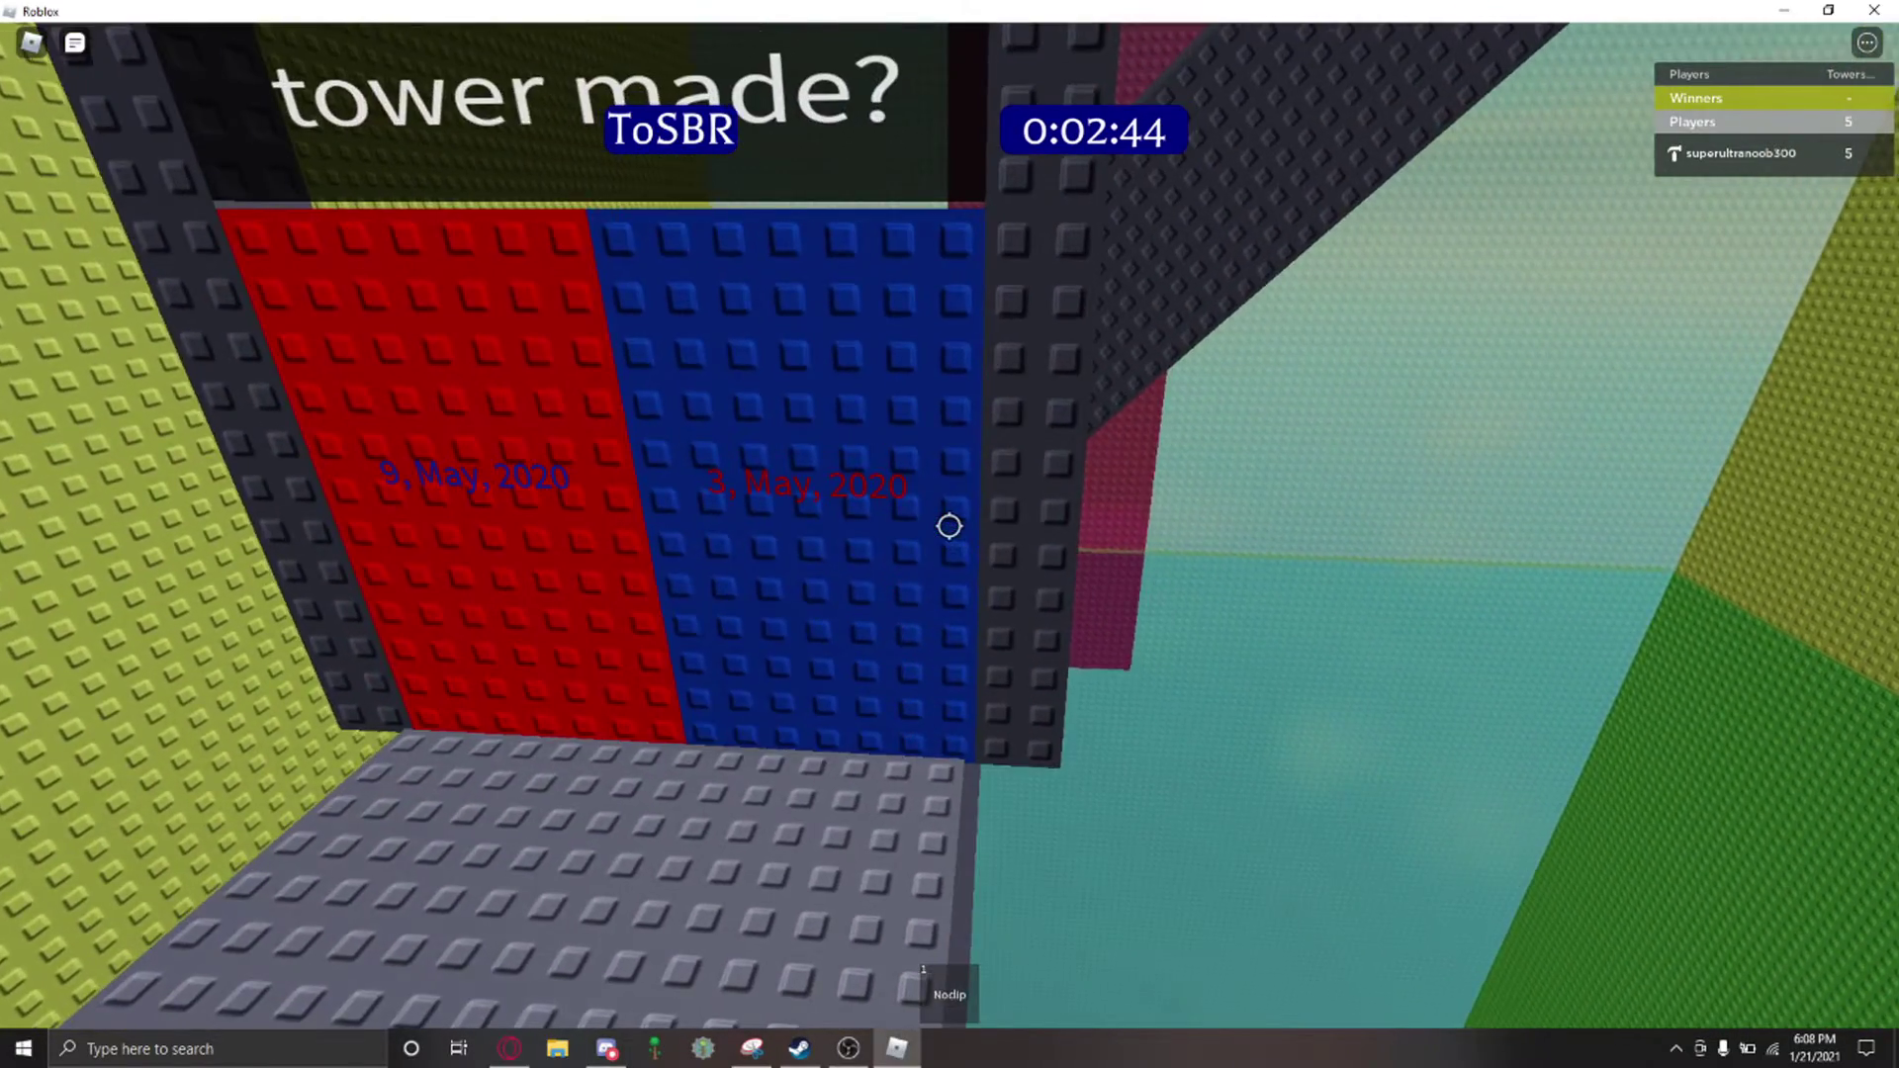
scroll(949, 526, "down", 5)
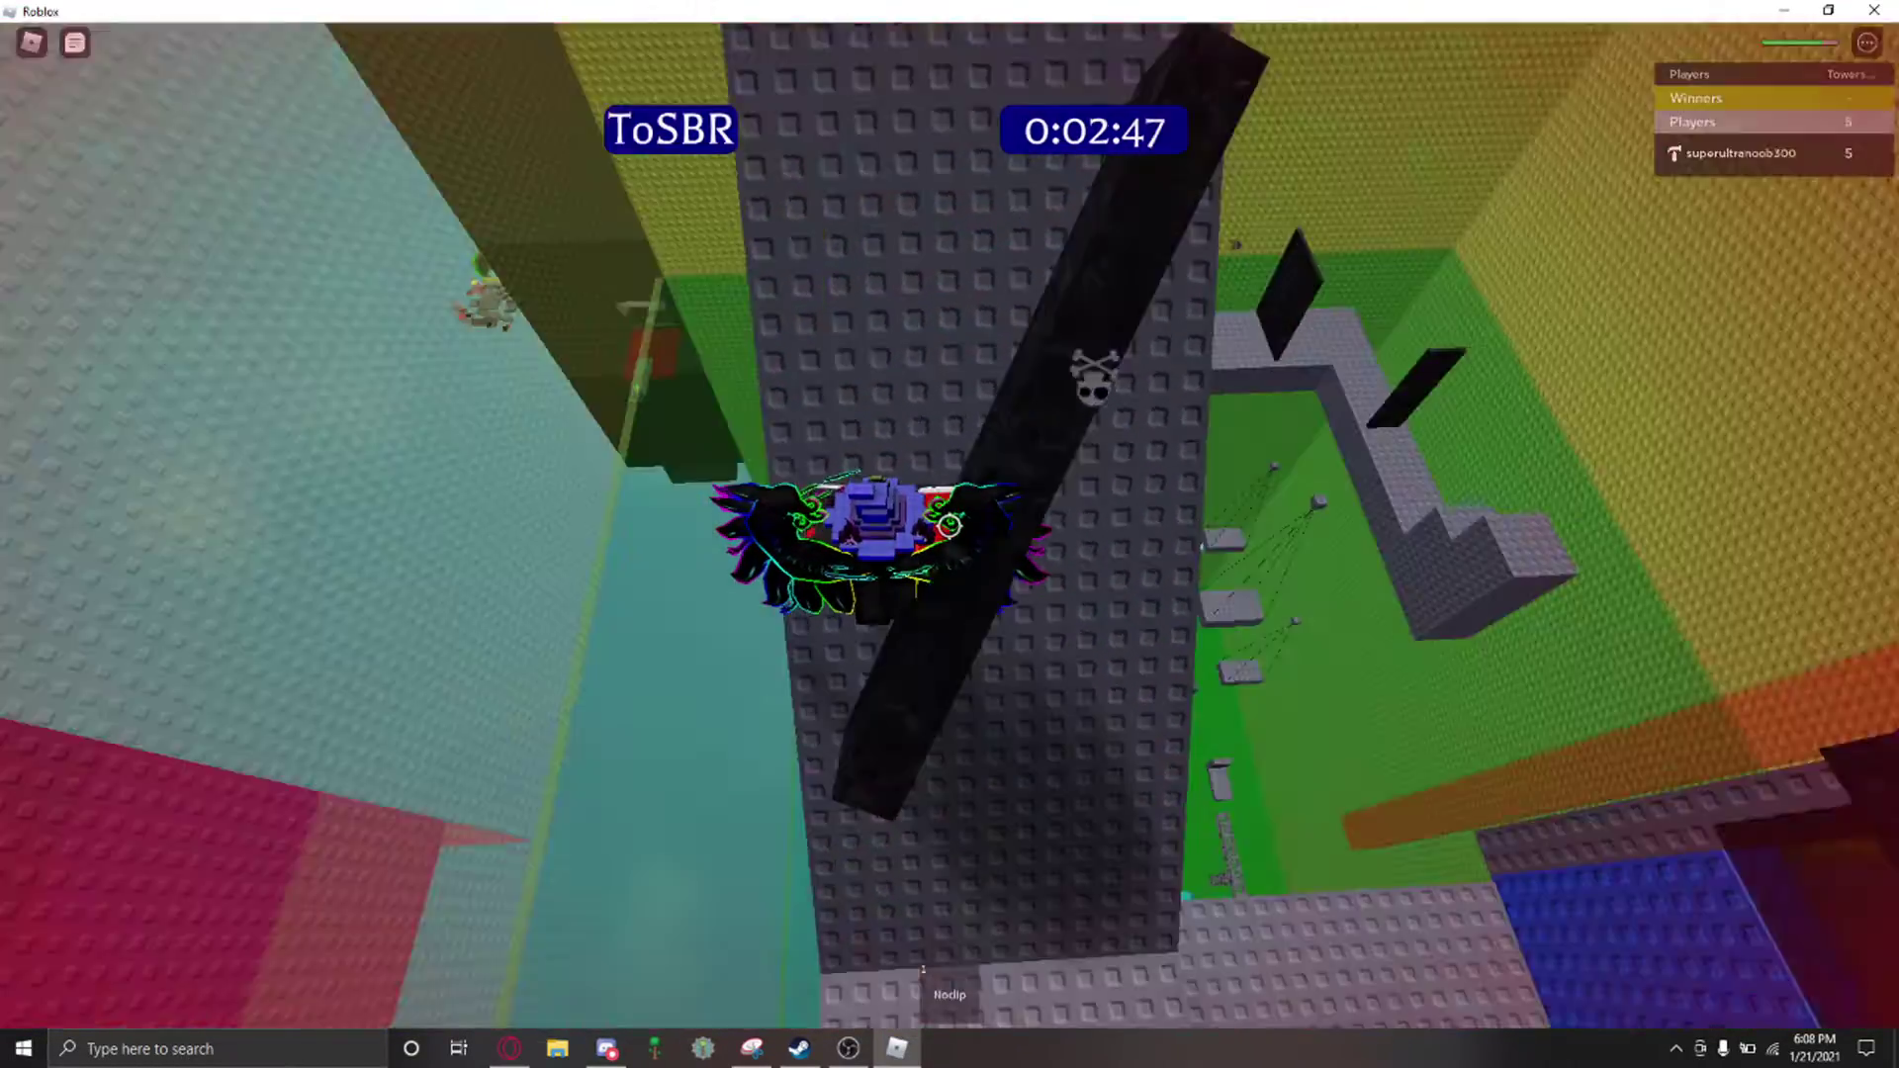
Step: Fly along the gray wall top, then turn toward the yellow-button tower
key("w")
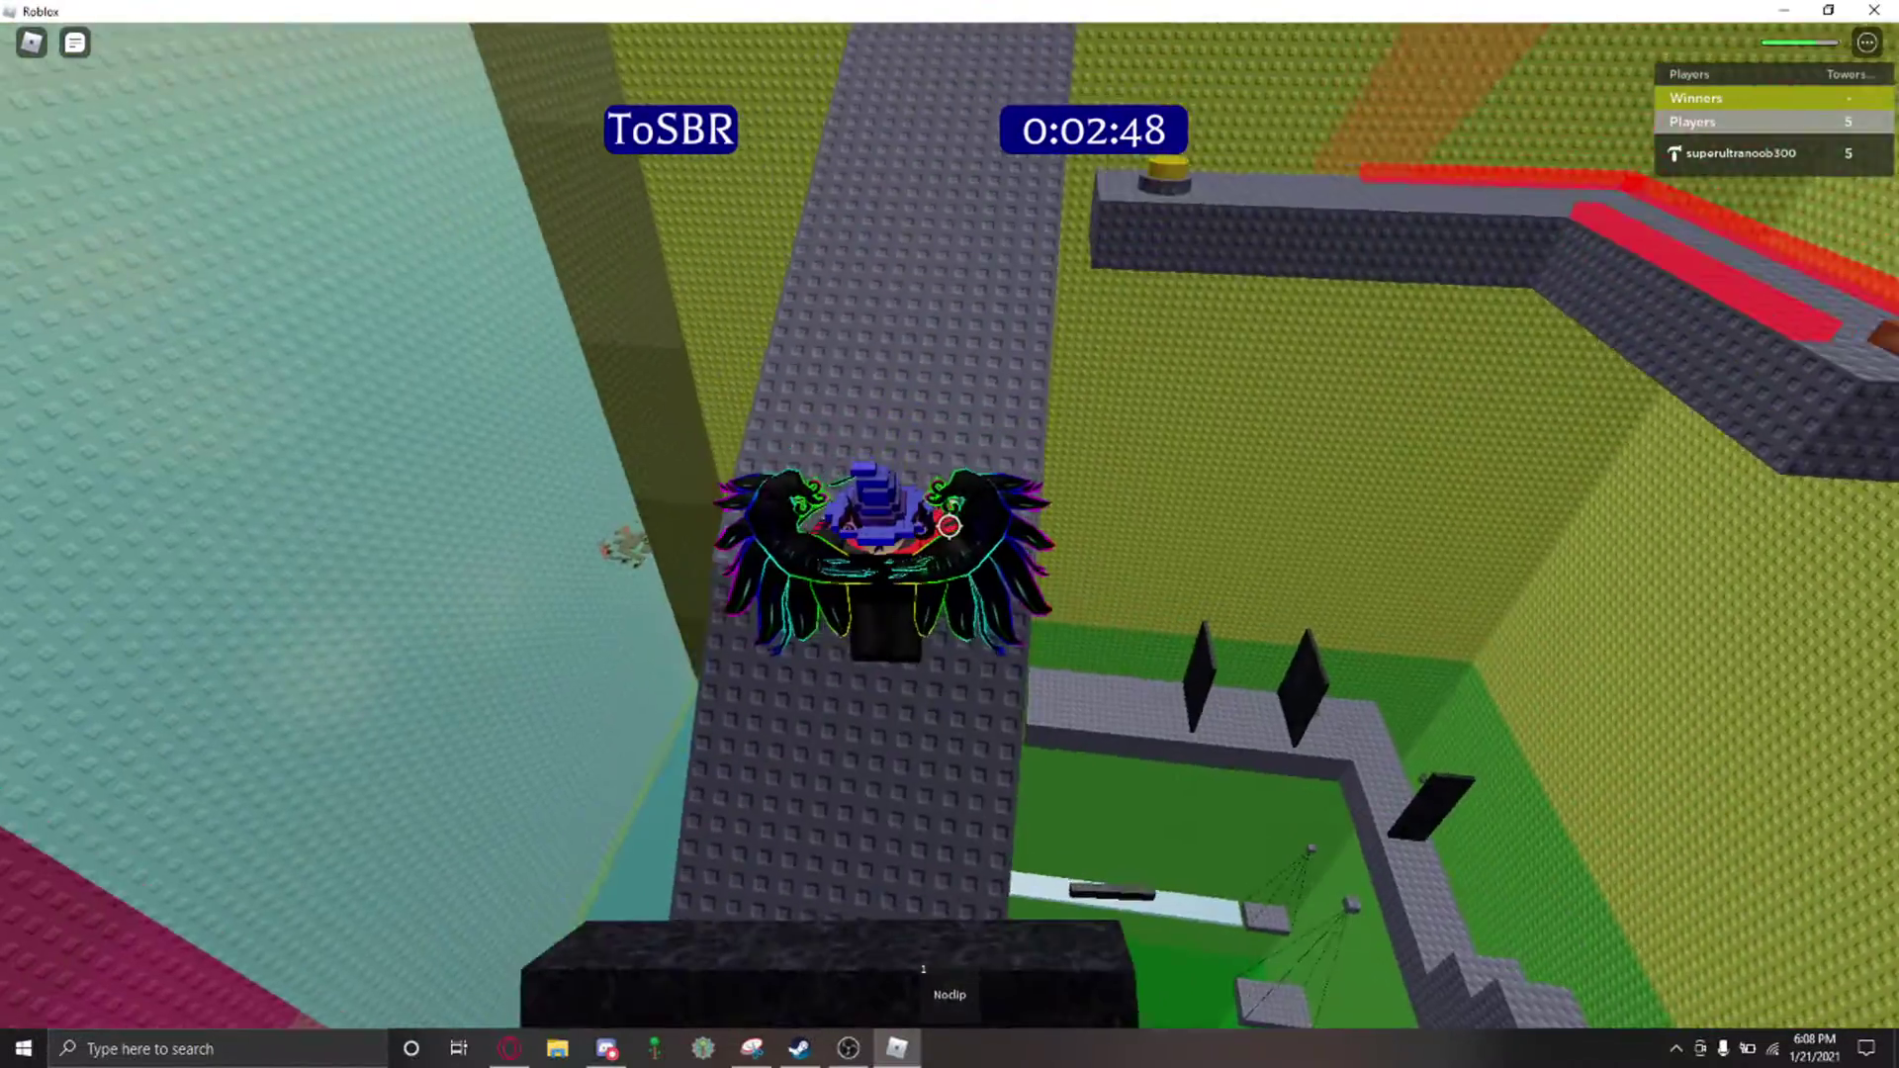
key("w")
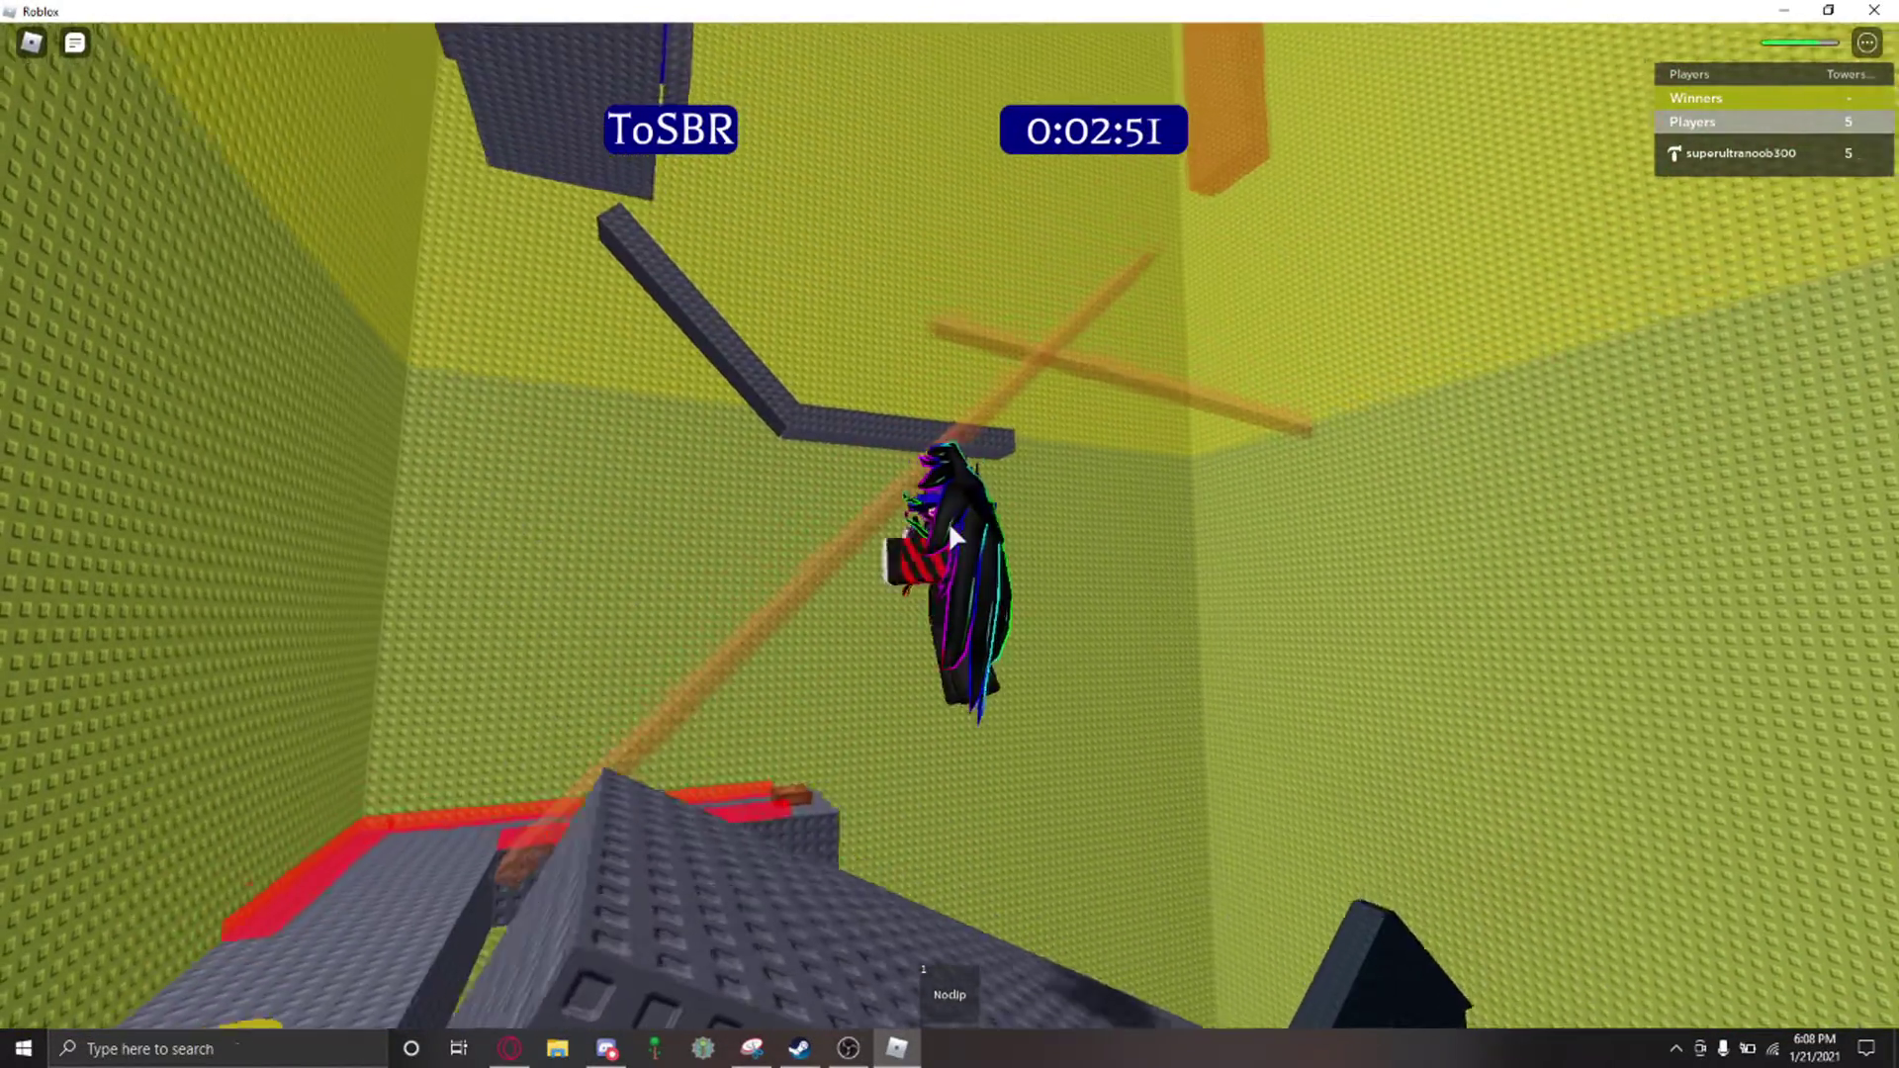
right_click(949, 521)
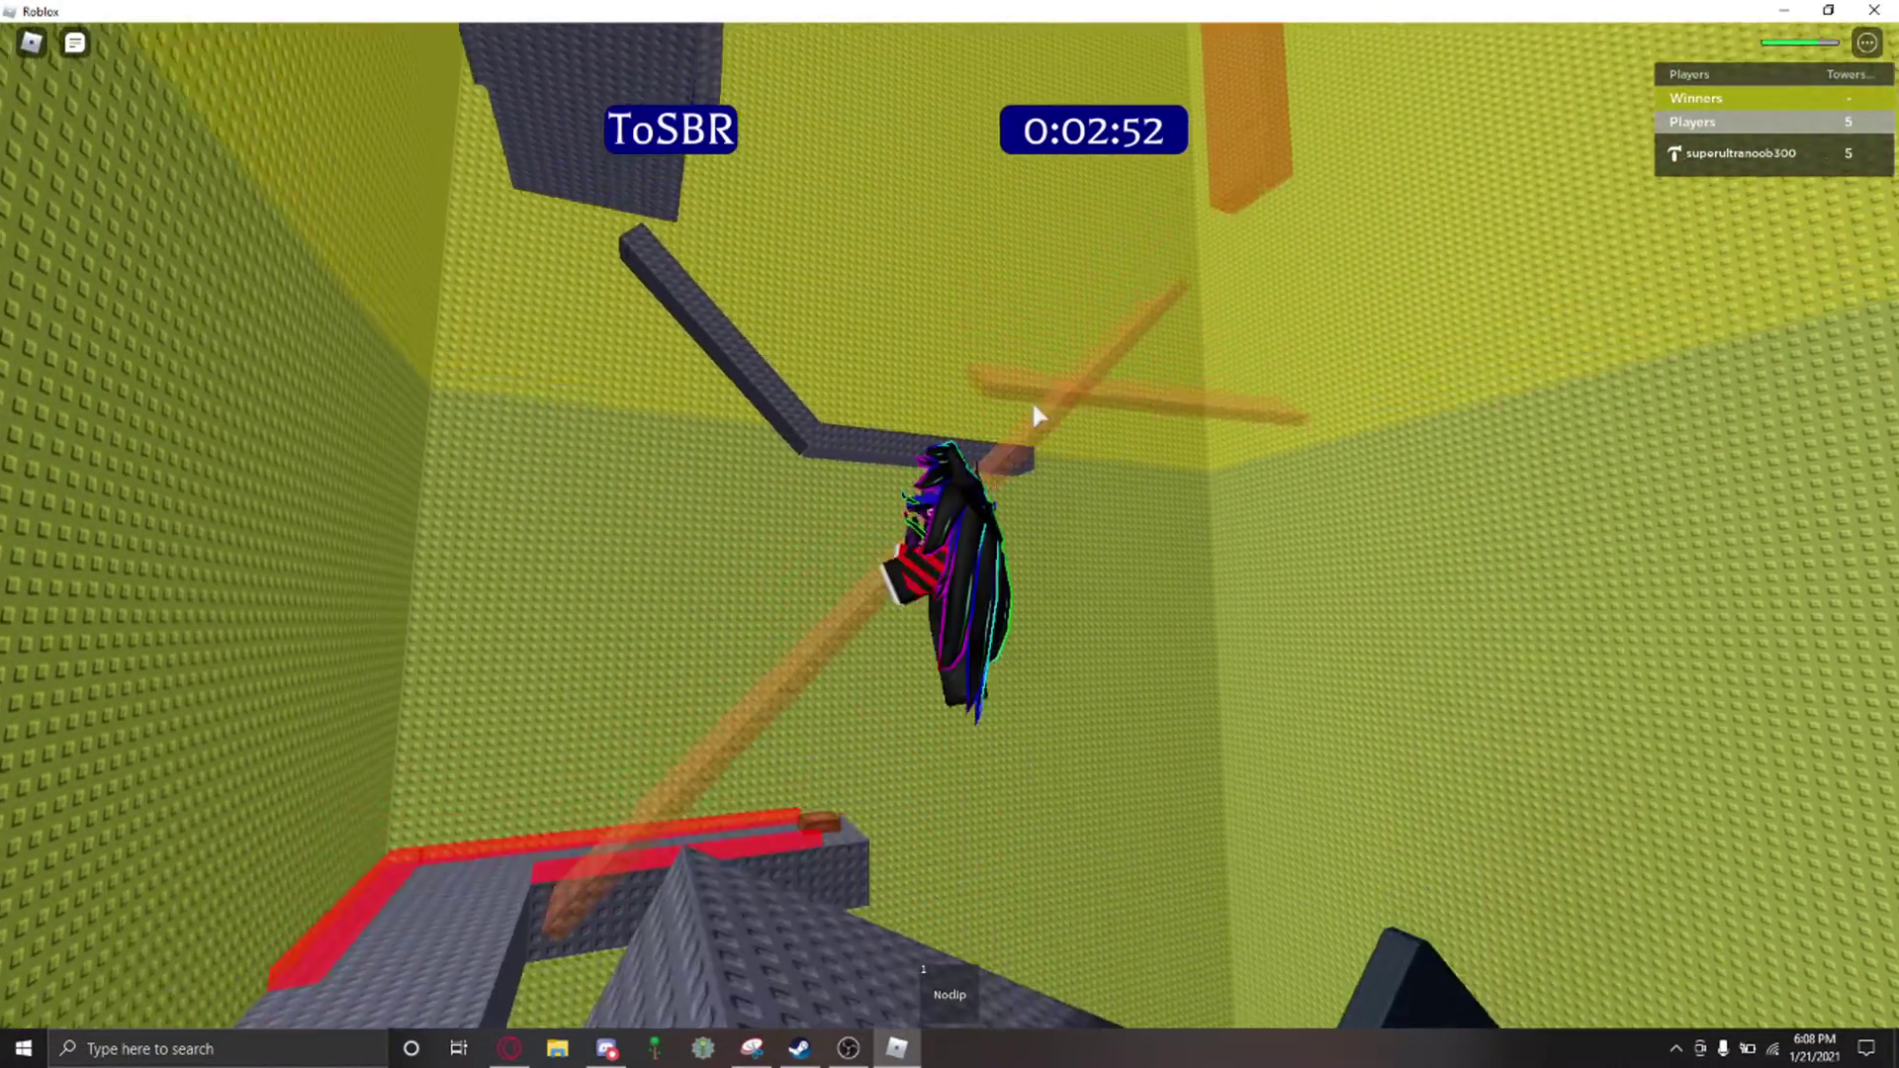
key("1")
key("w")
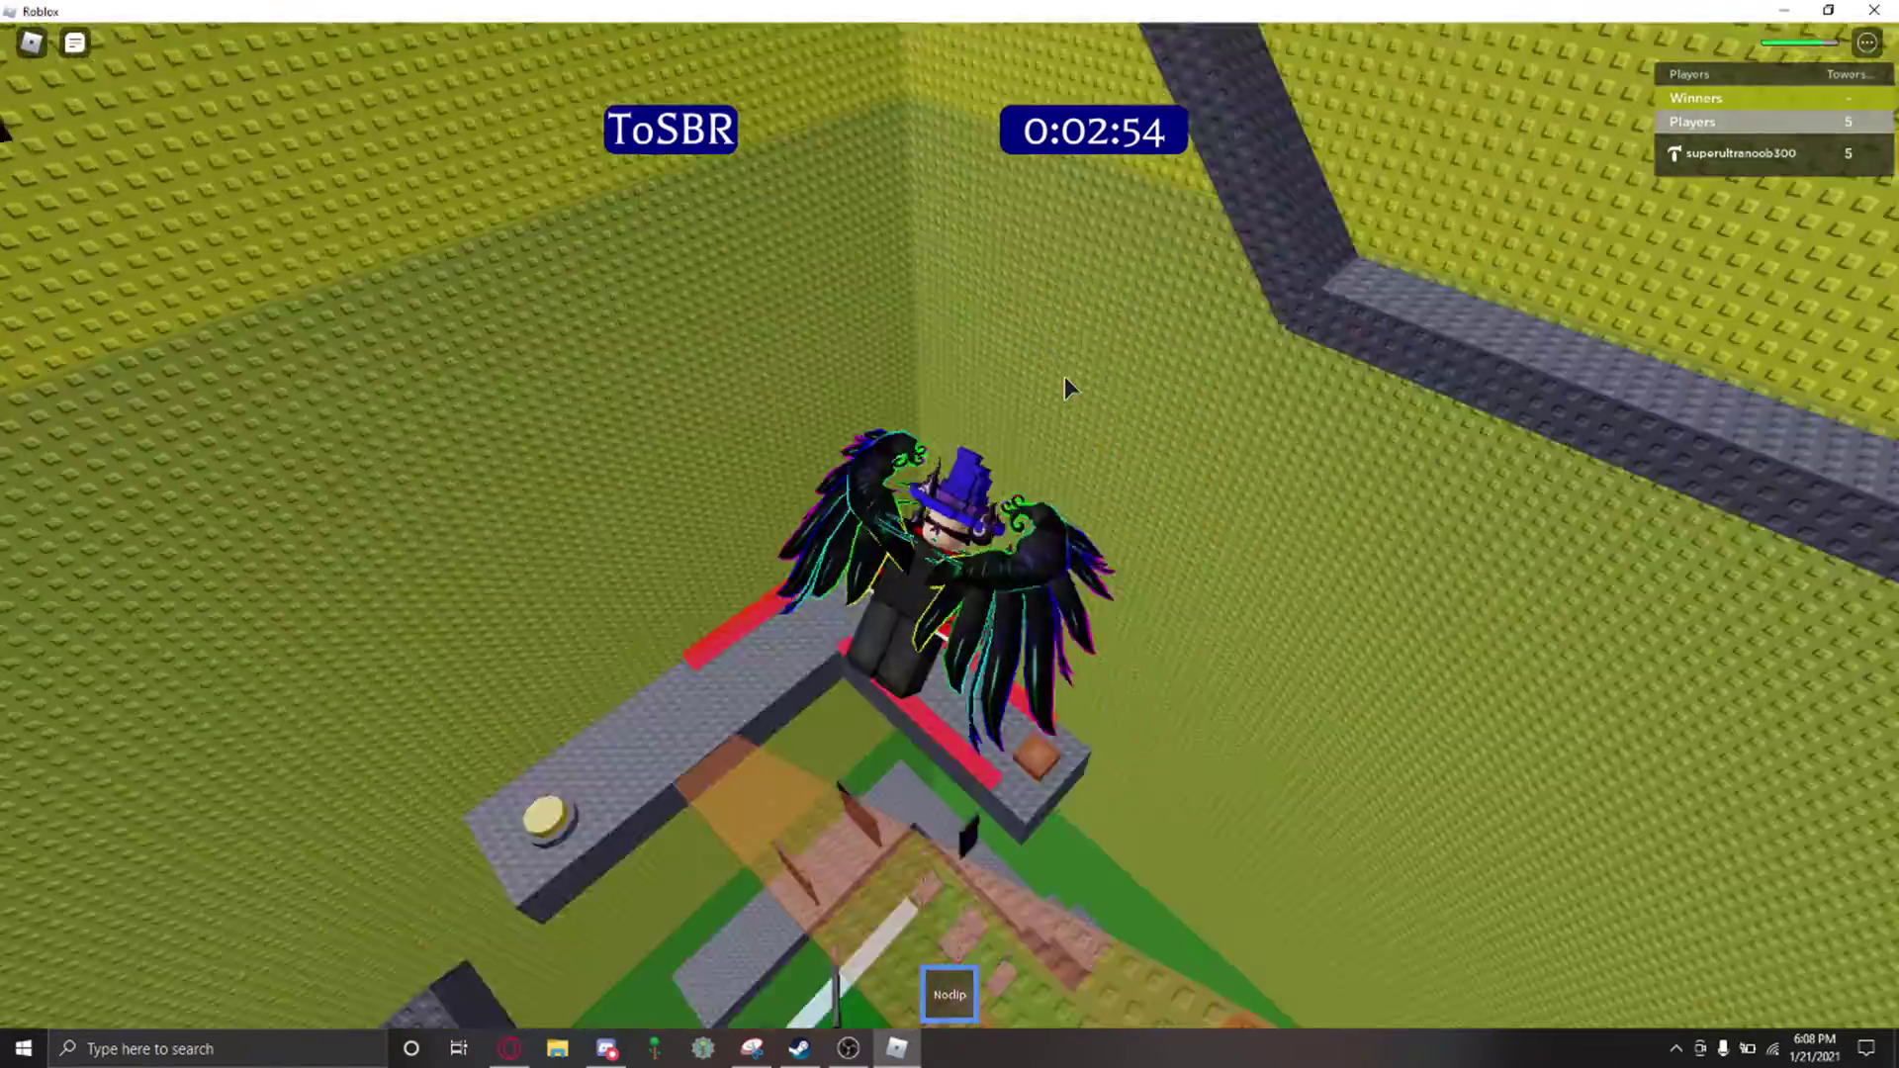
Step: Loop out past the outer wall and back down to the blue and red answer wall
key("w")
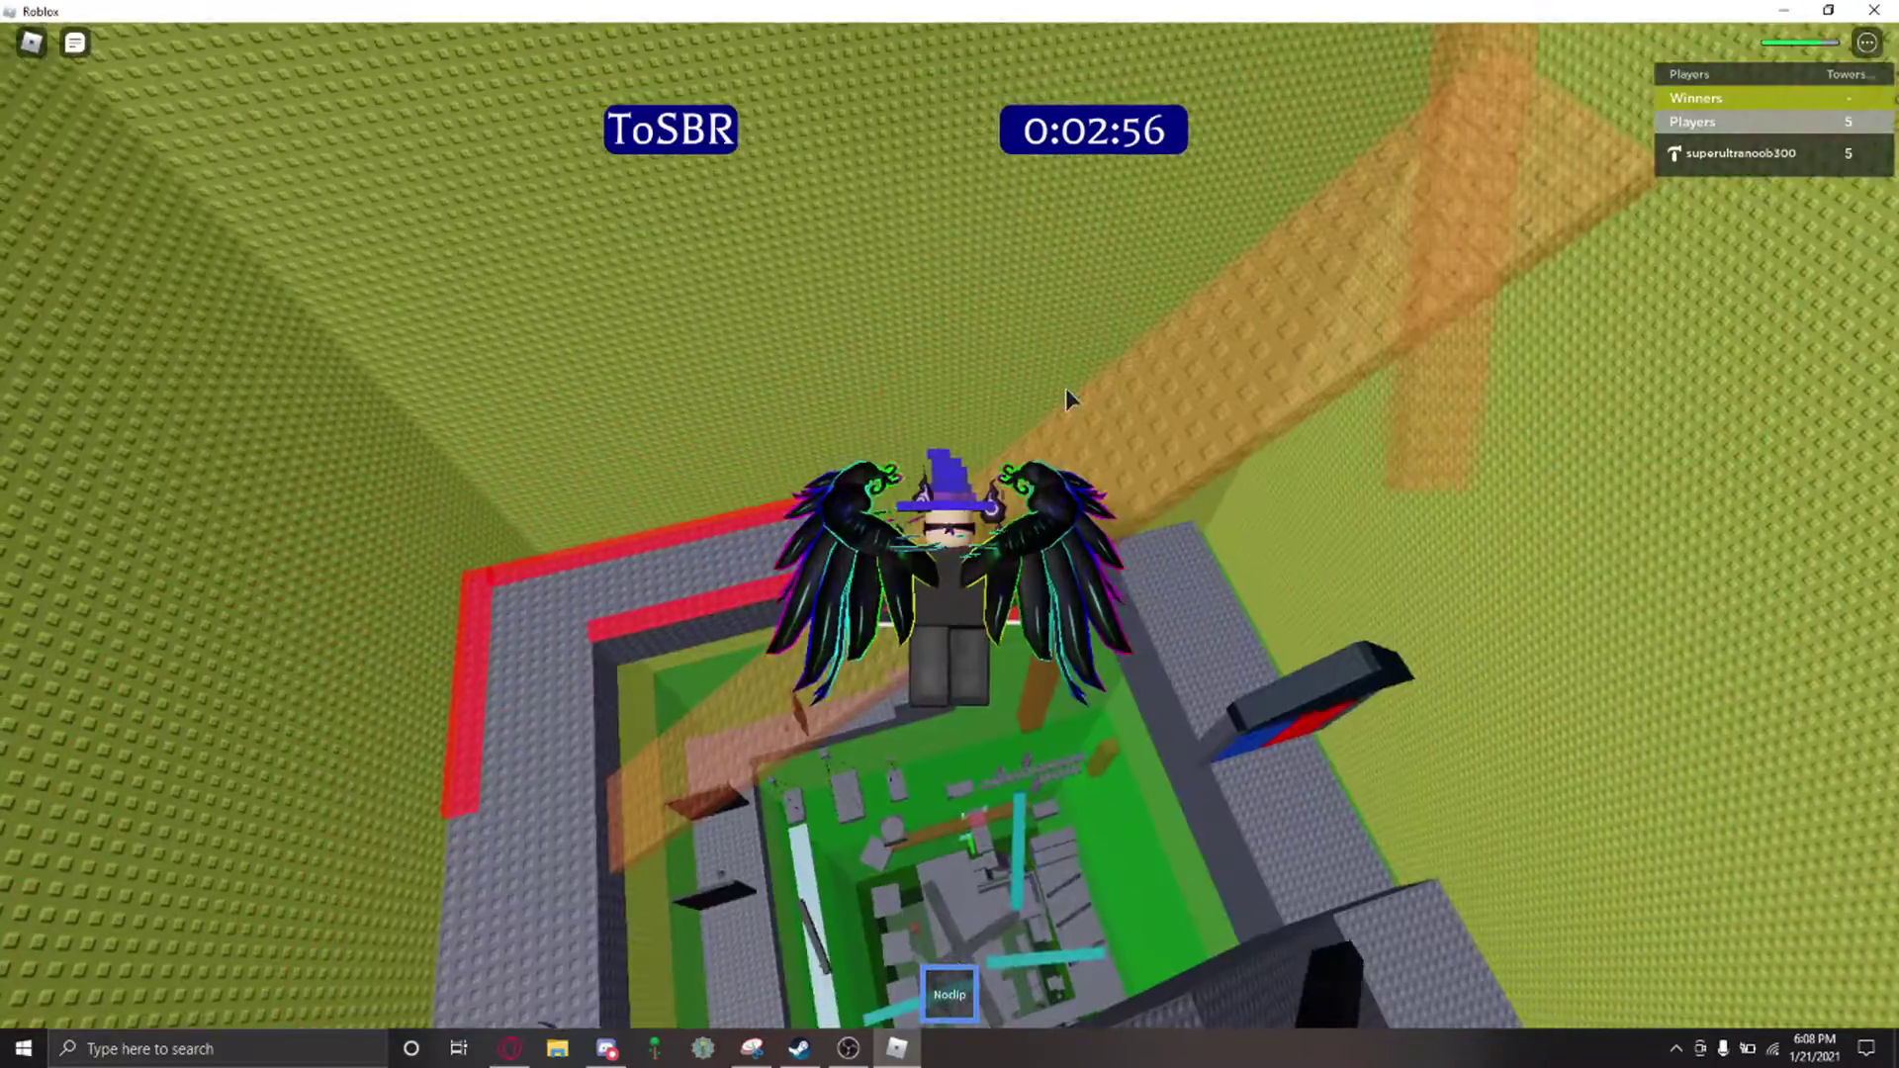
key("w")
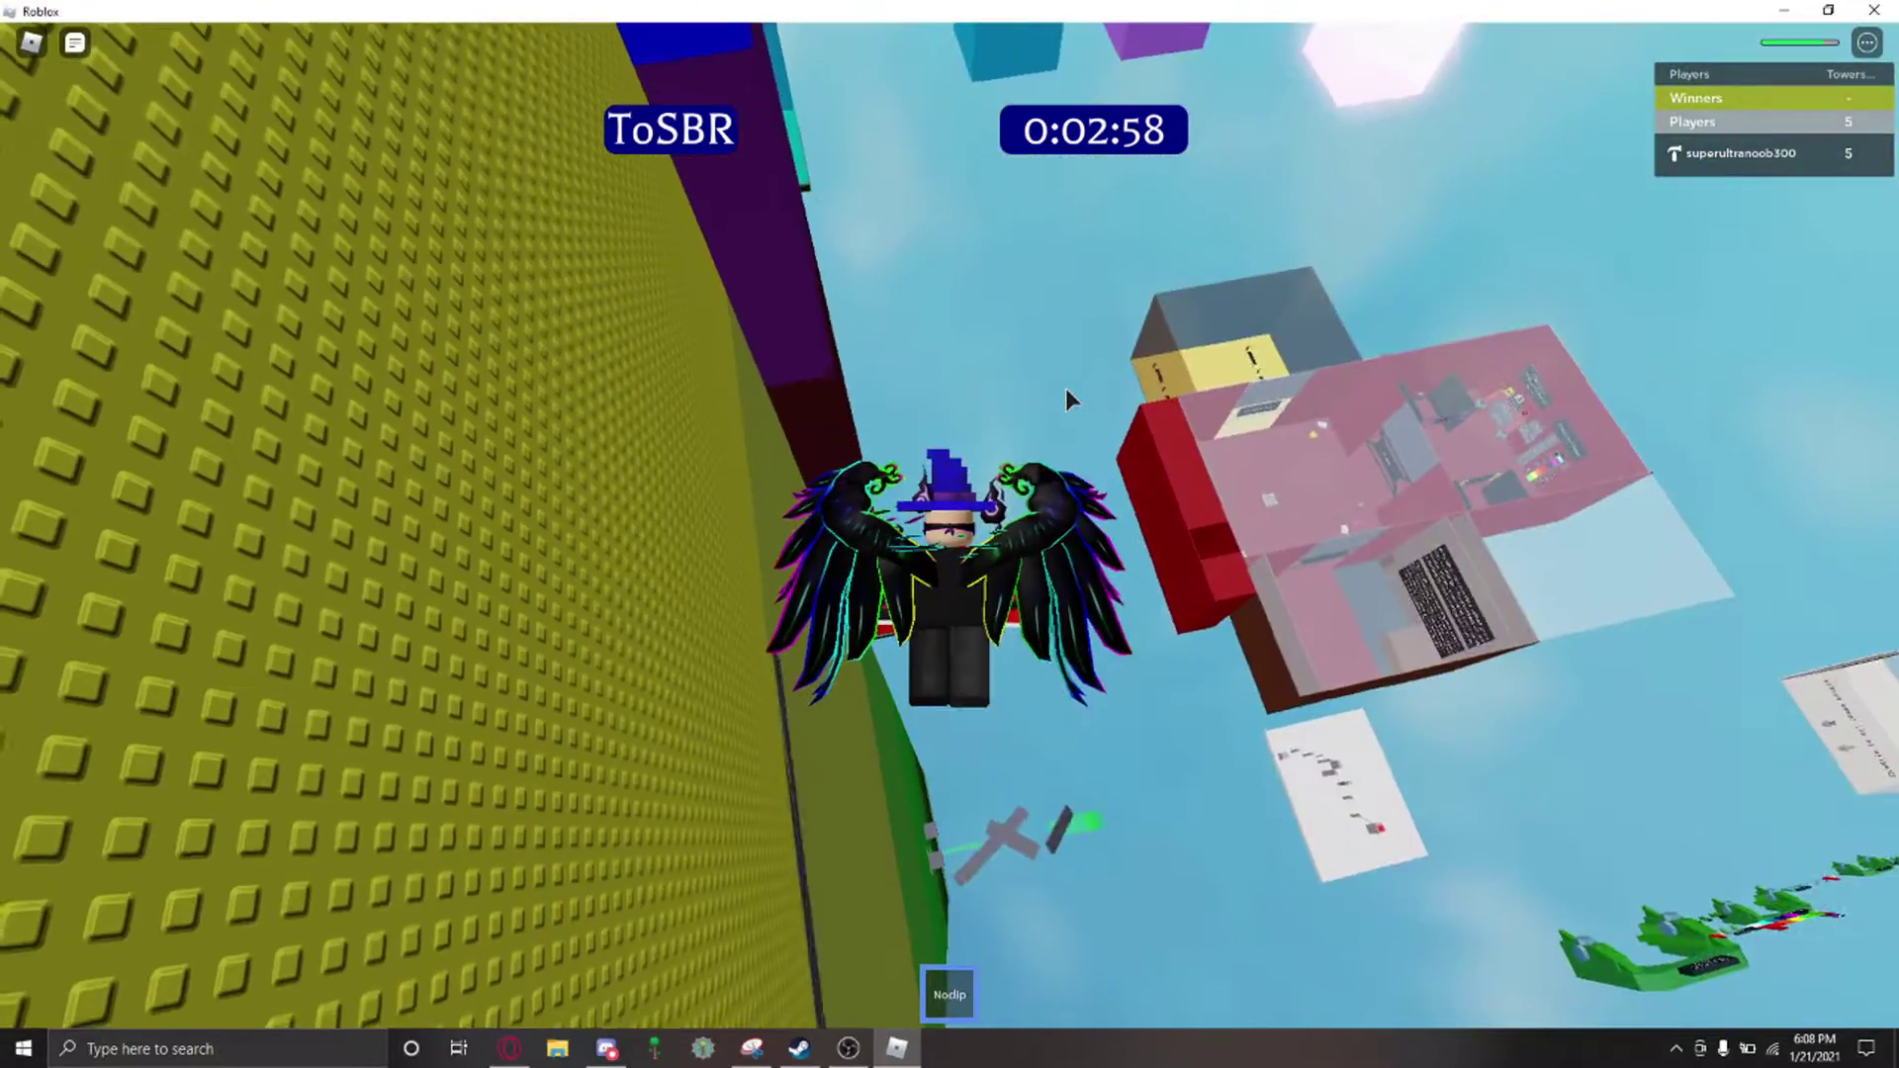
key("w")
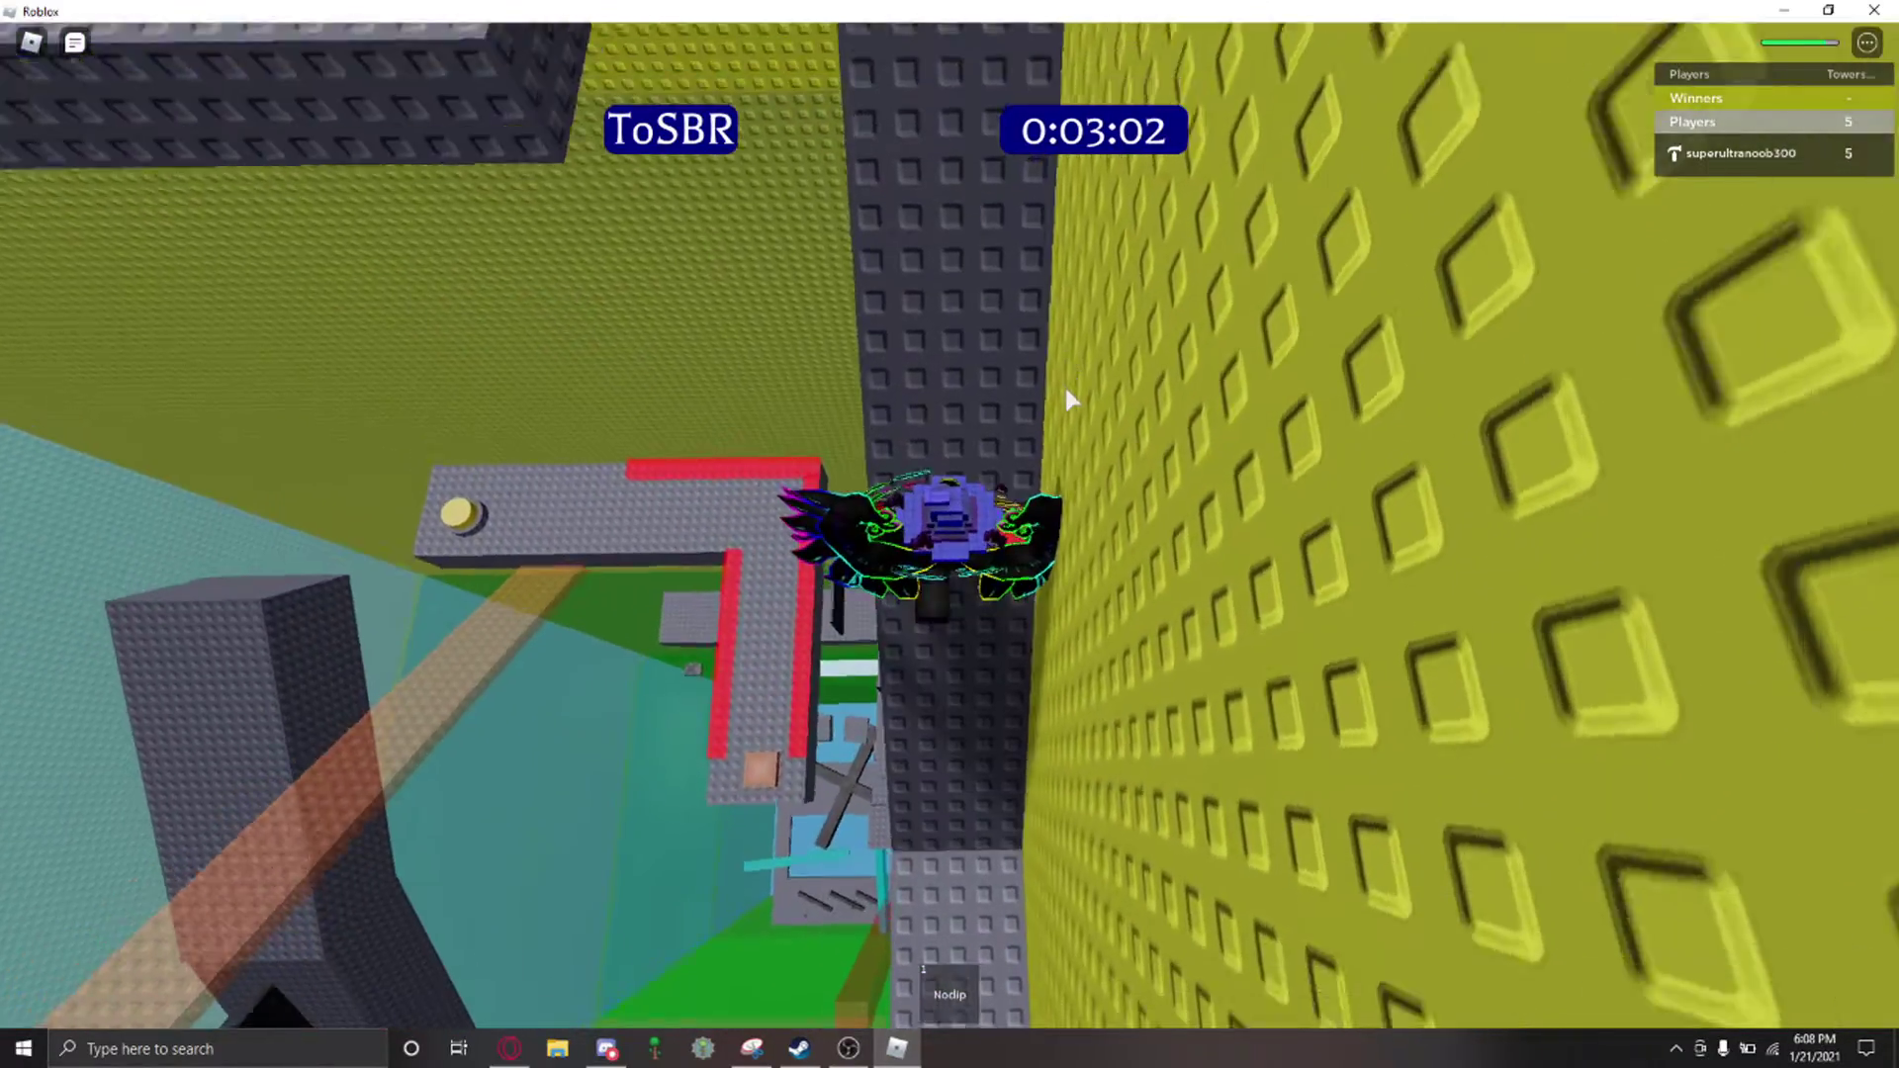
key("w")
key("w")
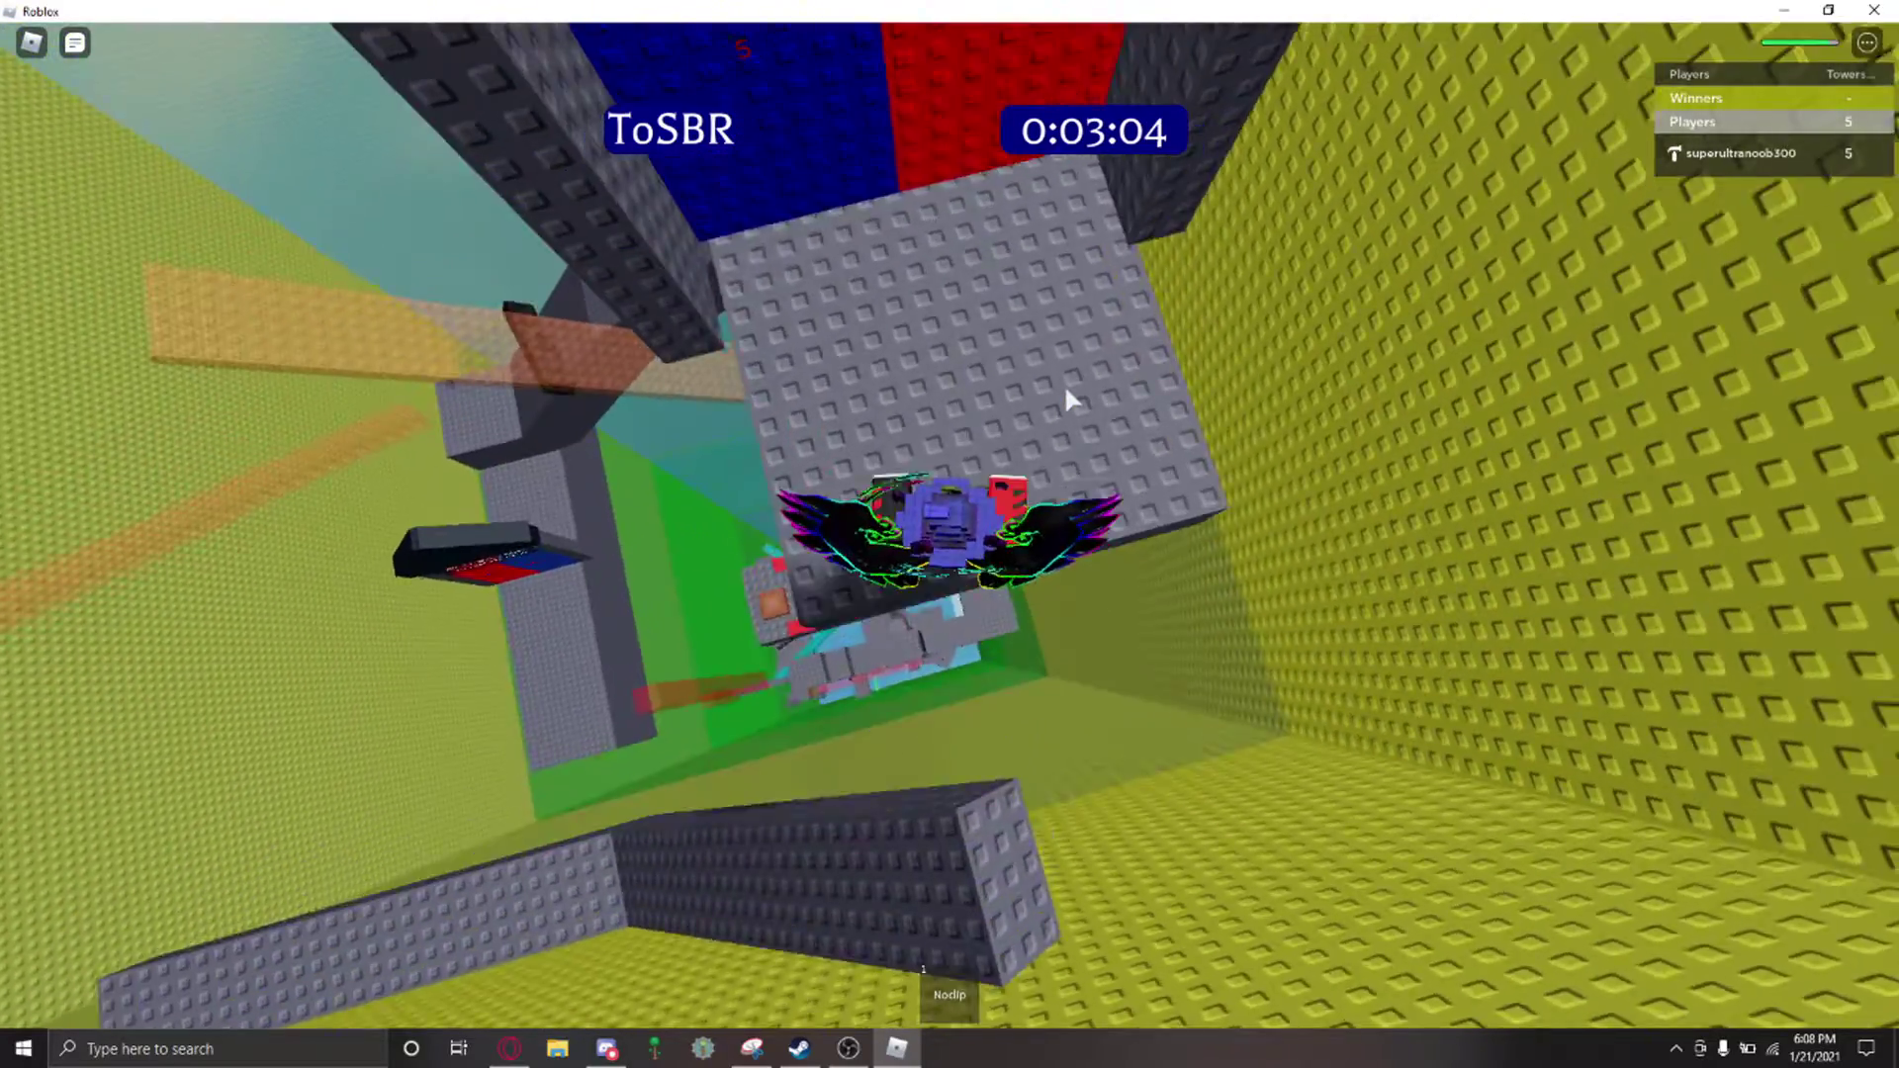
key("w")
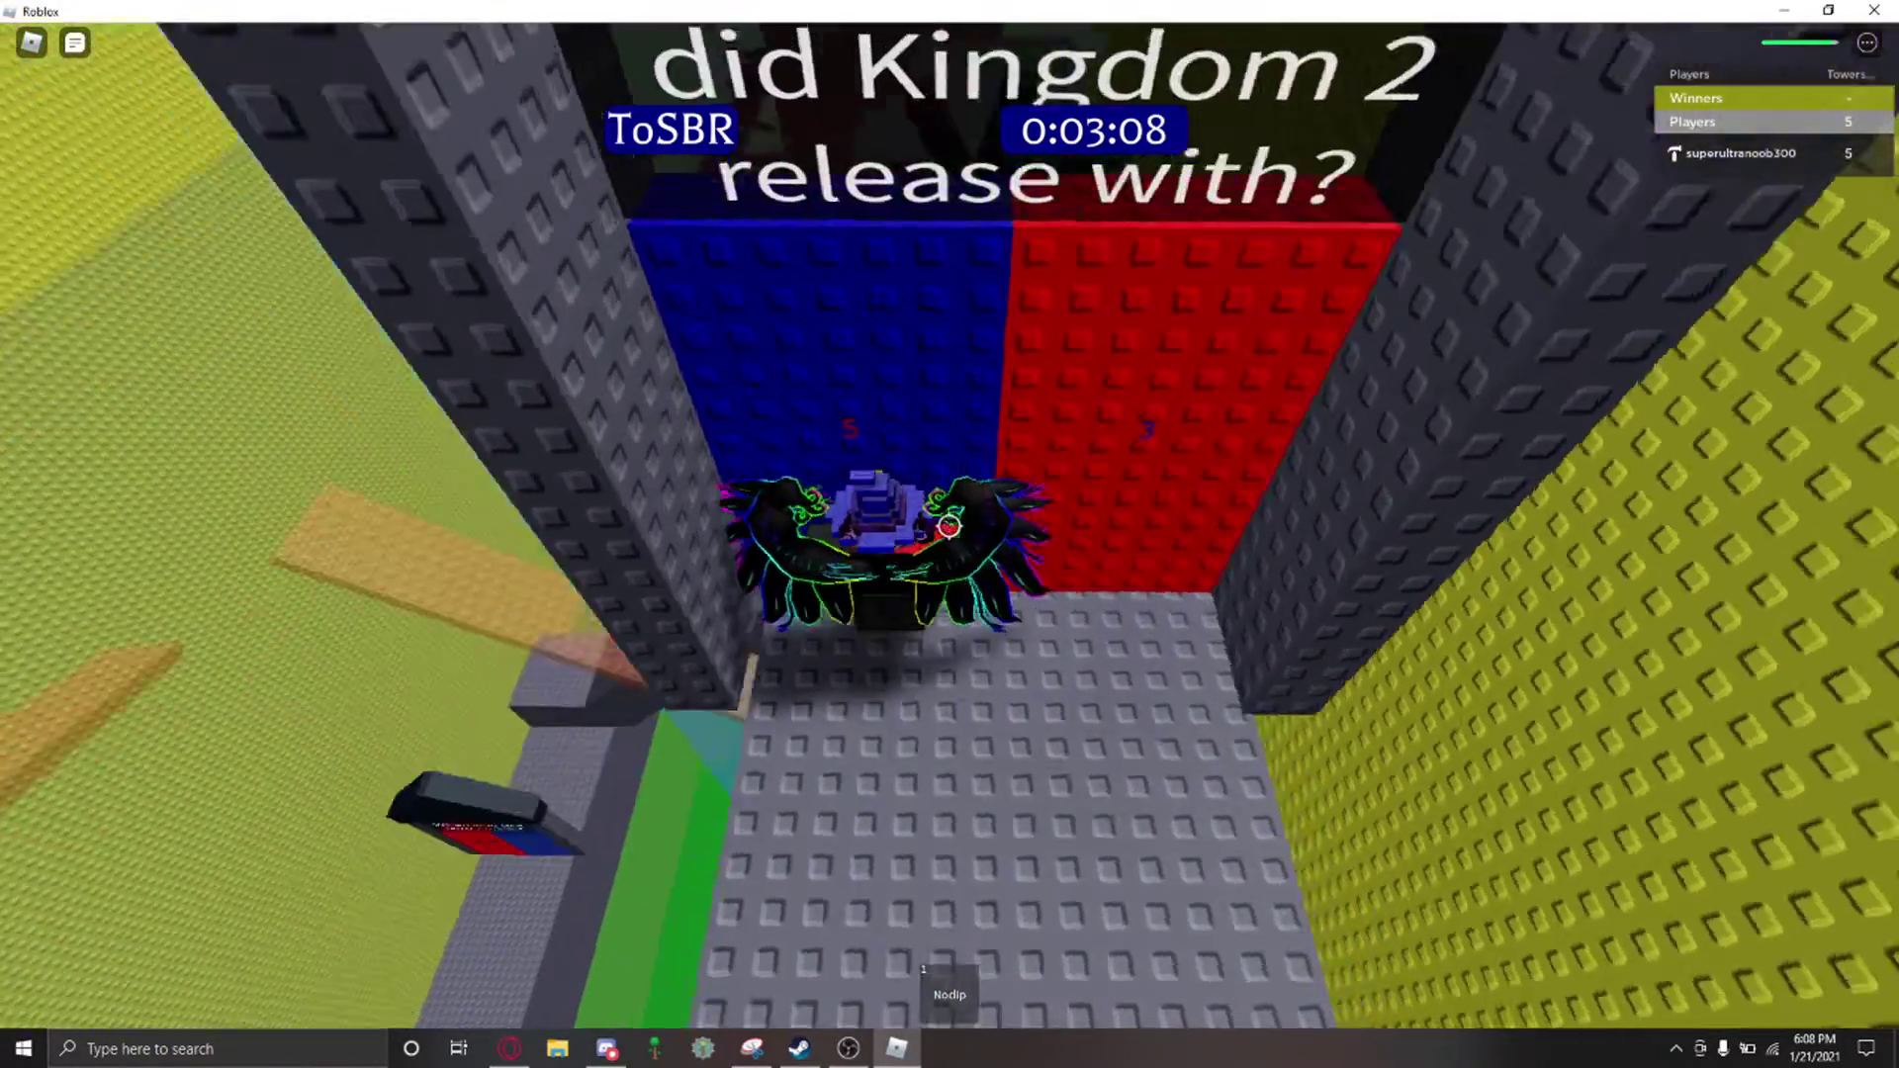
Step: Fly into the blue and red answer wall, then walk across the lobby floor
key("w")
key("w")
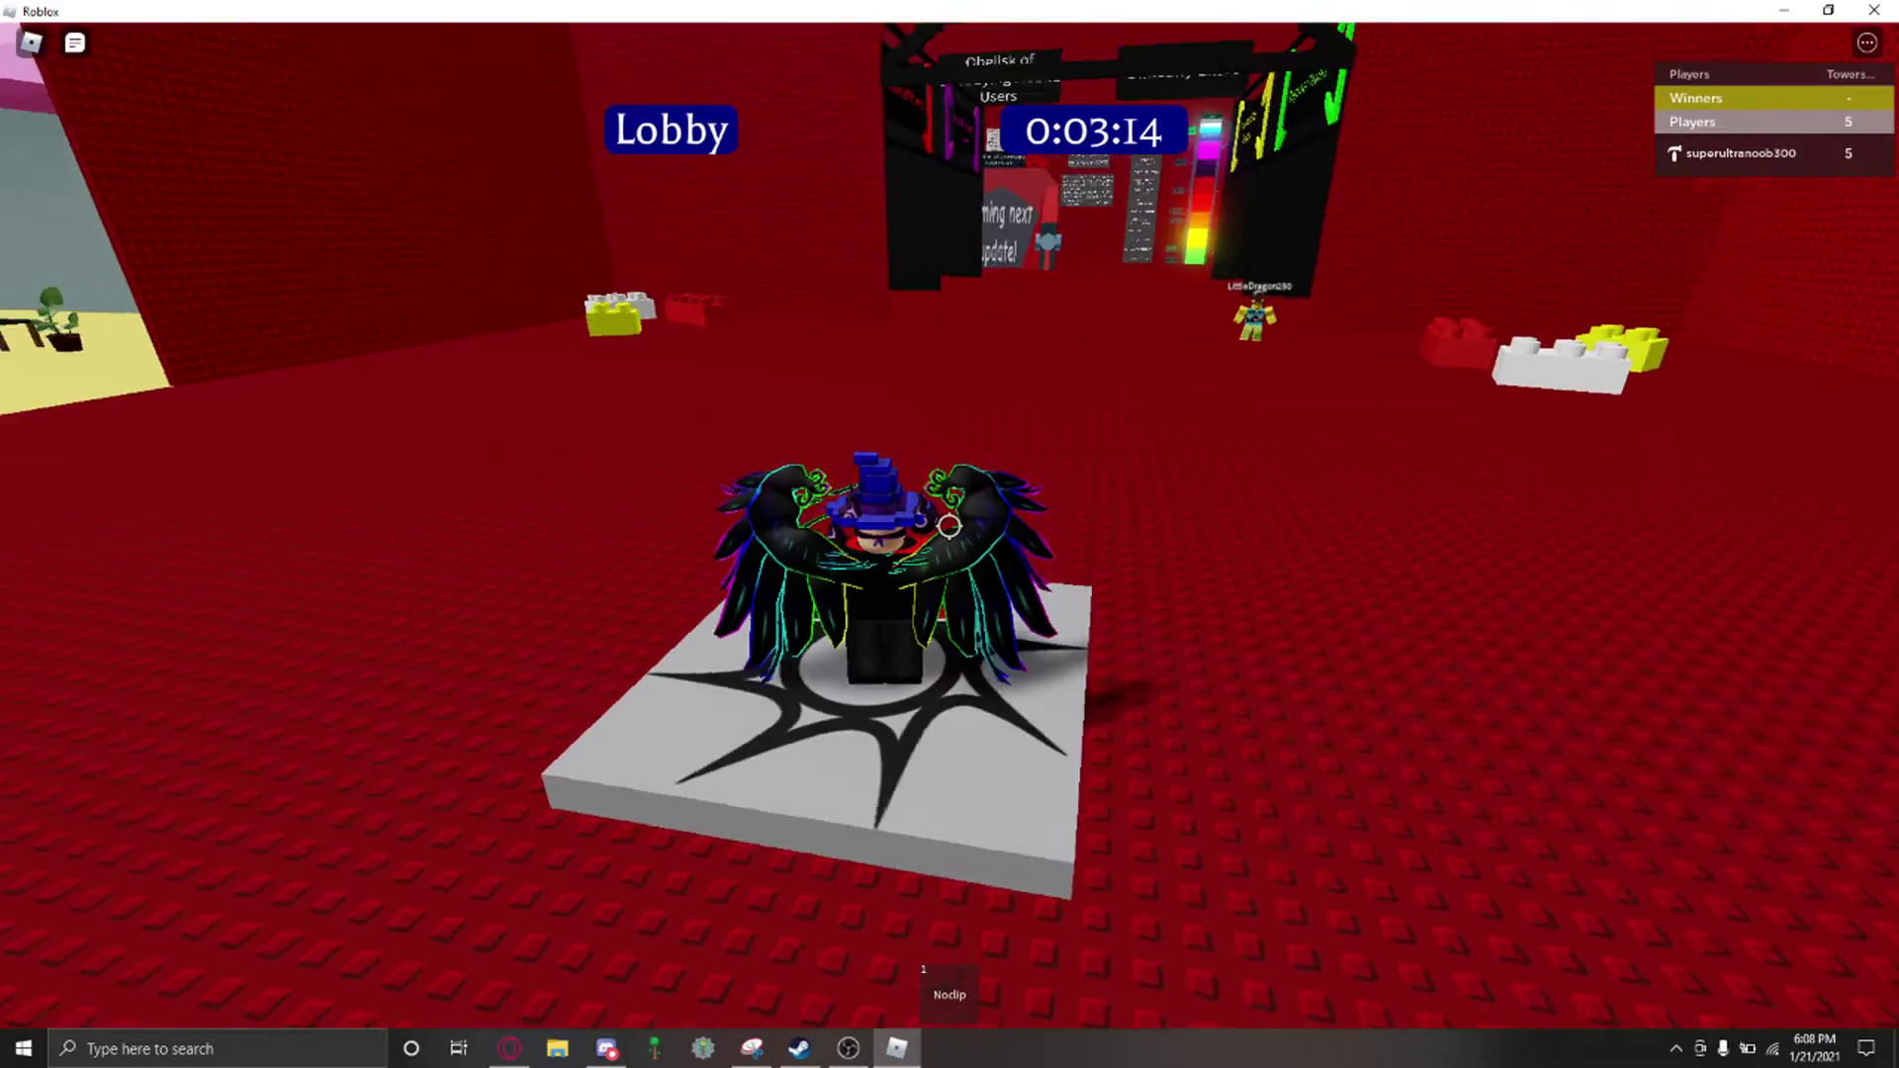
key("w")
key("w")
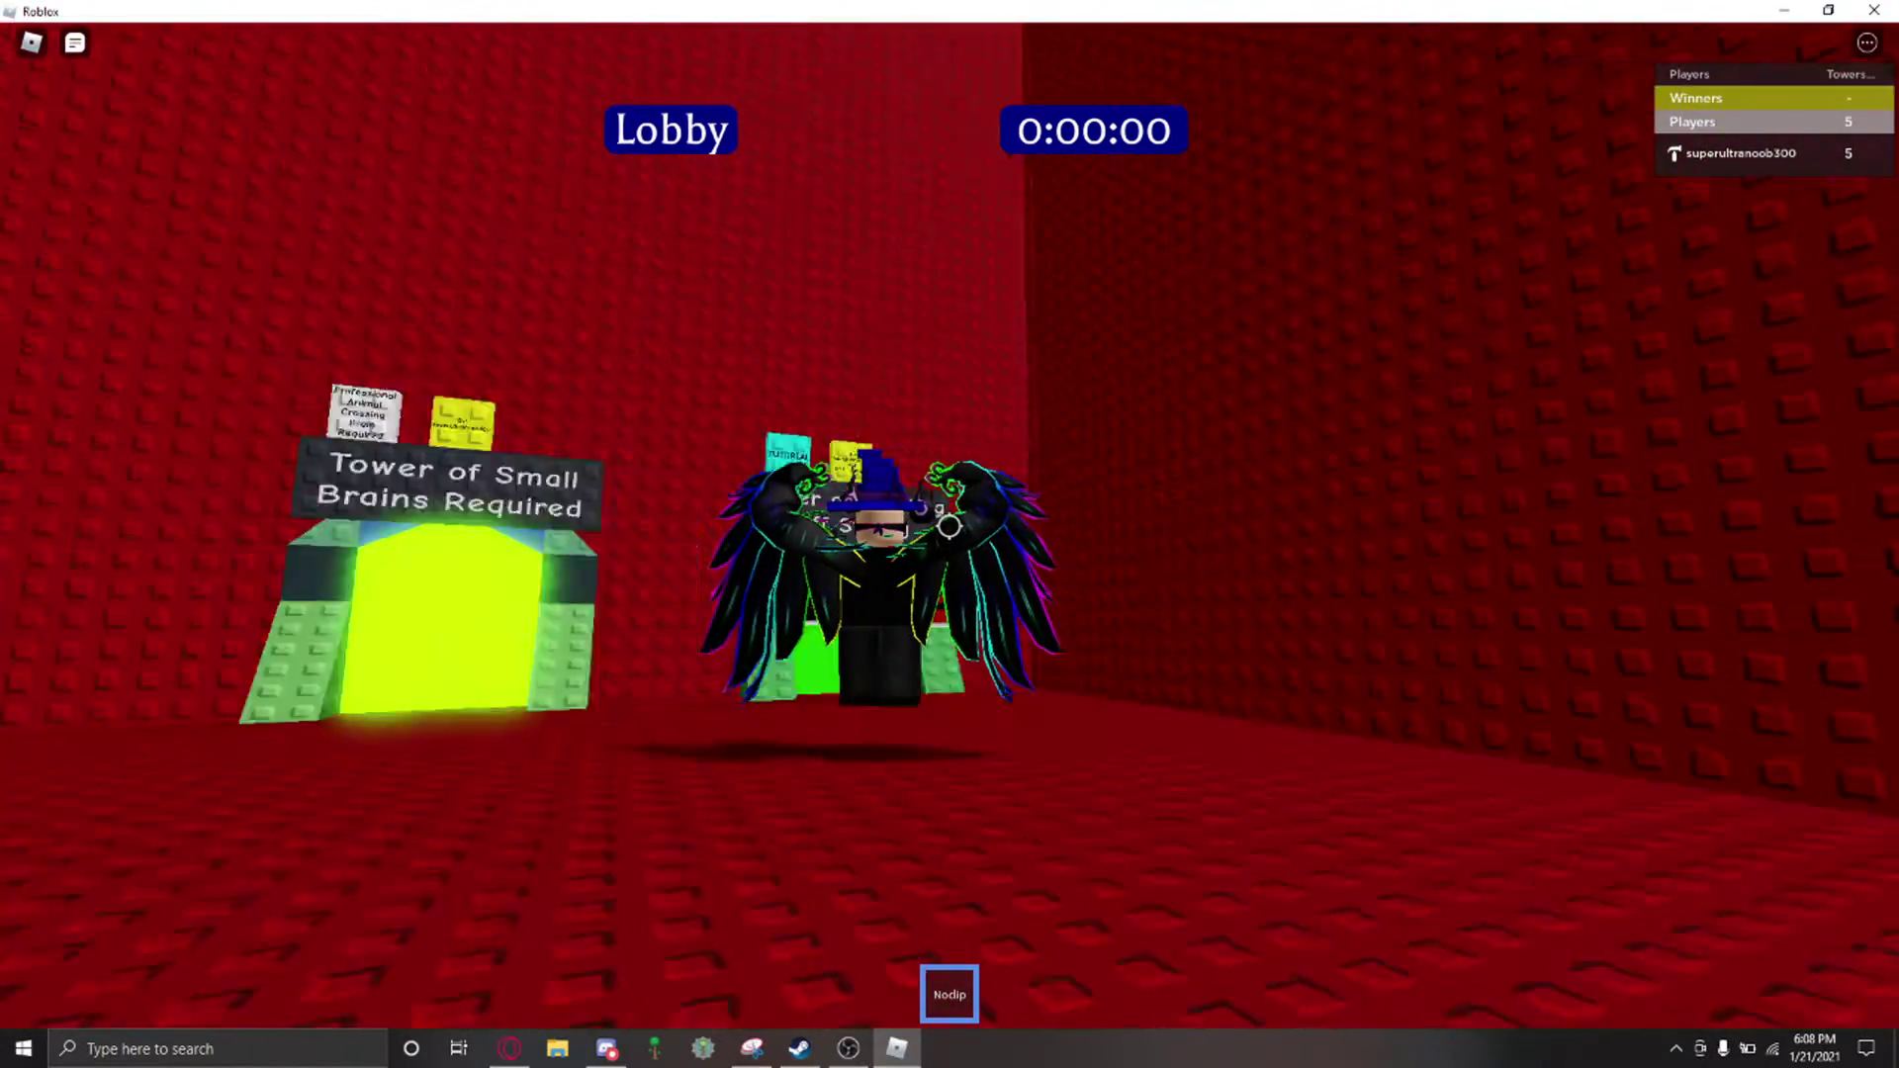
Step: Enter ToSOS and fly past the X-Pusher platform and elevator sign
key("w")
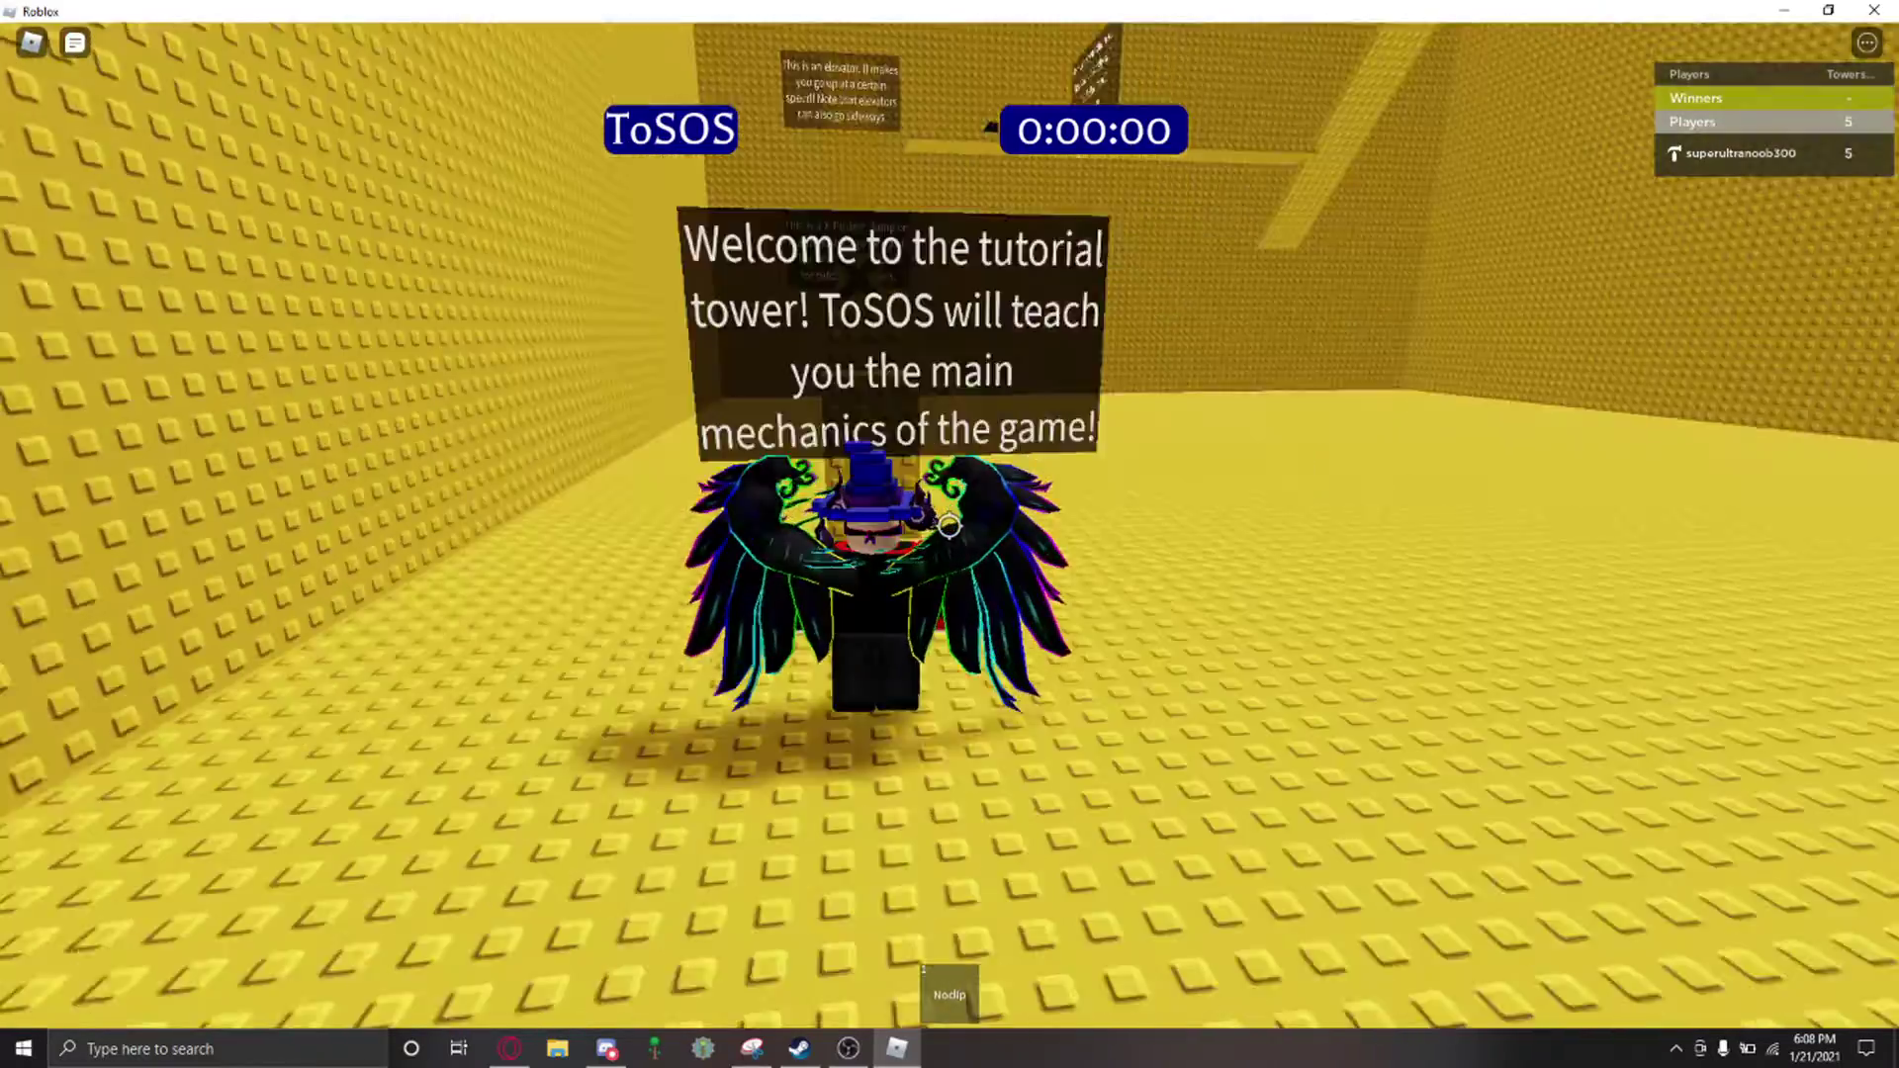
key("w")
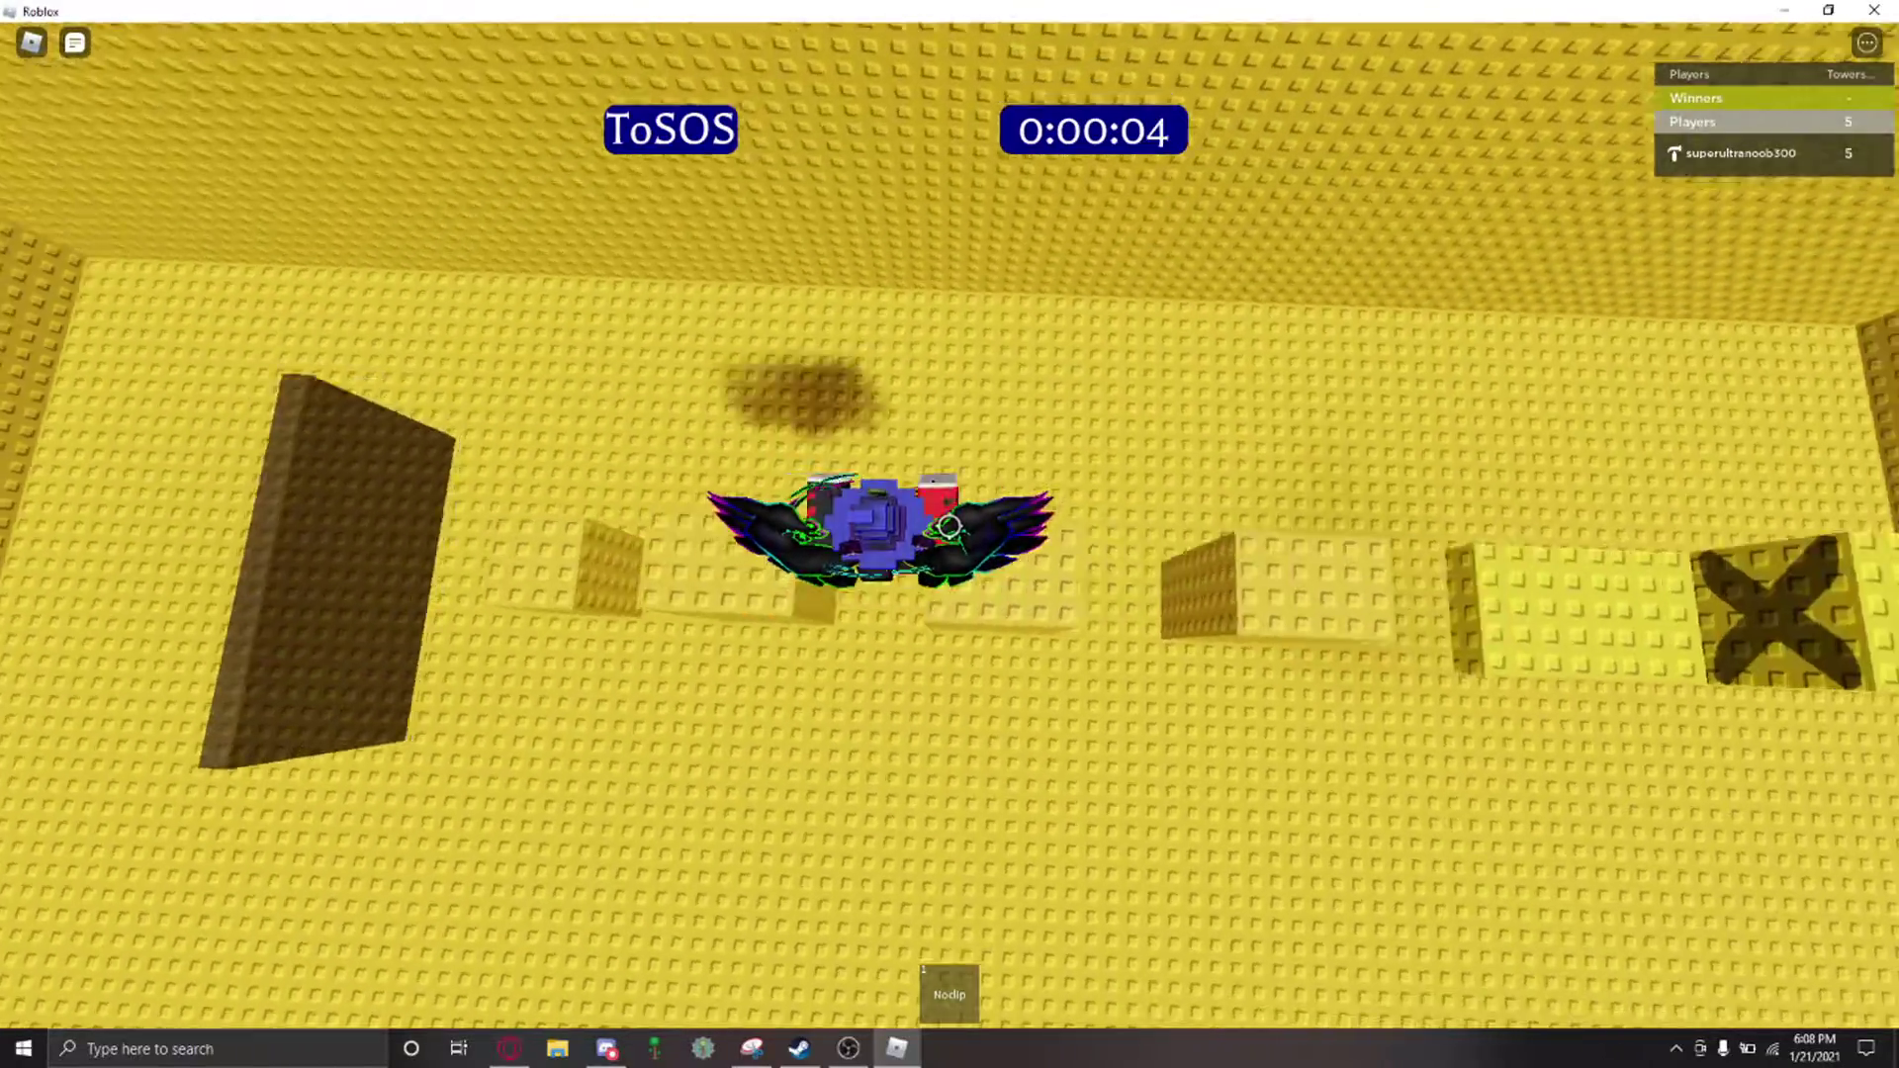
key("w")
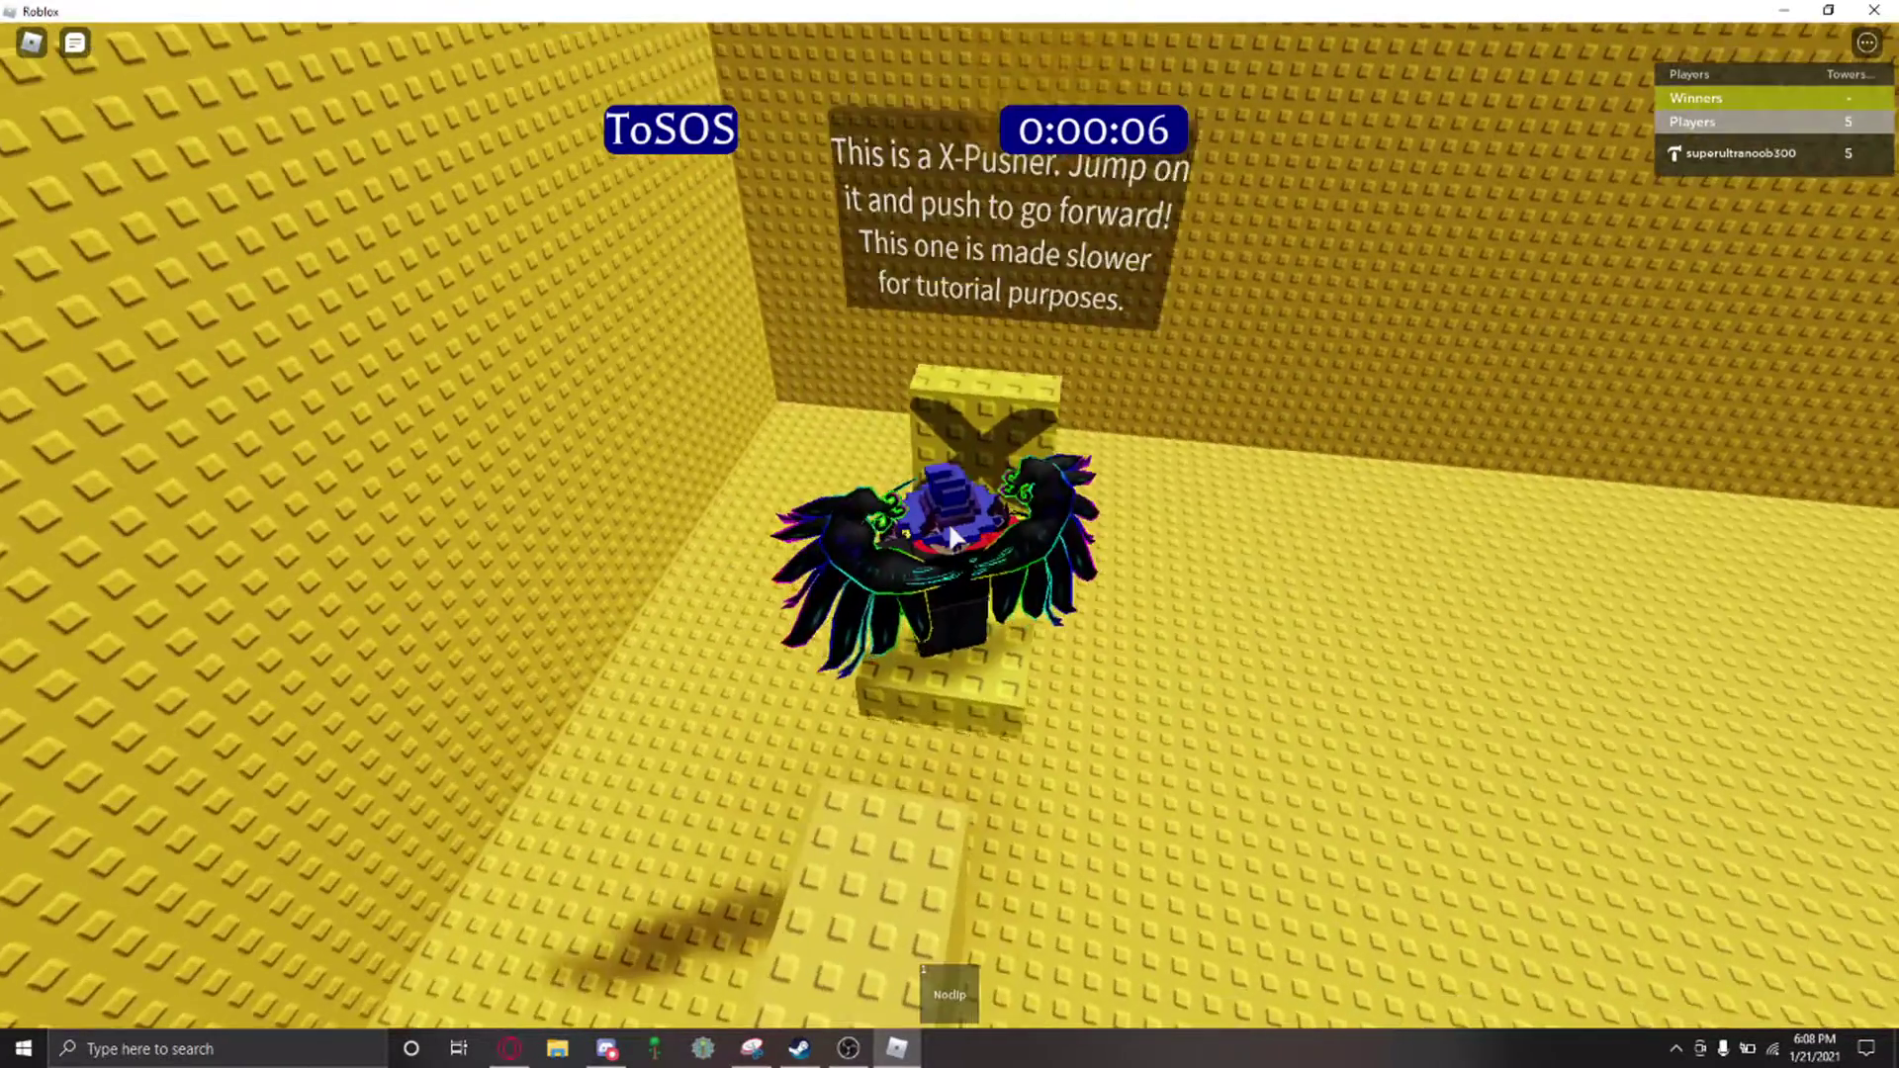
key("w")
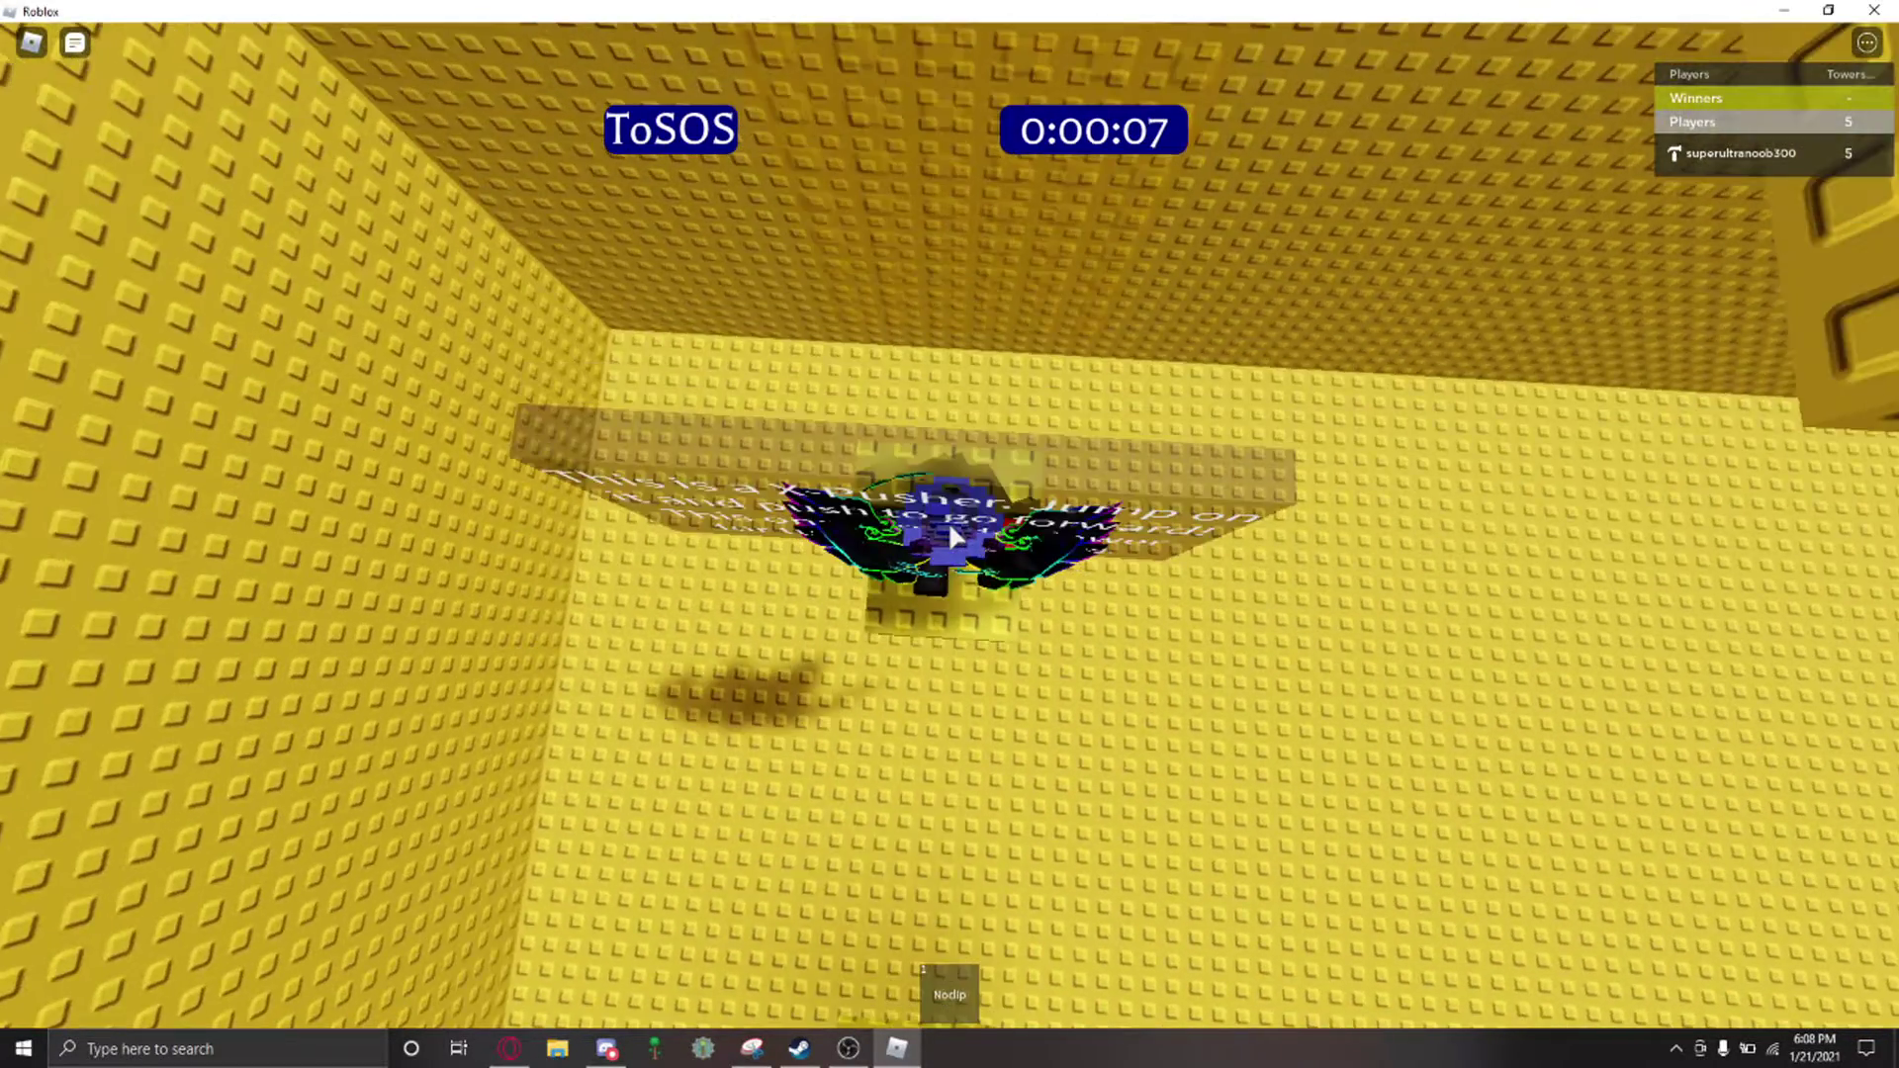
key("w")
Step: Follow the killbrick path upward to the giant head at the tower top
key("w")
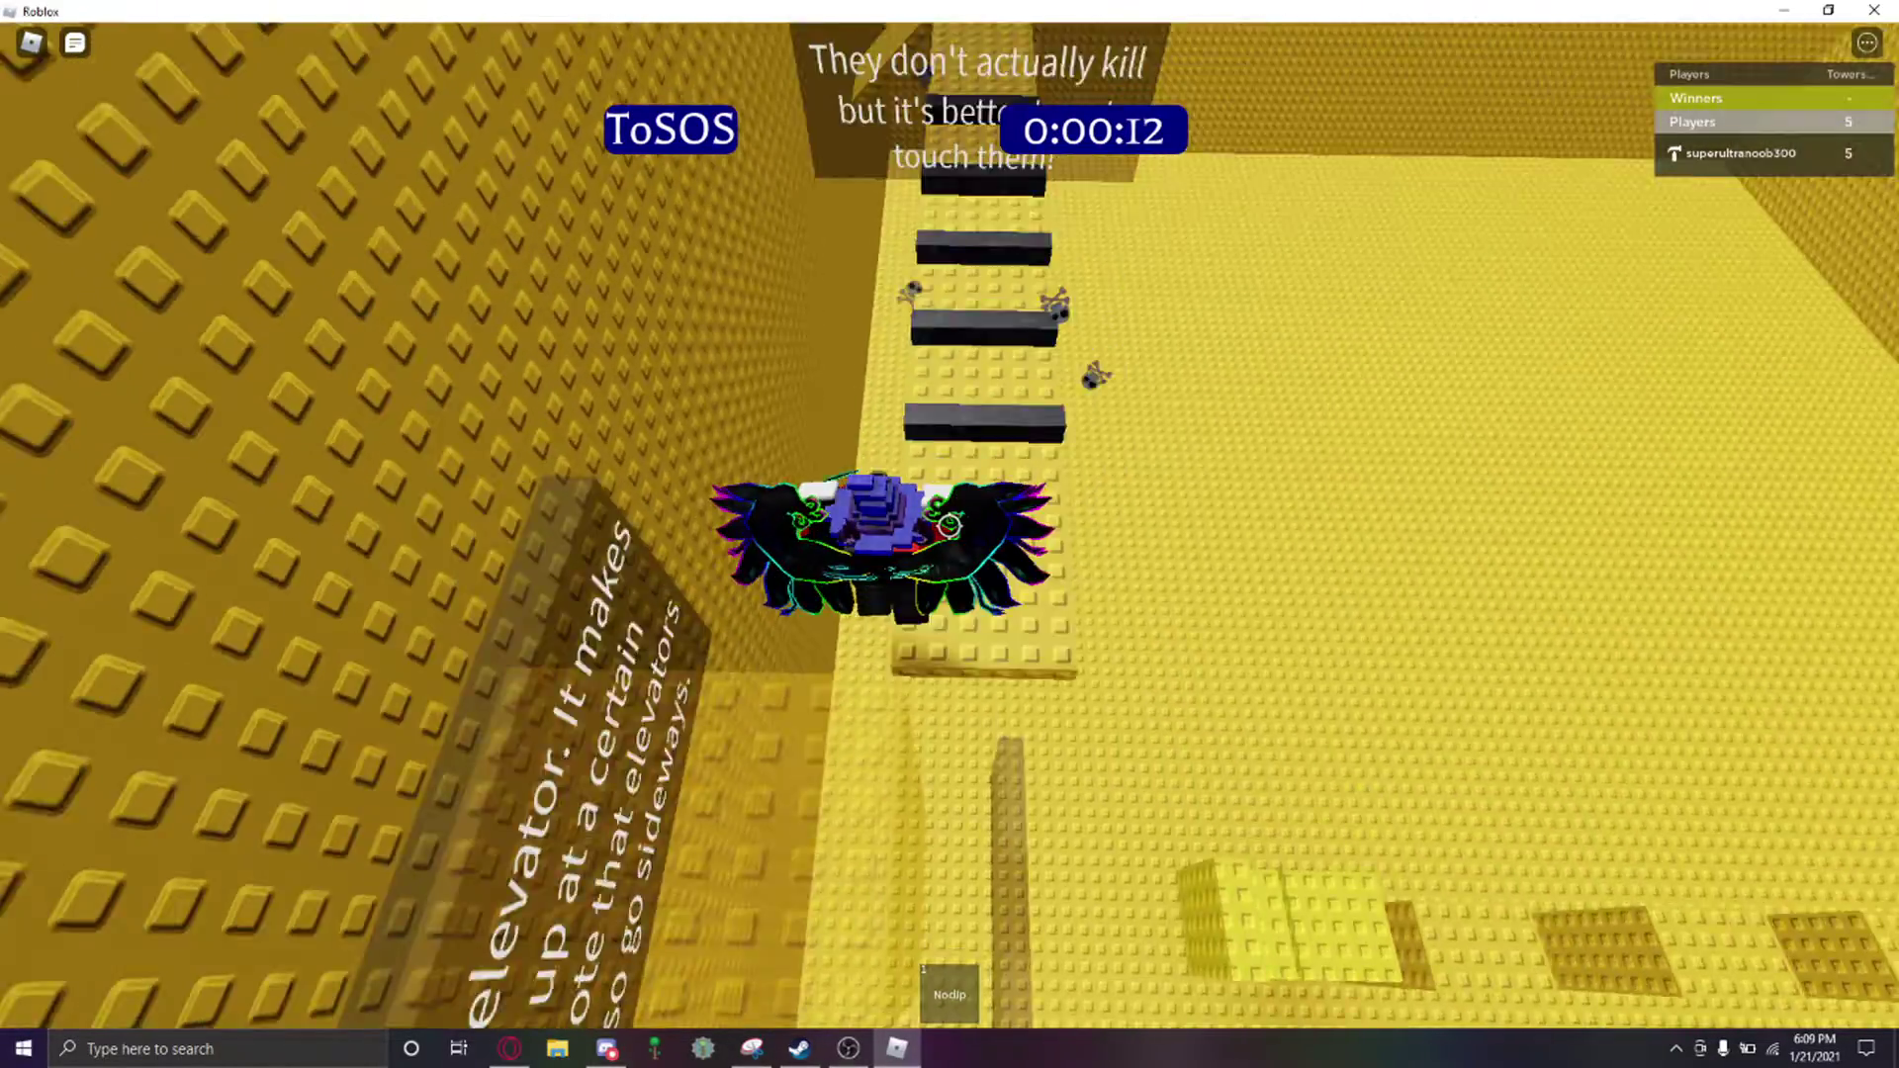
key("w")
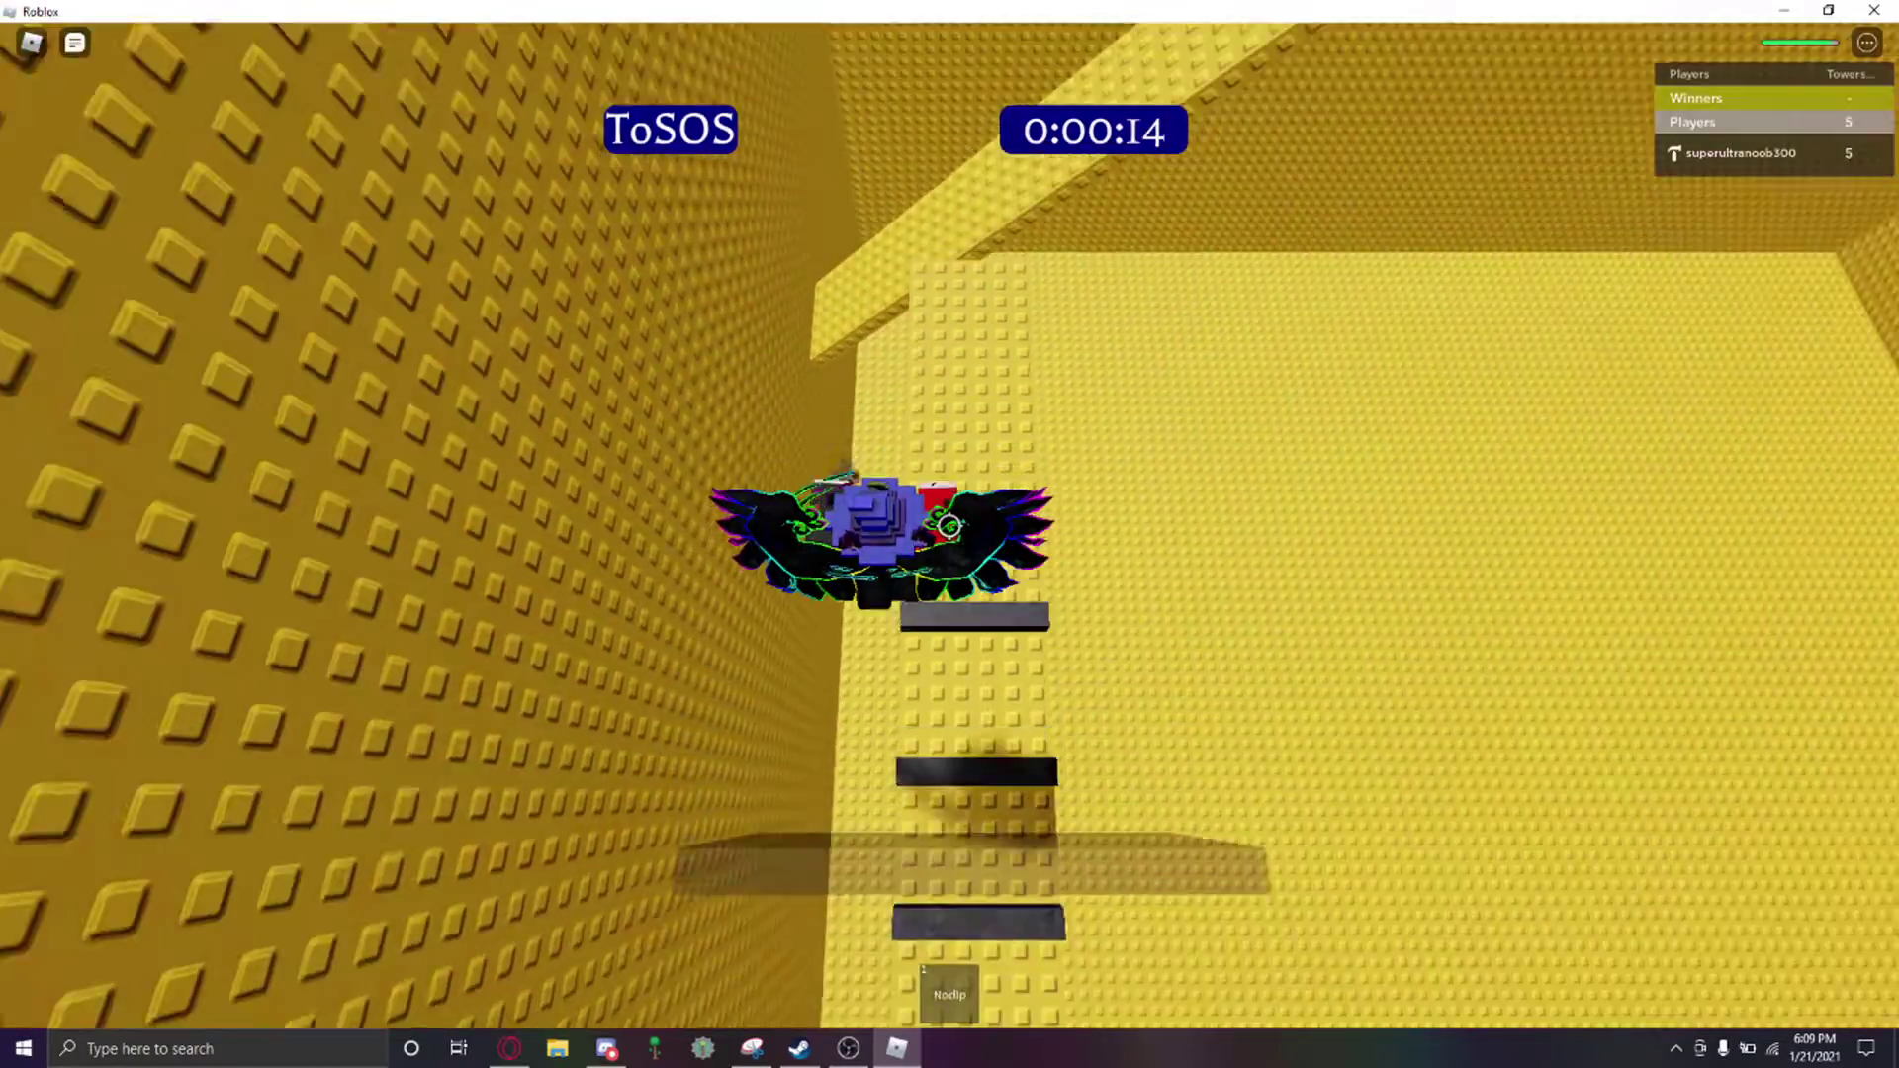
key("w")
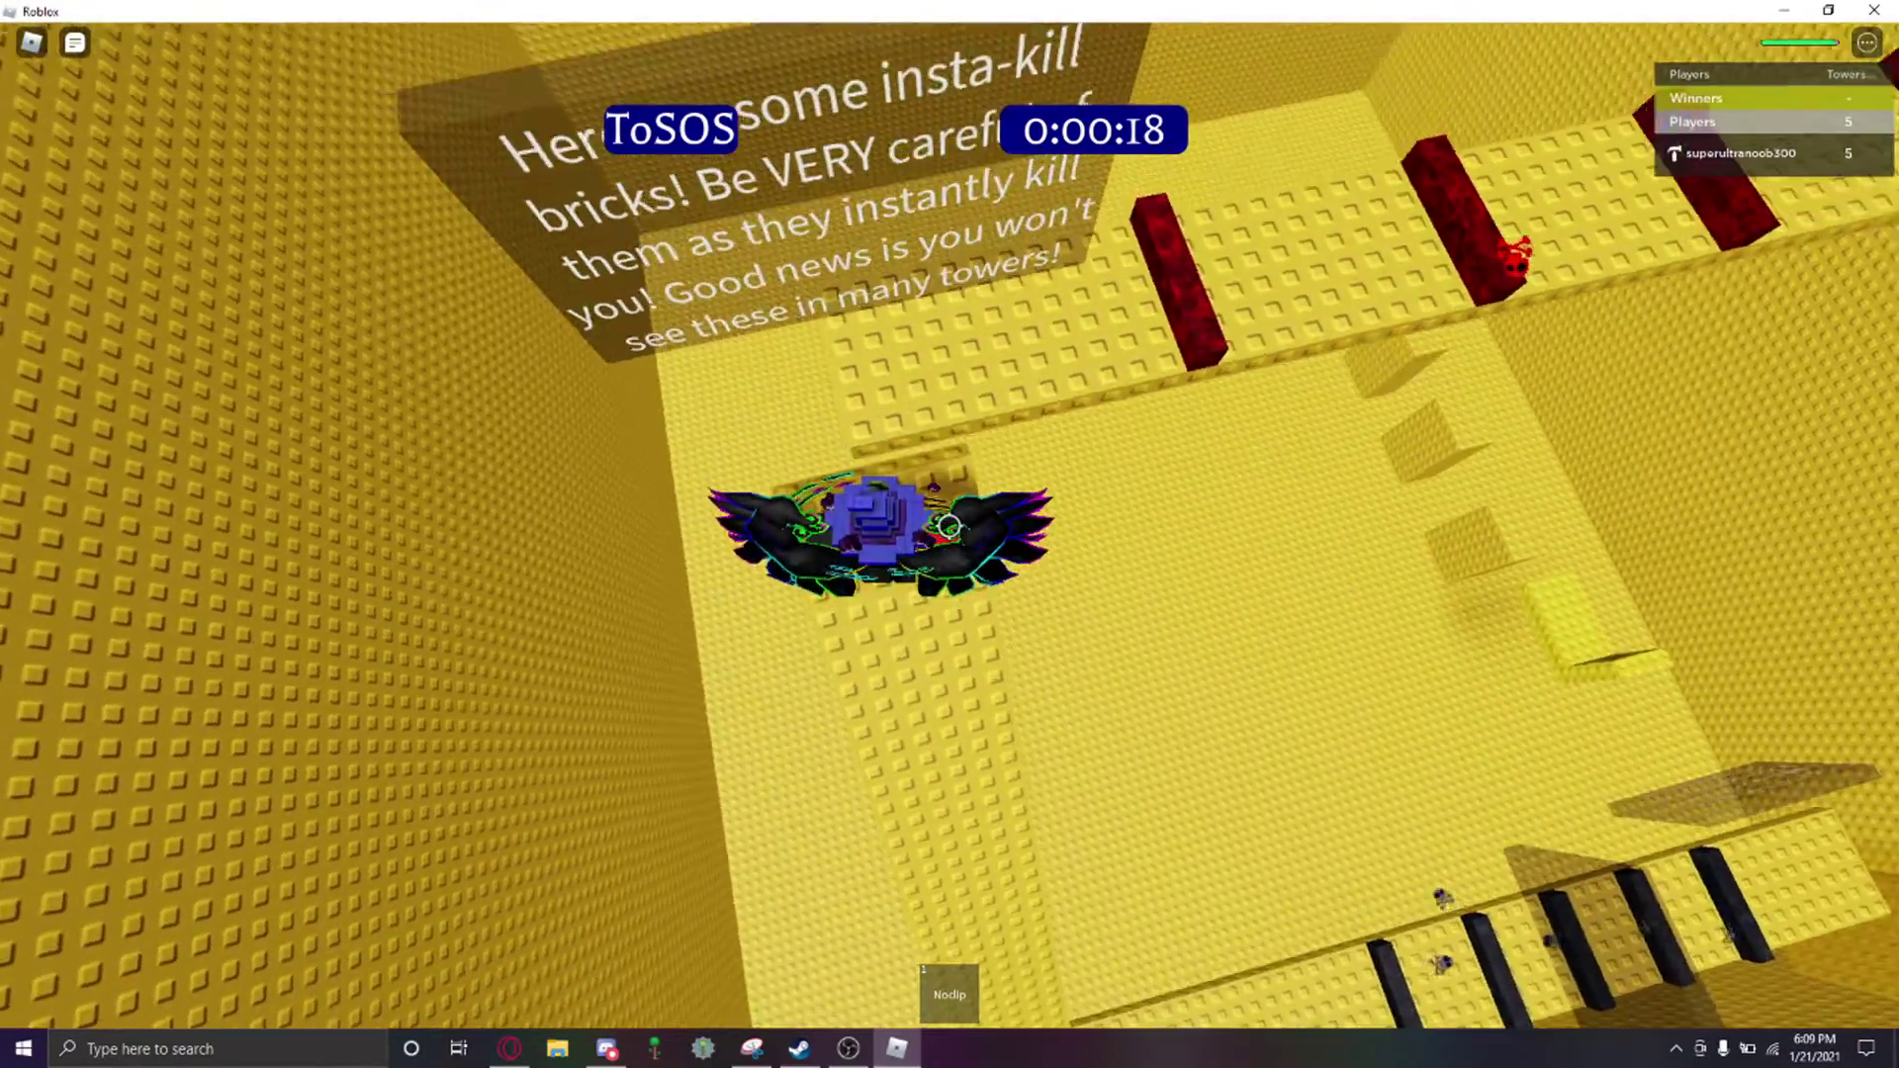
key("w")
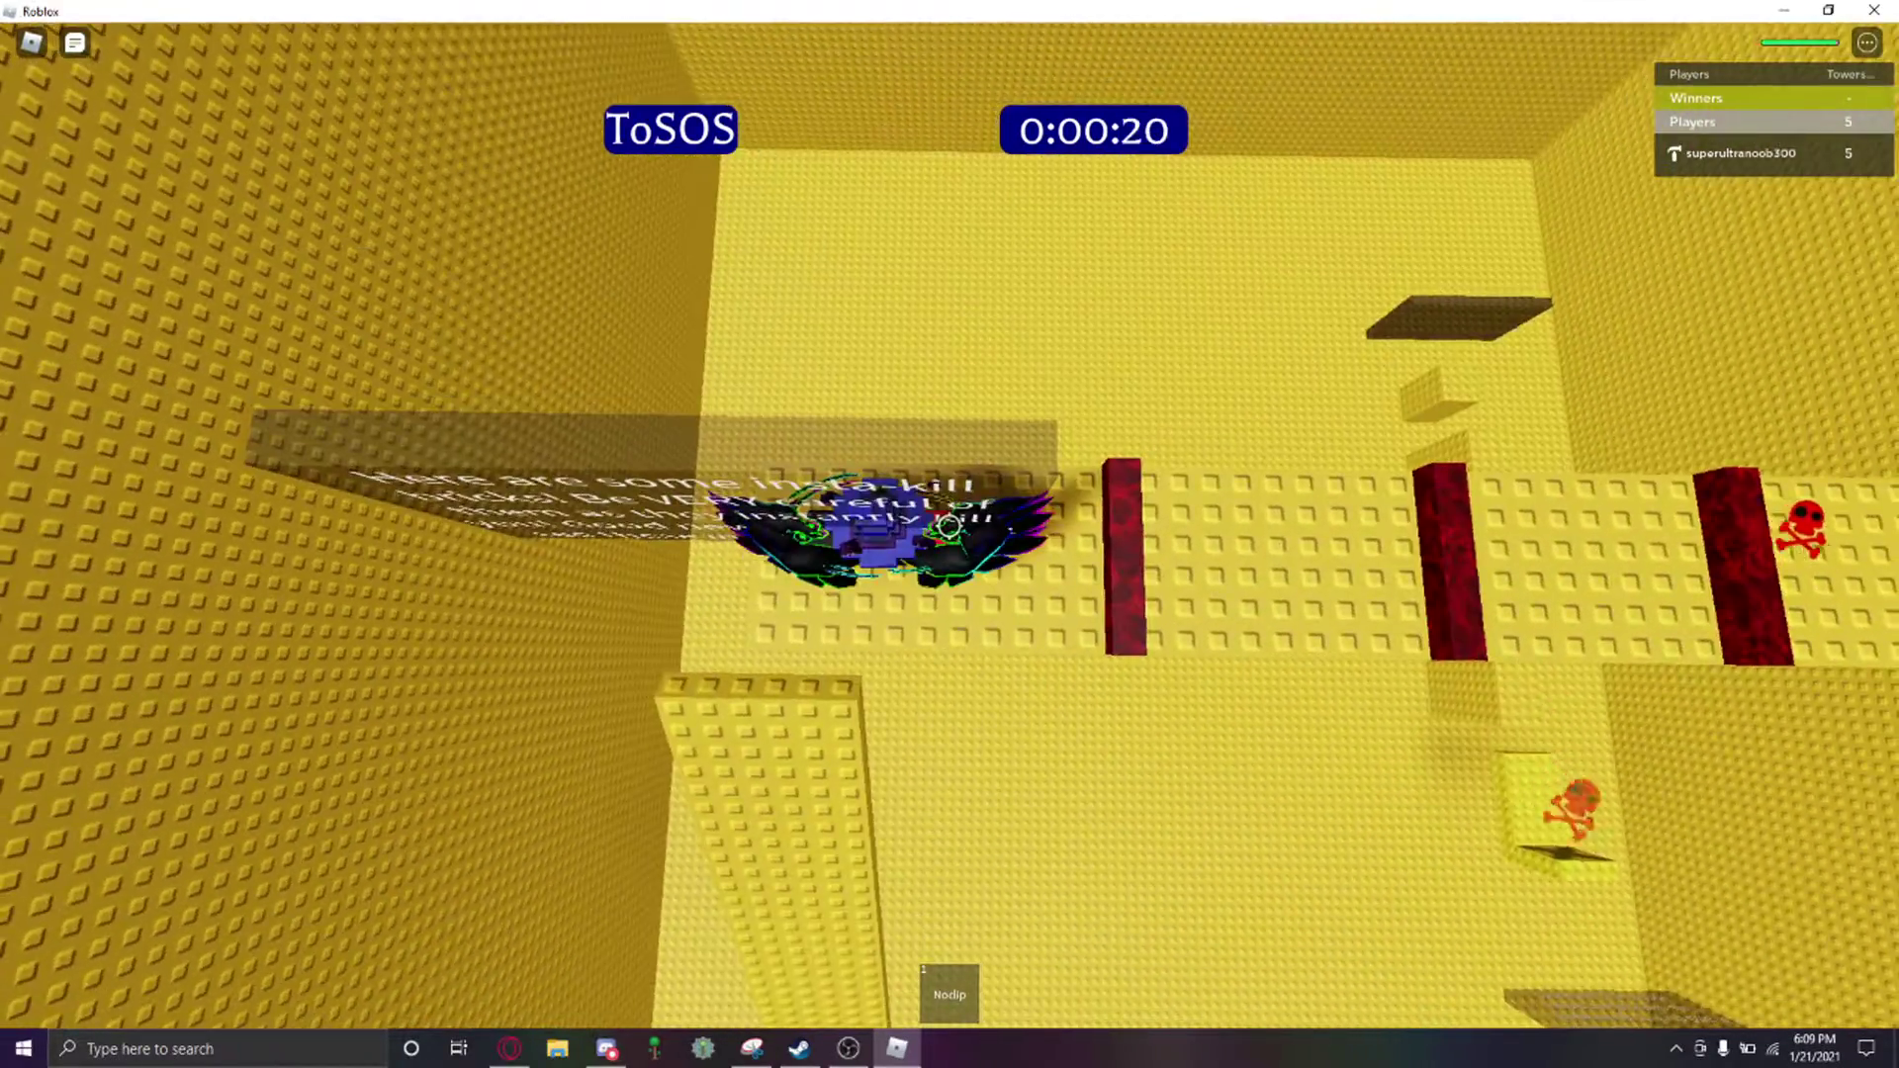
key("w")
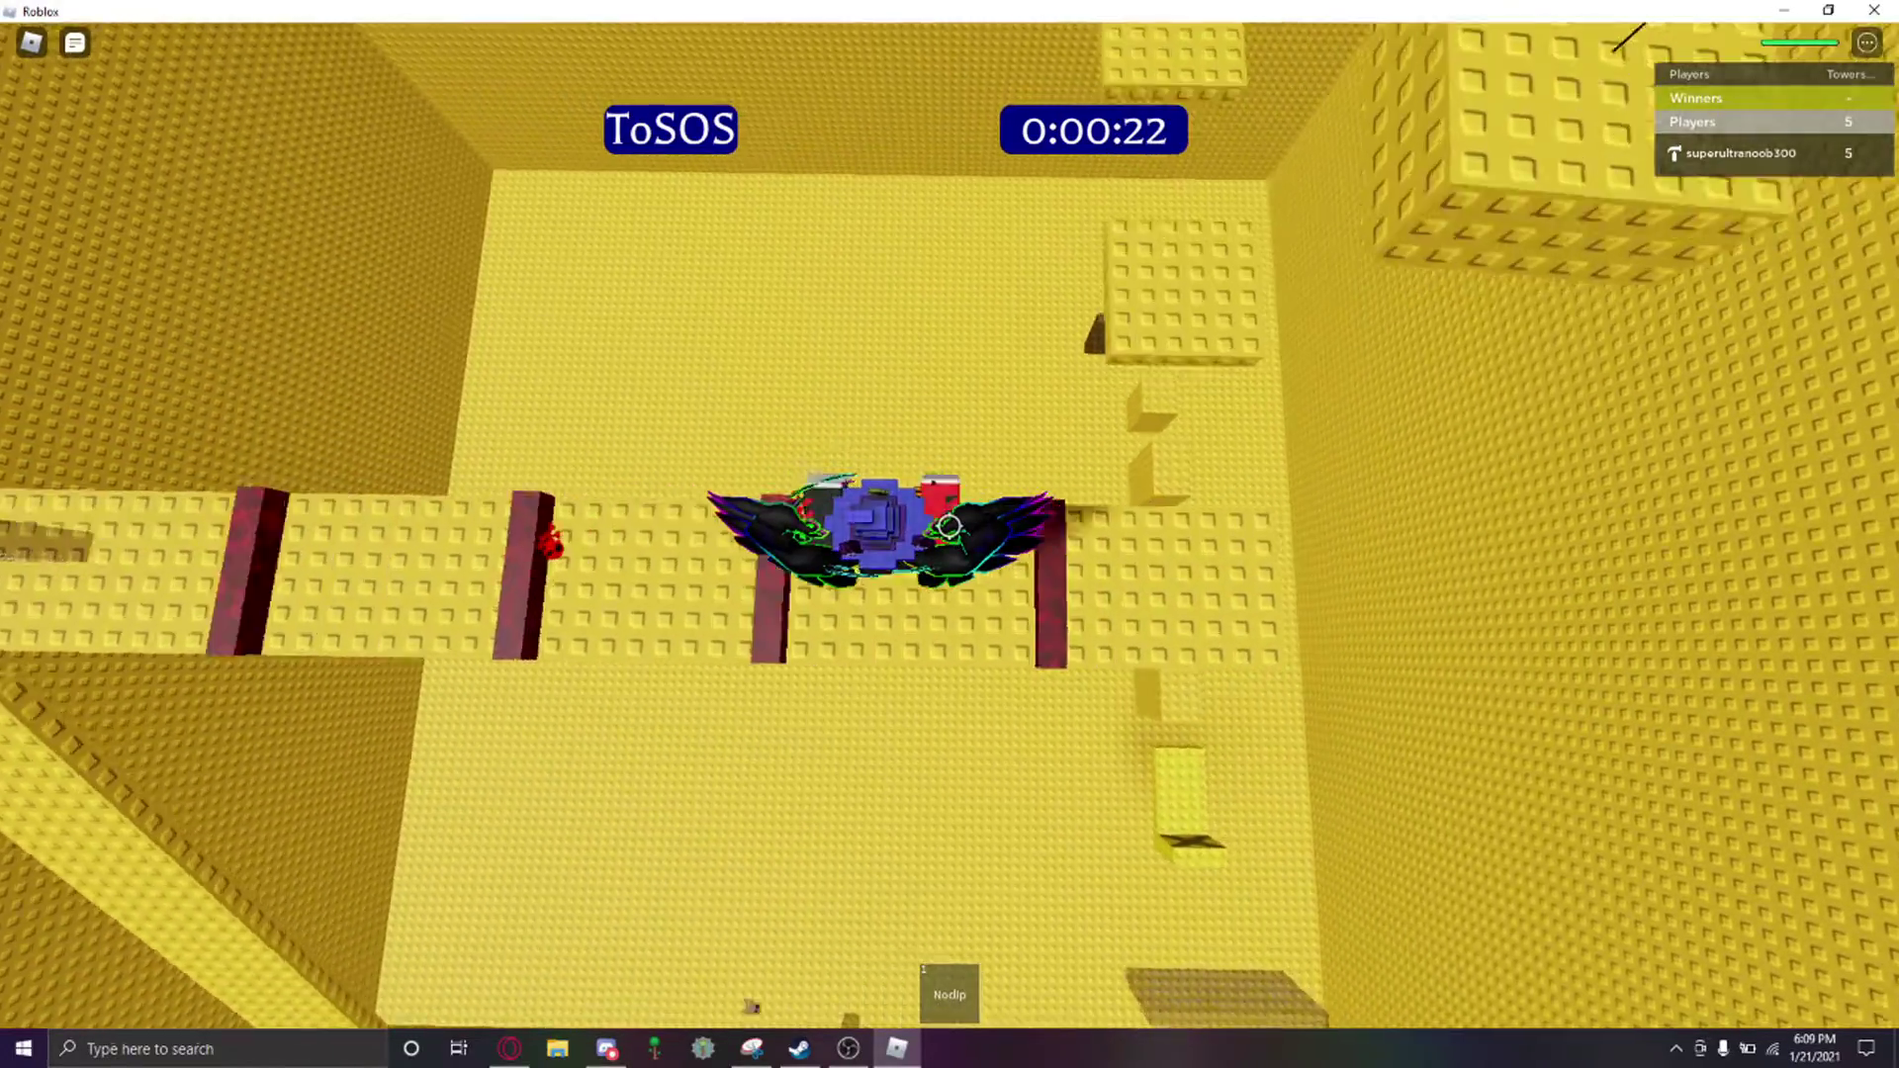
key("w")
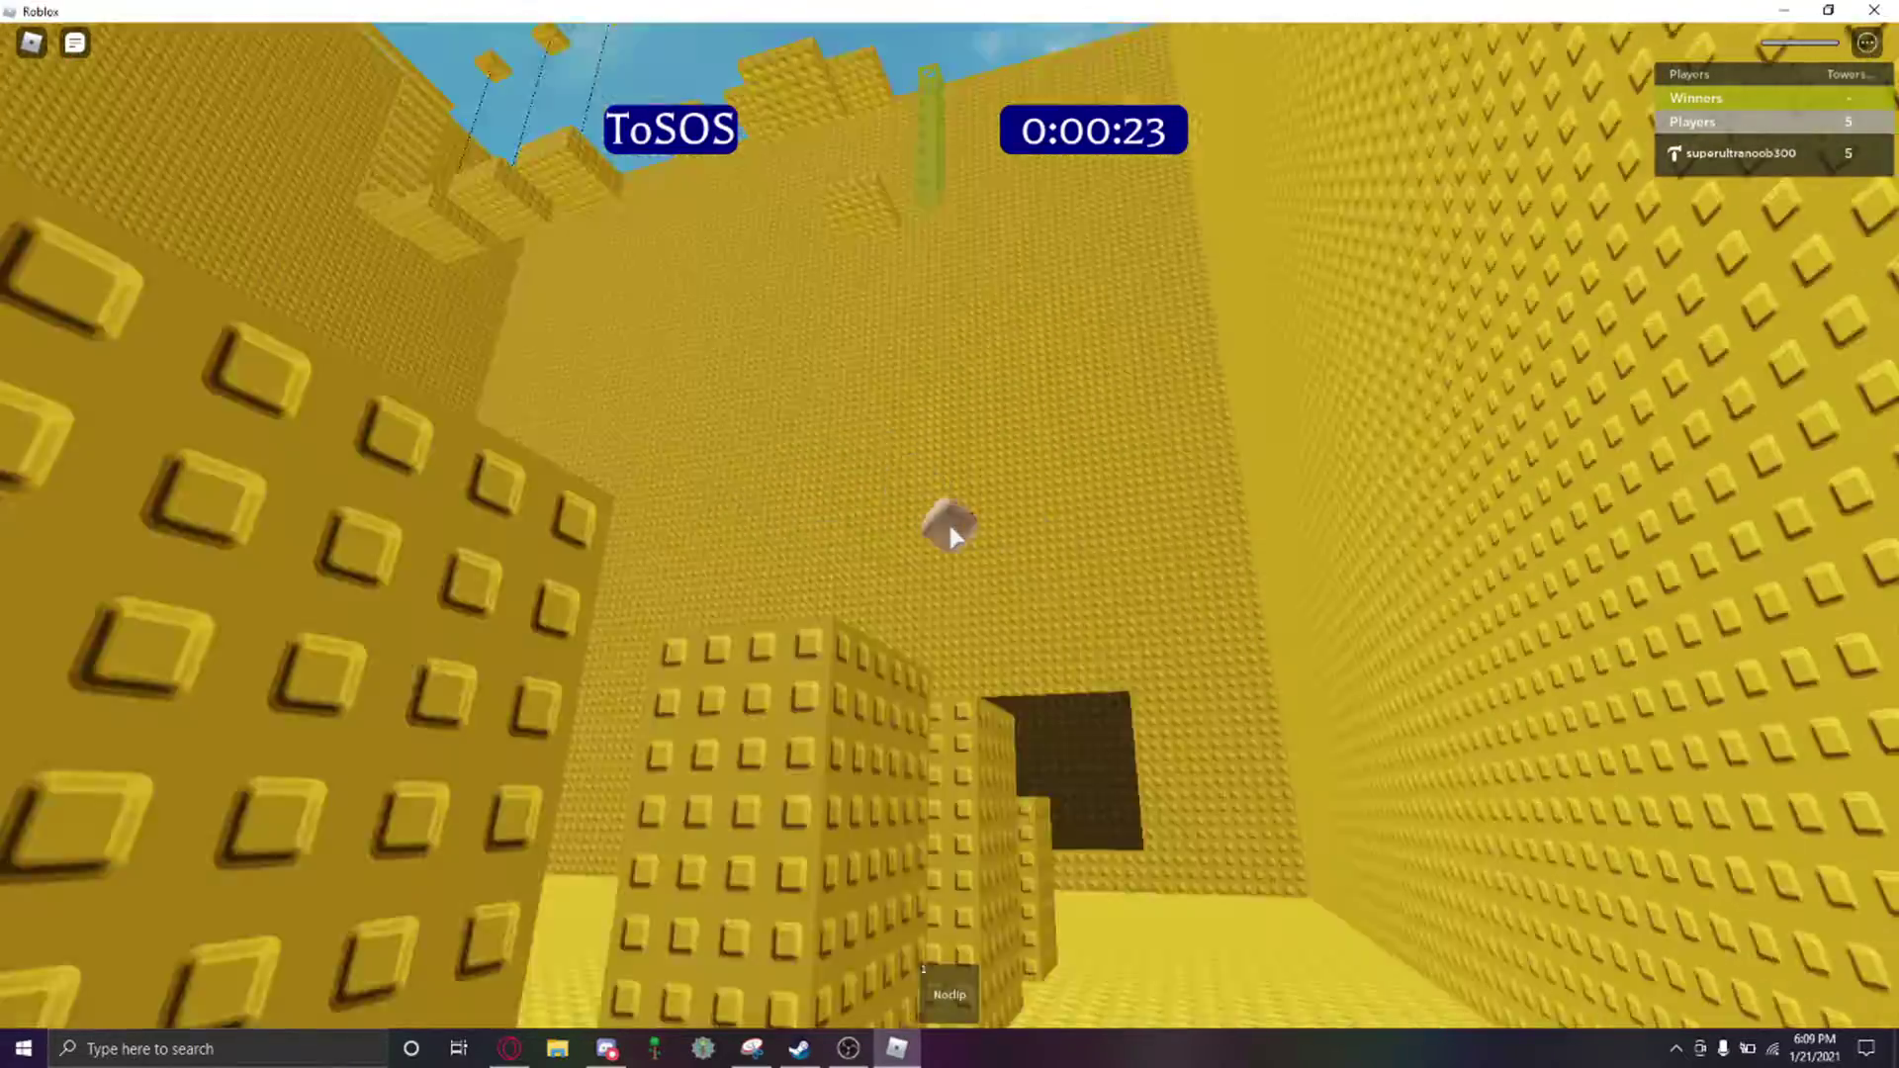
key("w")
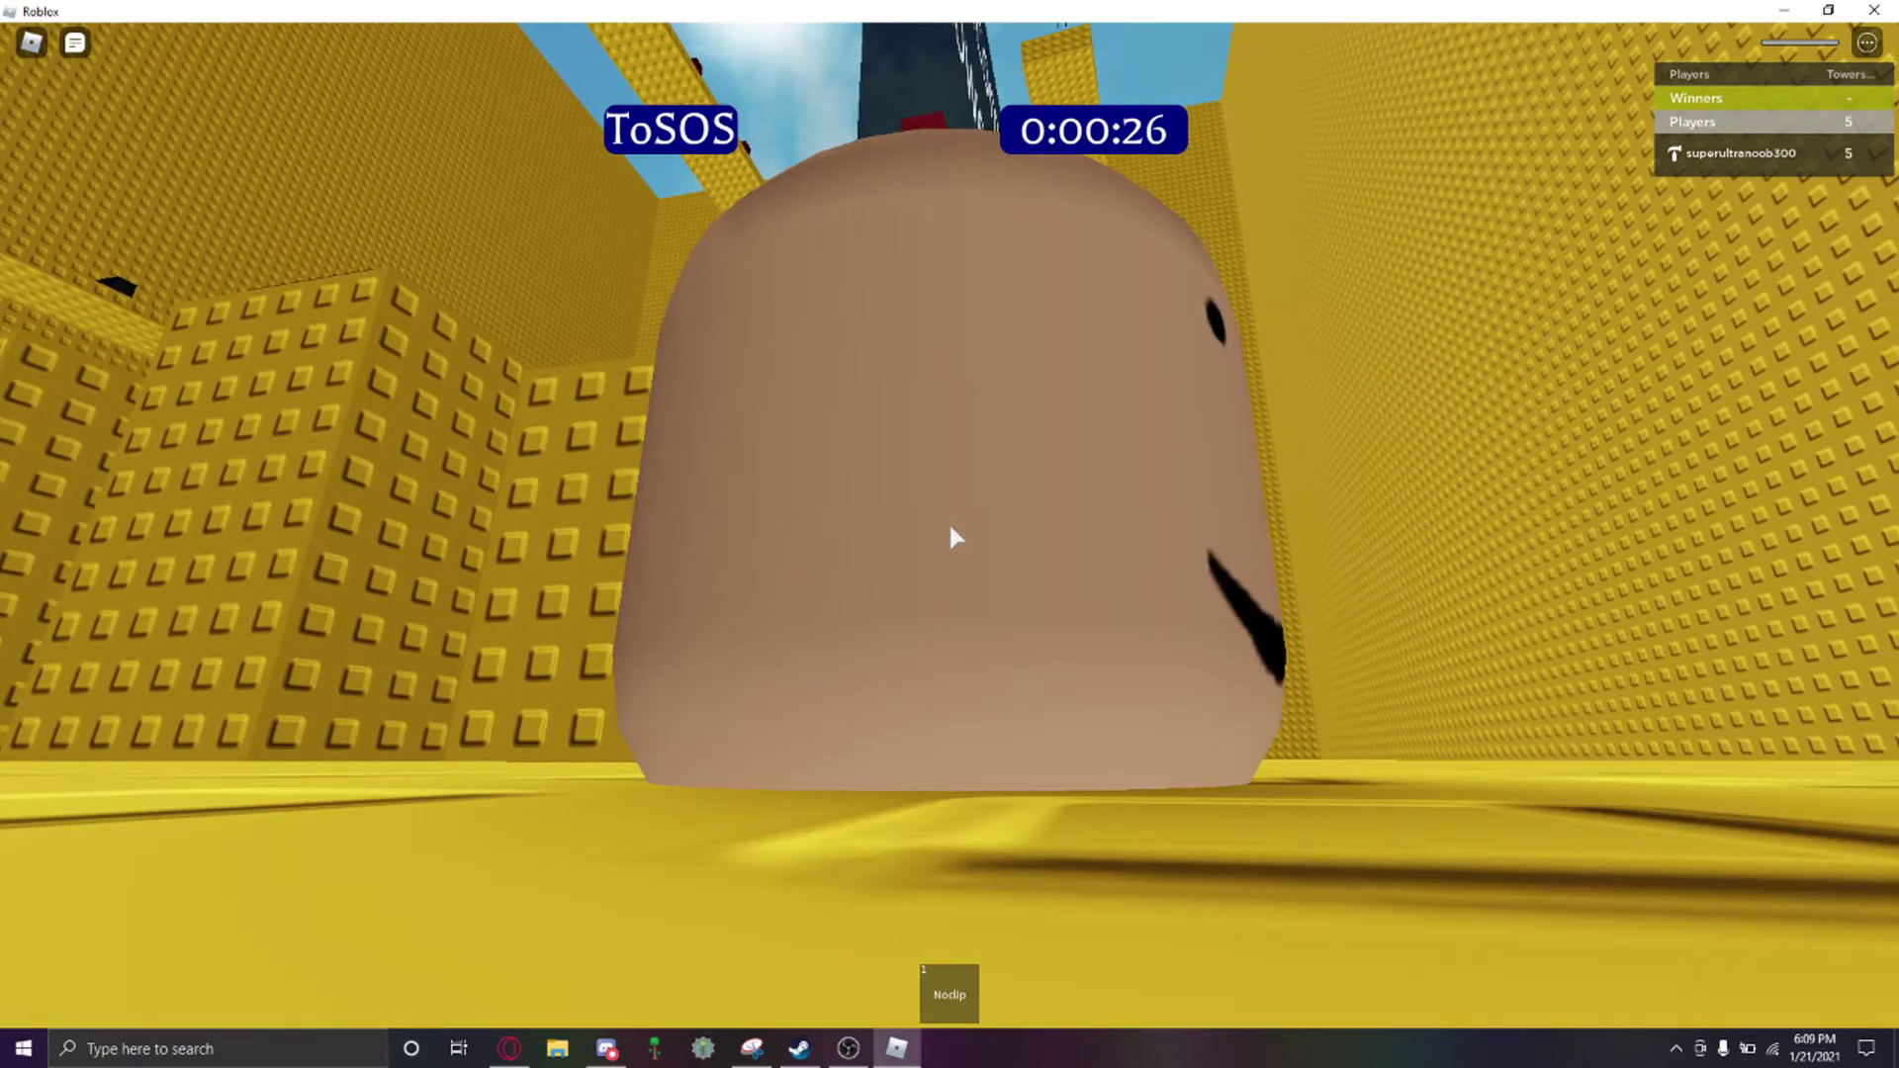
Step: Return to the Lobby and noclip through its walls toward the Advanced Towers portals
key("w")
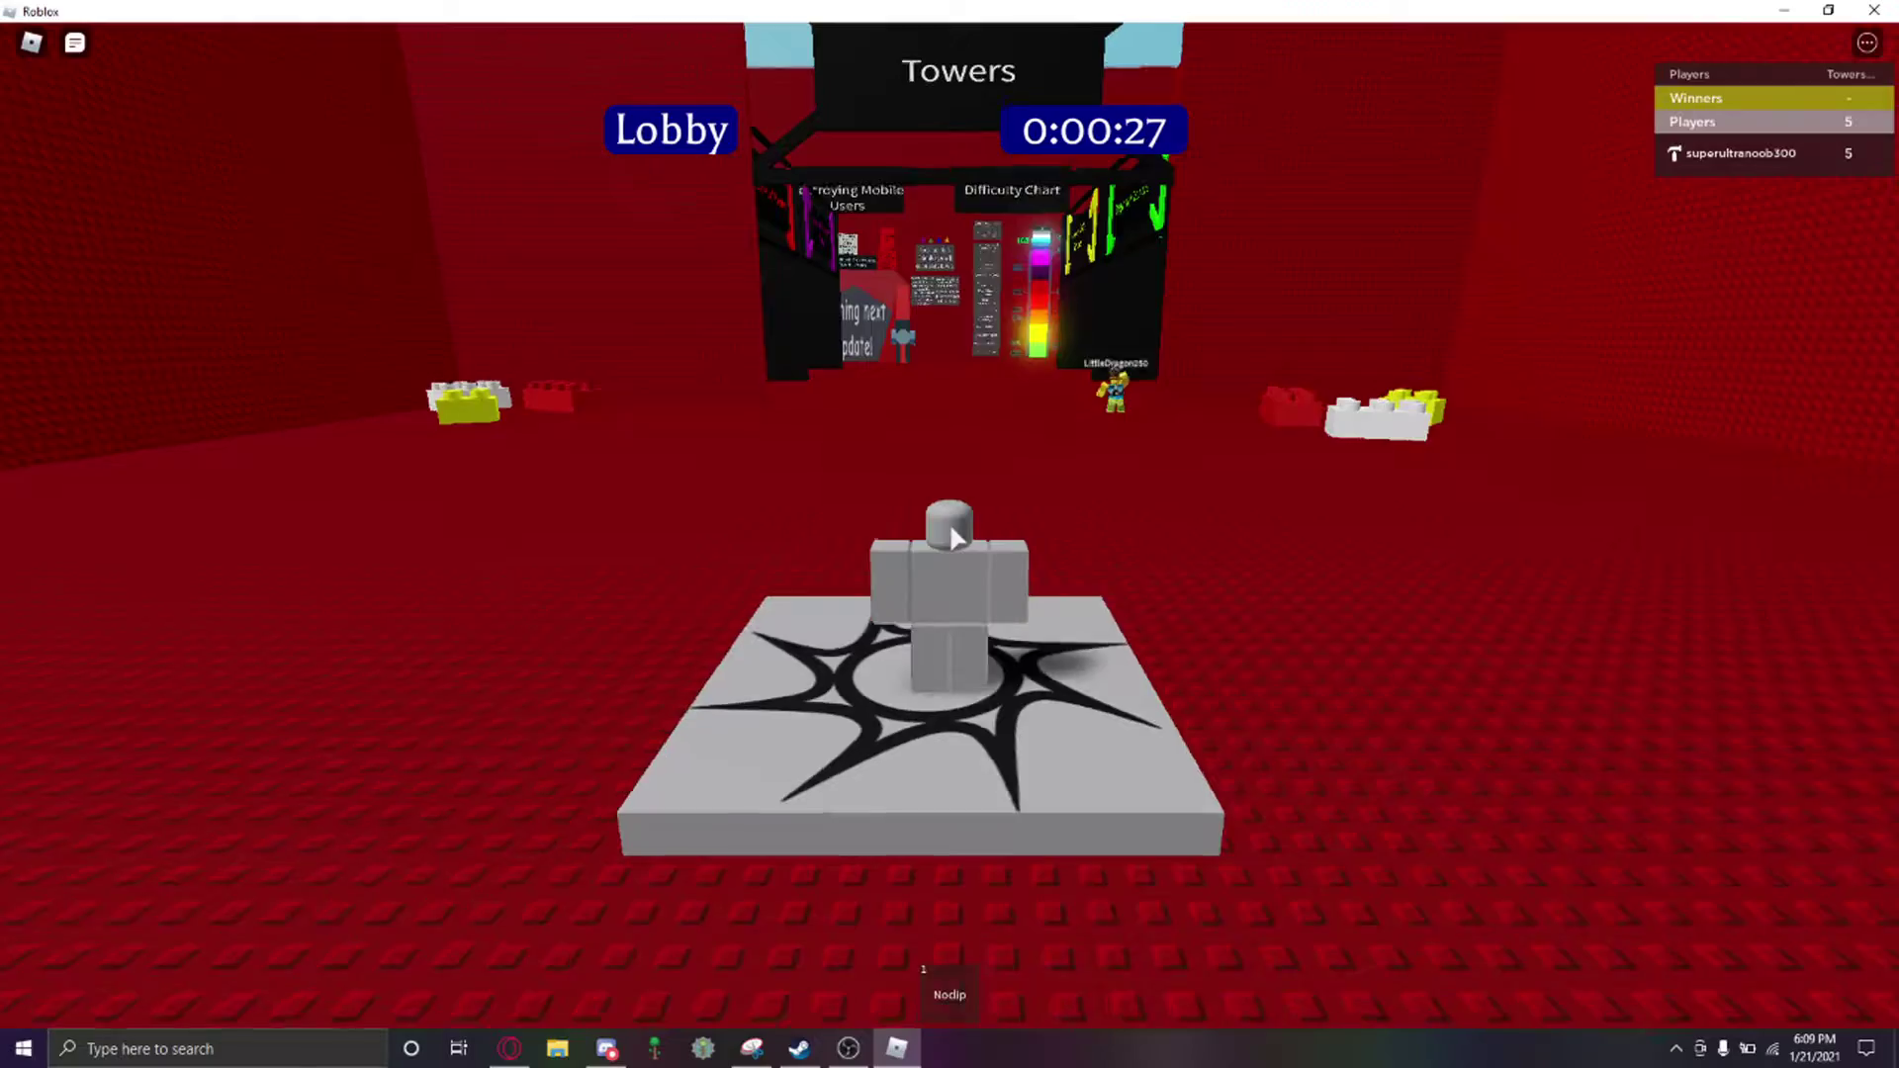
key("w")
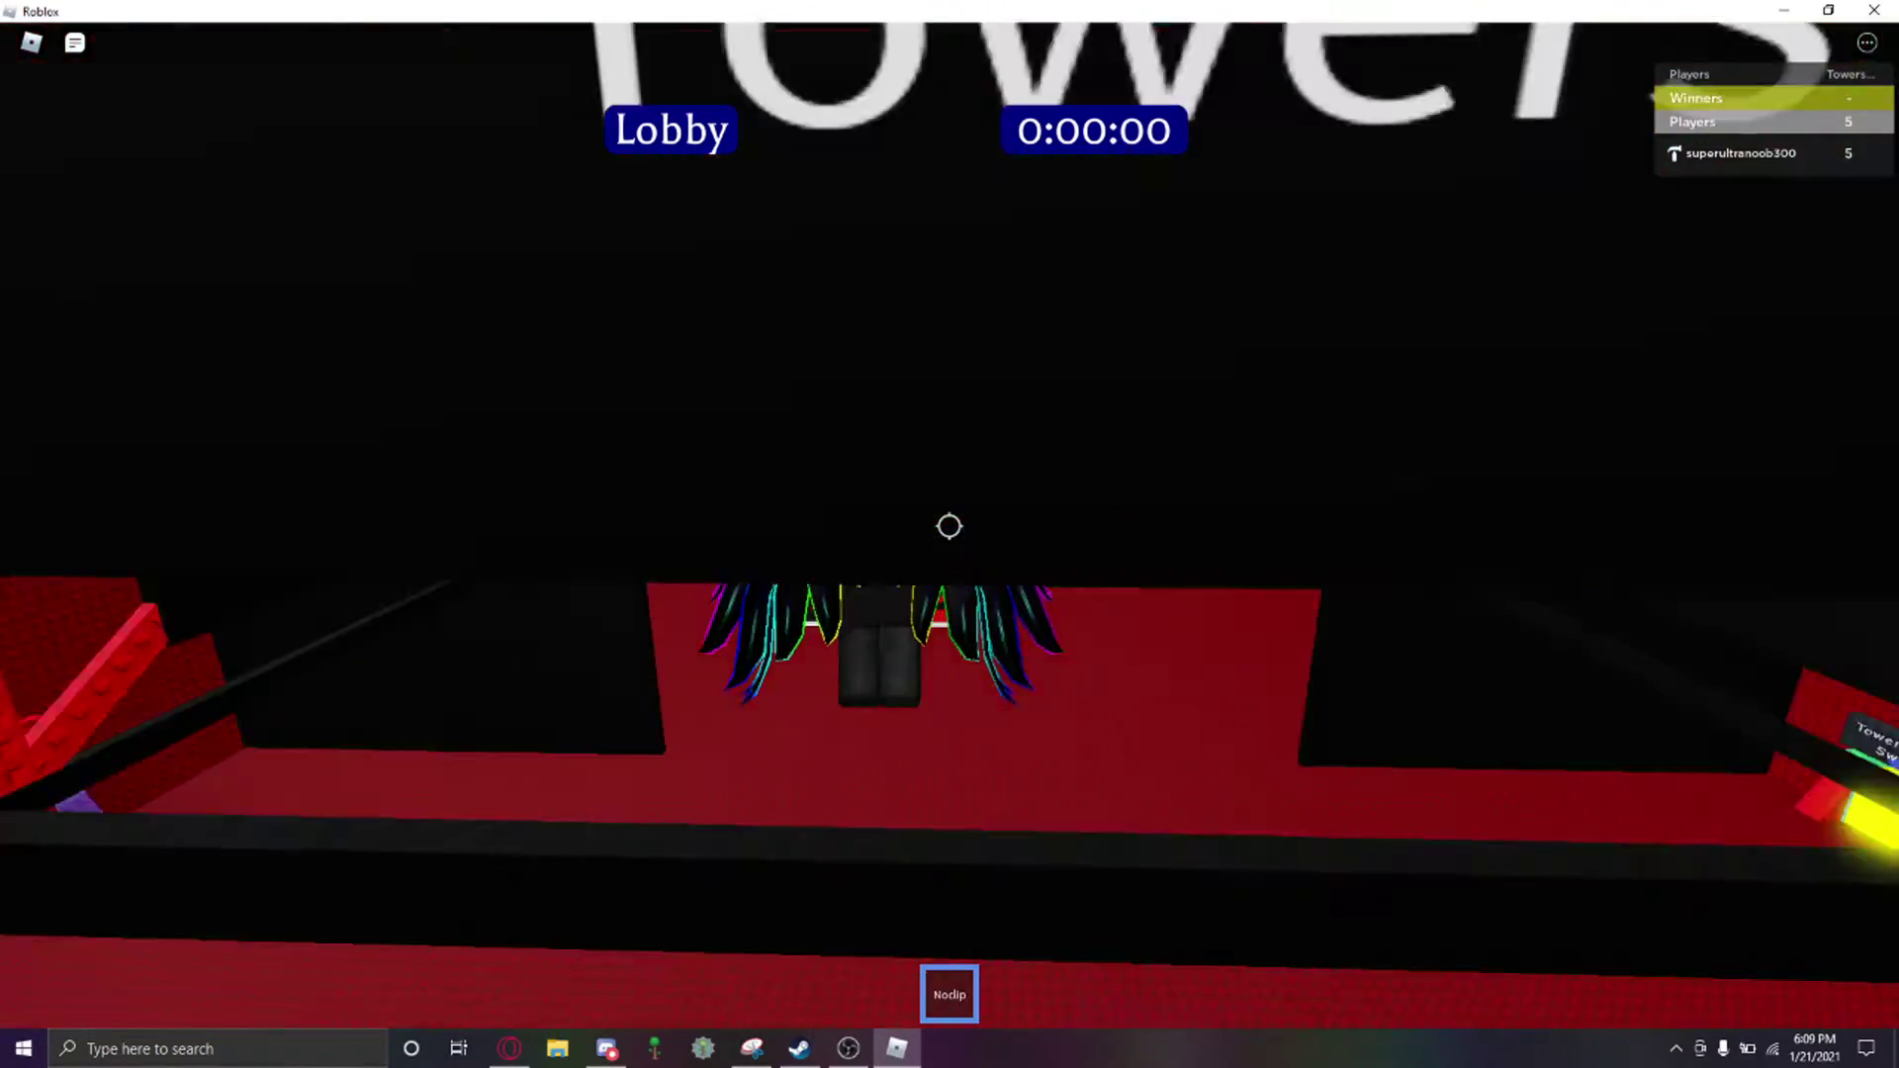
key("w")
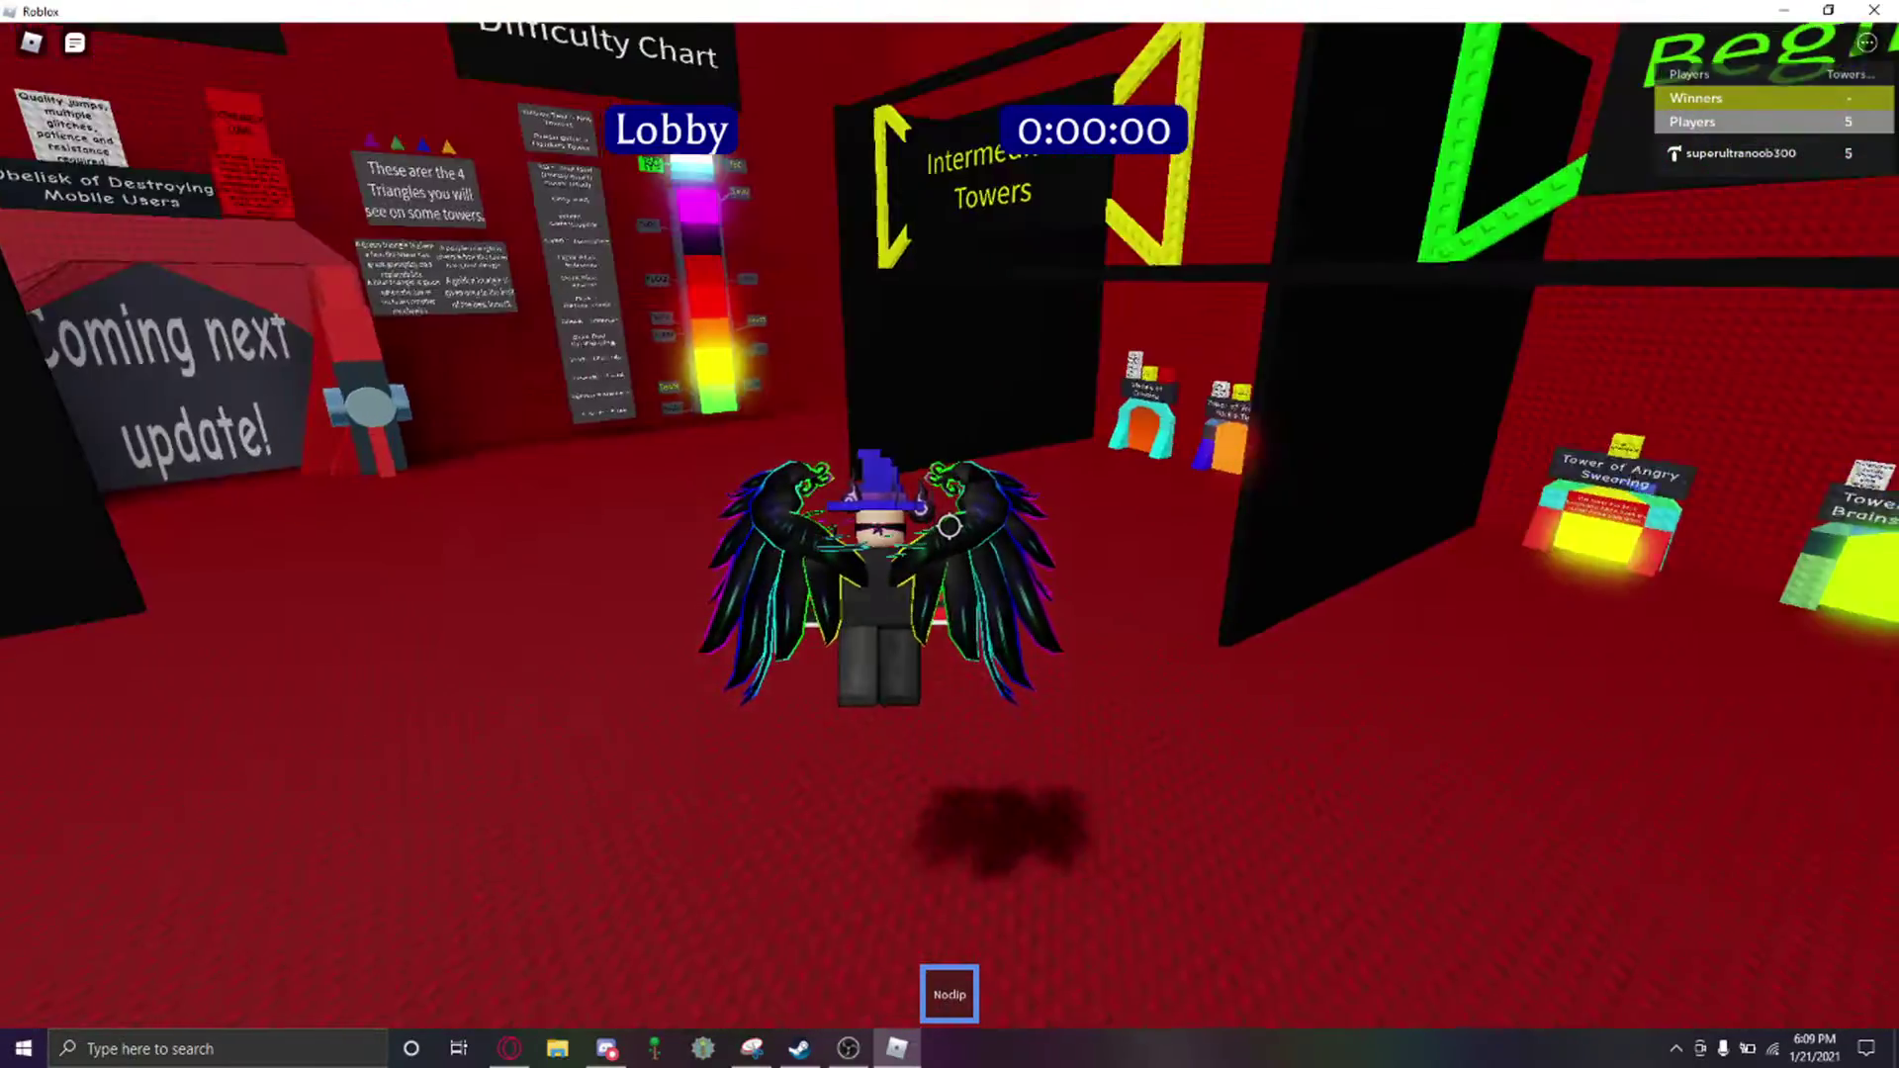
key("w")
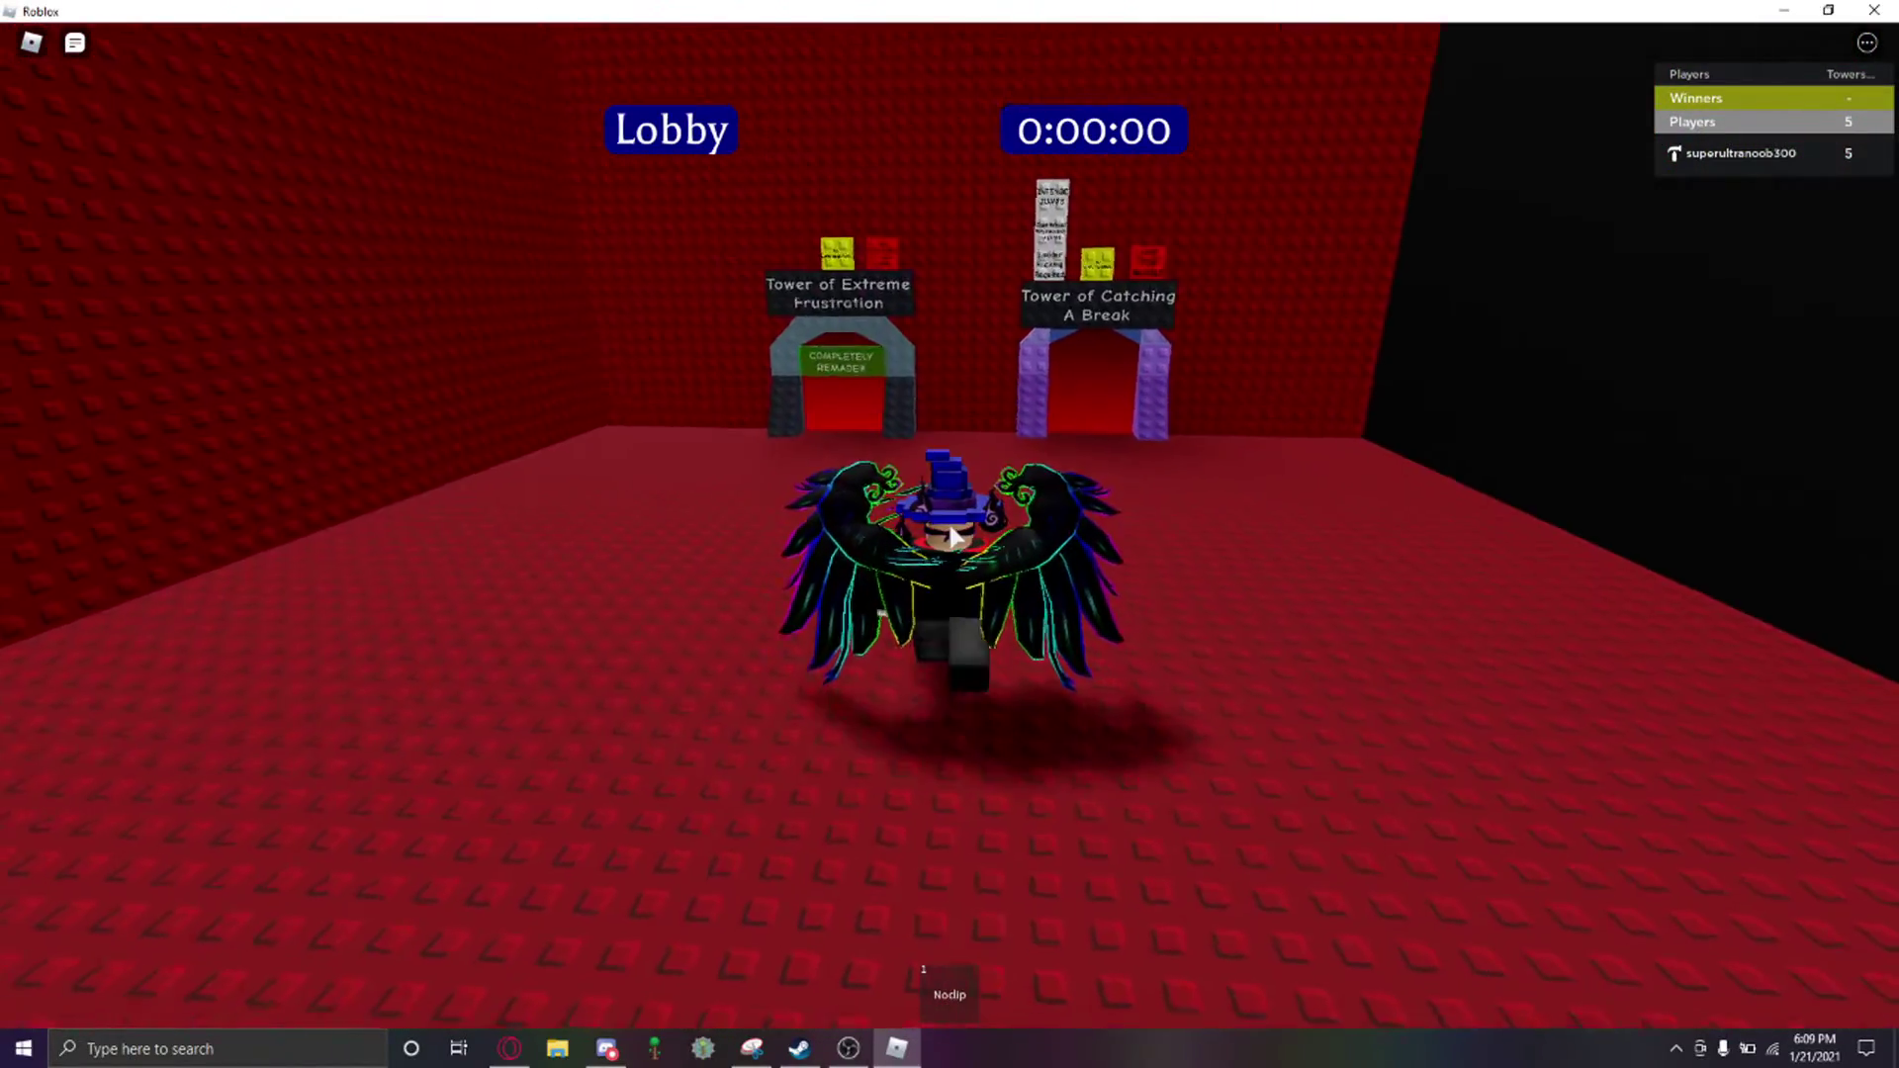
Step: Look toward the Beginner/Intermediate Towers signs and the Tower of Extreme Frustration portal
right_click(957, 534)
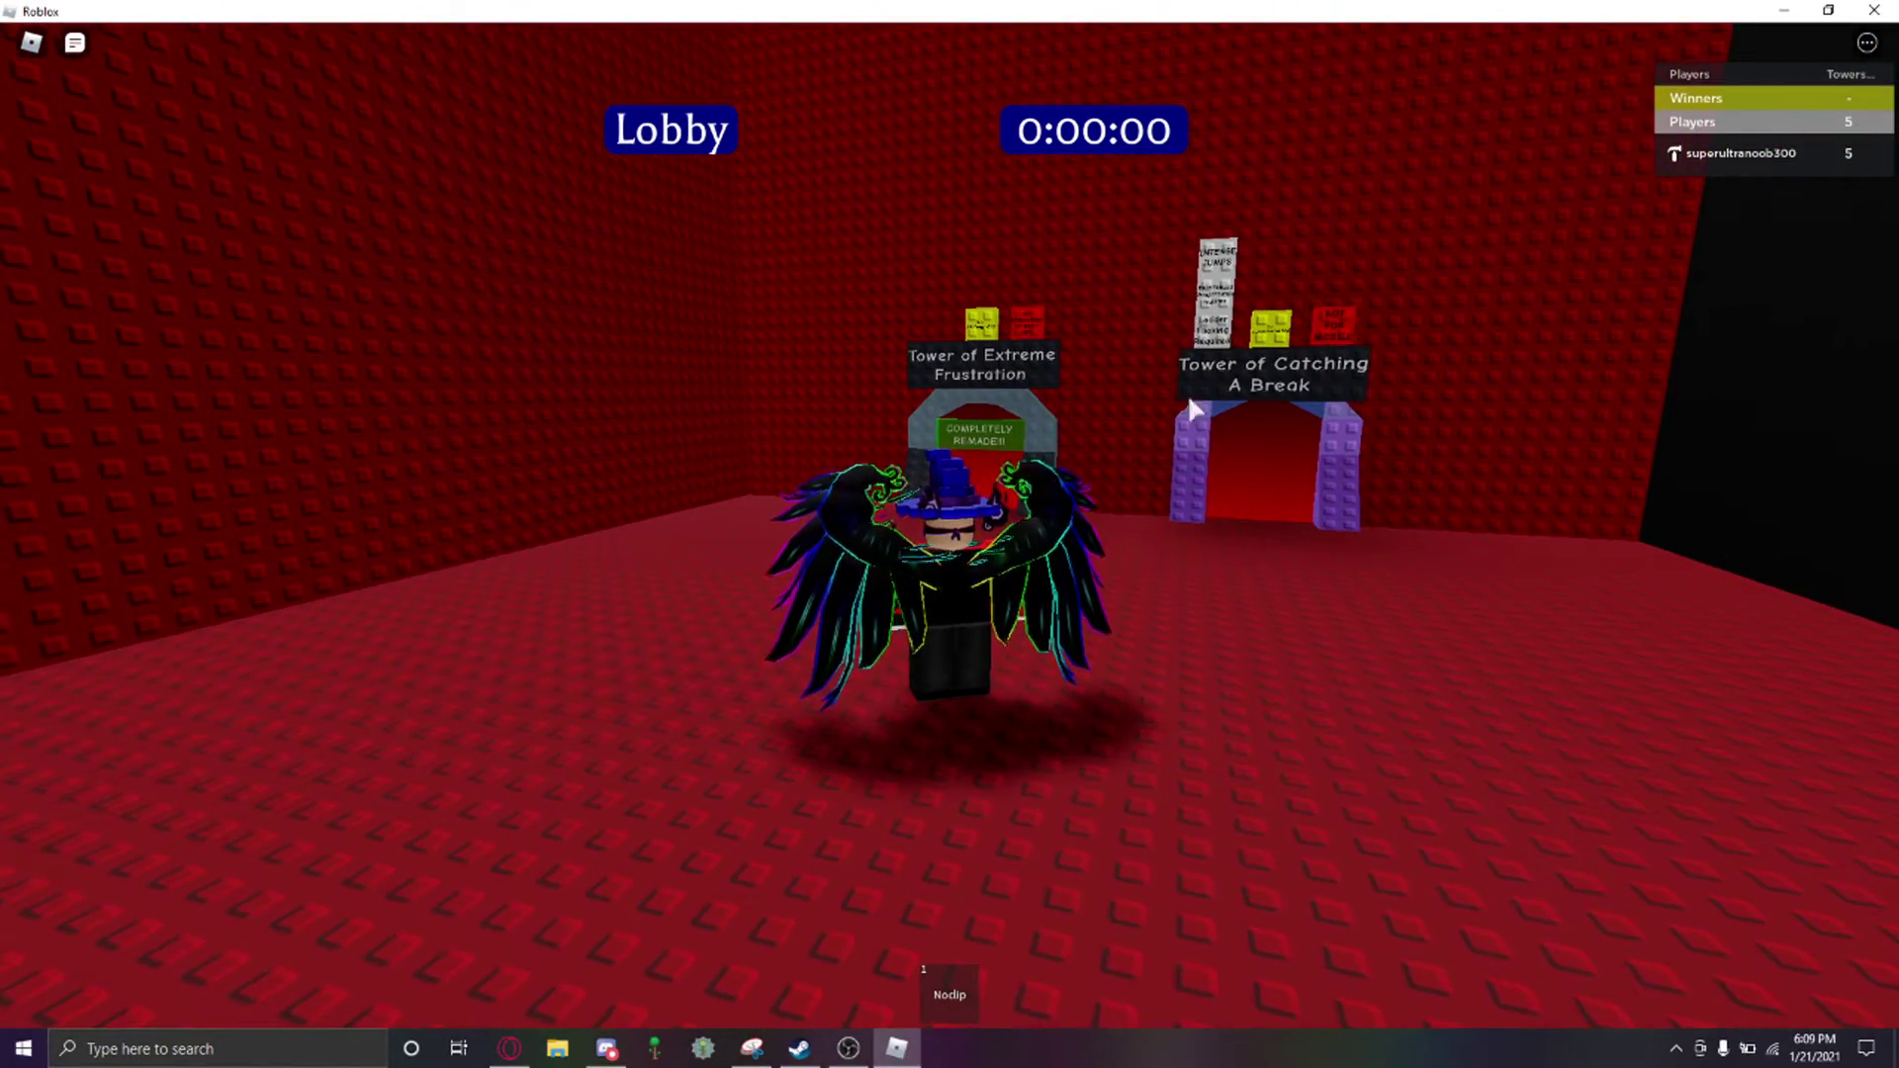
left_click_drag(1187, 394, 1302, 388)
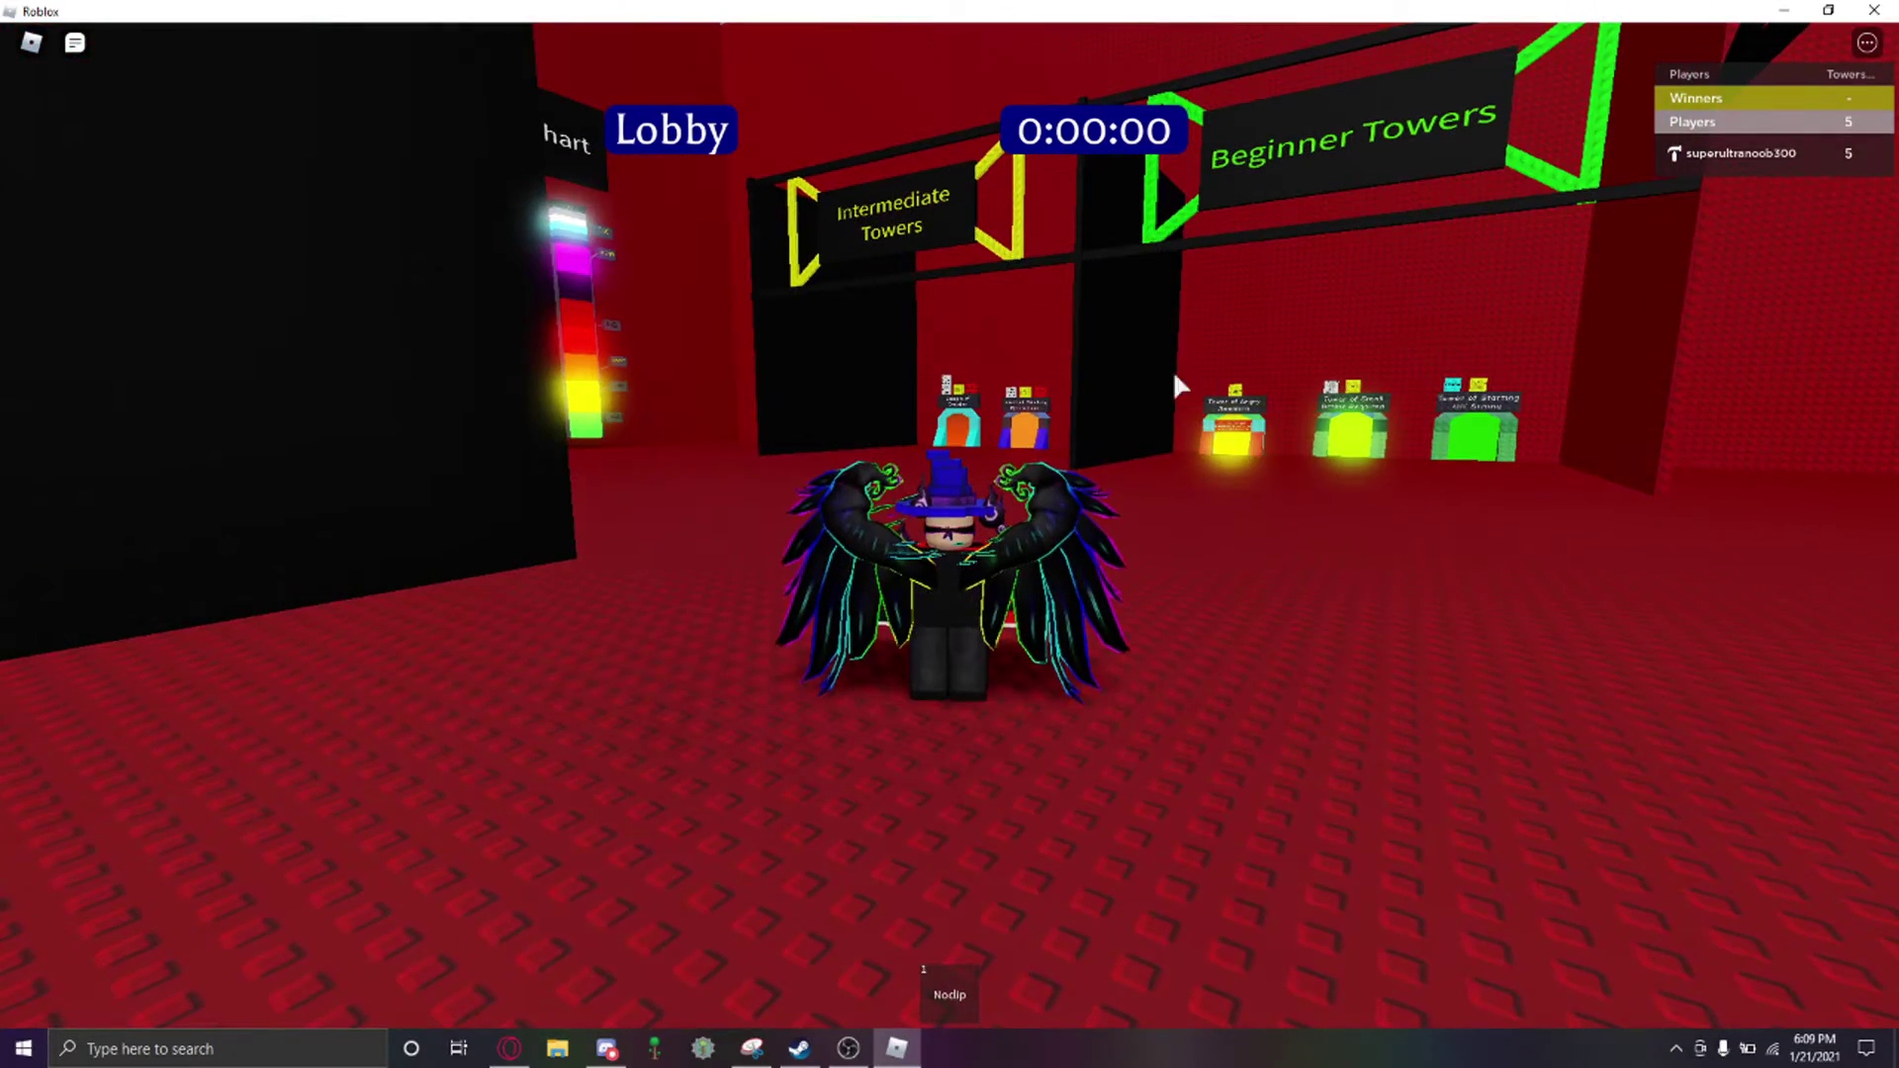
left_click_drag(1173, 369, 1069, 465)
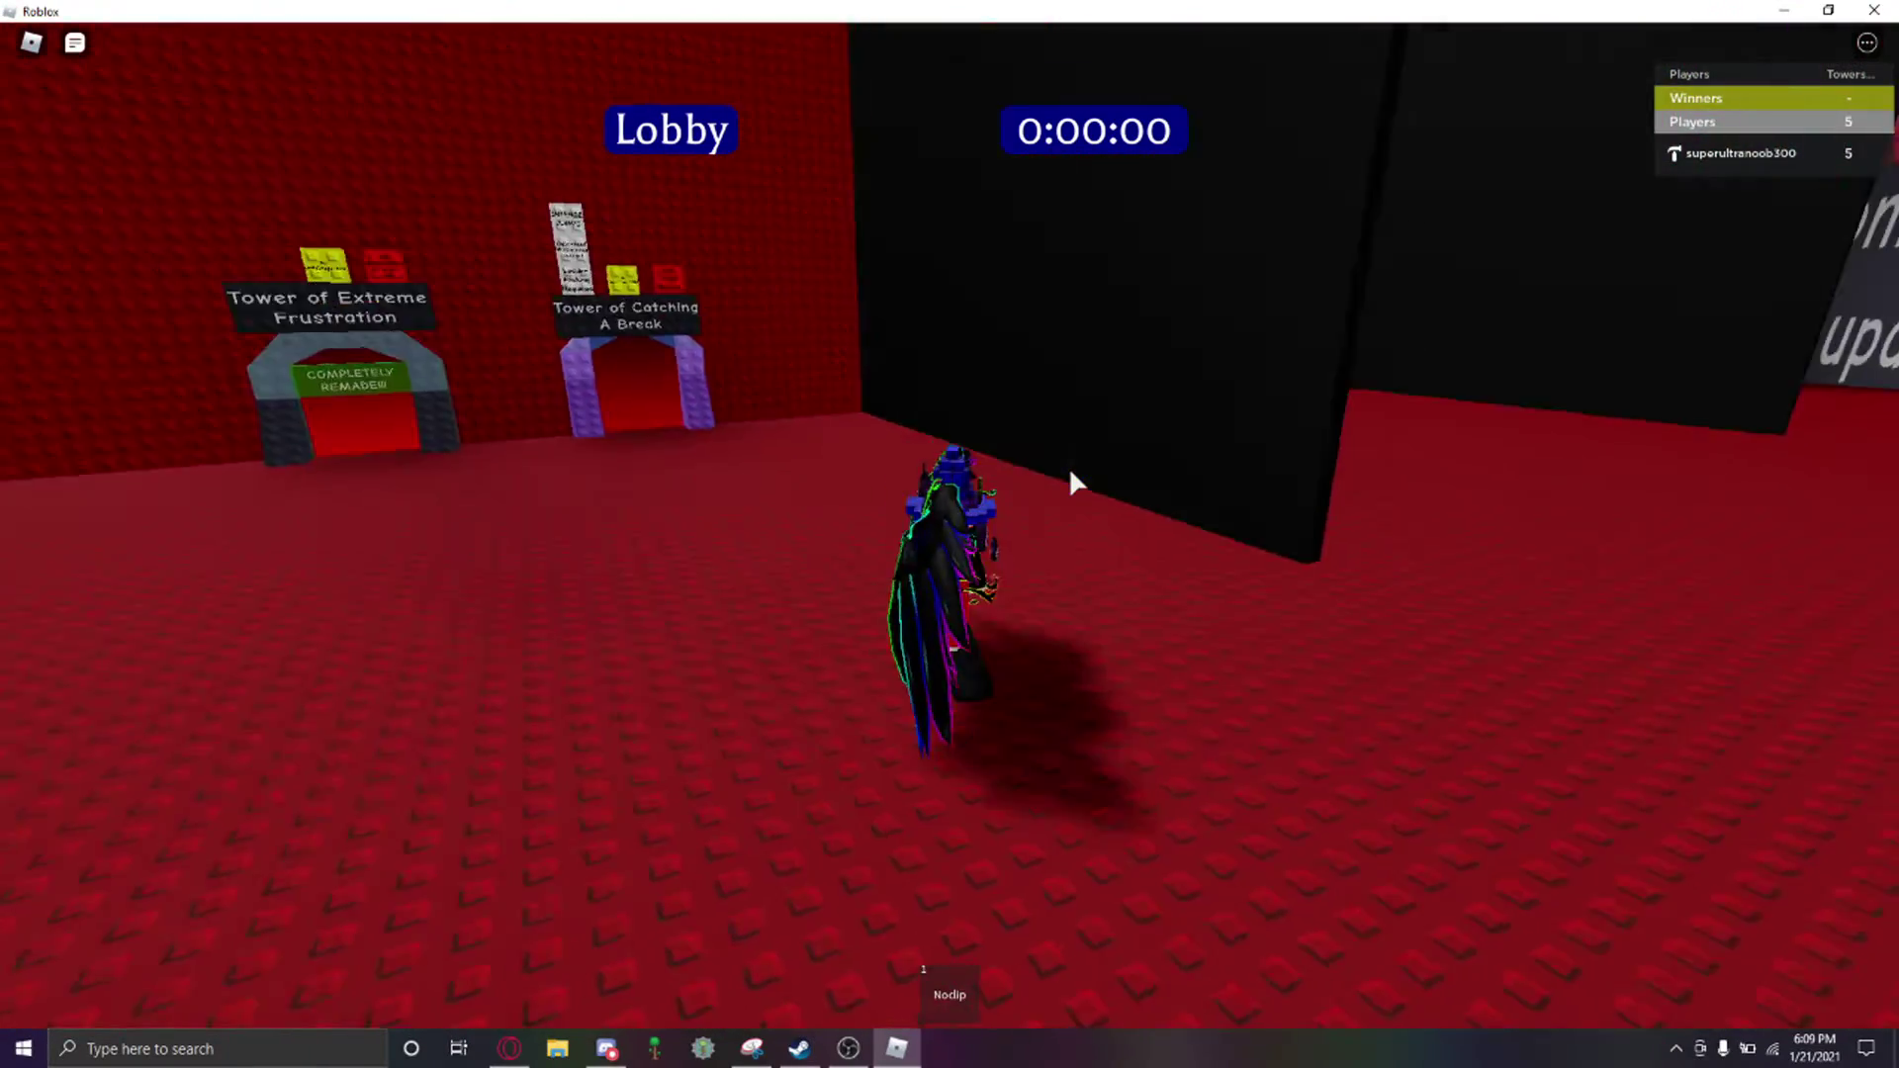
key("s")
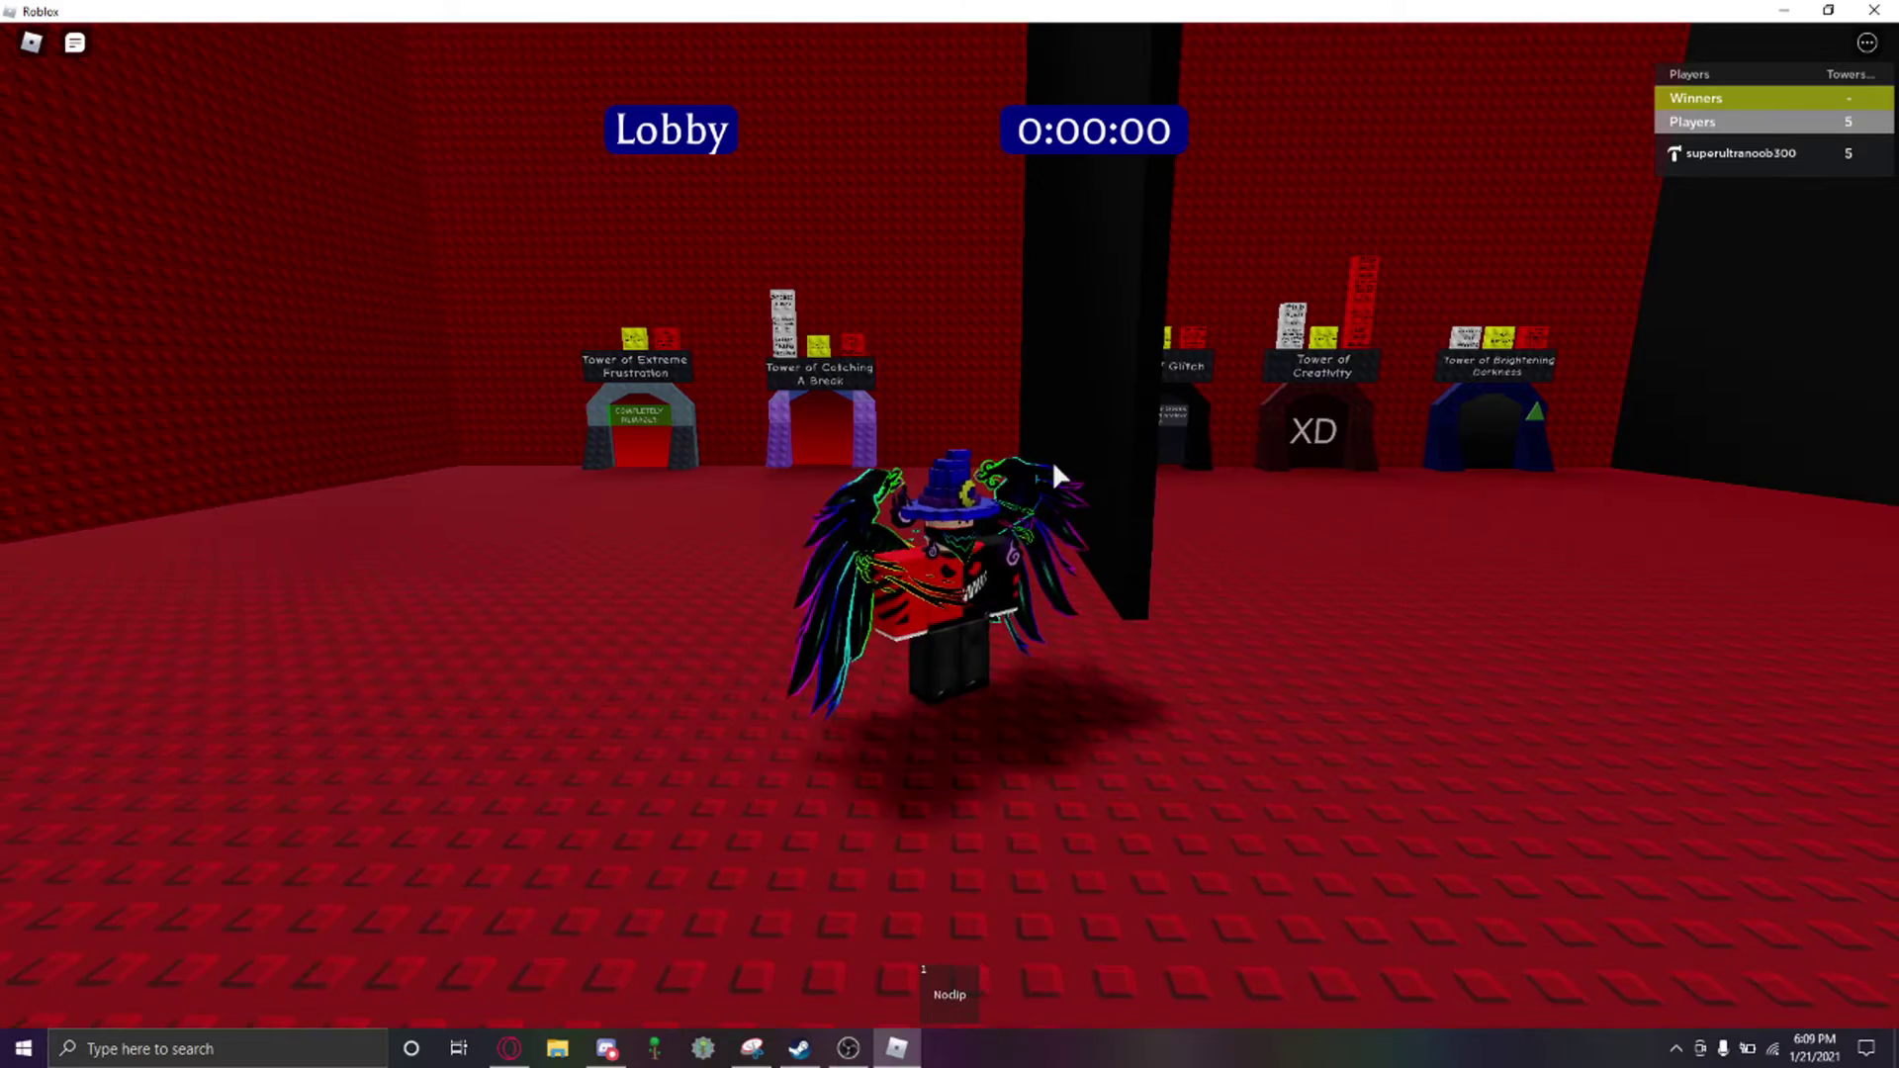
left_click_drag(1052, 459, 914, 293)
mouse_move(862, 450)
left_mouse_down()
mouse_move(887, 366)
mouse_move(1051, 390)
mouse_move(1097, 287)
left_mouse_up()
Step: Noclip along the black wall to the Tower of Brightening Darkness portal
key("w")
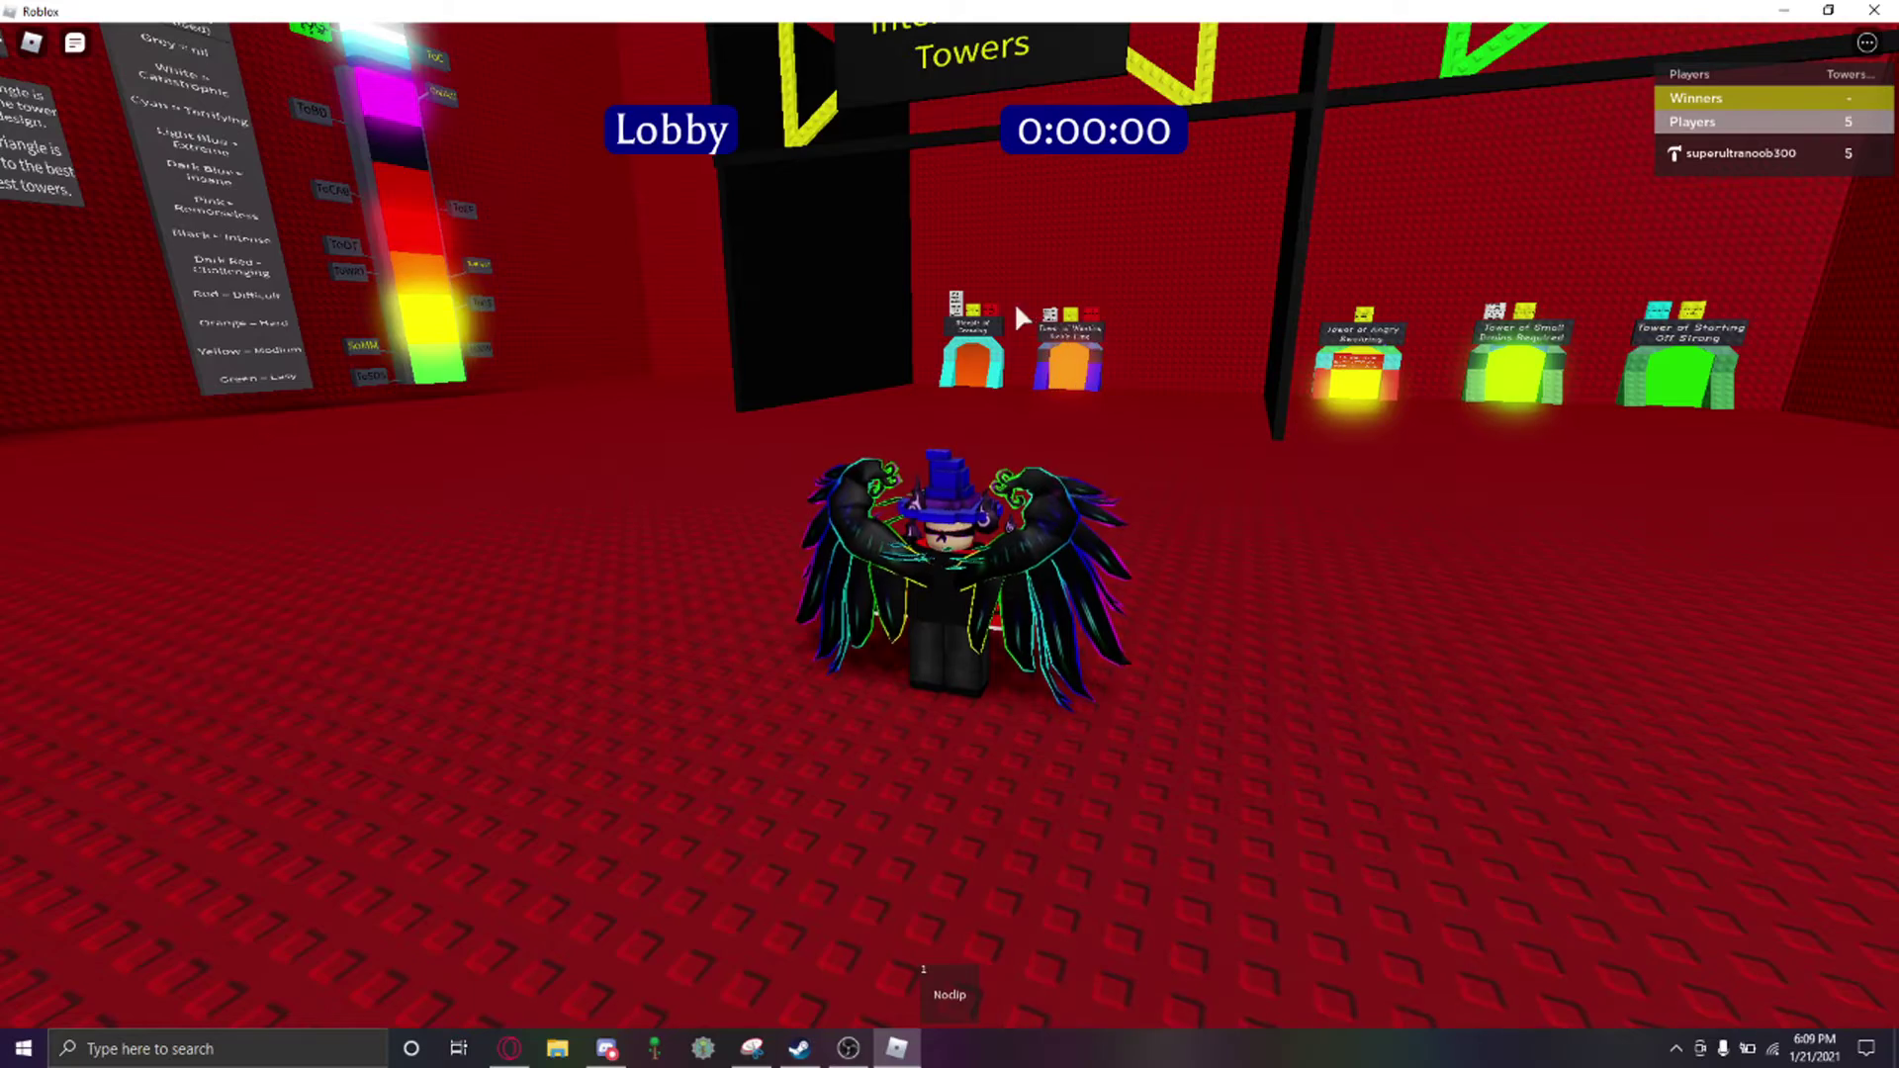
key("w")
right_click(1130, 377)
key("1")
key("w")
left_click_drag(1131, 392, 1130, 378)
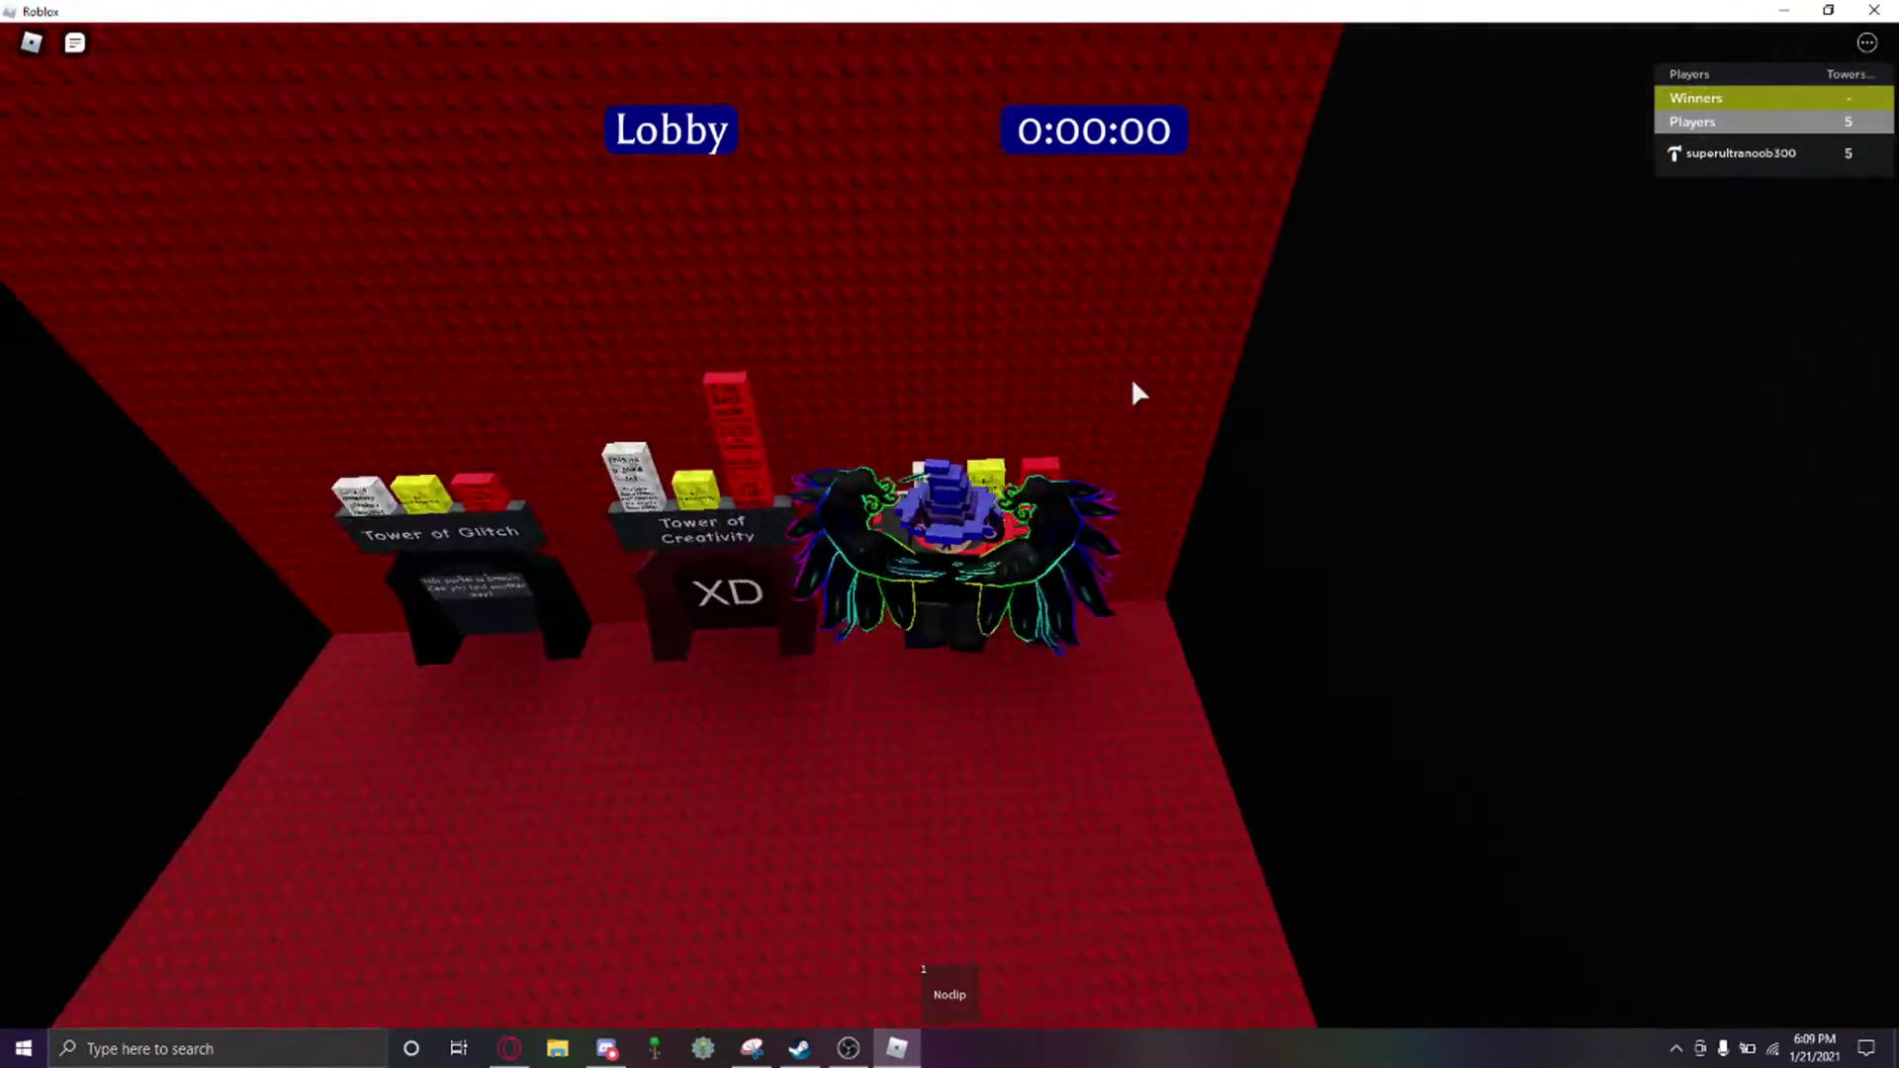
Step: Enter the Tower of Brightening Darkness and fly through it while looking around
key("w")
key("w")
key("w")
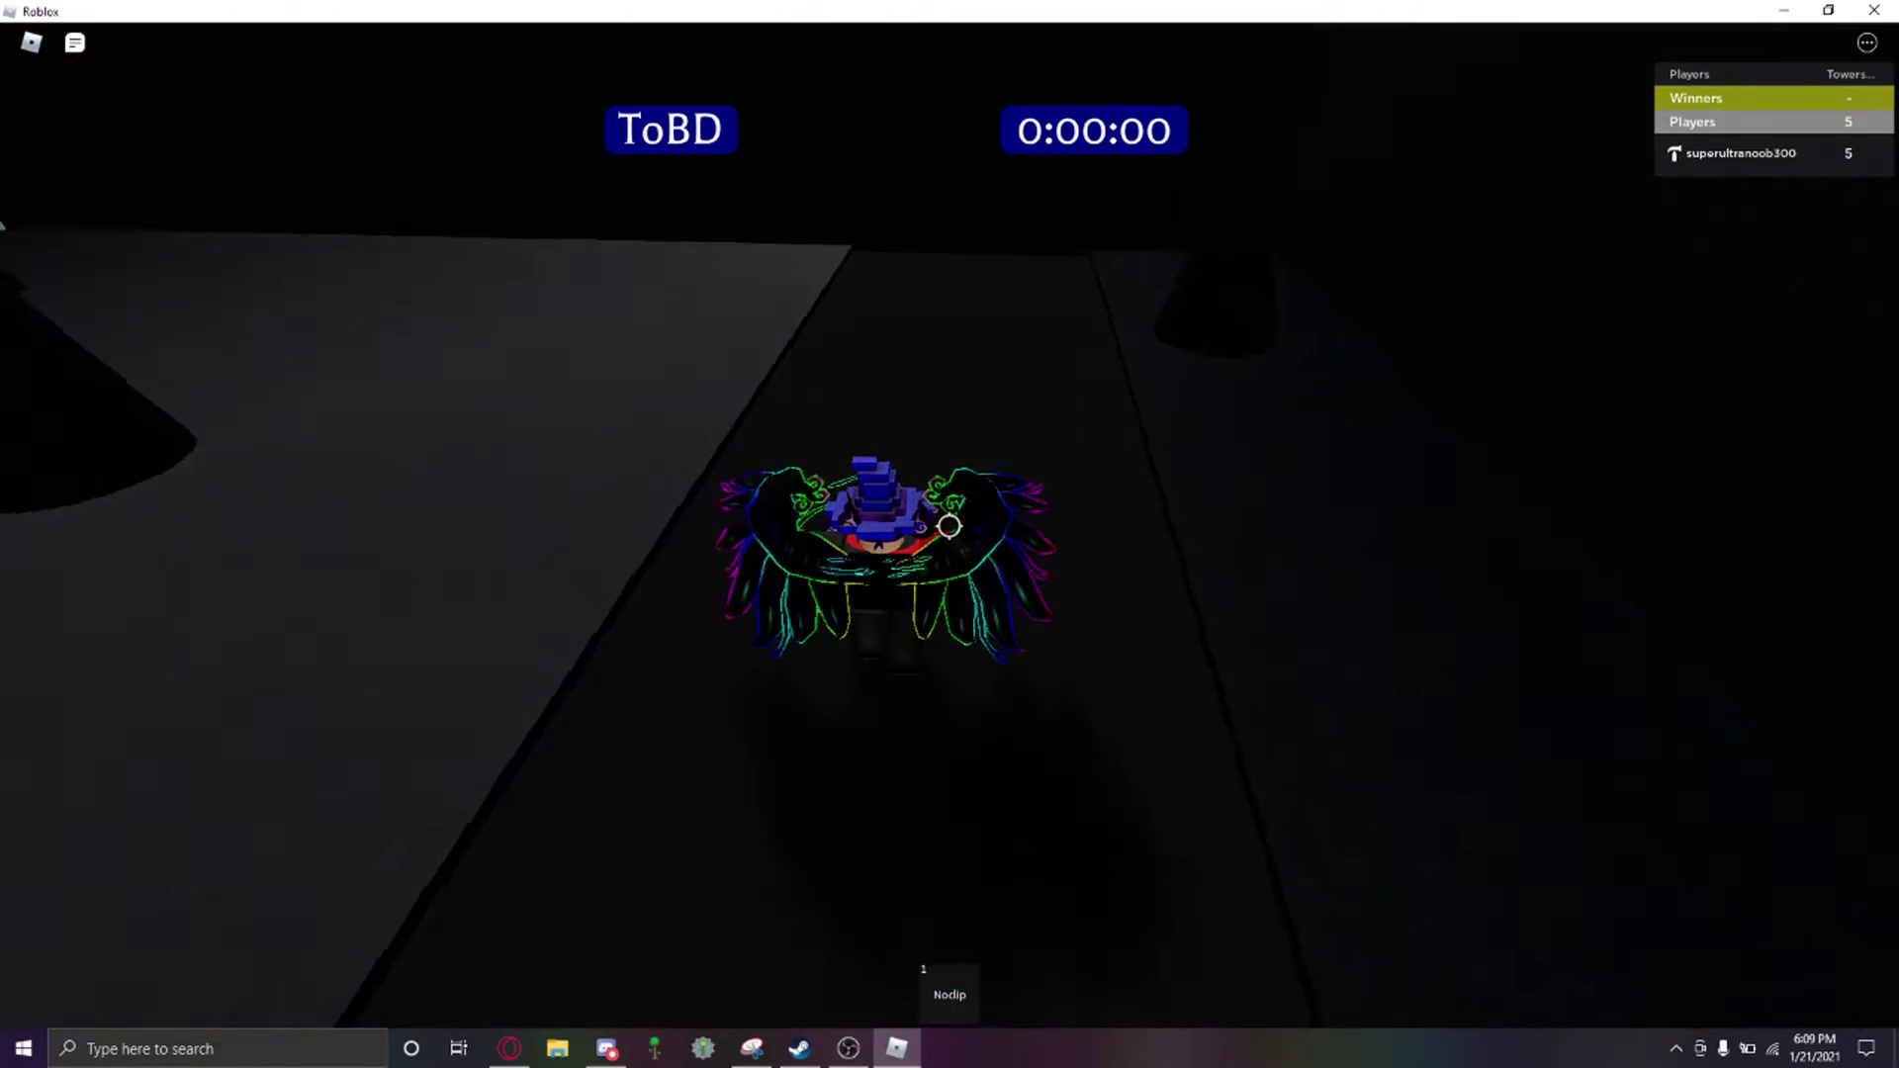
left_click_drag(949, 526, 1038, 526)
key("w")
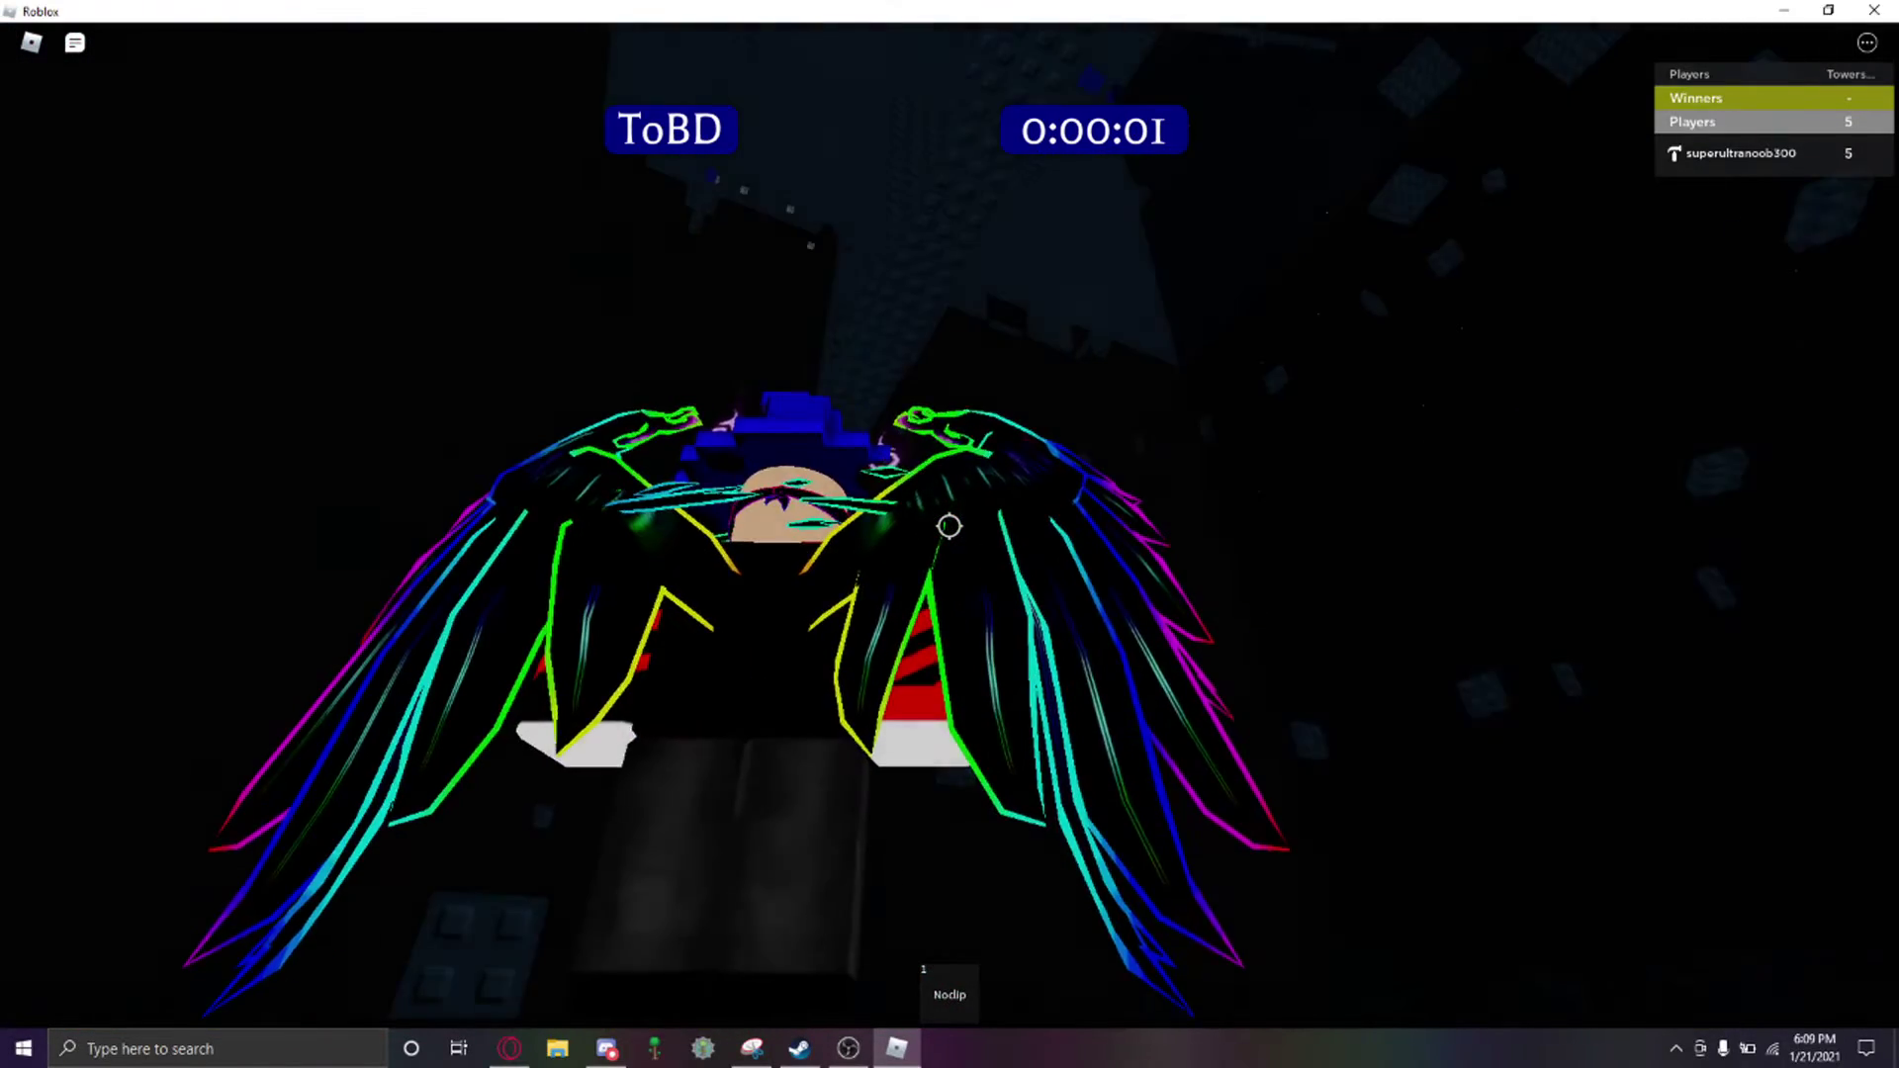
scroll(949, 527, "down", 3)
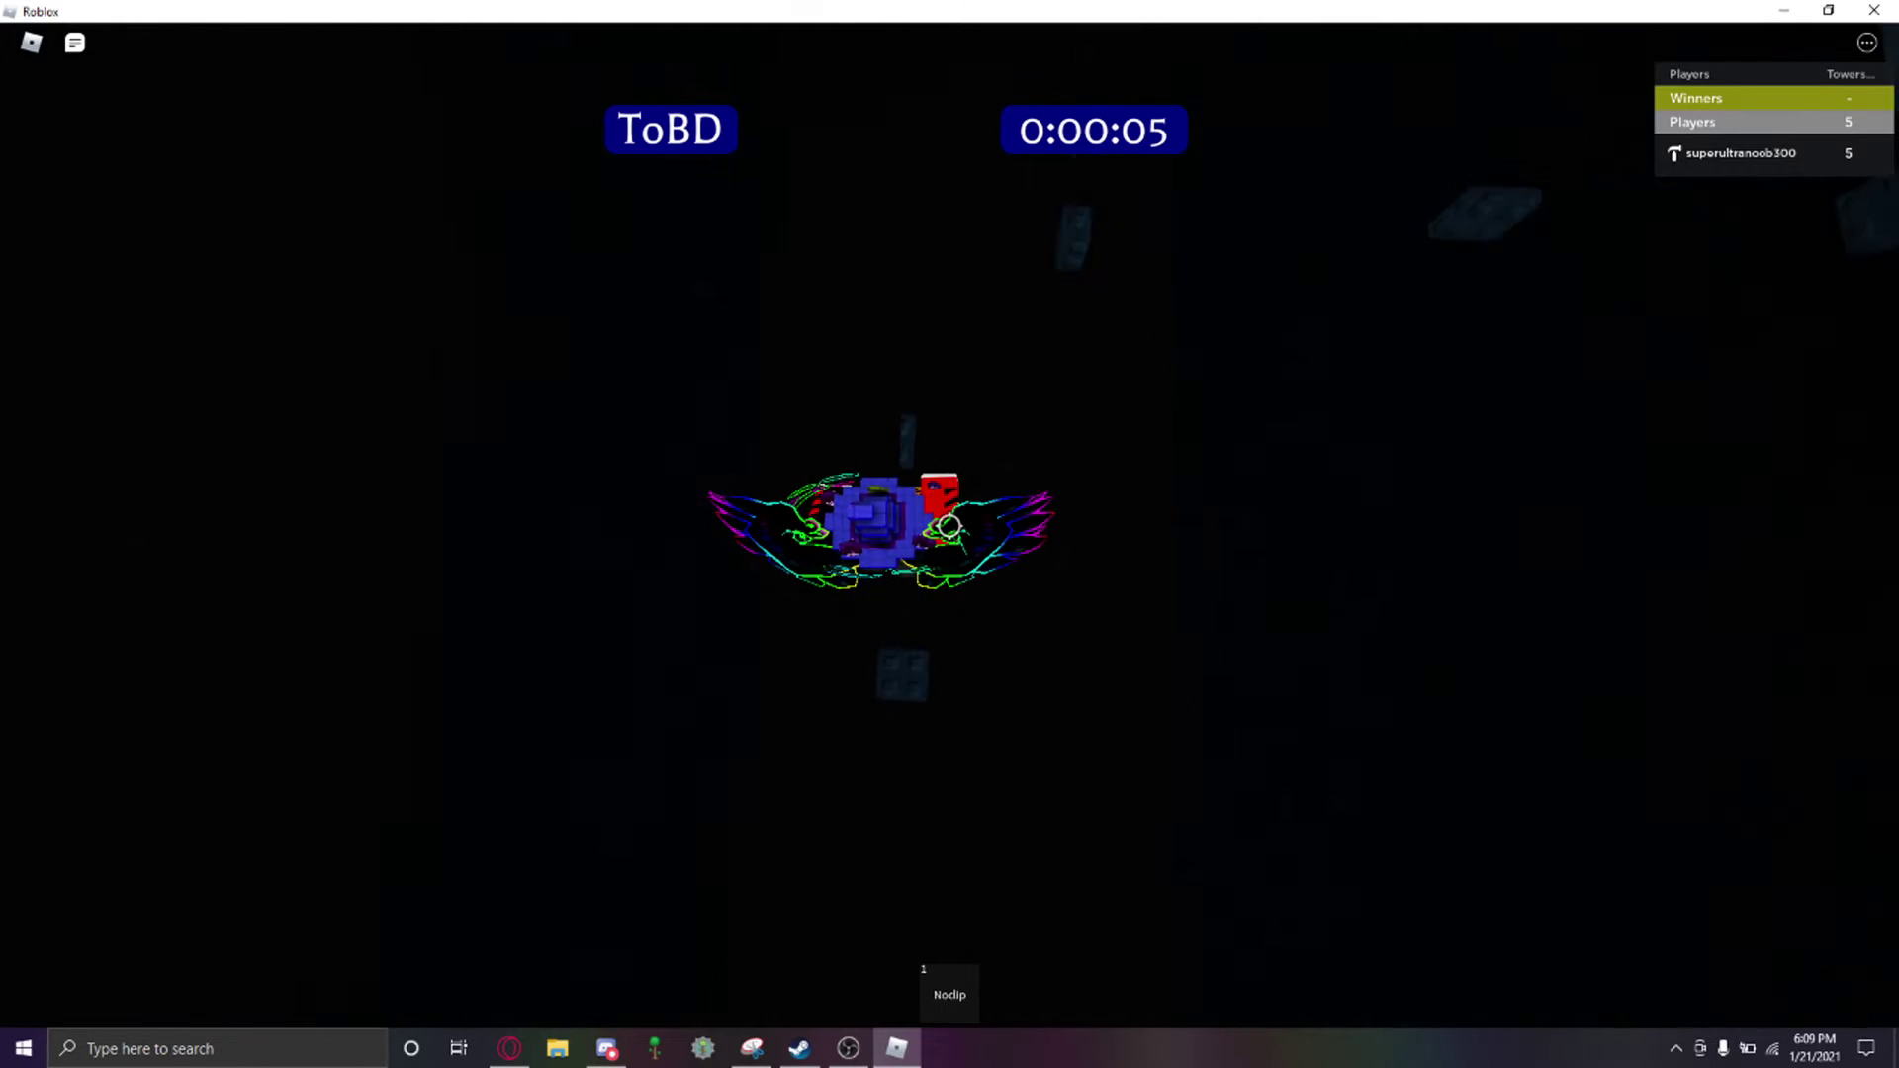
left_click_drag(948, 526, 1038, 526)
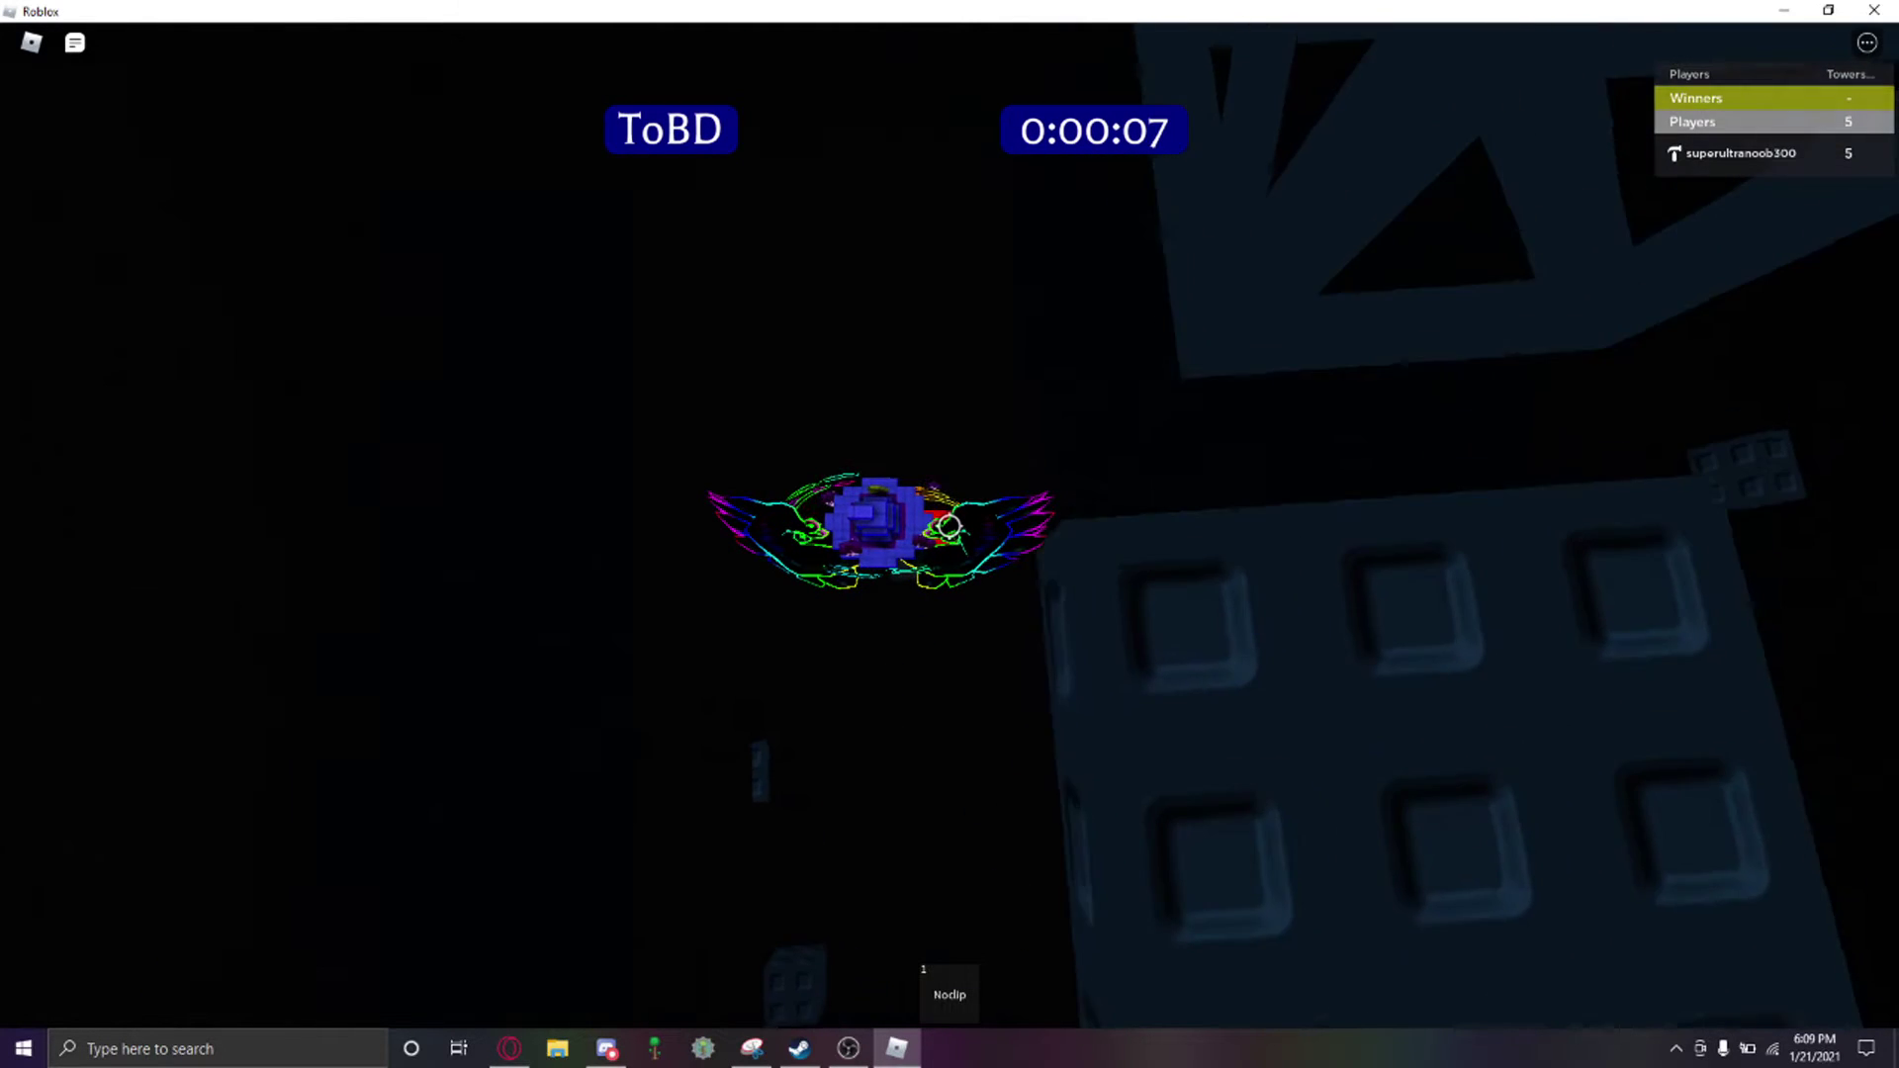
key("w")
key("w")
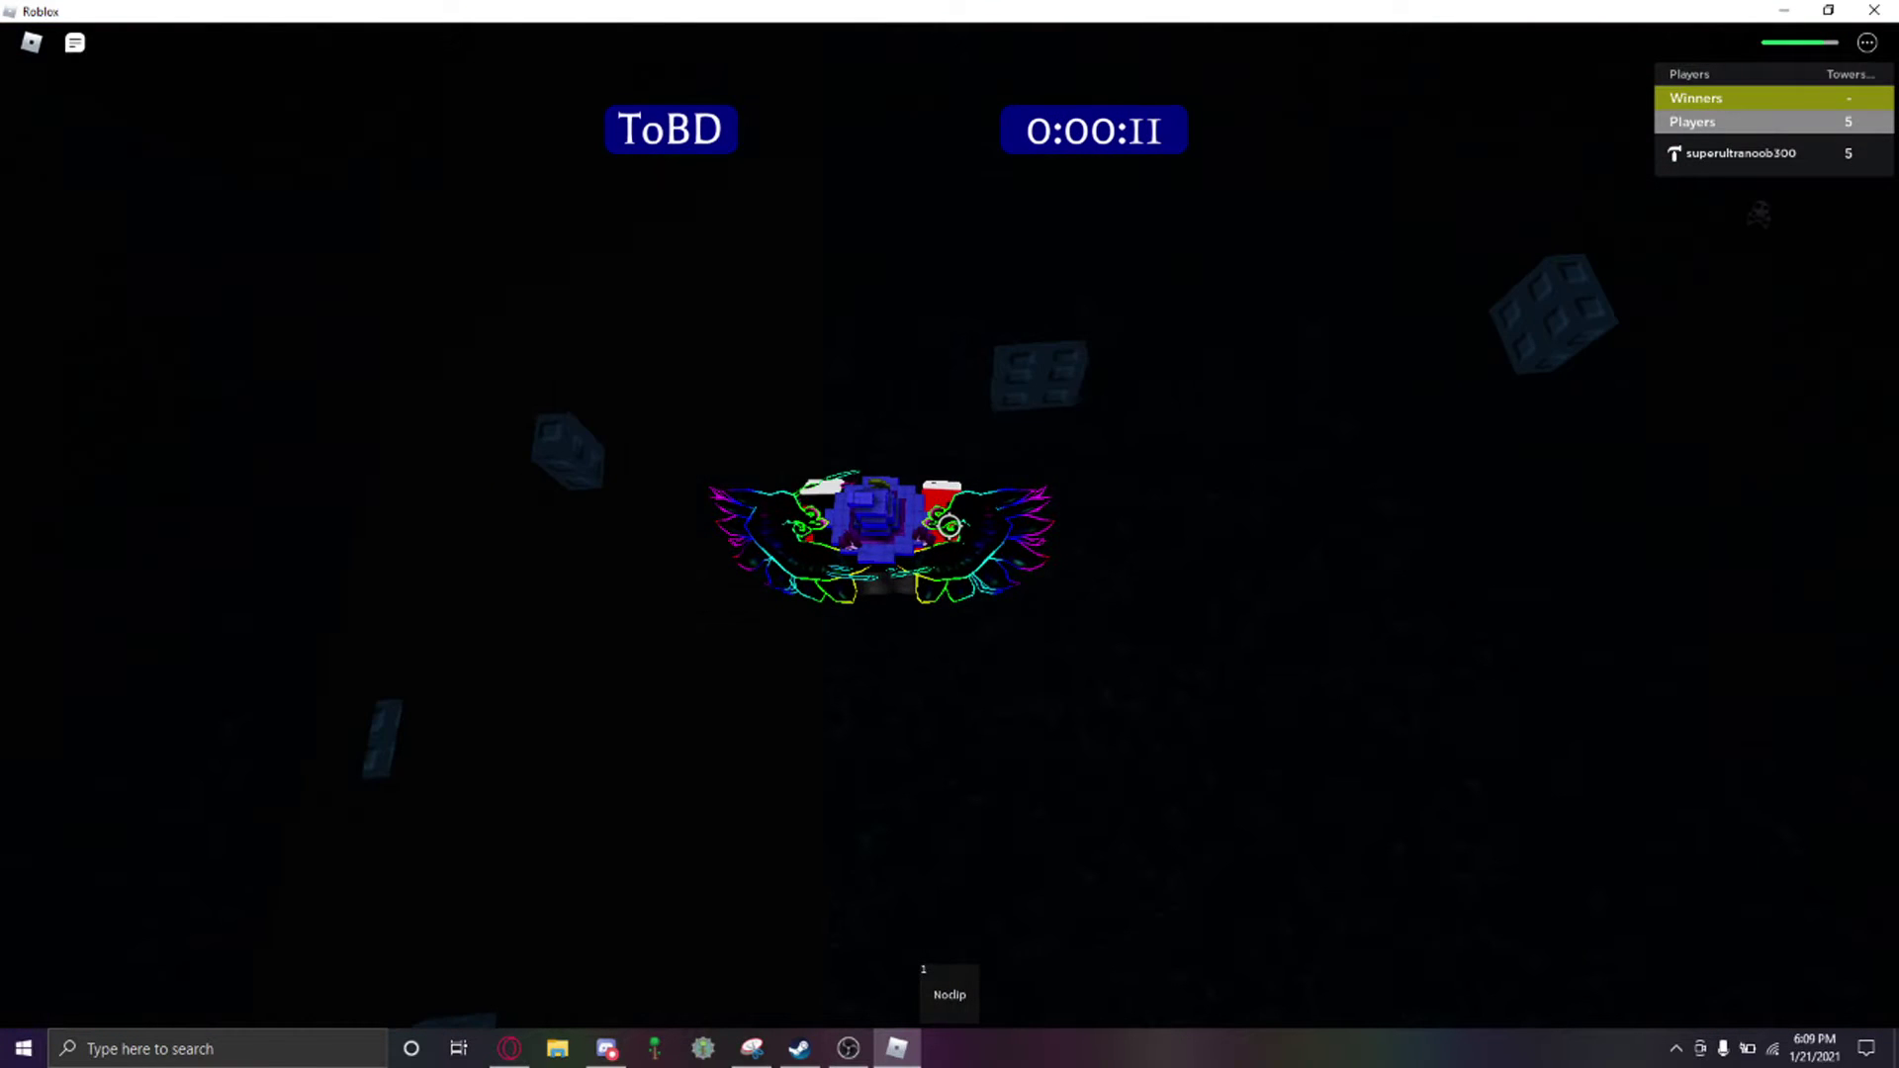
key("w")
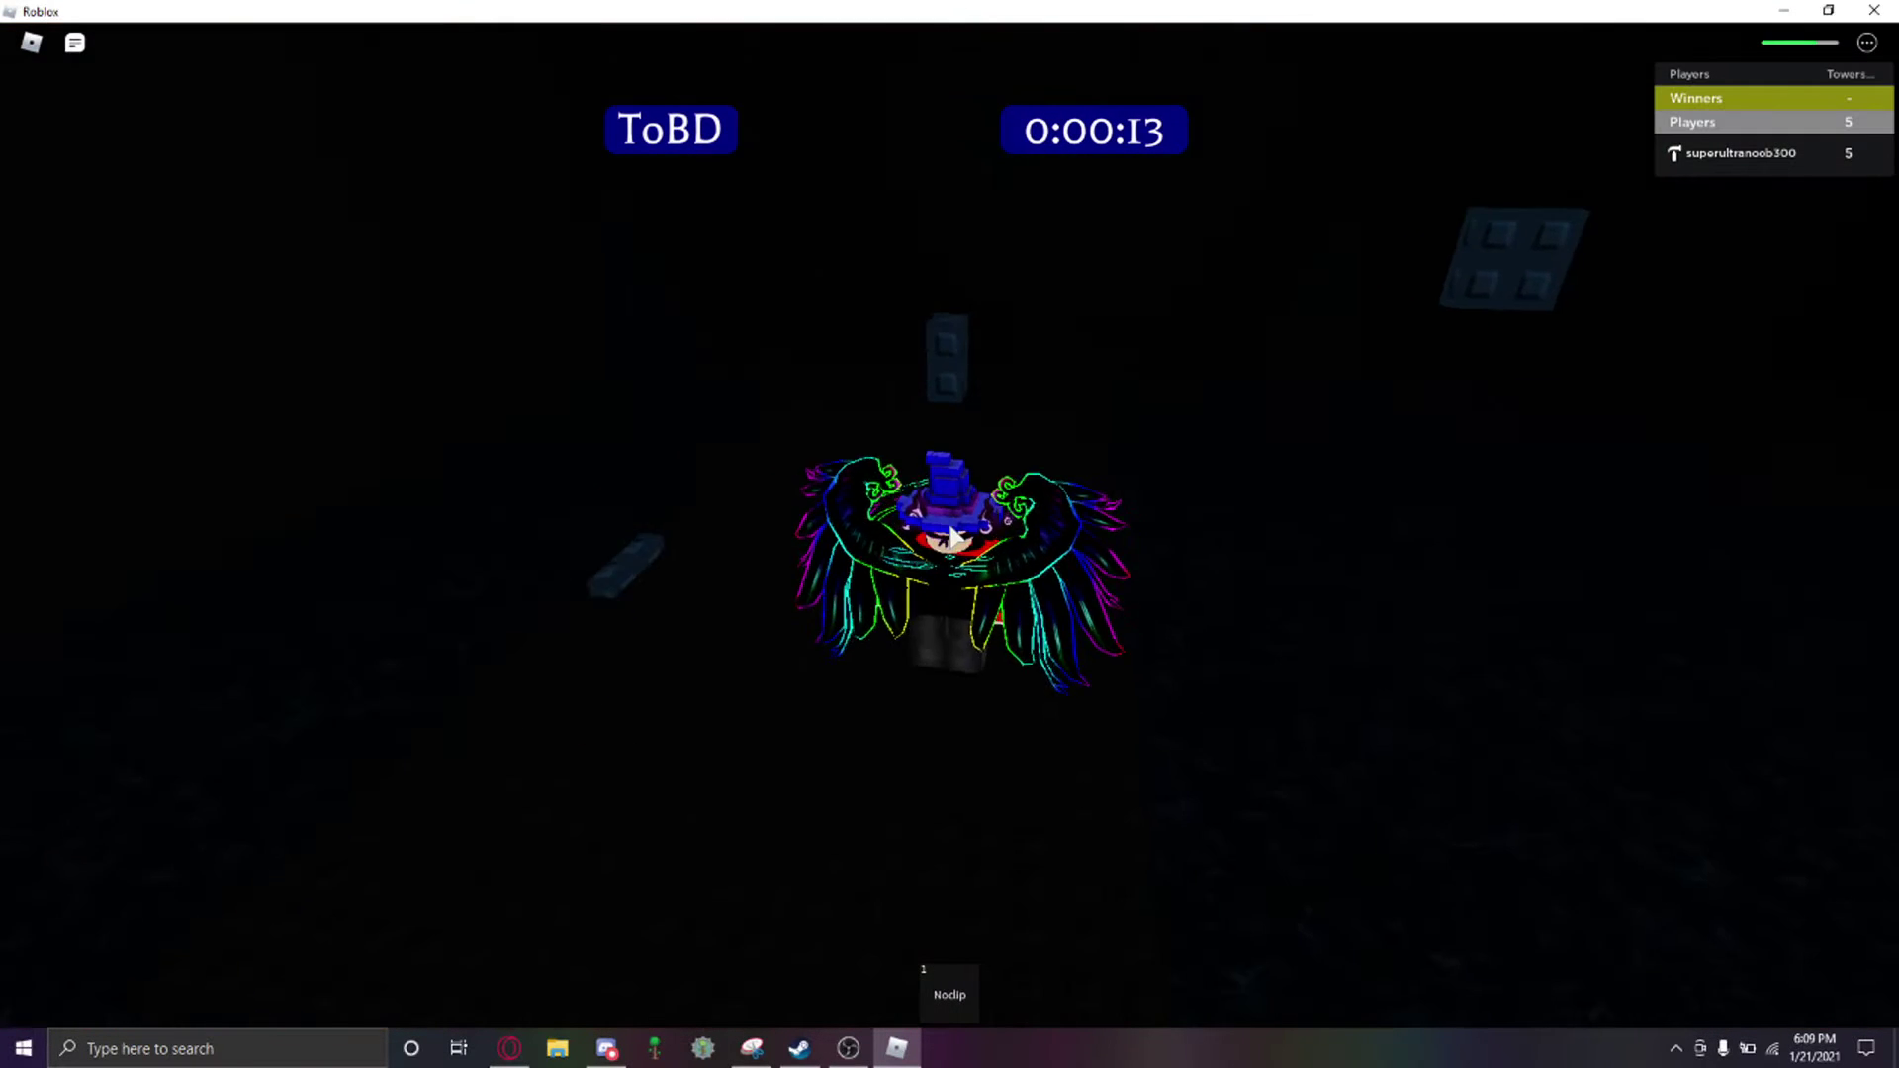
mouse_move(950, 526)
left_mouse_down()
mouse_move(1038, 537)
mouse_move(1039, 521)
left_mouse_up()
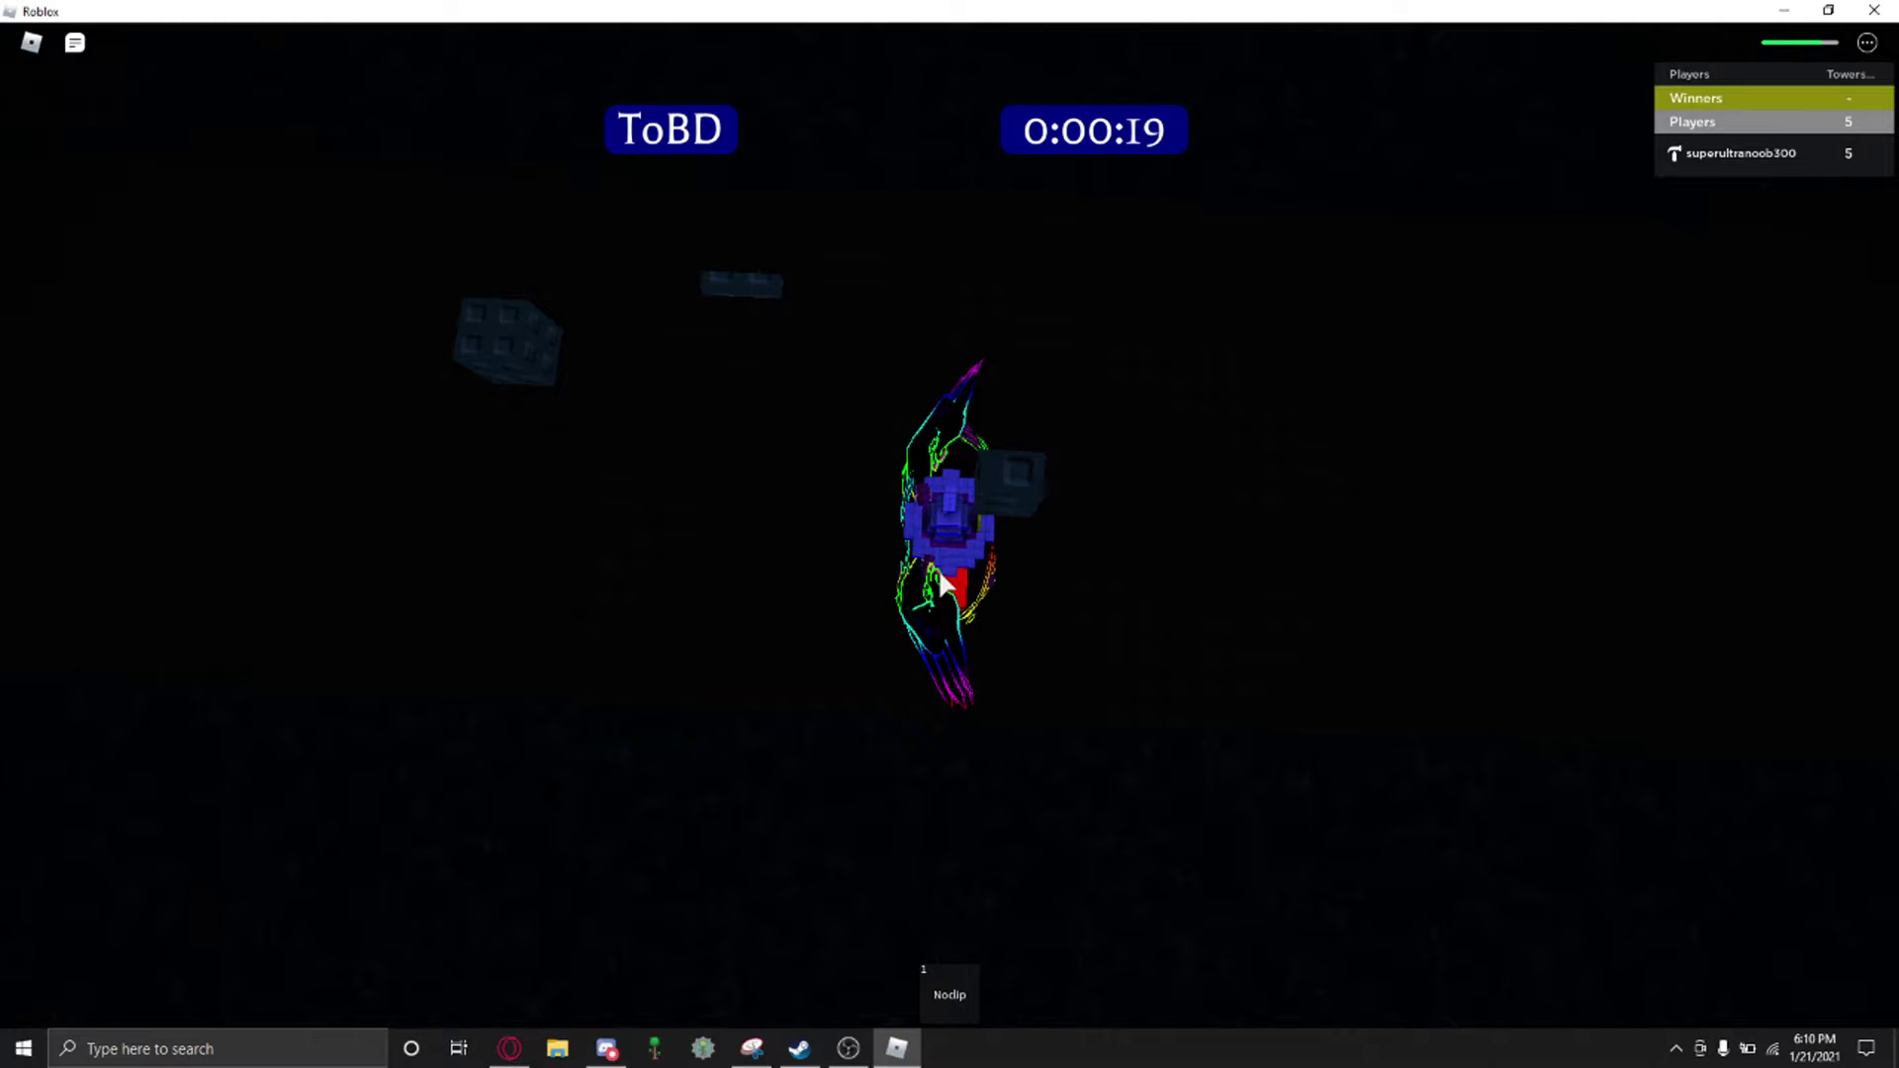
Step: Reset the character with Esc, R, Enter to respawn in the Lobby
key("Escape")
key("r")
key("Return")
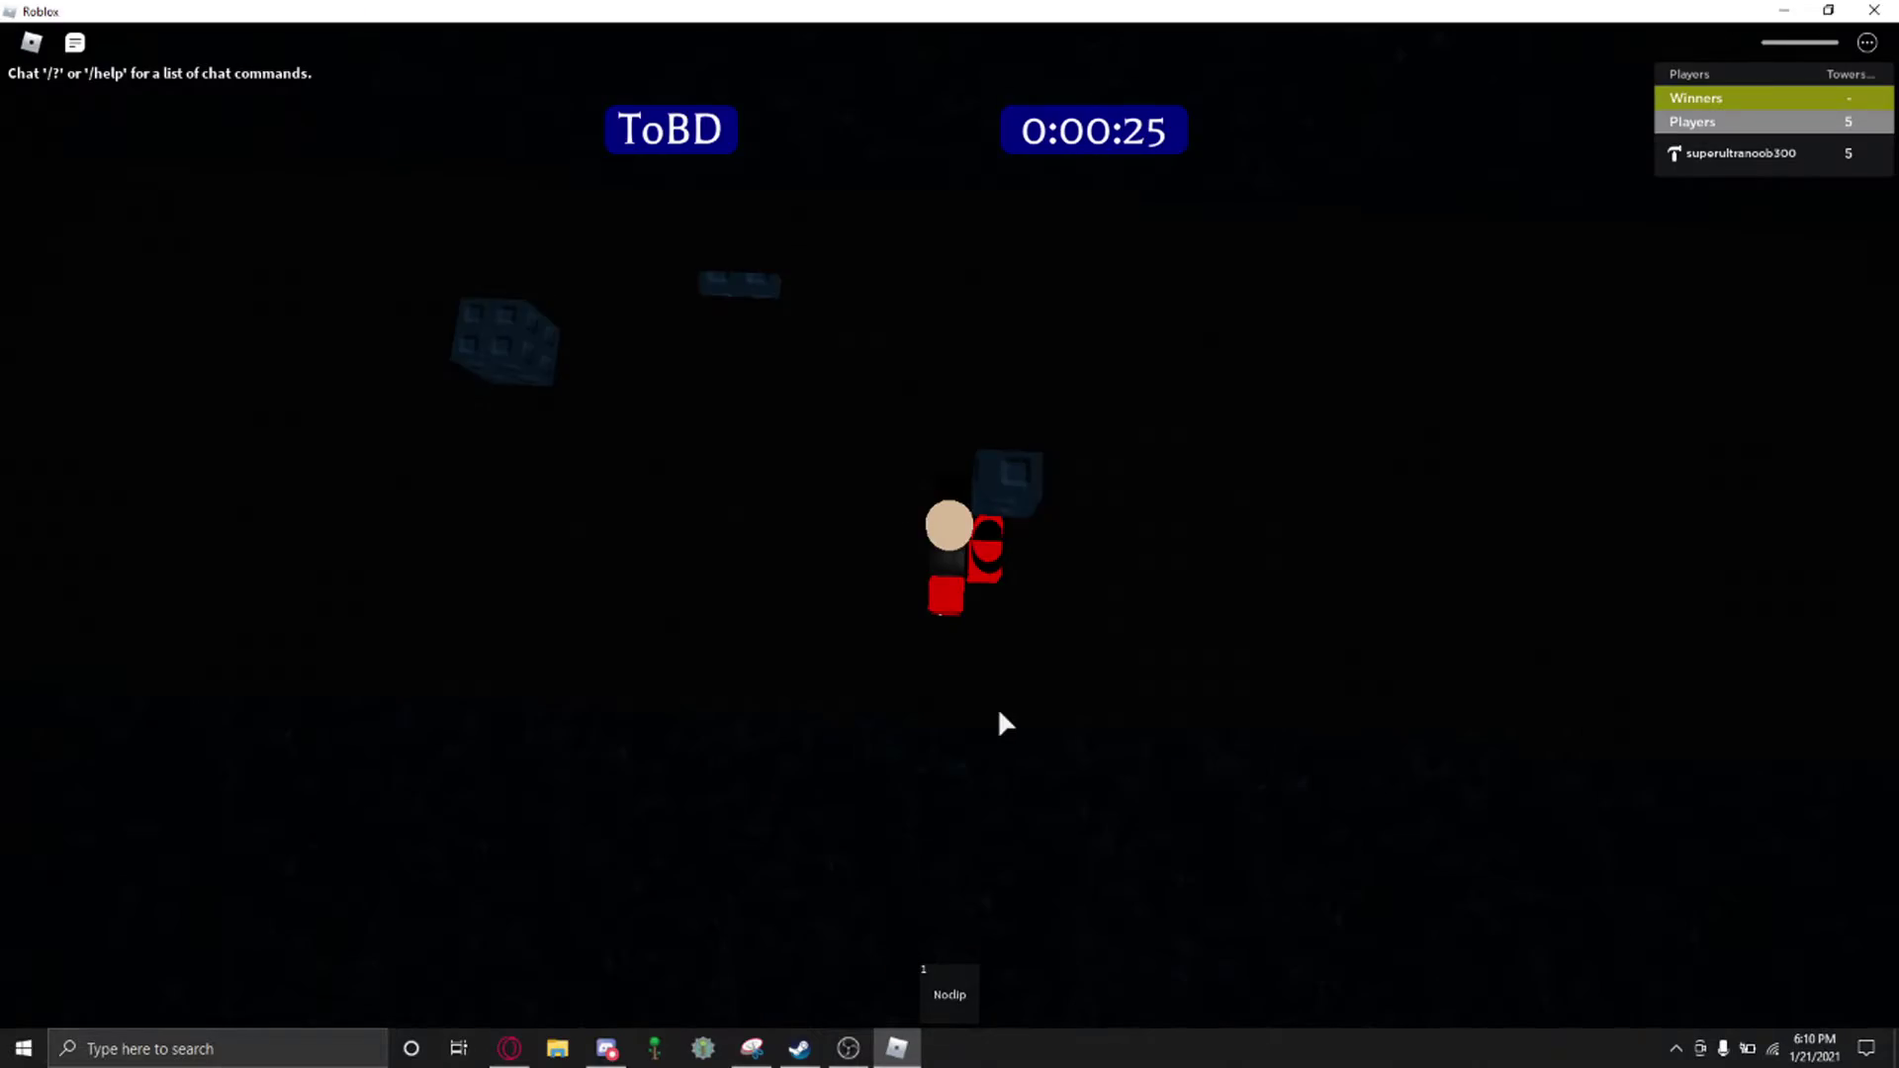
Step: Noclip from the Lobby through the ToCAB portal into its pink start
key("1")
key("w")
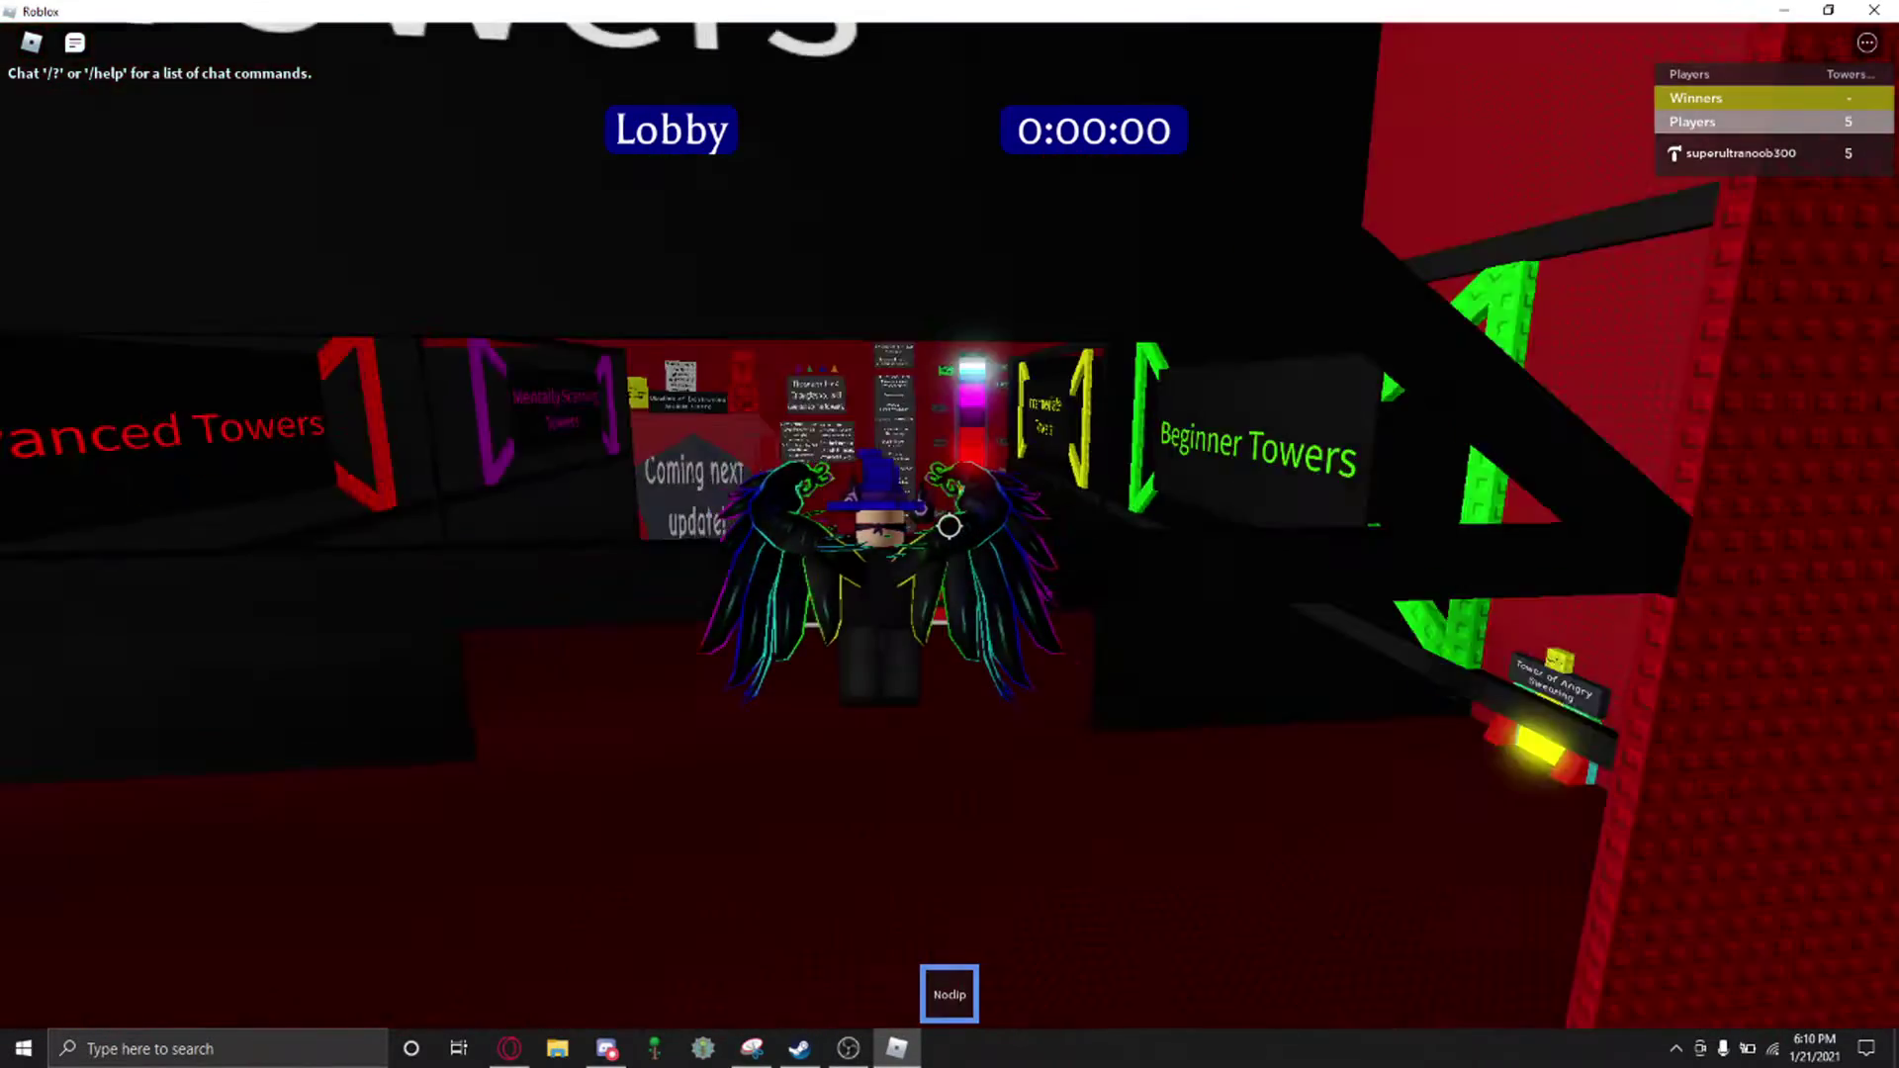
key("s")
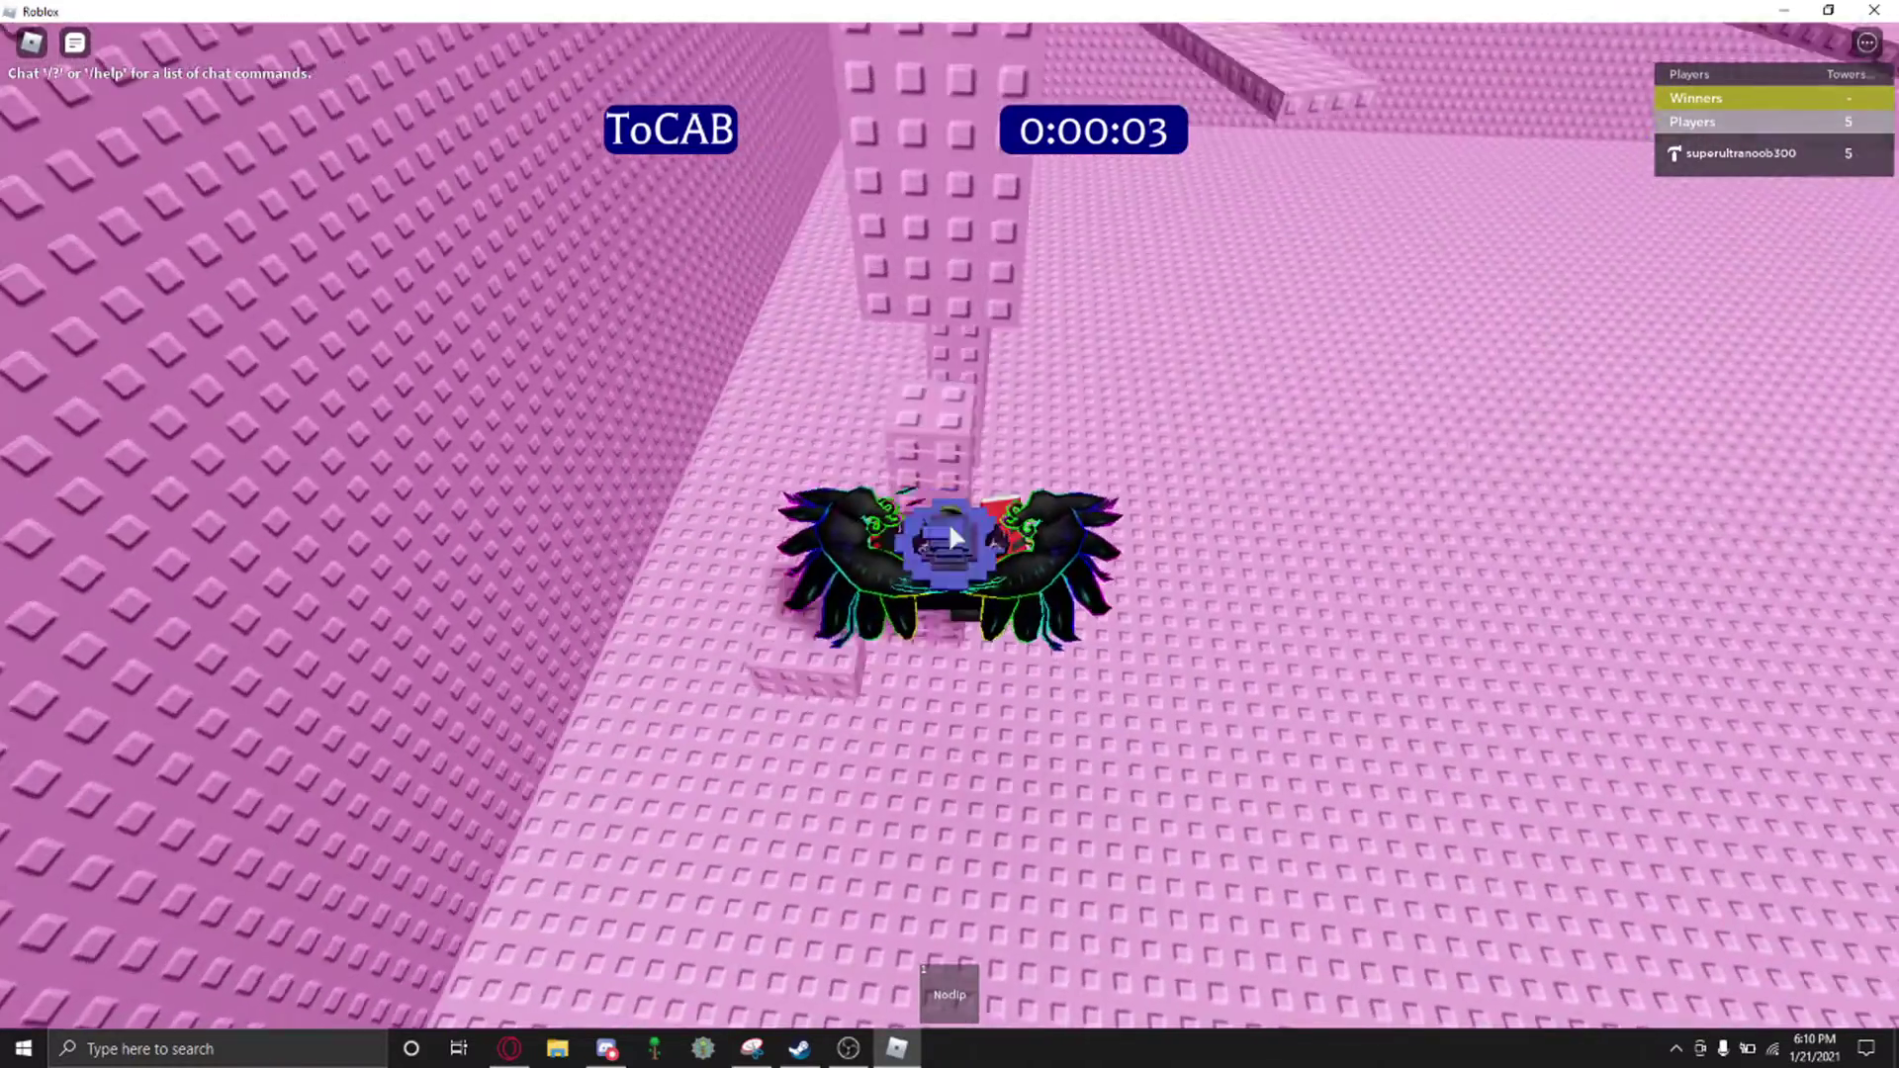
Step: Noclip upward through ToCAB's pink ledges and walls while swinging the camera around the avatar
left_click_drag(947, 521, 1039, 521)
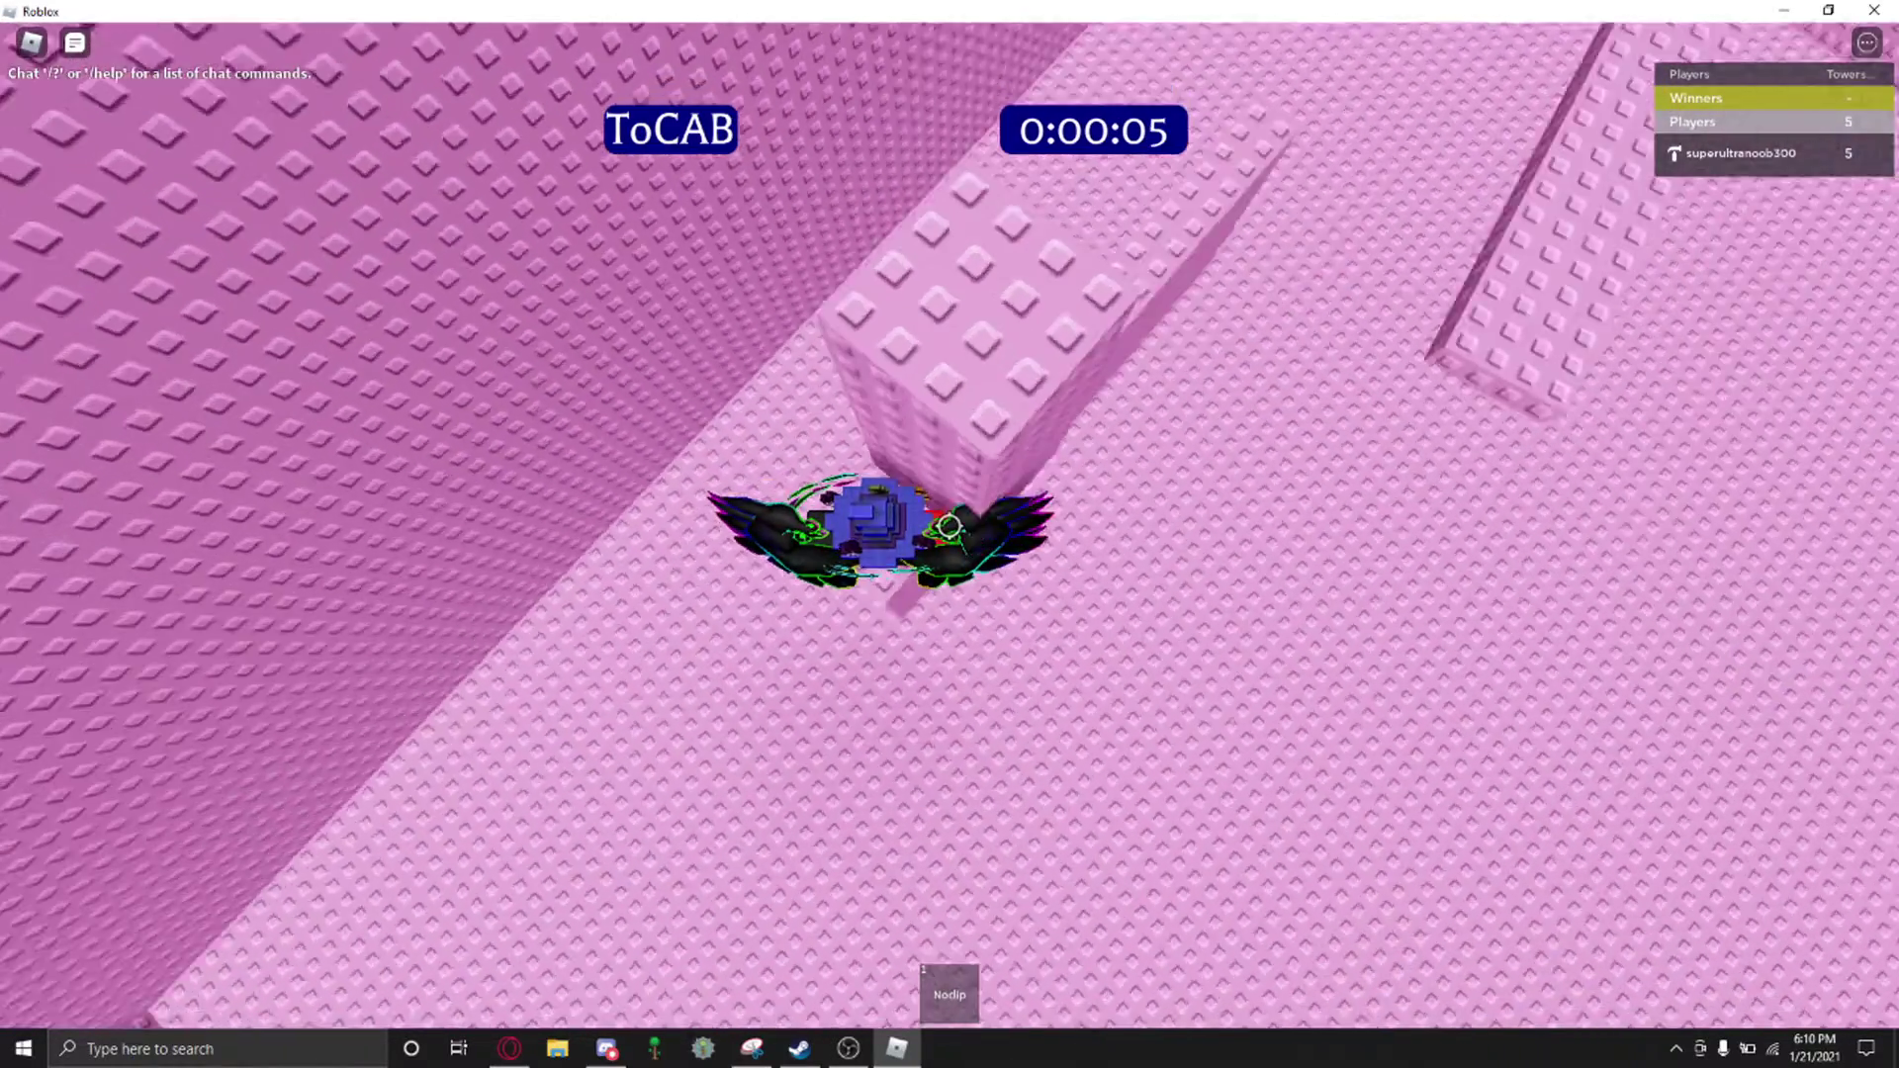
left_click_drag(951, 526, 1129, 527)
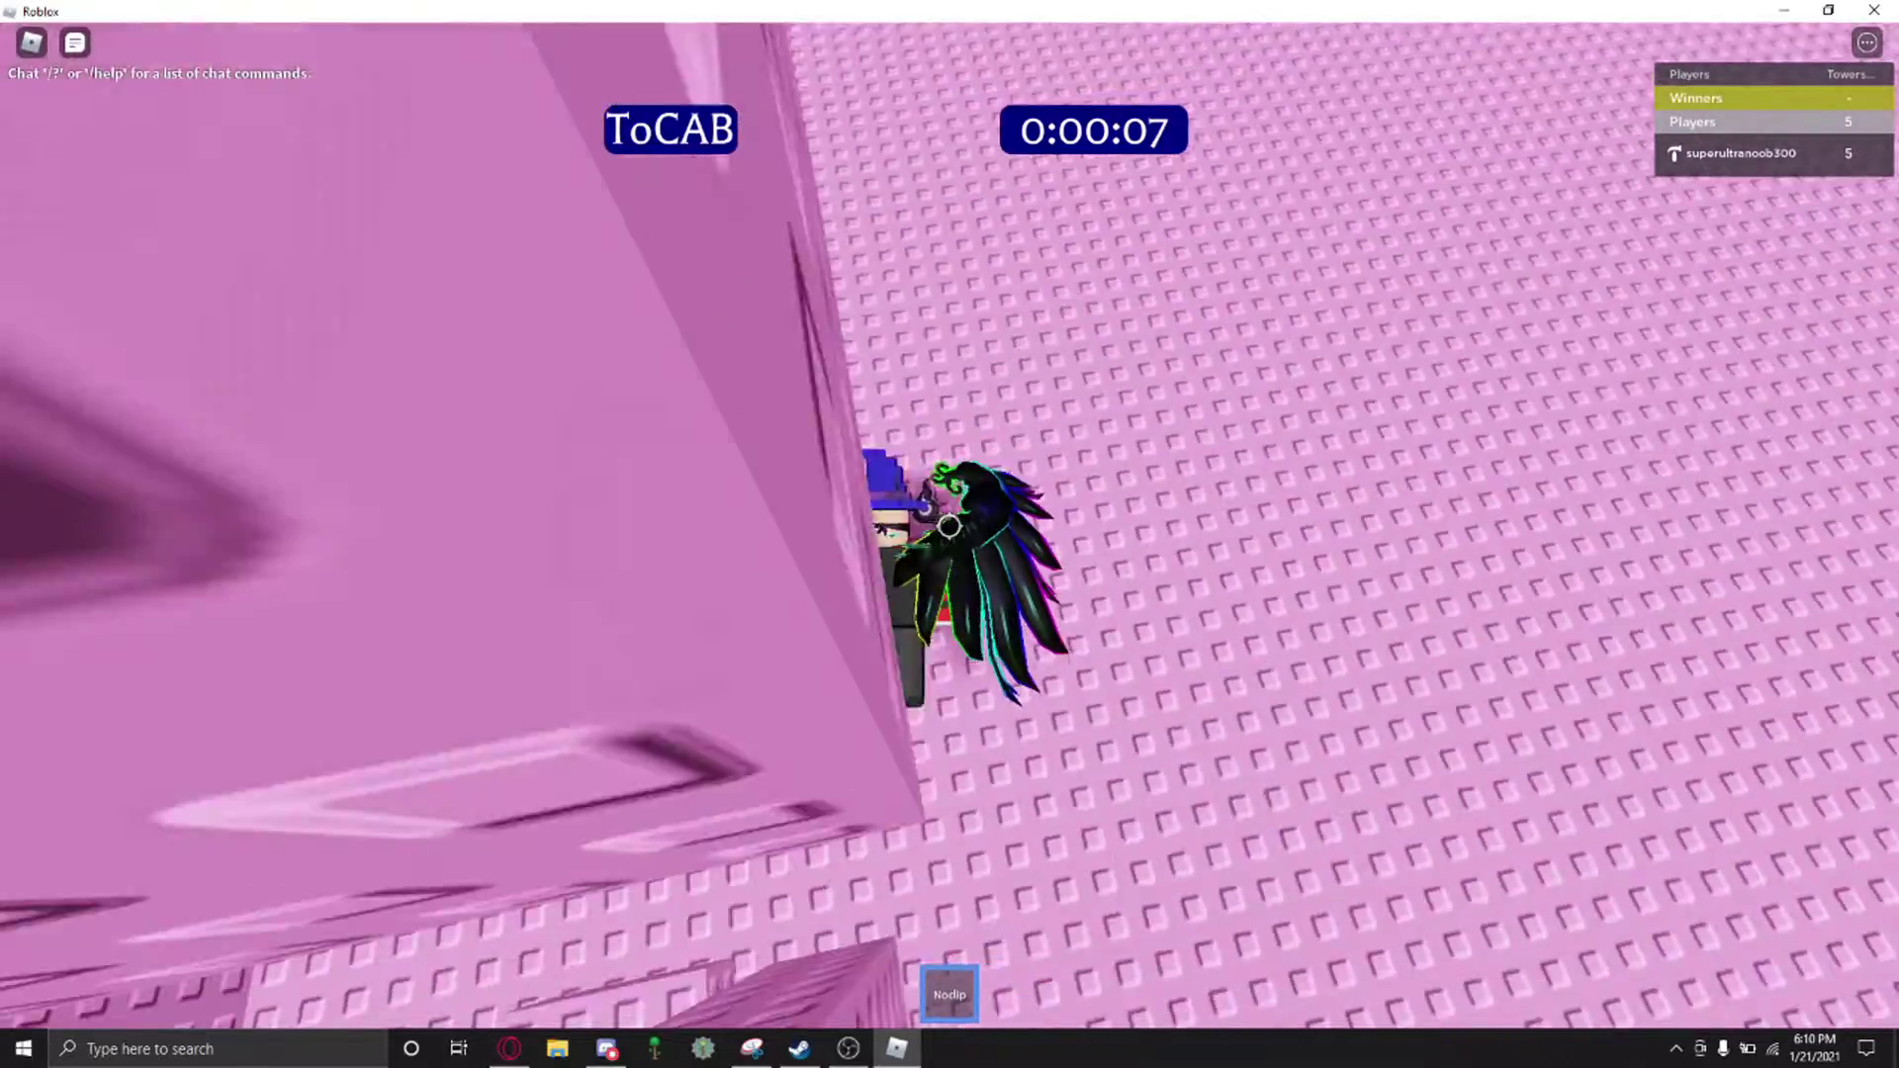
left_click_drag(951, 527, 1069, 527)
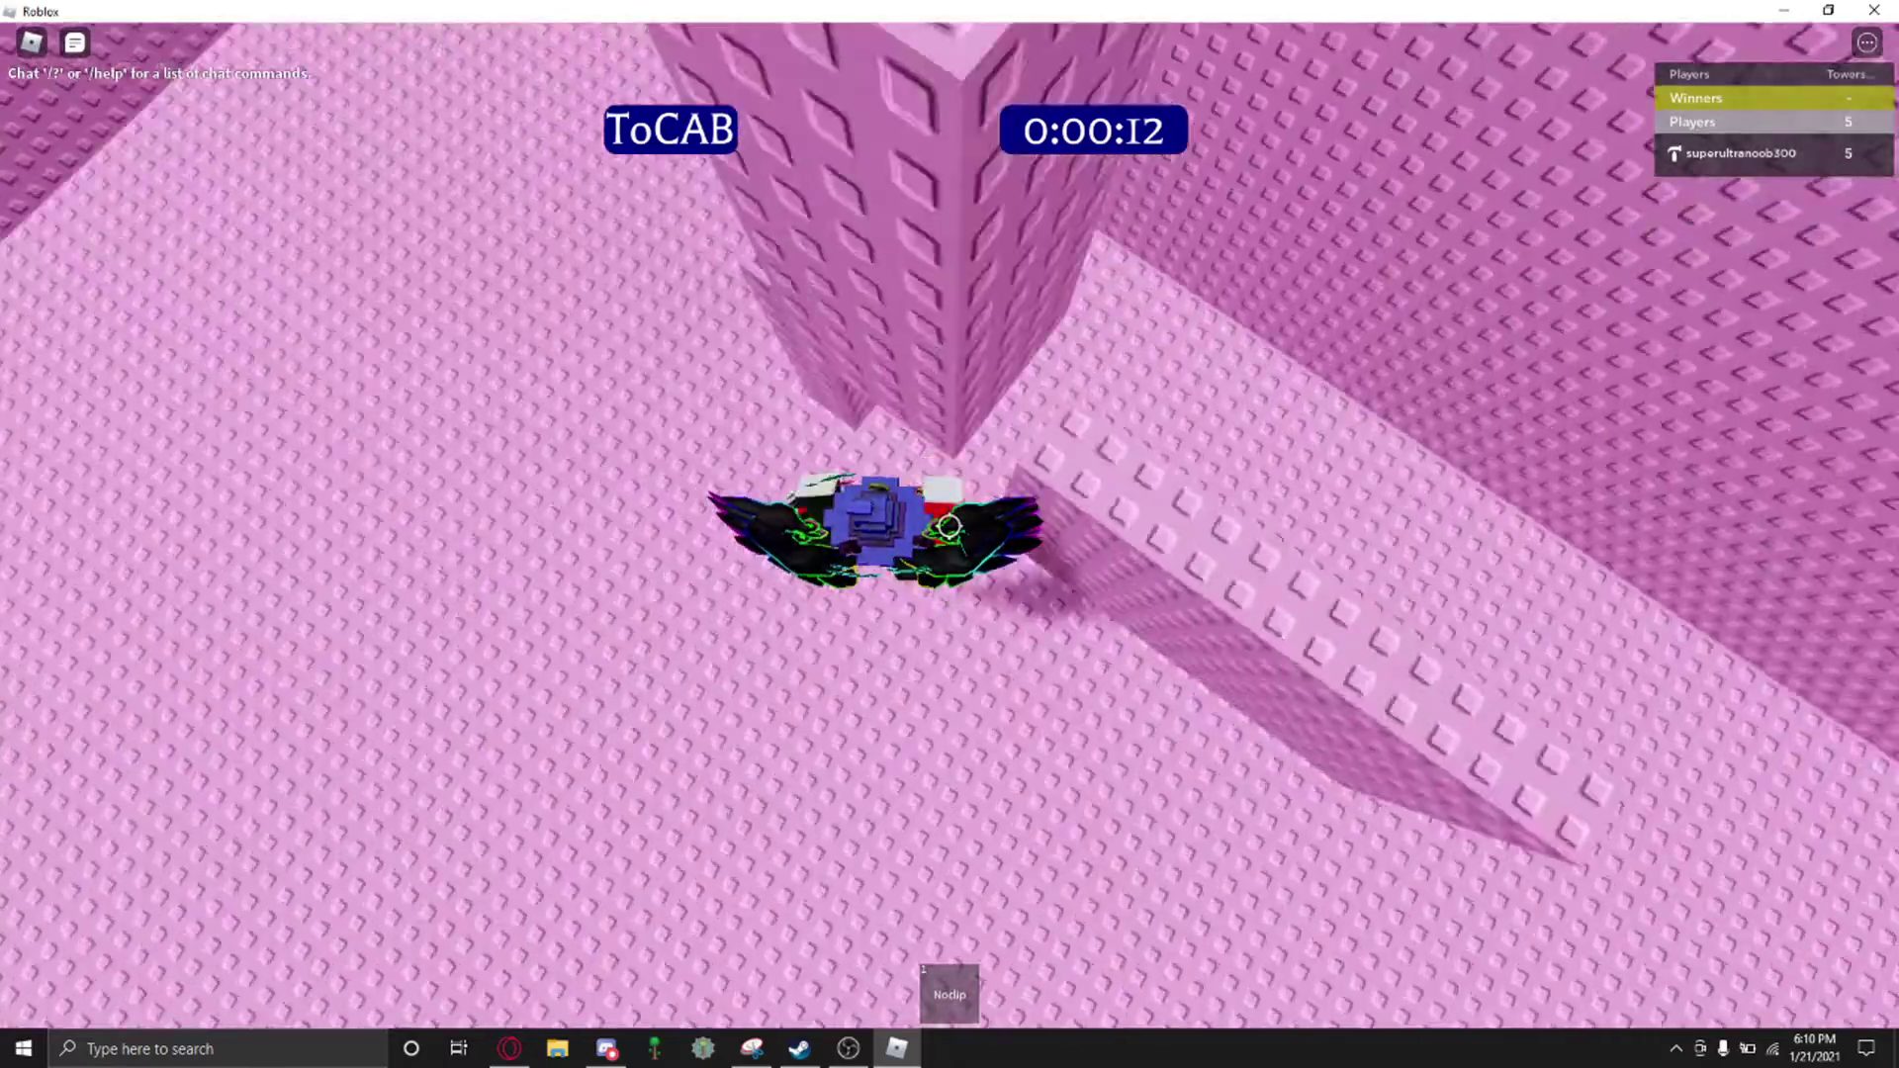
left_click_drag(950, 527, 1068, 527)
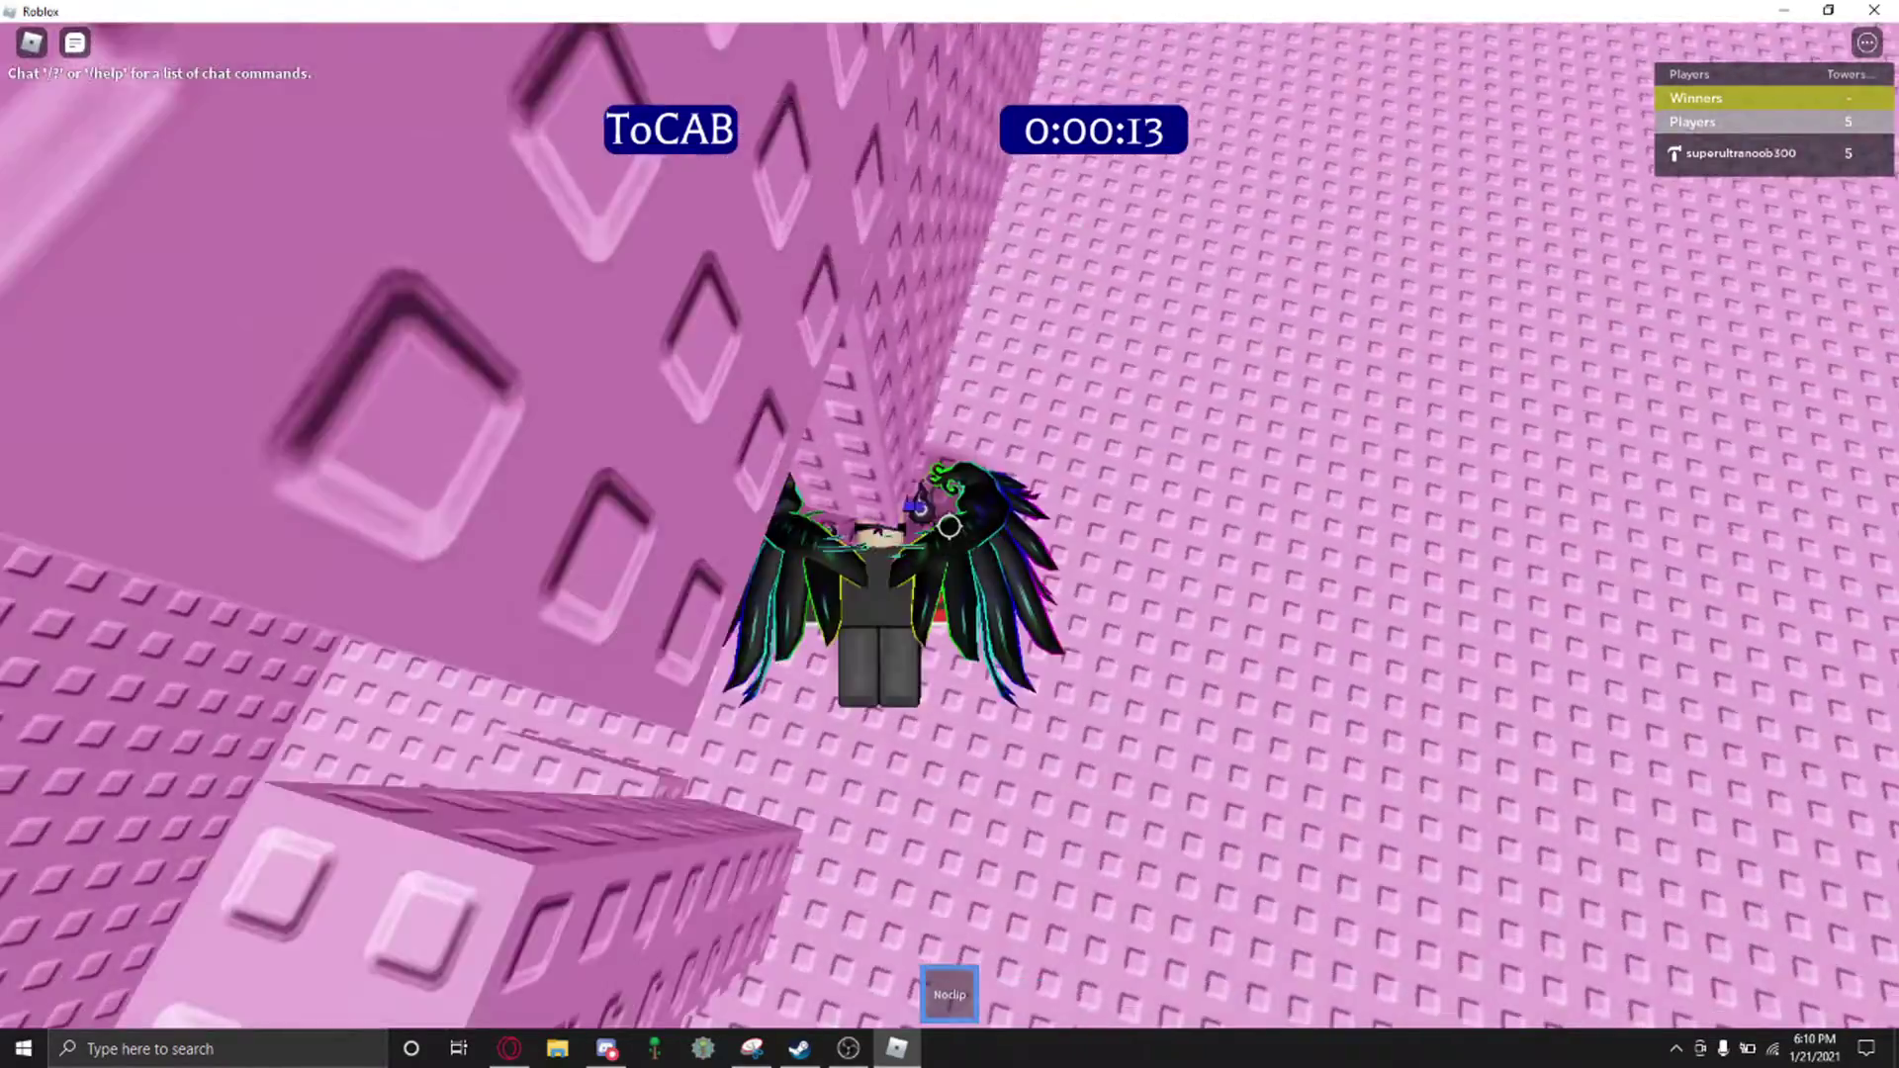
left_click_drag(950, 527, 1069, 526)
left_click_drag(949, 527, 1069, 527)
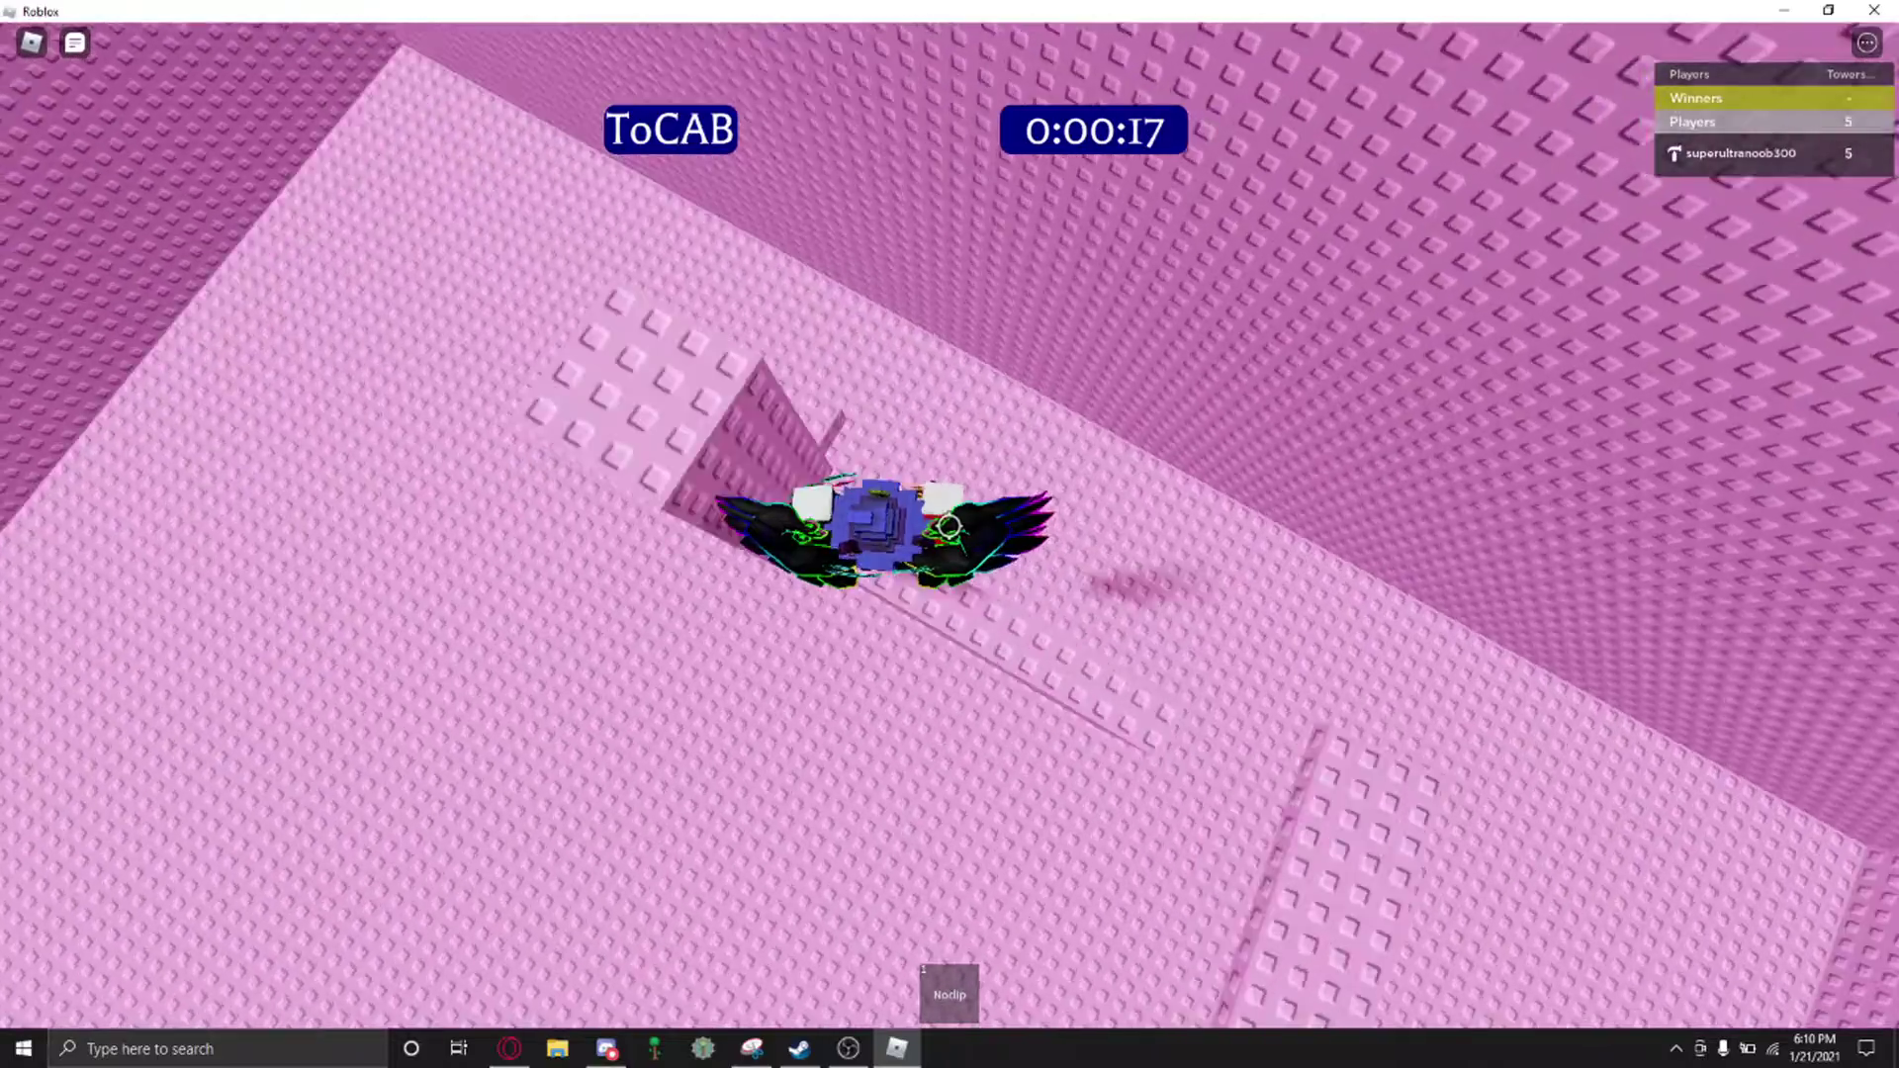
left_click_drag(949, 527, 1069, 528)
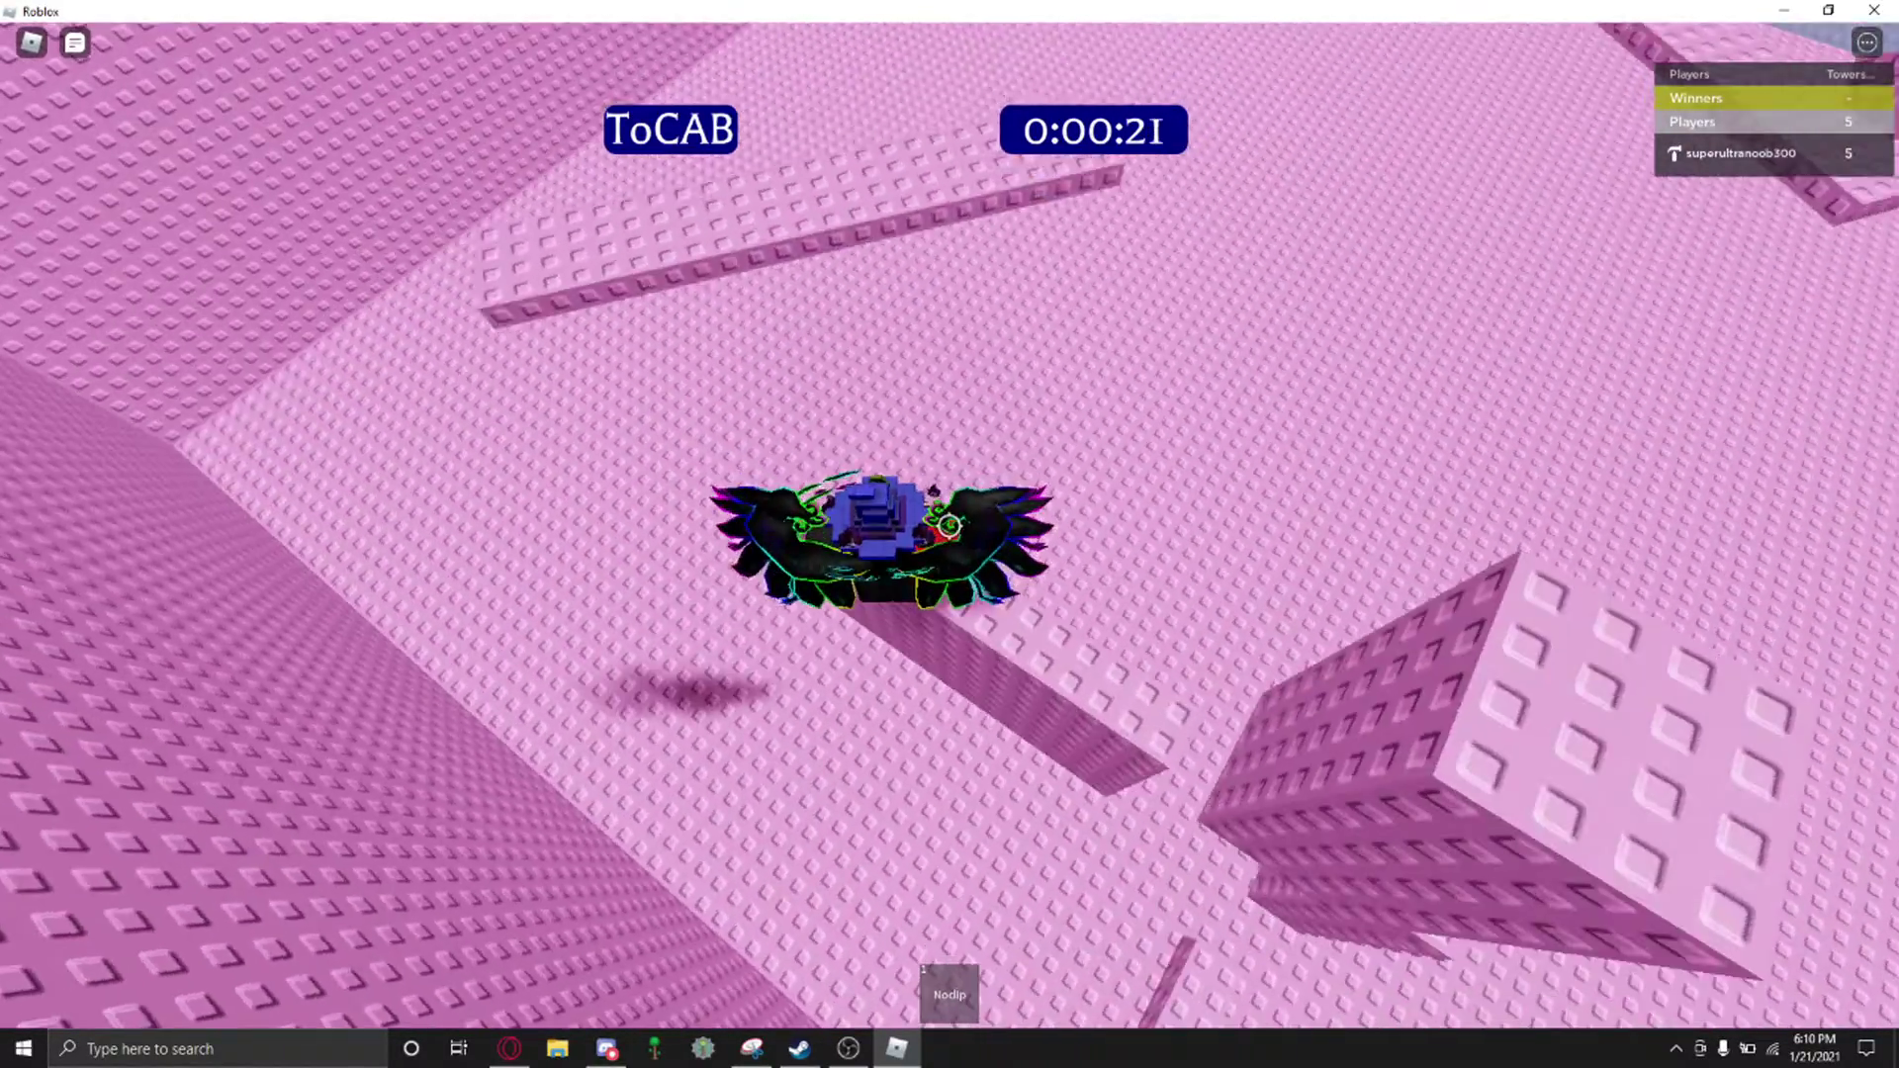
left_click_drag(949, 526, 950, 669)
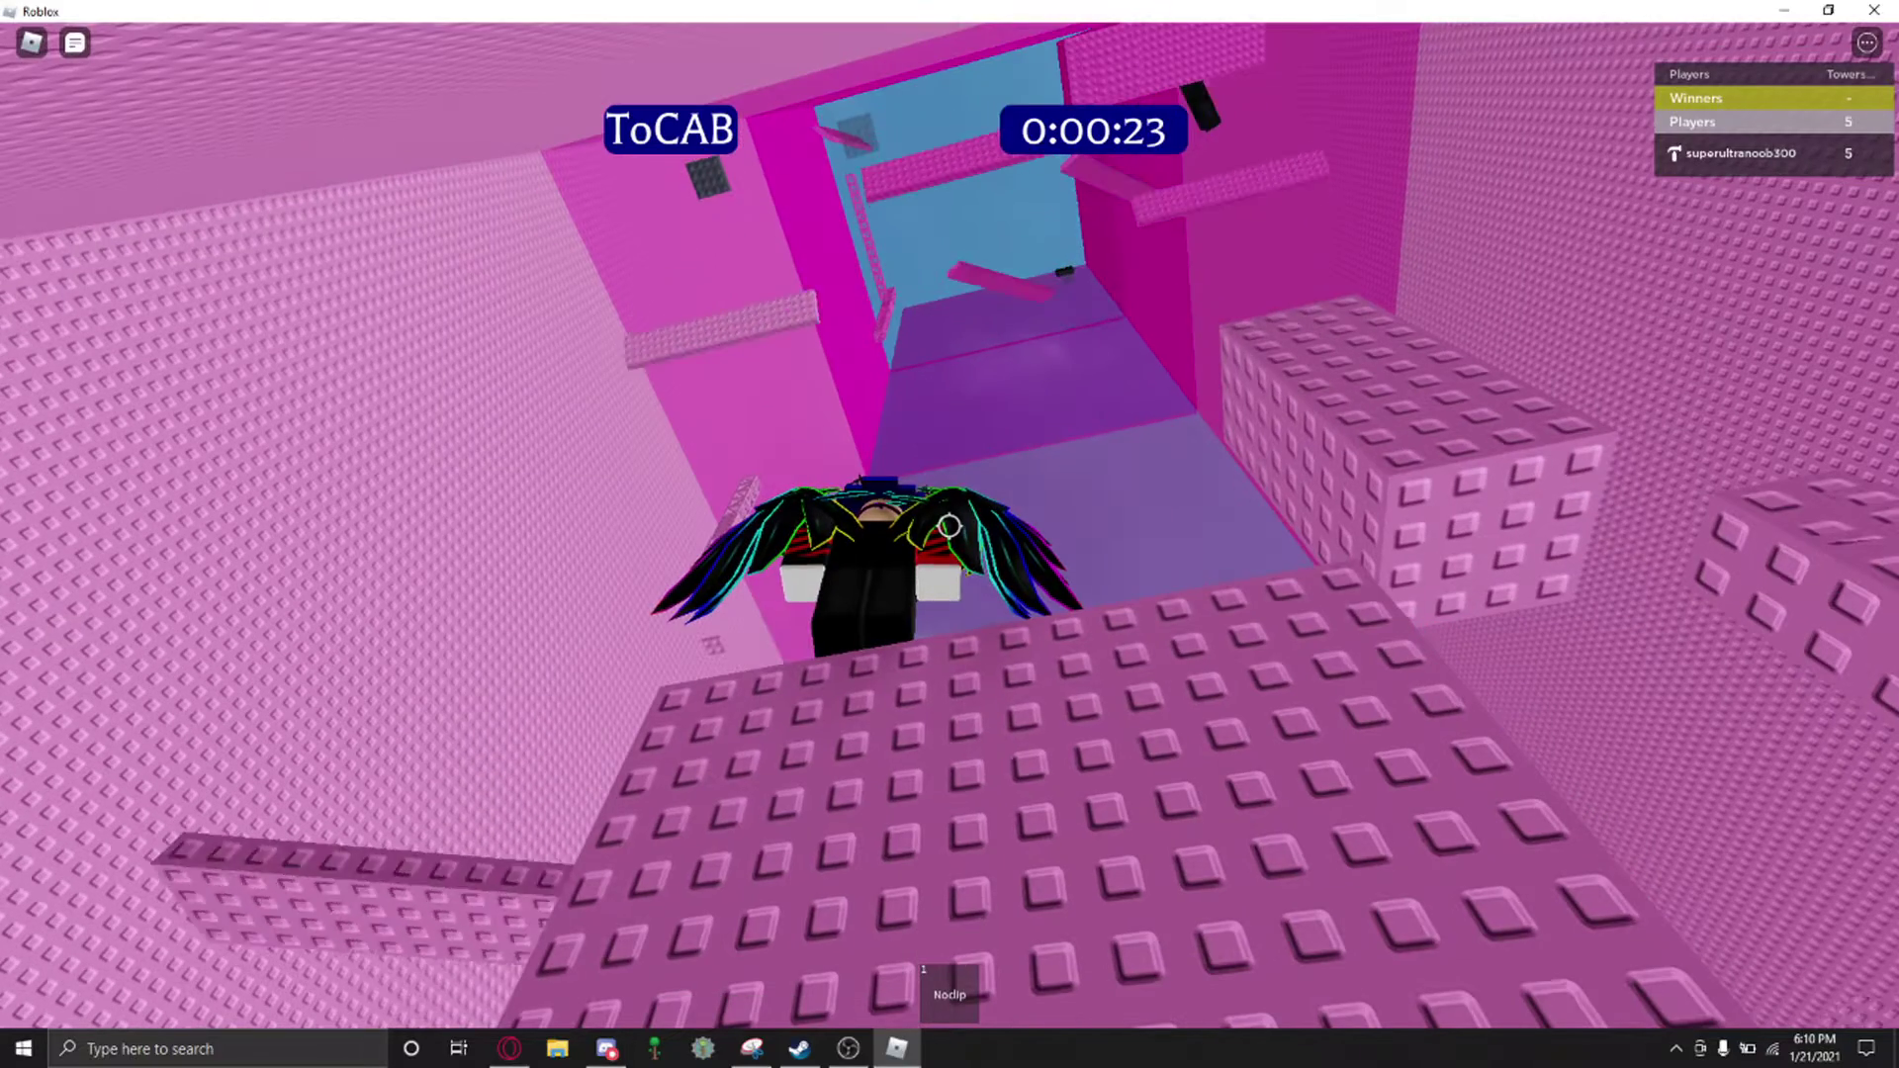
left_click_drag(950, 526, 1038, 446)
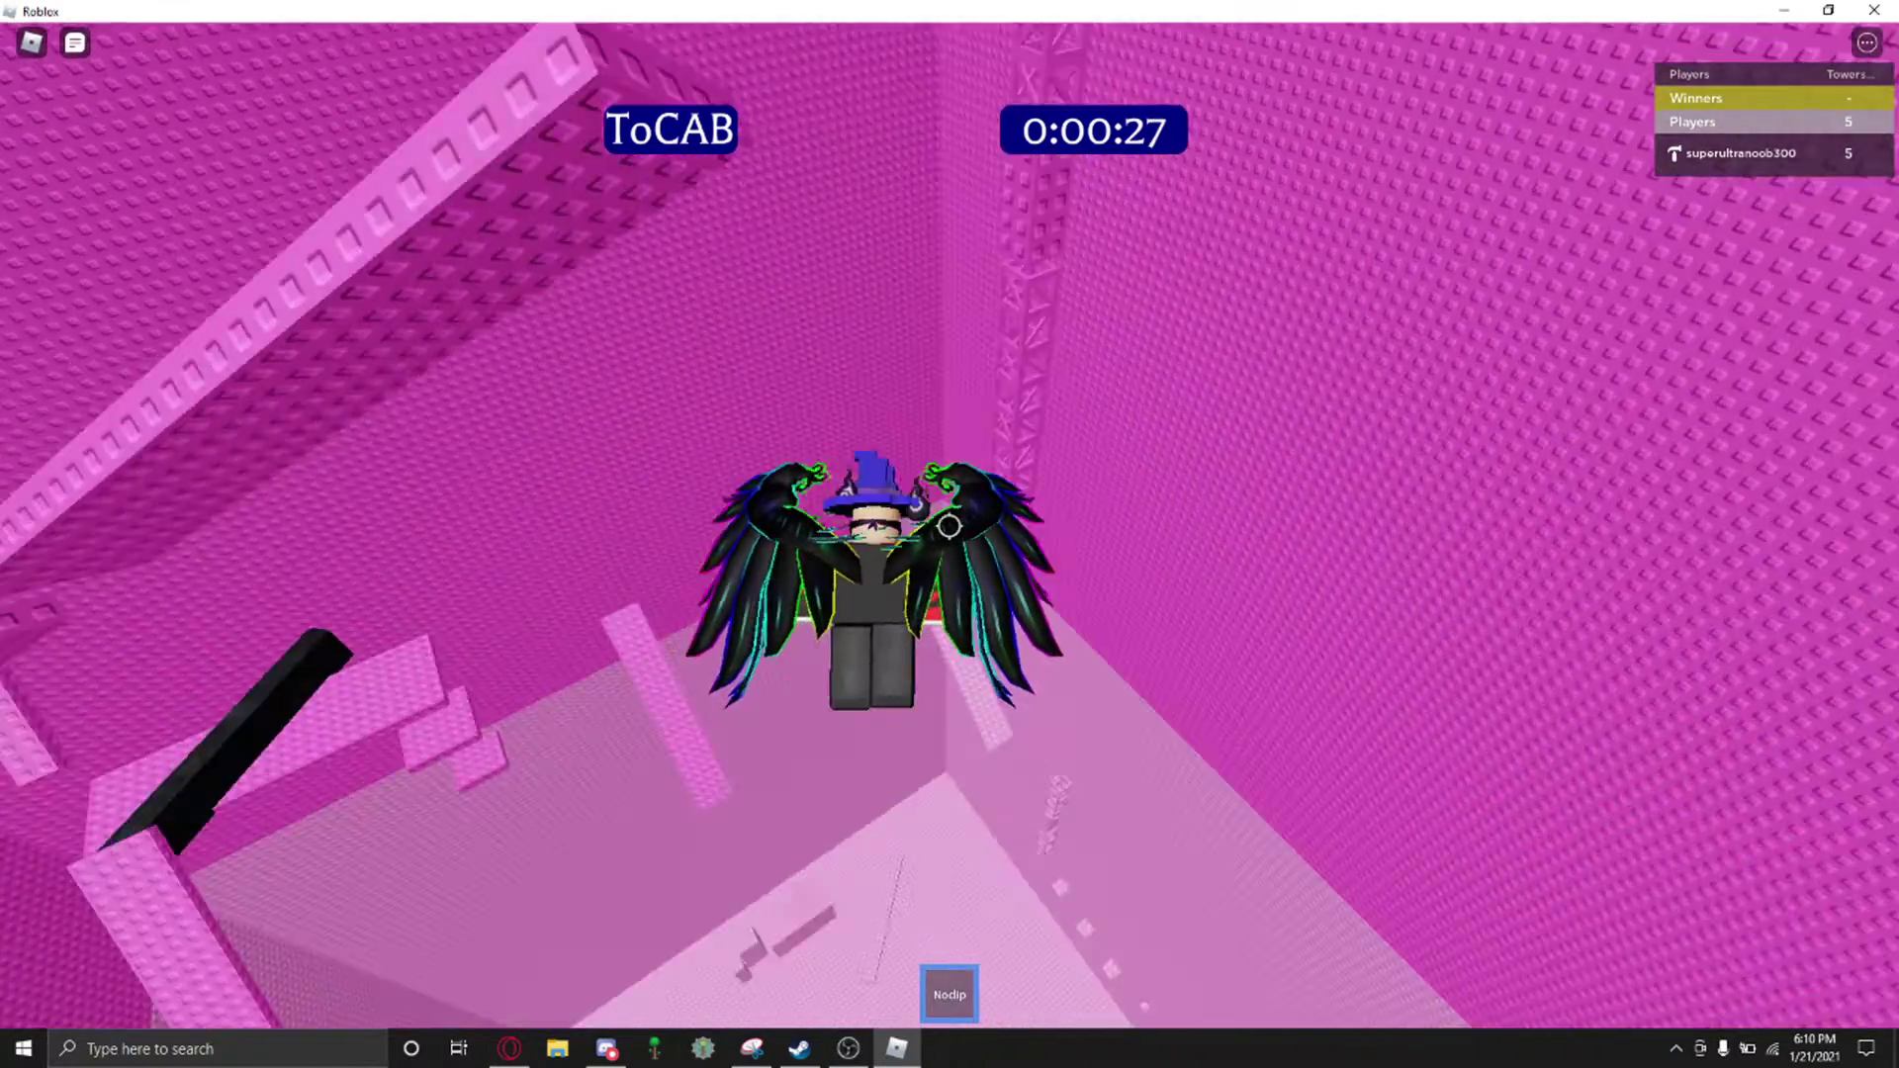
left_click_drag(950, 527, 1039, 594)
left_click_drag(950, 527, 1039, 594)
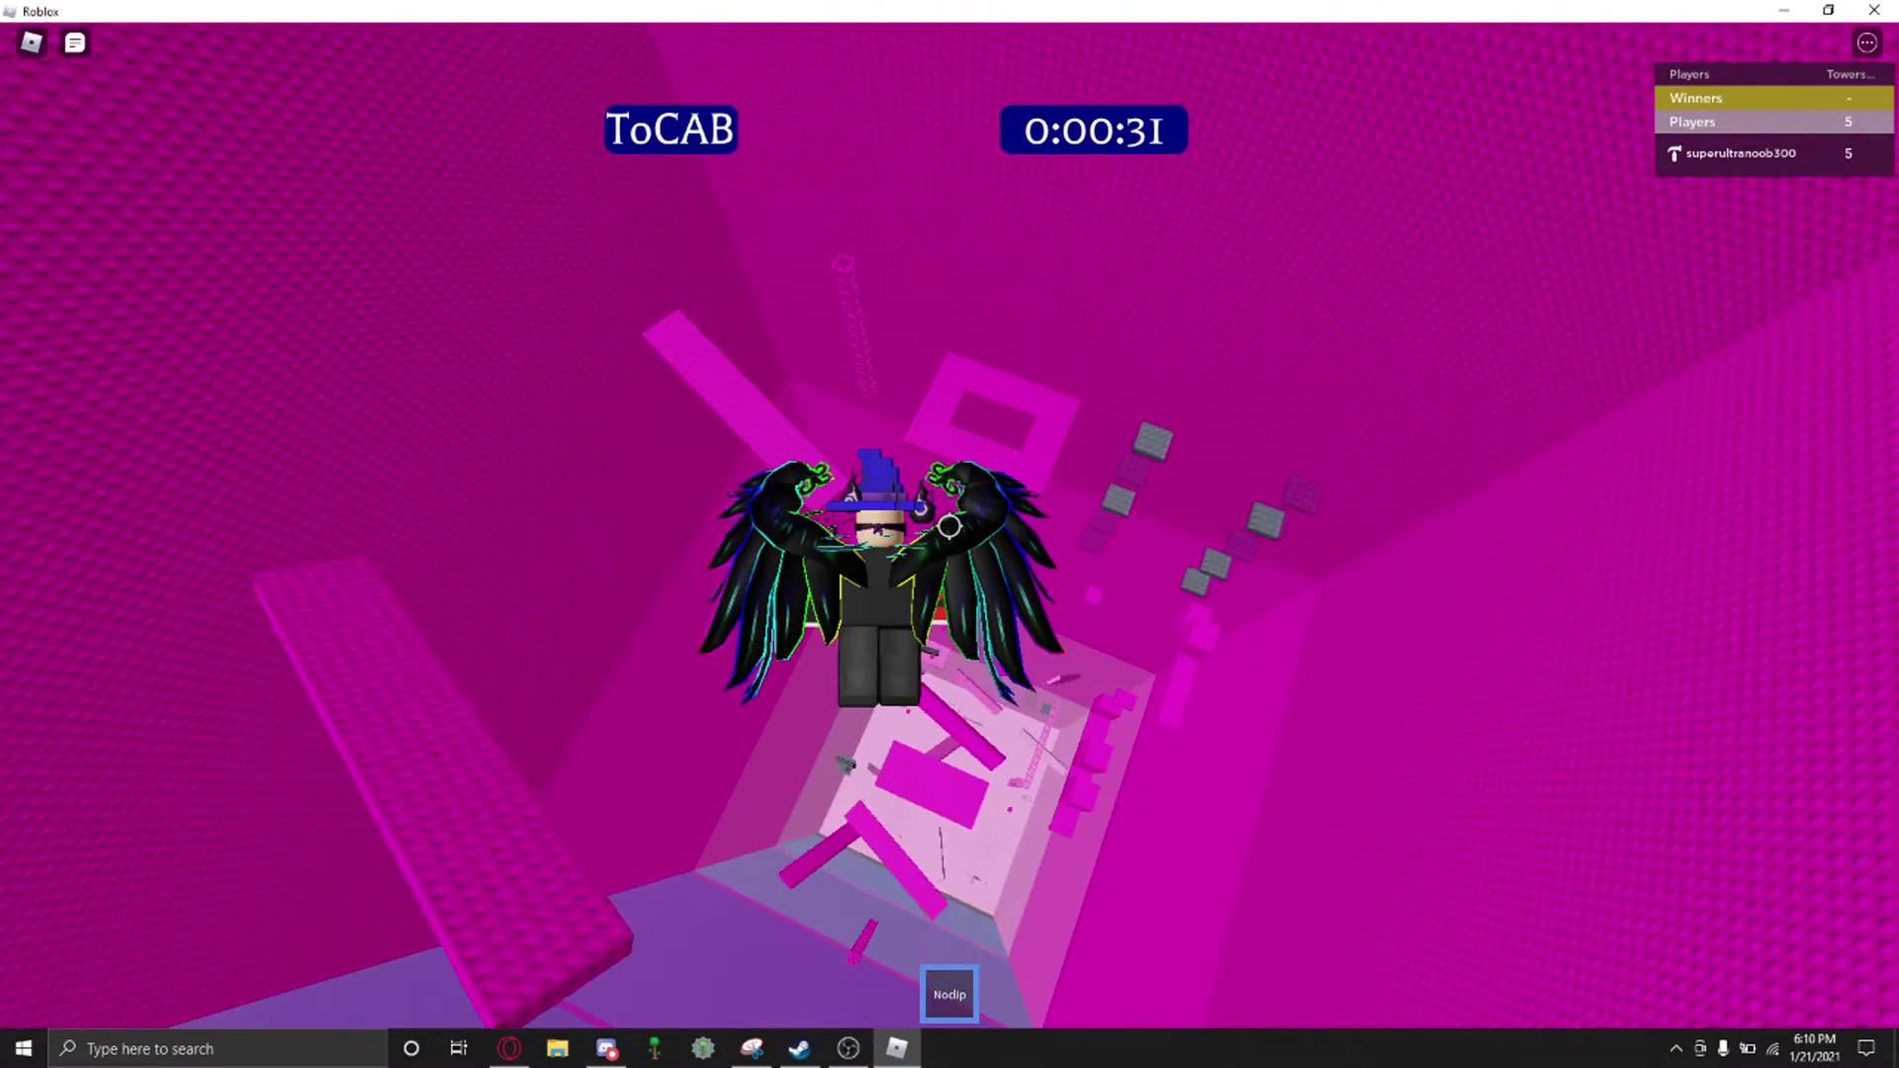
left_click_drag(951, 527, 1038, 594)
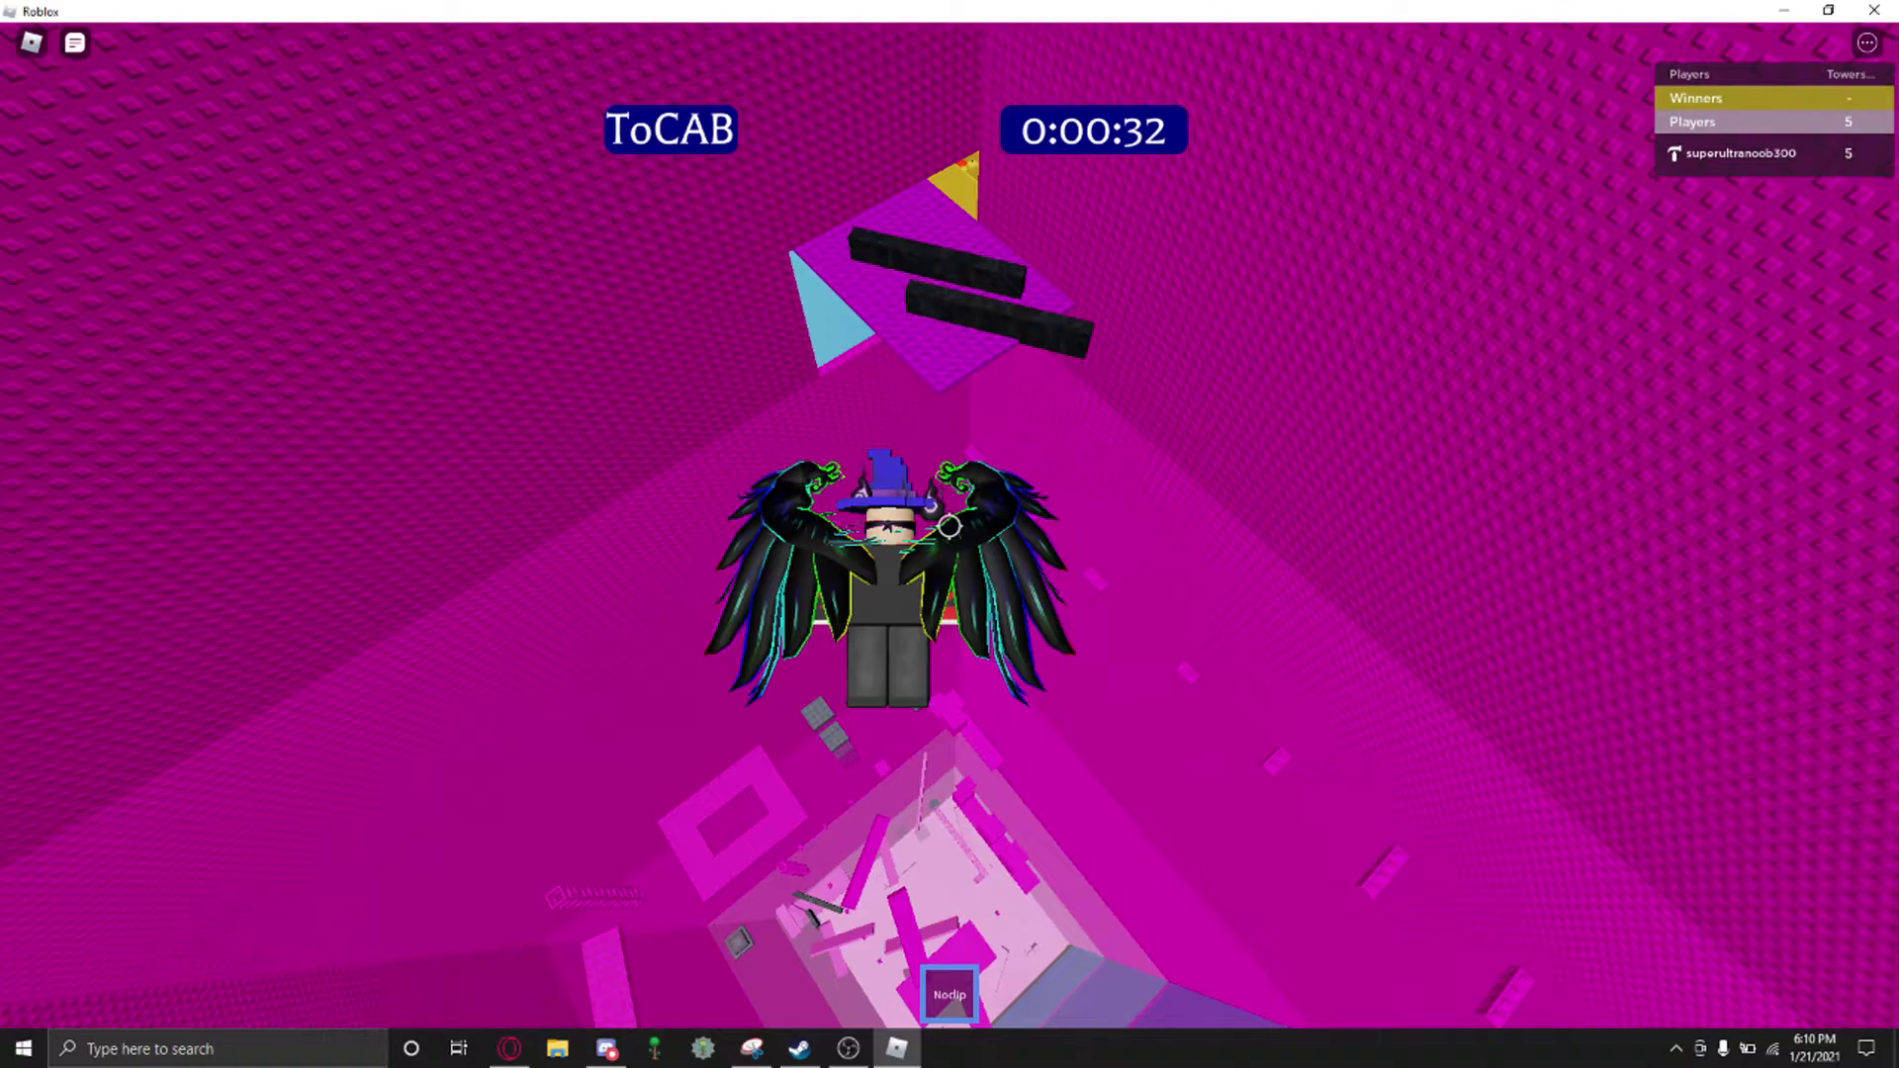
Step: Fly up past ToCAB's outer staircase and through the wall into an inner room
left_click_drag(951, 527, 1039, 594)
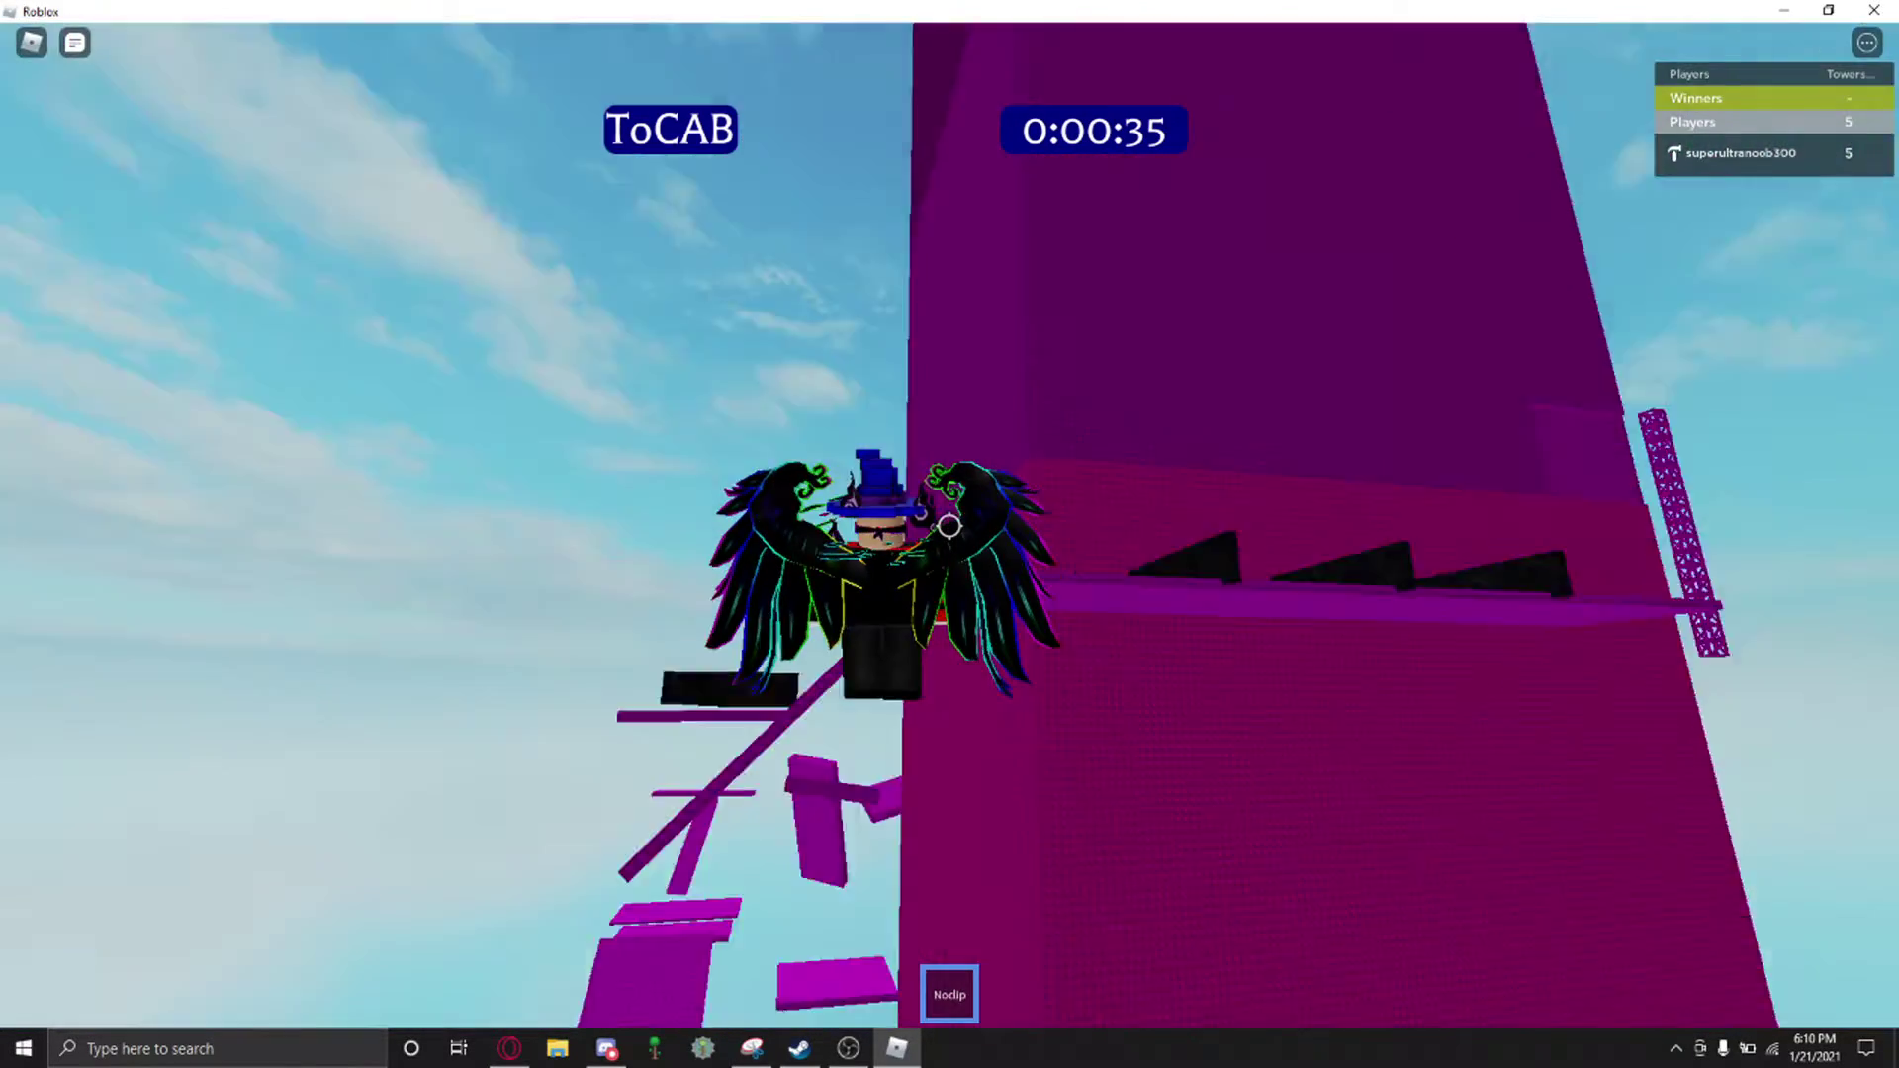
left_click_drag(950, 527, 1040, 594)
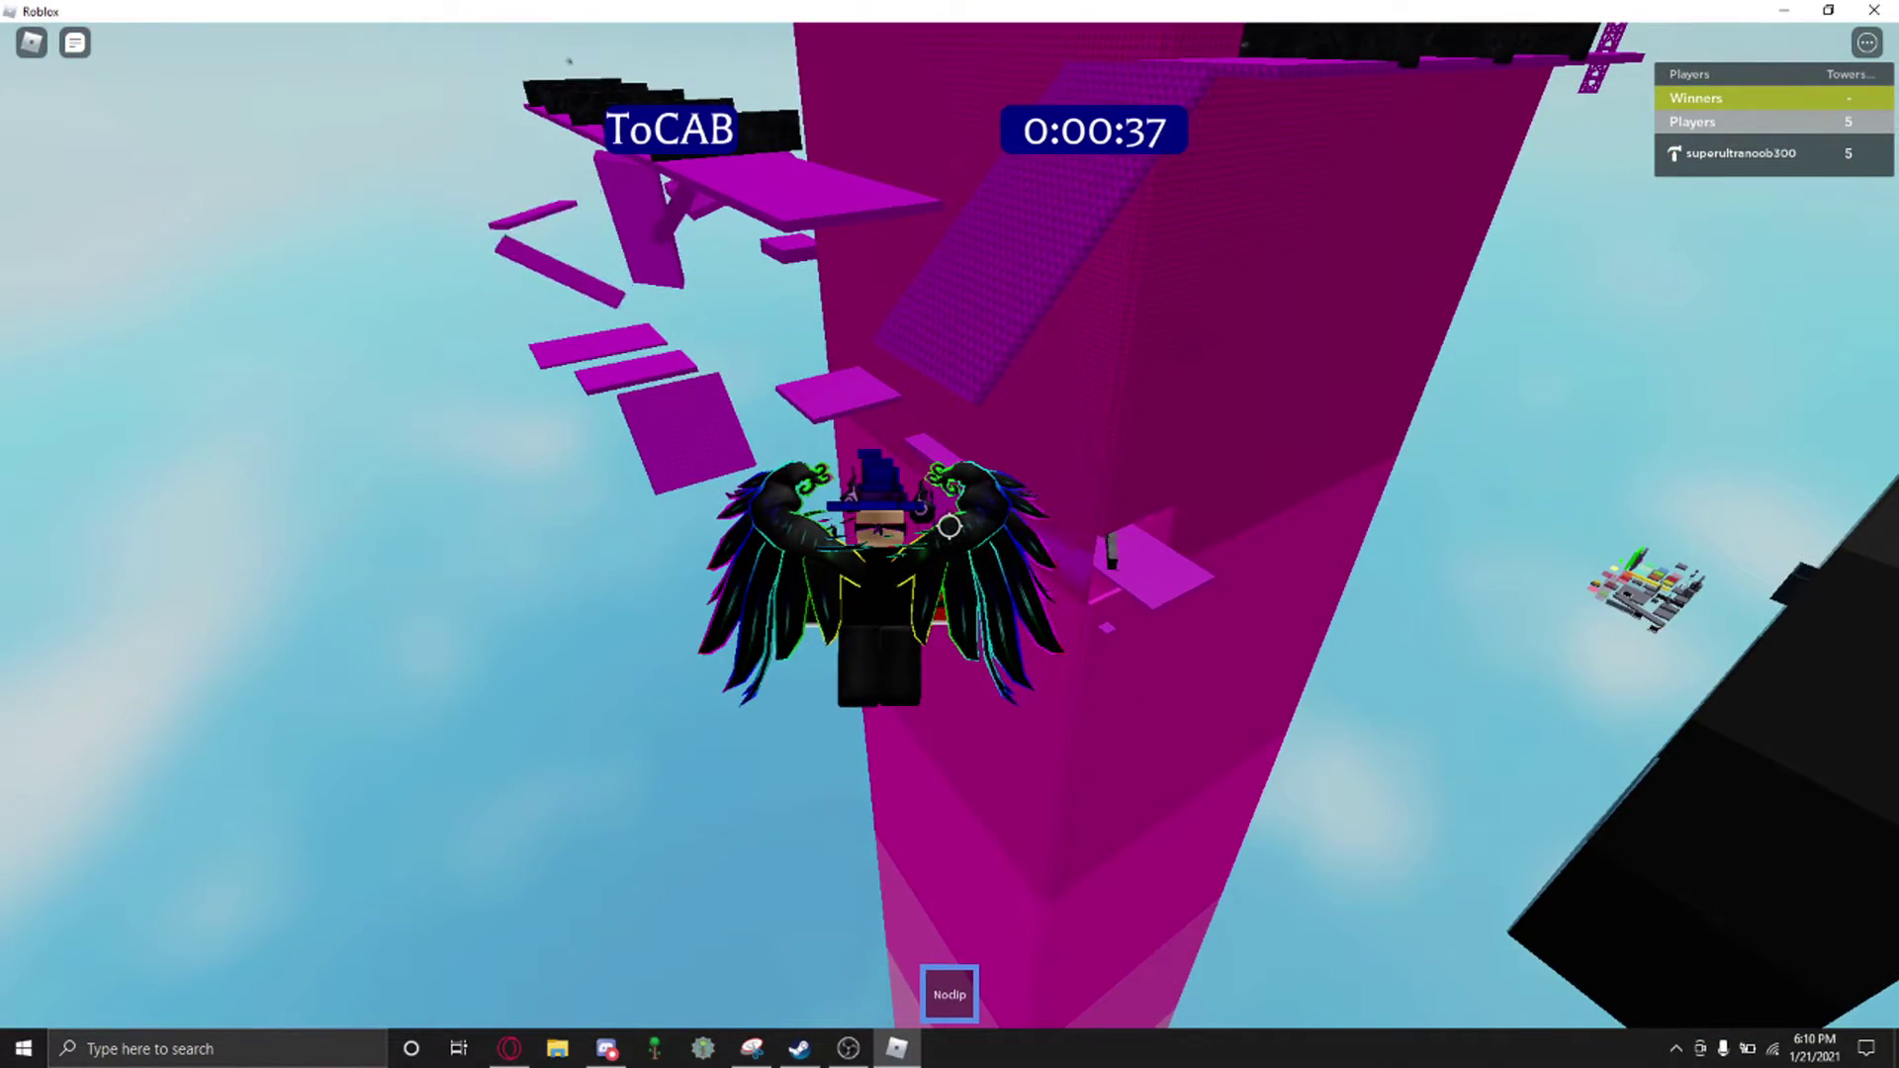
key("w")
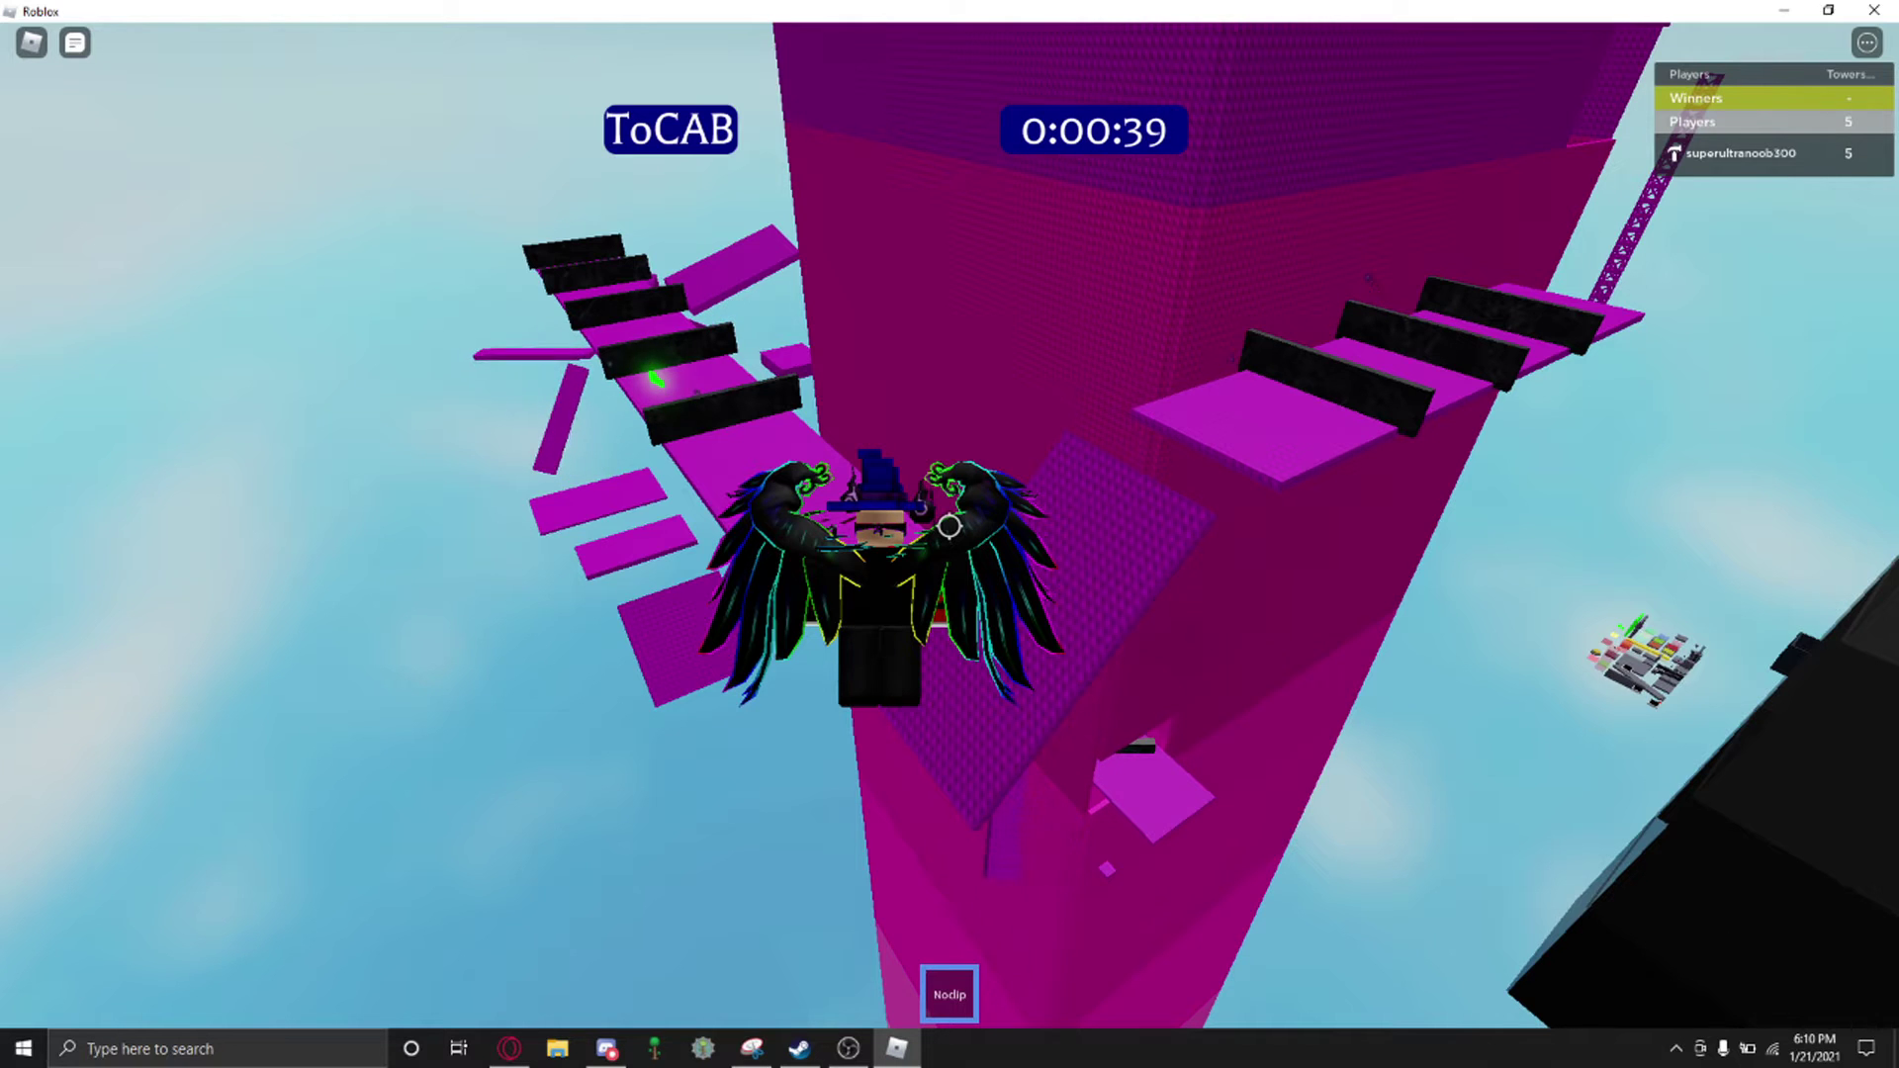
left_click_drag(951, 527, 1039, 564)
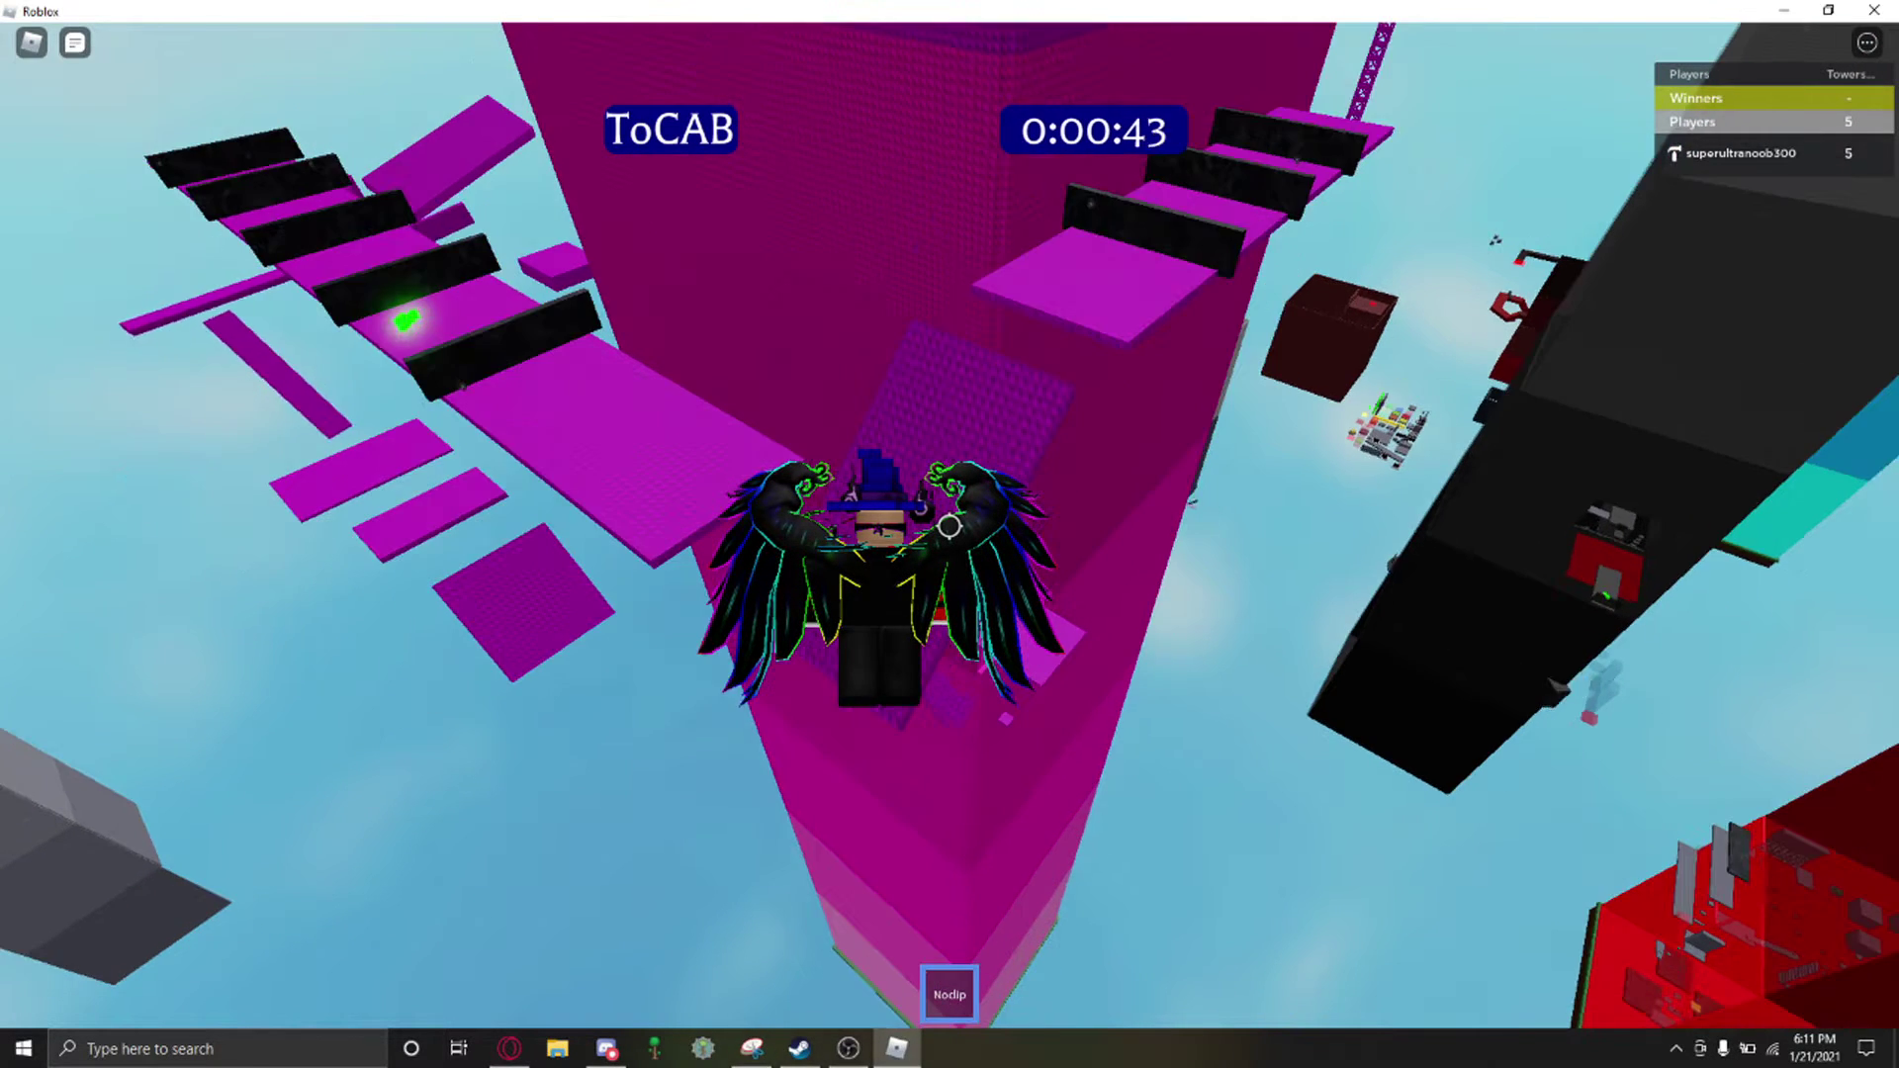
left_click_drag(951, 527, 949, 445)
key("w")
key("w")
Step: Climb through the dark room's gaps to the top and touch the finish, returning to the Lobby
key("w")
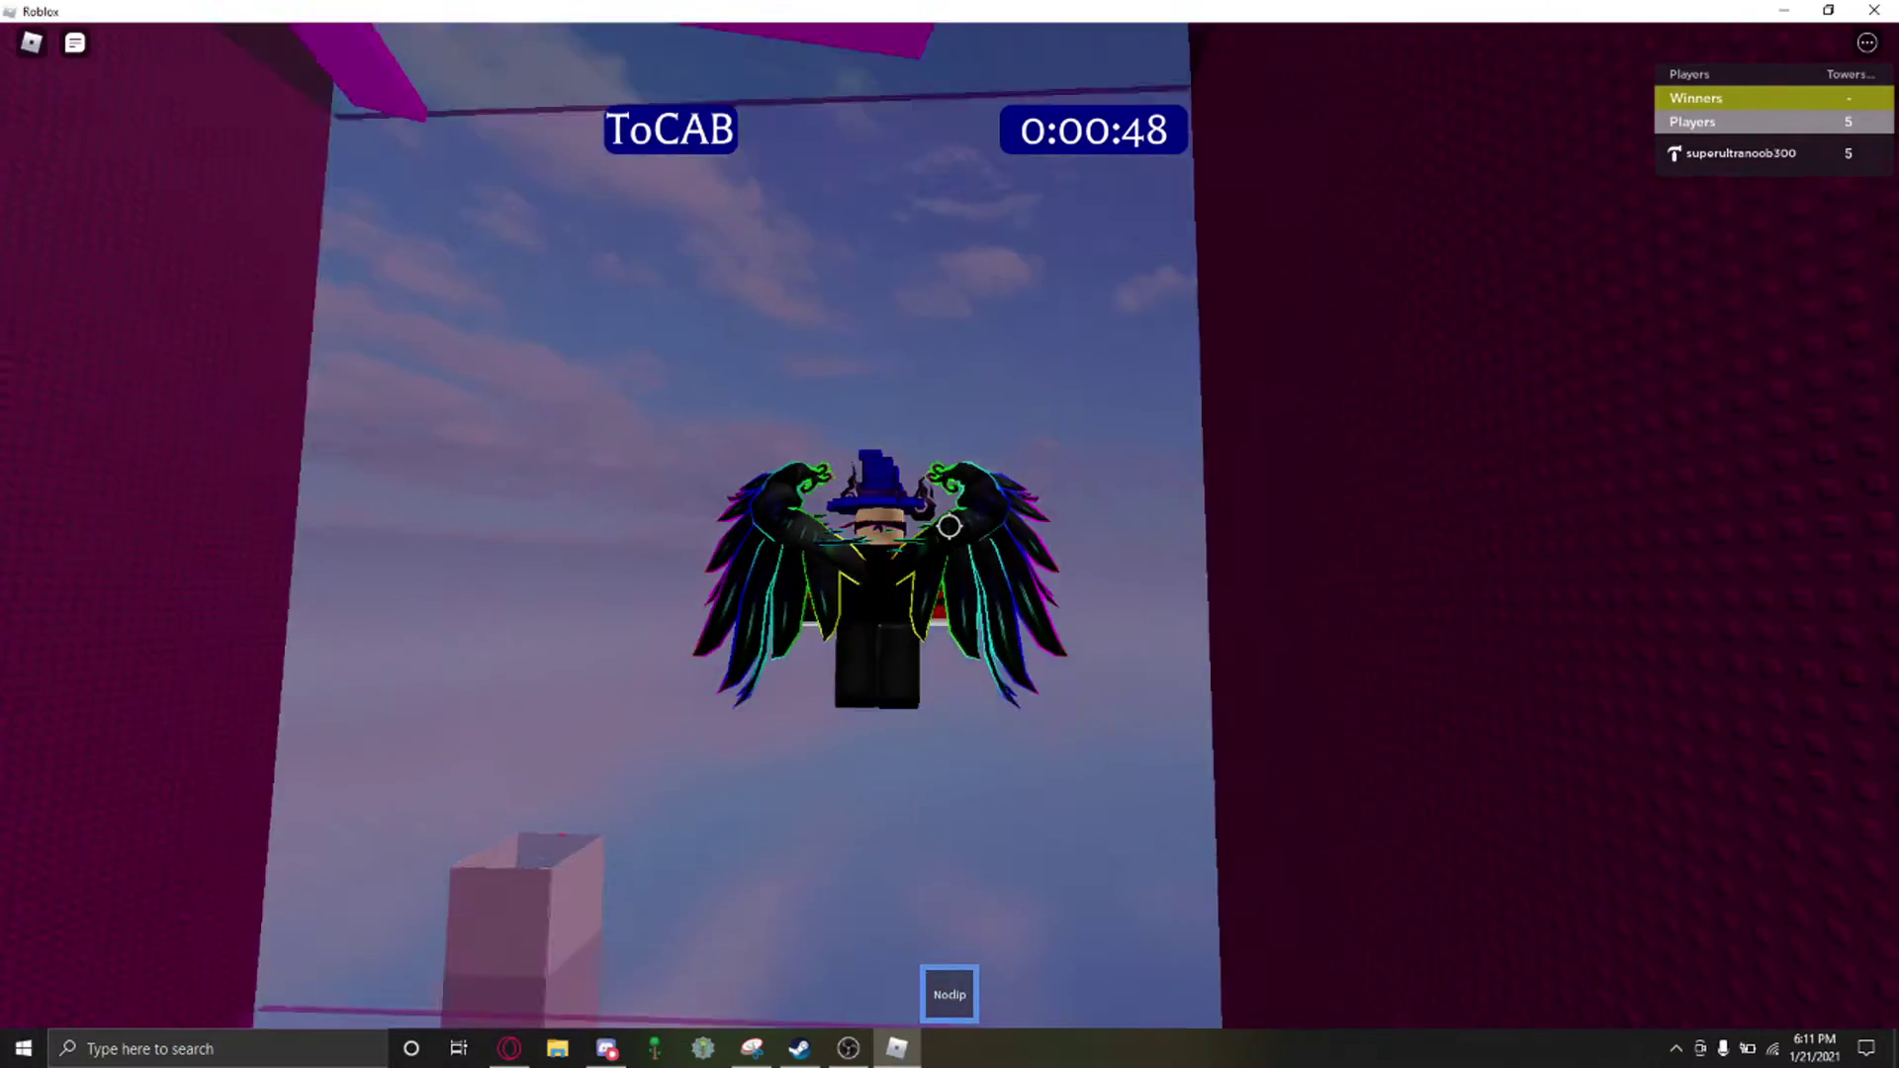
mouse_move(950, 527)
left_mouse_down()
mouse_move(1039, 528)
mouse_move(802, 445)
left_mouse_up()
key("w")
key("w")
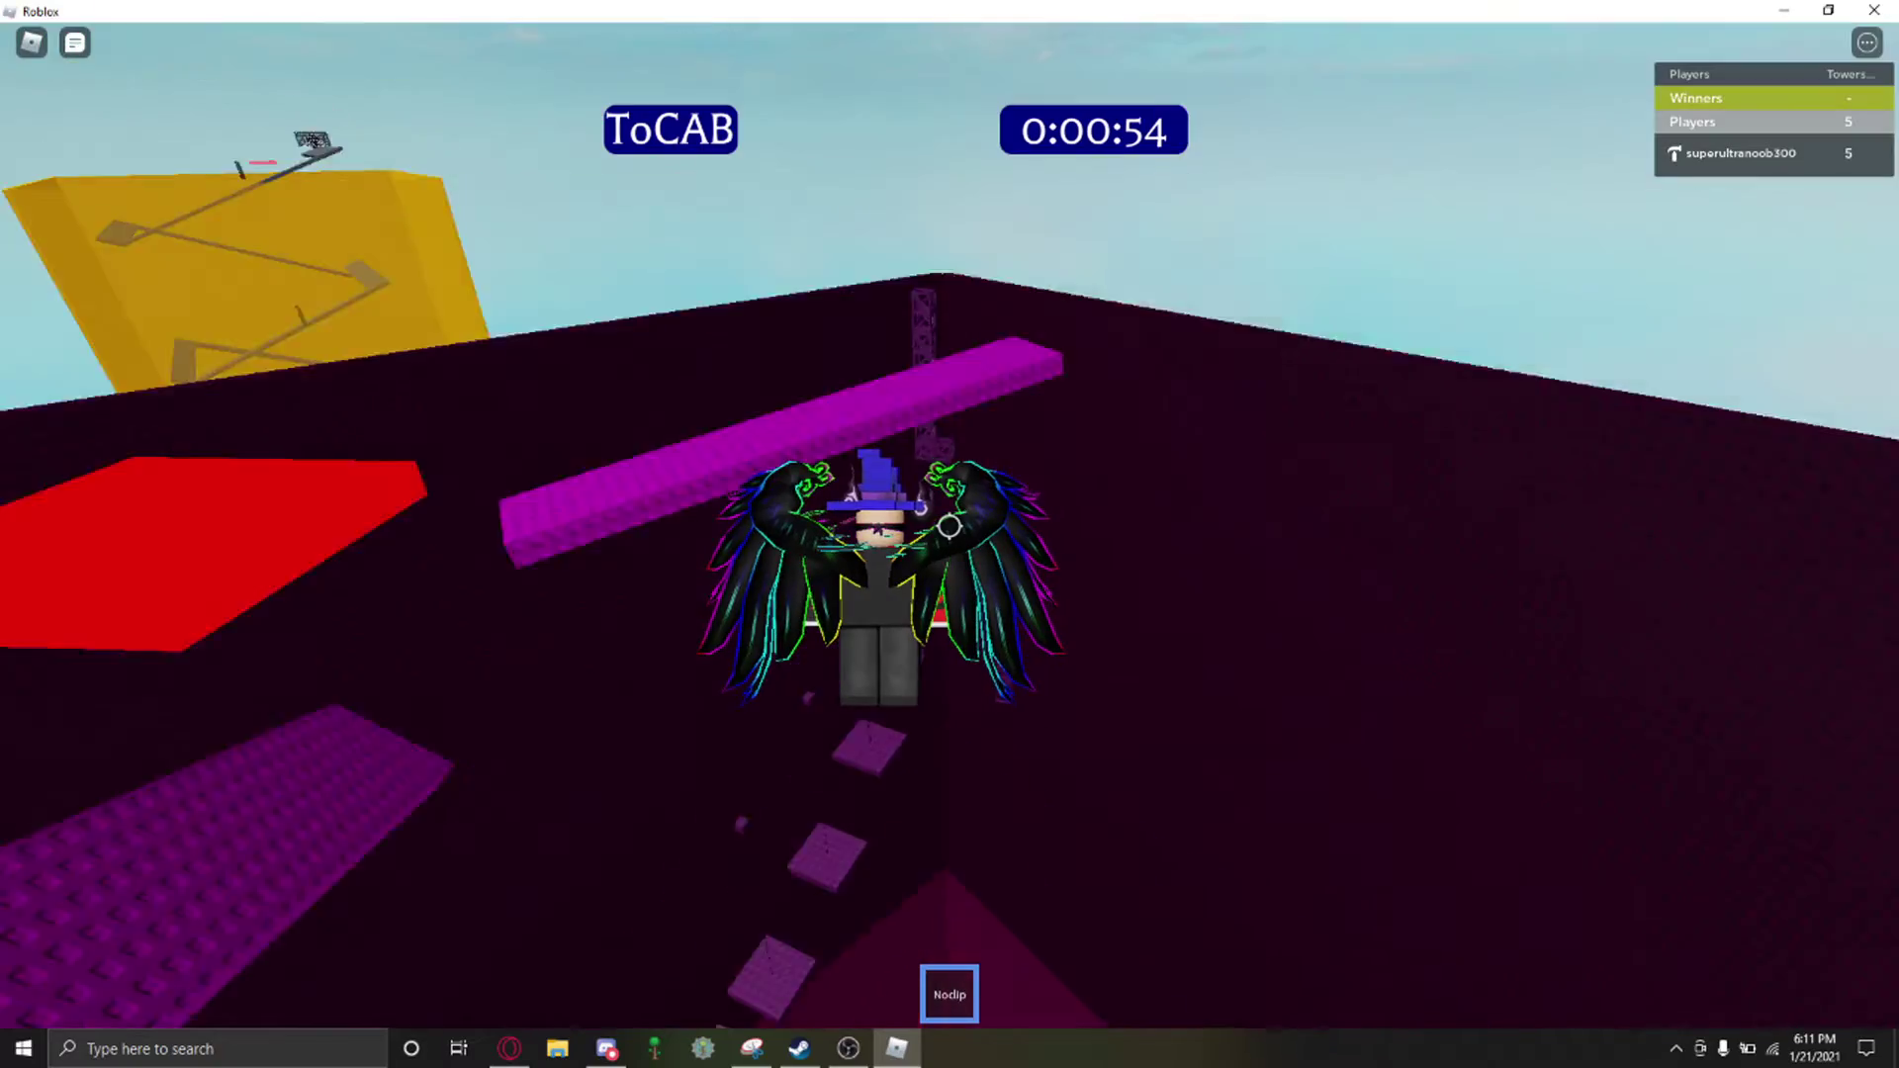
left_click_drag(950, 526, 802, 623)
key("w")
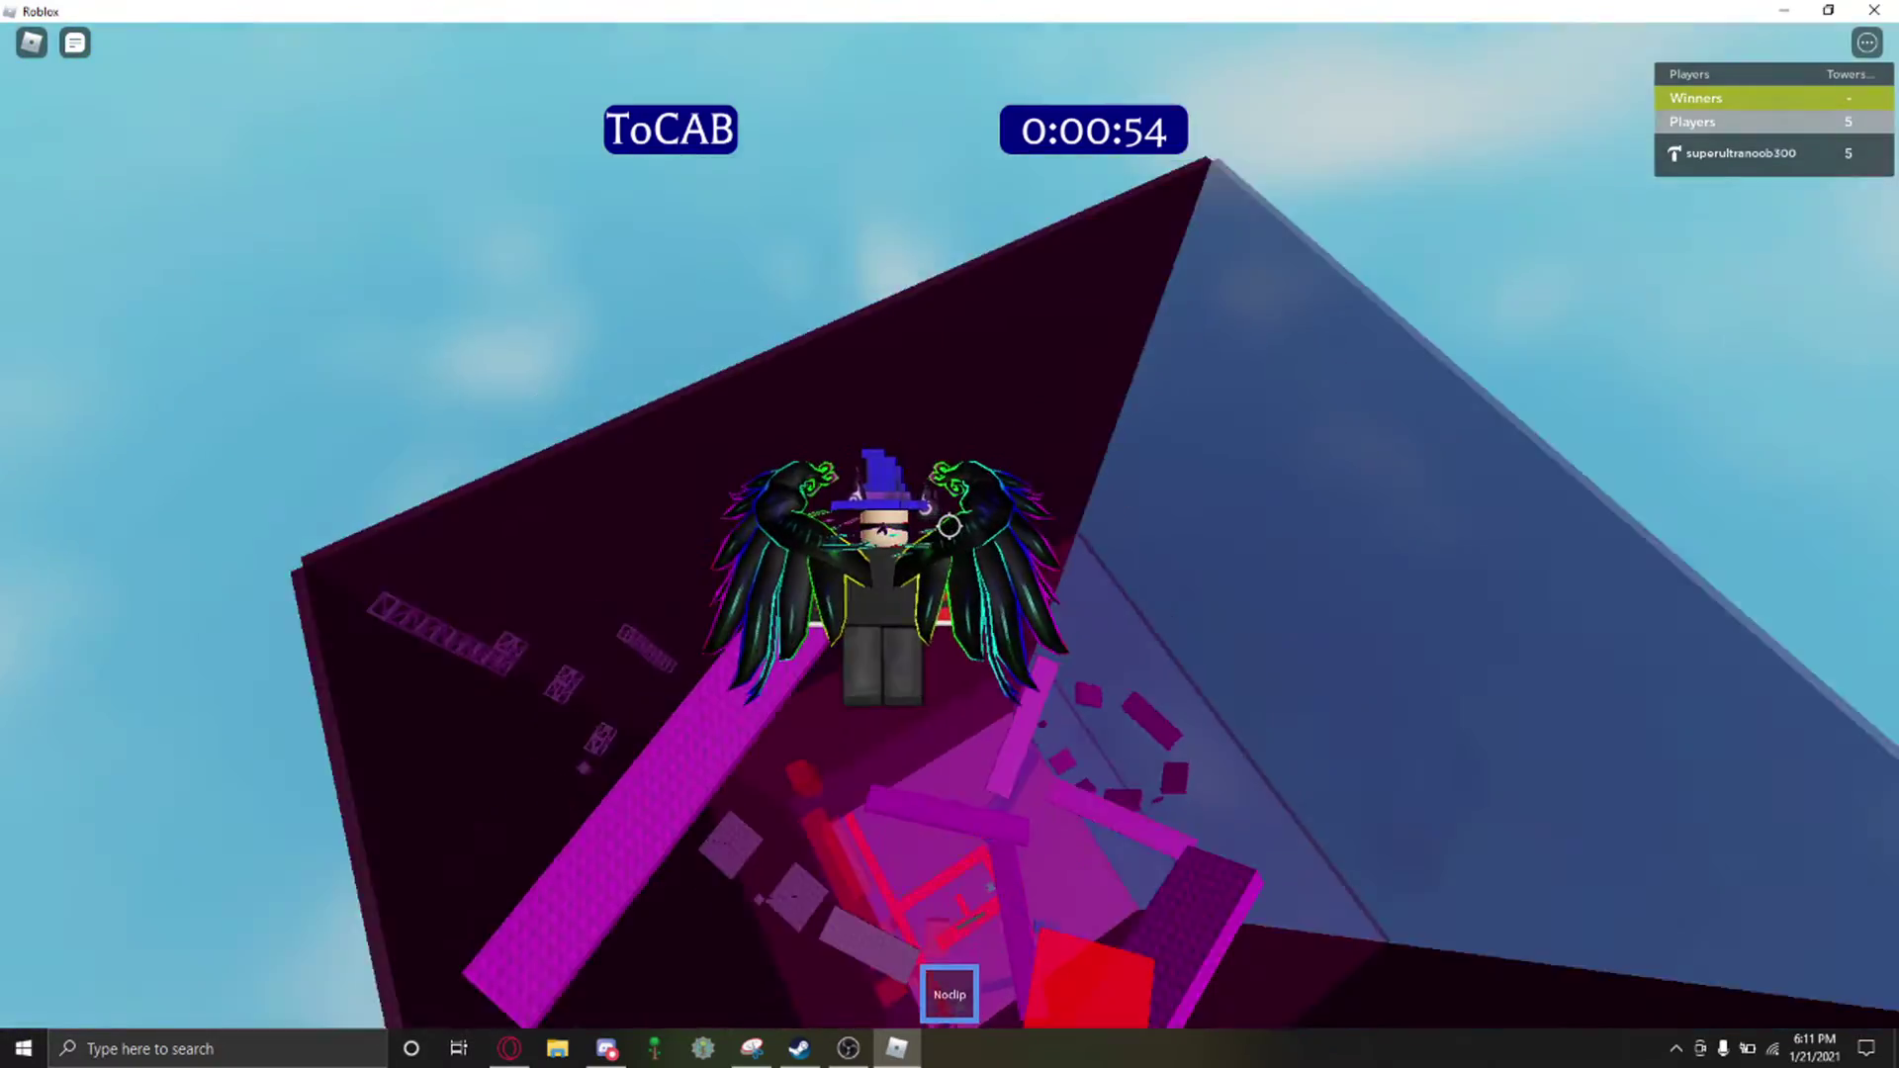
left_click_drag(950, 526, 832, 446)
key("w")
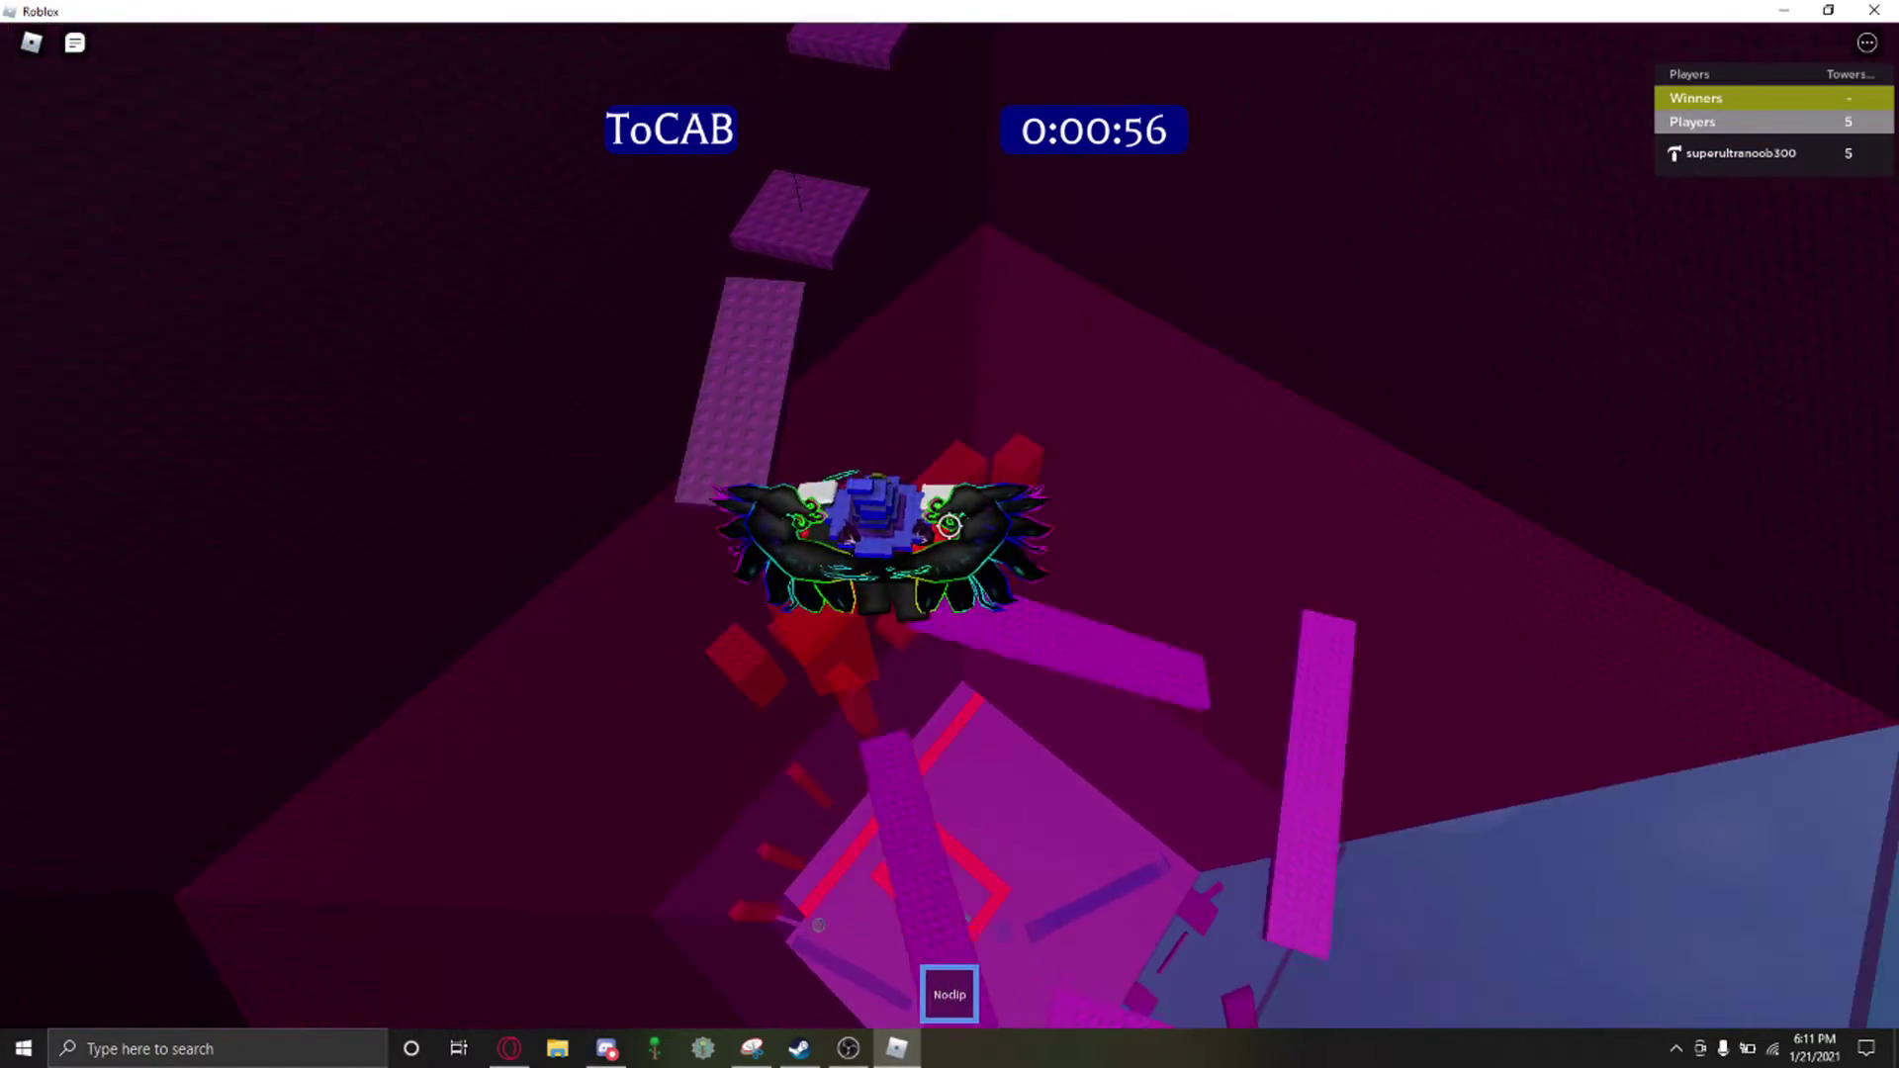
left_click_drag(950, 528, 832, 624)
key("w")
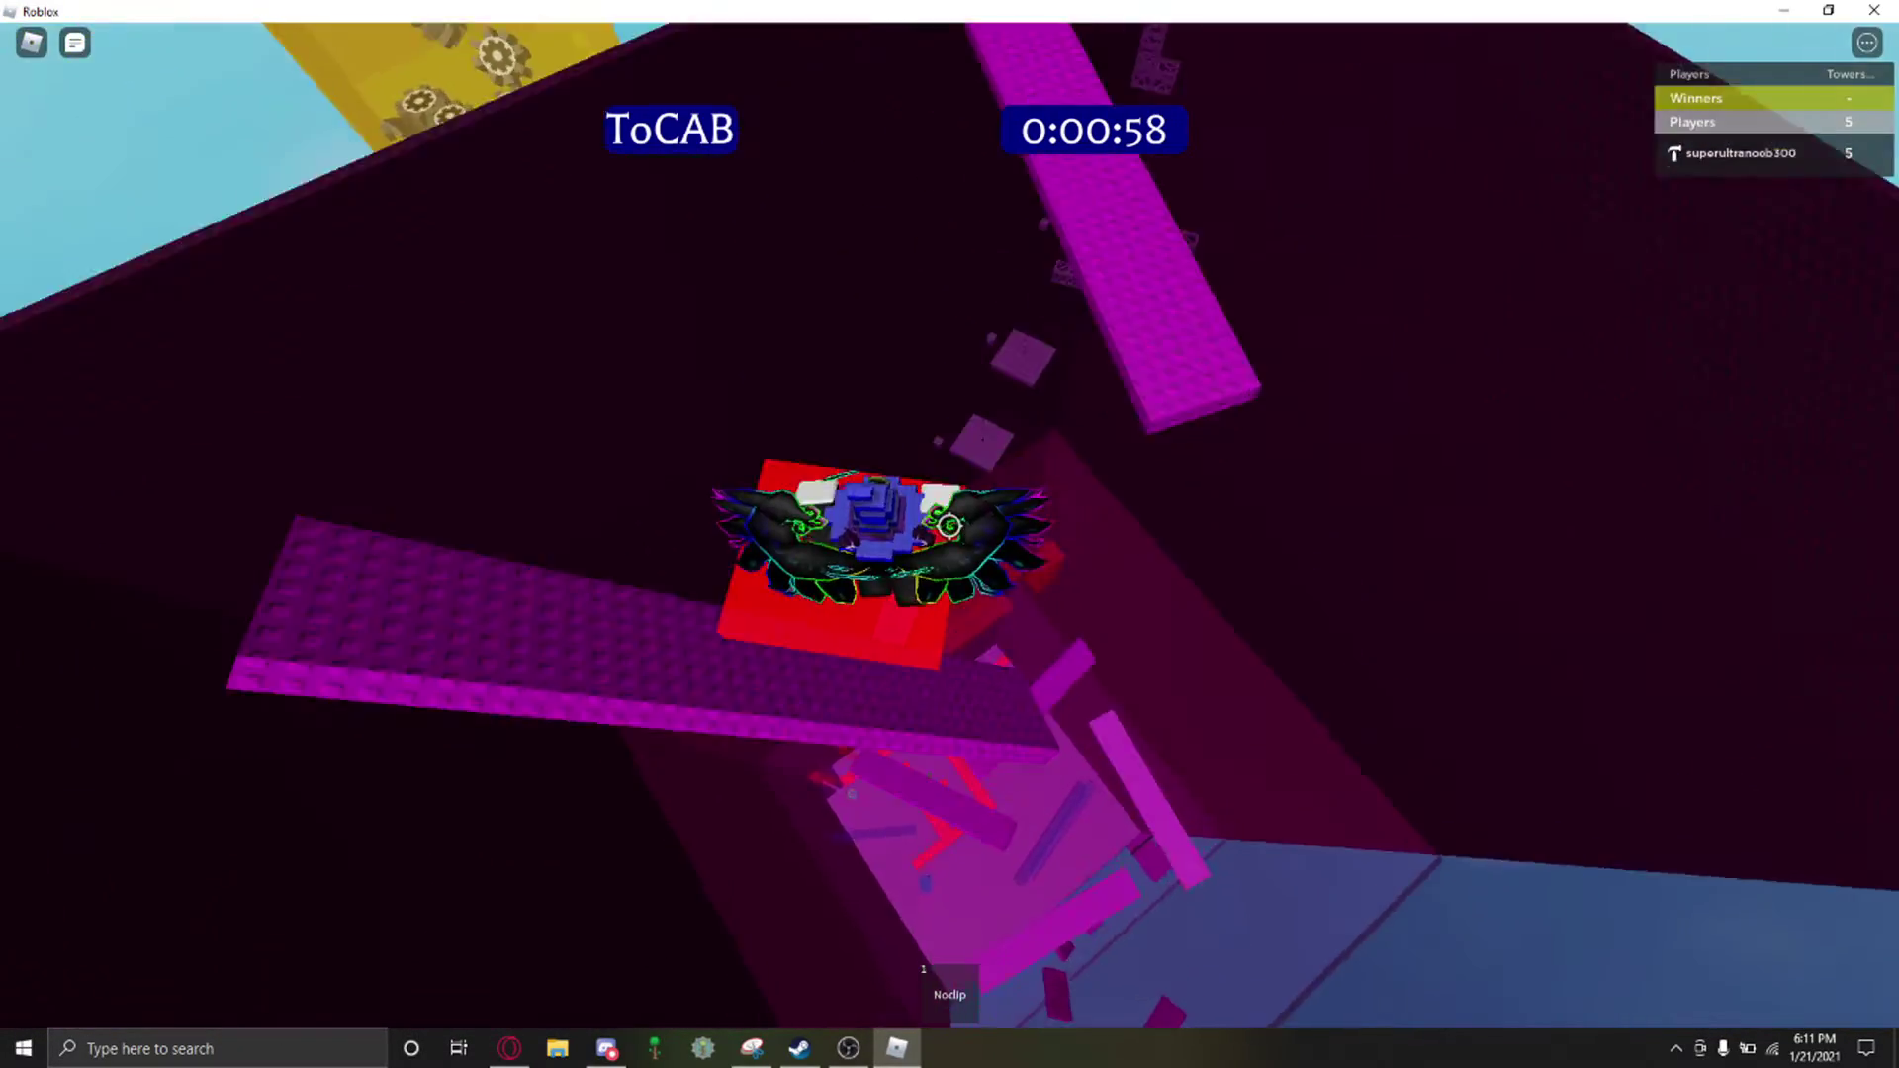
left_click_drag(950, 528, 832, 594)
Step: Cross the red lobby floor, face the portal row and enter the ToWRT arch
key("w")
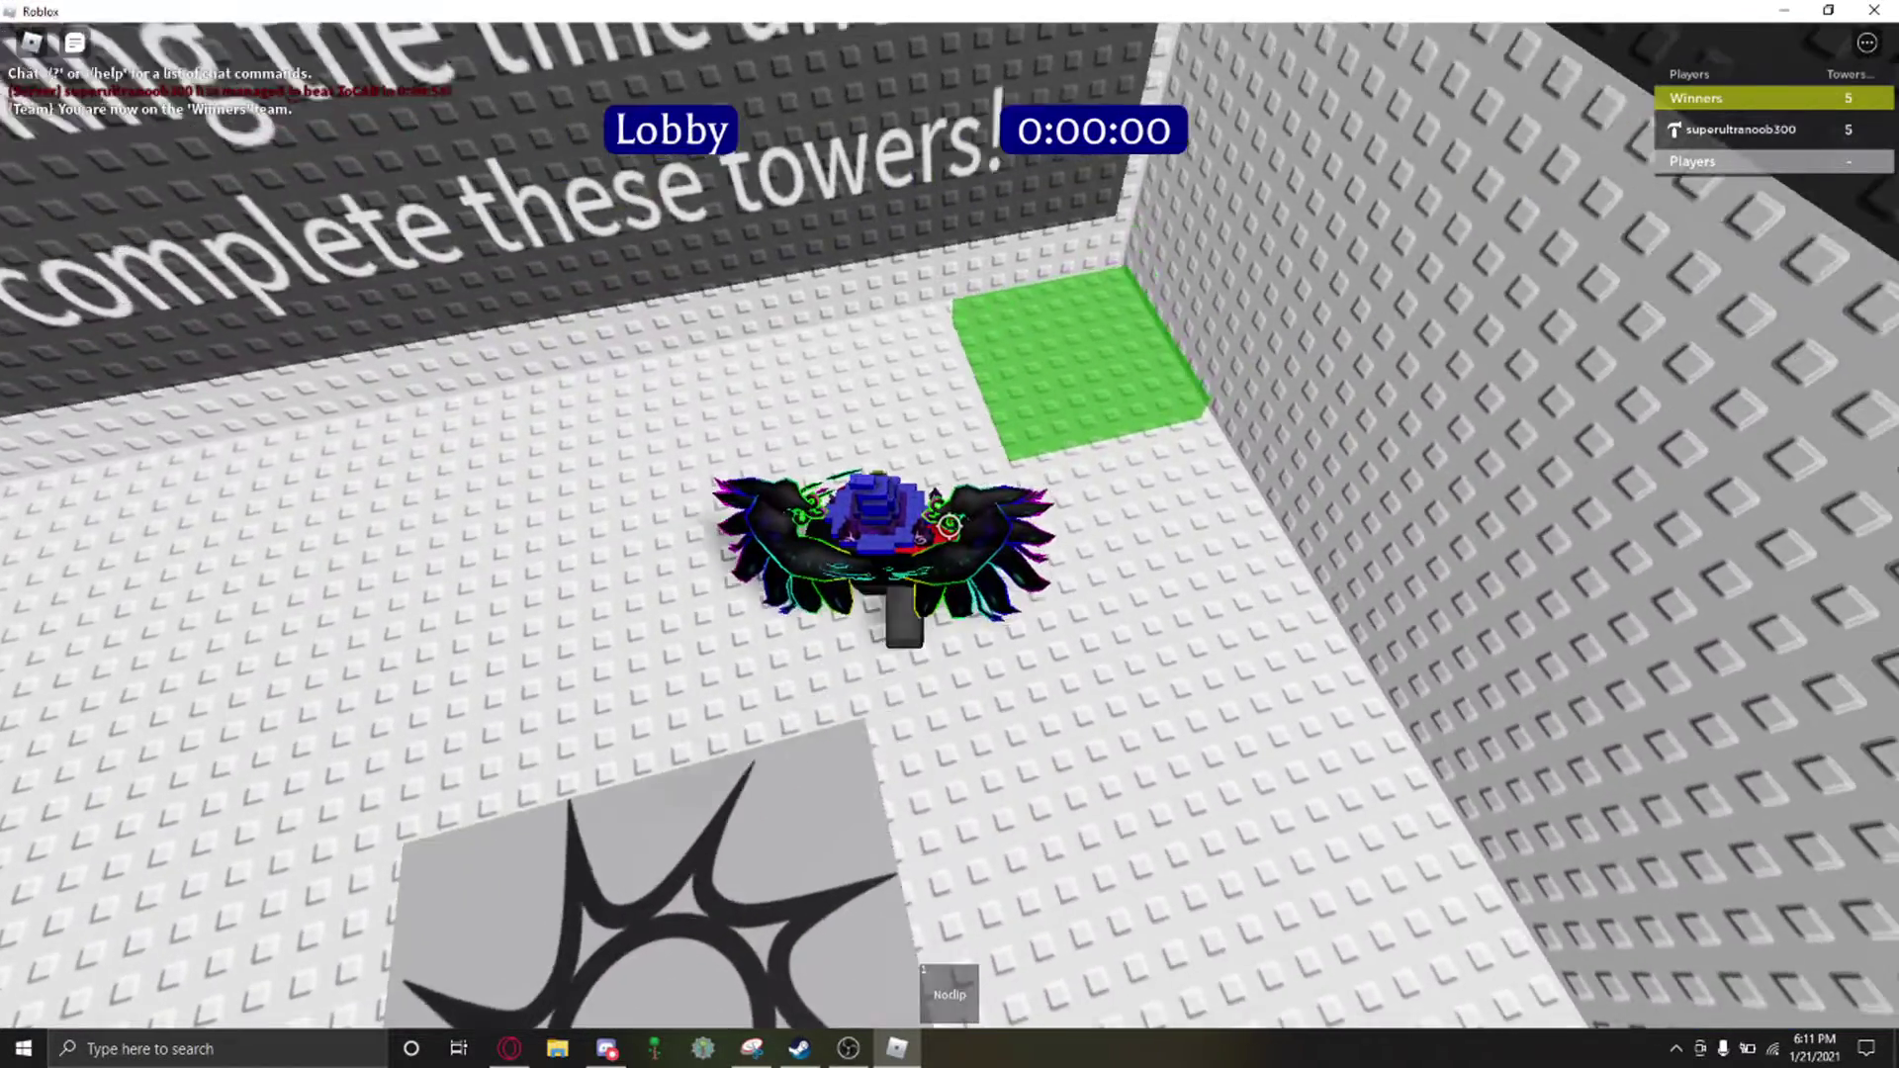
left_click_drag(950, 527, 831, 623)
key("w")
left_click_drag(949, 528, 832, 565)
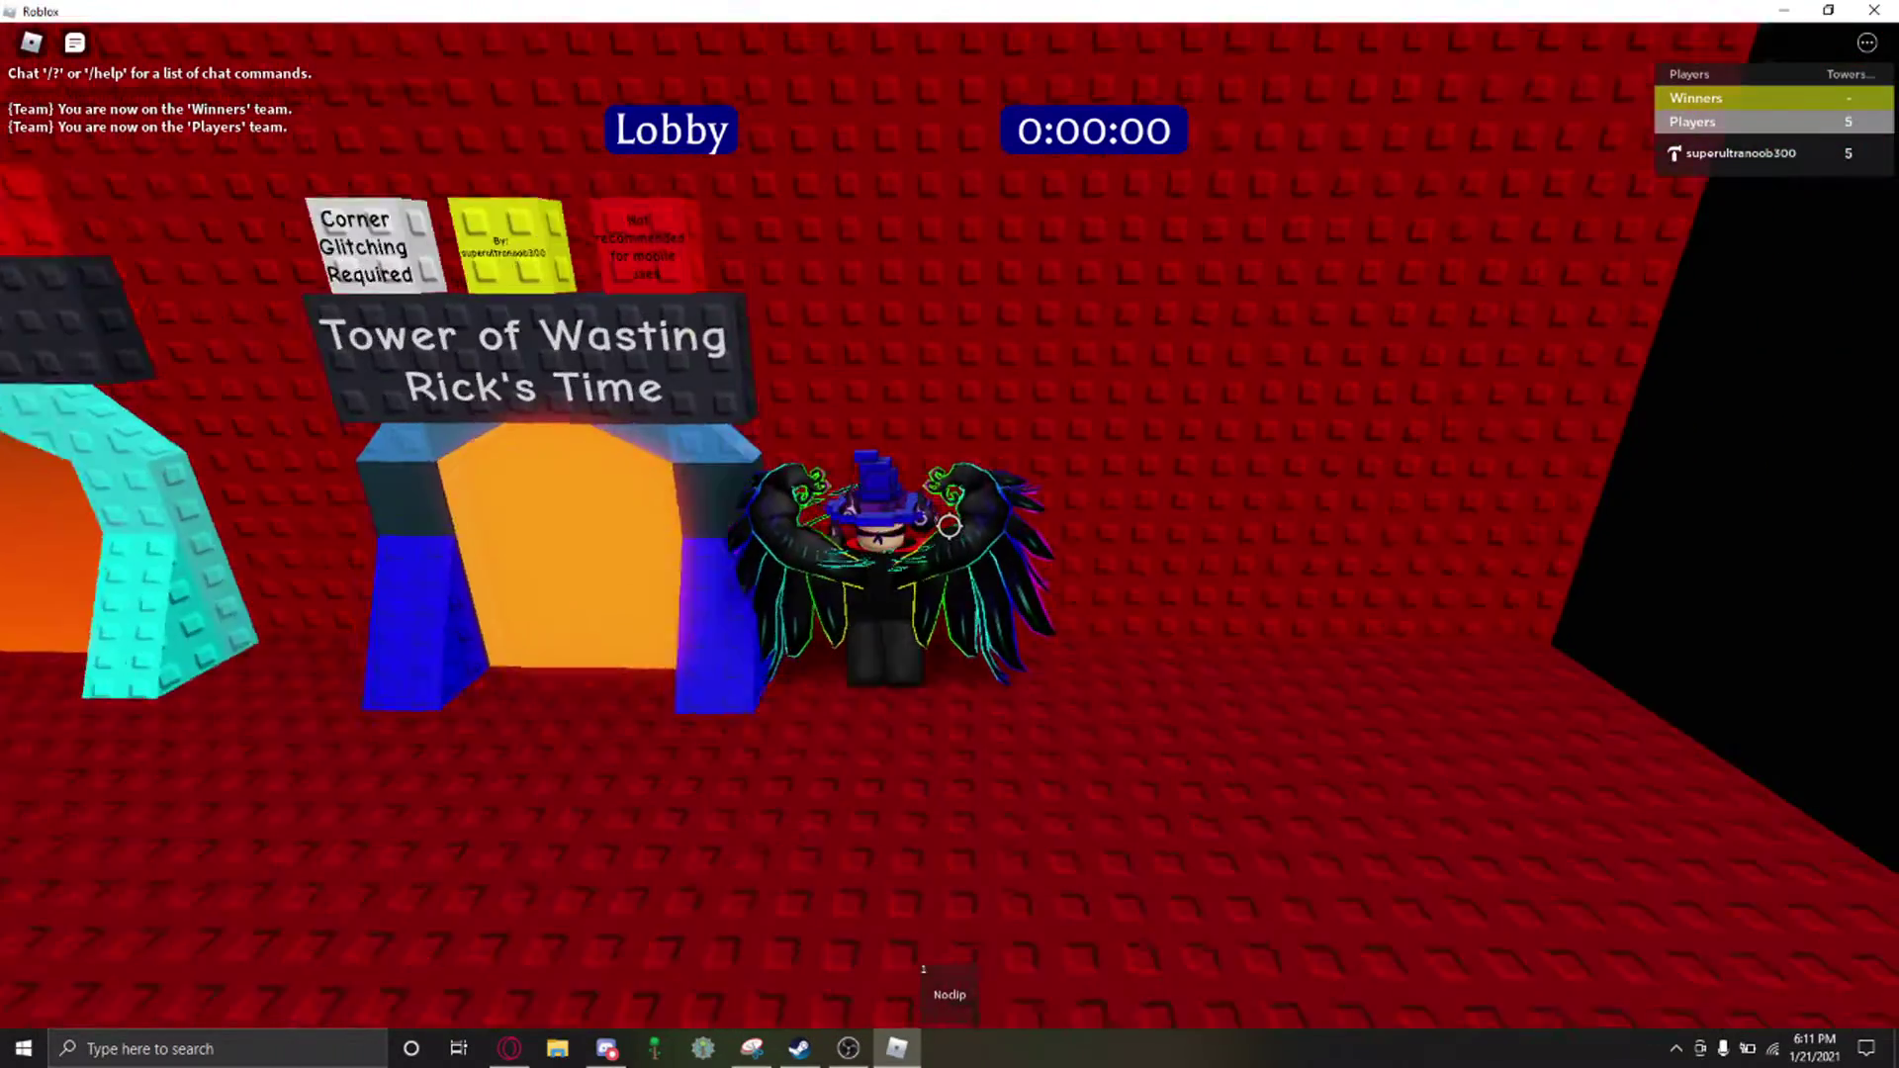
key("d")
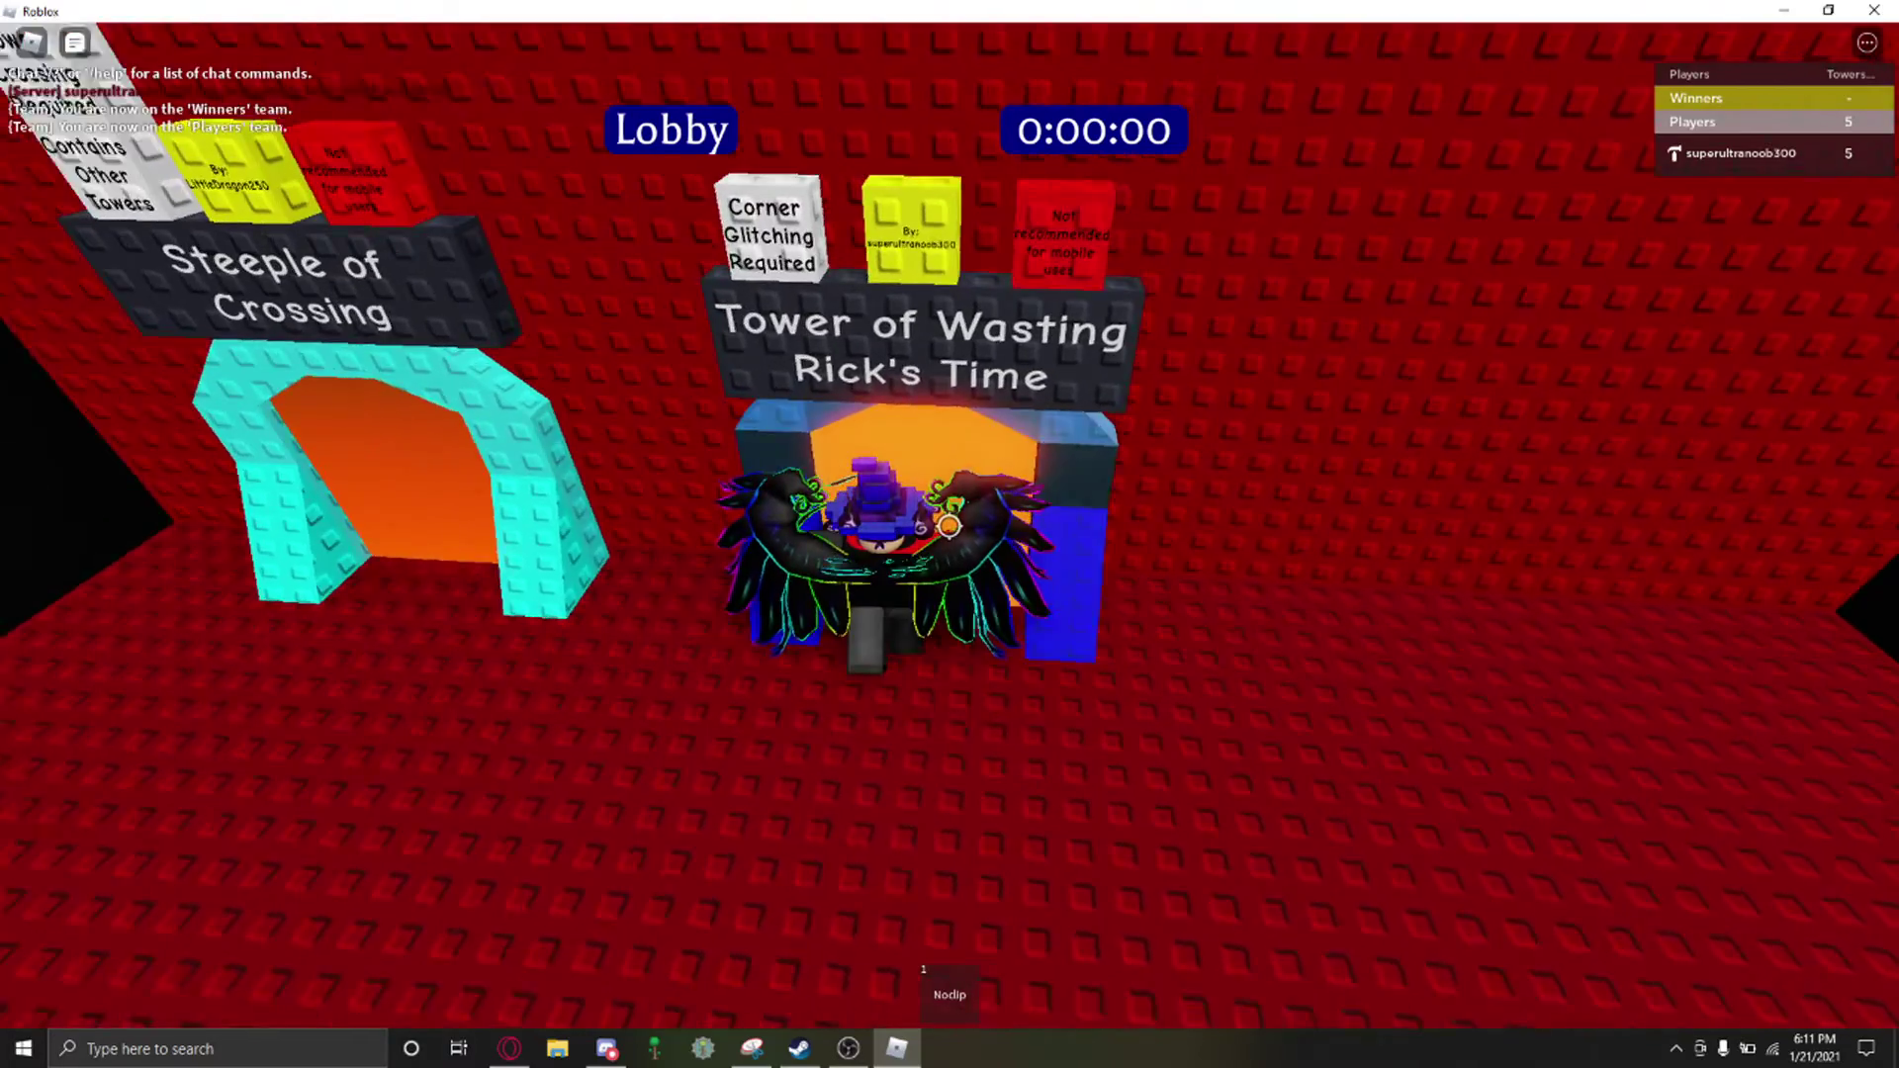
key("w")
left_click_drag(951, 527, 831, 528)
Step: Noclip up through ToWRT's grey lower sections, past the dark blocks toward the green area
left_click_drag(950, 527, 949, 446)
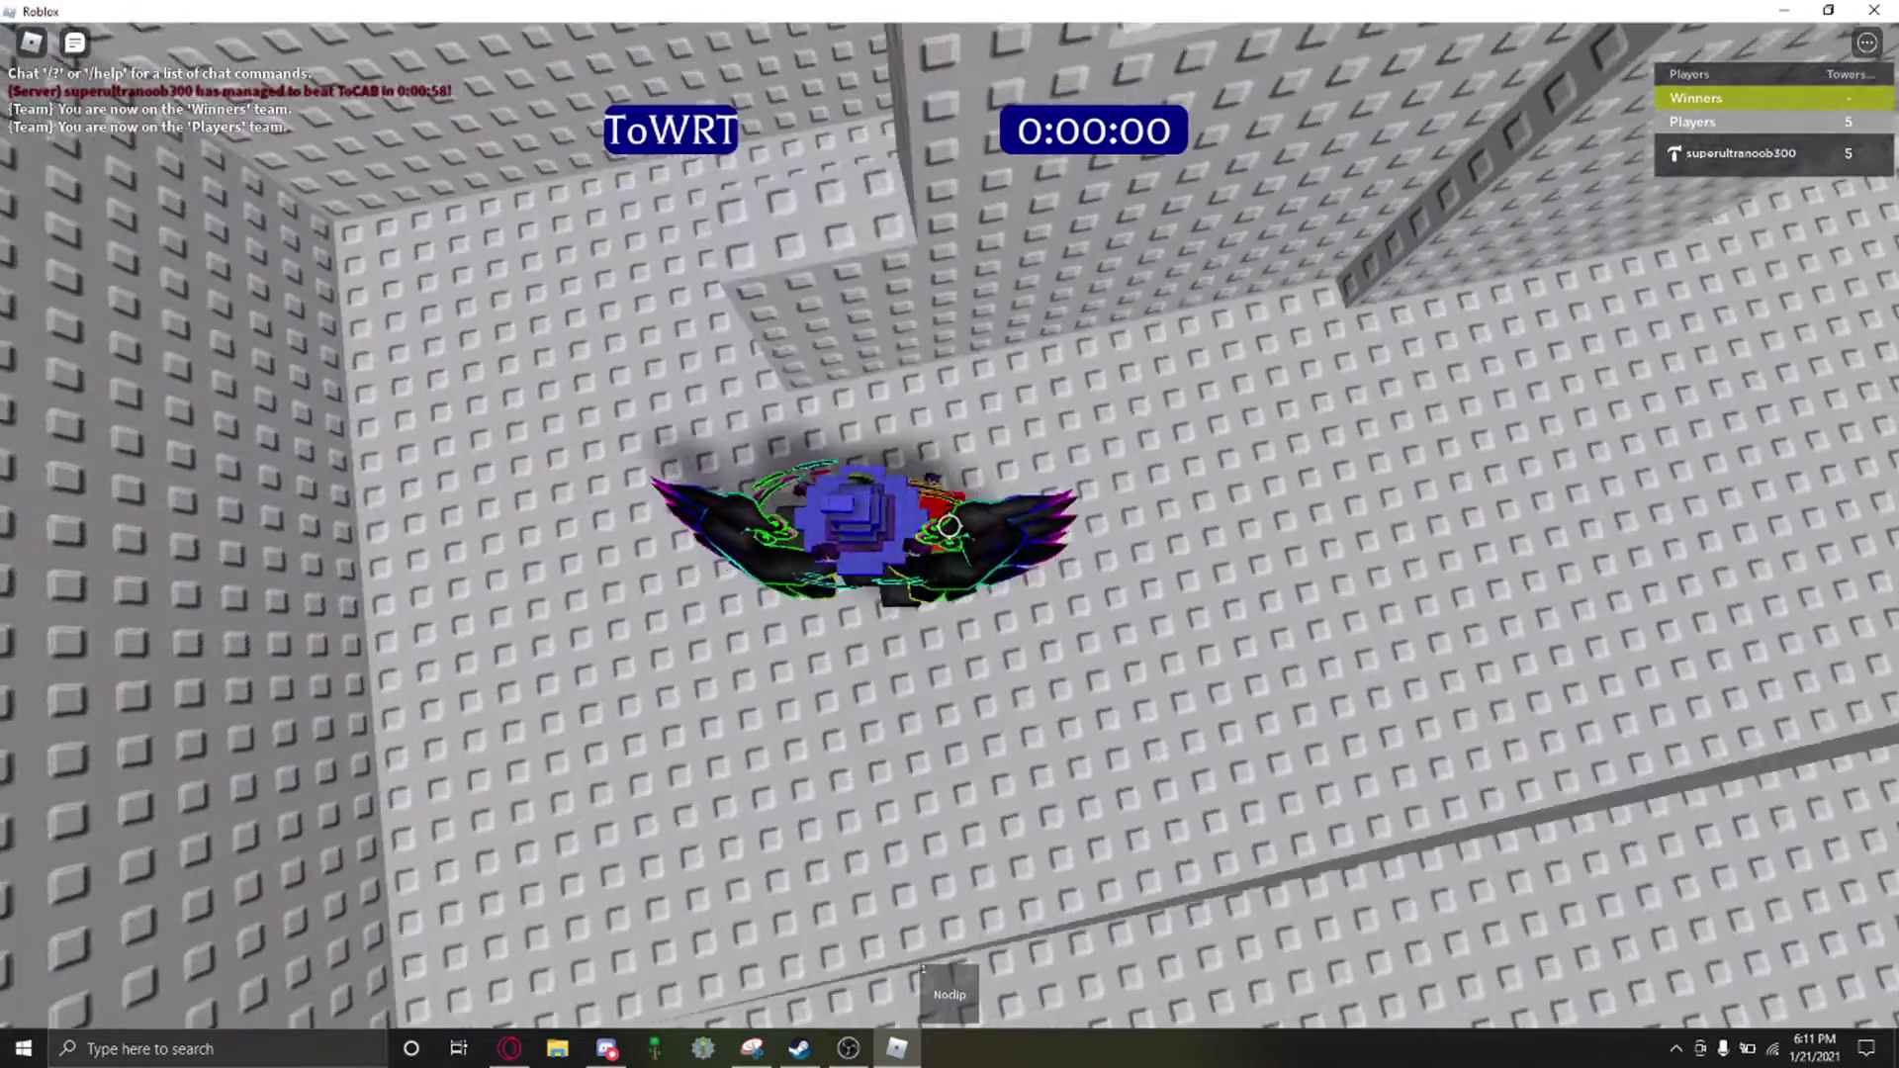
key("space")
key("w")
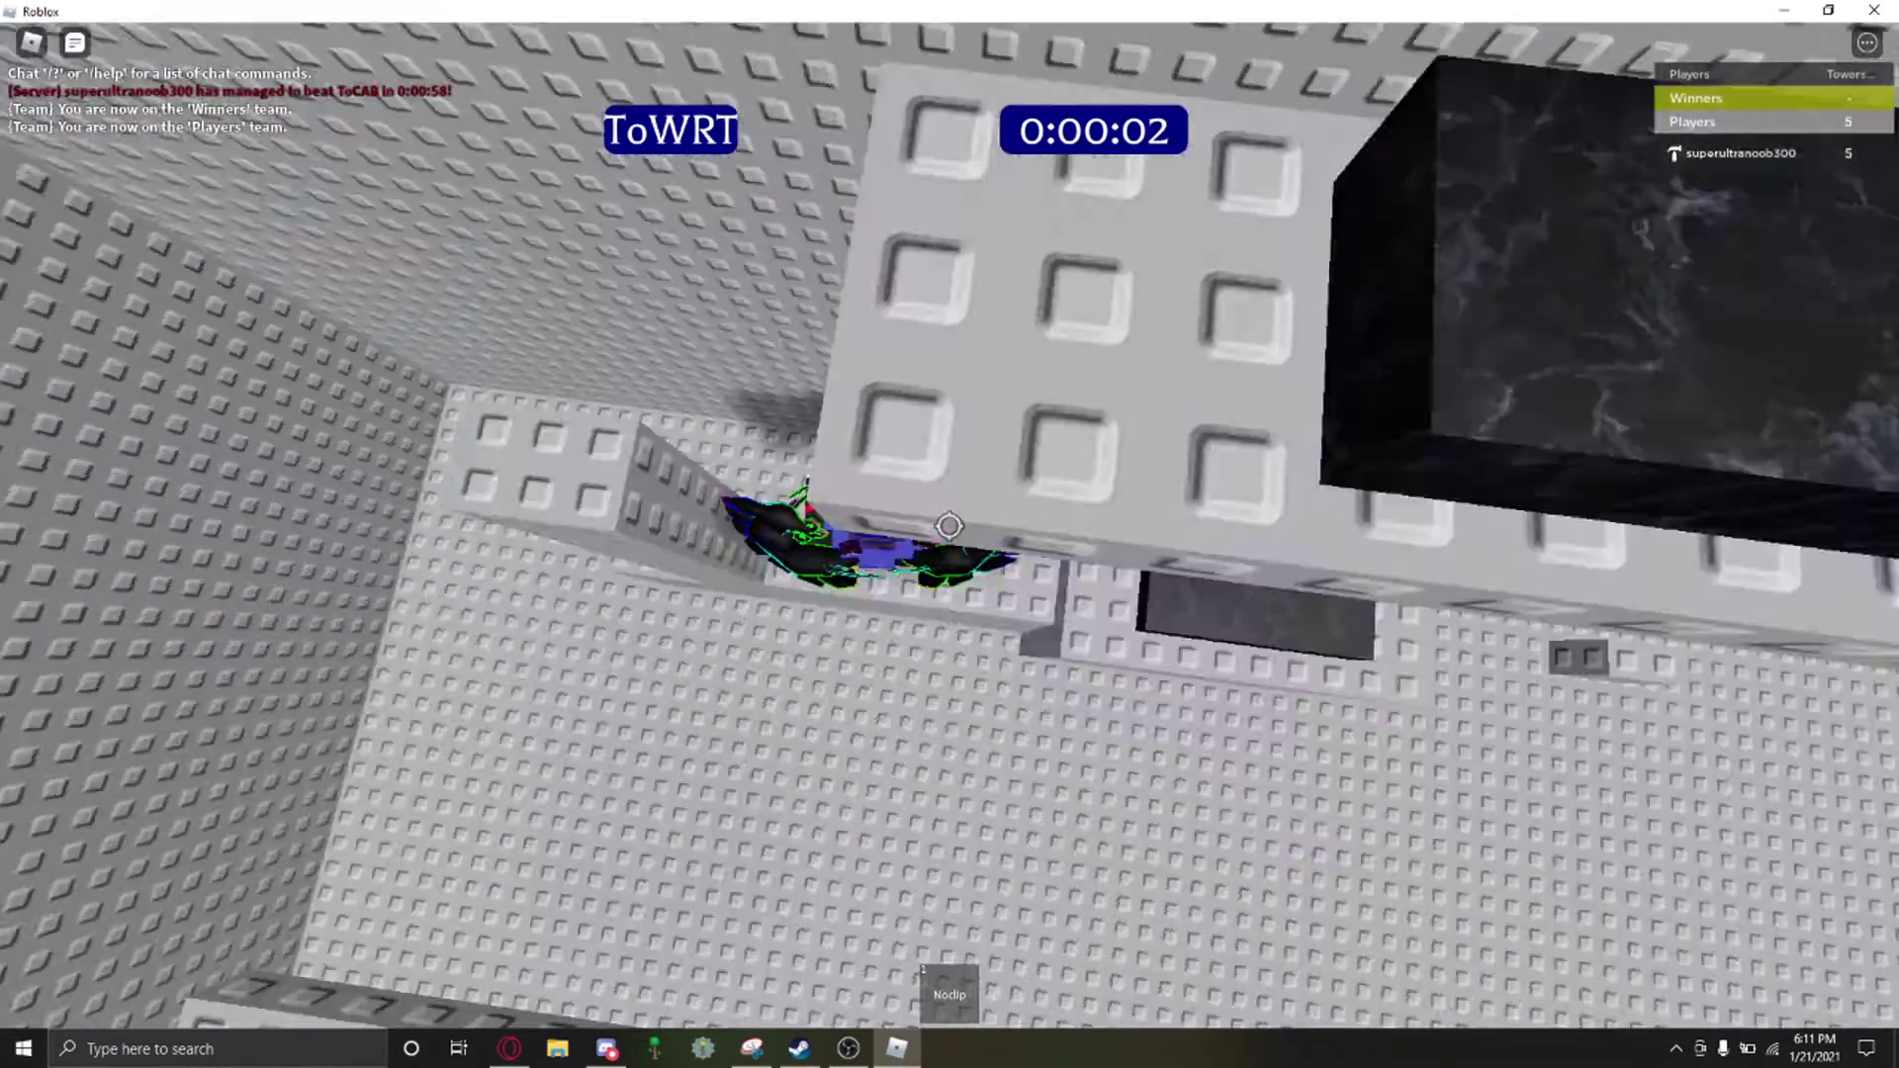
scroll(950, 527, "up", 5)
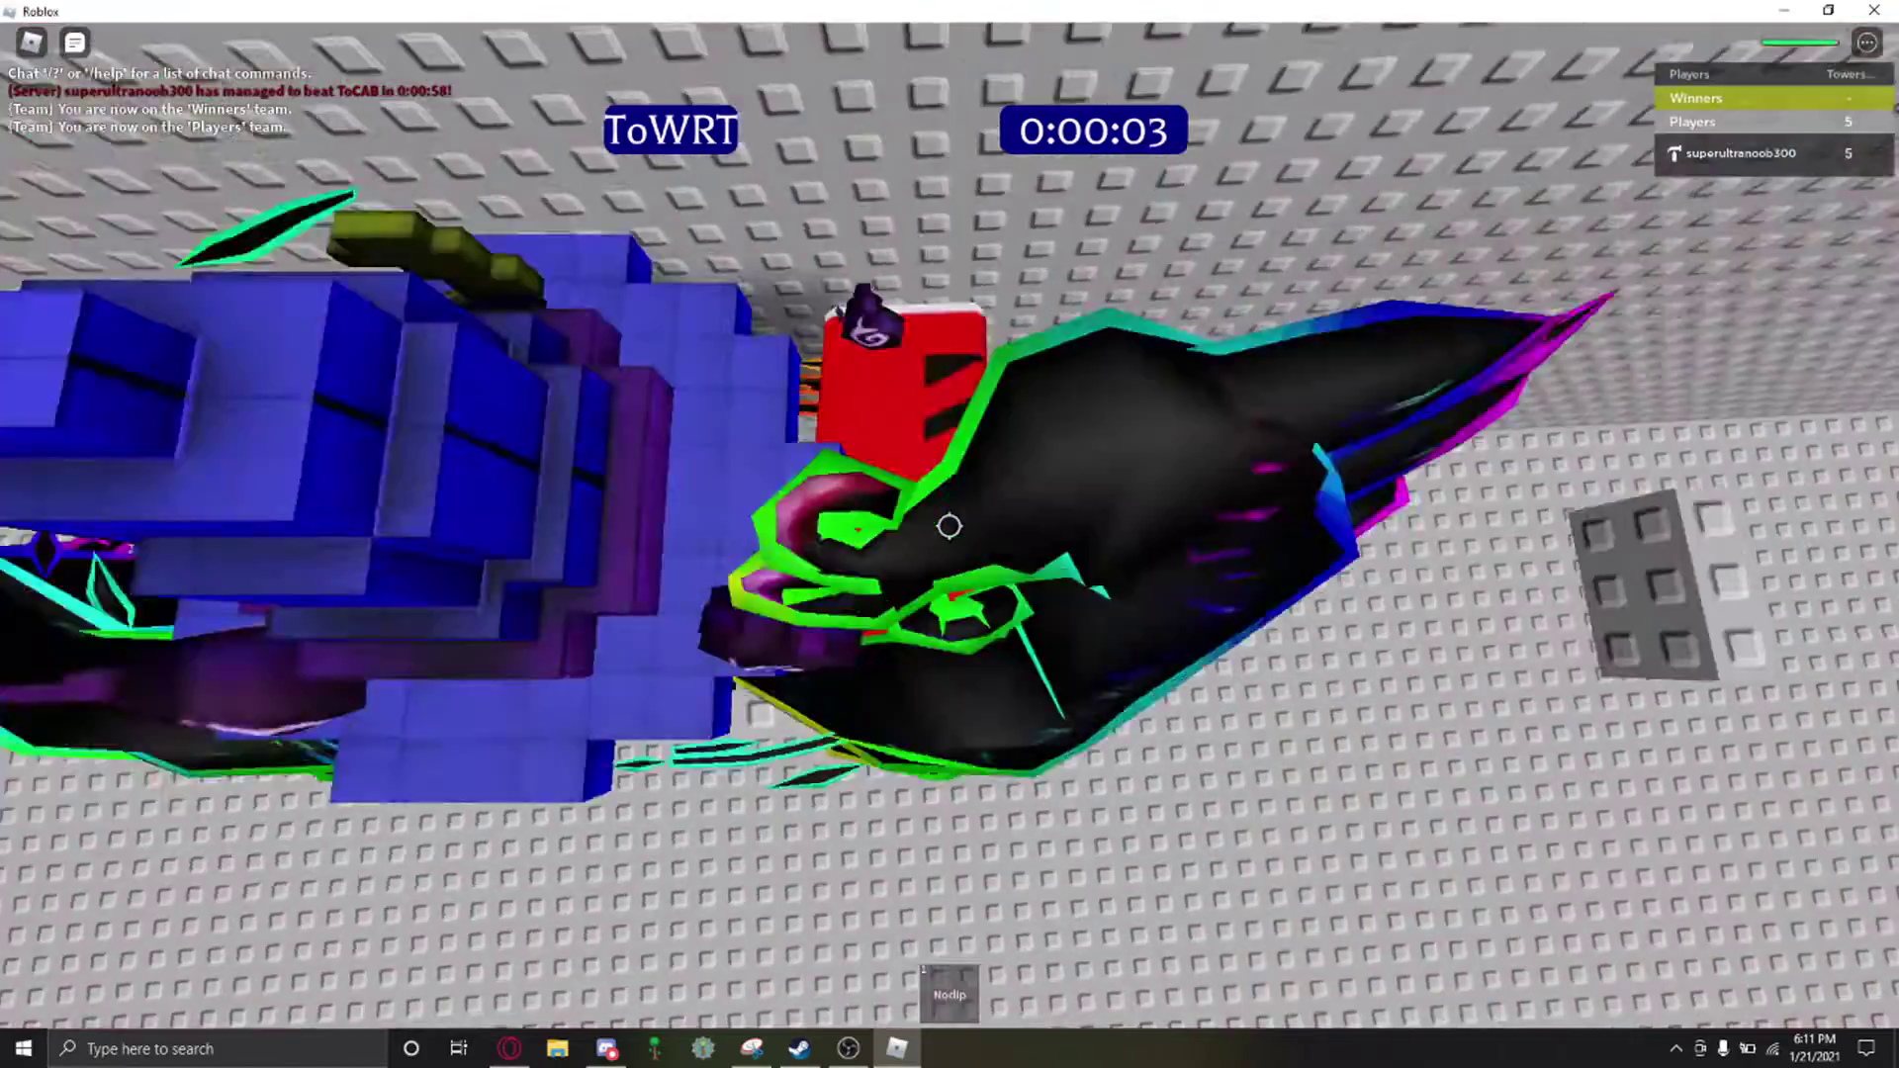
scroll(950, 527, "down", 5)
key("w")
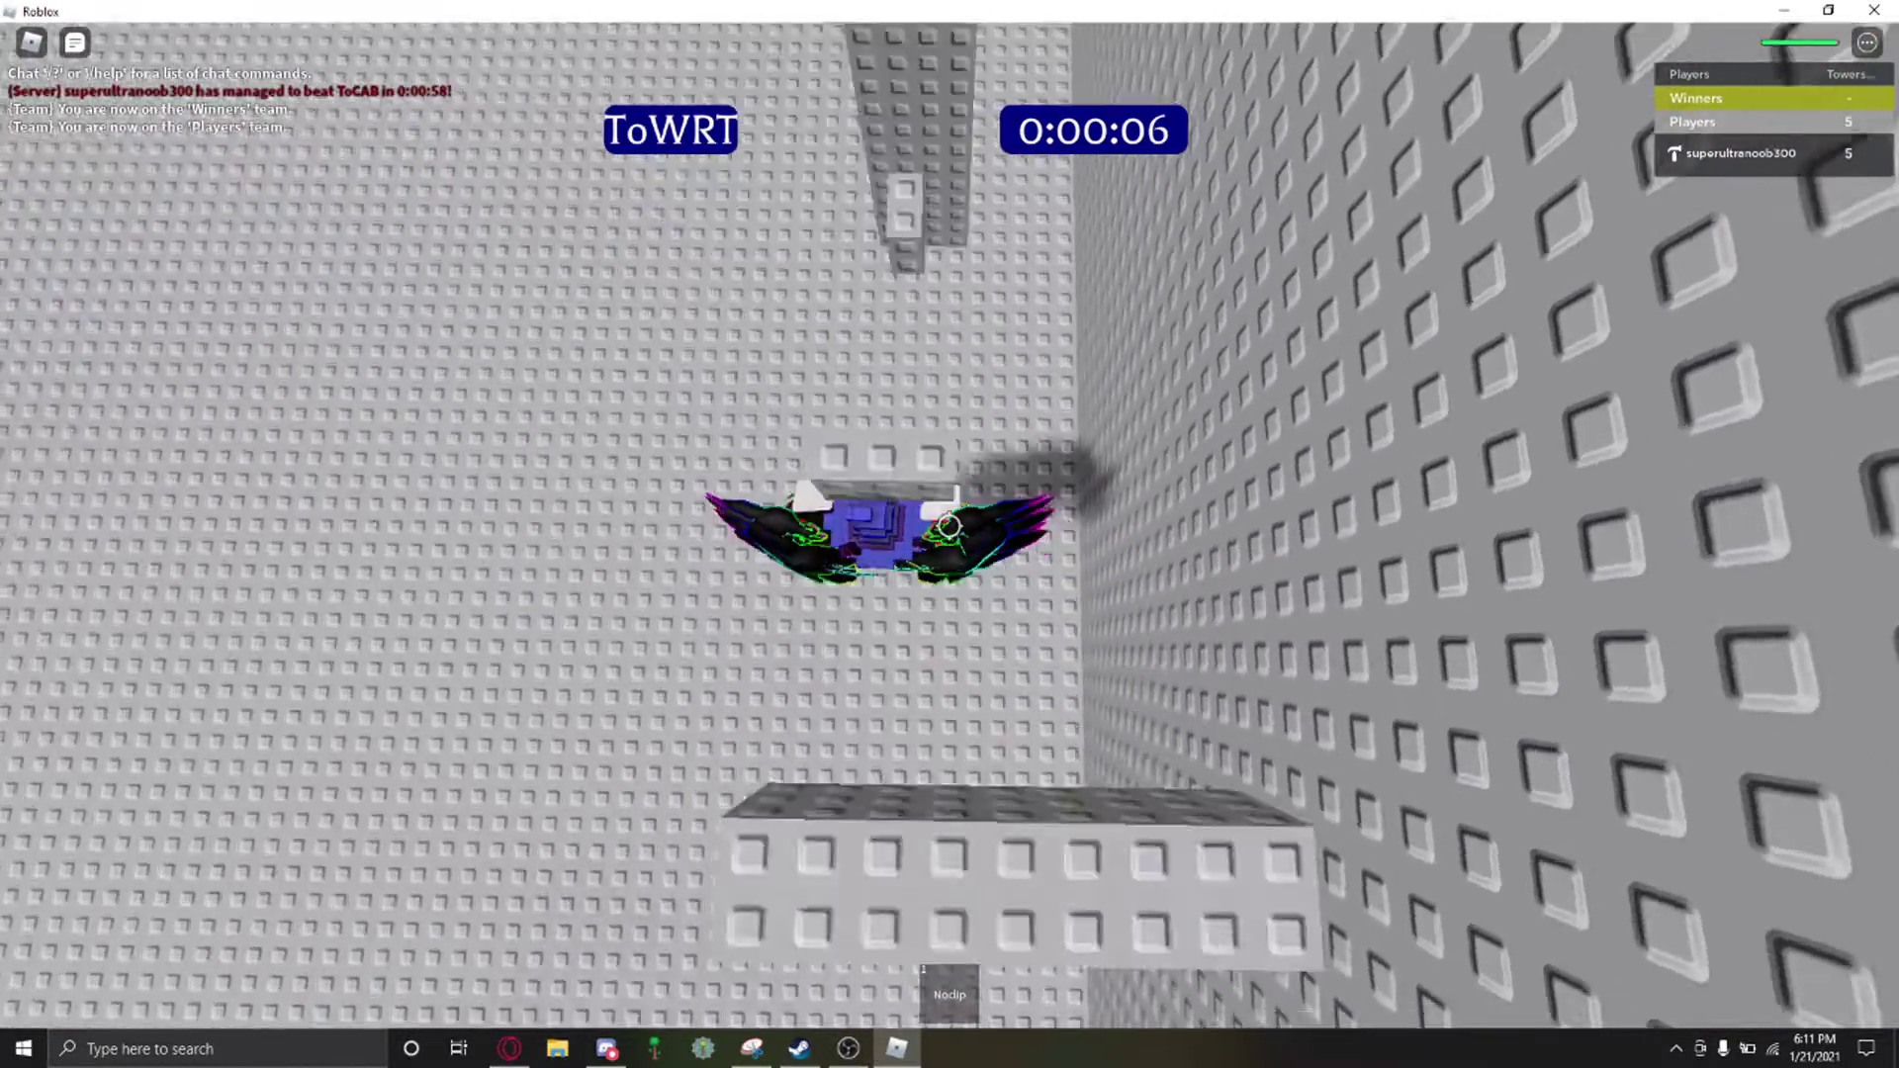
left_click_drag(950, 527, 949, 623)
key("w")
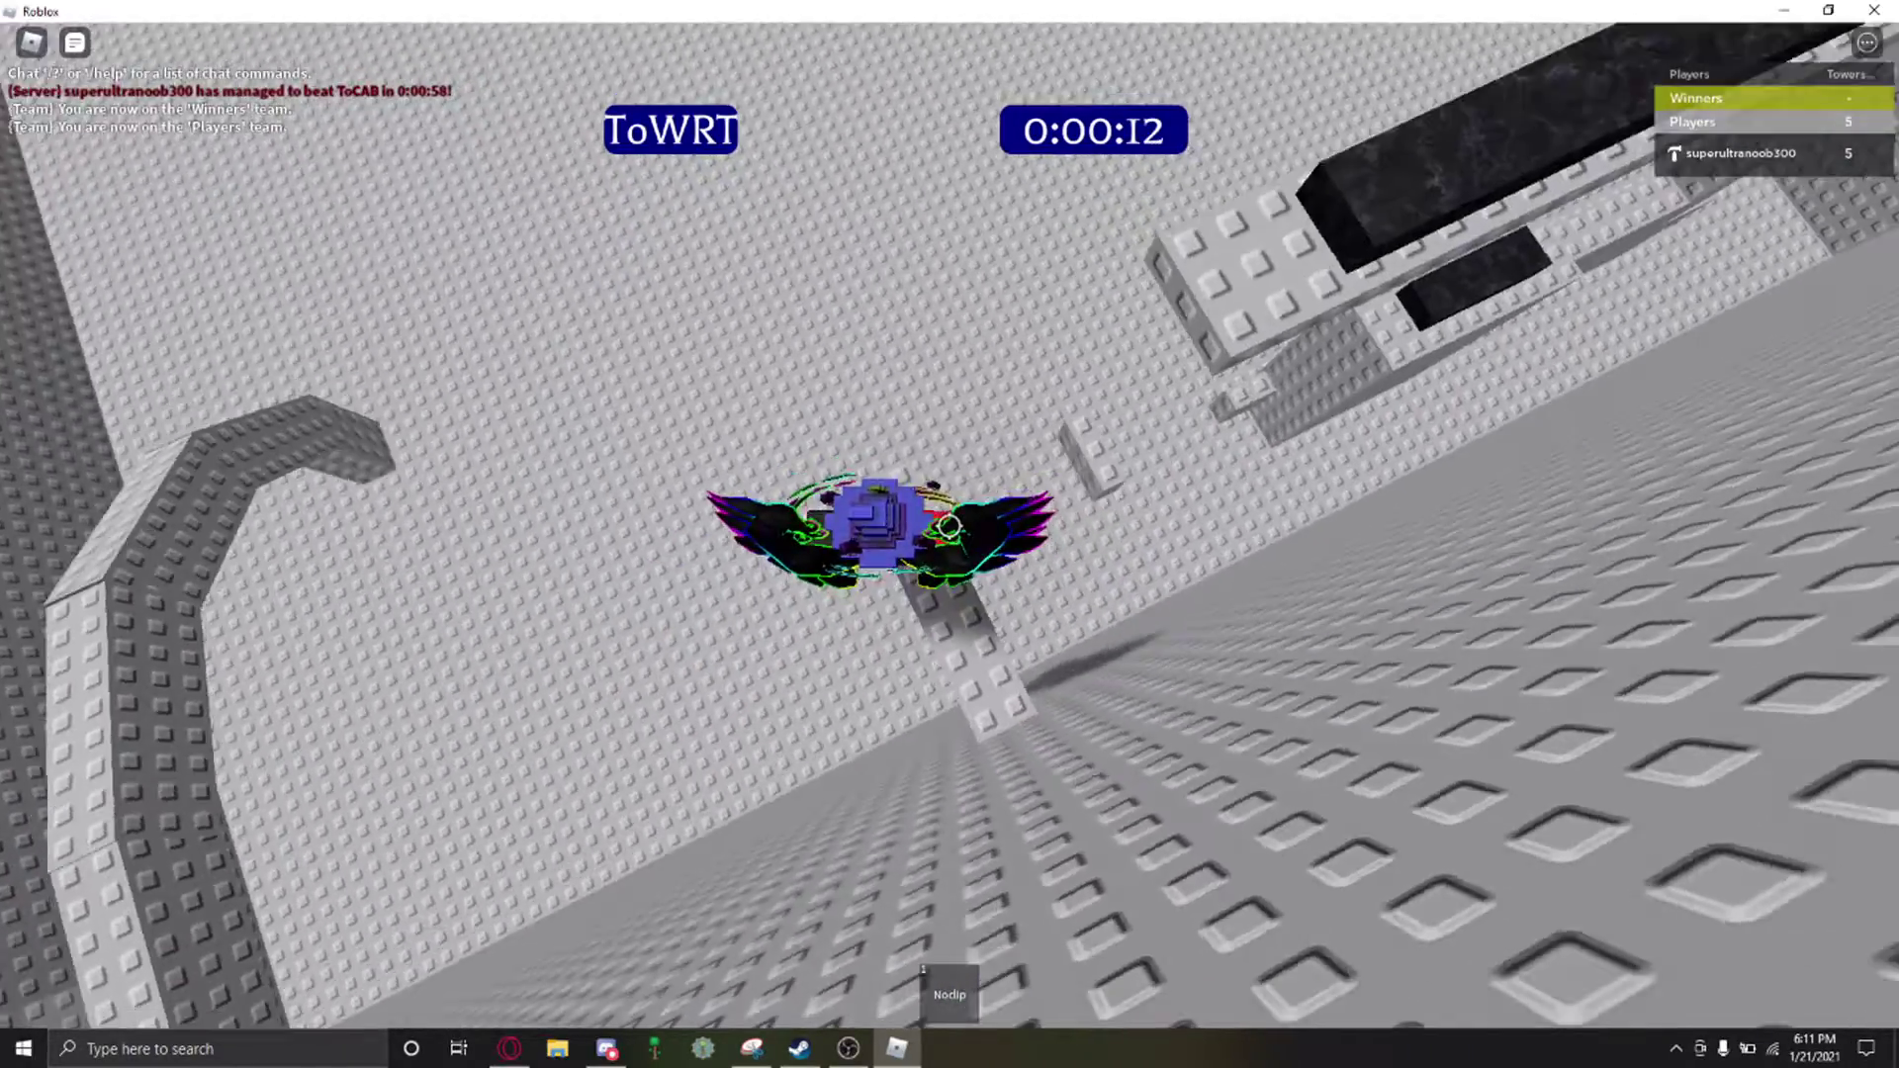
key("w")
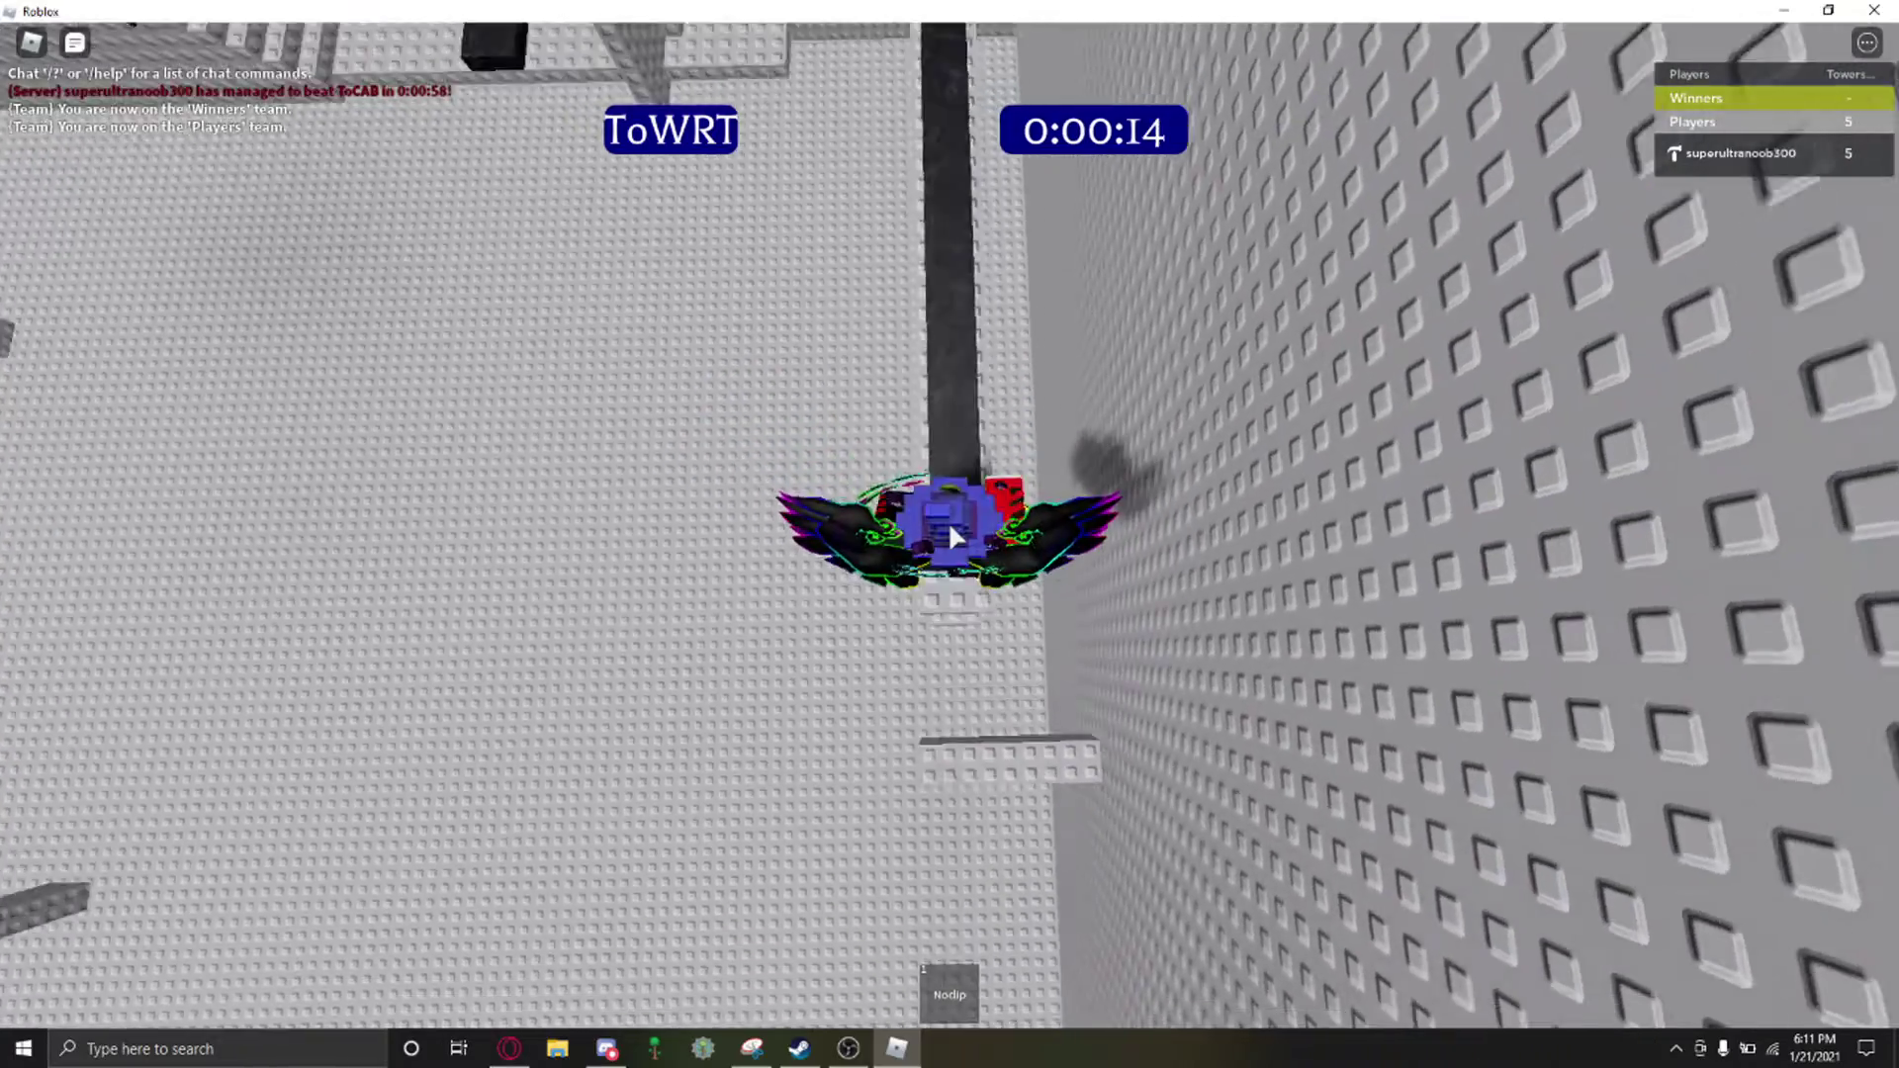
key("w")
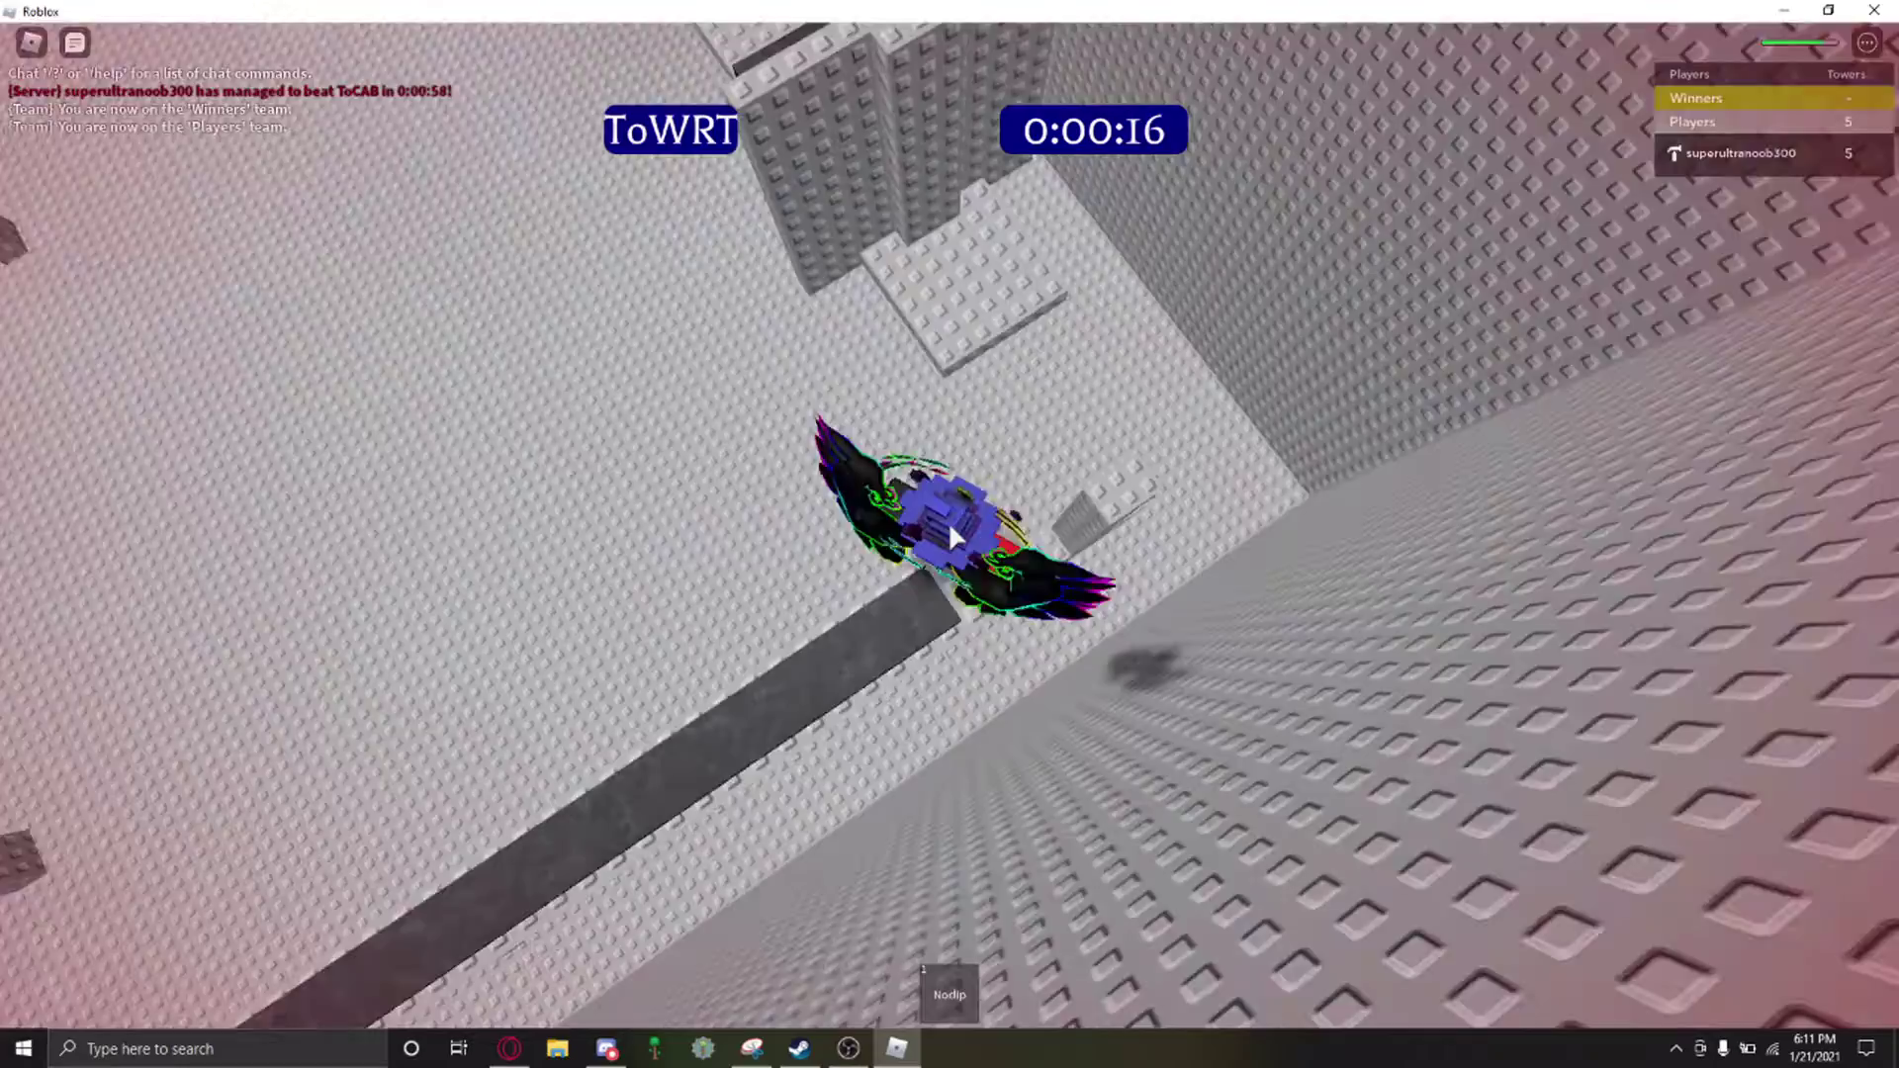
key("w")
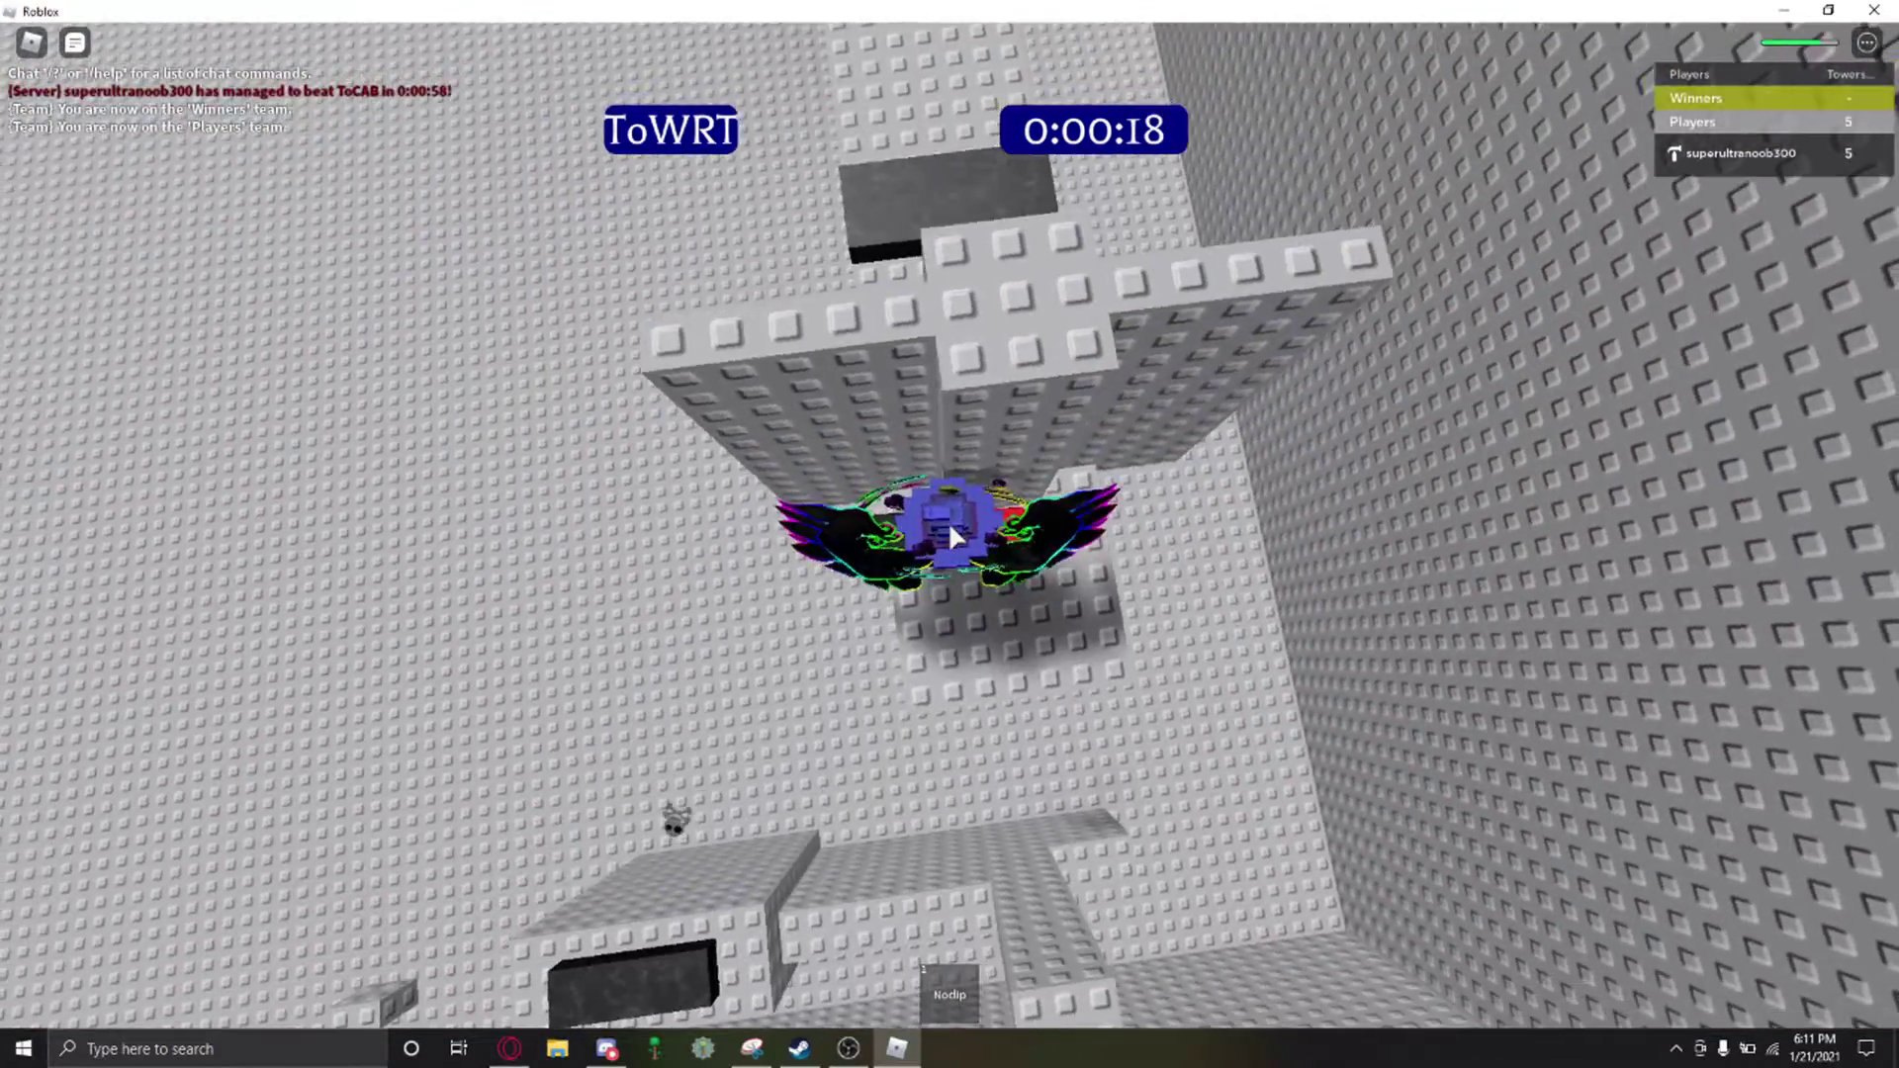
key("w")
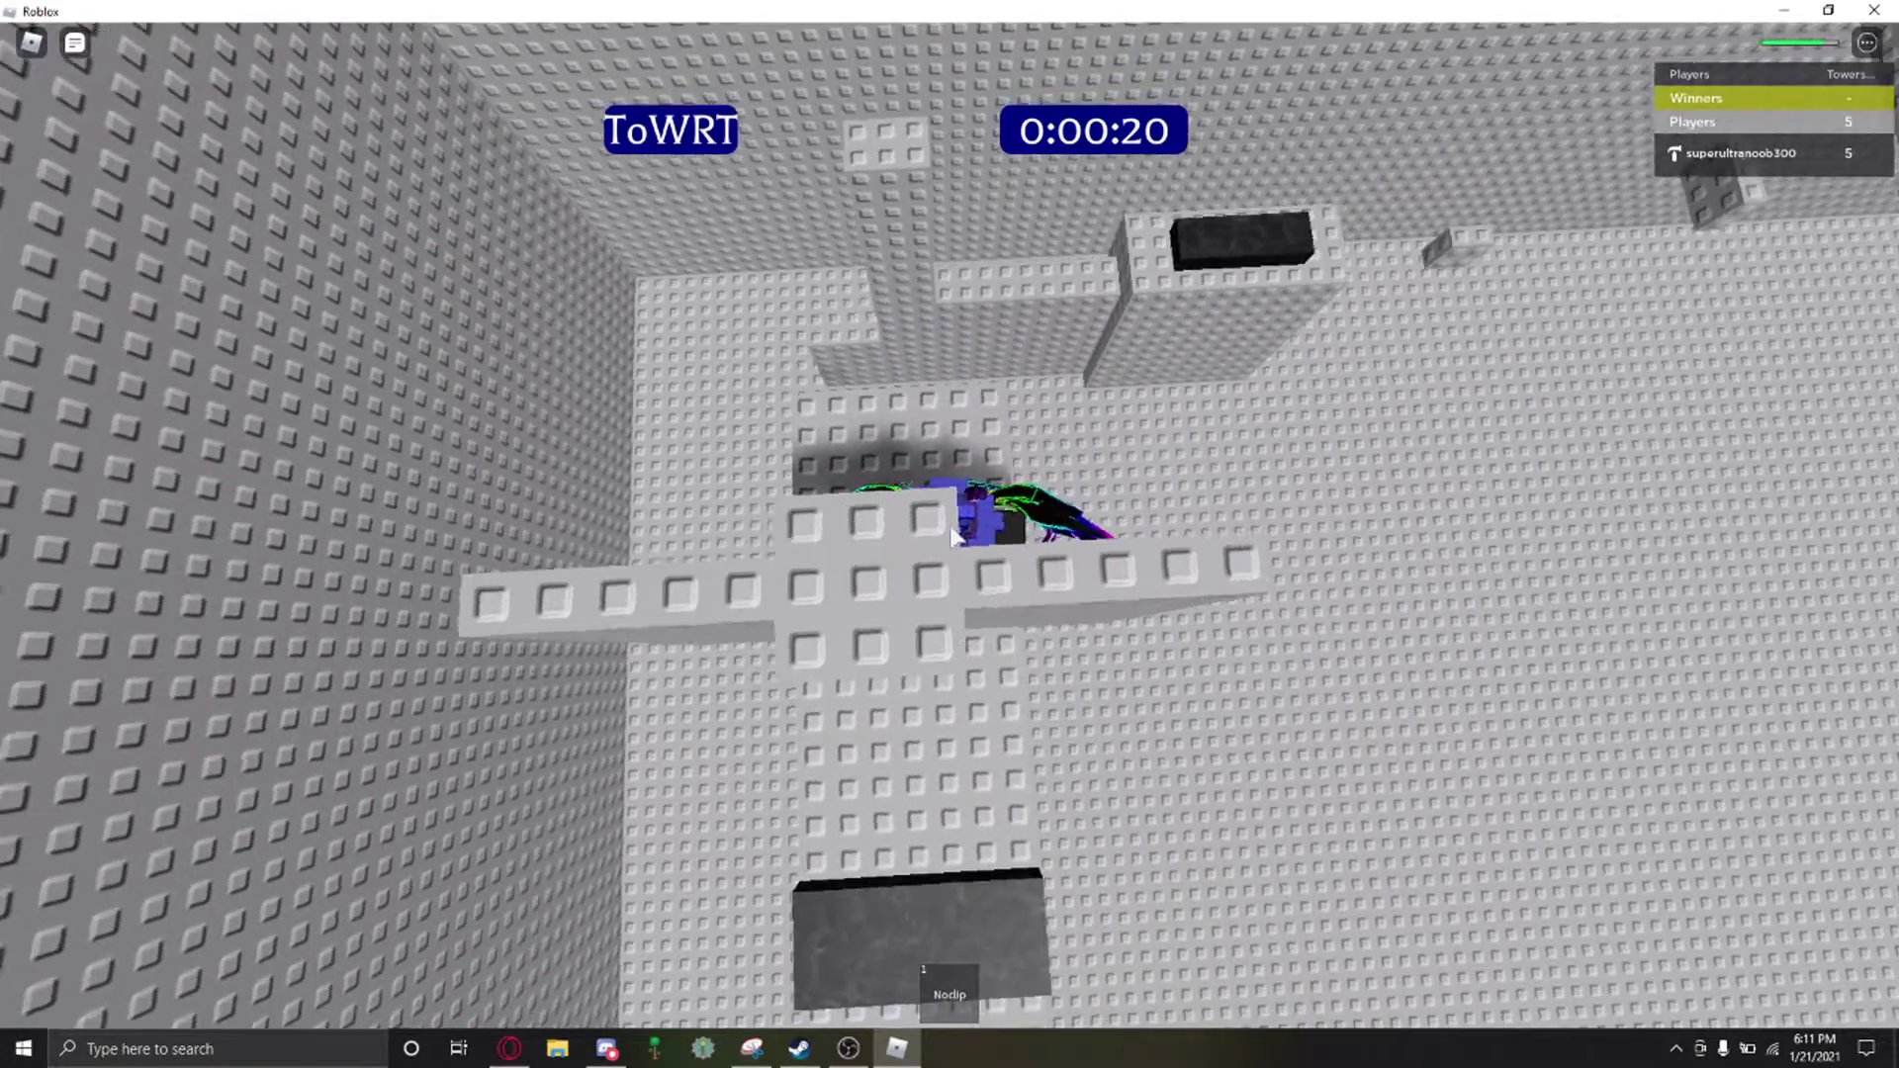
key("w")
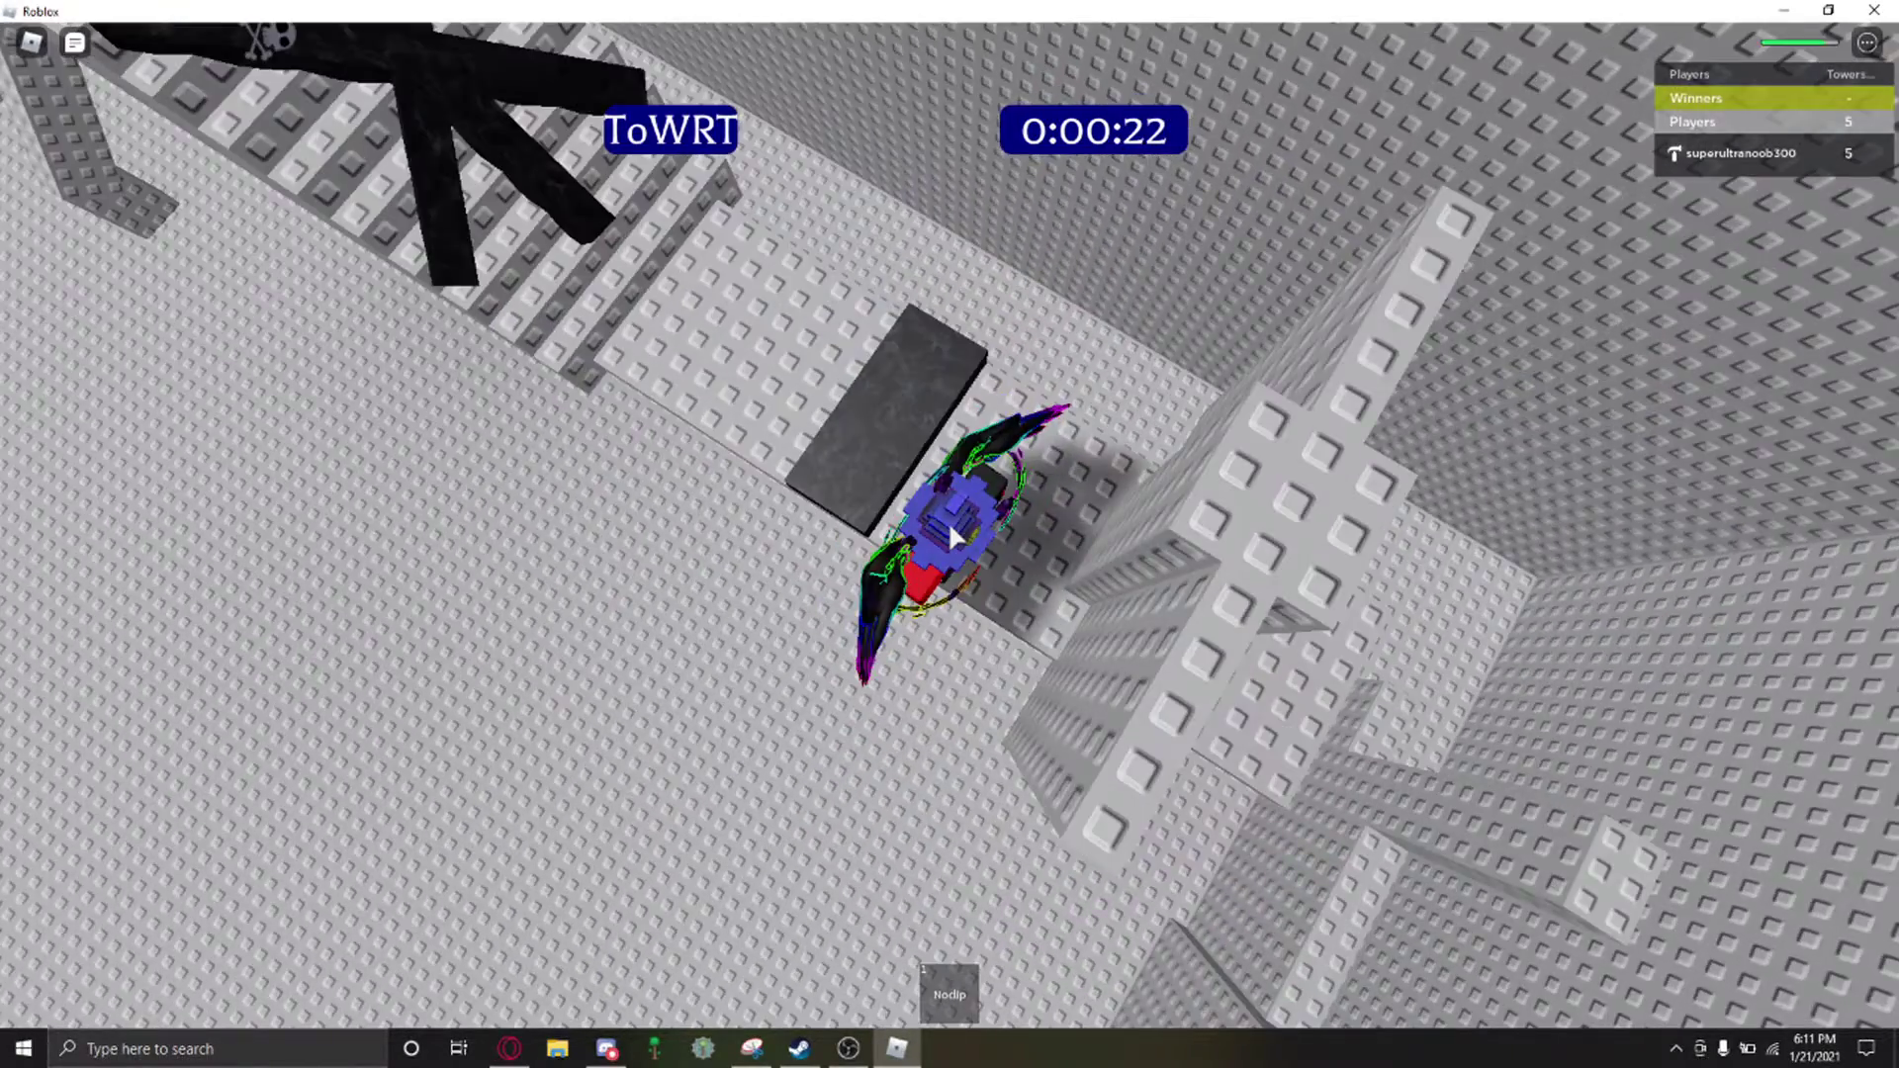
key("w")
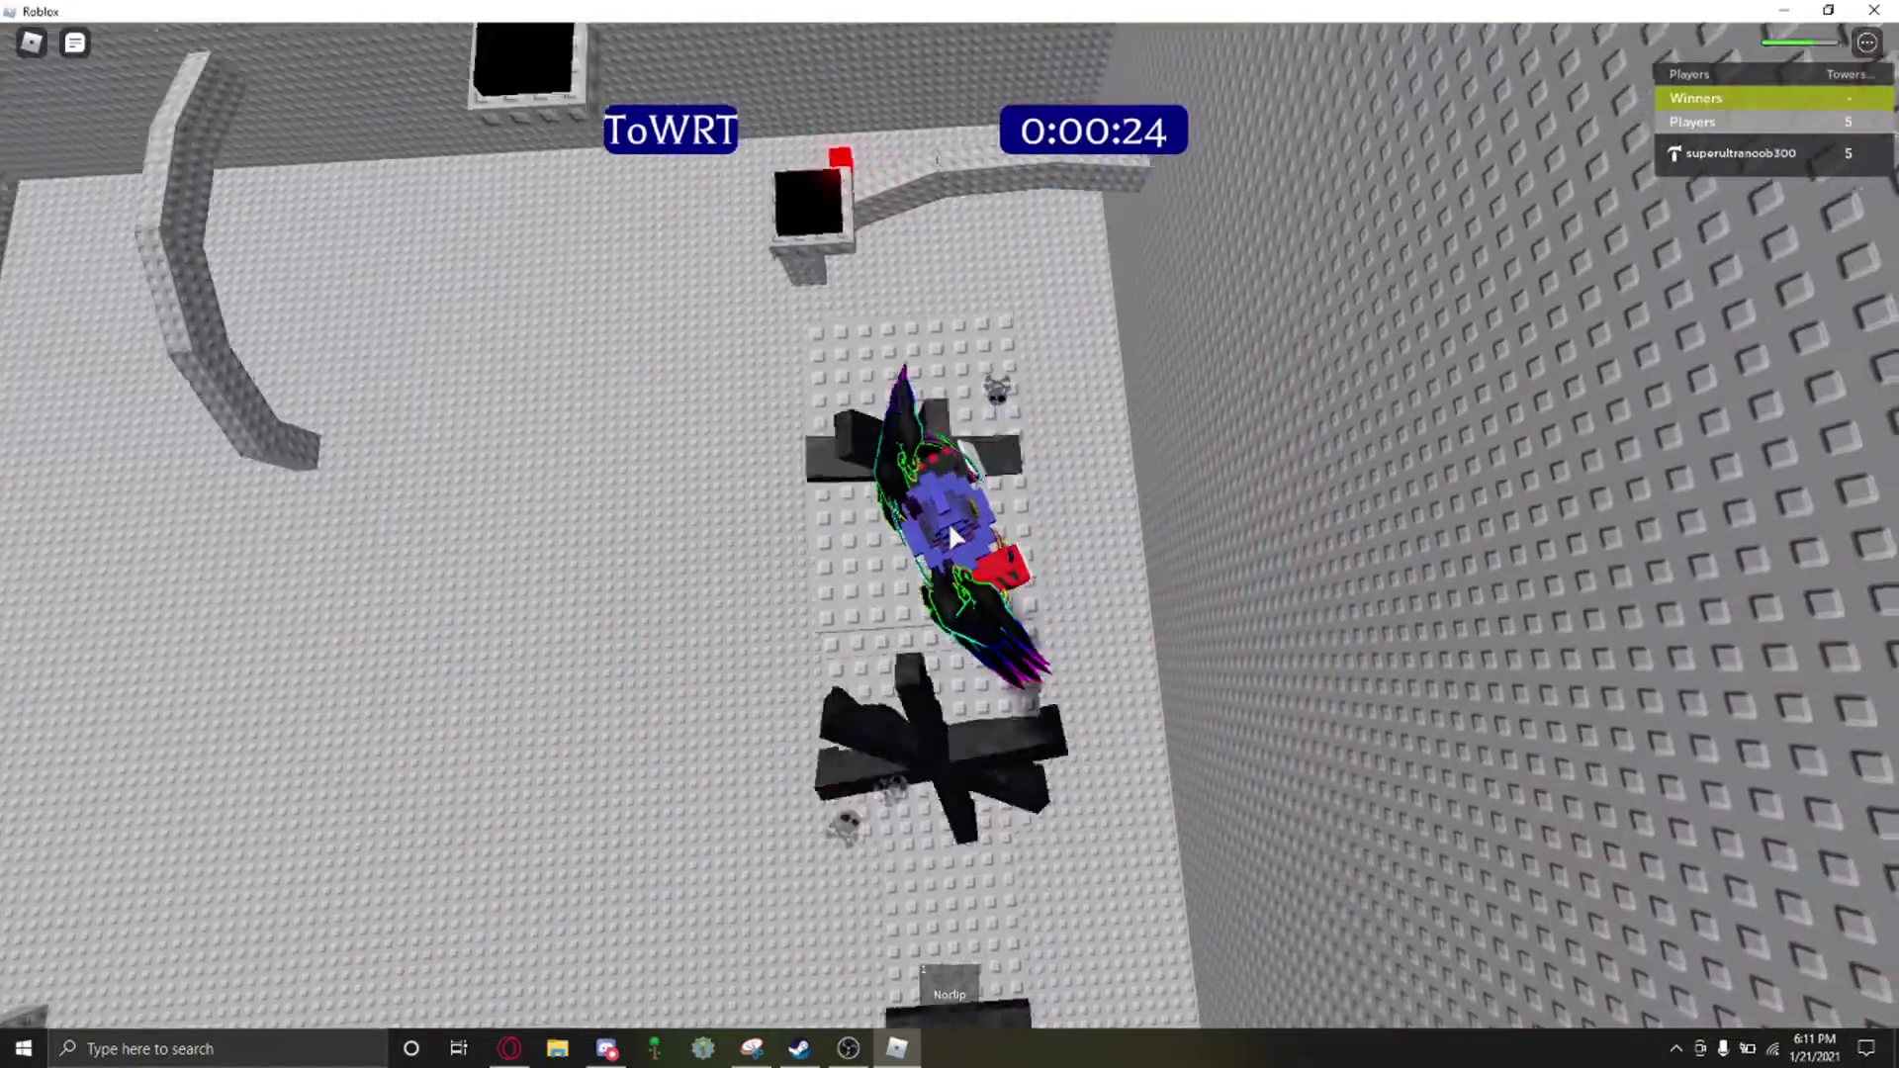
key("w")
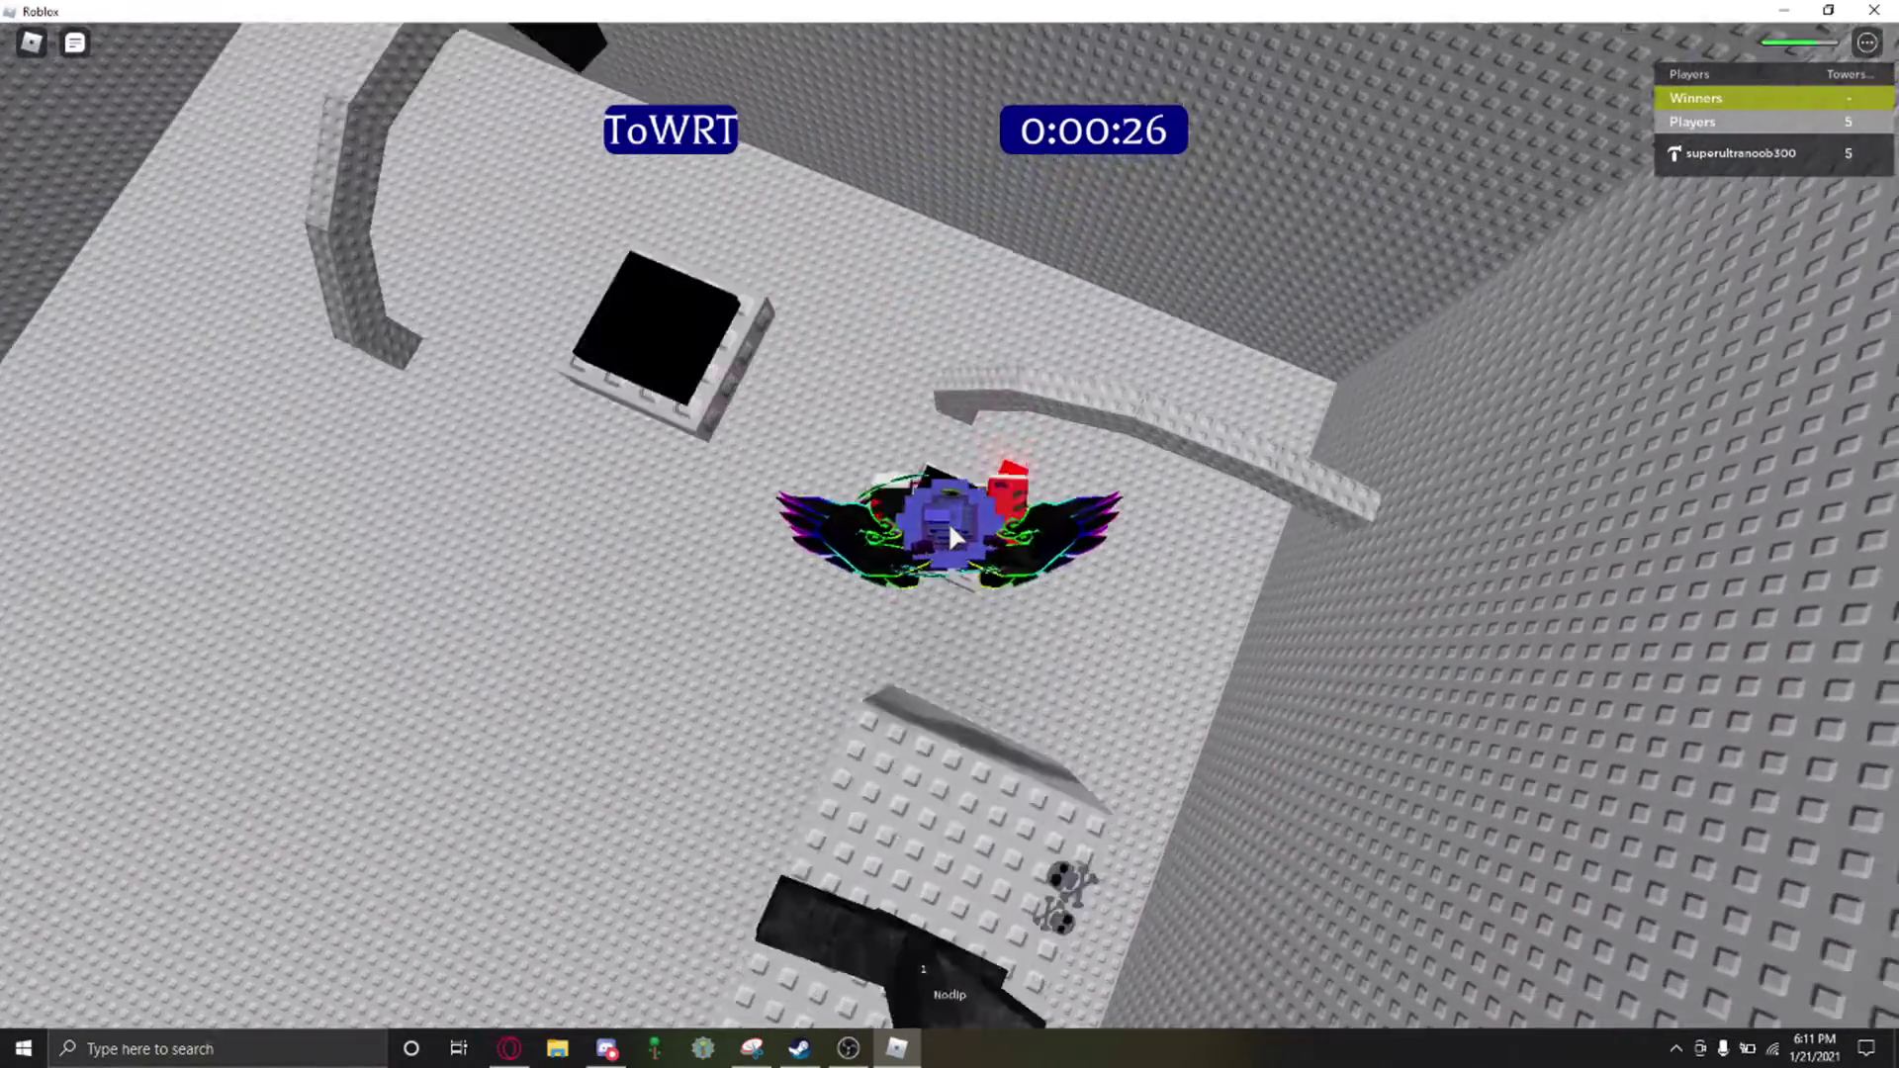
key("w")
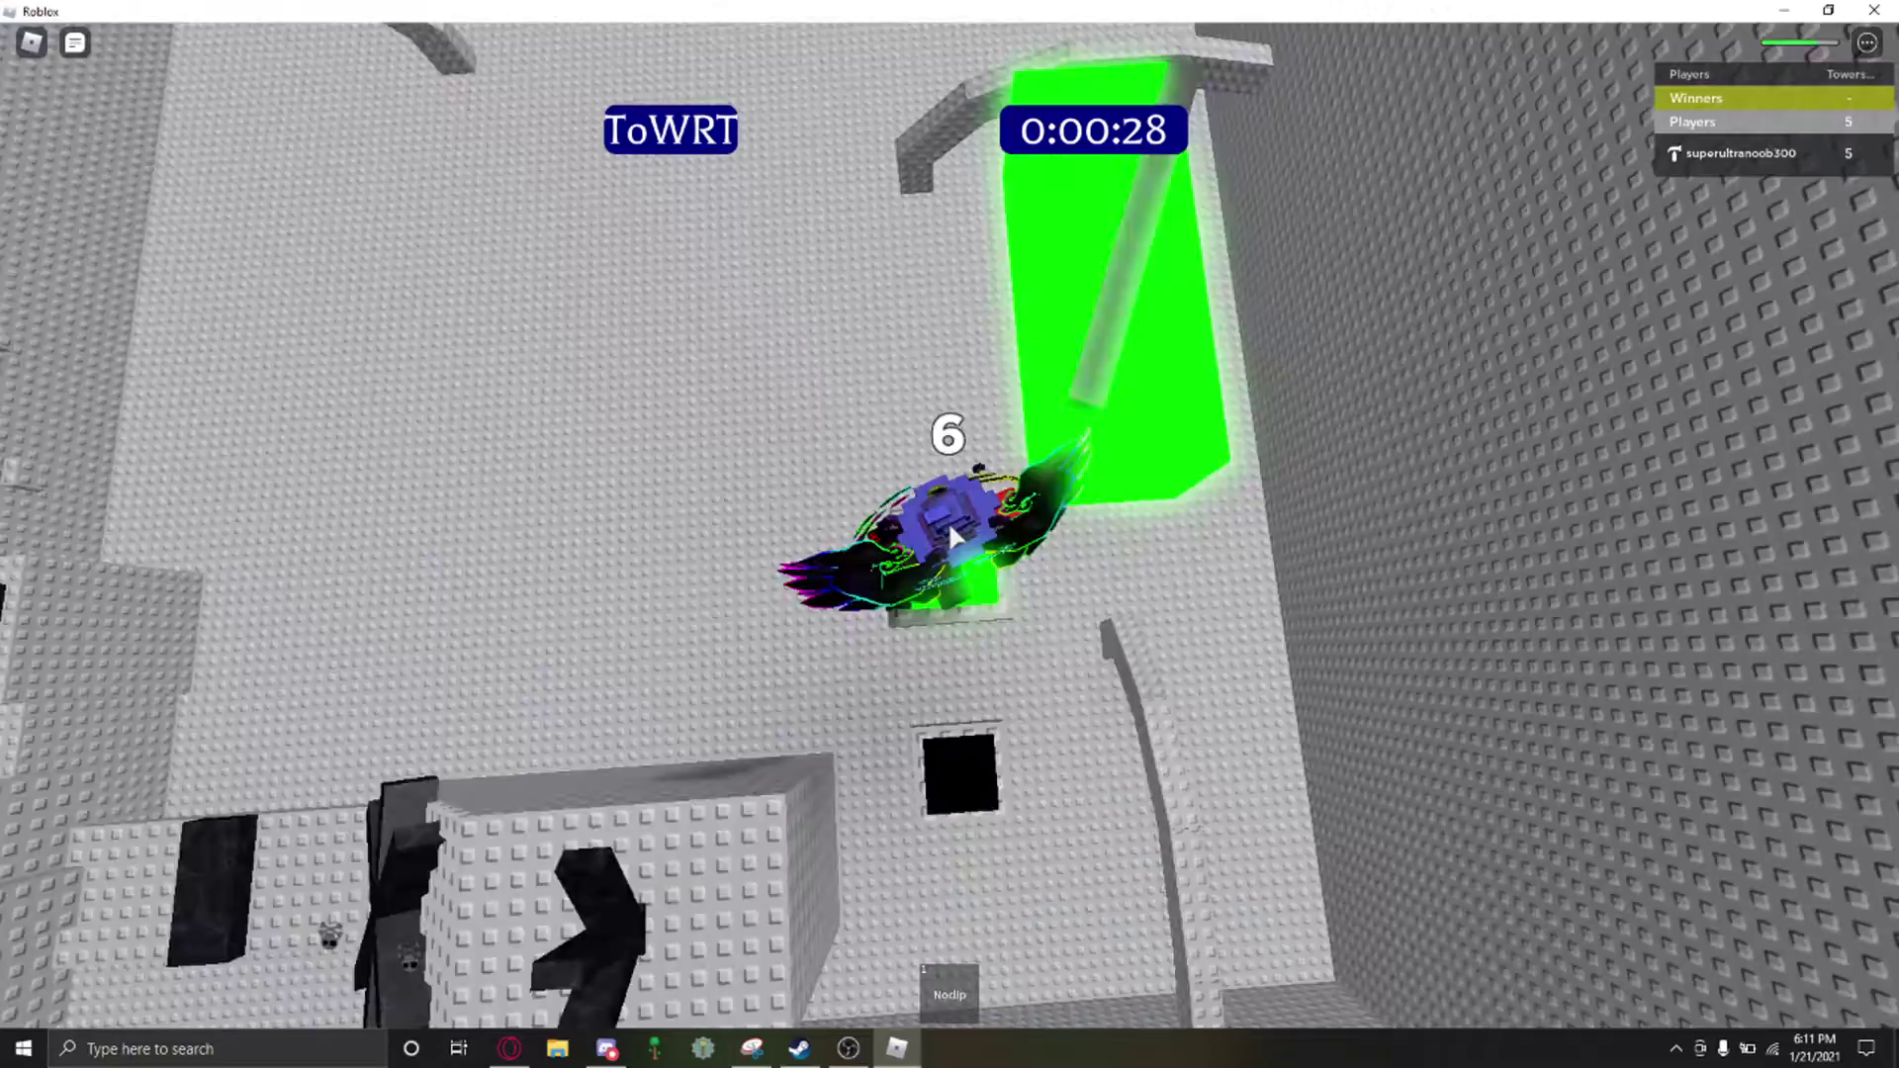
Step: Fly along and through the red walls, then rise through the red ceiling into the yellow level
key("w")
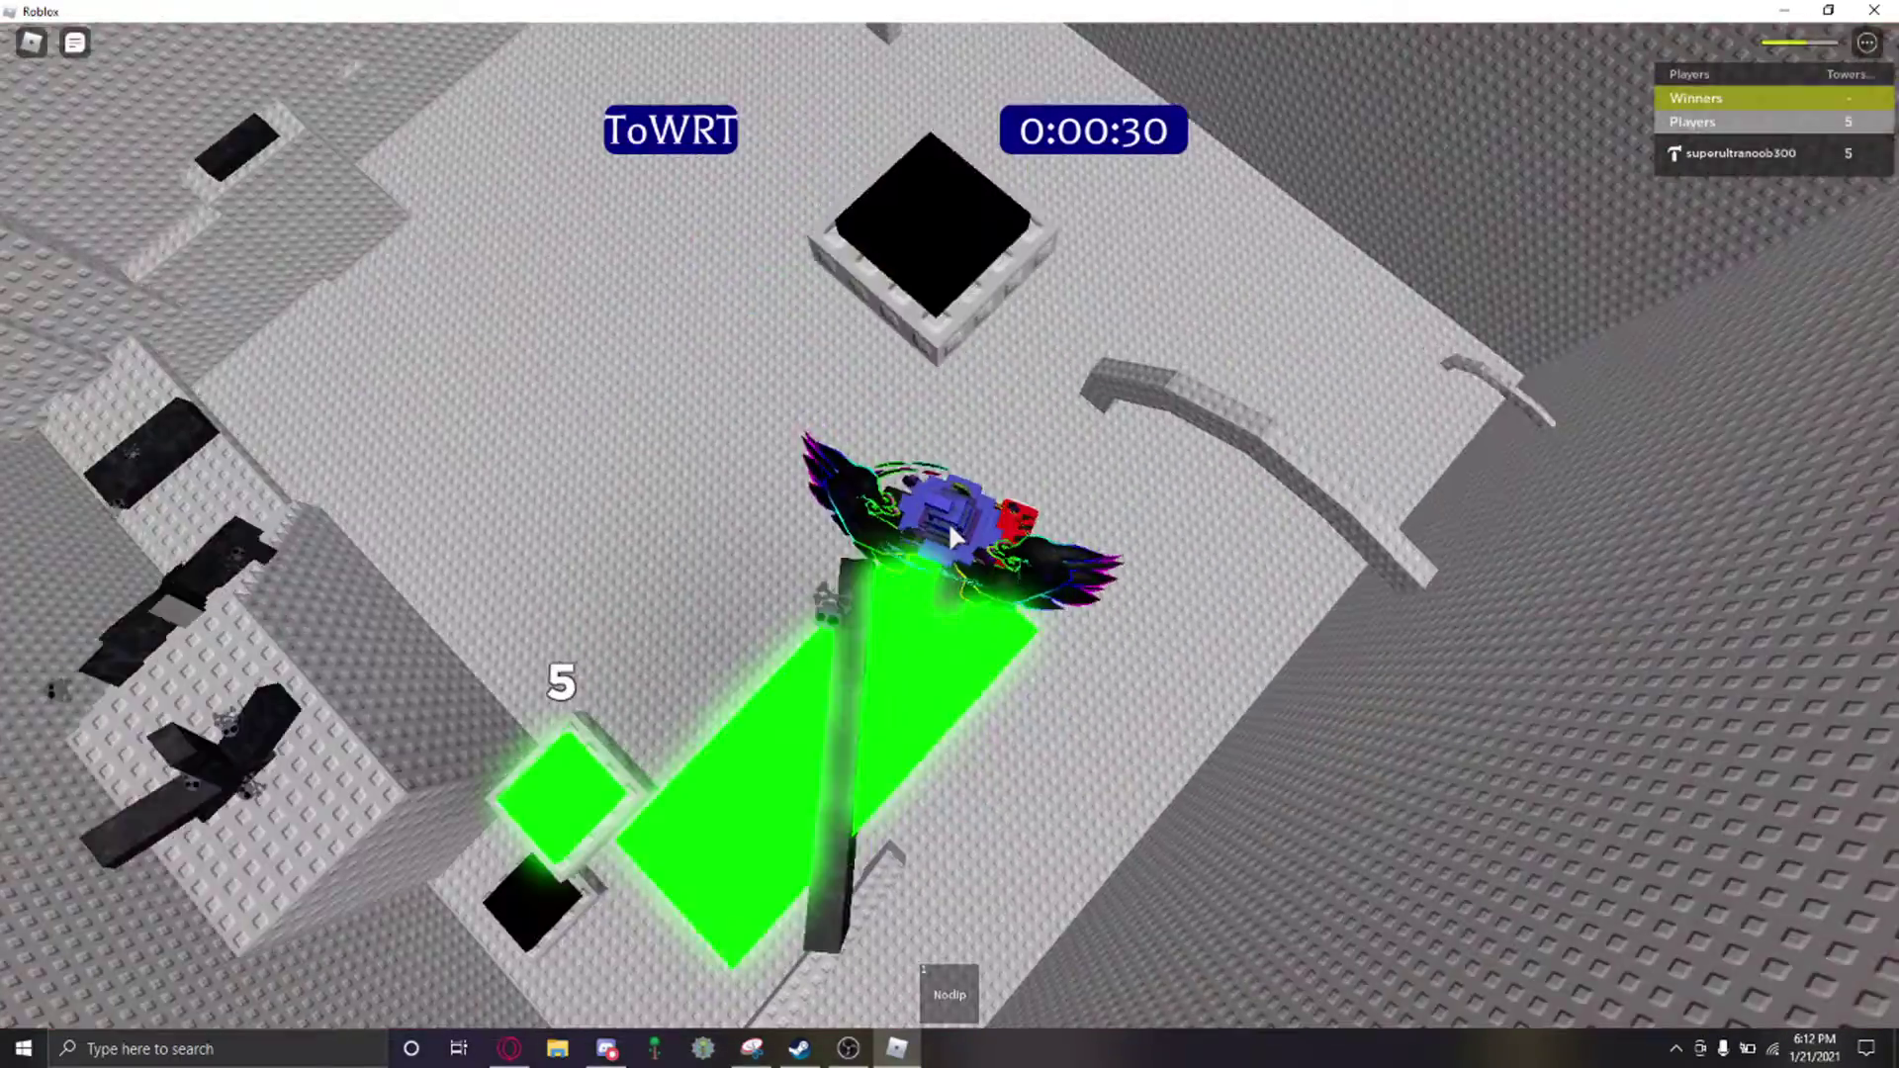
key("w")
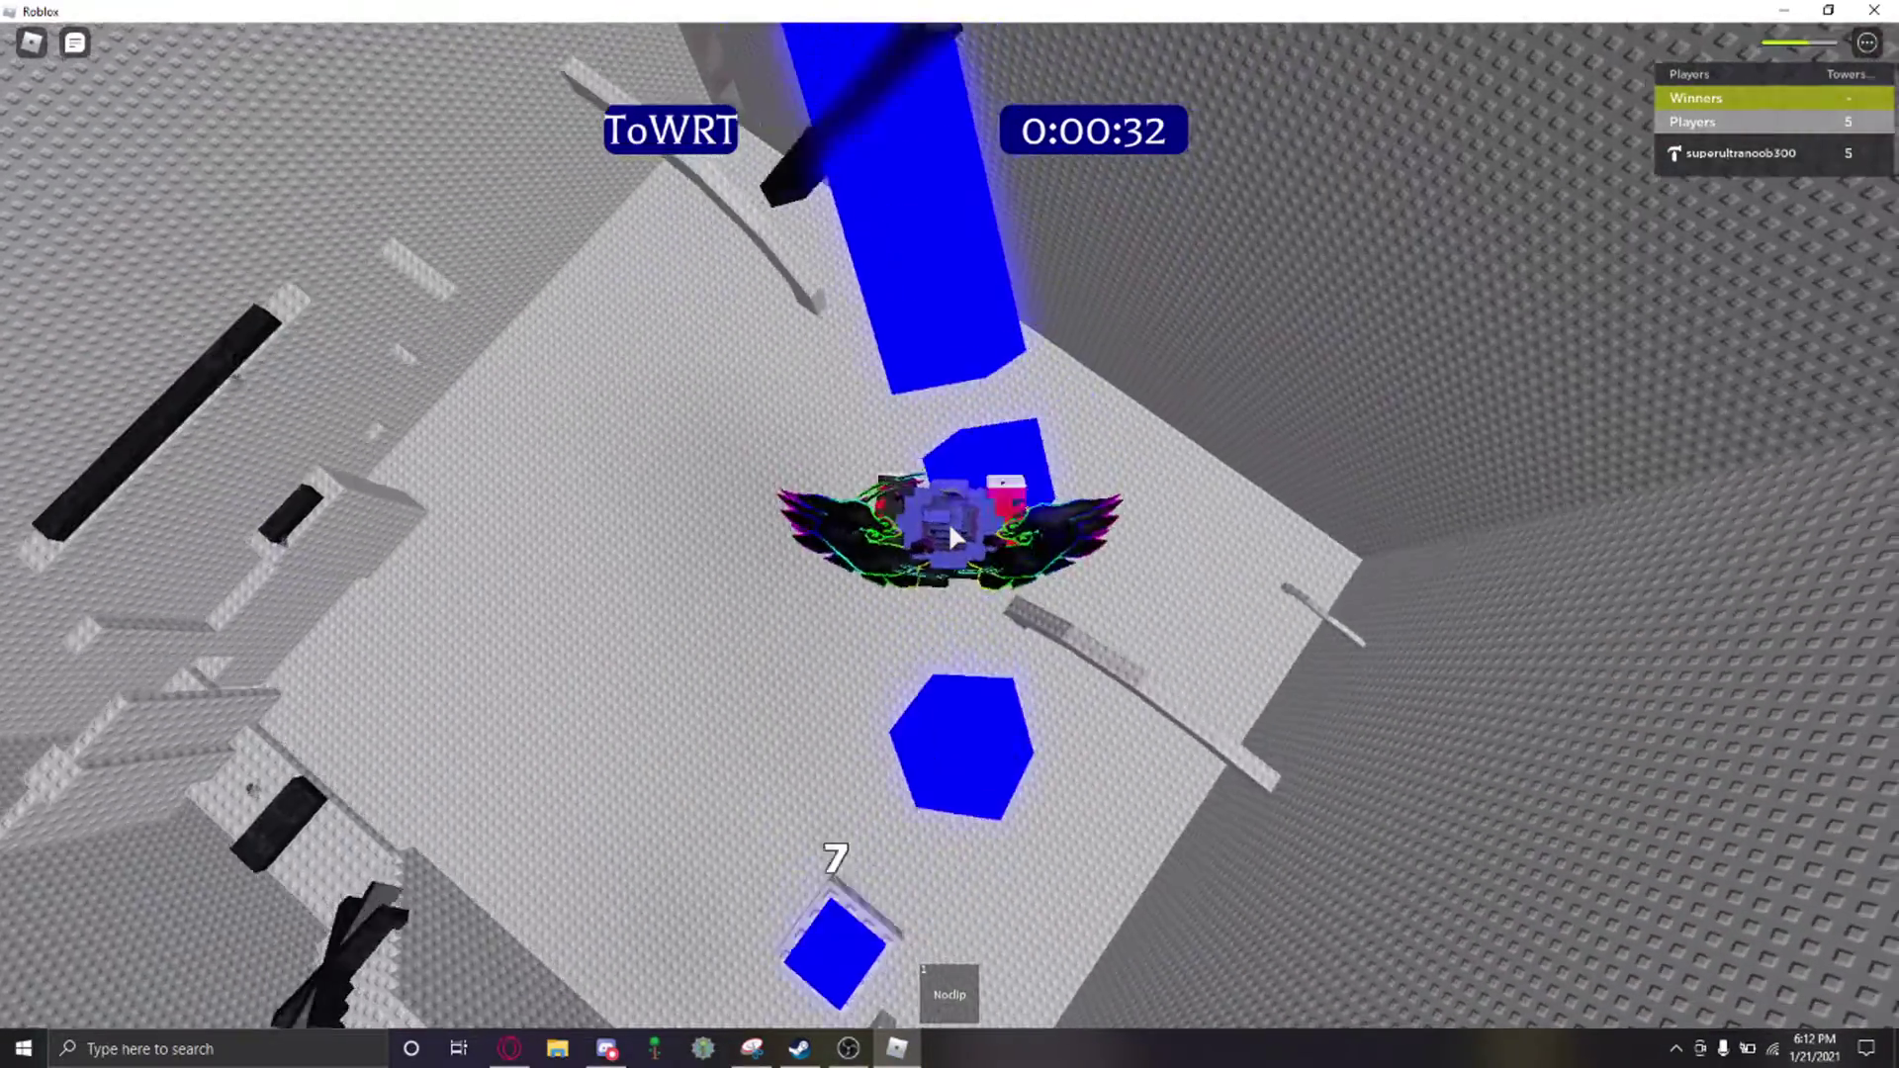
key("w")
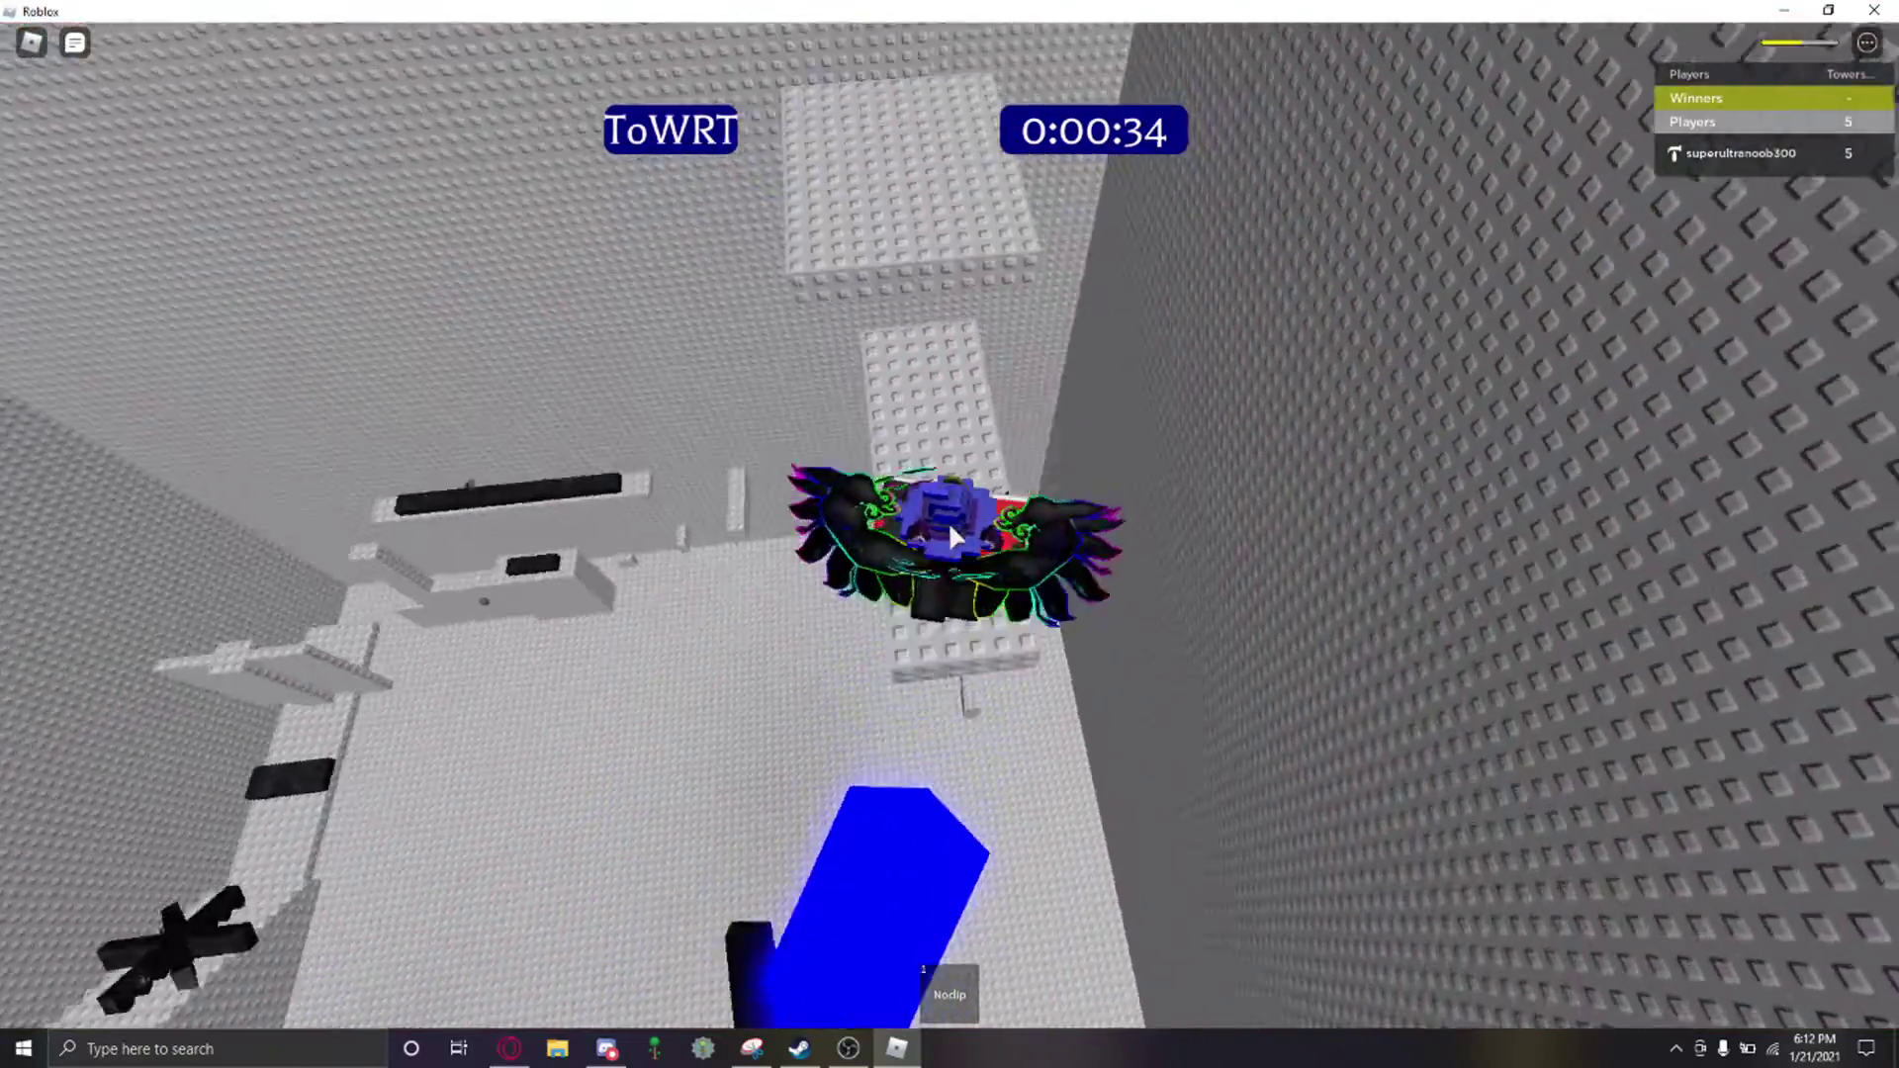
key("w")
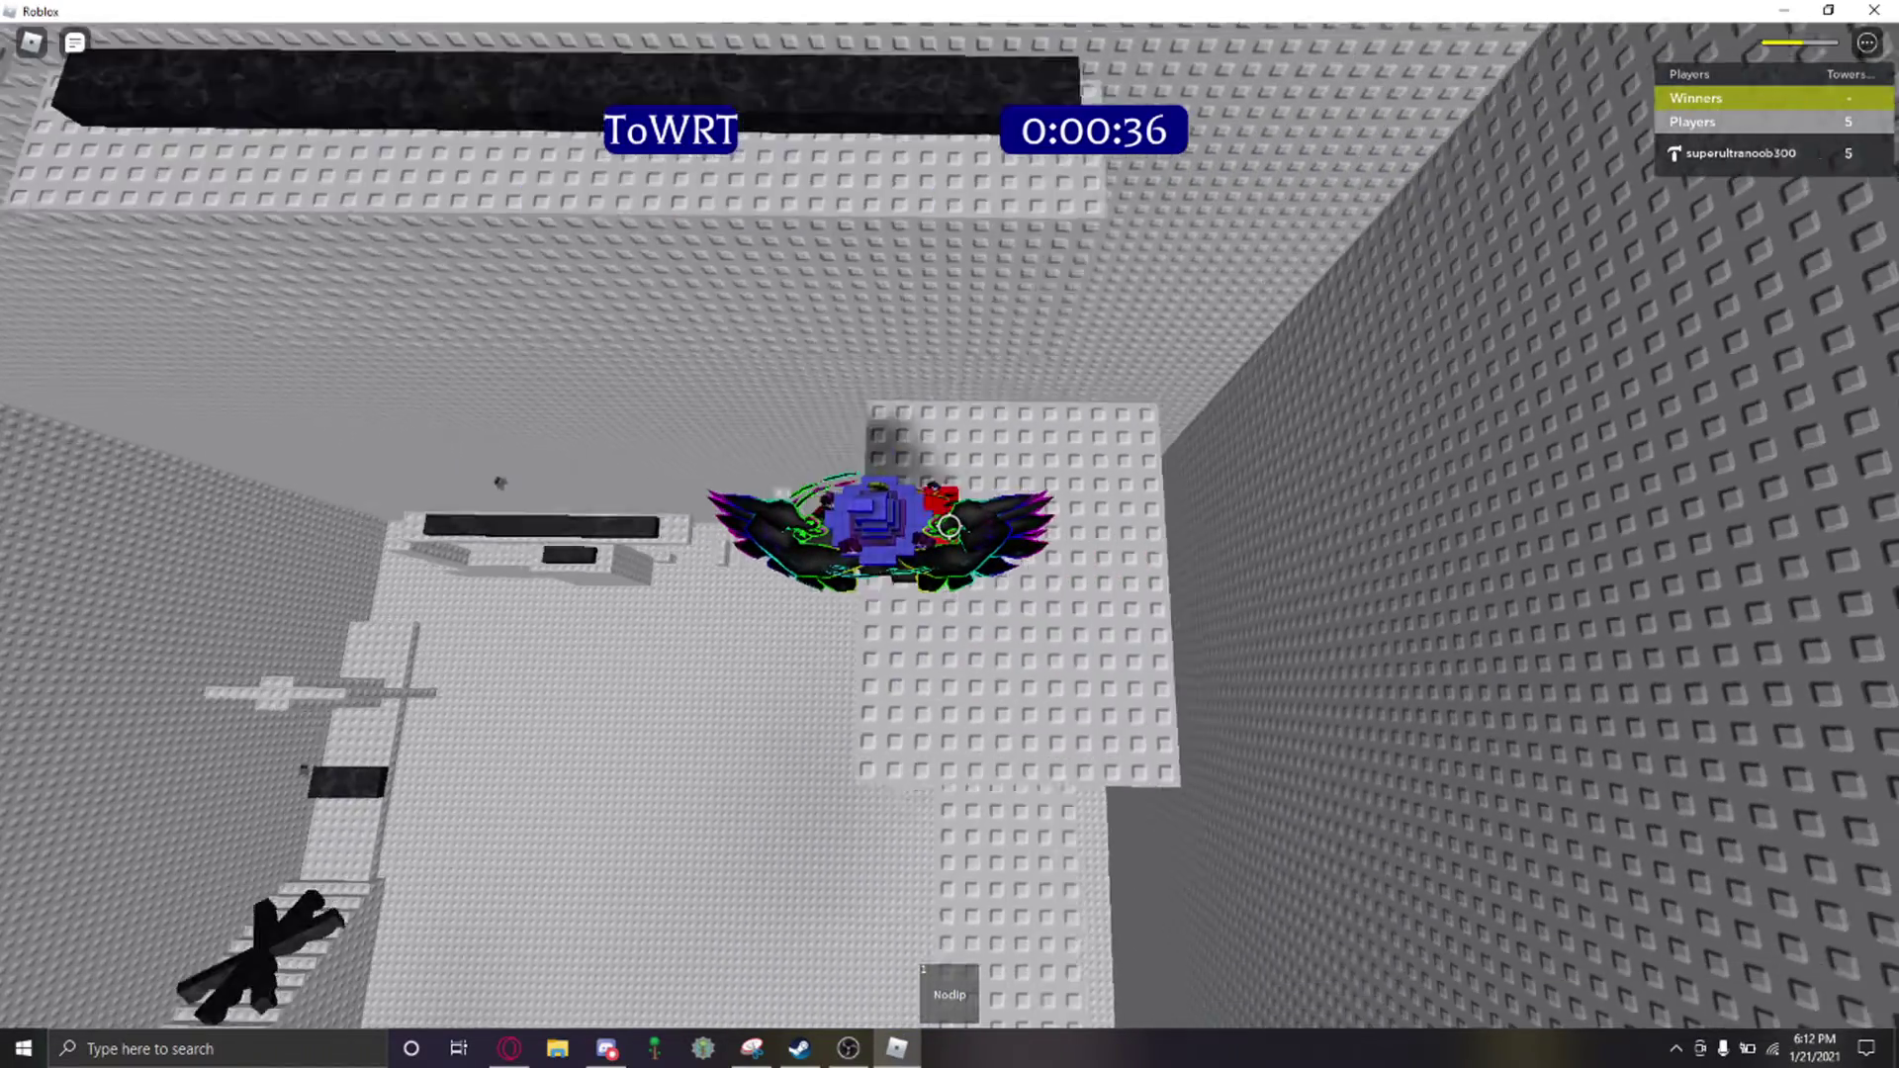
key("w")
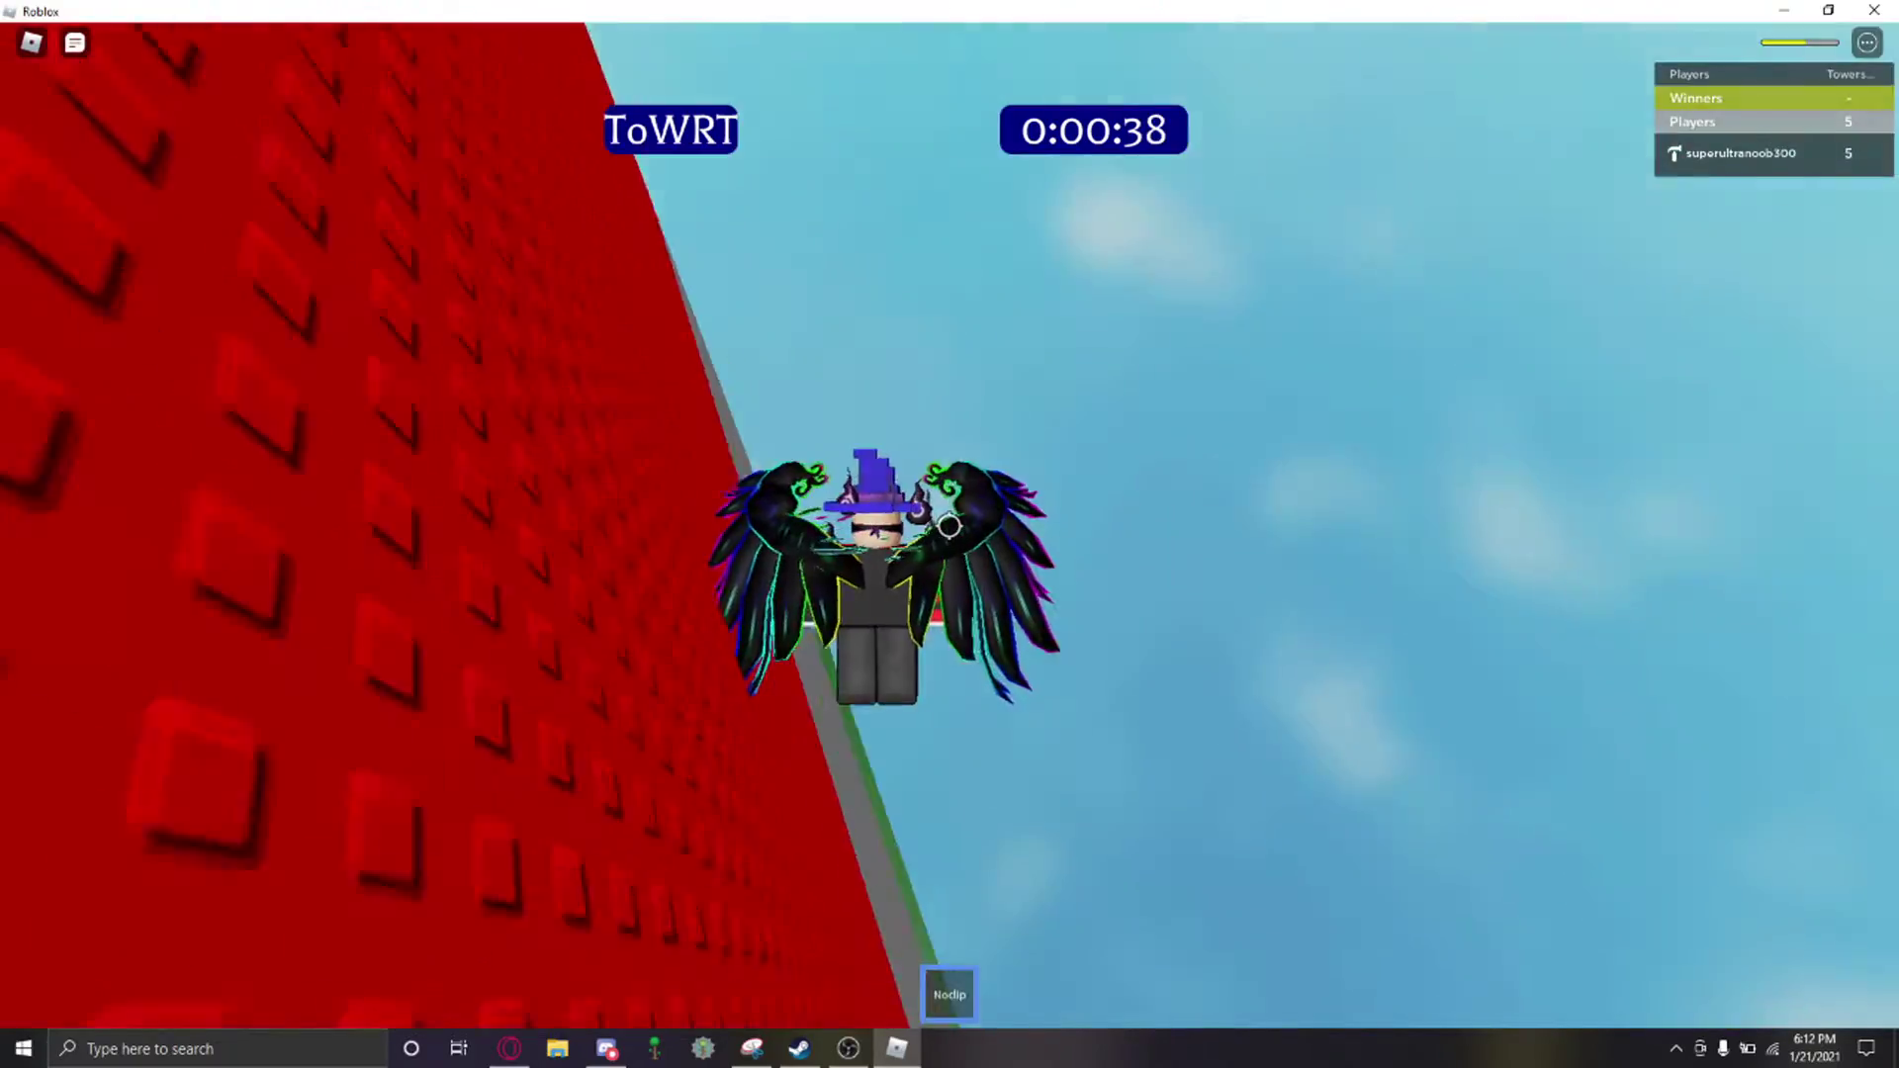
key("w")
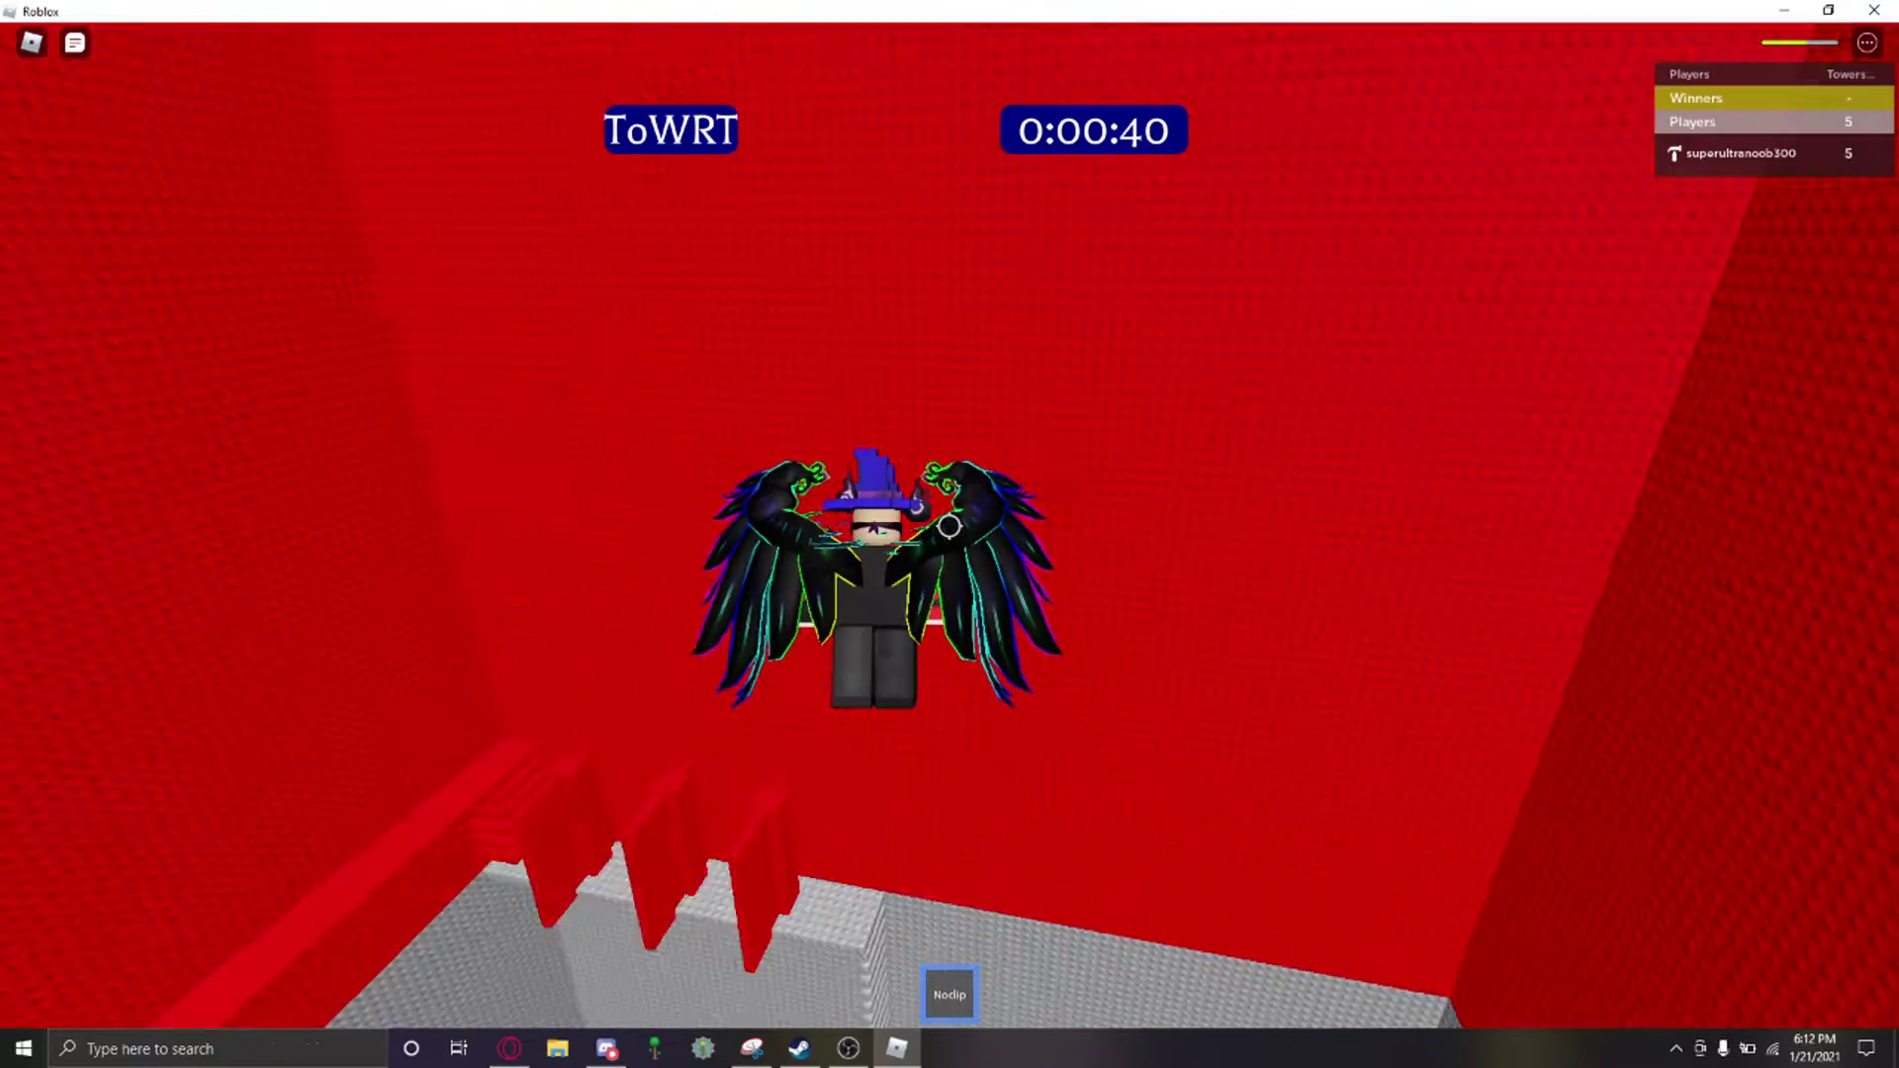
key("w")
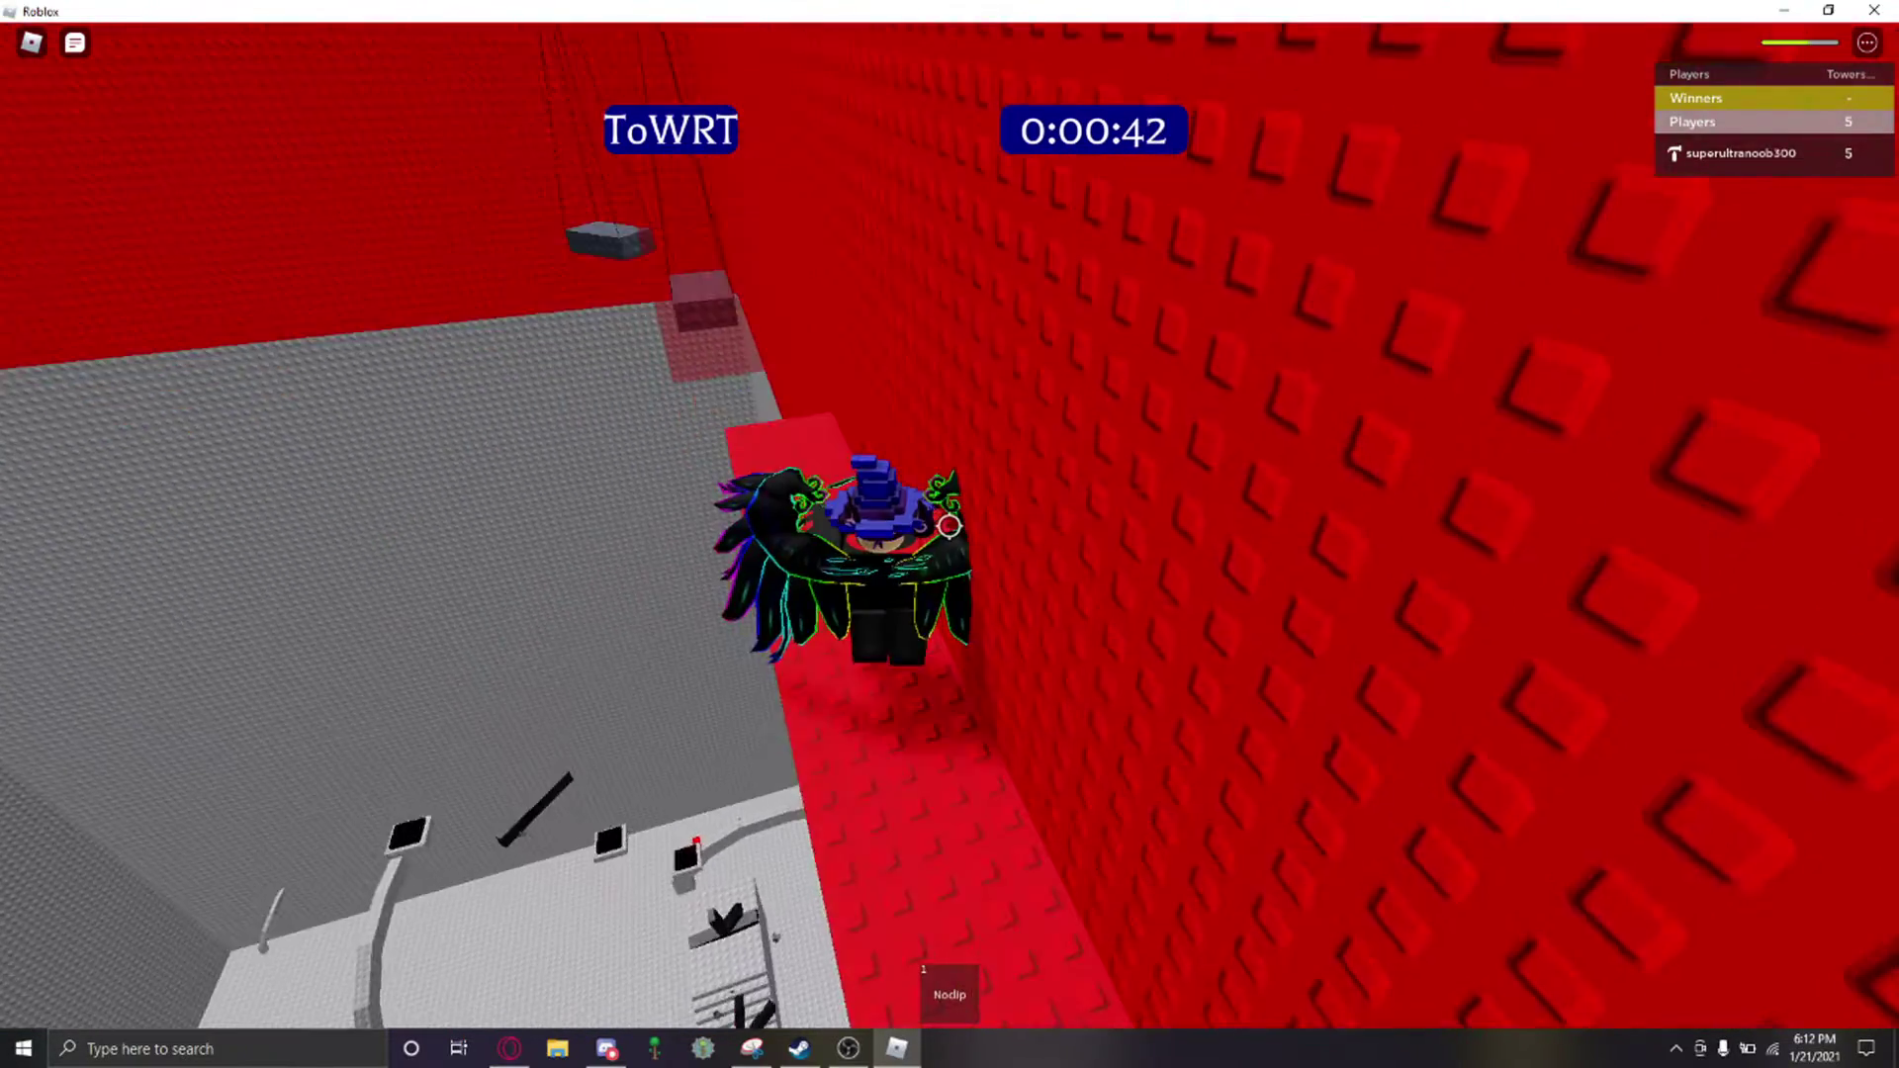
key("w")
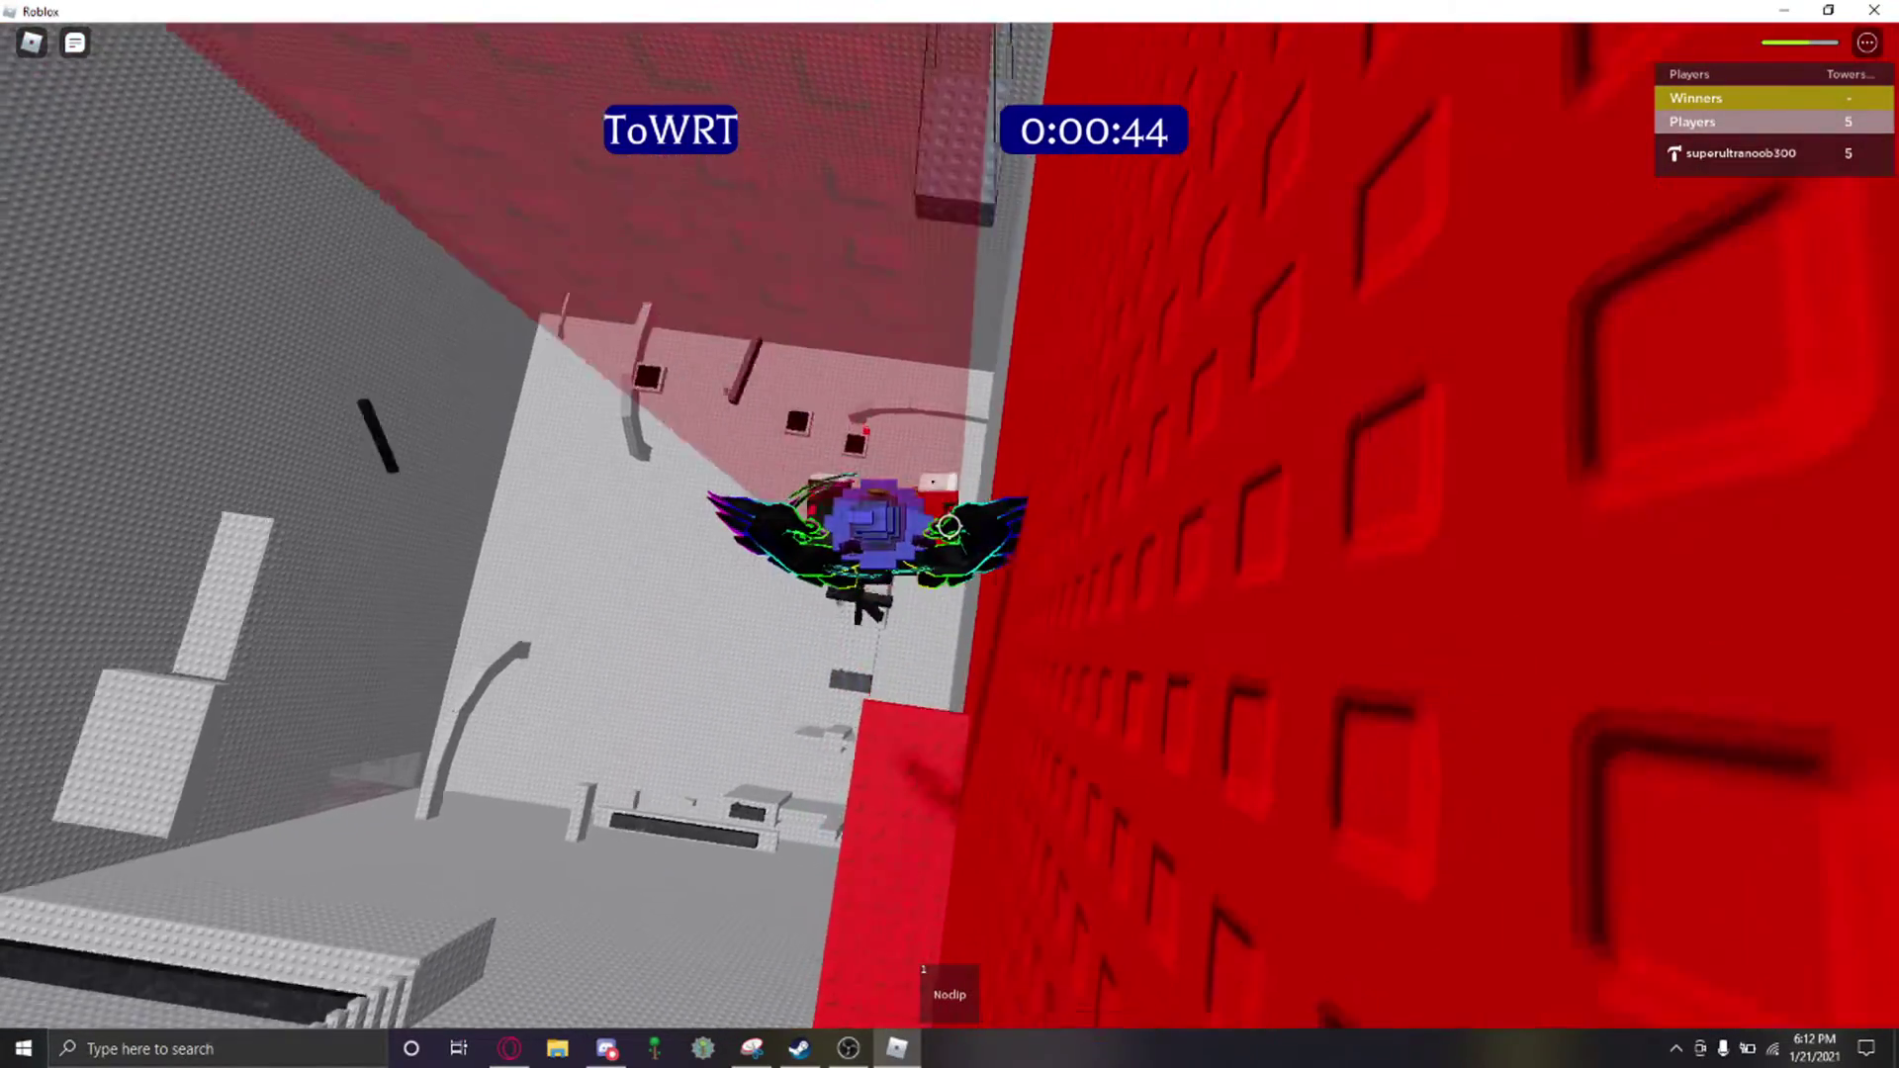
key("w")
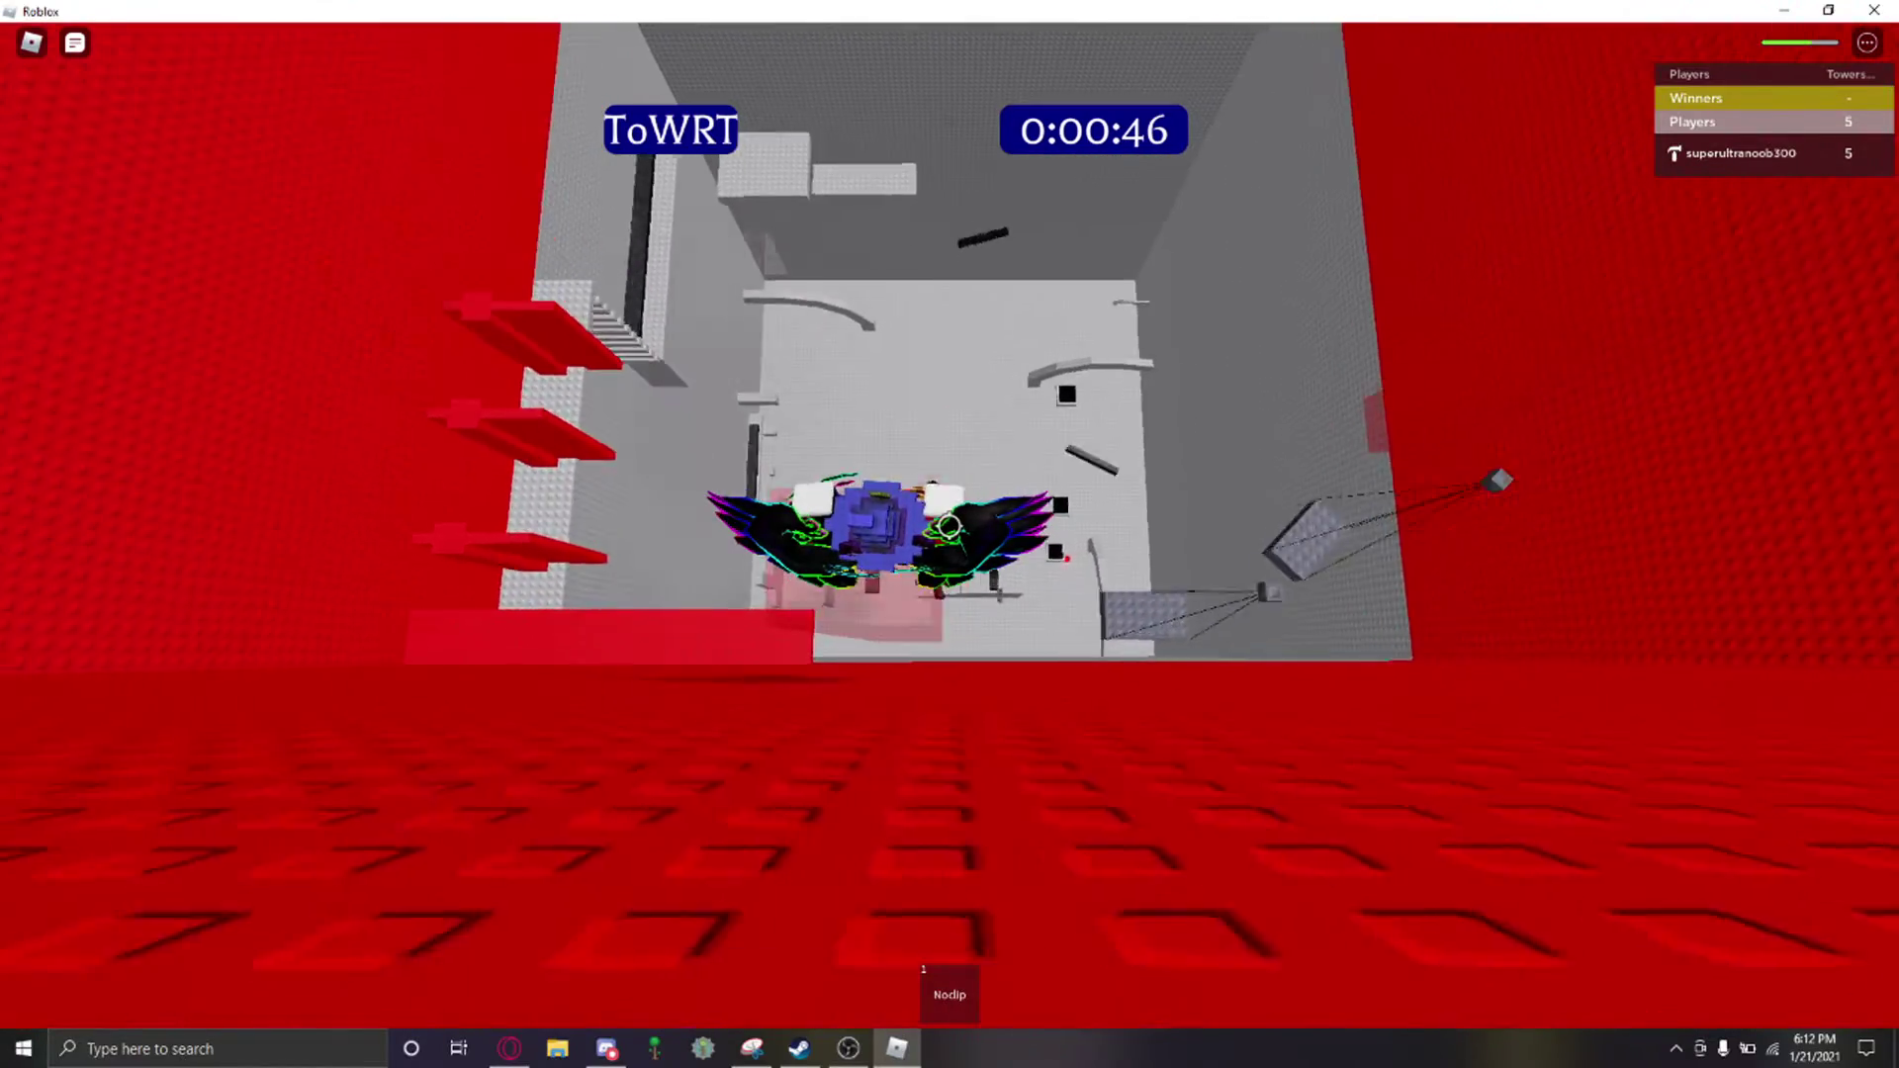
key("w")
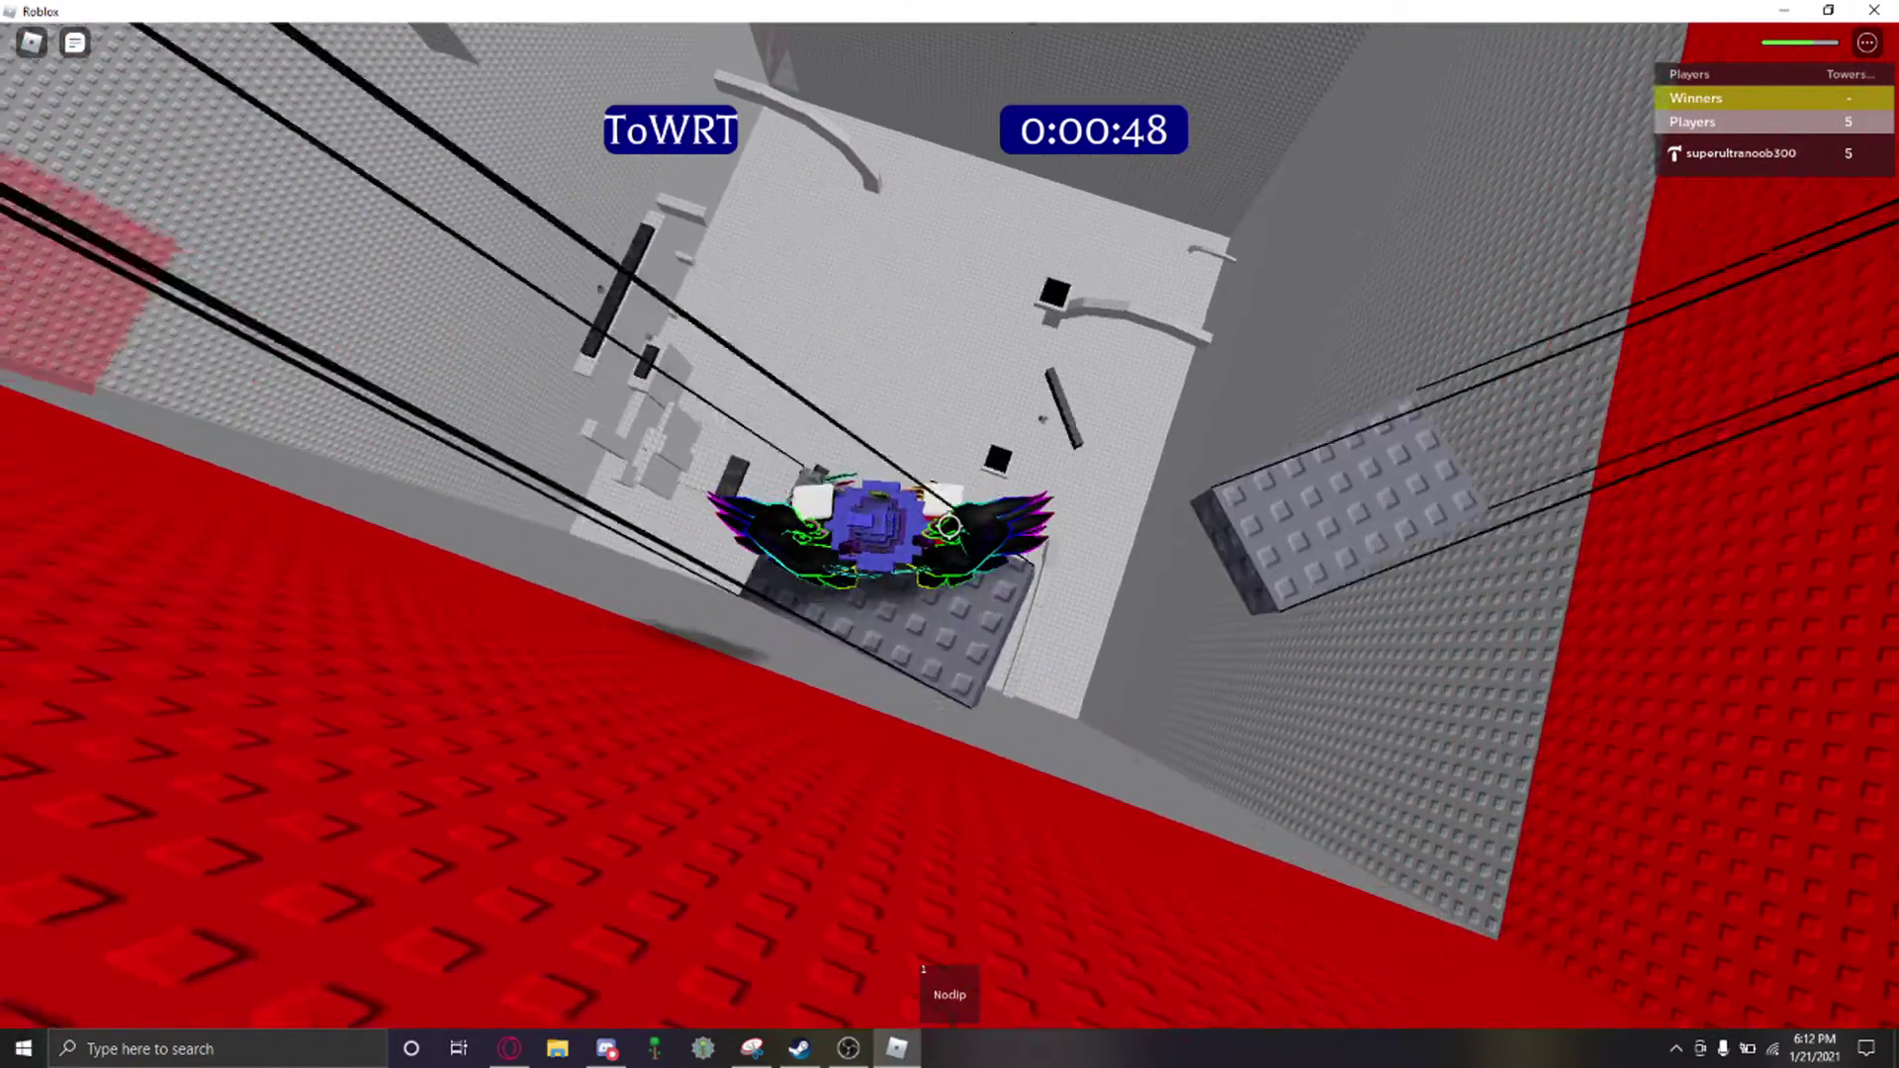
key("w")
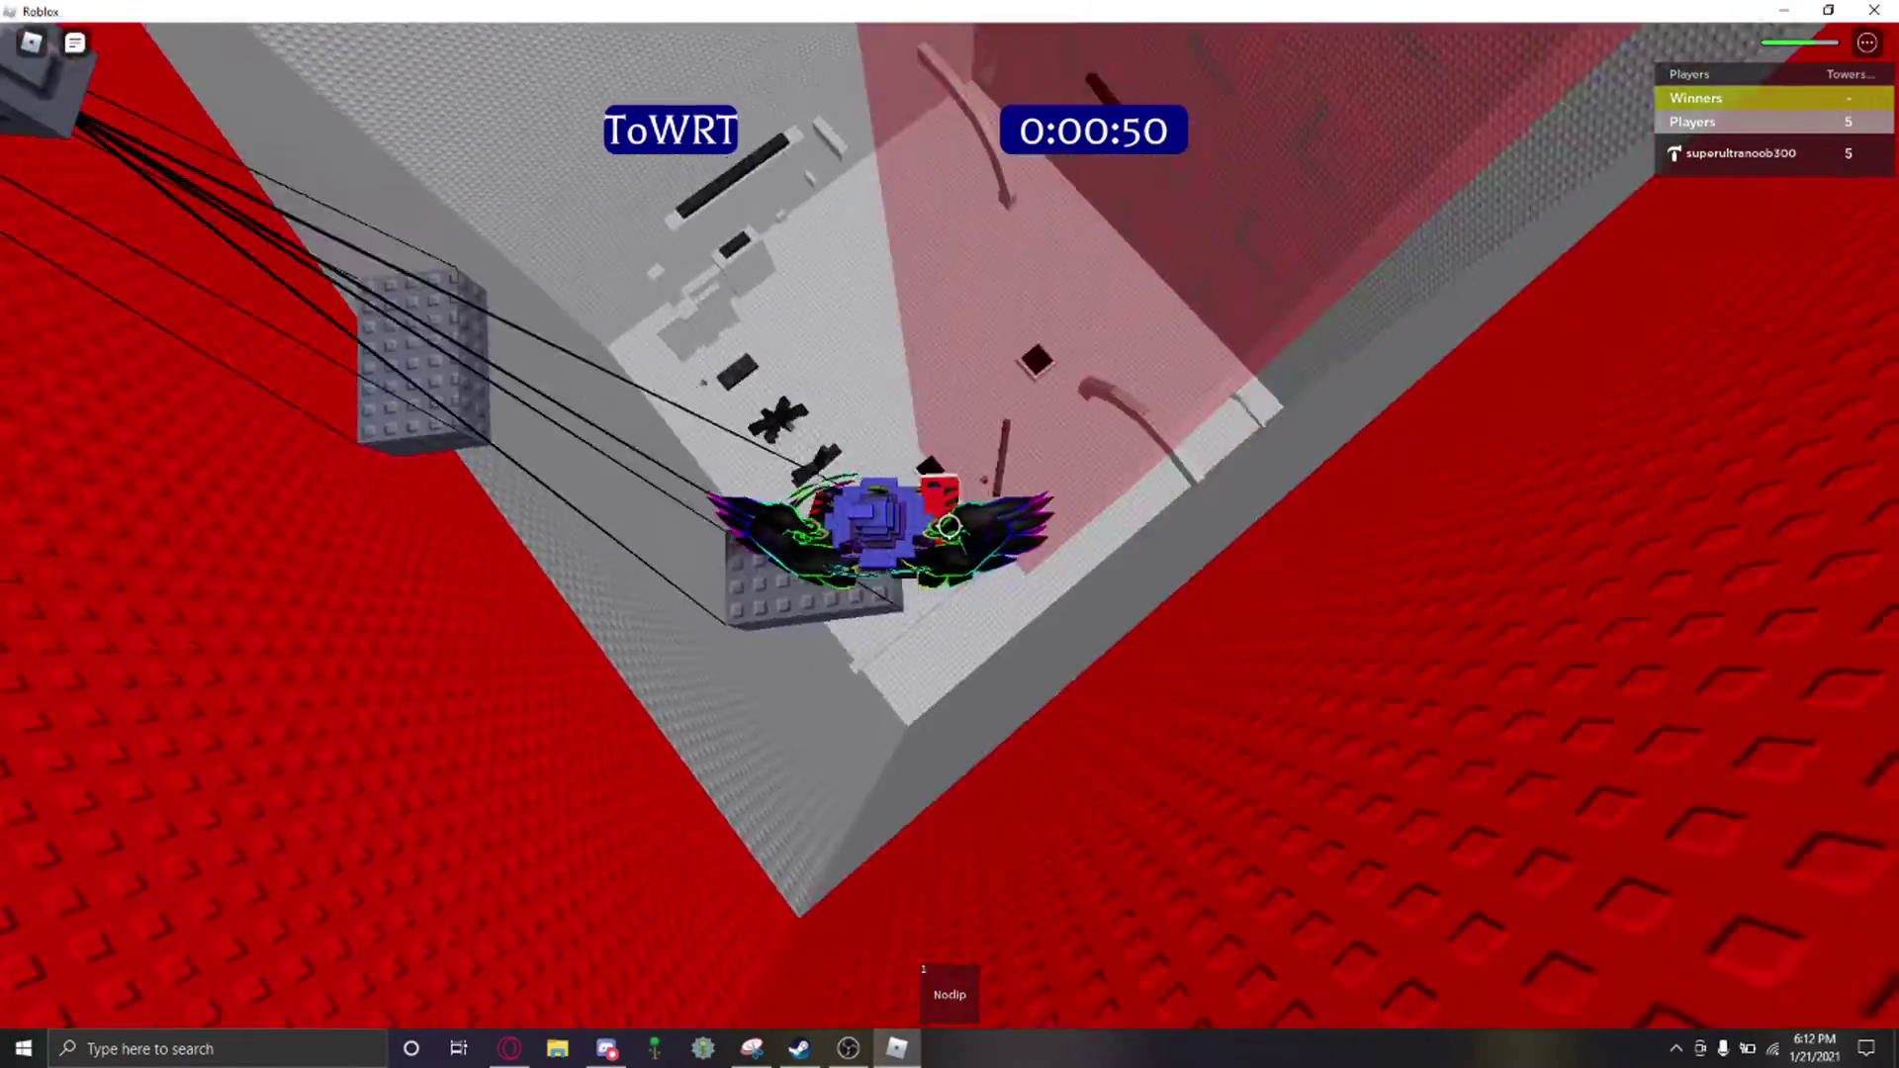
key("w")
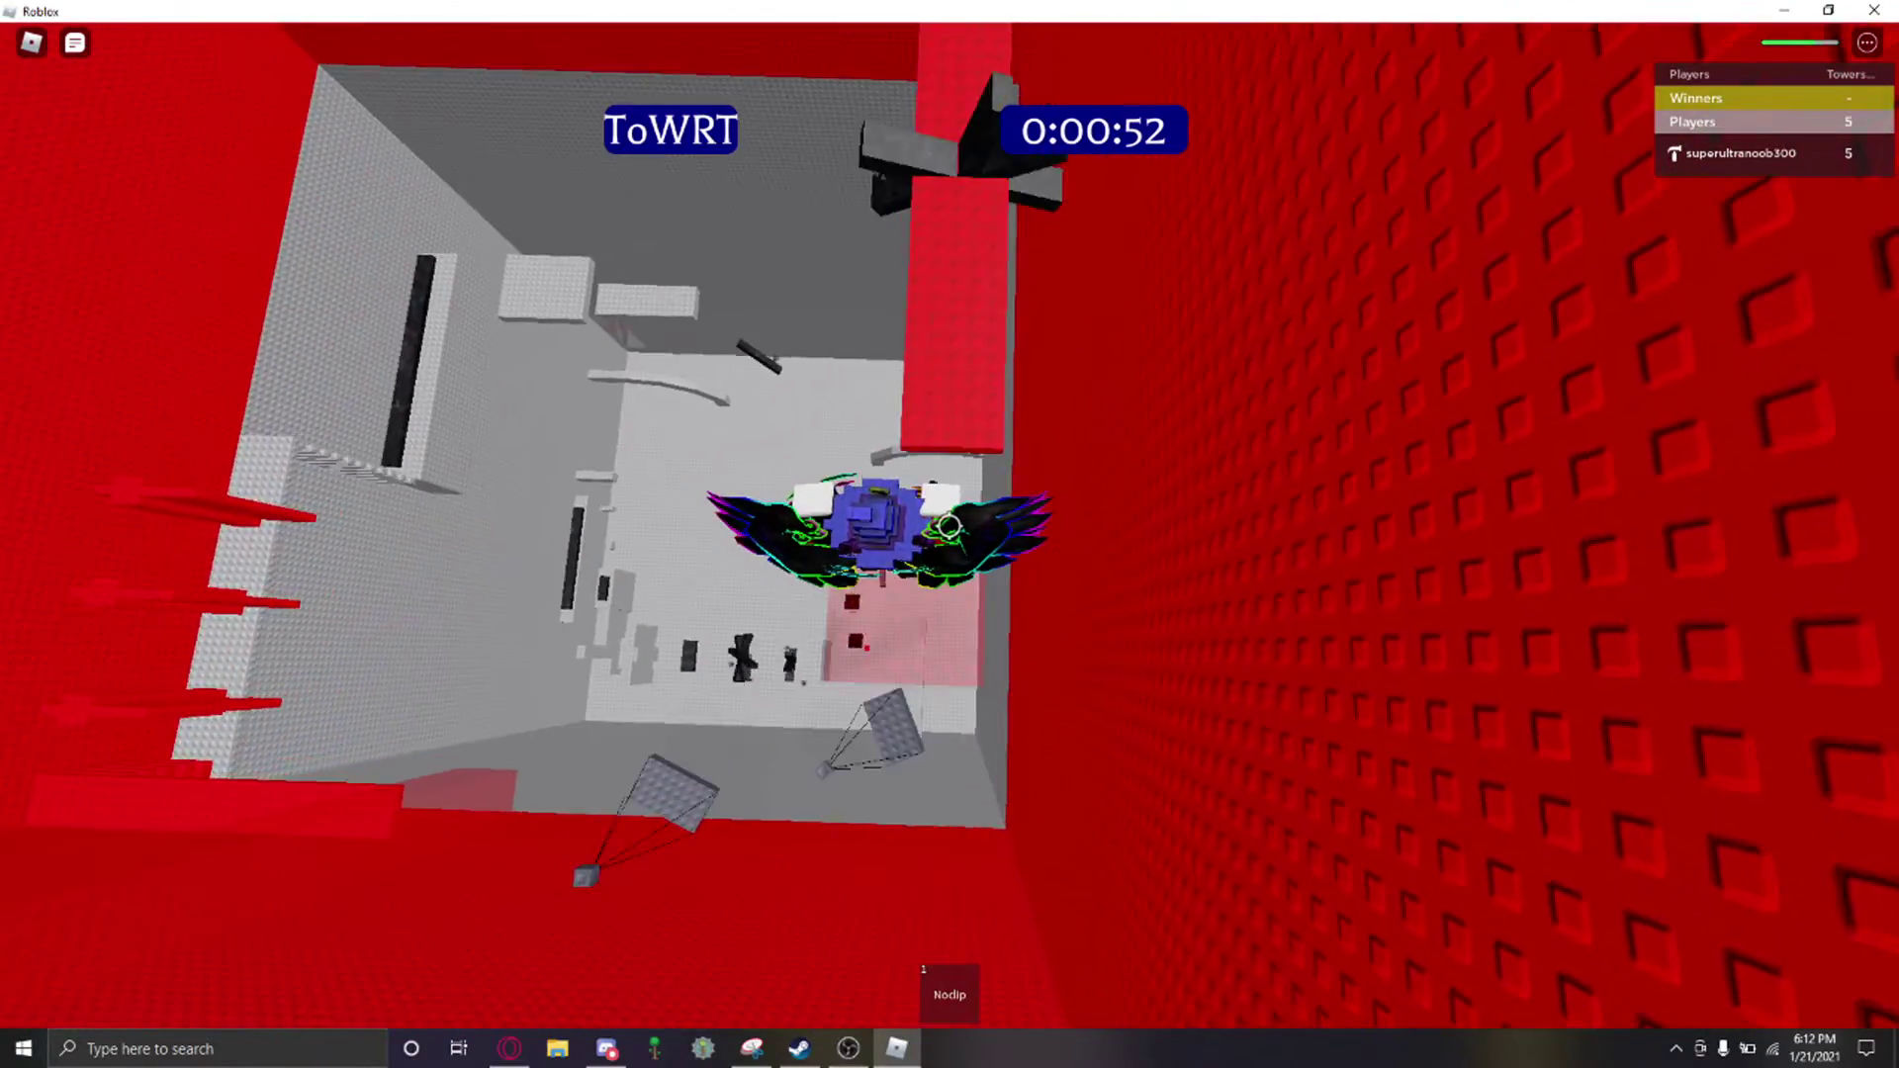
key("w")
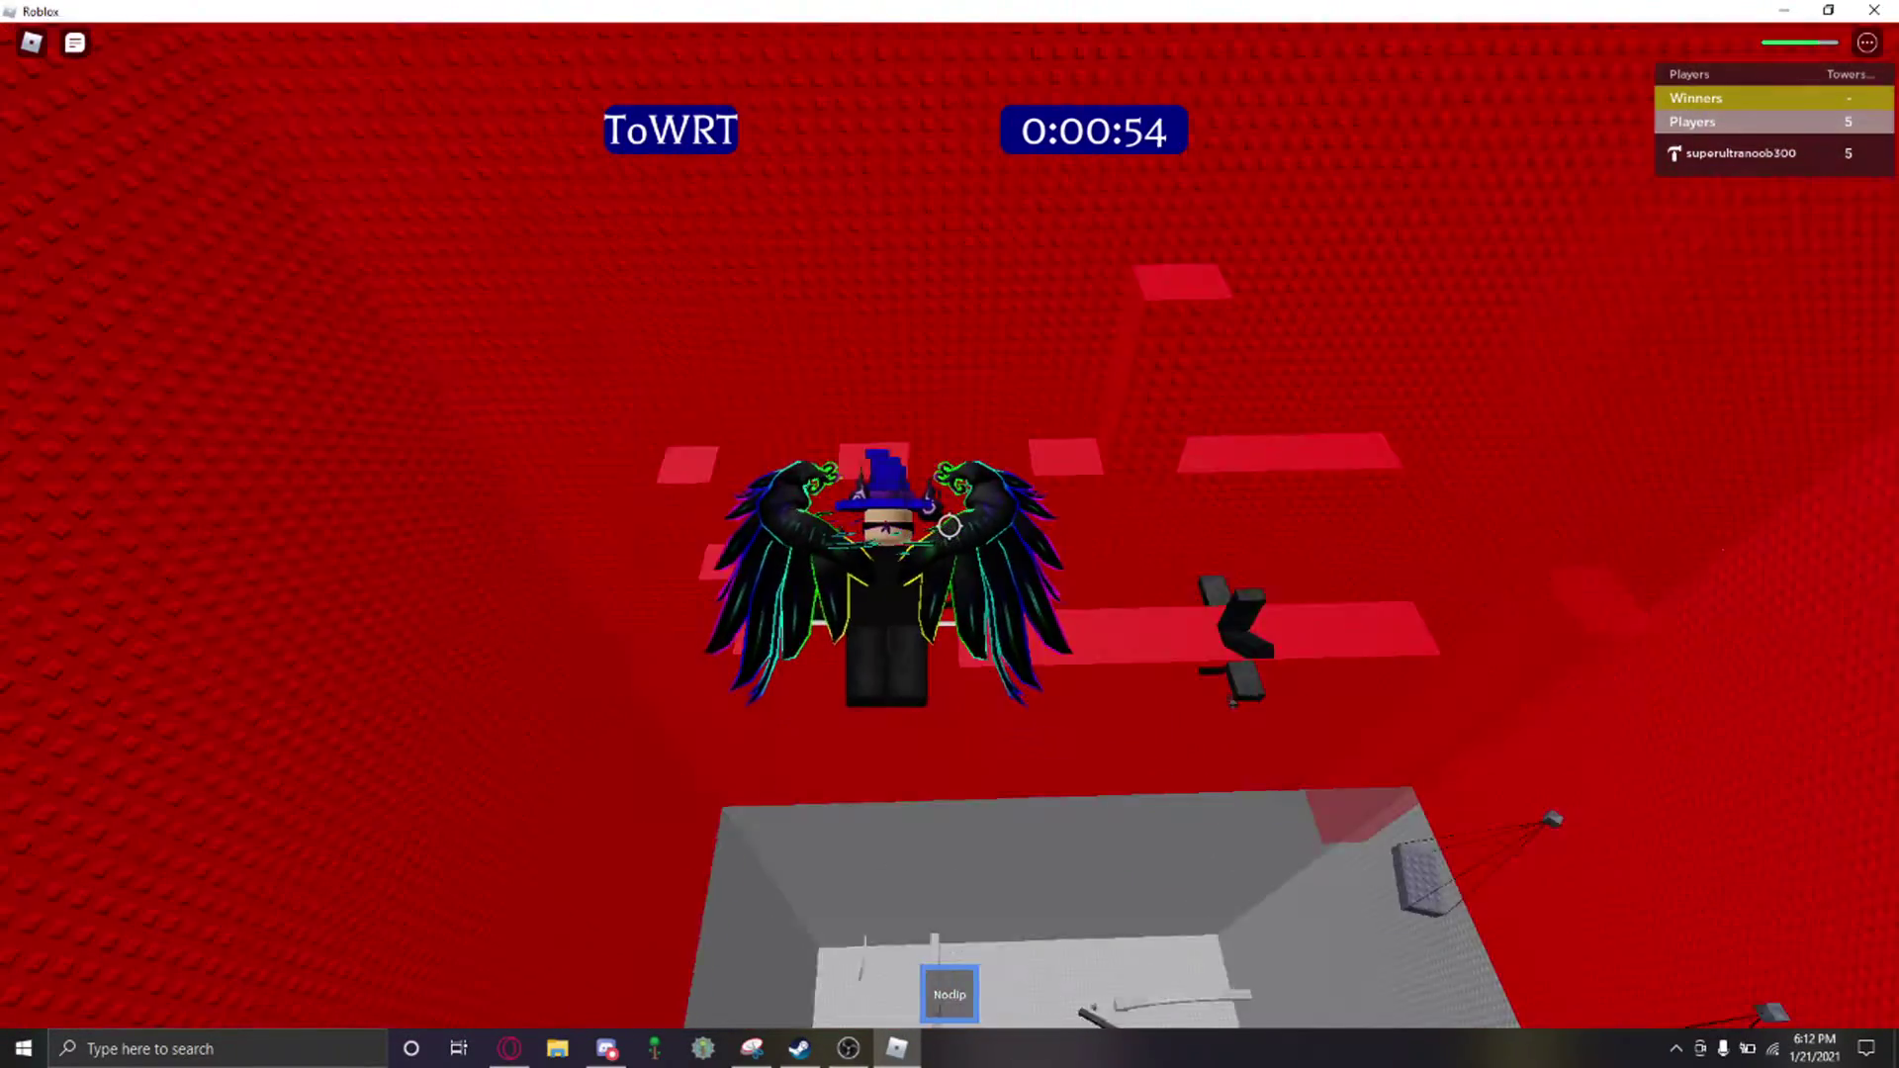
key("w")
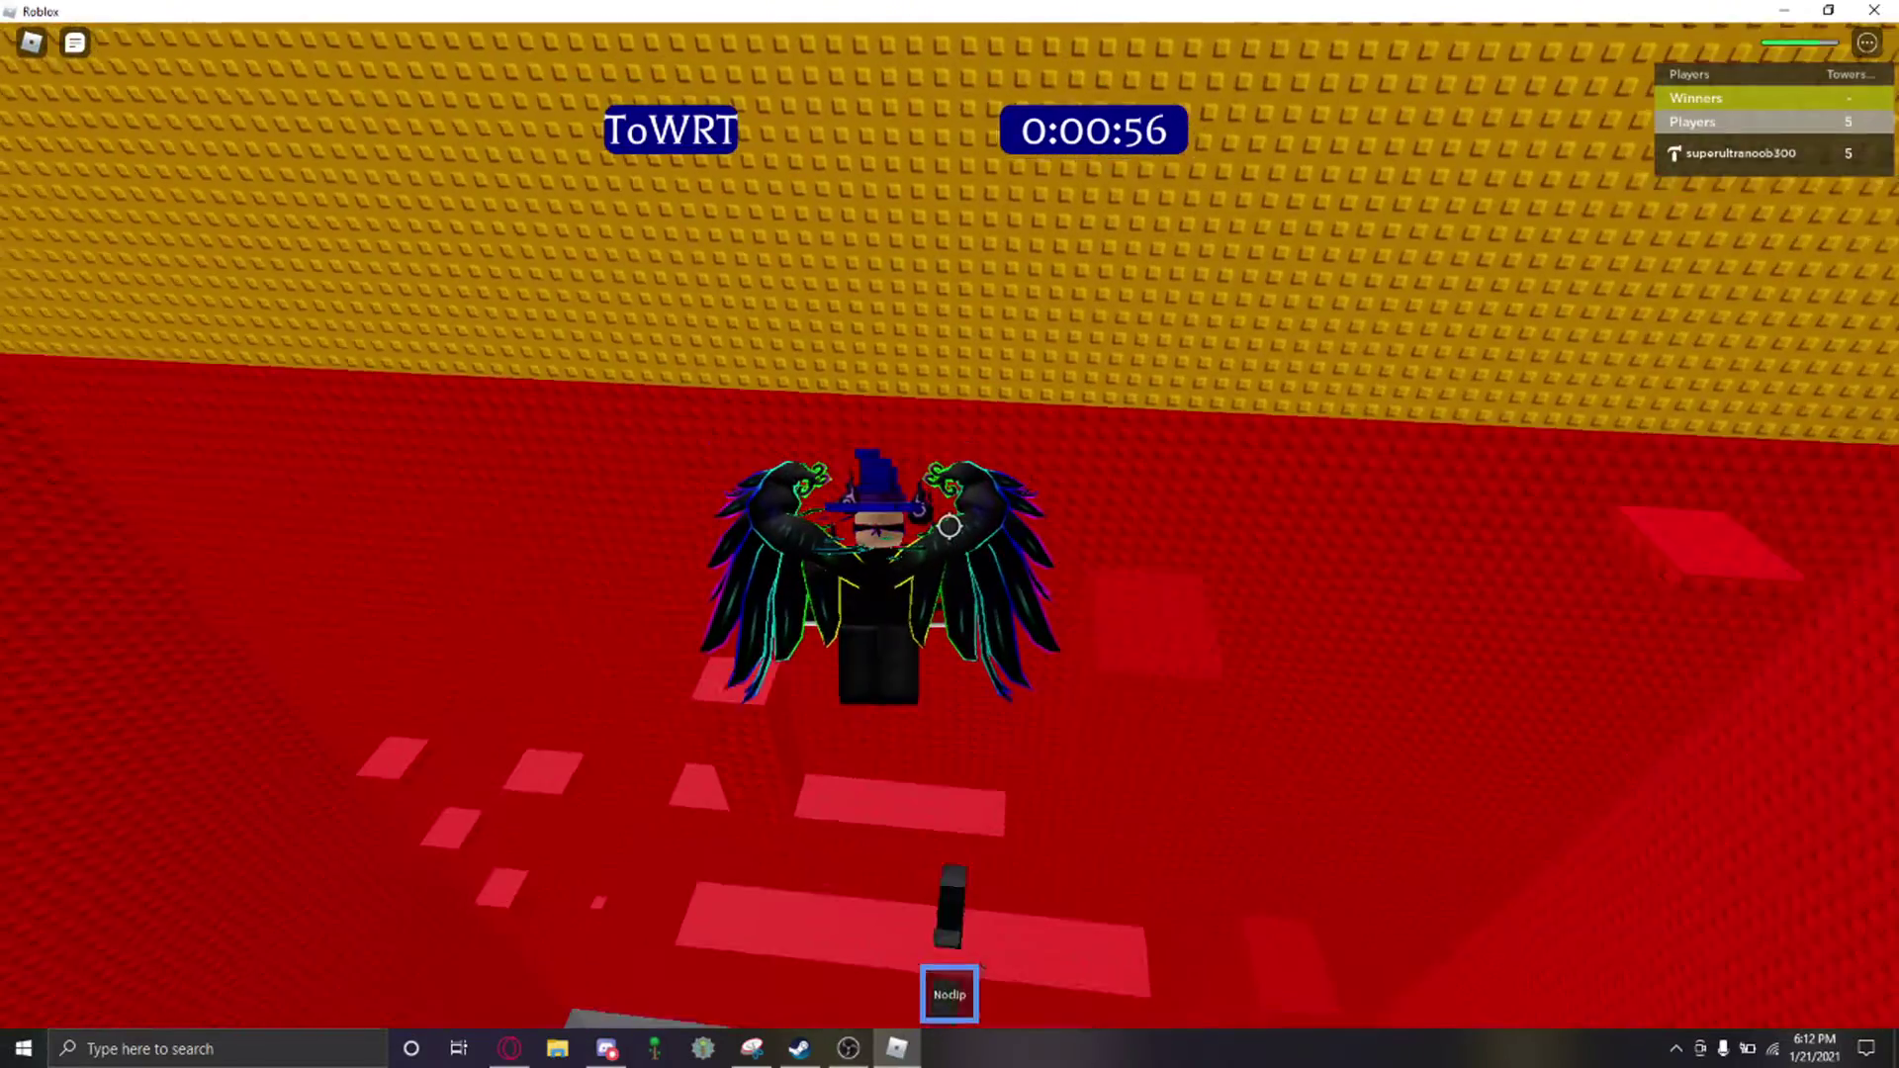
key("w")
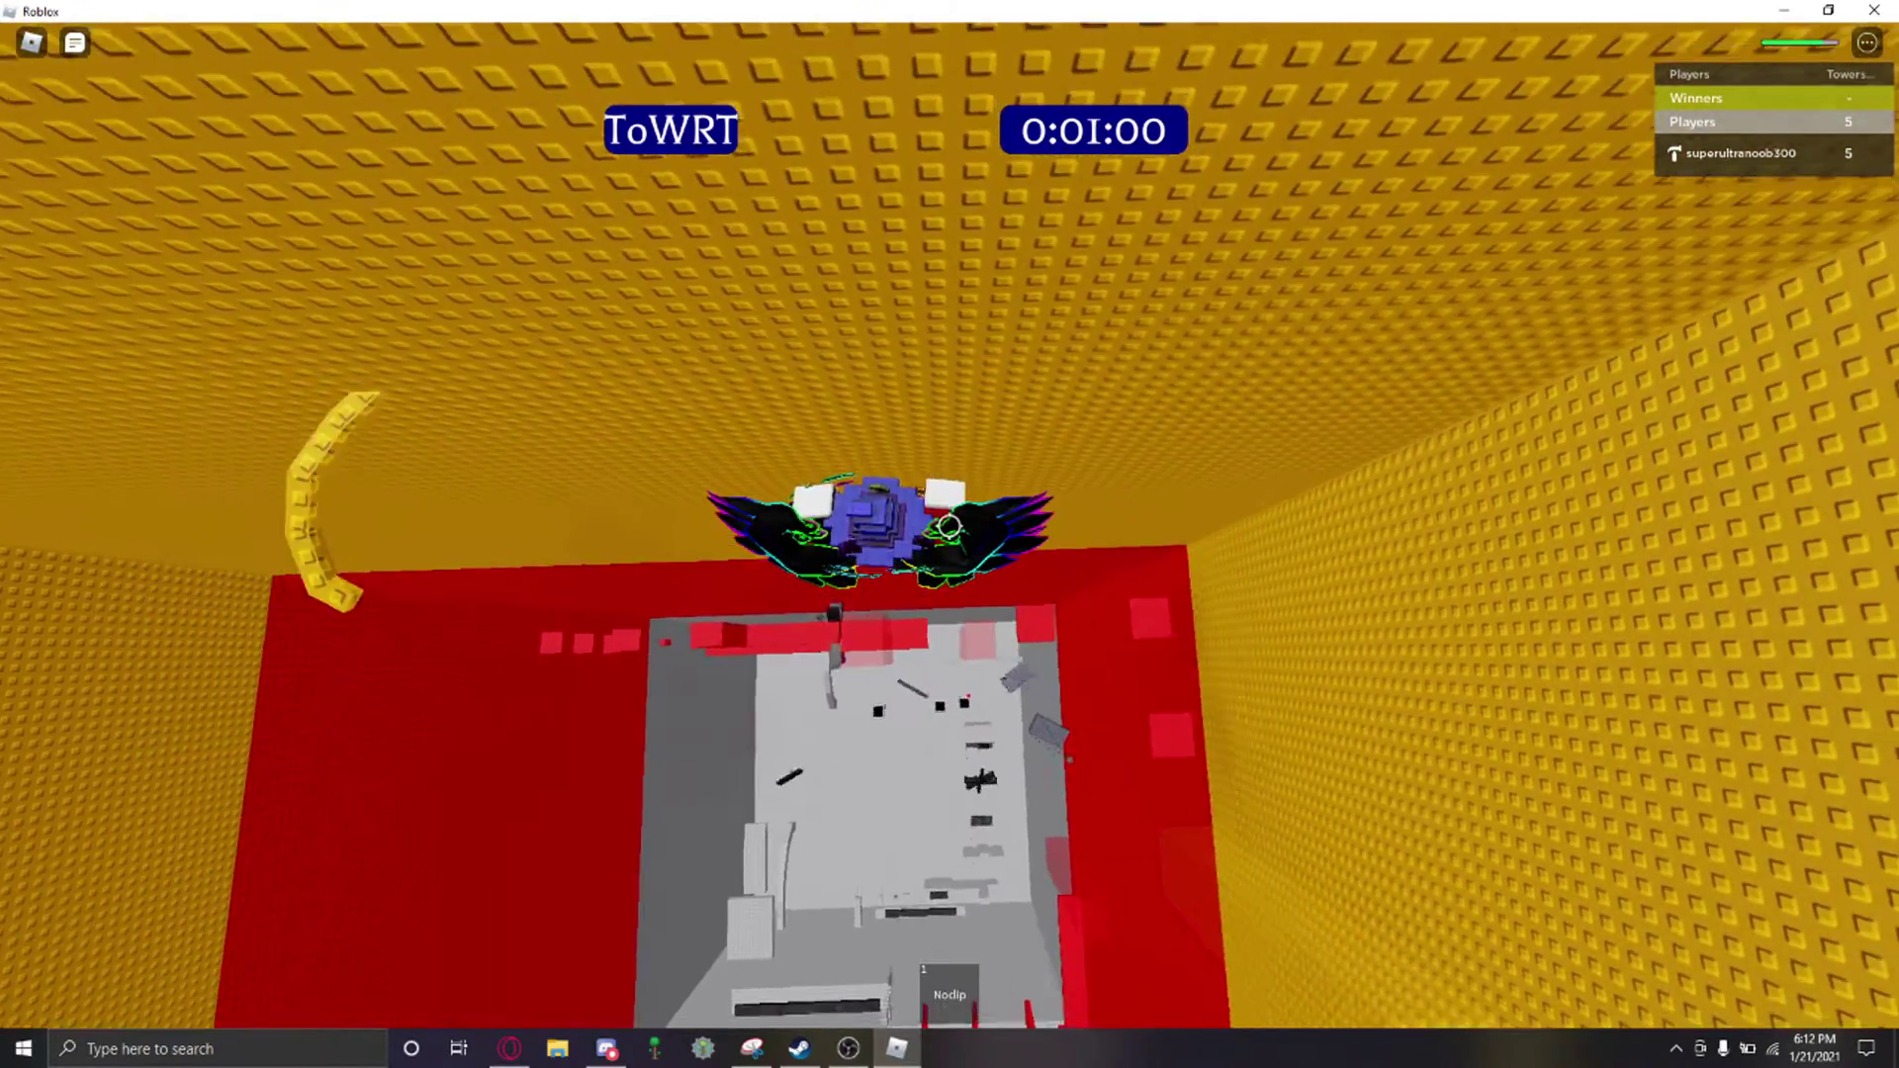
Step: Fly up through the yellow room, tilting the camera between the green ceiling and orange floor
left_click_drag(950, 742, 1039, 594)
key("w")
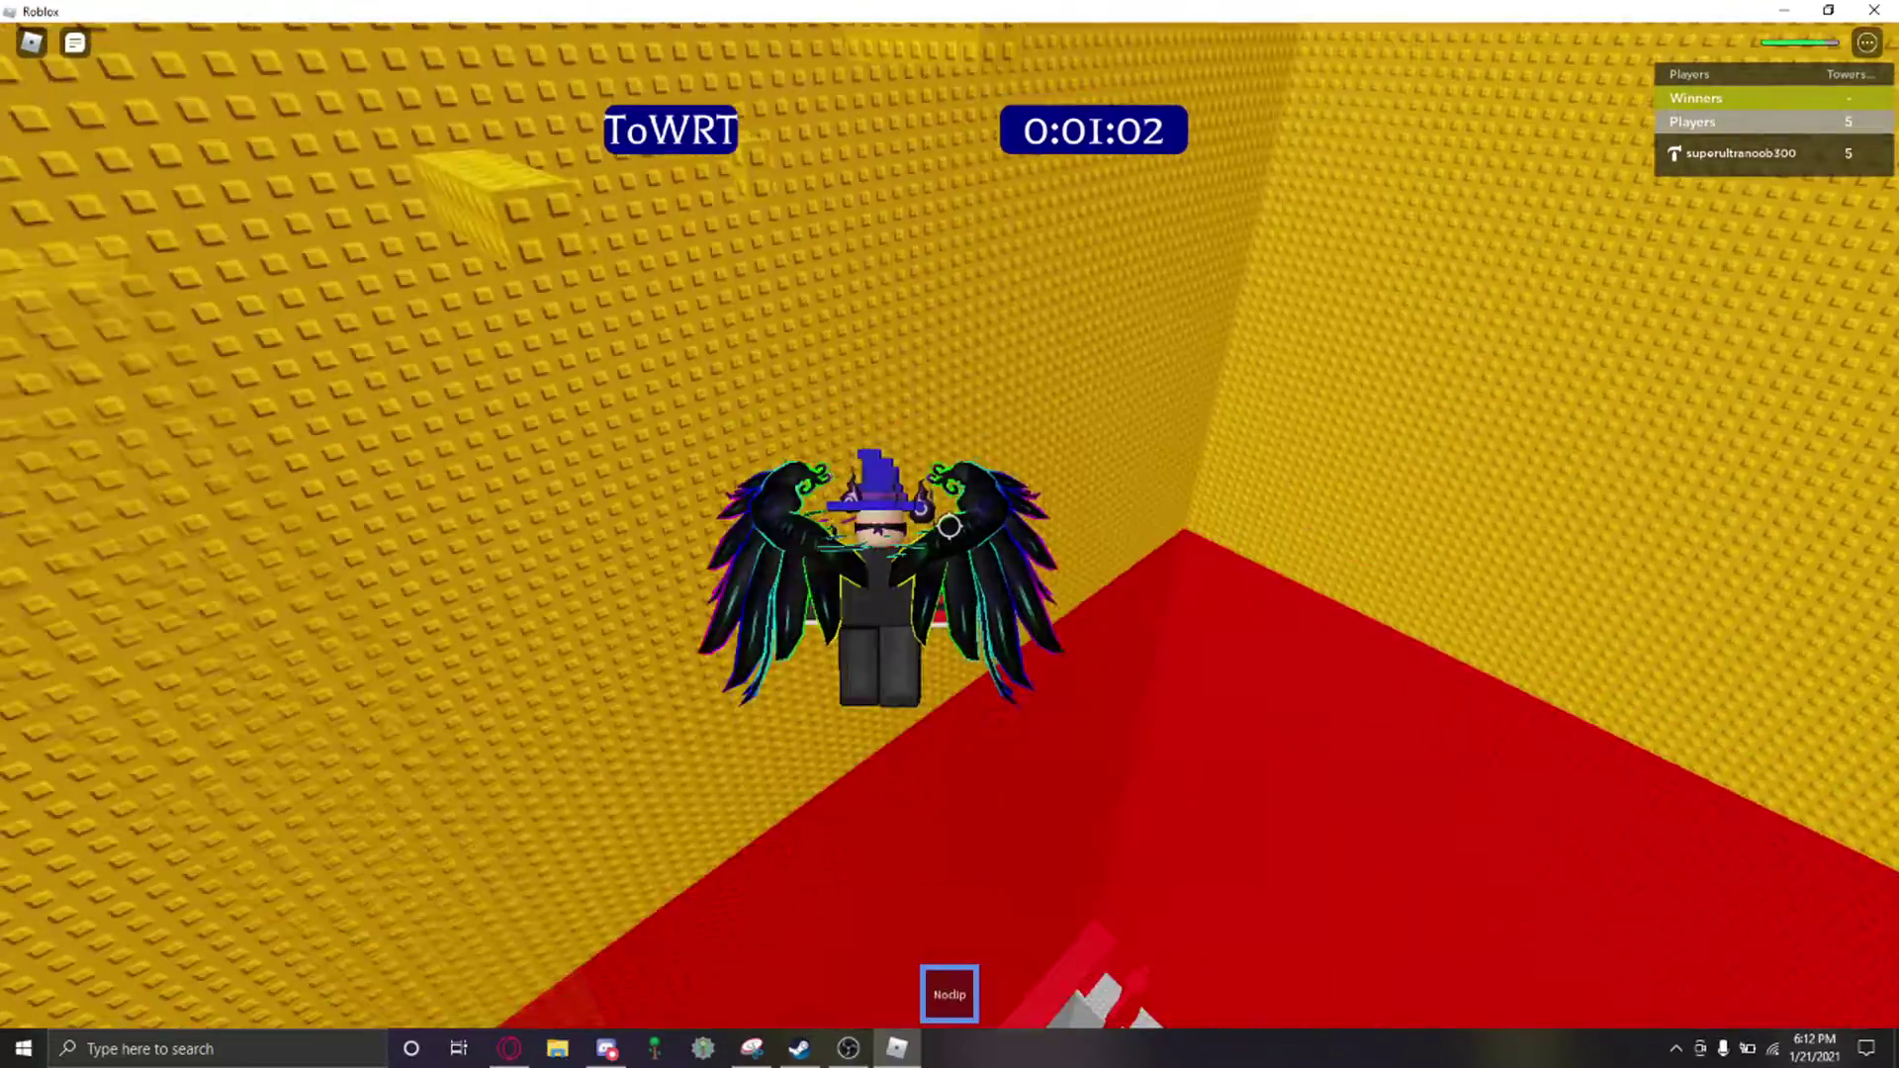
key("w")
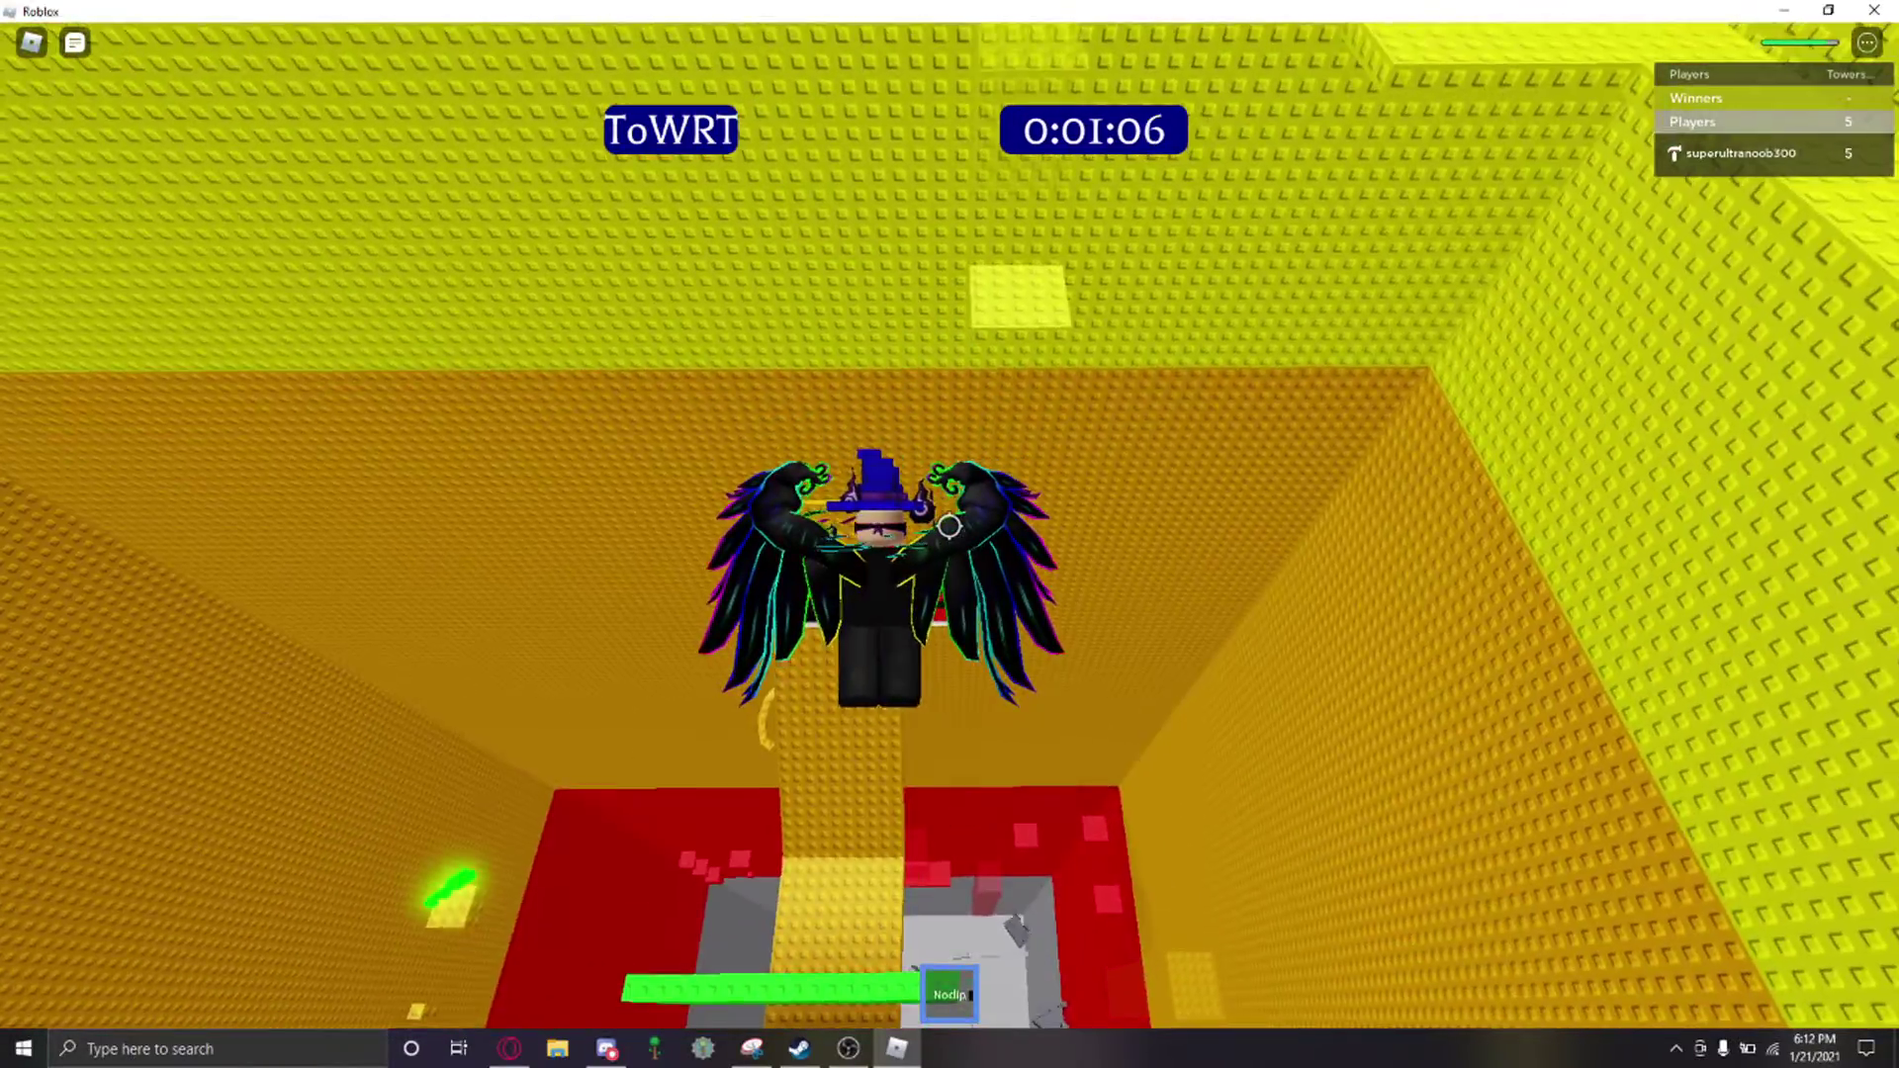
left_click_drag(950, 742, 951, 445)
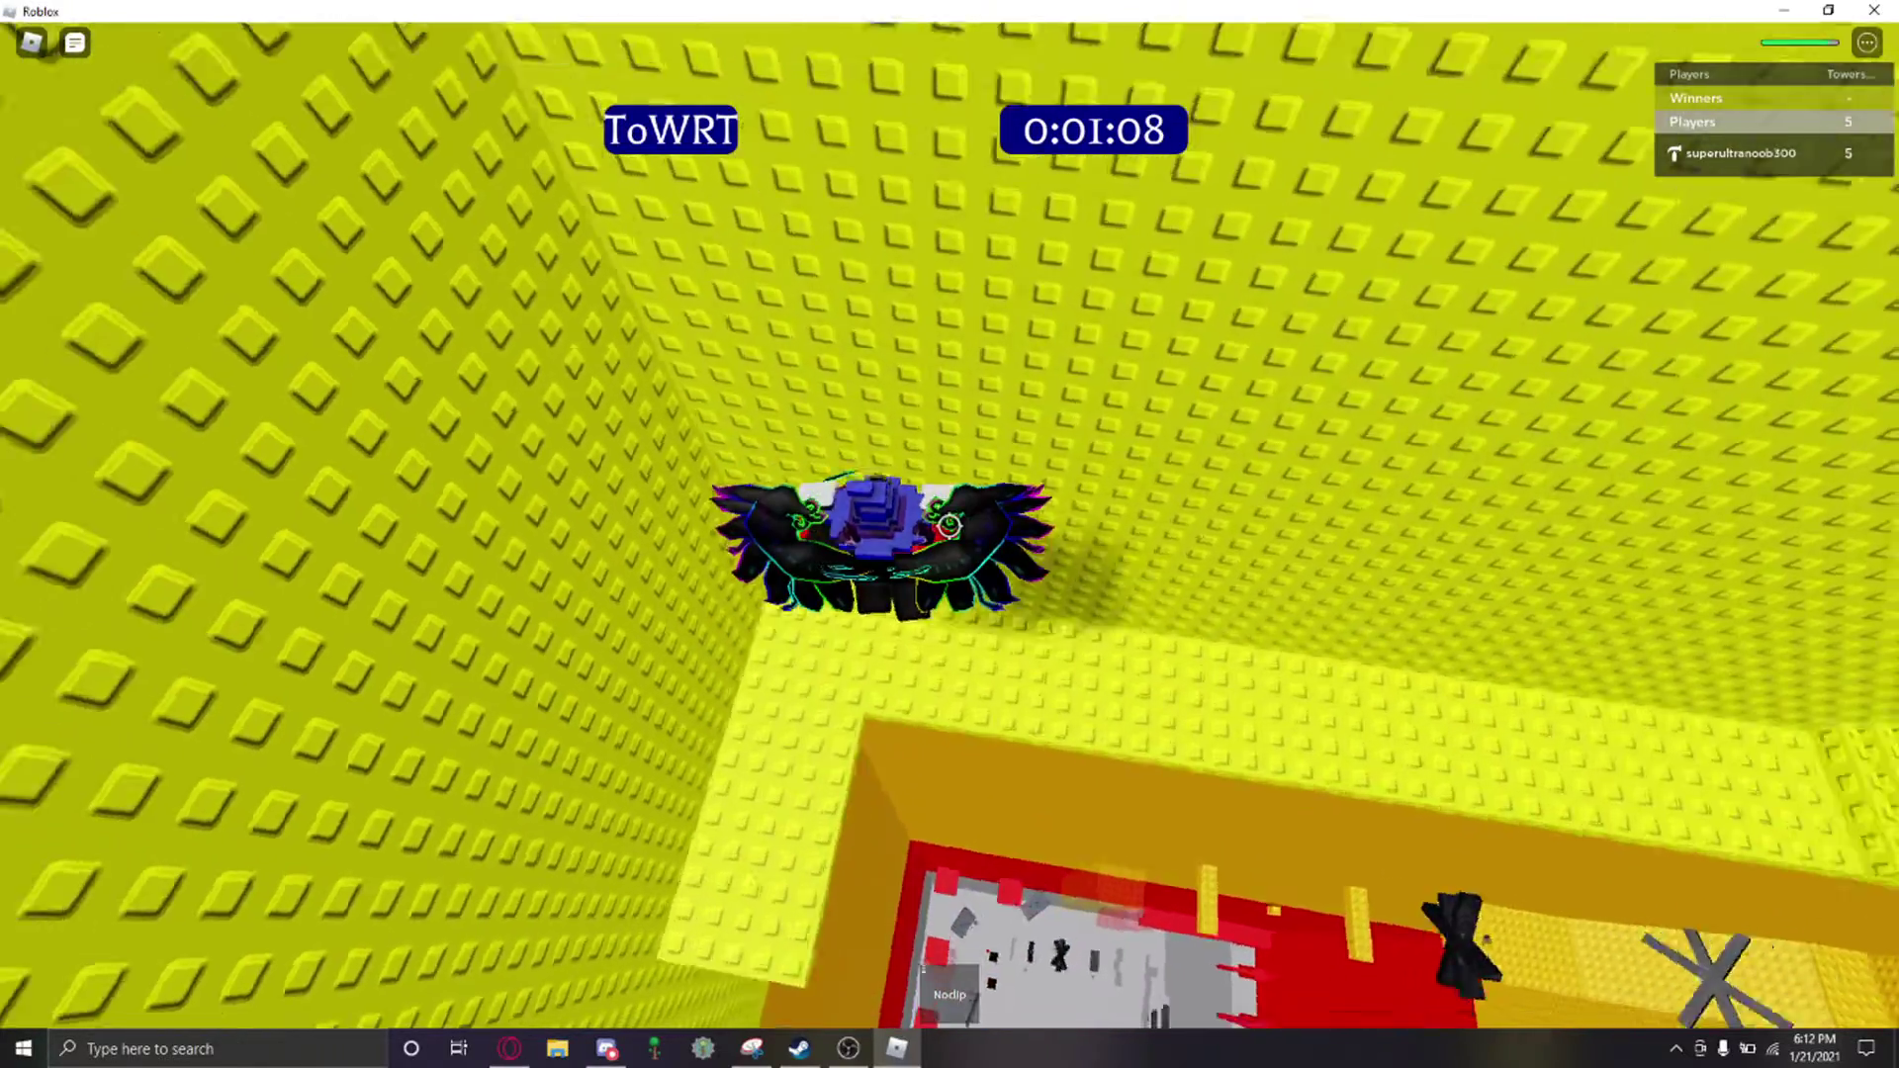
scroll(950, 525, "up", 5)
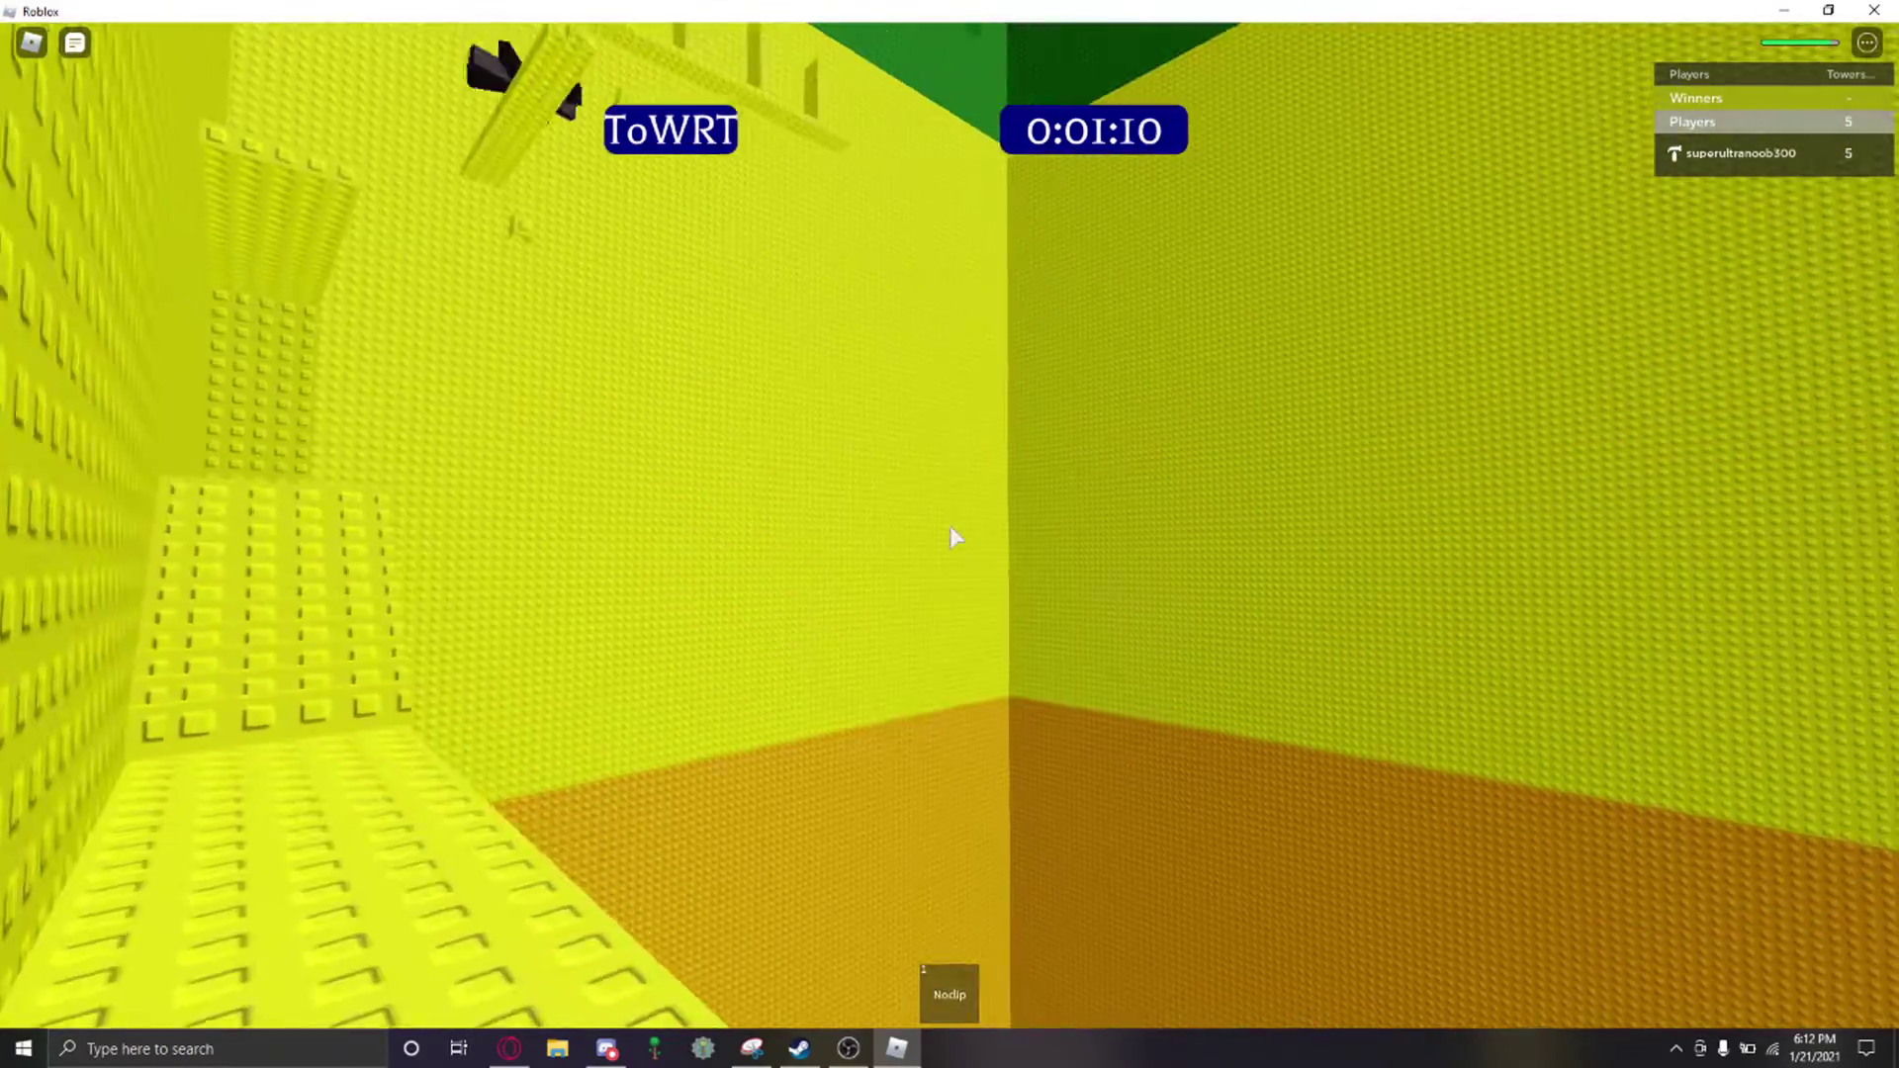
mouse_move(949, 594)
left_mouse_down()
mouse_move(950, 446)
mouse_move(950, 625)
left_mouse_up()
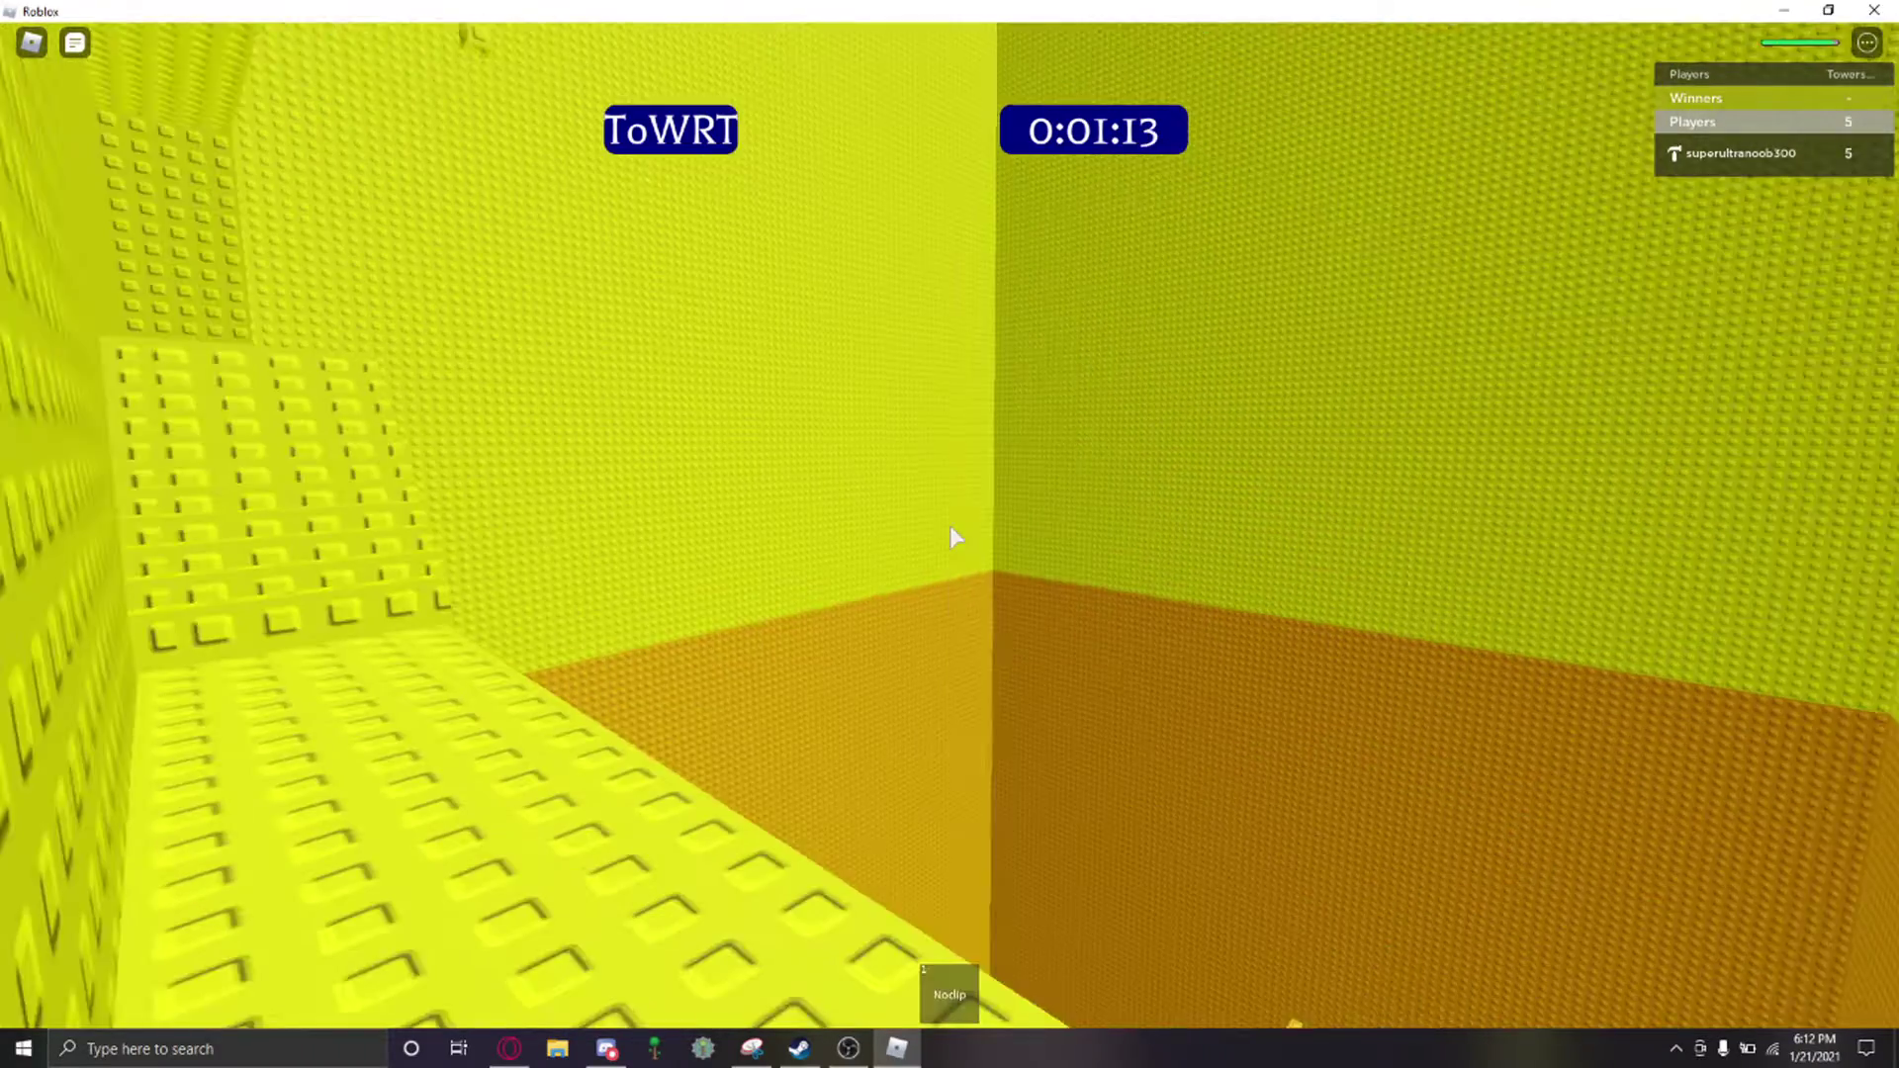
left_click_drag(951, 527, 951, 578)
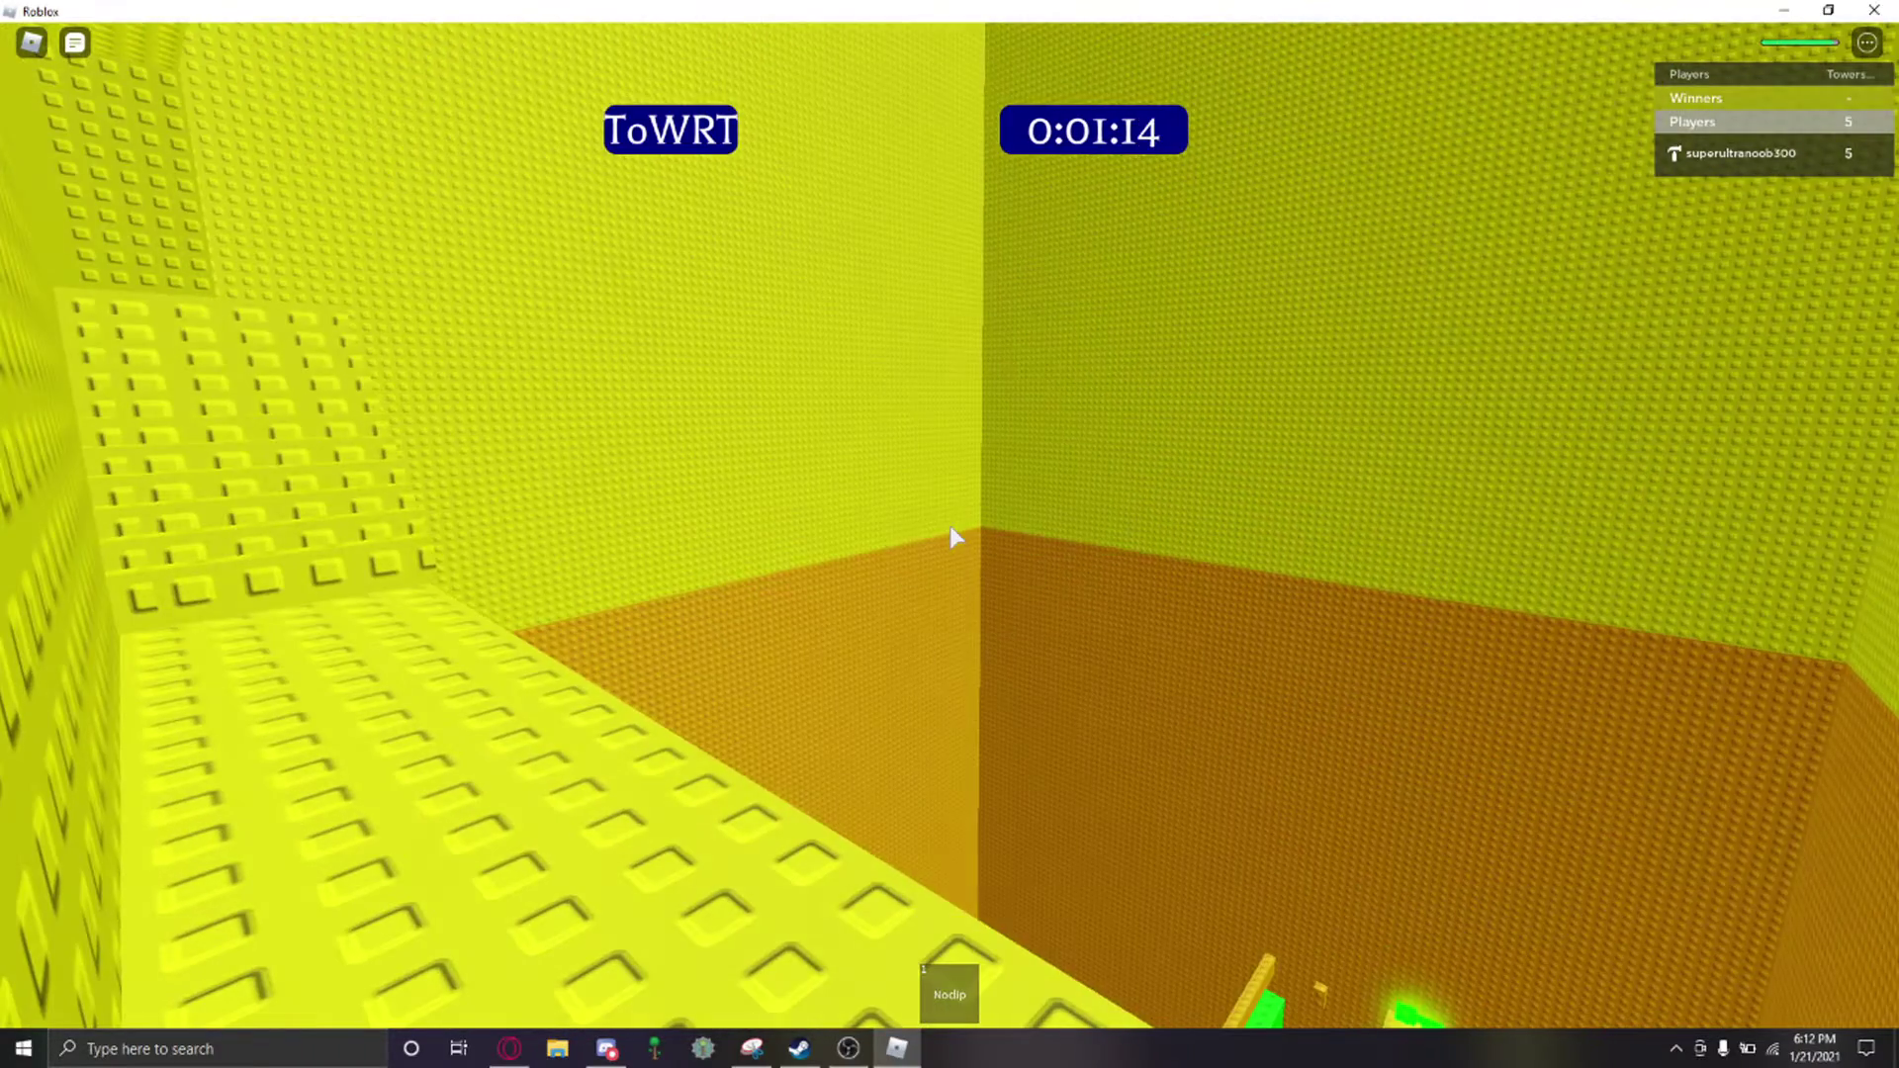
scroll(950, 525, "down", 3)
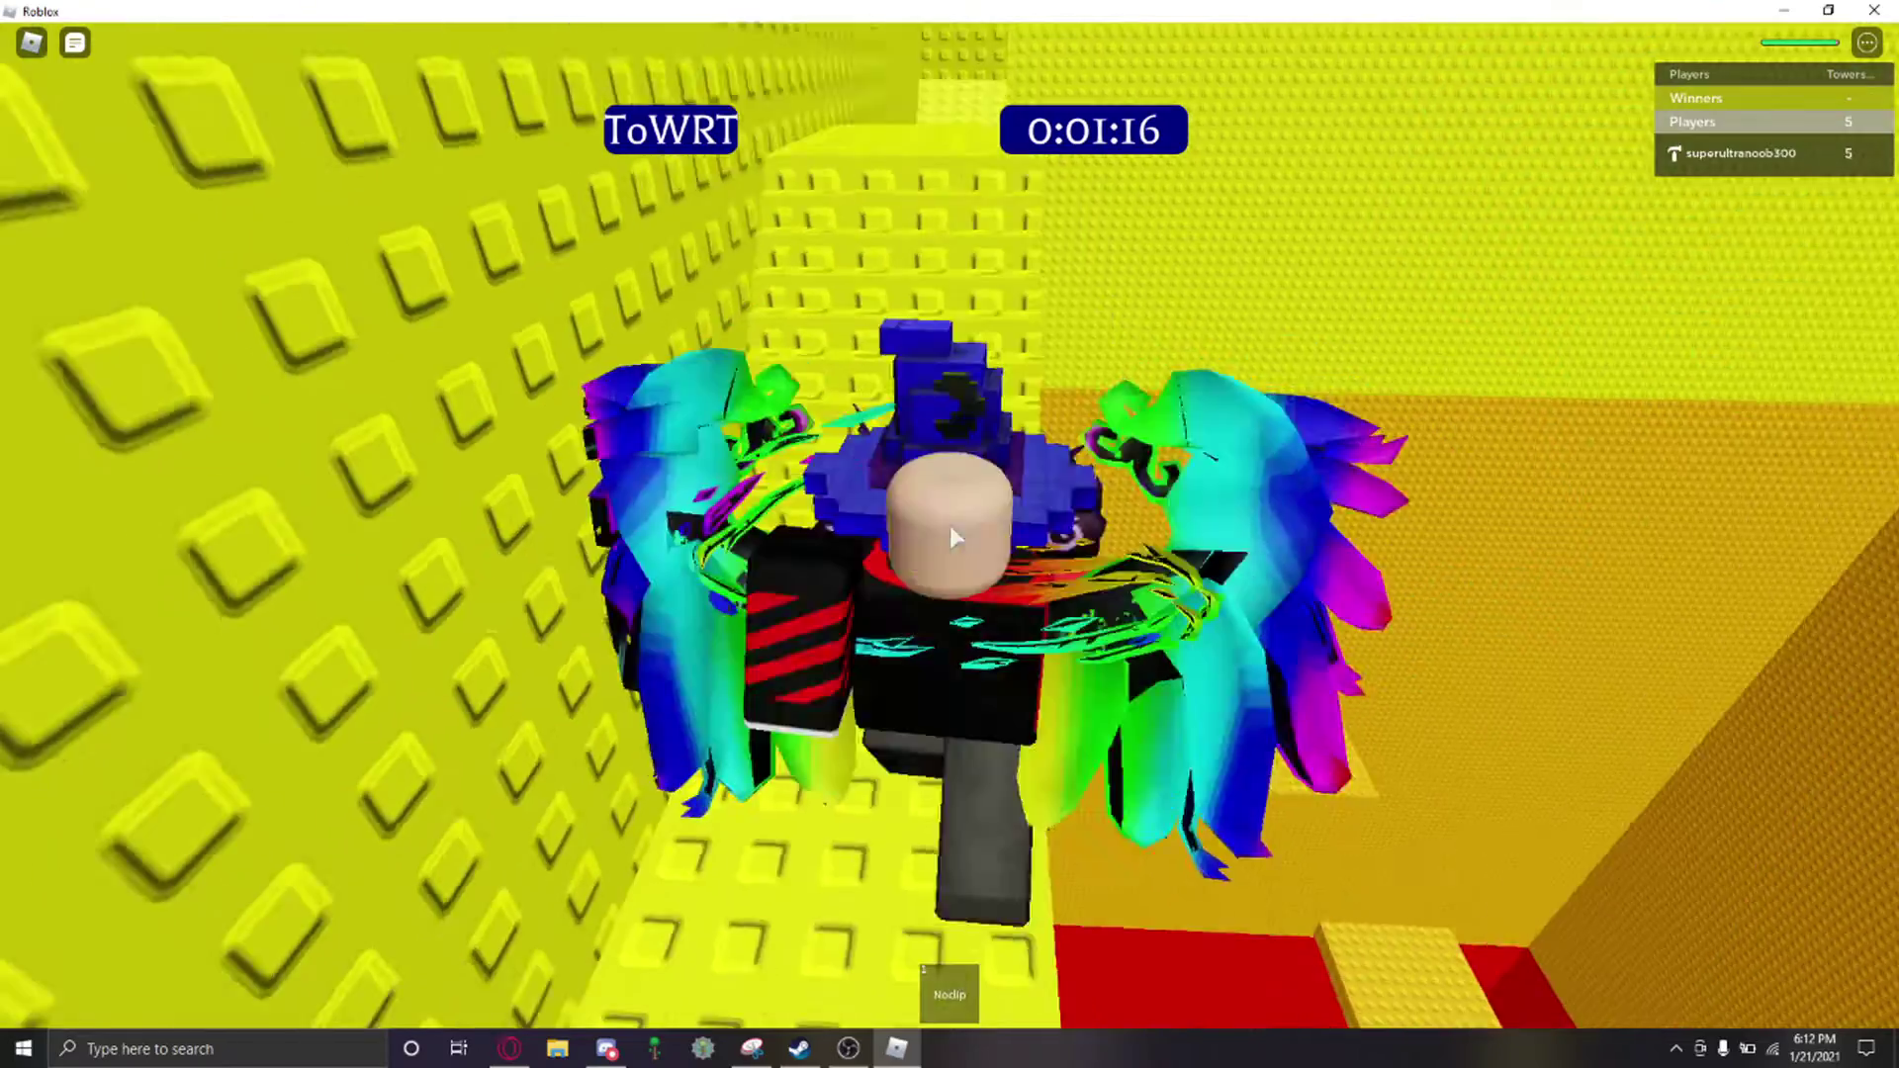
left_click_drag(951, 526, 950, 297)
scroll(950, 526, "down", 3)
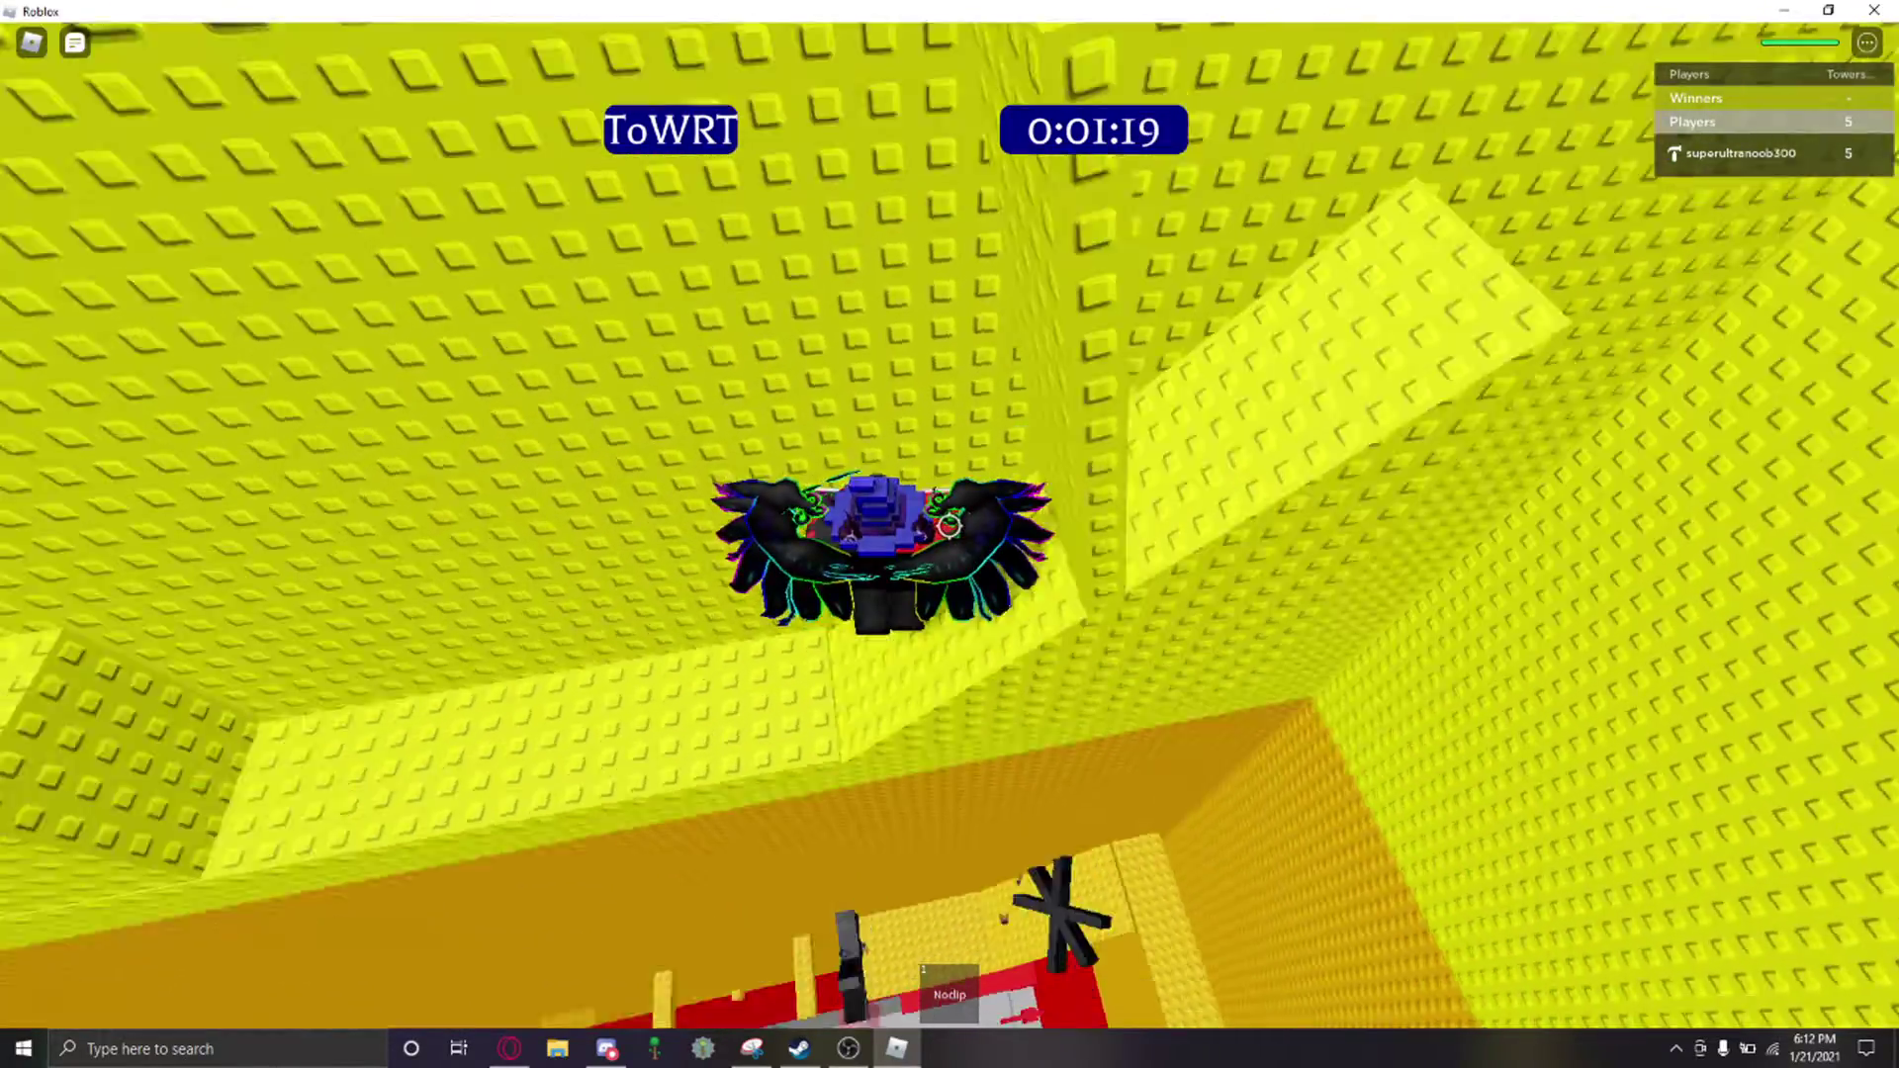
Step: Keep climbing the yellow shaft, orbiting the camera around the avatar until green walls appear
mouse_move(950, 525)
left_mouse_down()
mouse_move(1129, 525)
mouse_move(712, 526)
left_mouse_up()
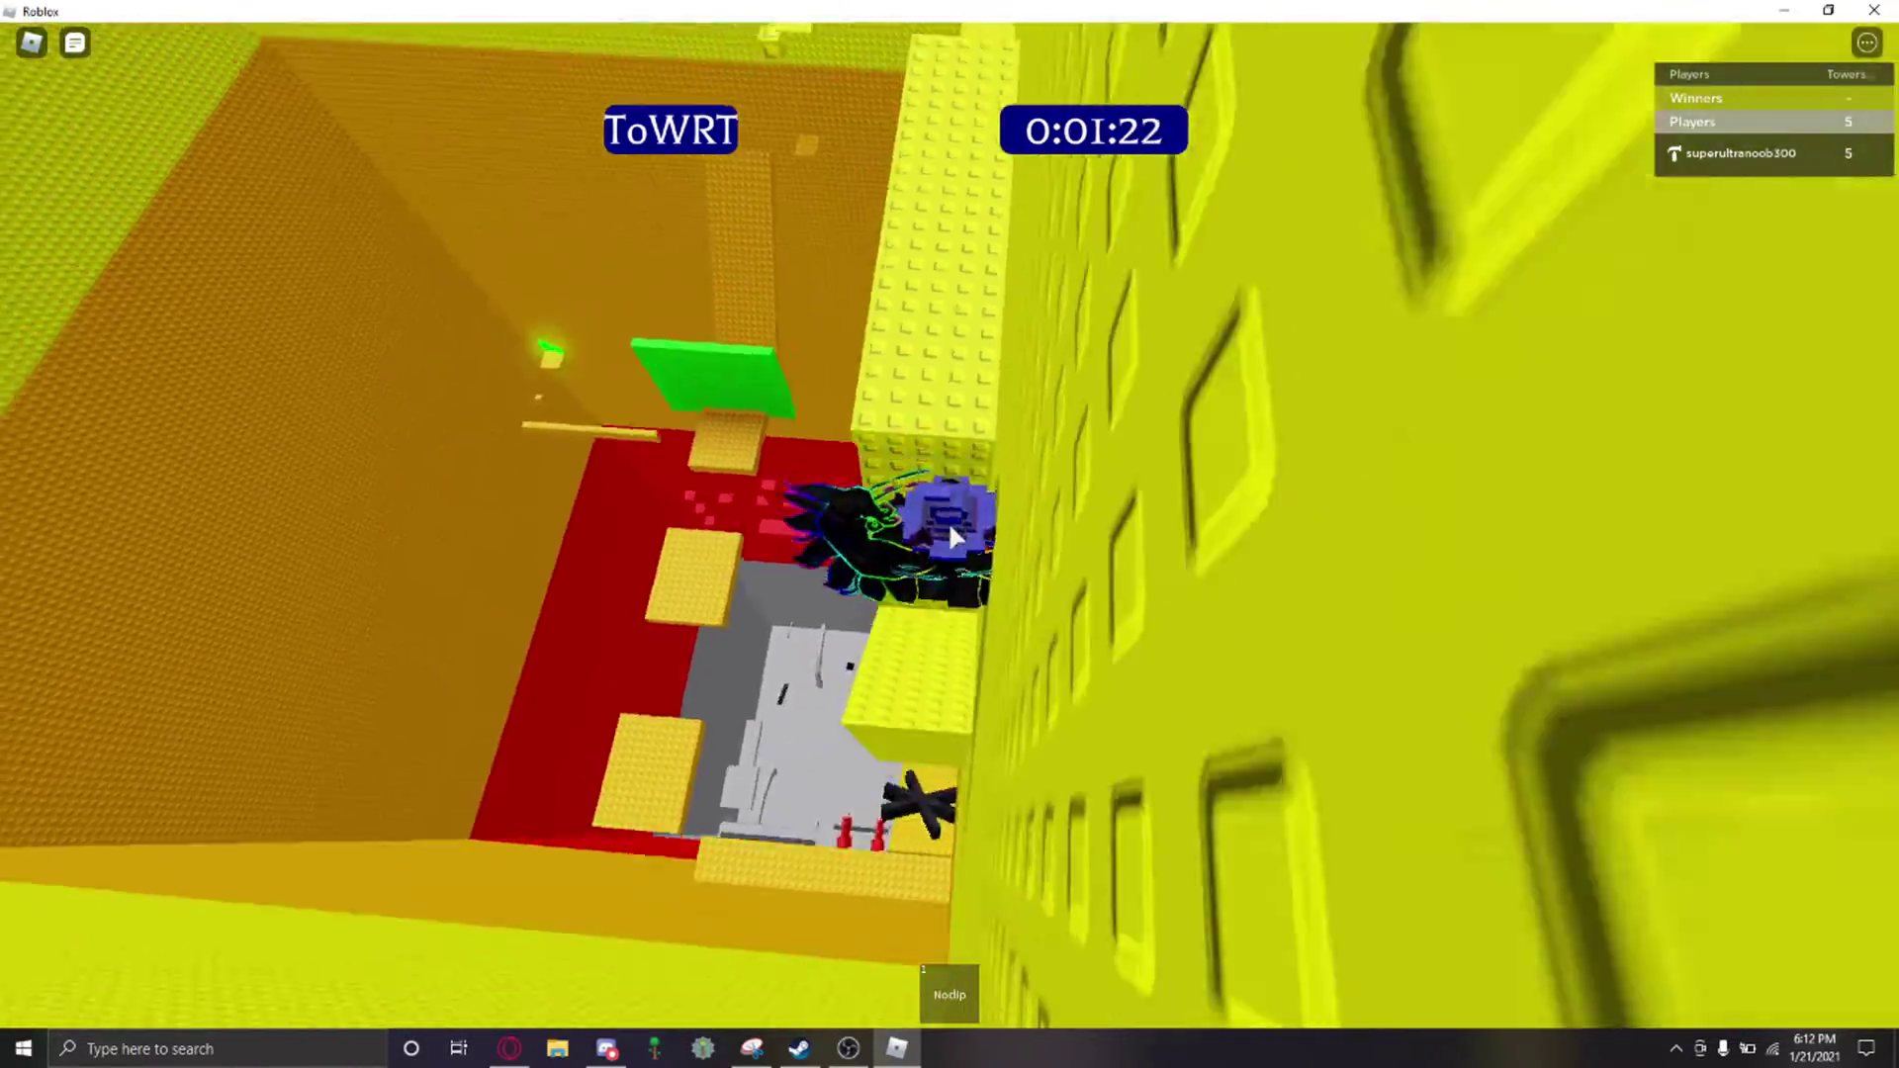
left_click_drag(948, 522, 742, 521)
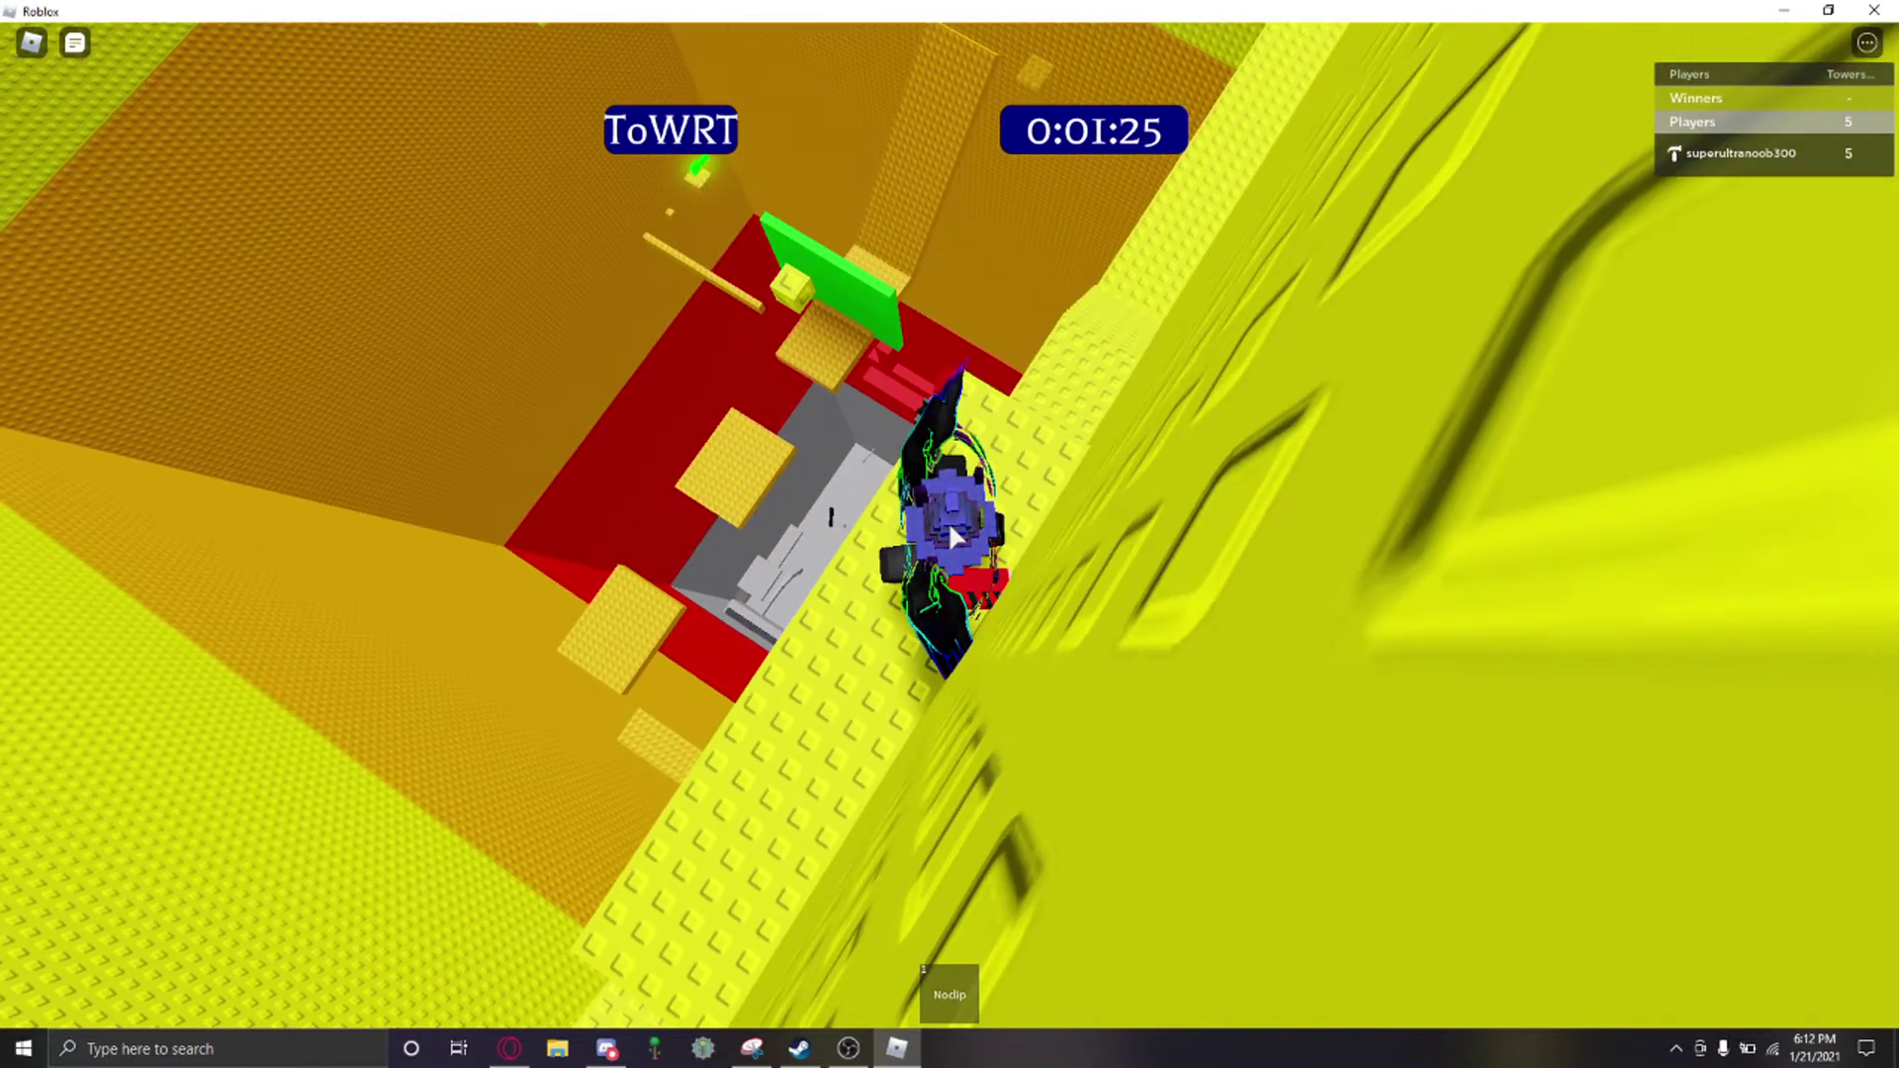
left_click_drag(948, 520, 771, 445)
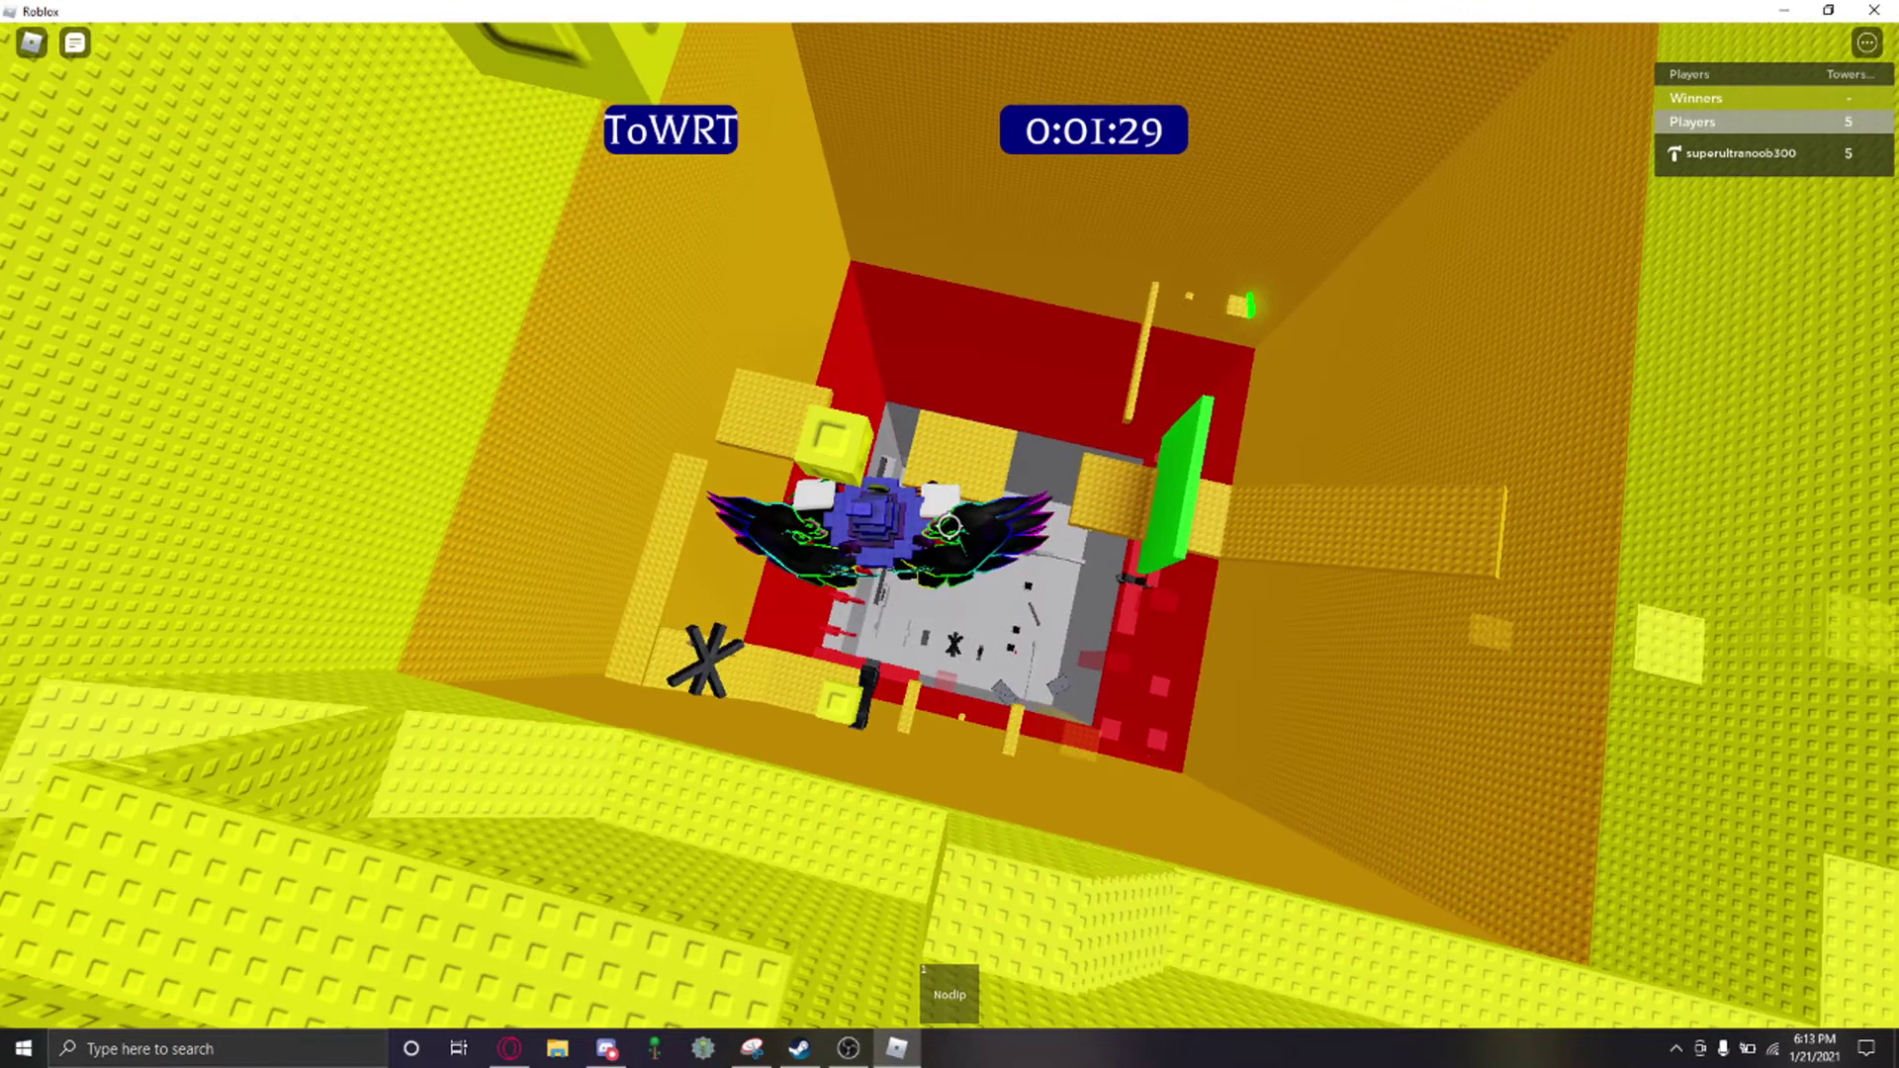
left_click_drag(949, 521, 1128, 623)
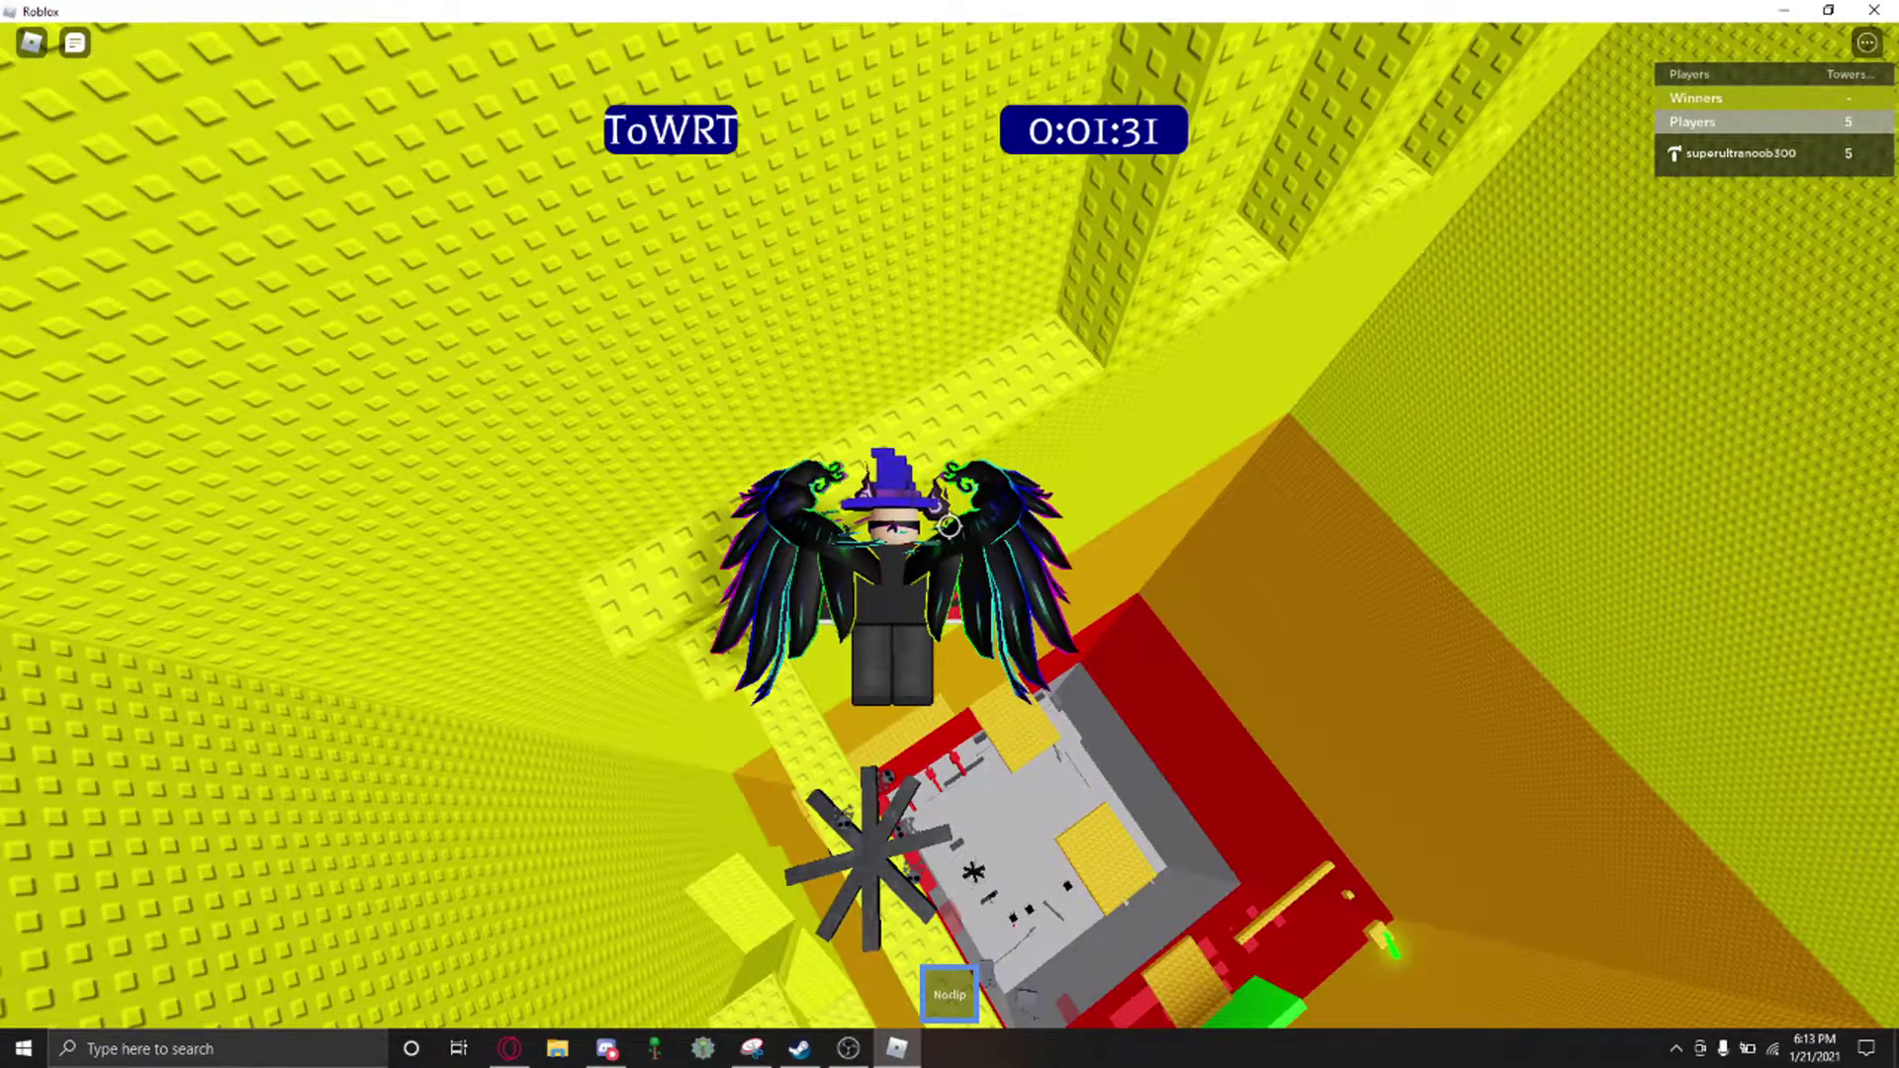
left_click_drag(947, 520, 772, 624)
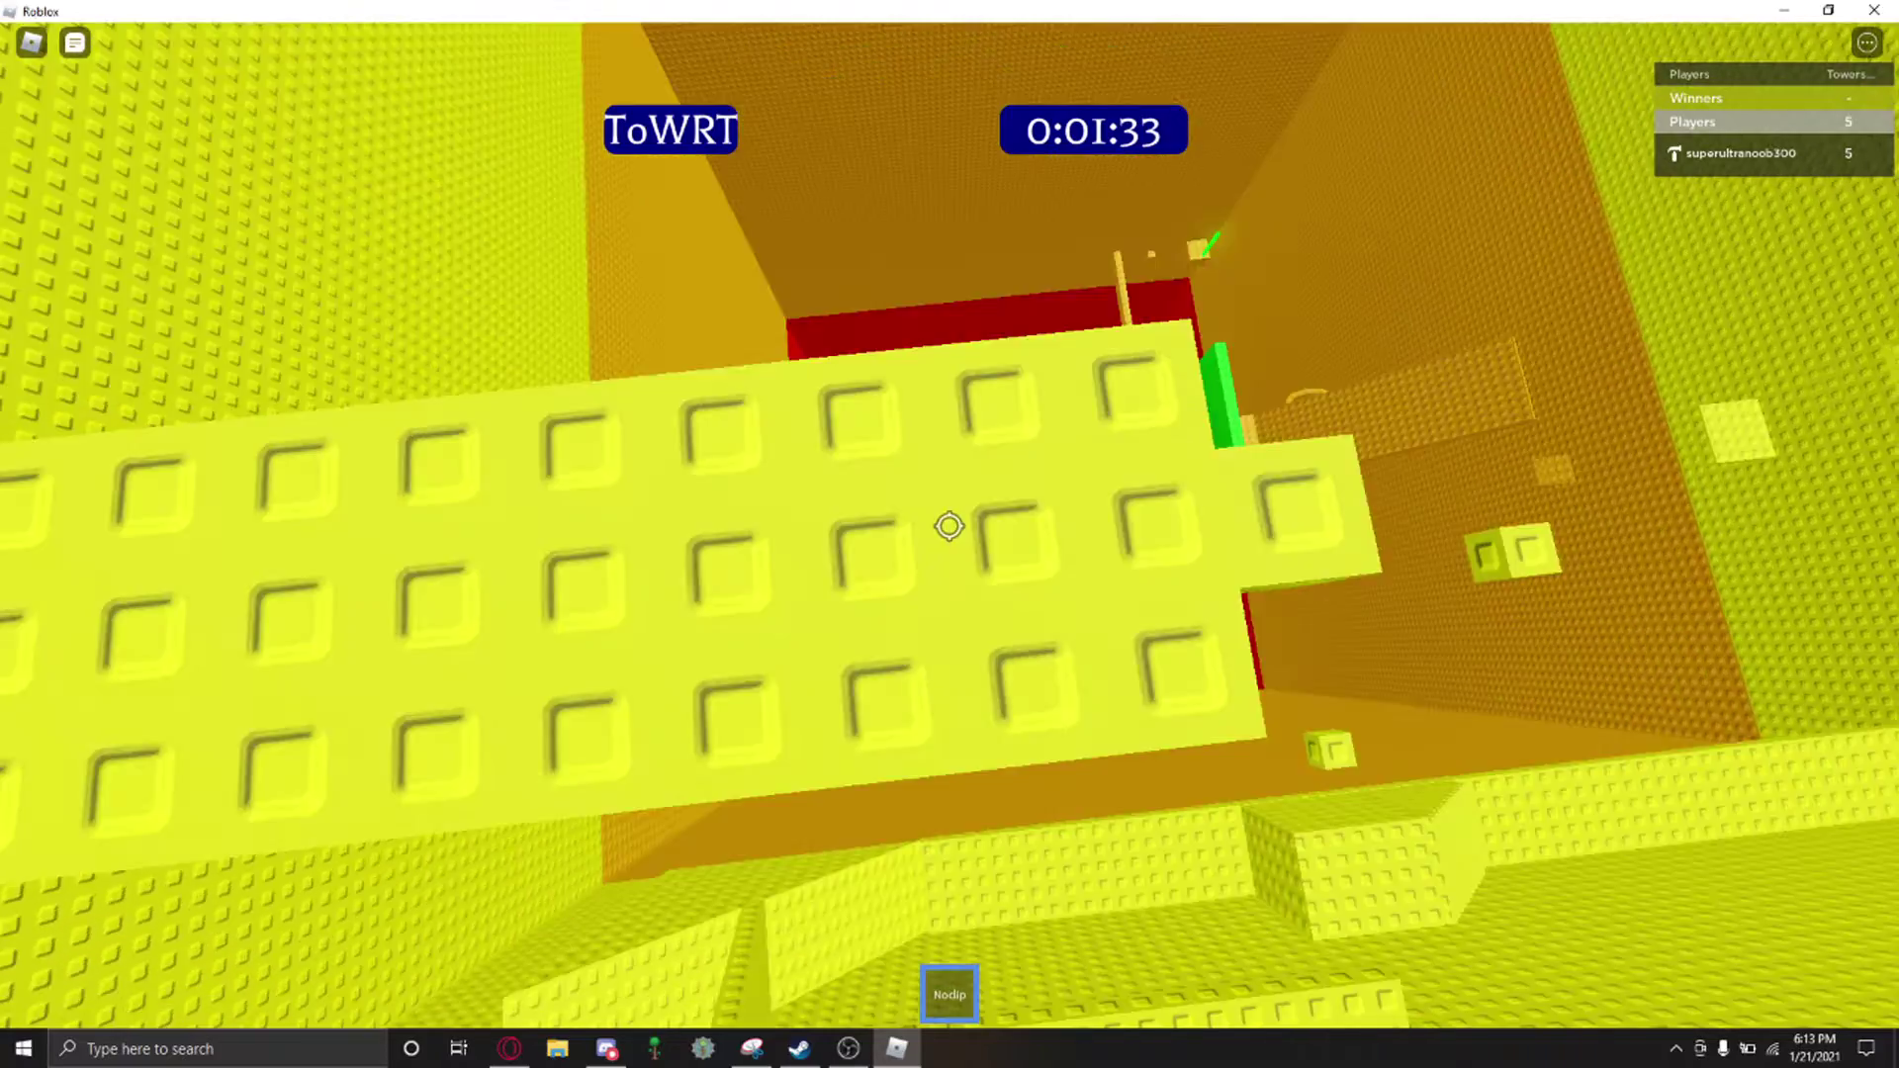
left_click_drag(949, 521, 1040, 445)
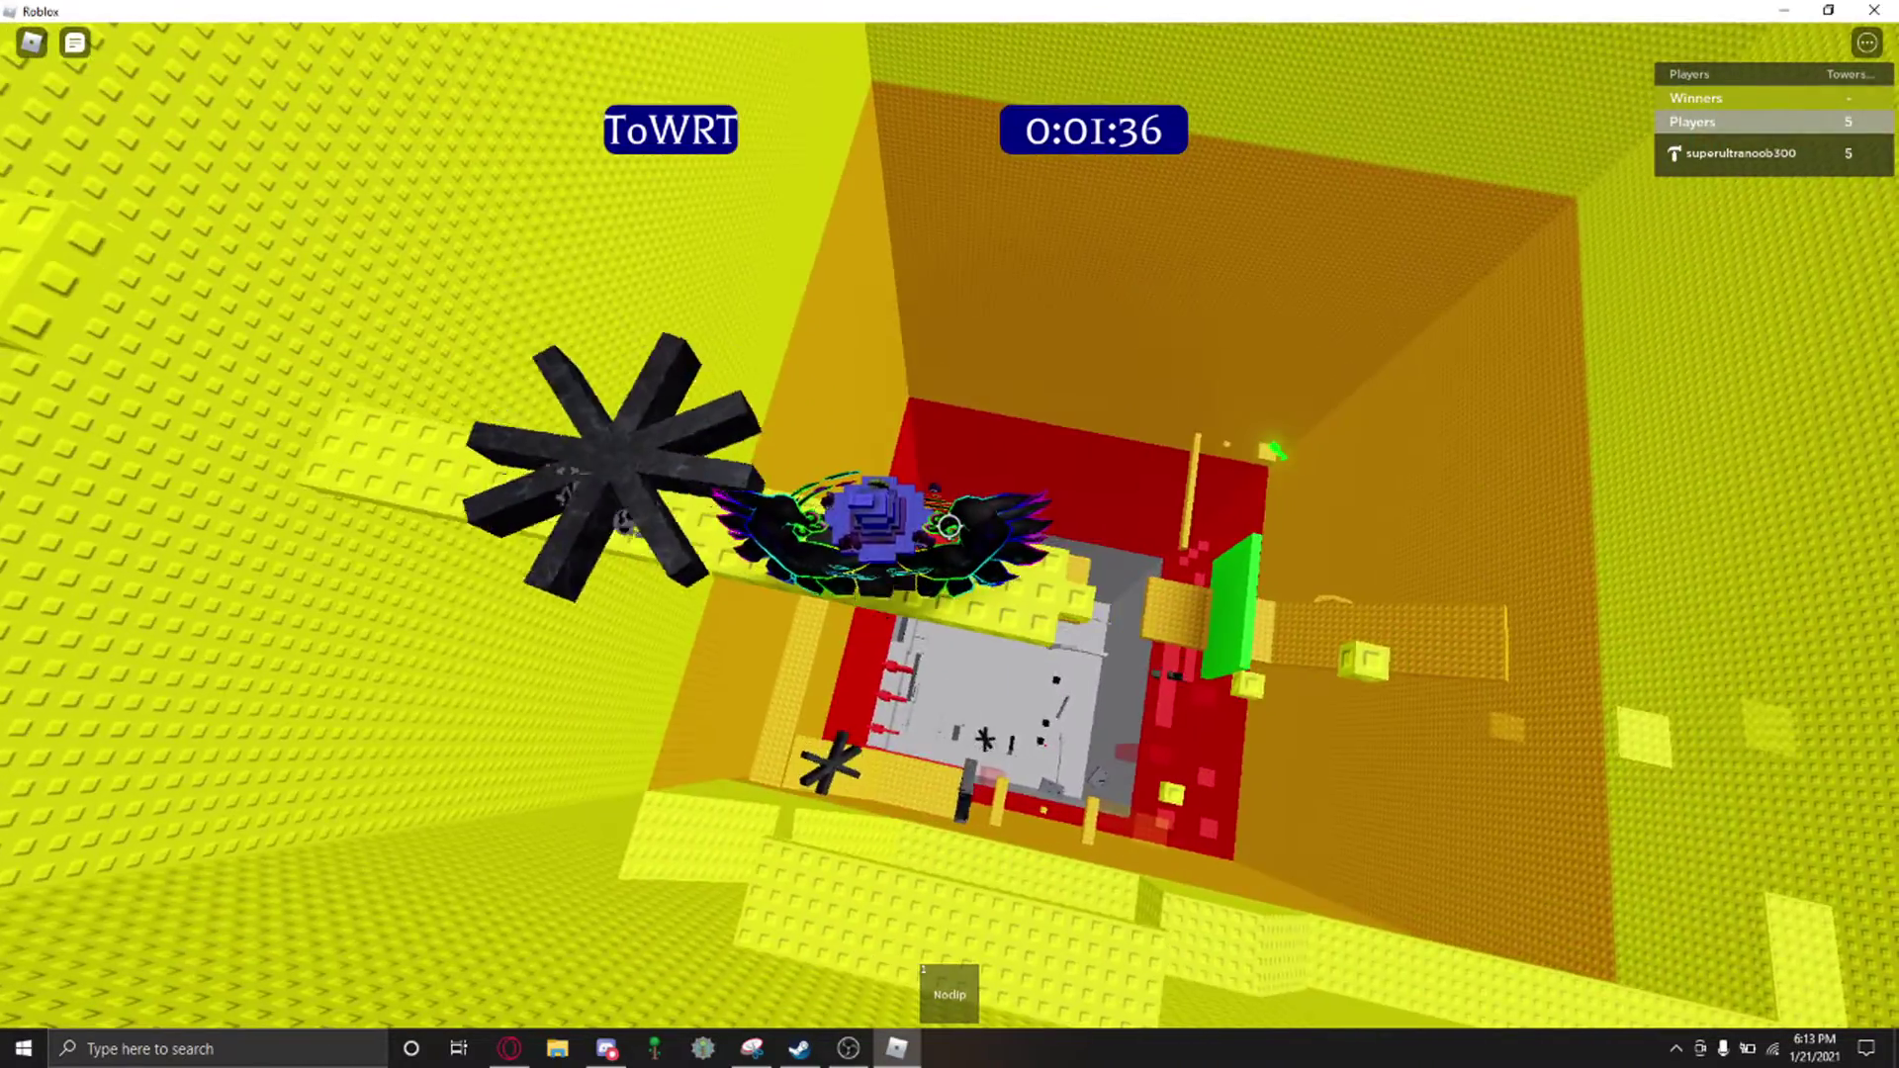
mouse_move(948, 521)
left_mouse_down()
mouse_move(1039, 623)
mouse_move(1039, 445)
left_mouse_up()
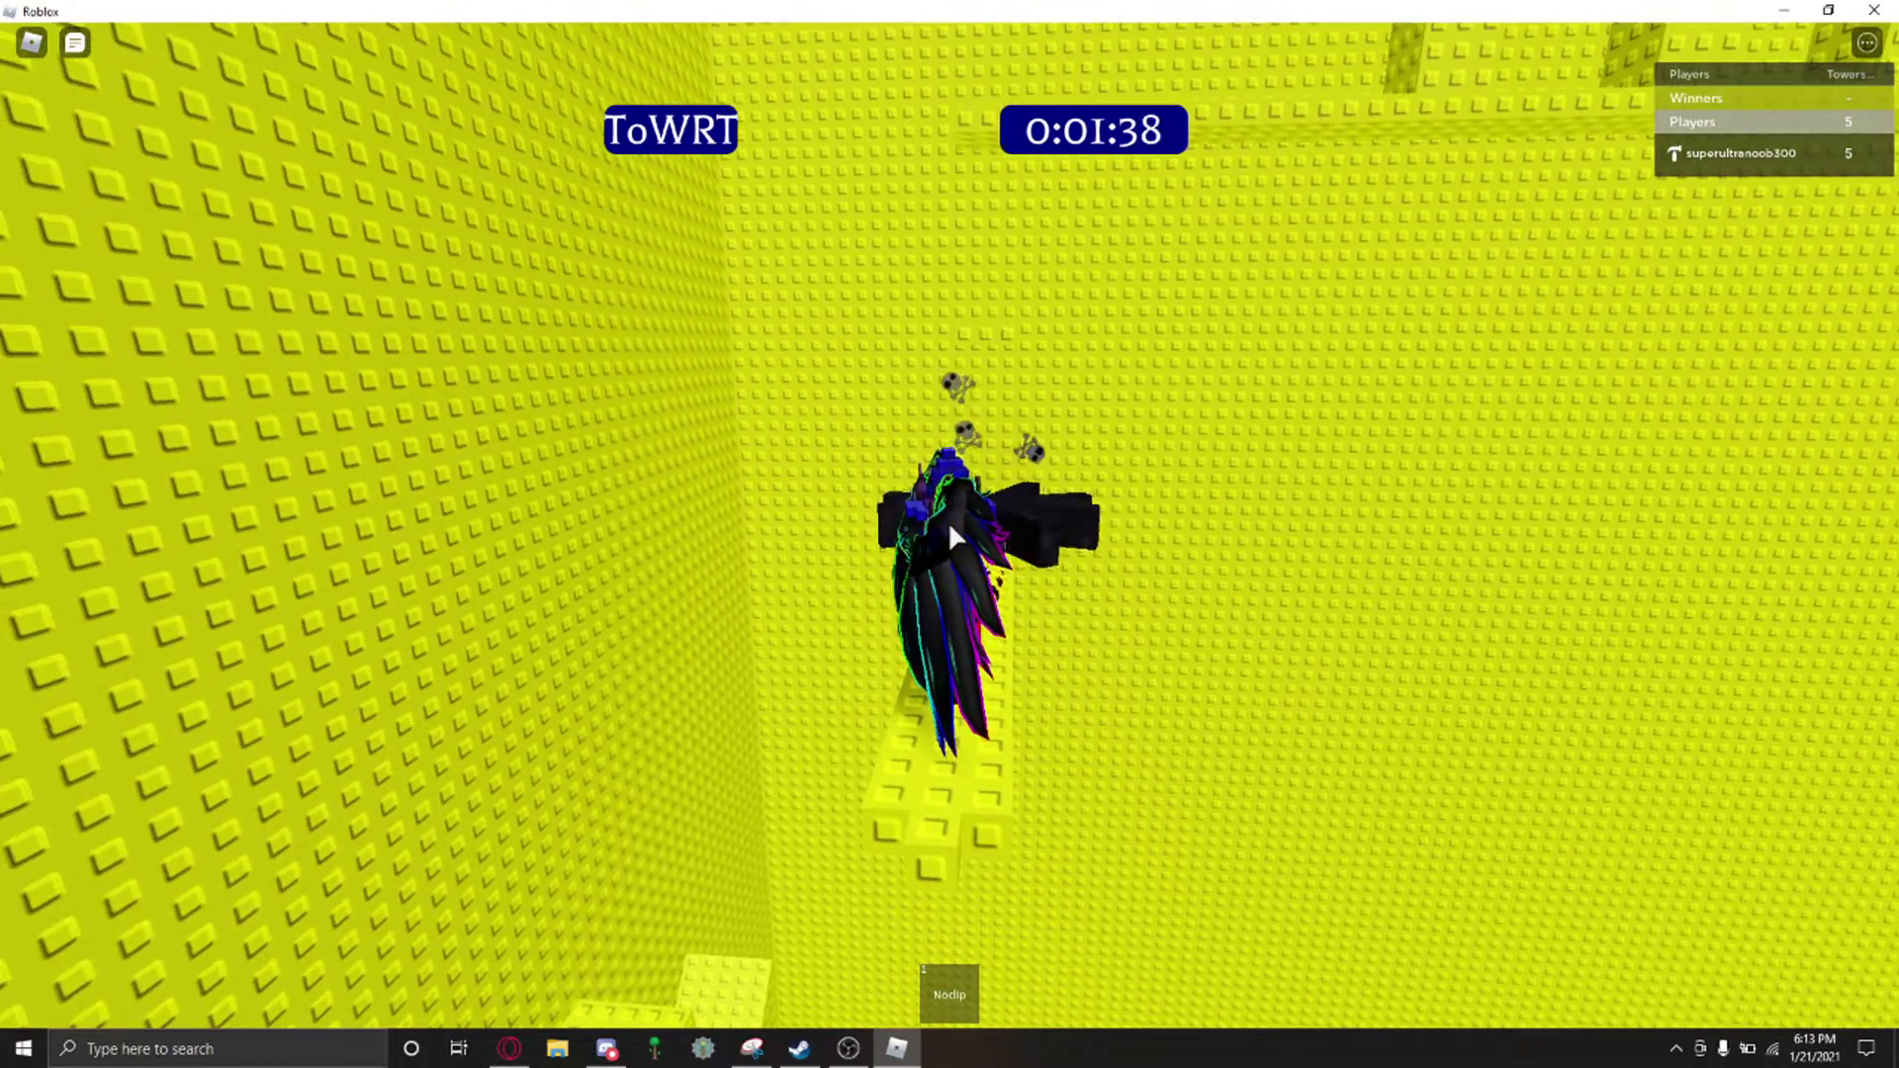
mouse_move(947, 522)
left_mouse_down()
mouse_move(890, 625)
mouse_move(948, 348)
mouse_move(951, 594)
left_mouse_up()
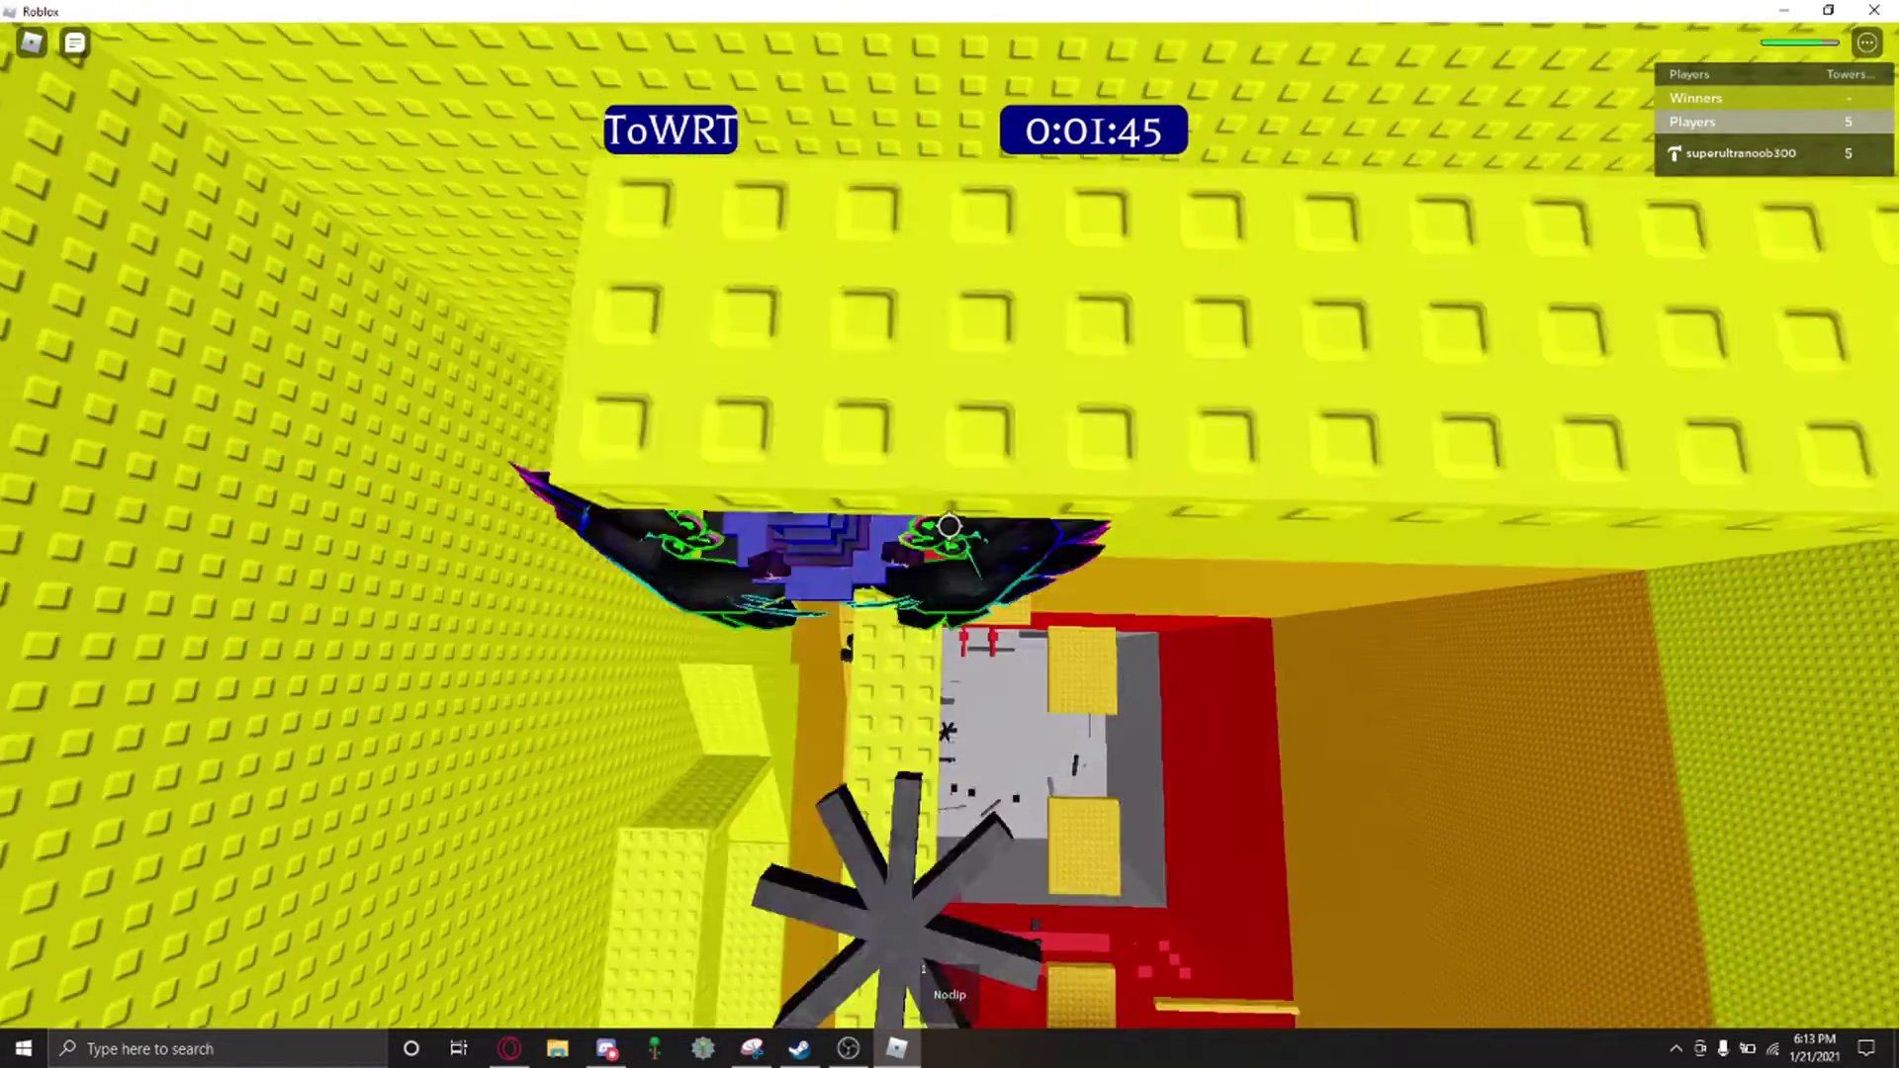
left_click_drag(949, 528, 831, 445)
left_click_drag(949, 527, 1069, 564)
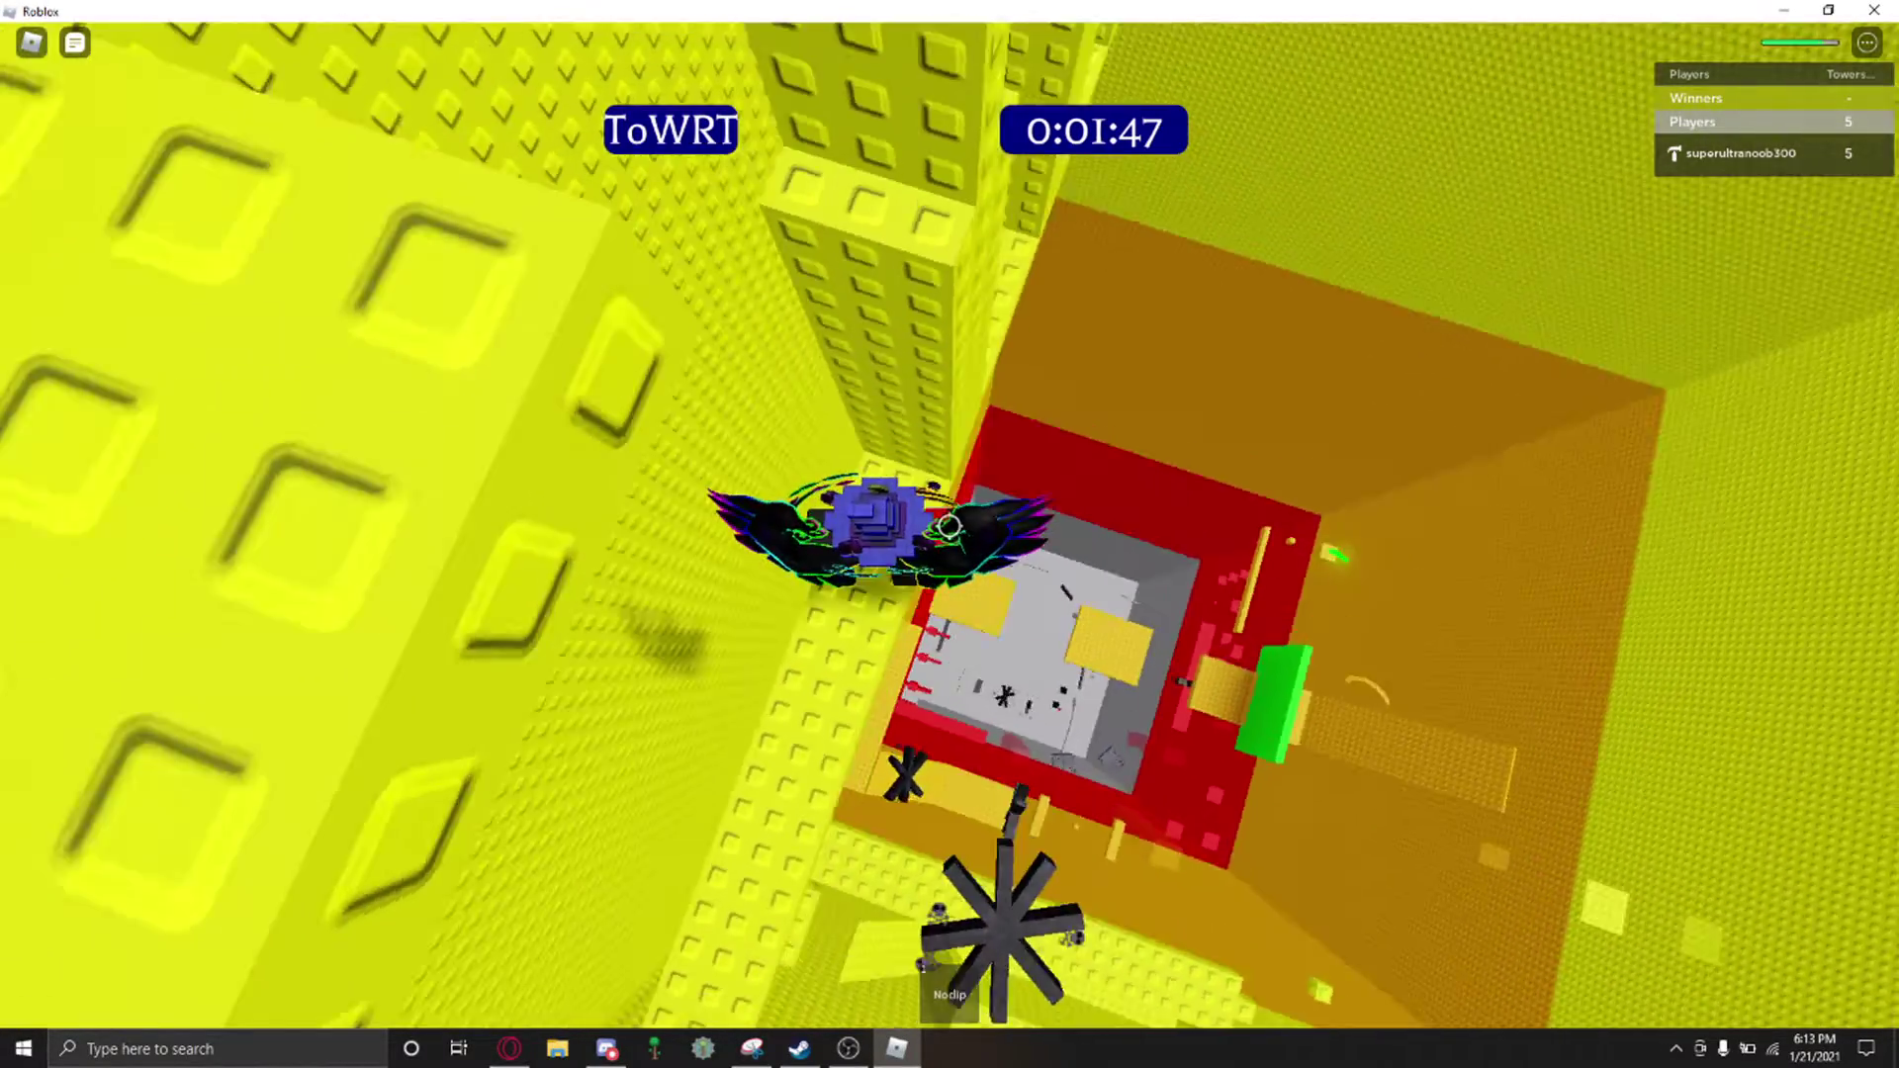
left_click_drag(949, 527, 1040, 445)
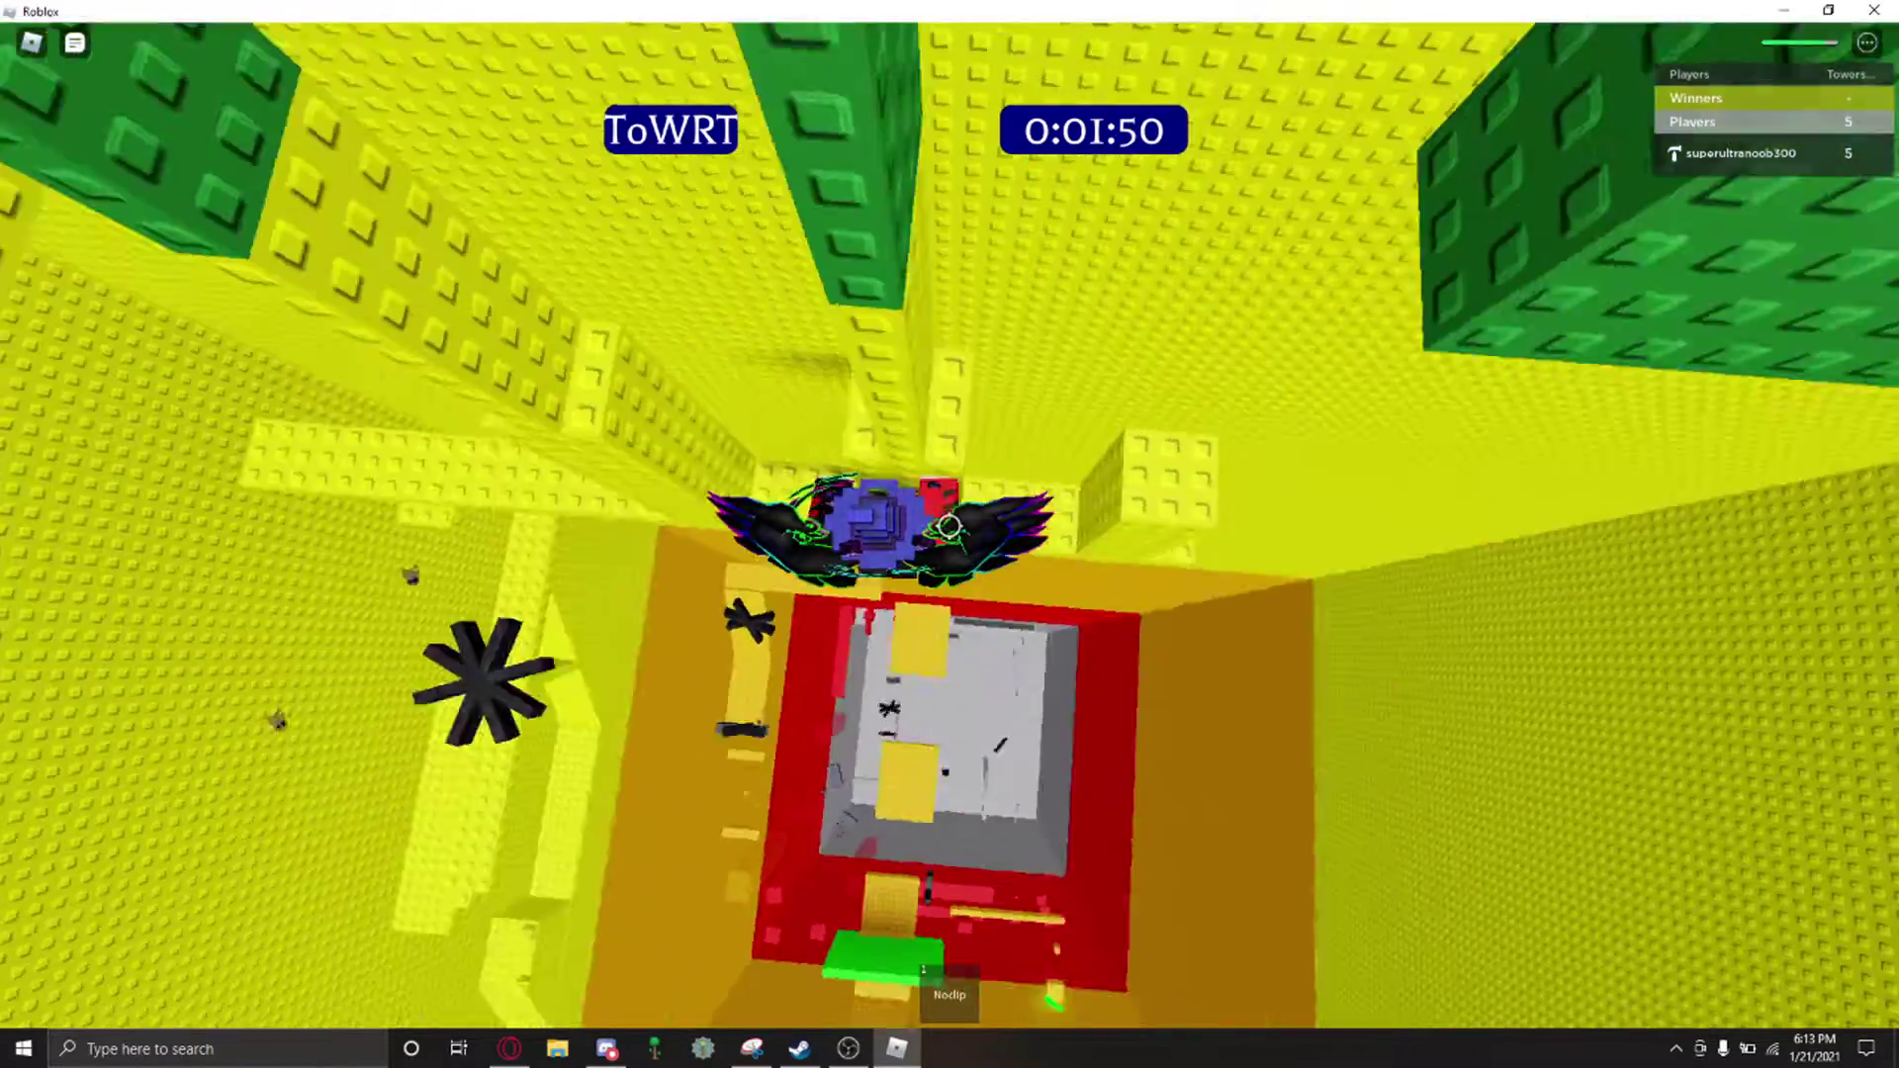
left_click_drag(949, 527, 1040, 445)
mouse_move(948, 526)
left_mouse_down()
mouse_move(861, 594)
mouse_move(1039, 445)
left_mouse_up()
Step: Look up the green shaft, switching noclip on and then off with key 1
left_click_drag(948, 528, 890, 624)
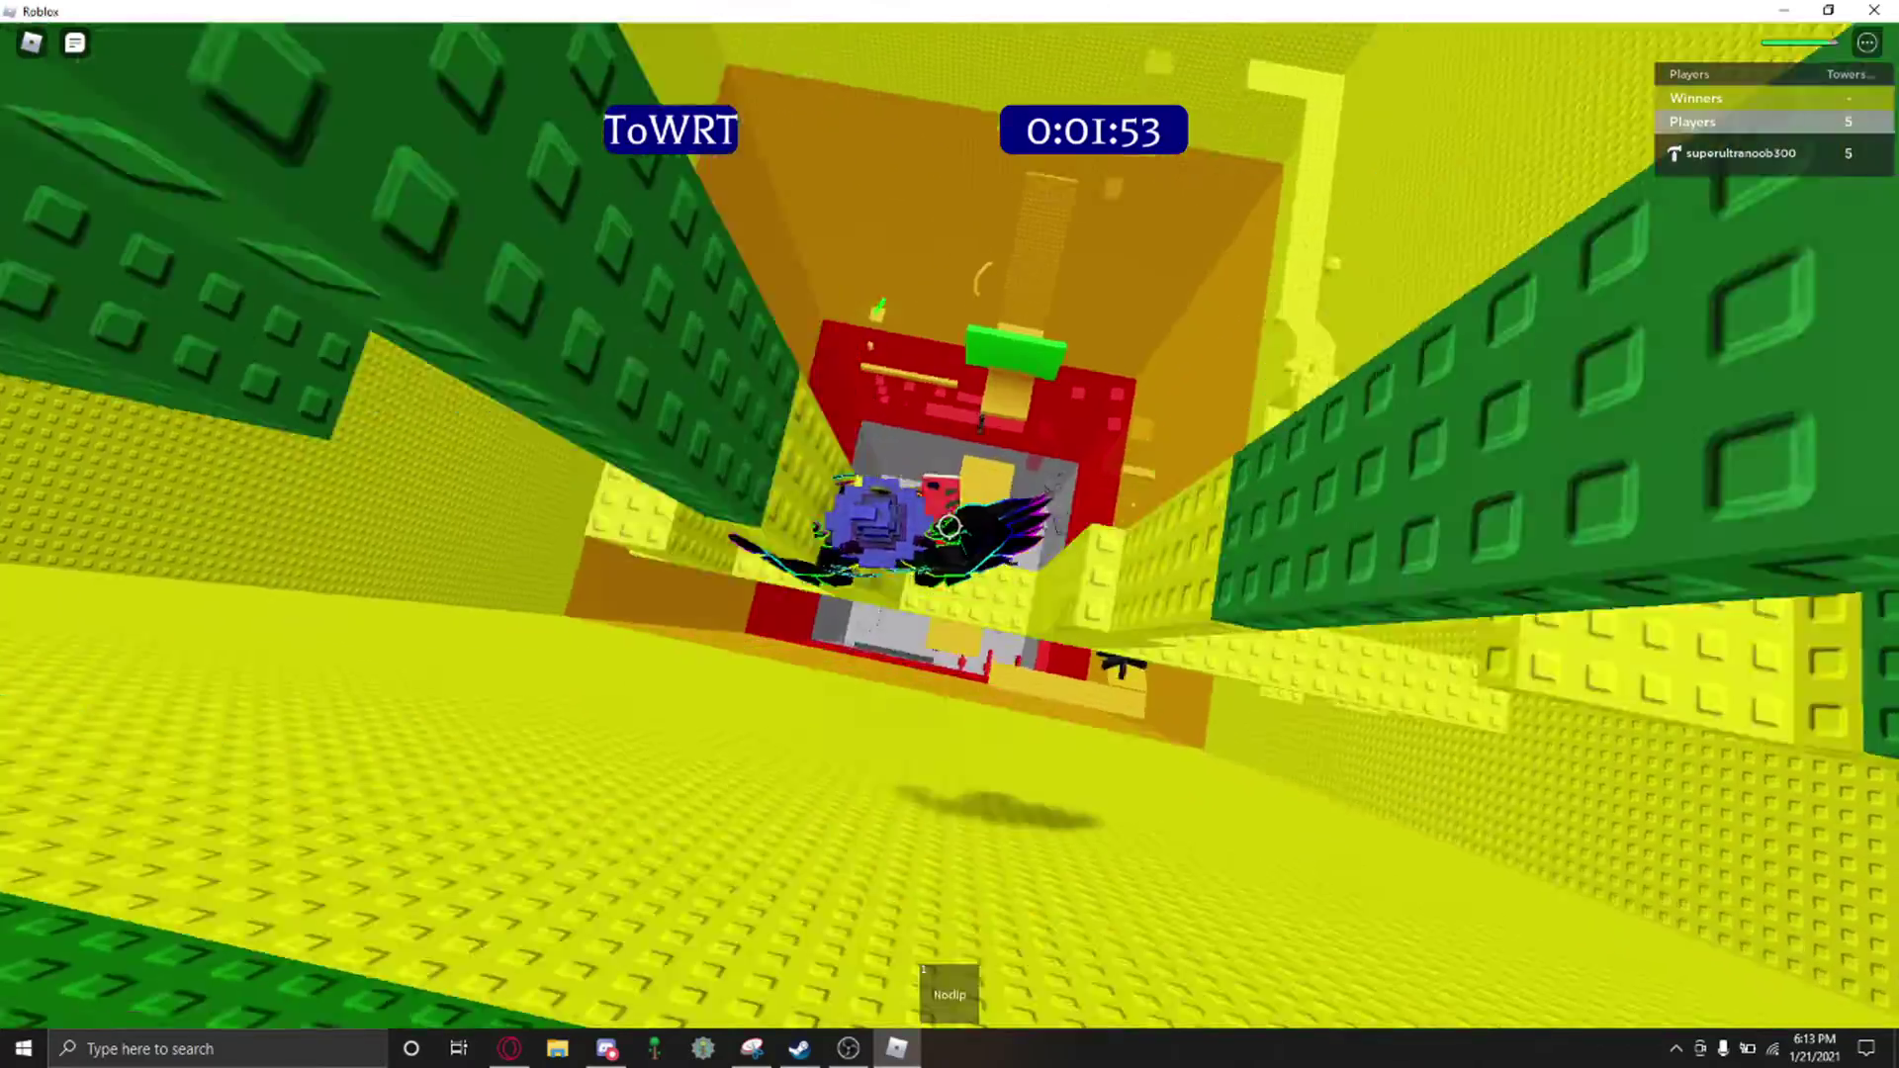
left_click_drag(948, 527, 831, 624)
key("1")
left_click_drag(948, 528, 1039, 624)
left_click_drag(948, 527, 860, 445)
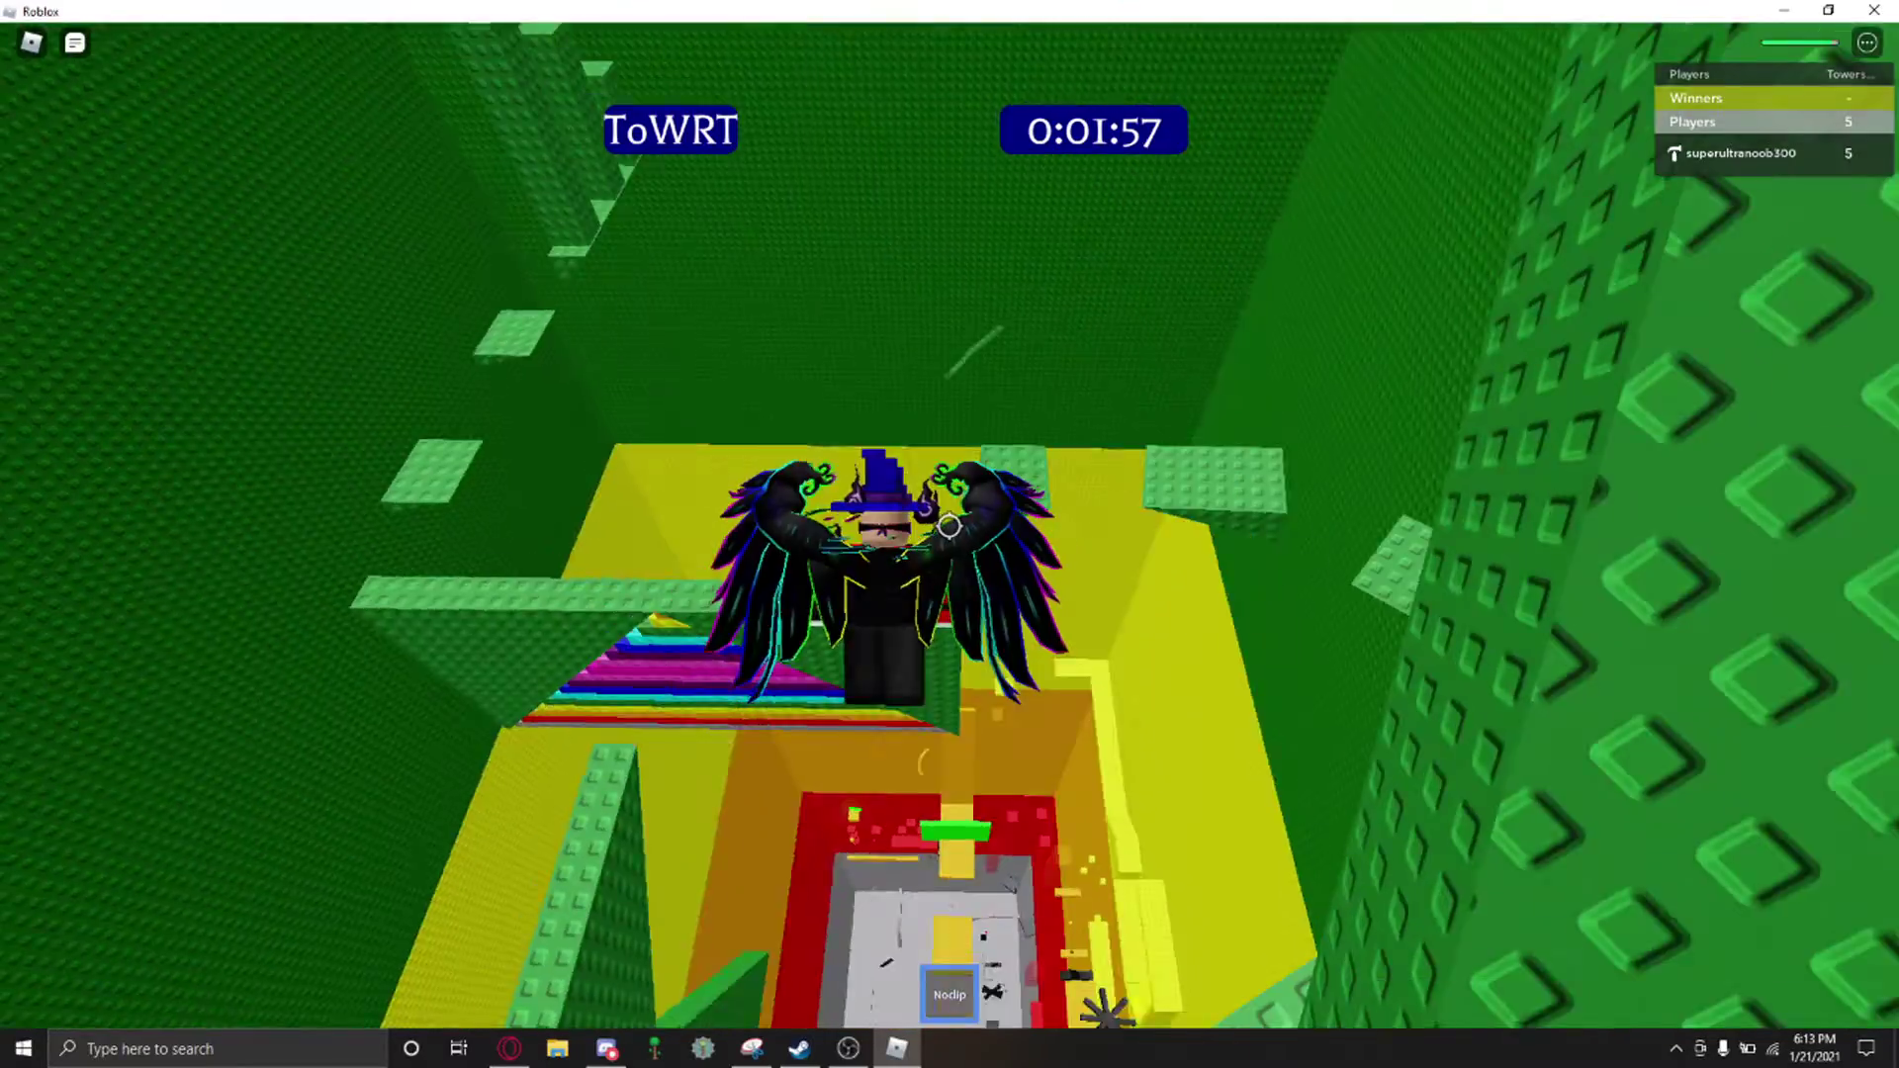
left_click_drag(948, 526, 831, 564)
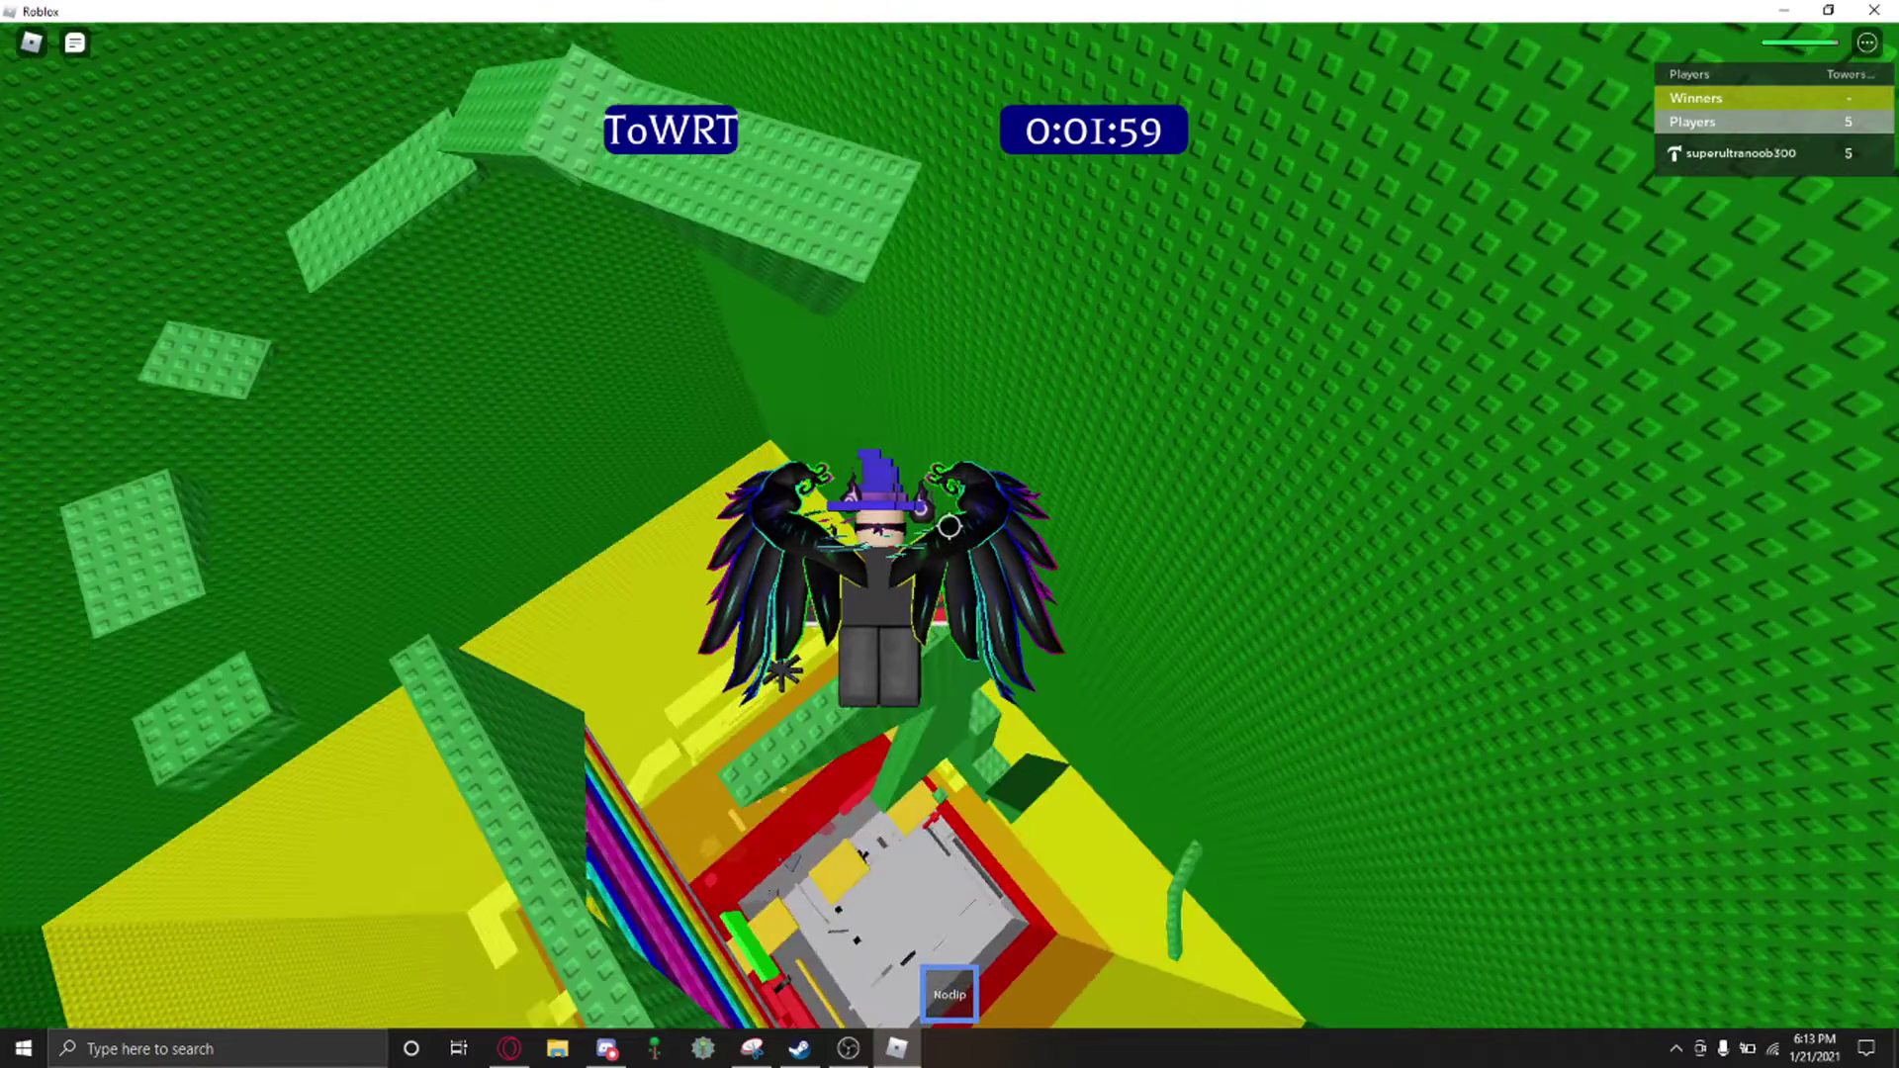
key("1")
Step: Line up on the rainbow staircase and walk across the green beam and platform to the red pad
left_click_drag(949, 527, 890, 445)
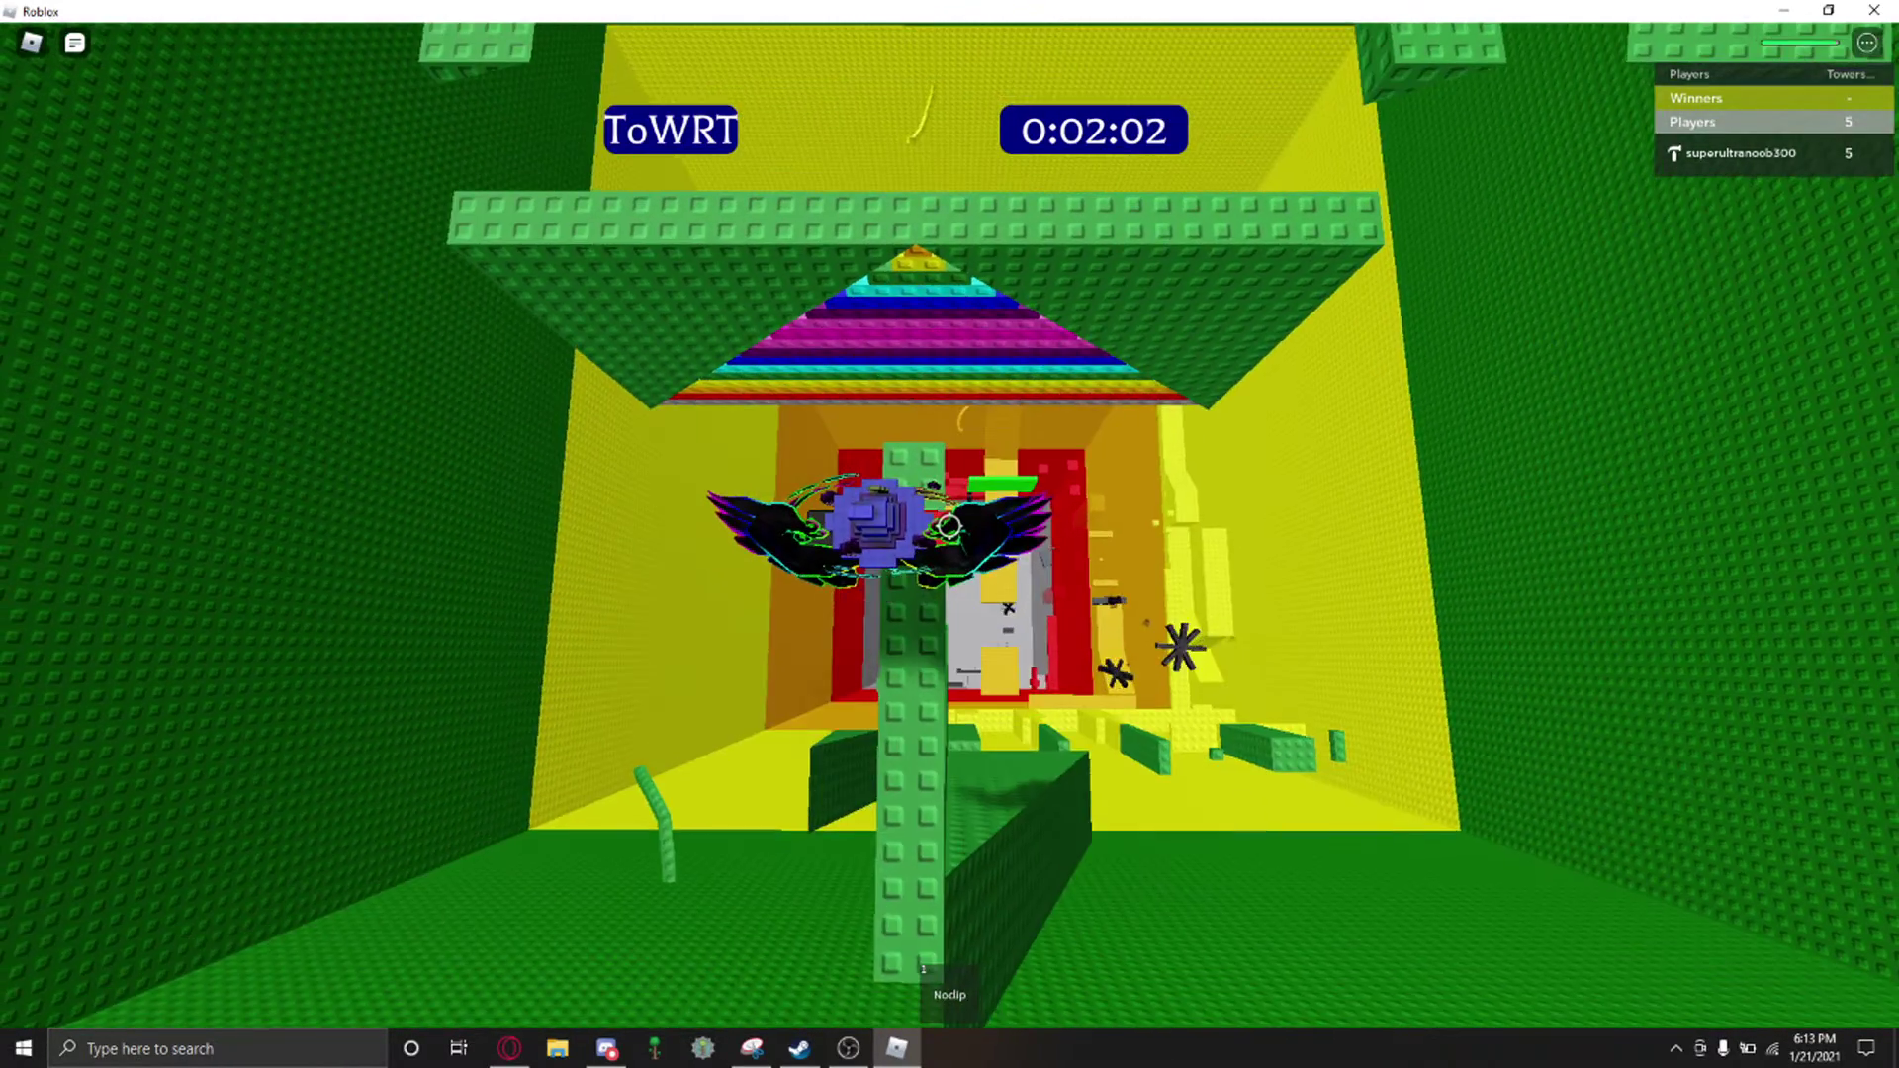
left_click_drag(1187, 593, 742, 593)
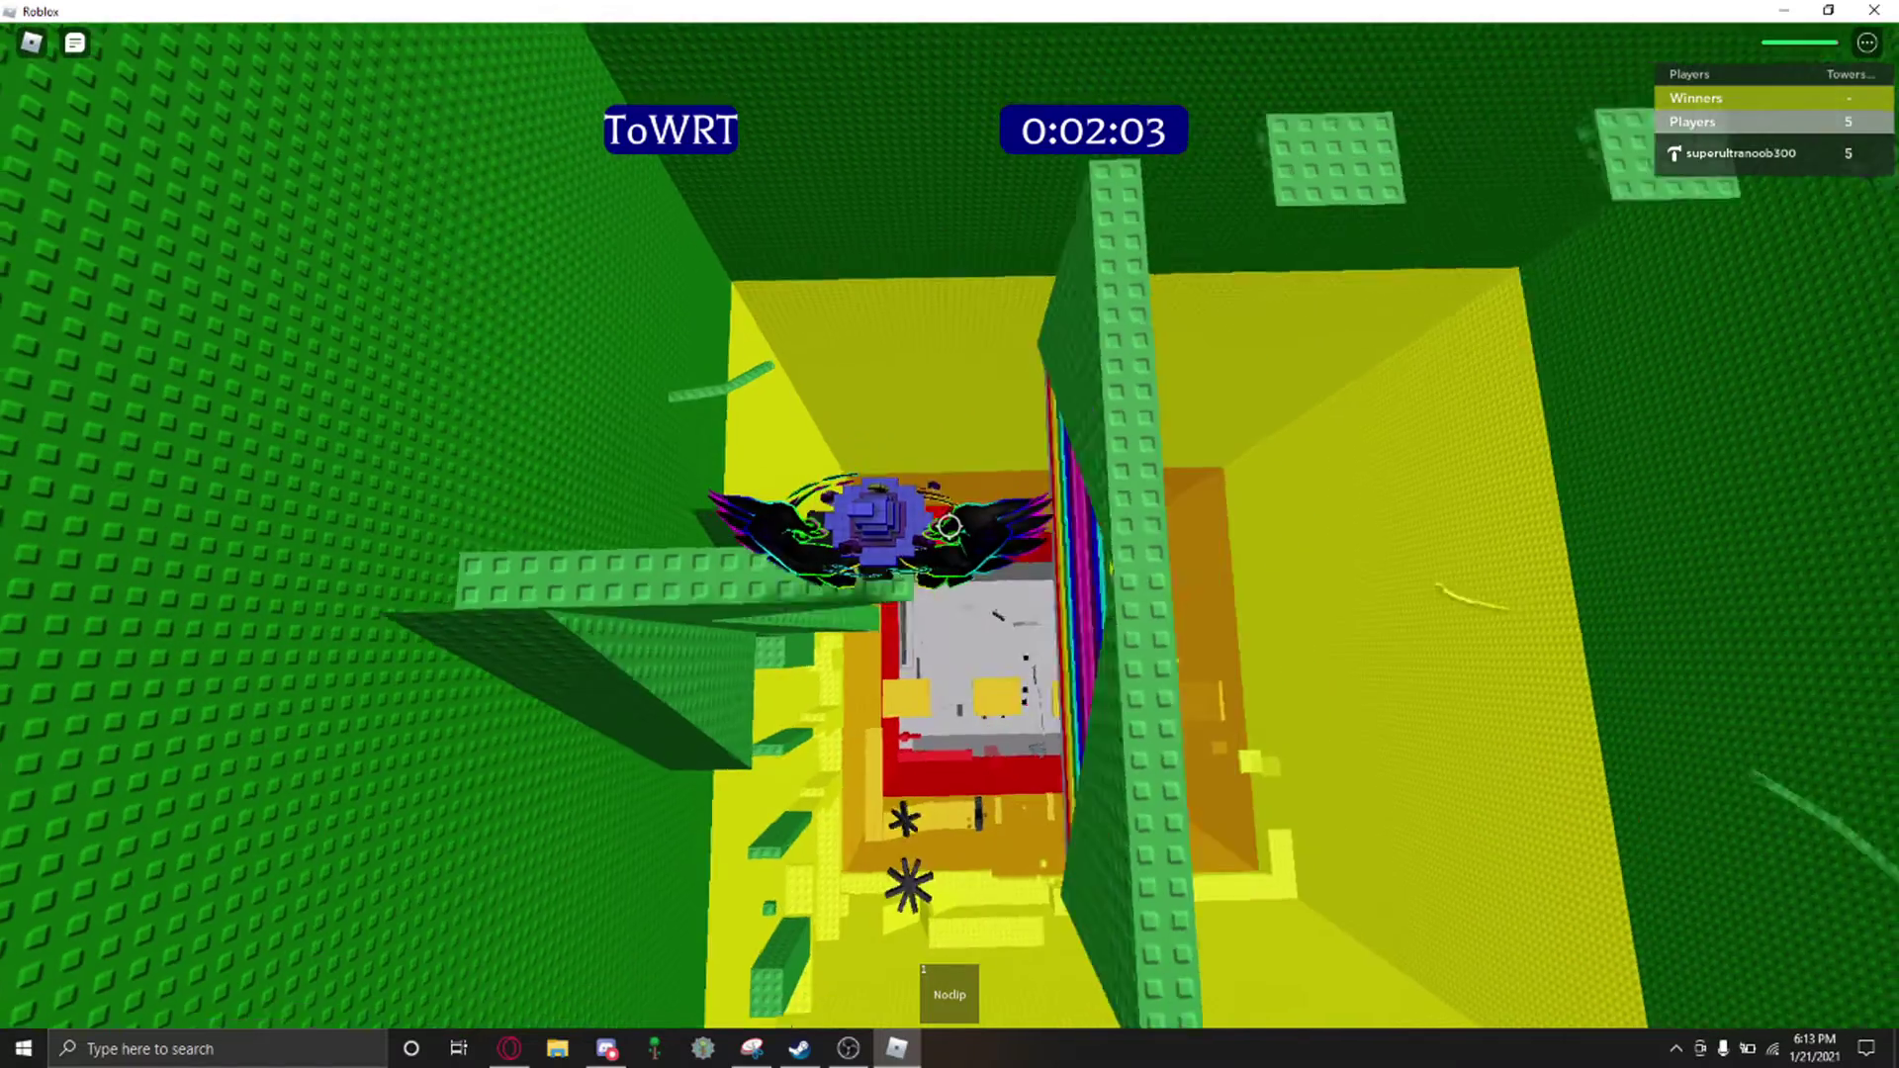
left_click_drag(949, 445, 949, 742)
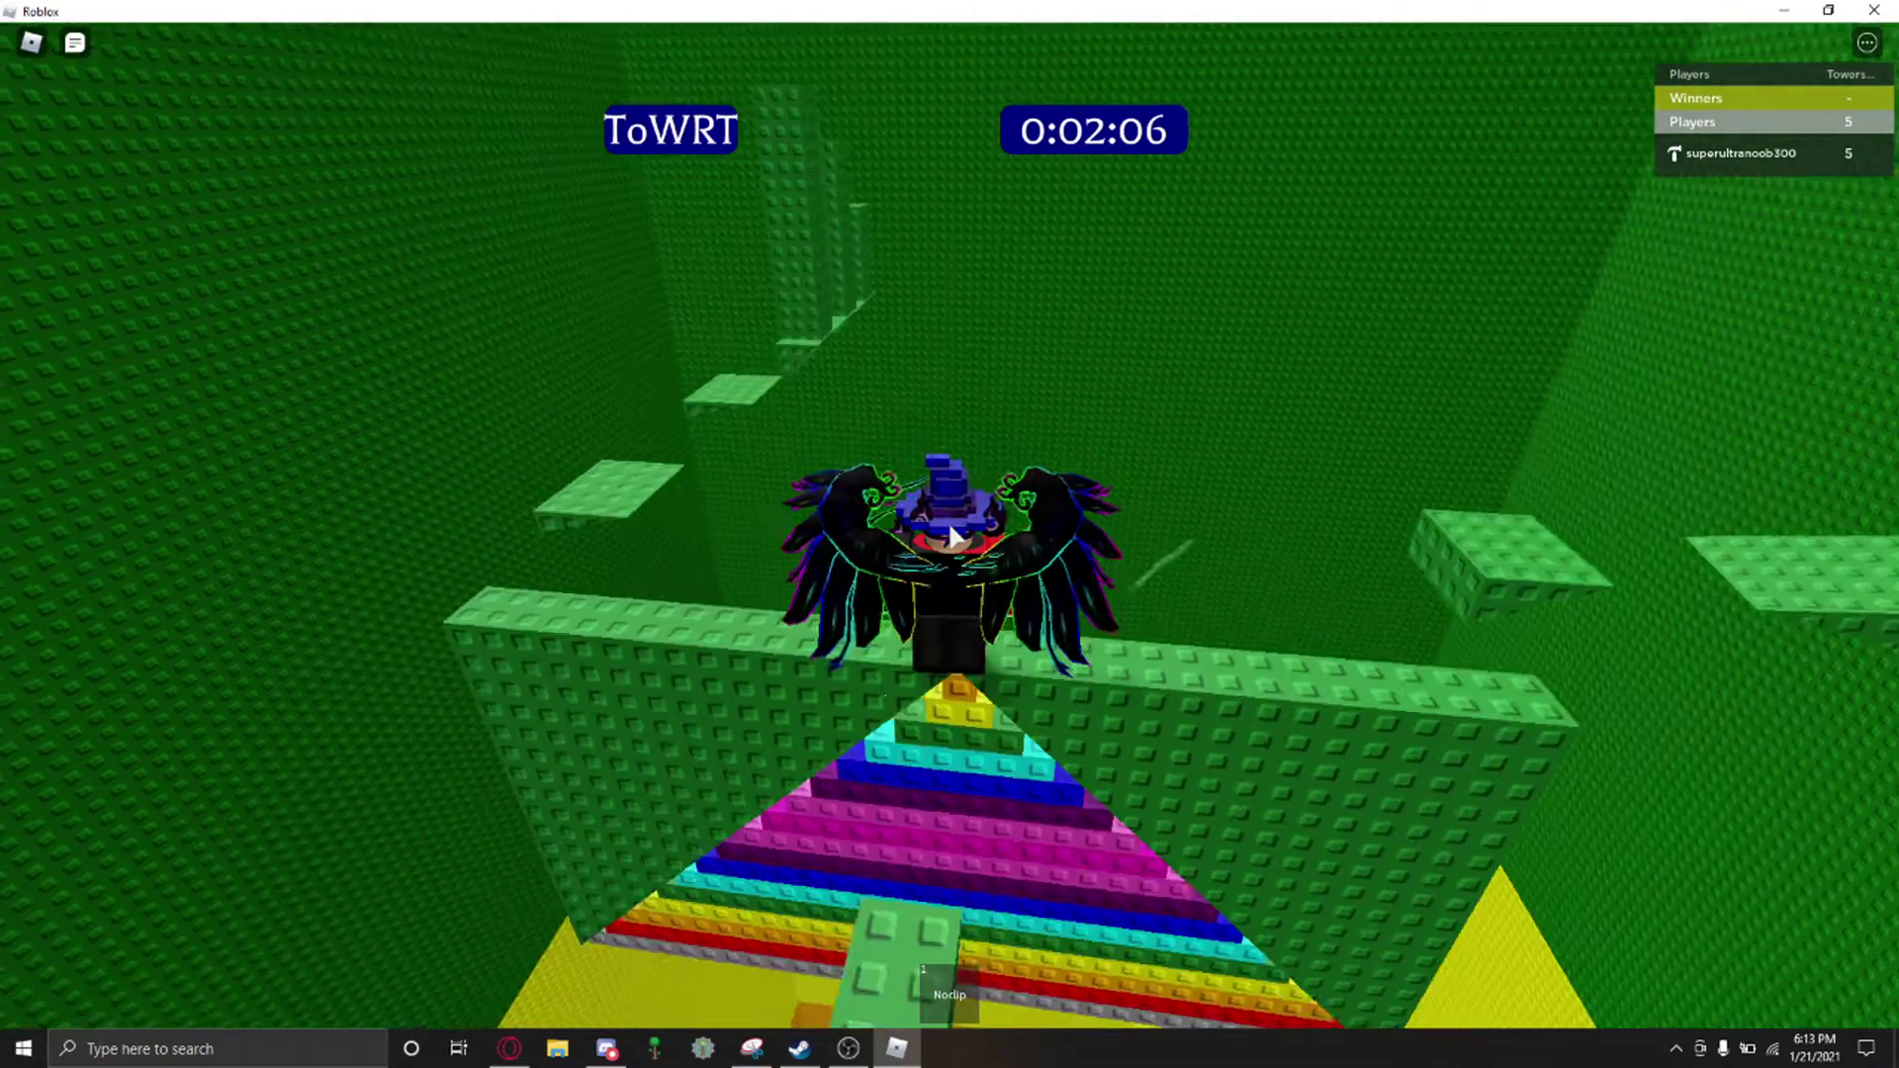
mouse_move(1038, 534)
left_mouse_down()
mouse_move(949, 534)
mouse_move(1081, 819)
mouse_move(982, 637)
mouse_move(986, 655)
left_mouse_up()
key("w")
key("w")
key("w")
key("w")
key("w")
key("w")
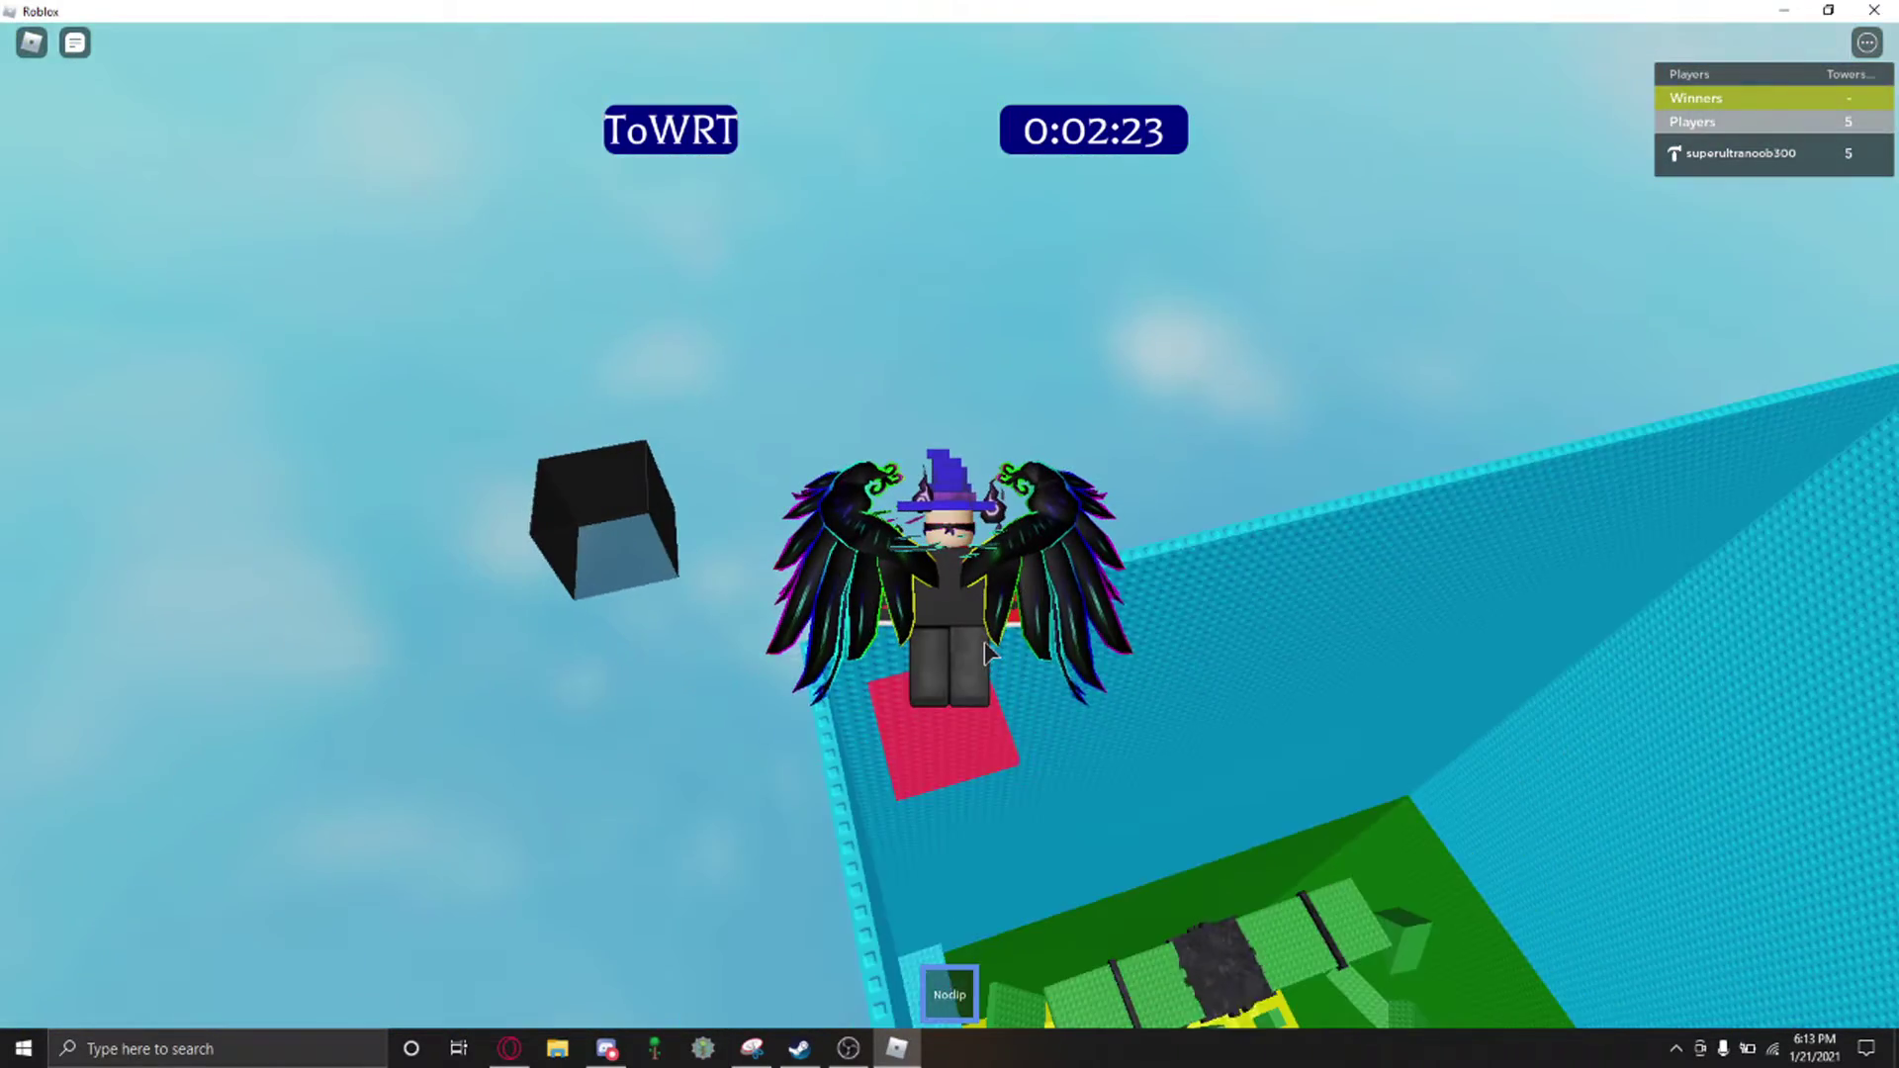
Step: Drop onto the red pad to finish ToWRT in 2:25, then head toward the Tower of Glitchy portal
key("w")
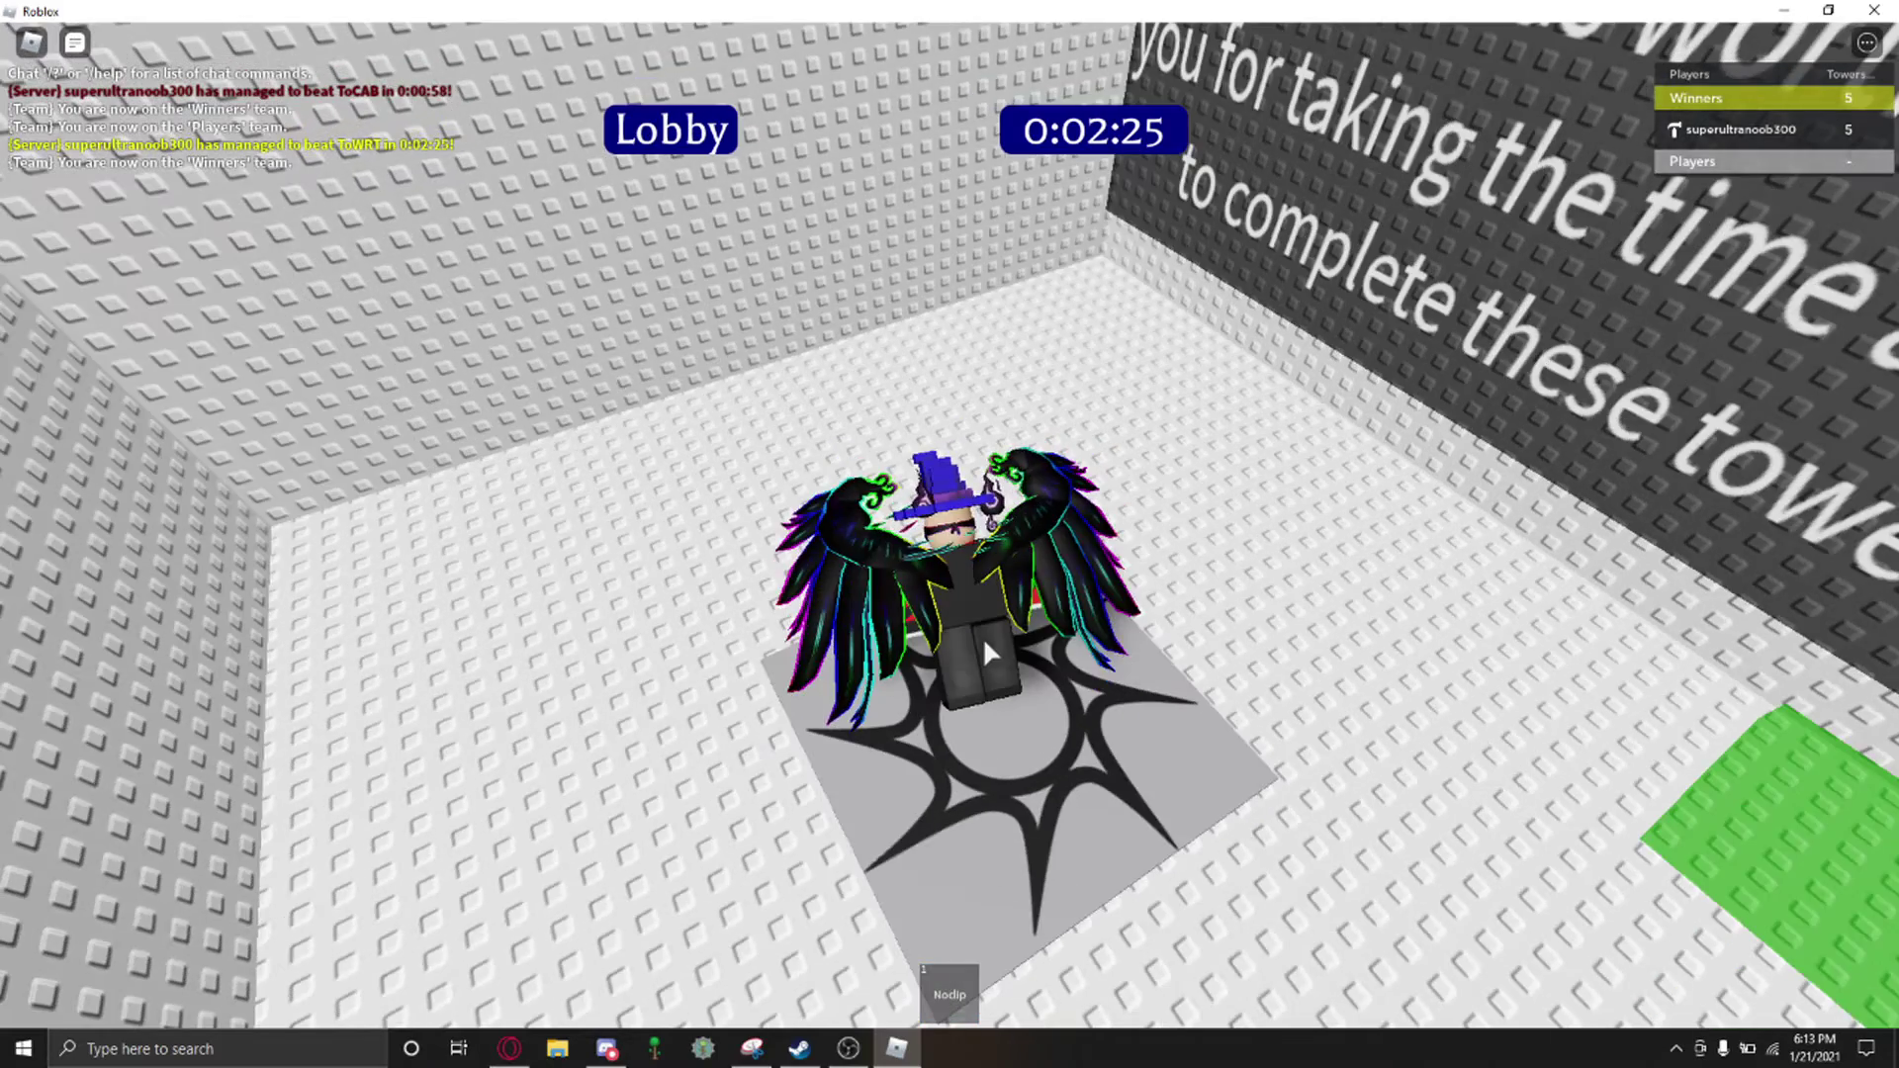
left_click_drag(984, 637, 984, 646)
key("w")
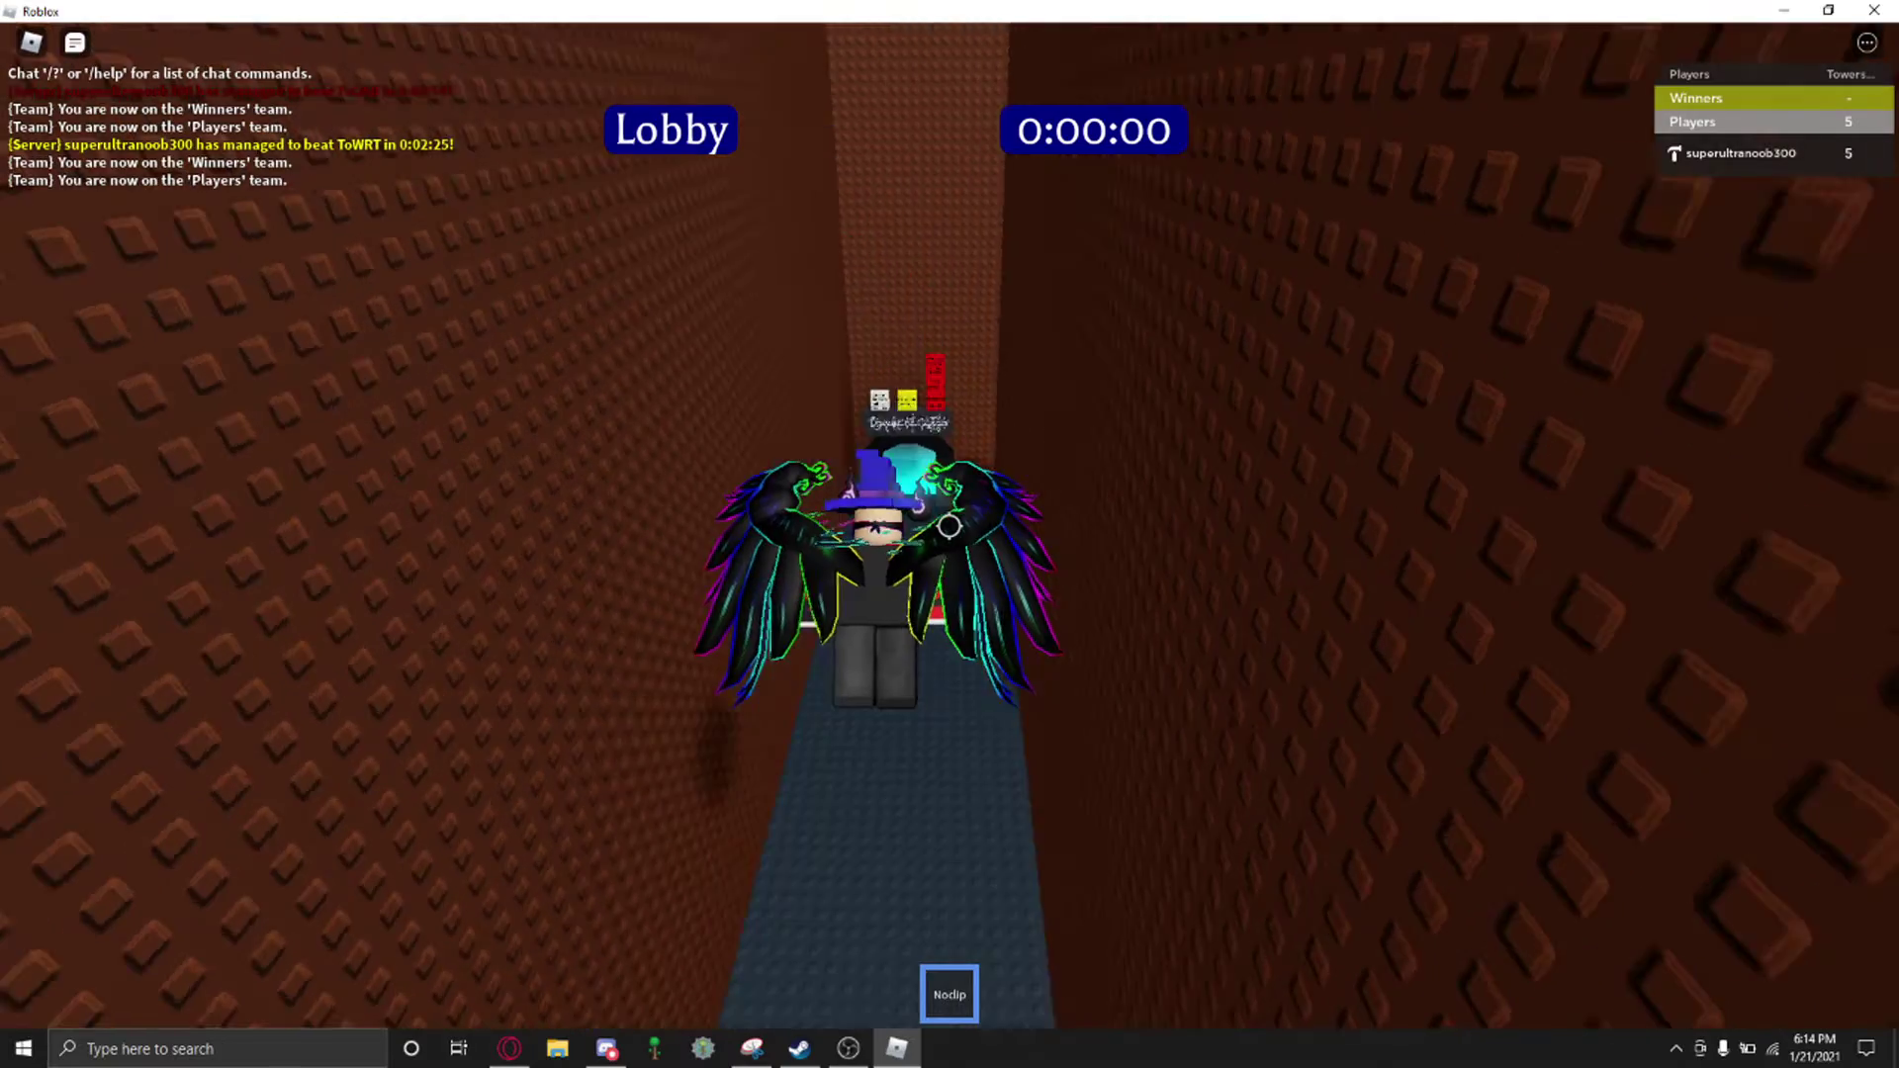
key("w")
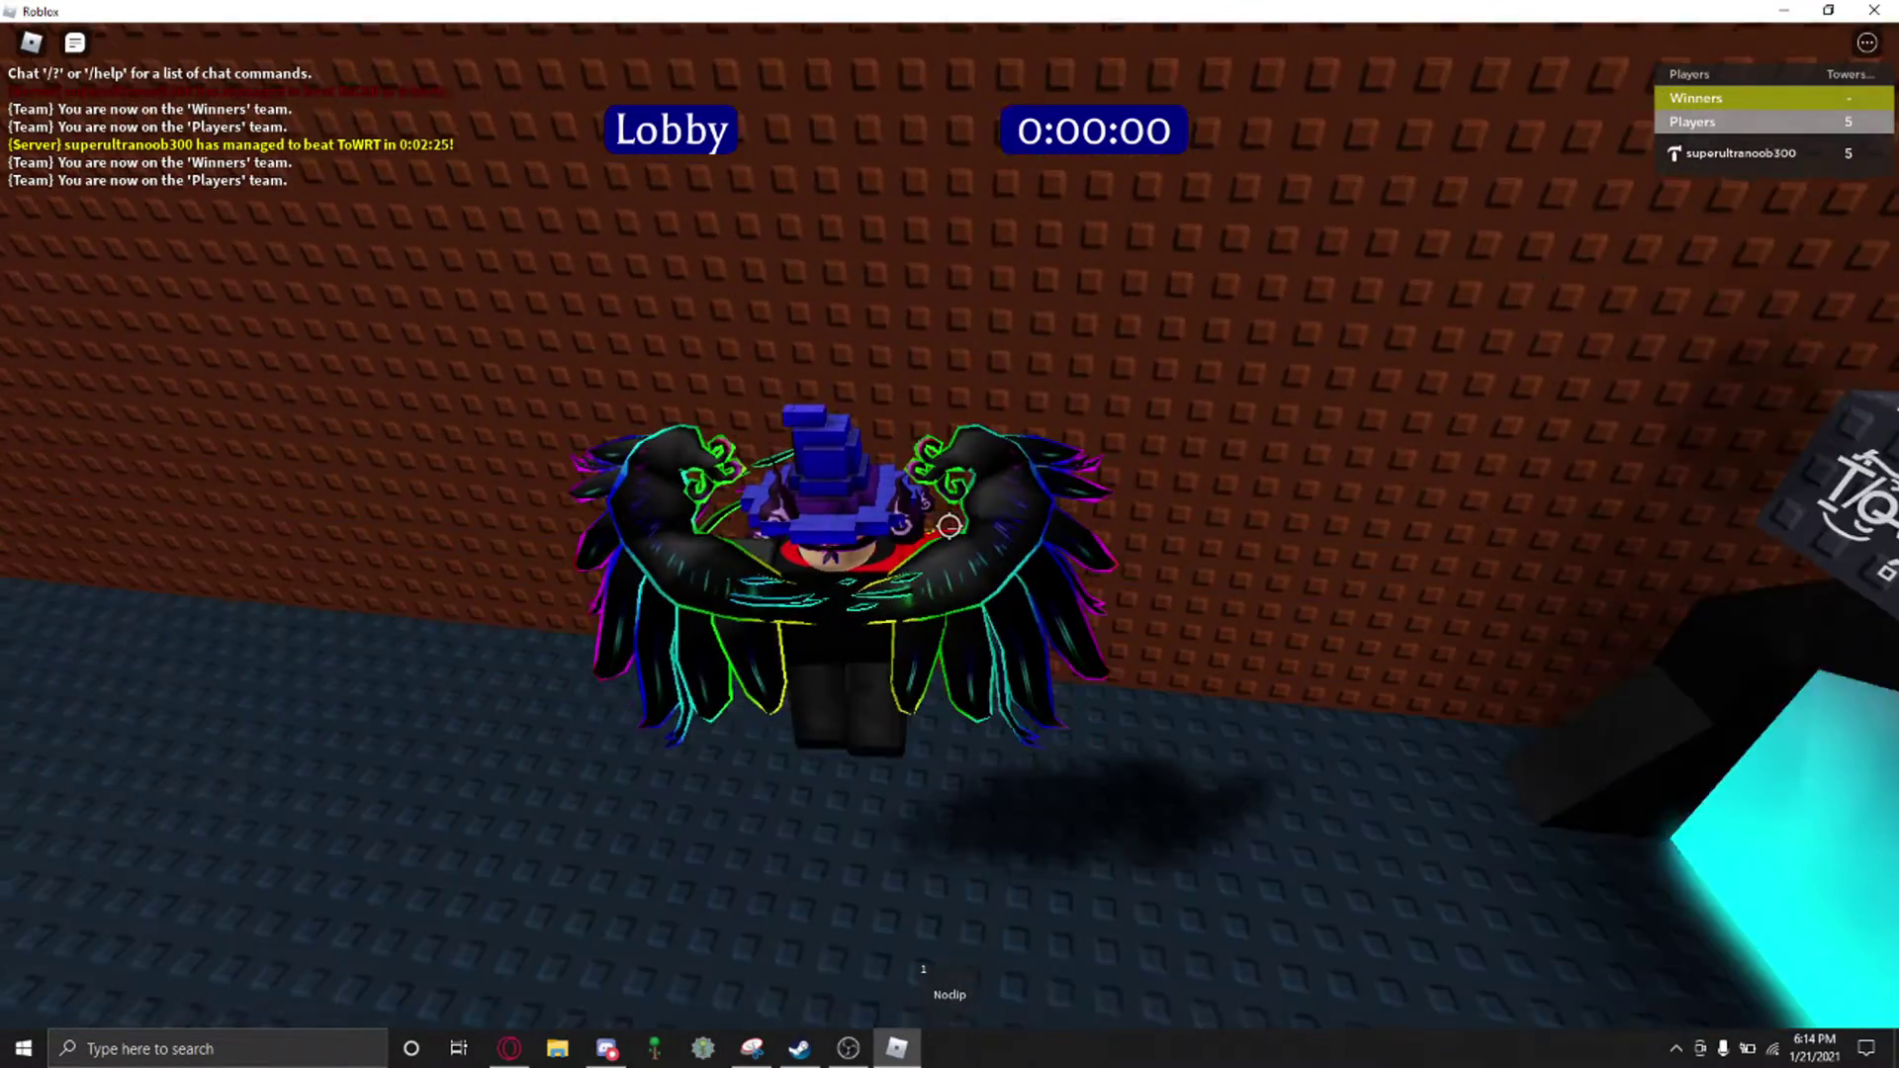
right_click(950, 527)
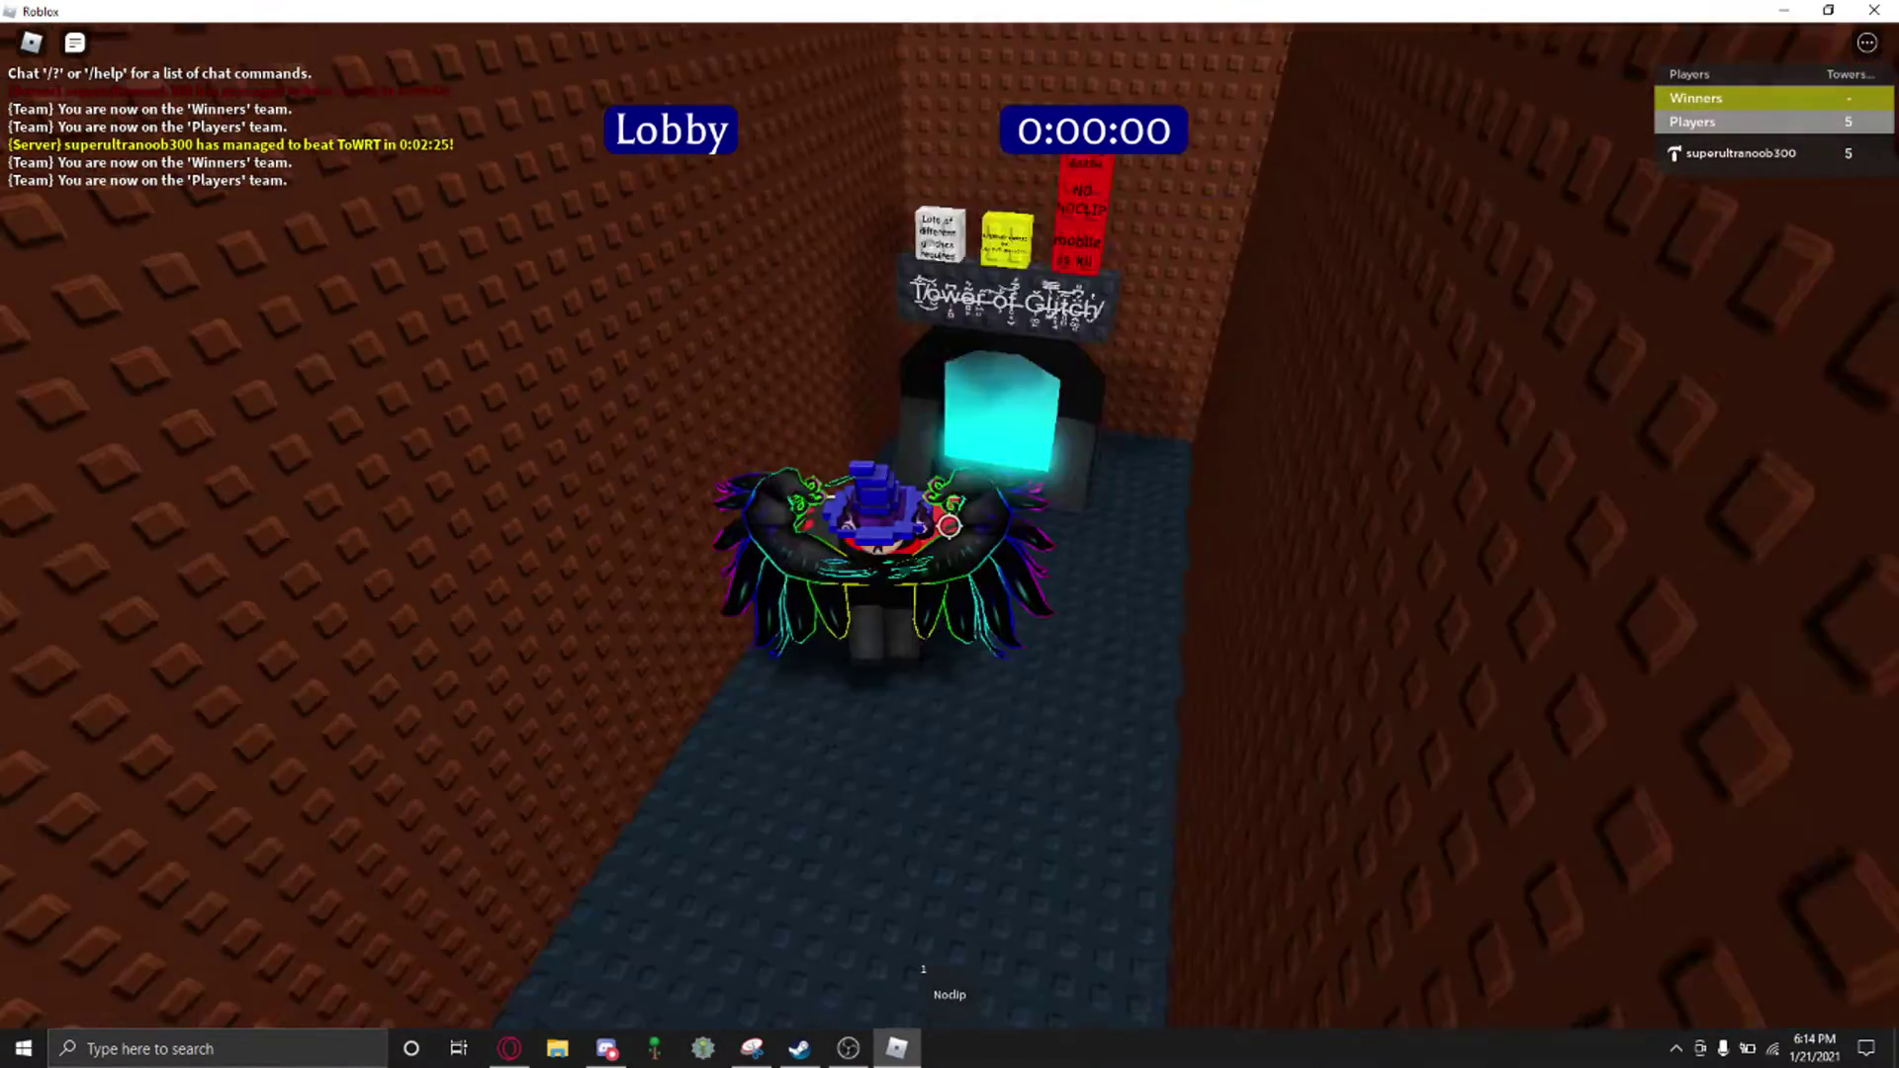
Step: Walk down the brown corridor and step into the glowing Tower of Glitchy portal
key("w")
left_click_drag(951, 526, 951, 445)
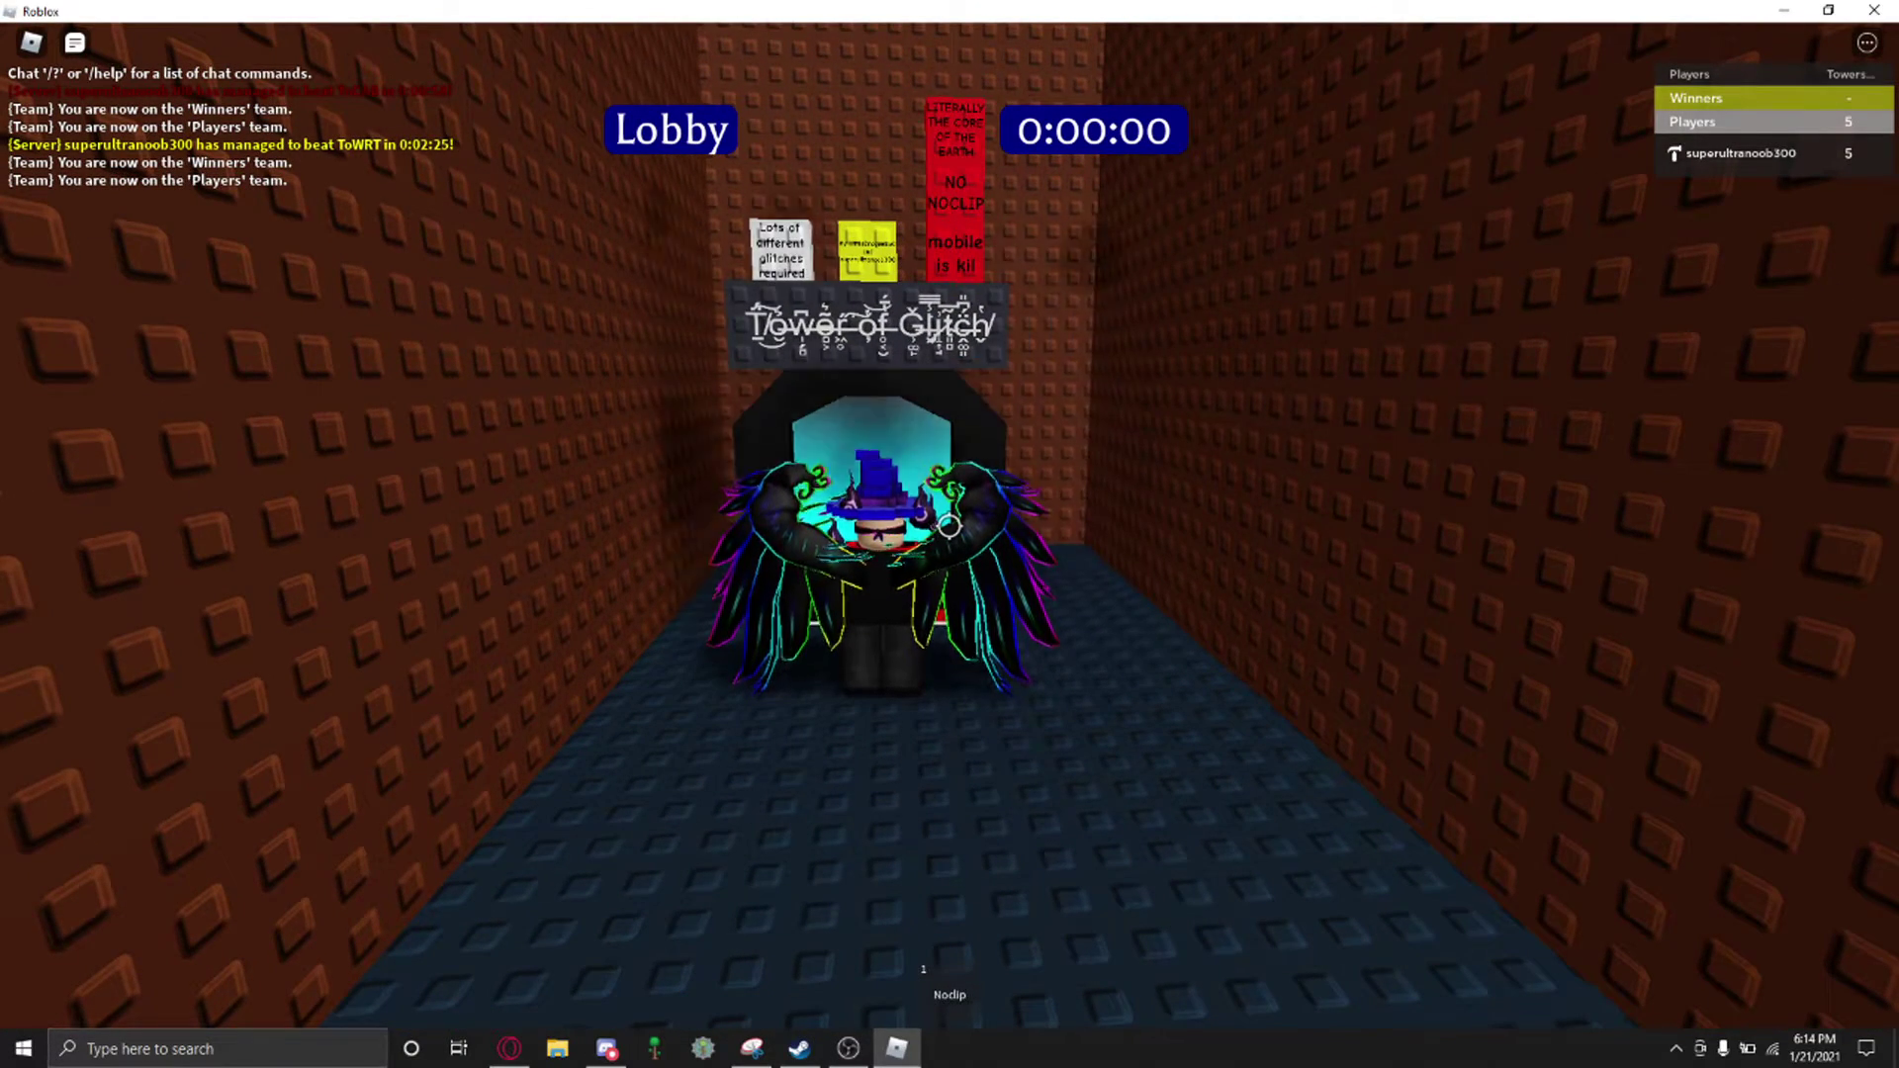
scroll(949, 527, "up", 1)
scroll(951, 527, "up", 1)
scroll(951, 527, "up", 1)
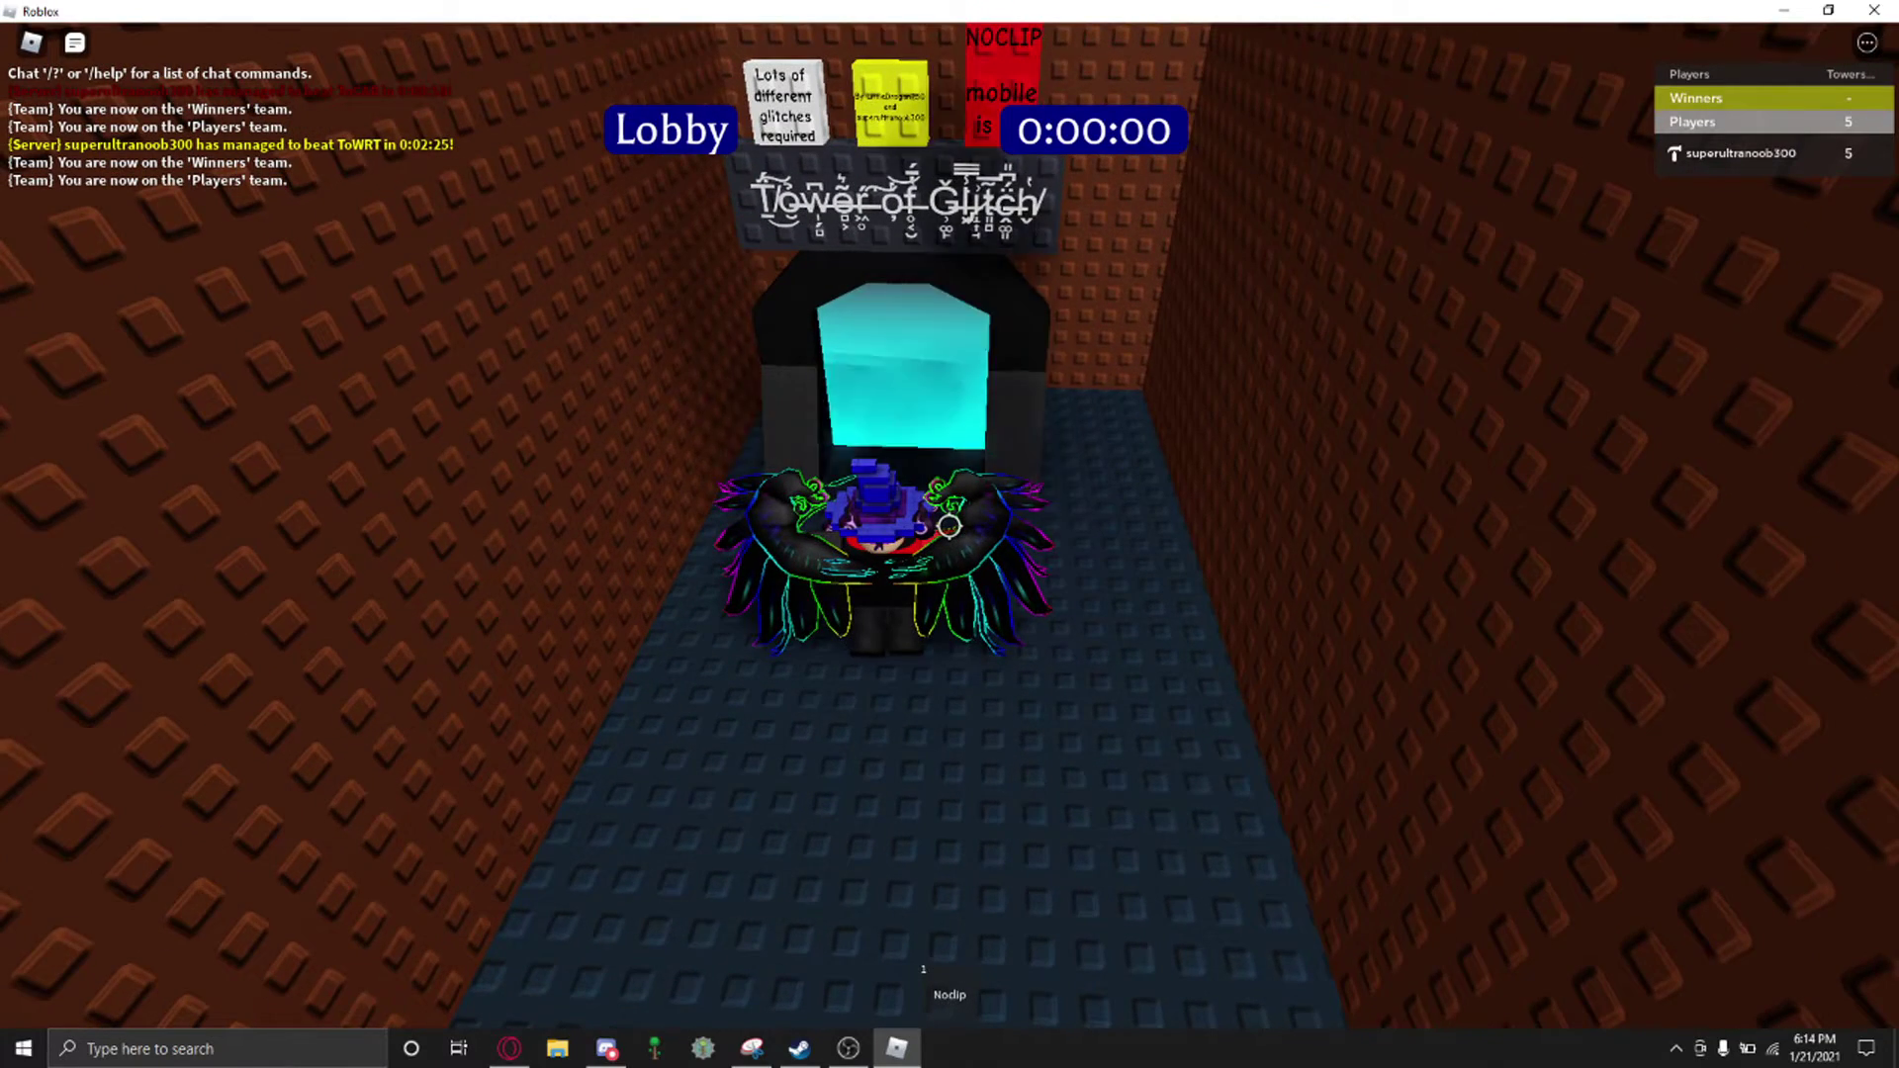
key("w")
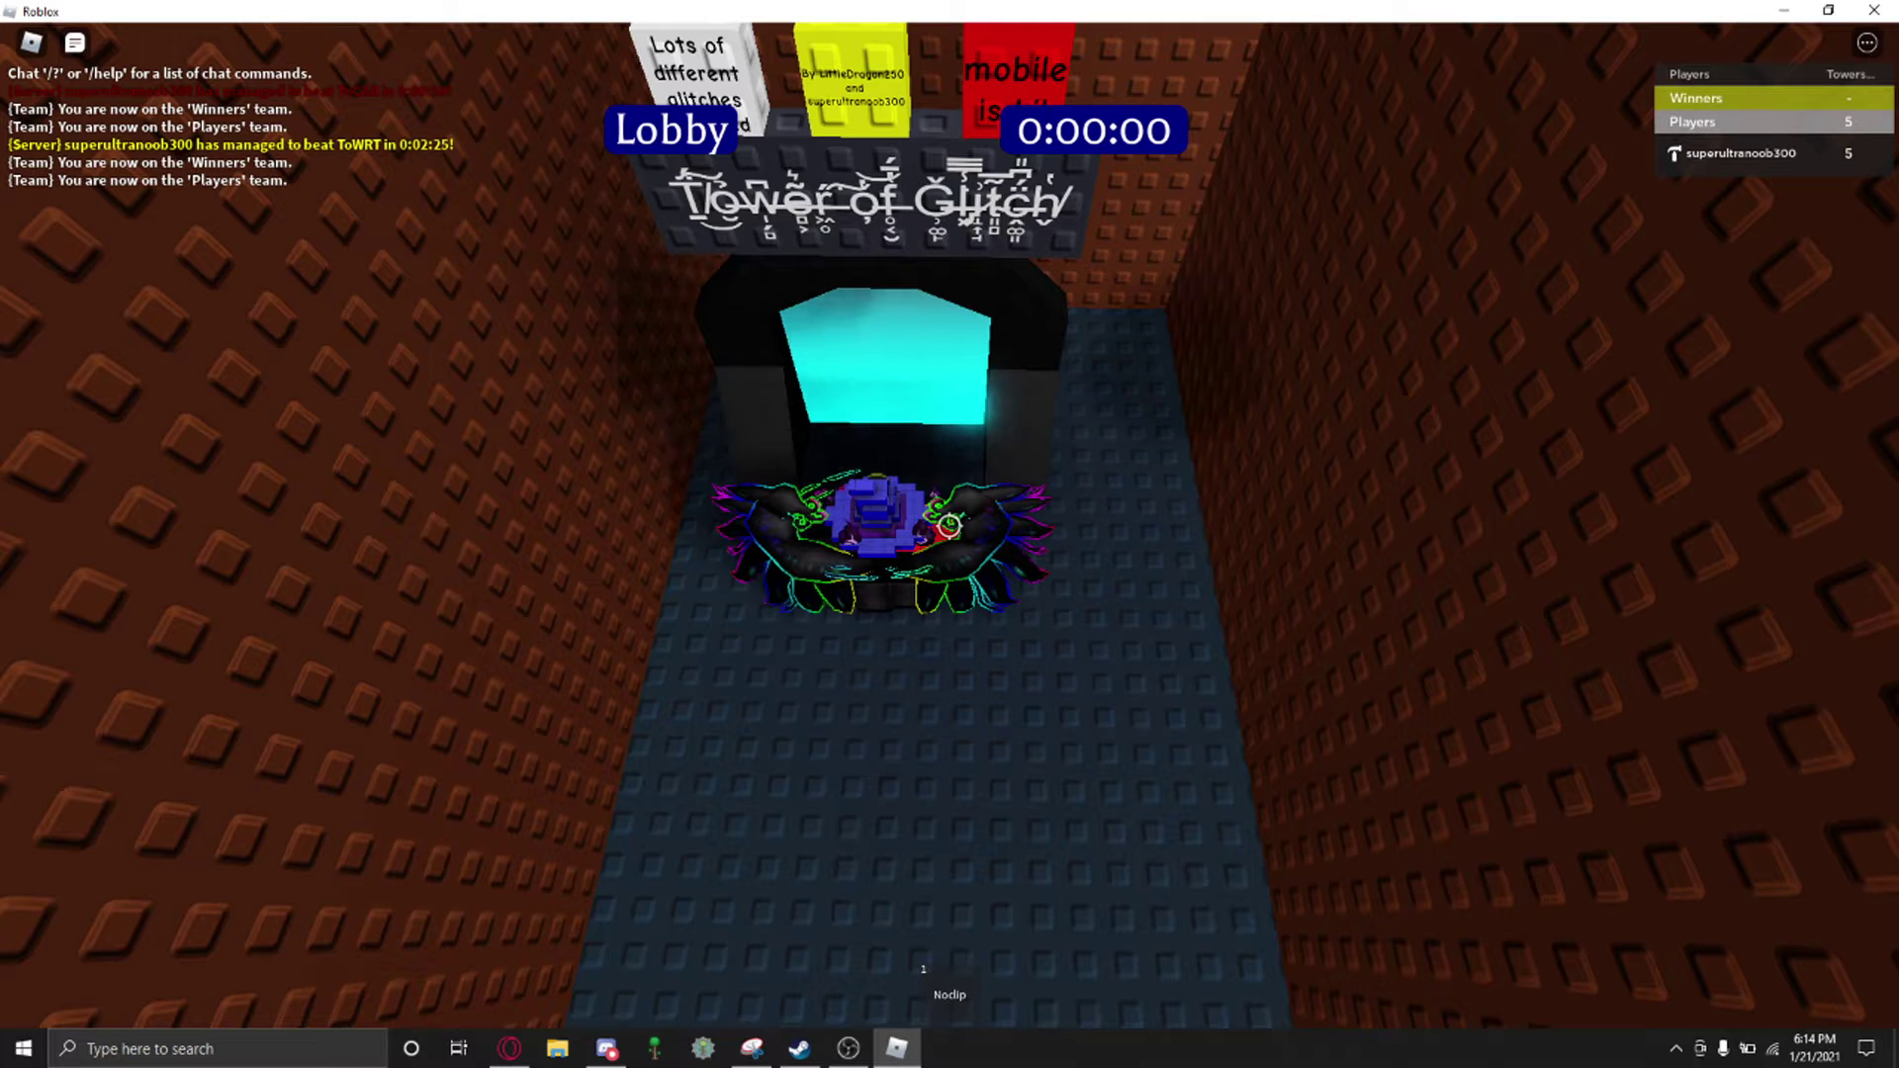
key("w")
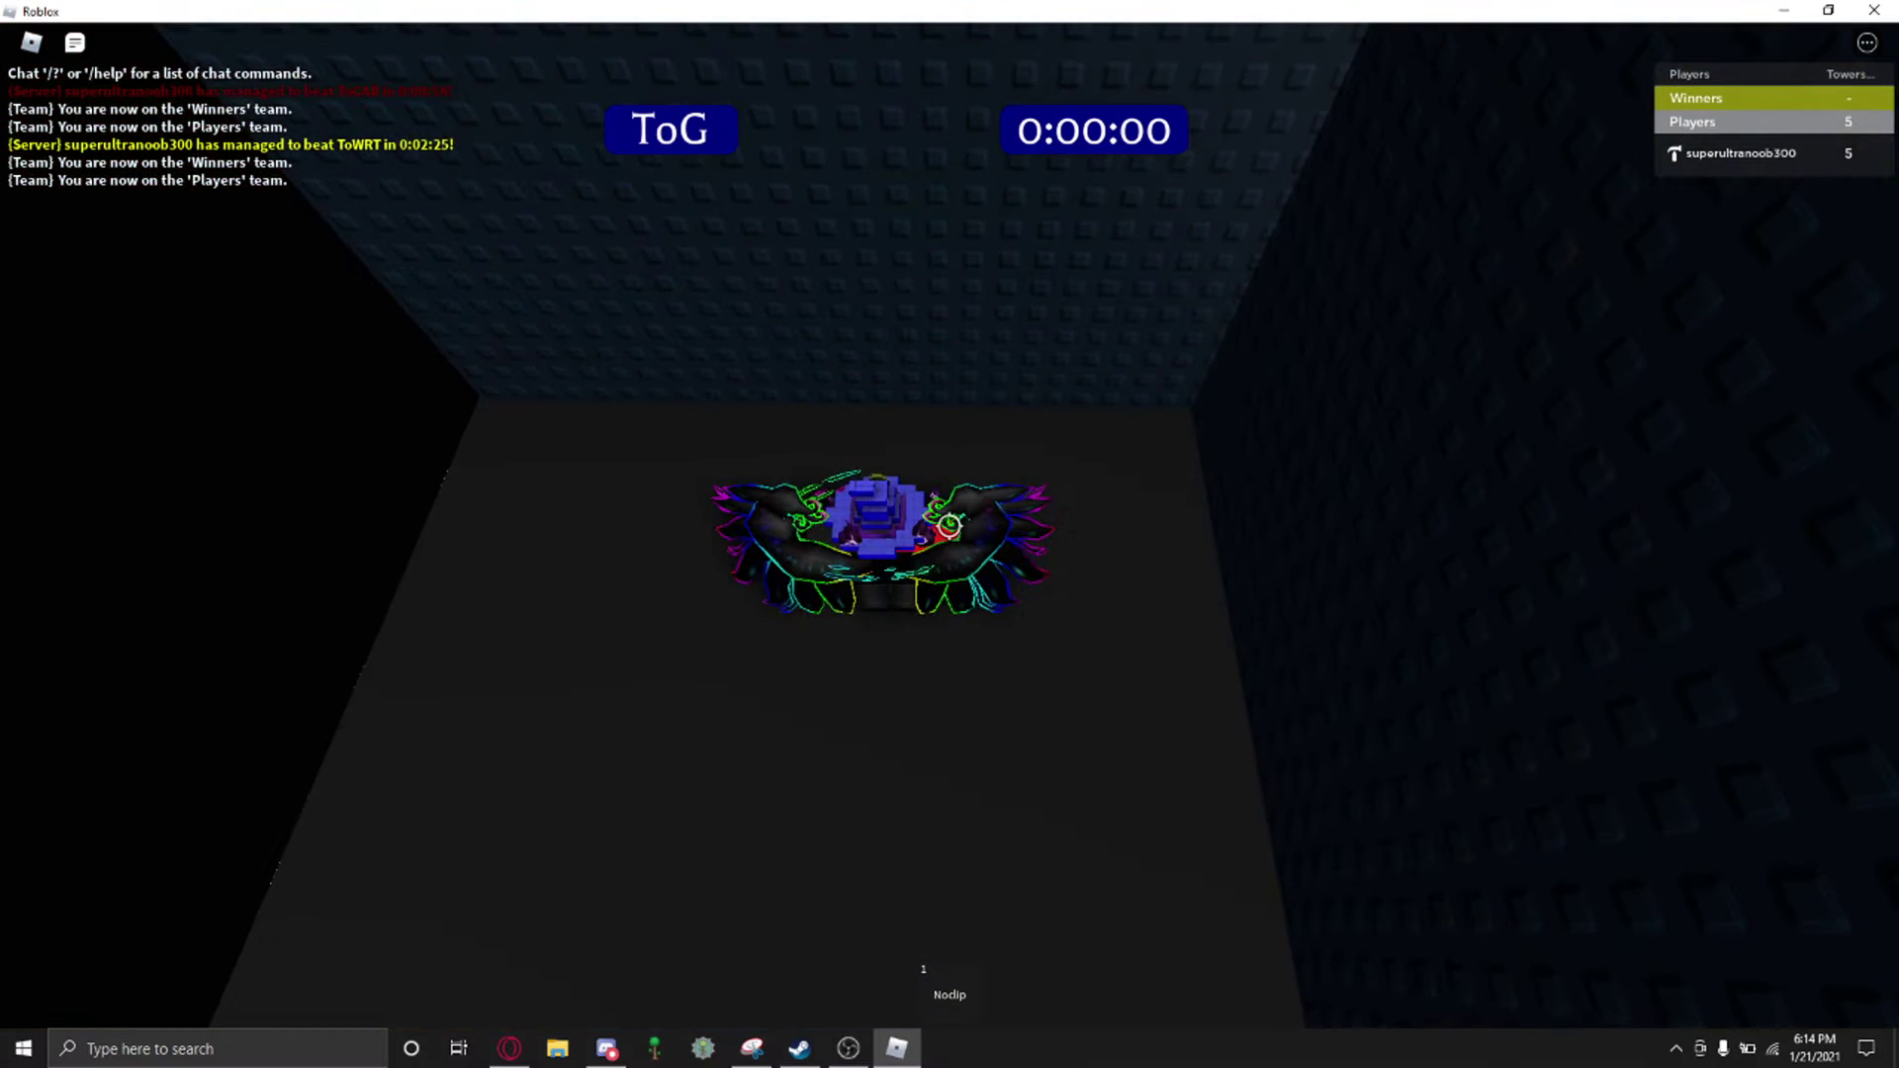
Step: Look around ToG's dark starting room, switching noclip on and off with key 1
left_click_drag(949, 534, 1188, 534)
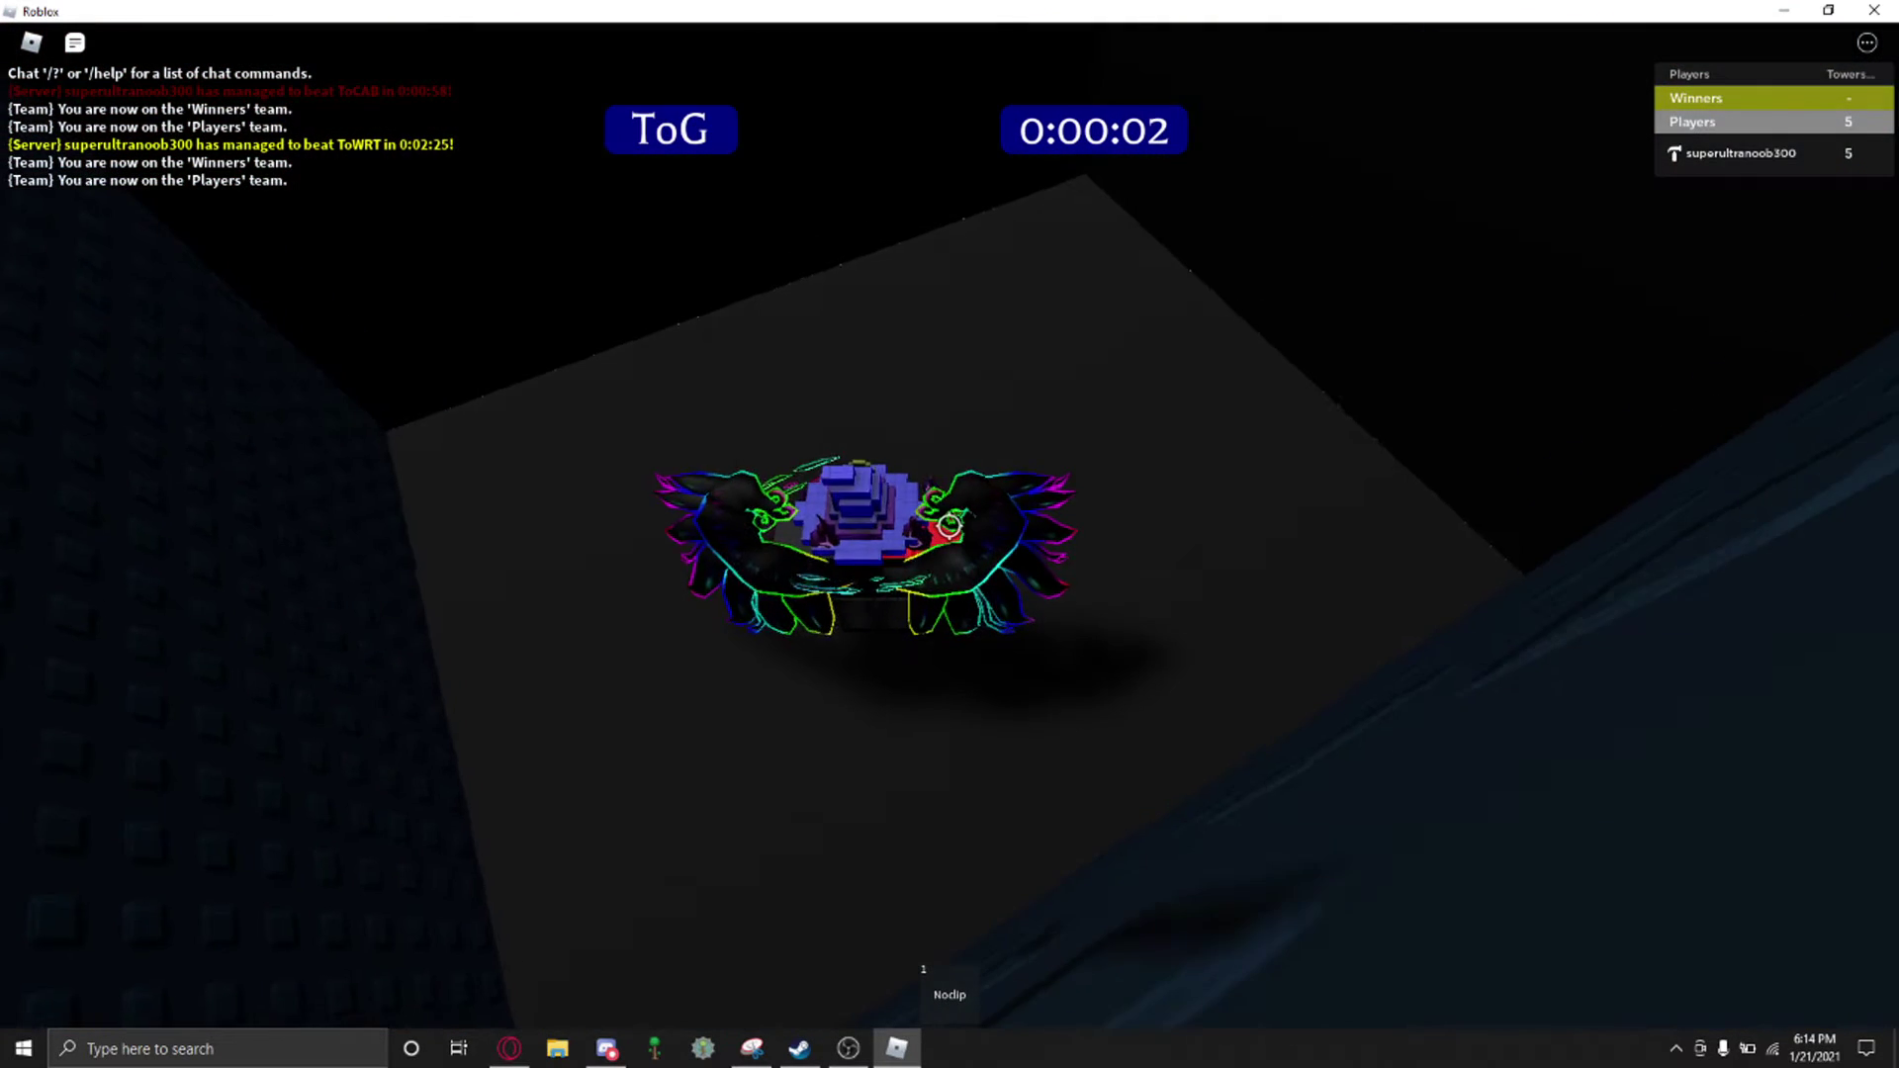
scroll(949, 526, "down", 5)
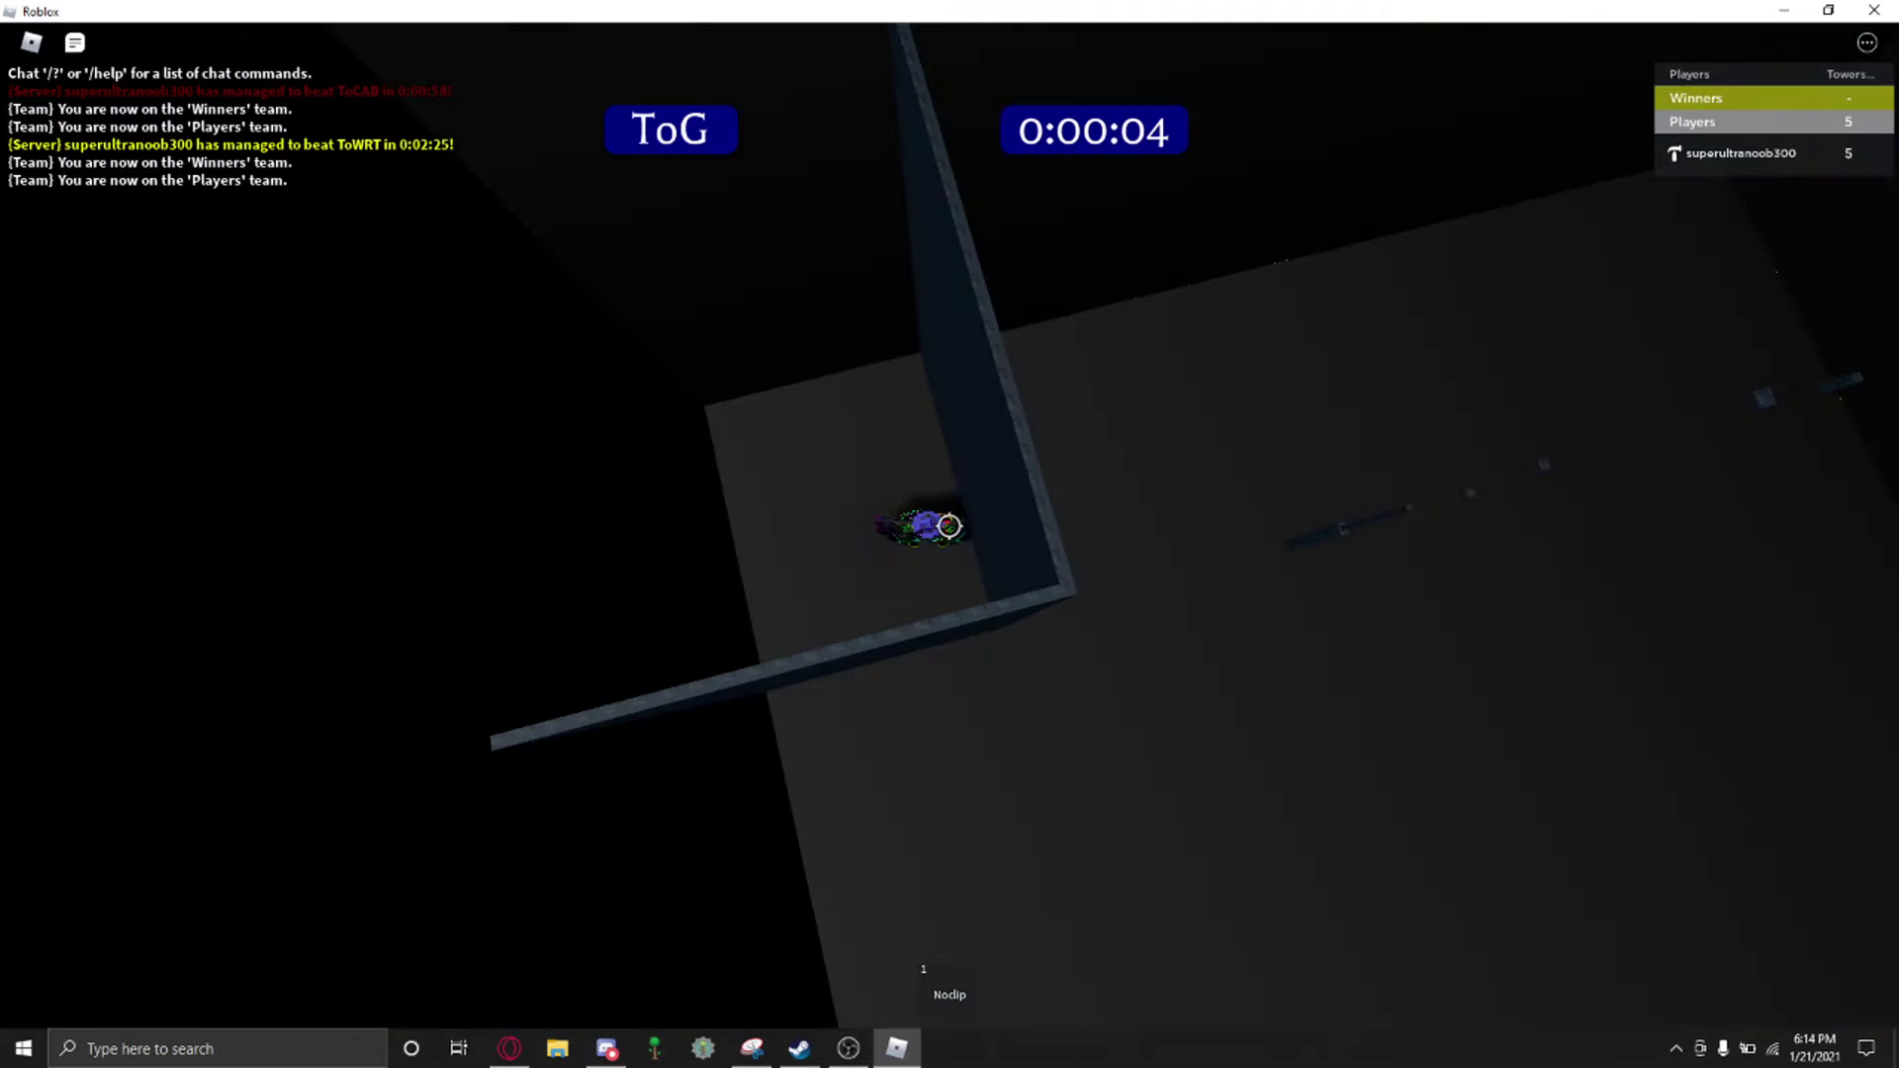
left_click_drag(949, 526, 951, 298)
key("1")
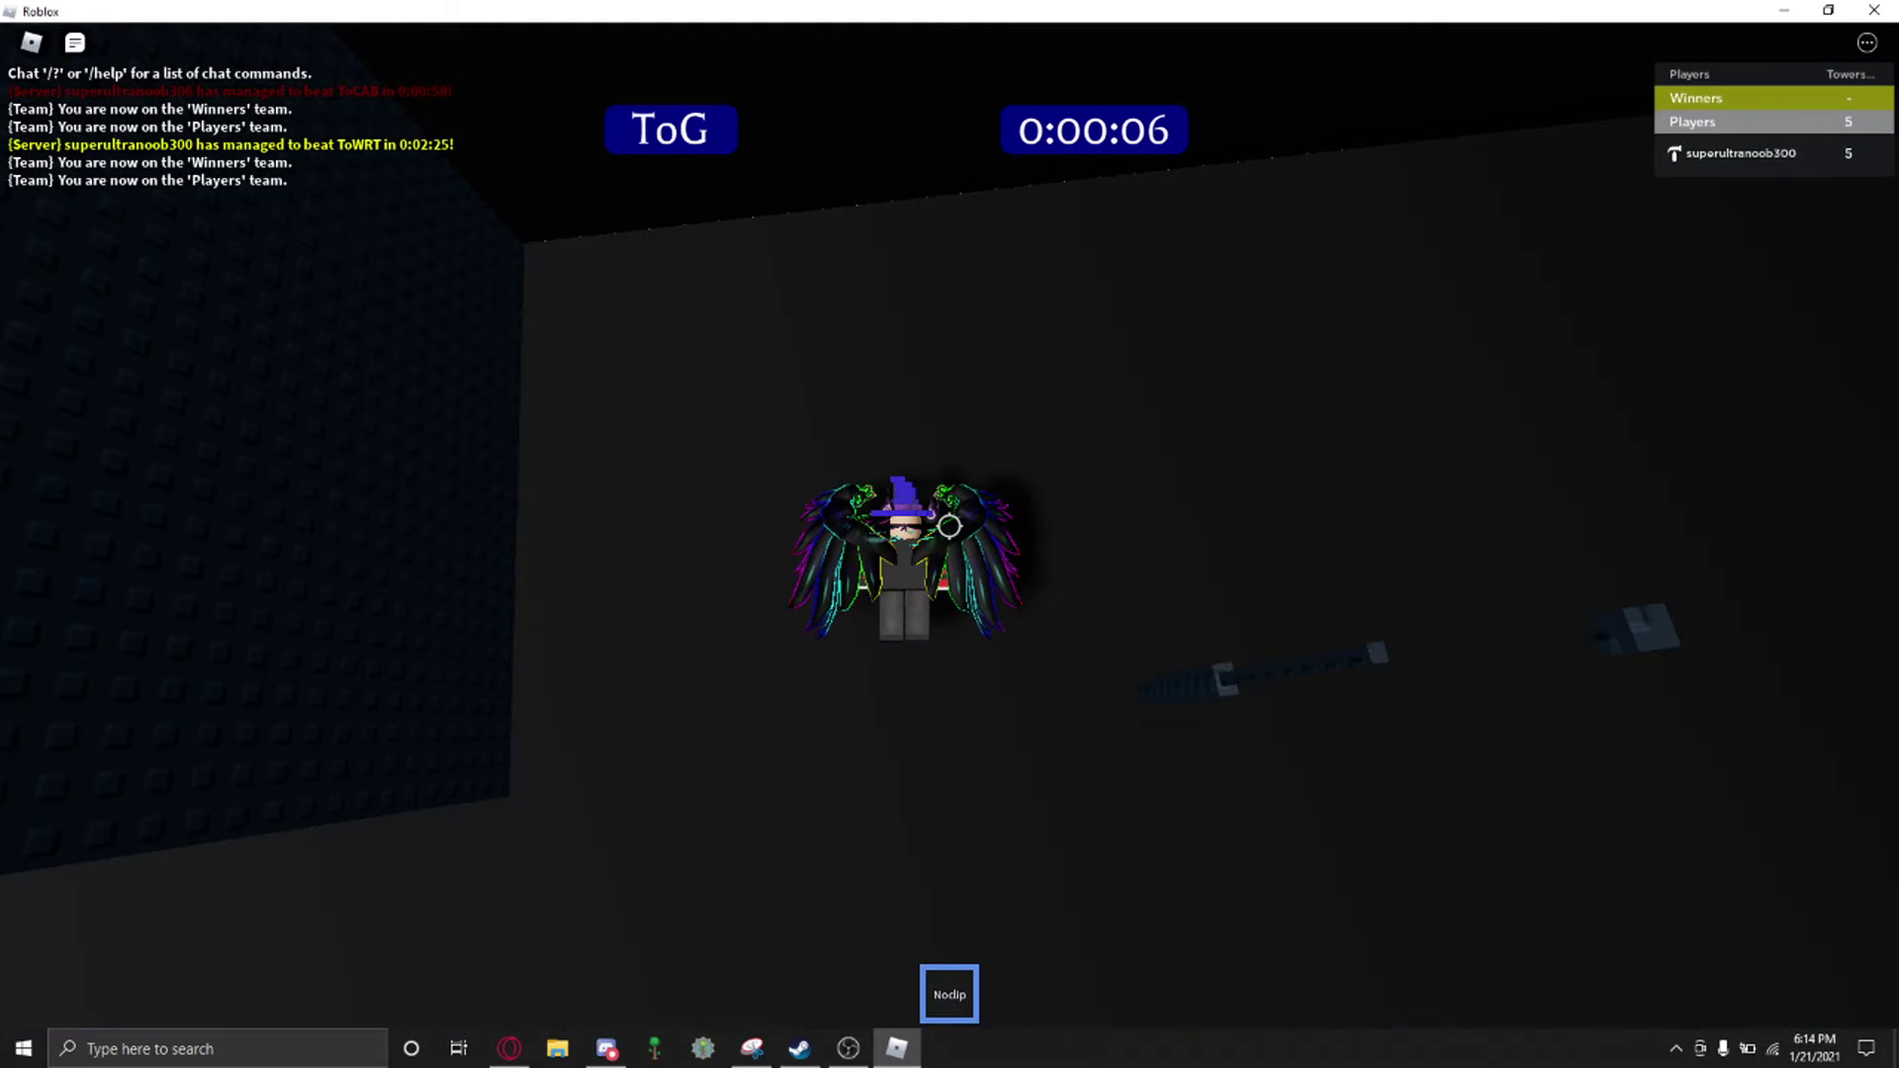
left_click_drag(950, 525, 950, 743)
key("1")
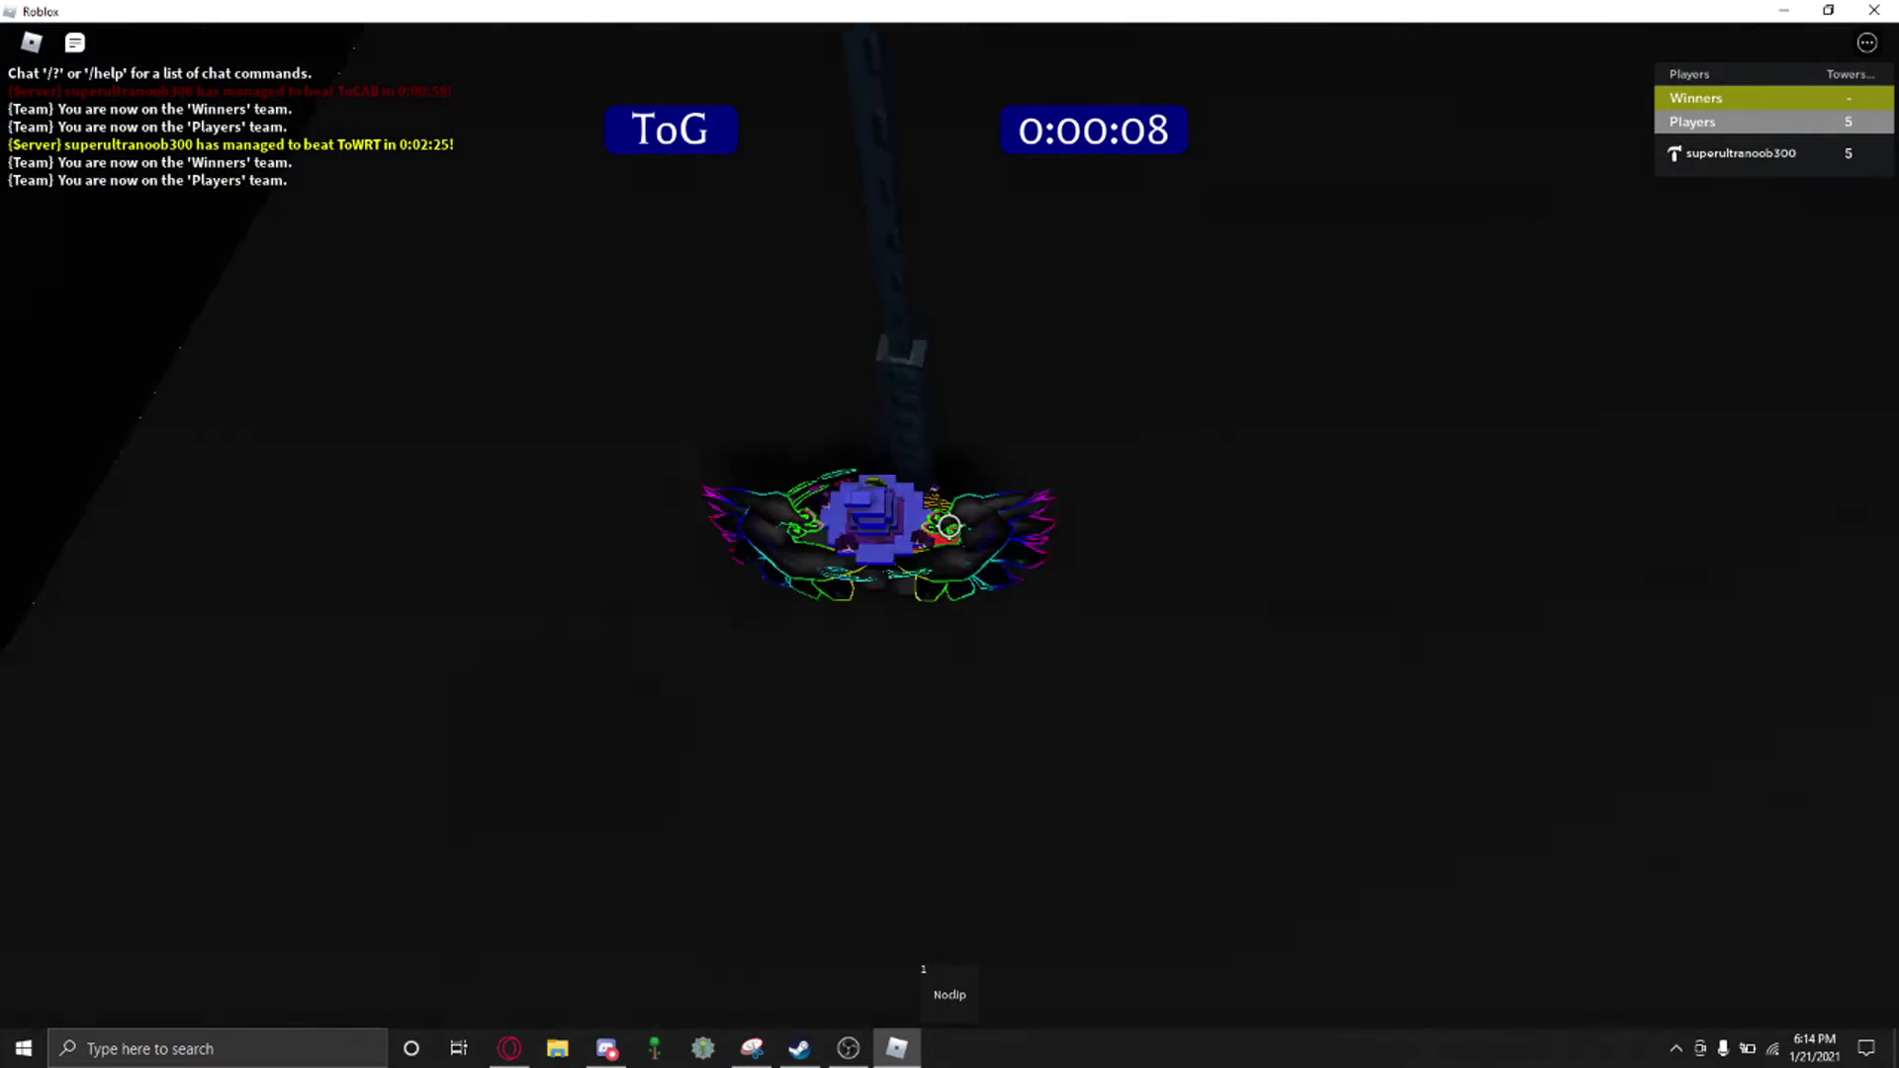
left_click_drag(950, 525, 1038, 525)
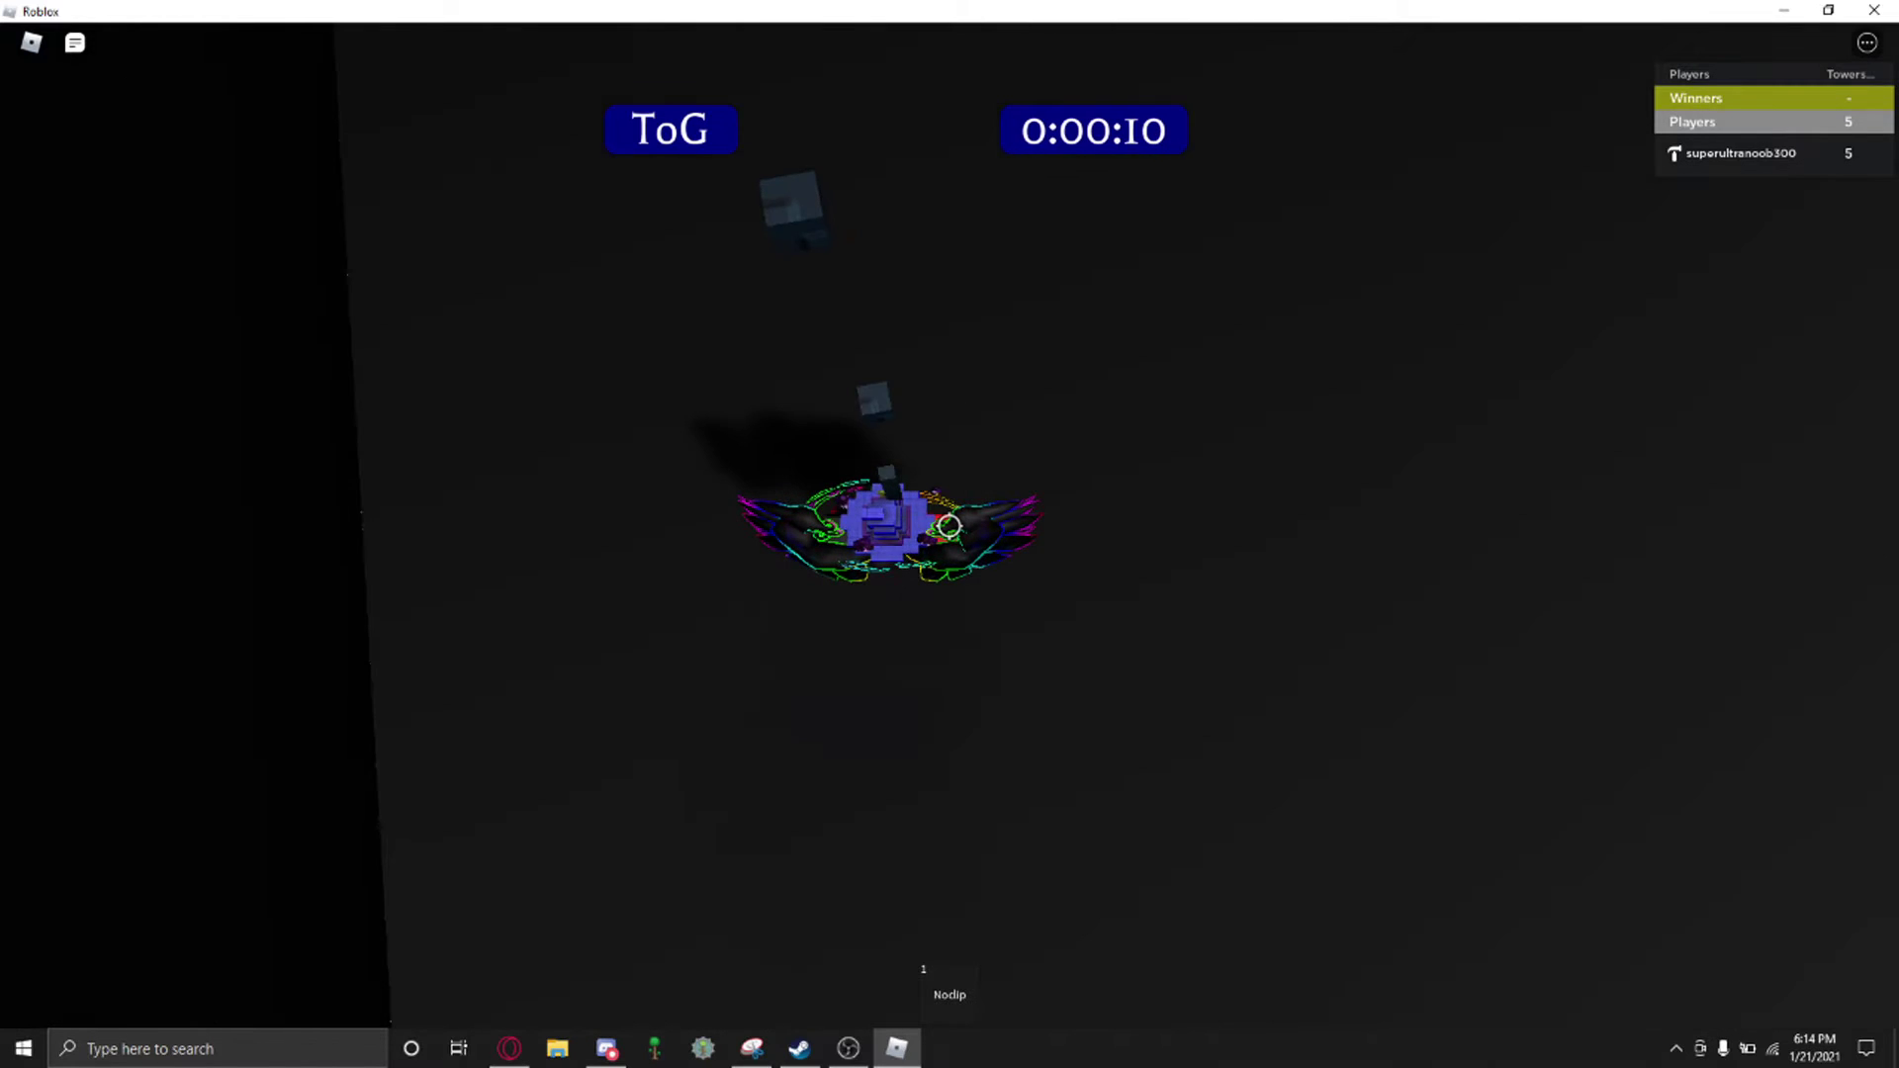
Step: Fly up the dark shaft until sky and colourful pillars come into view
left_click_drag(951, 526, 950, 816)
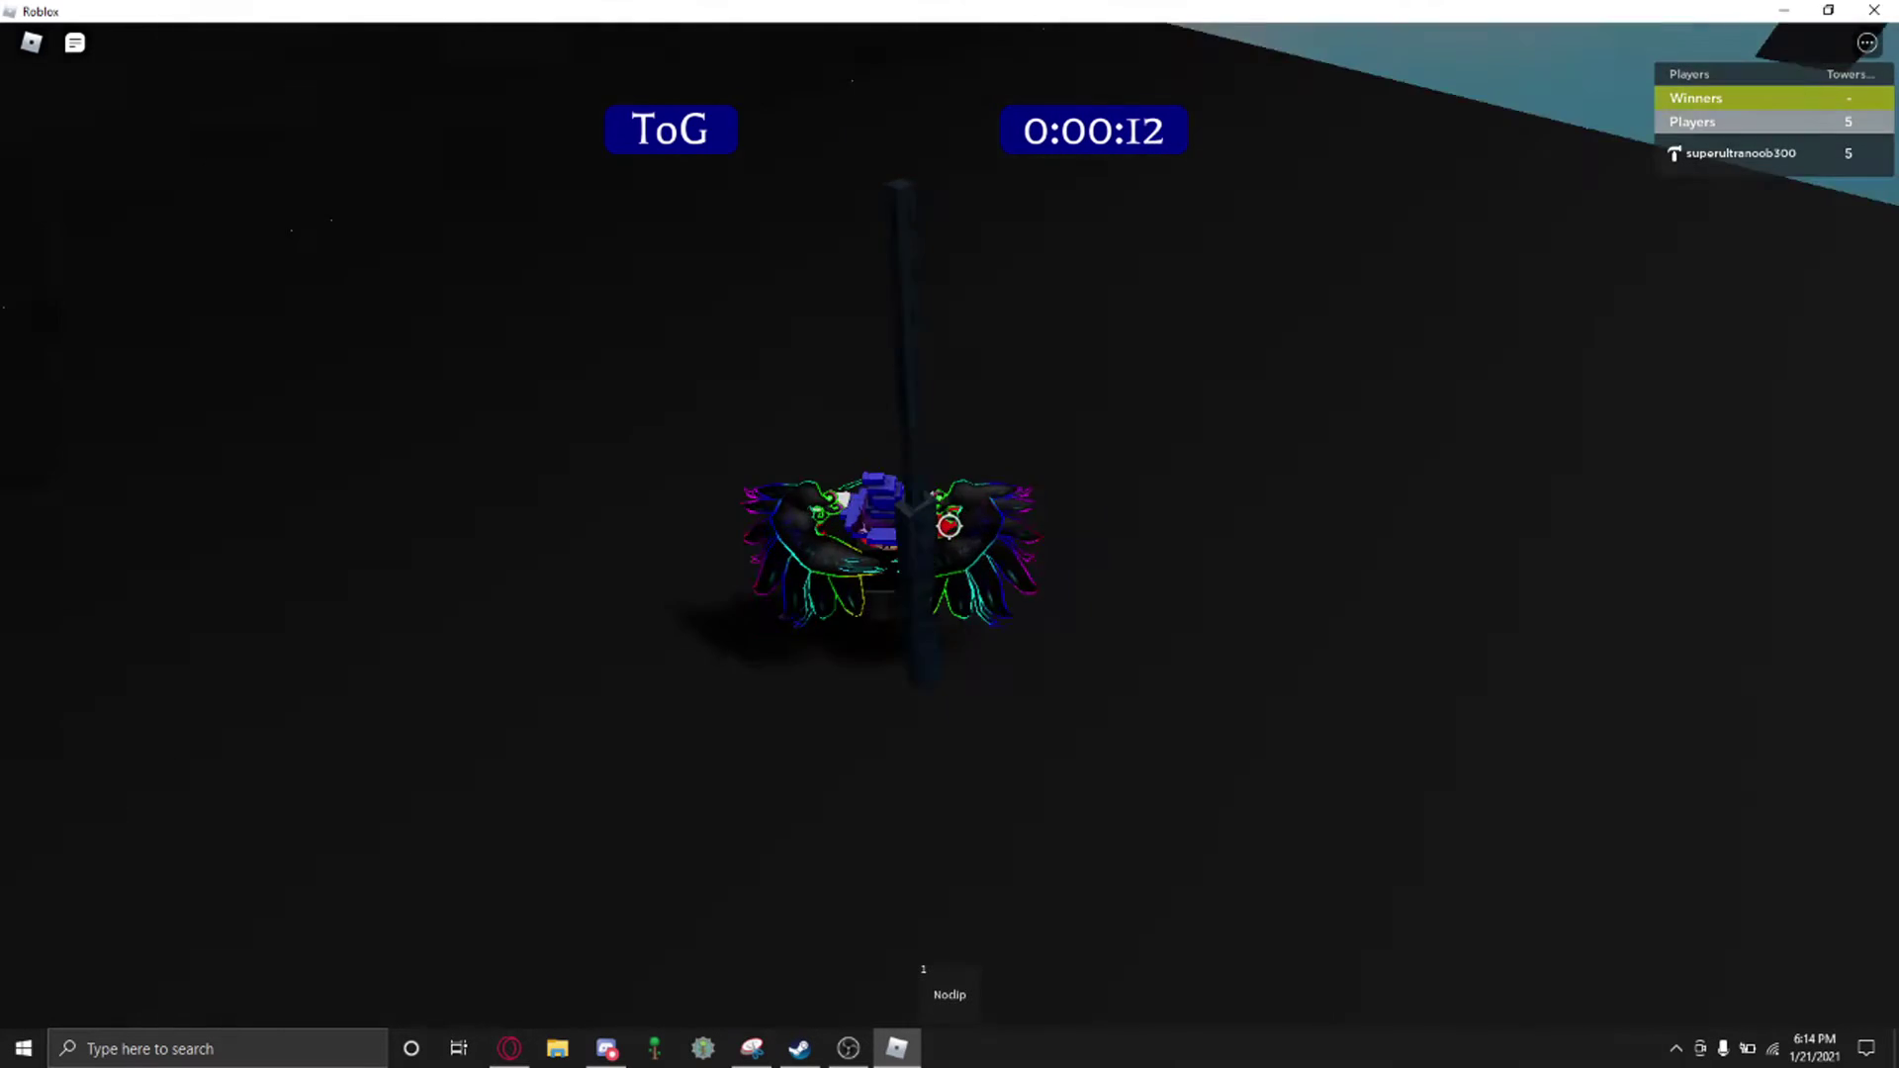
scroll(949, 525, "up", 5)
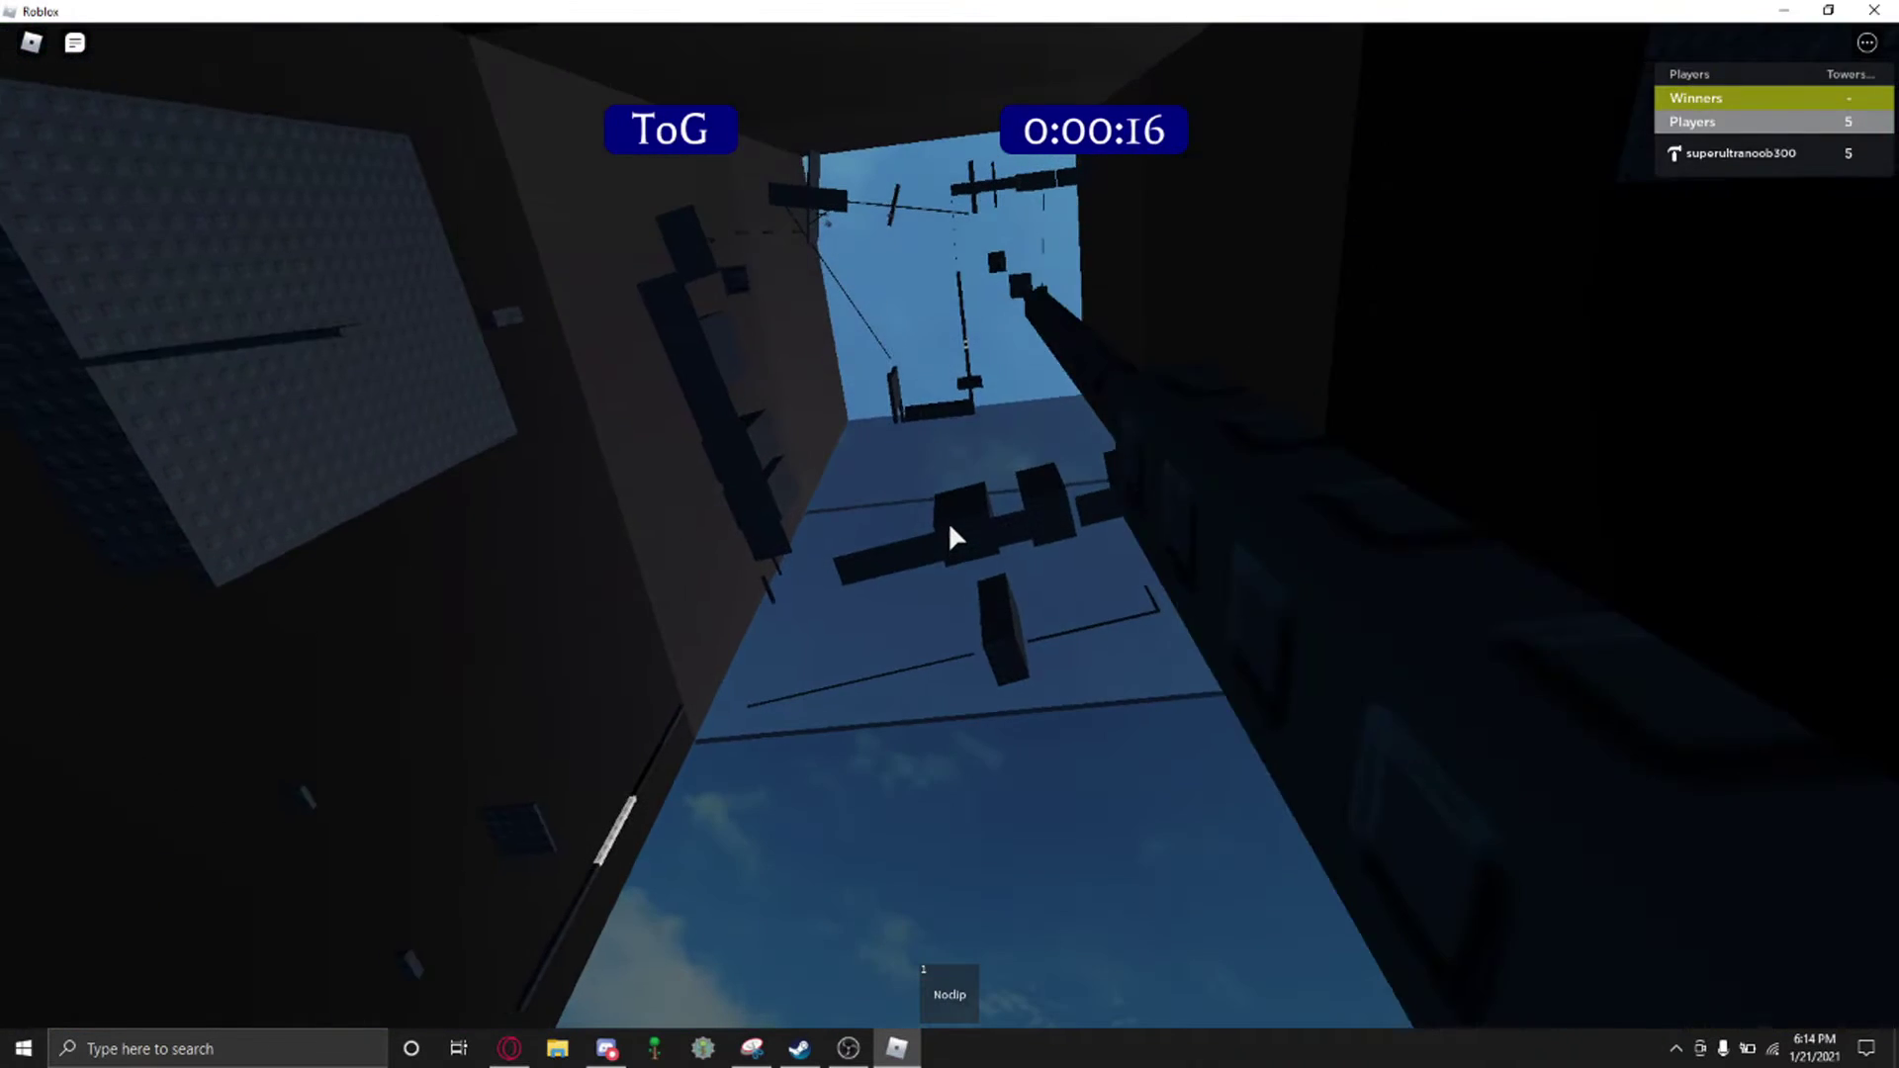
left_click_drag(948, 521, 742, 521)
left_click_drag(948, 520, 948, 741)
key("w")
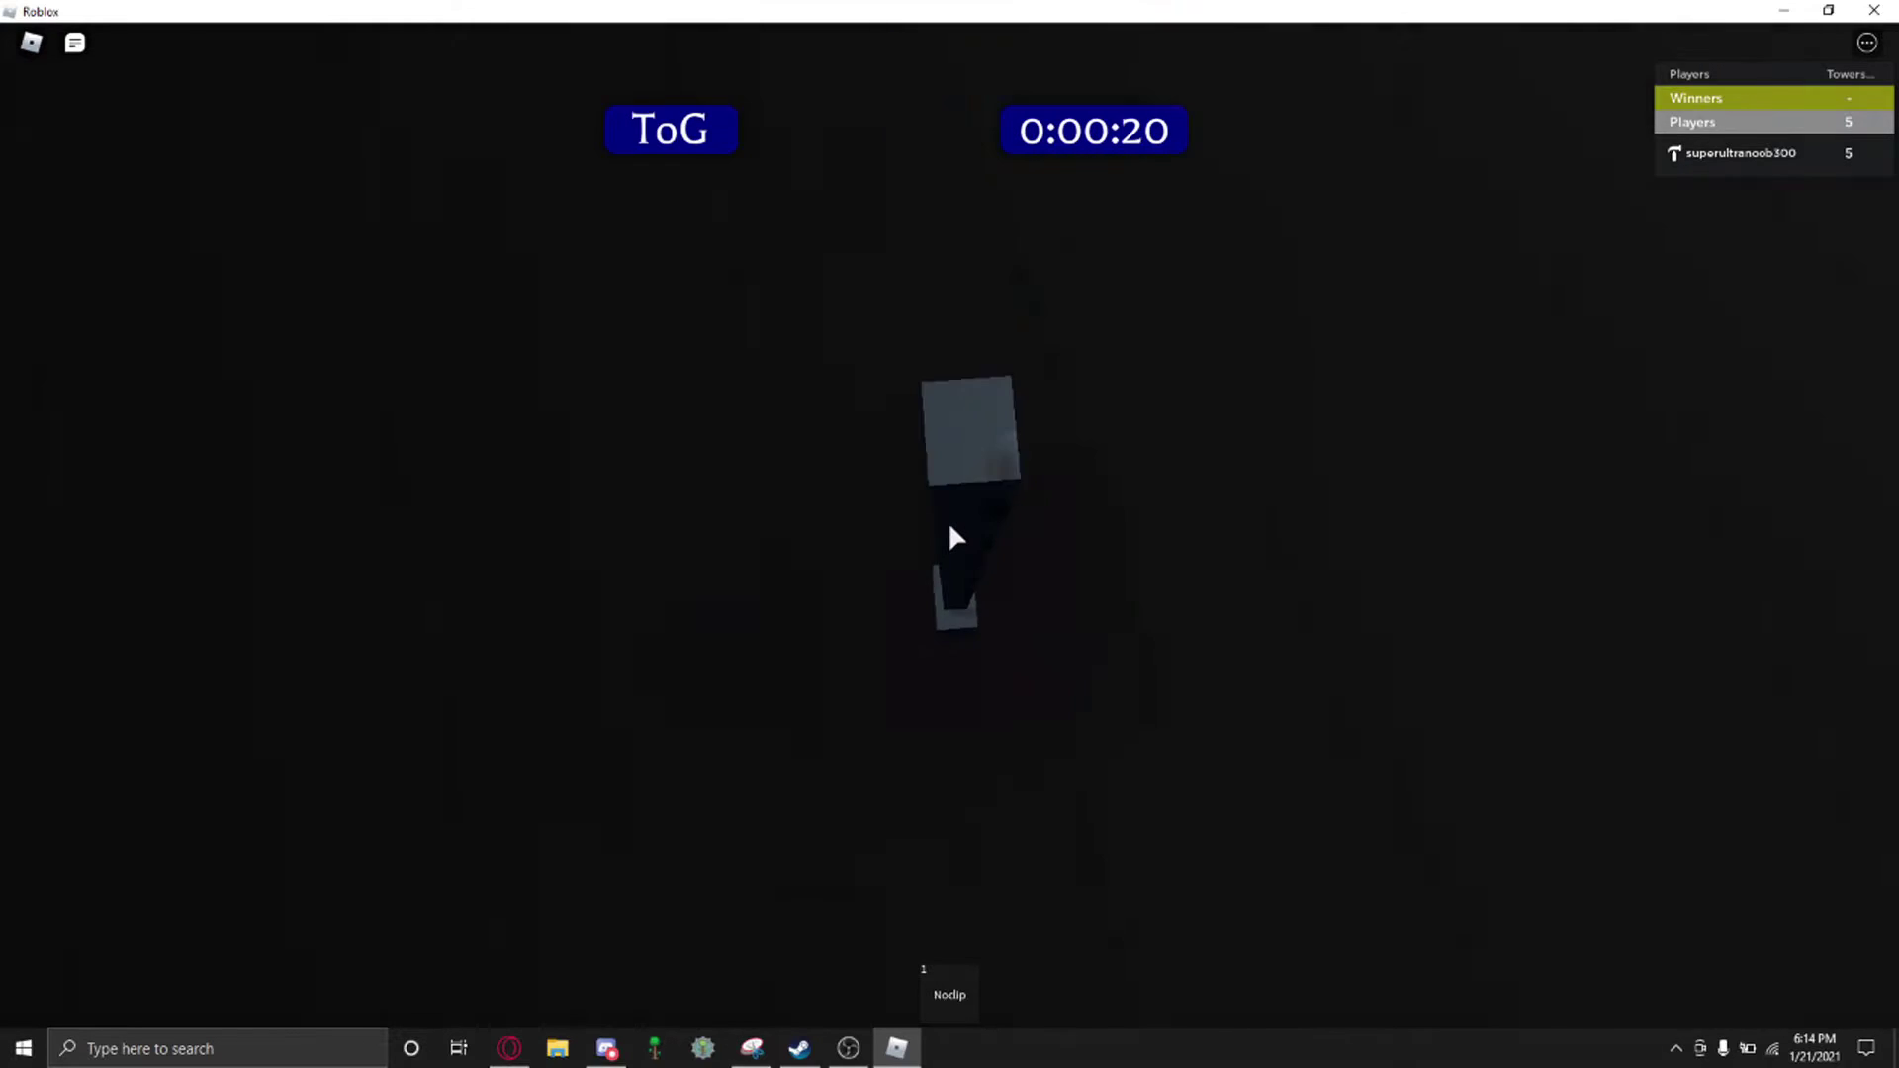
scroll(949, 521, "down", 10)
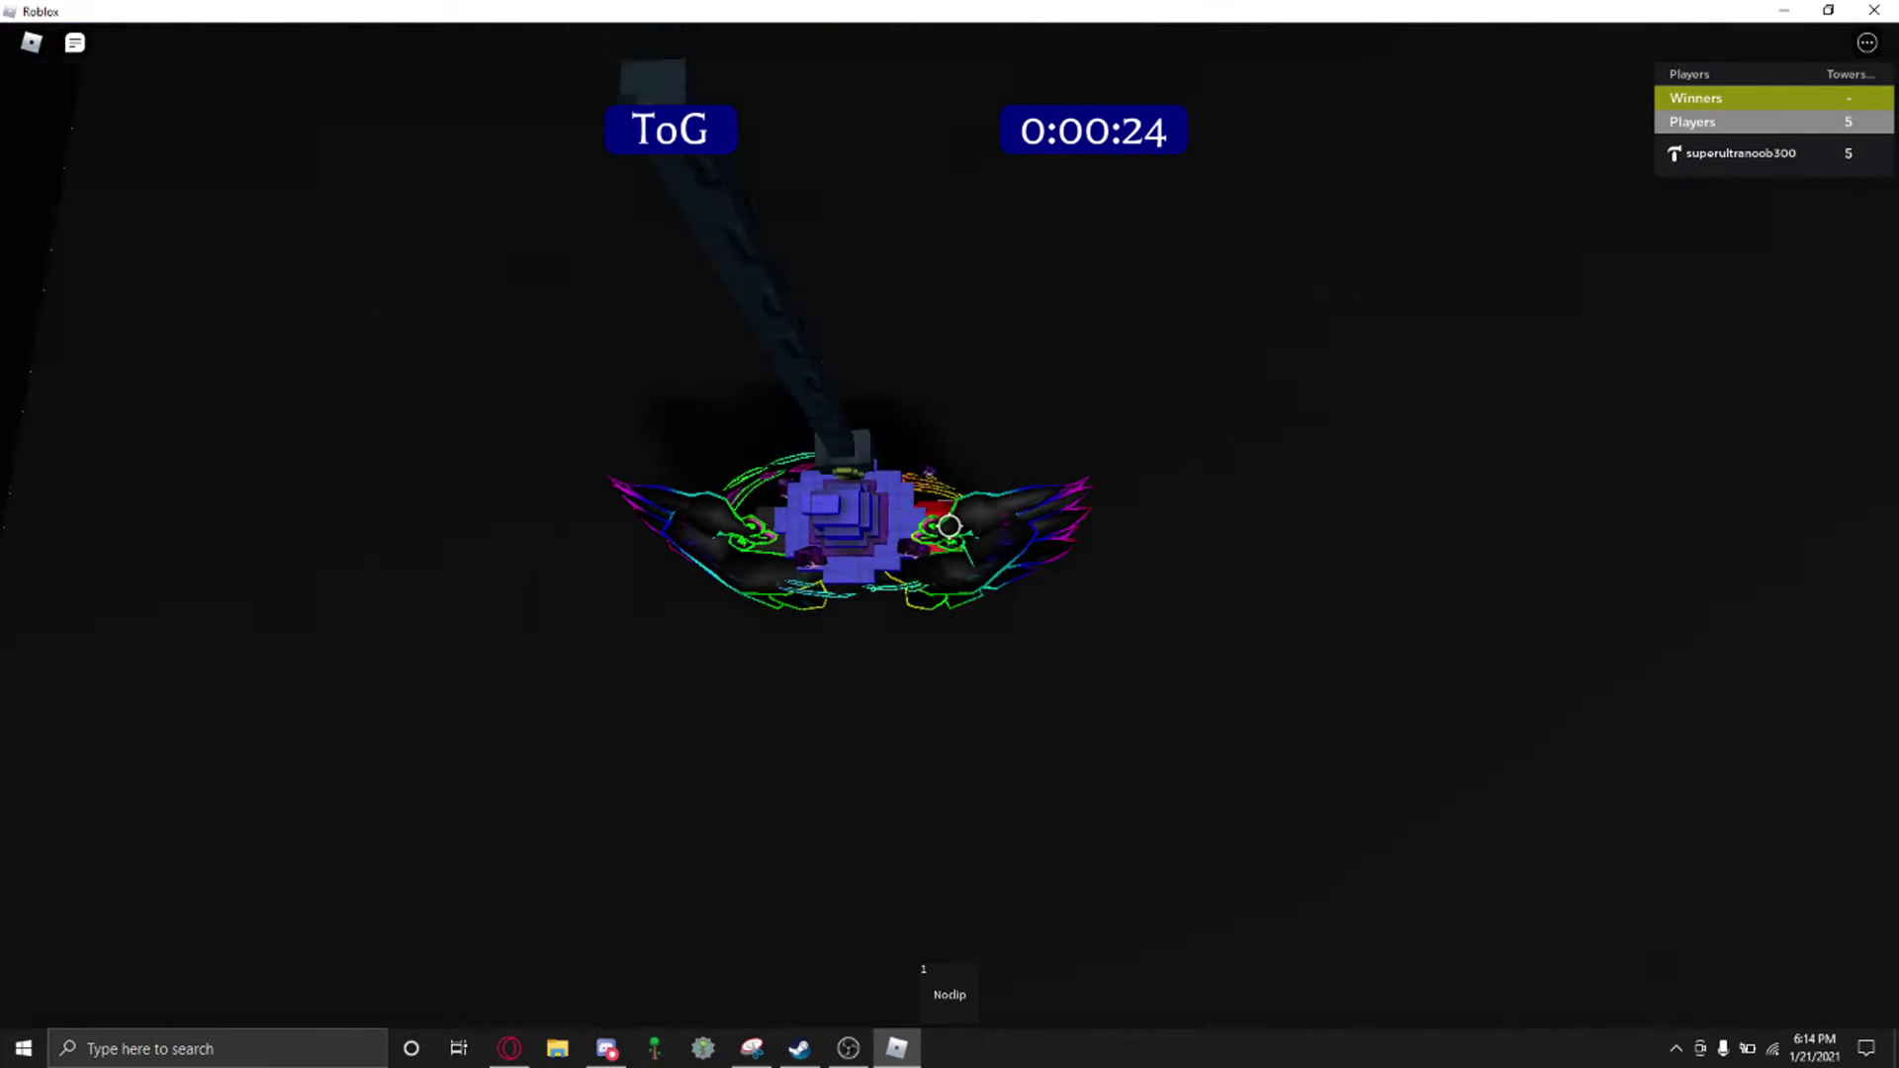
left_click_drag(949, 526, 973, 527)
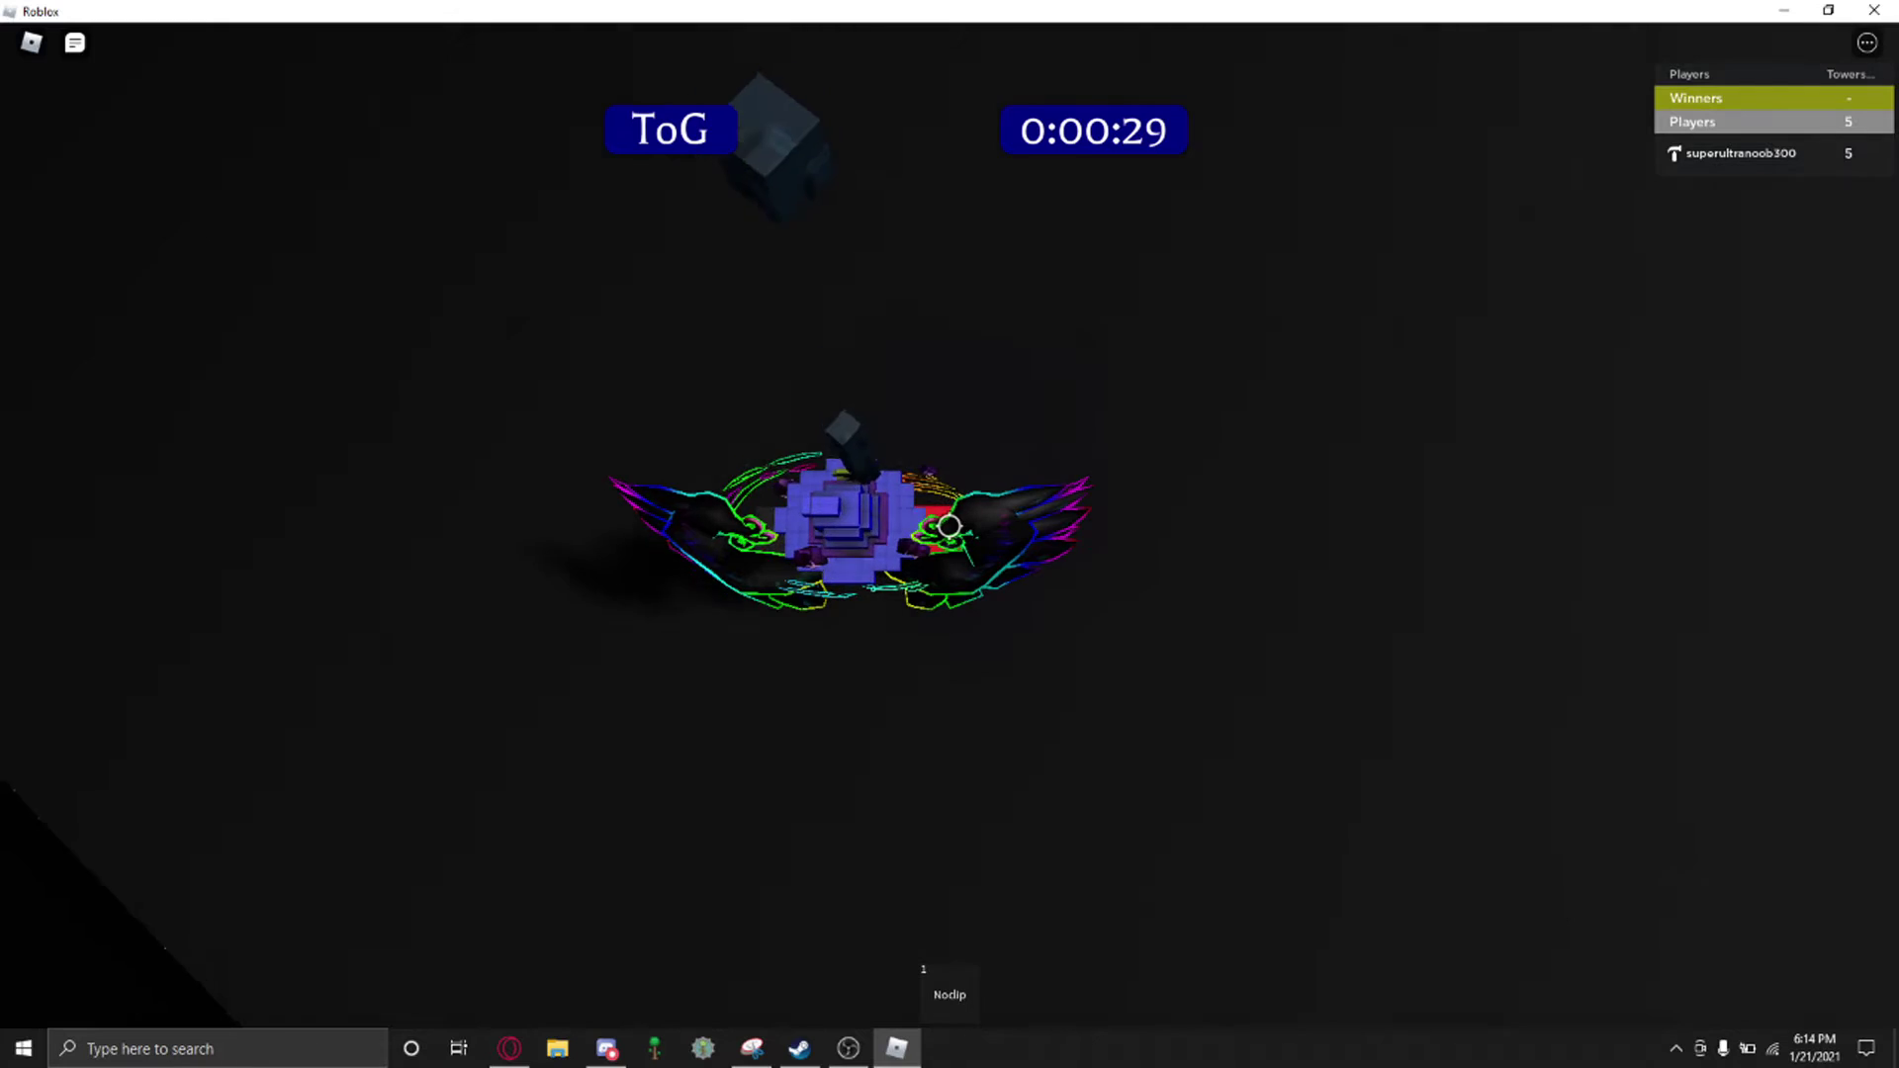
mouse_move(949, 527)
left_mouse_down()
mouse_move(948, 446)
mouse_move(1040, 526)
left_mouse_up()
Step: Noclip through ToG's dark wall toward open sky and along the tower beams, re-enabling noclip
key("w")
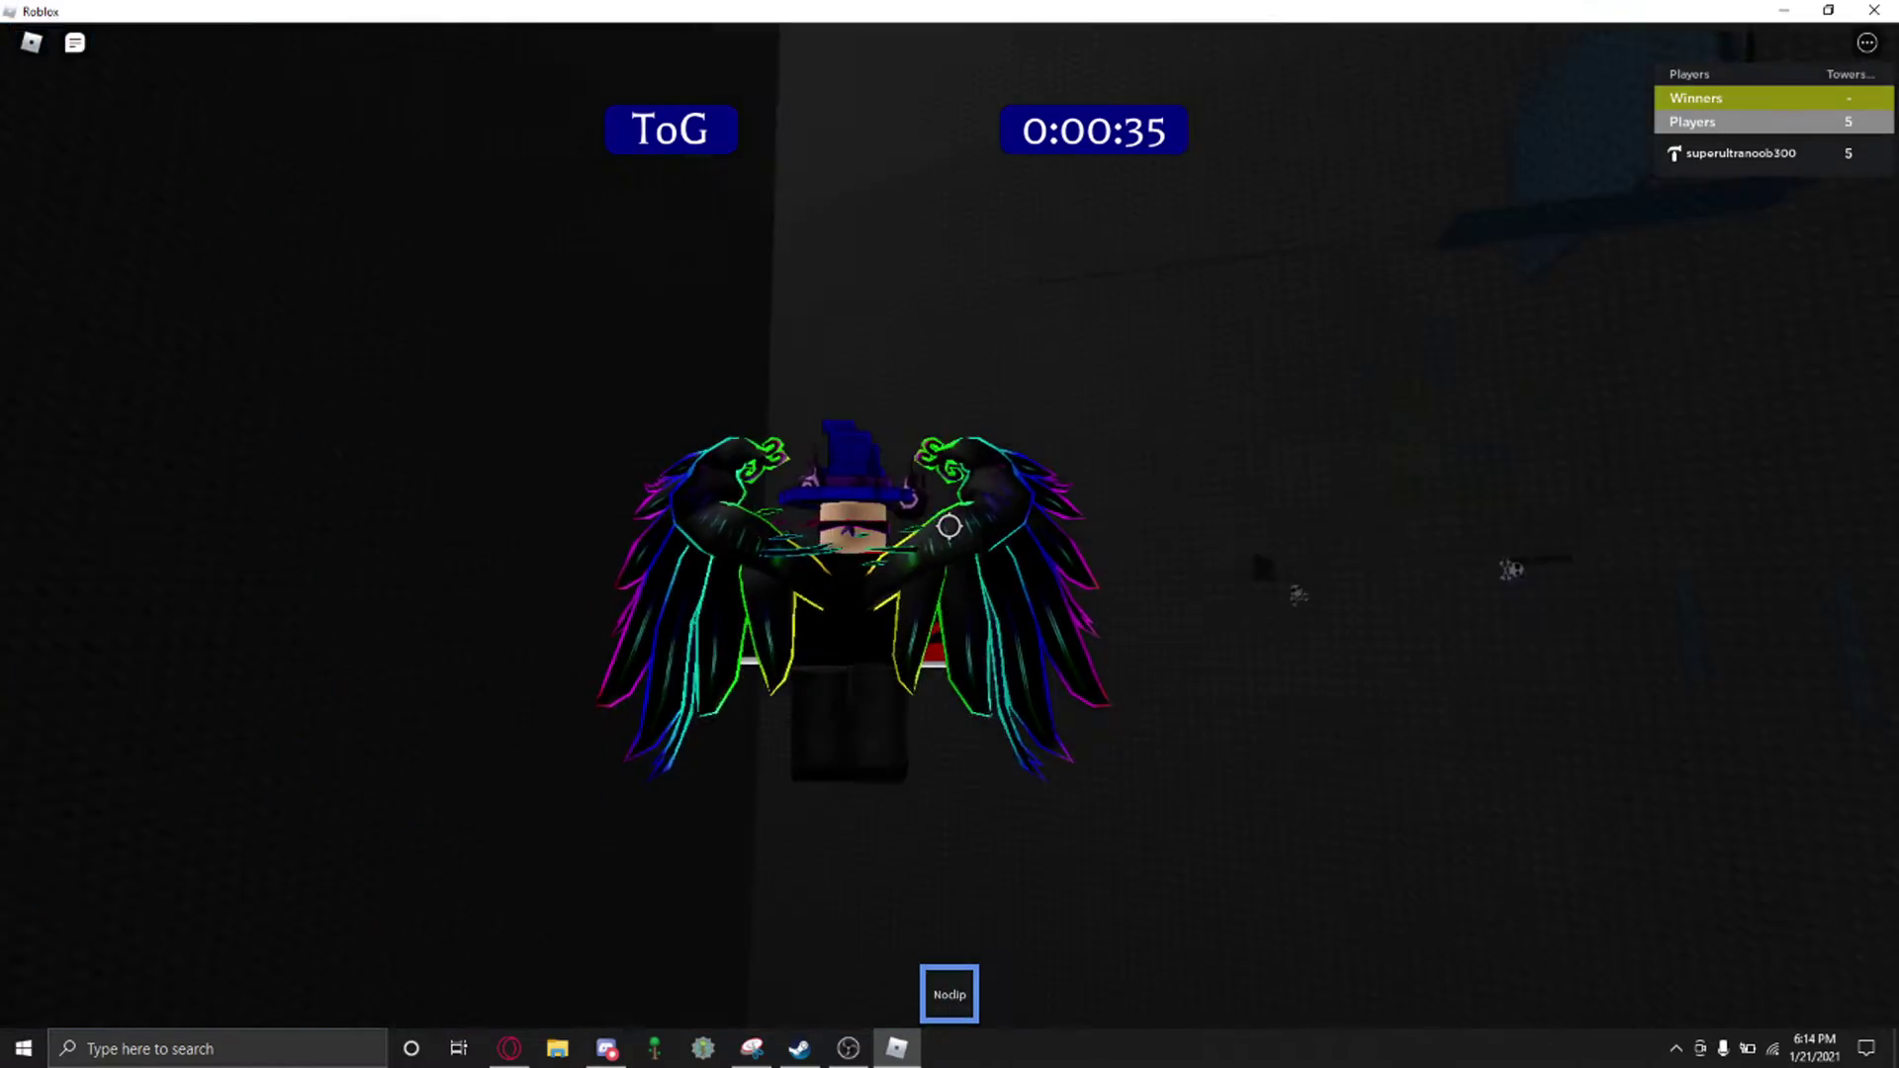
key("w")
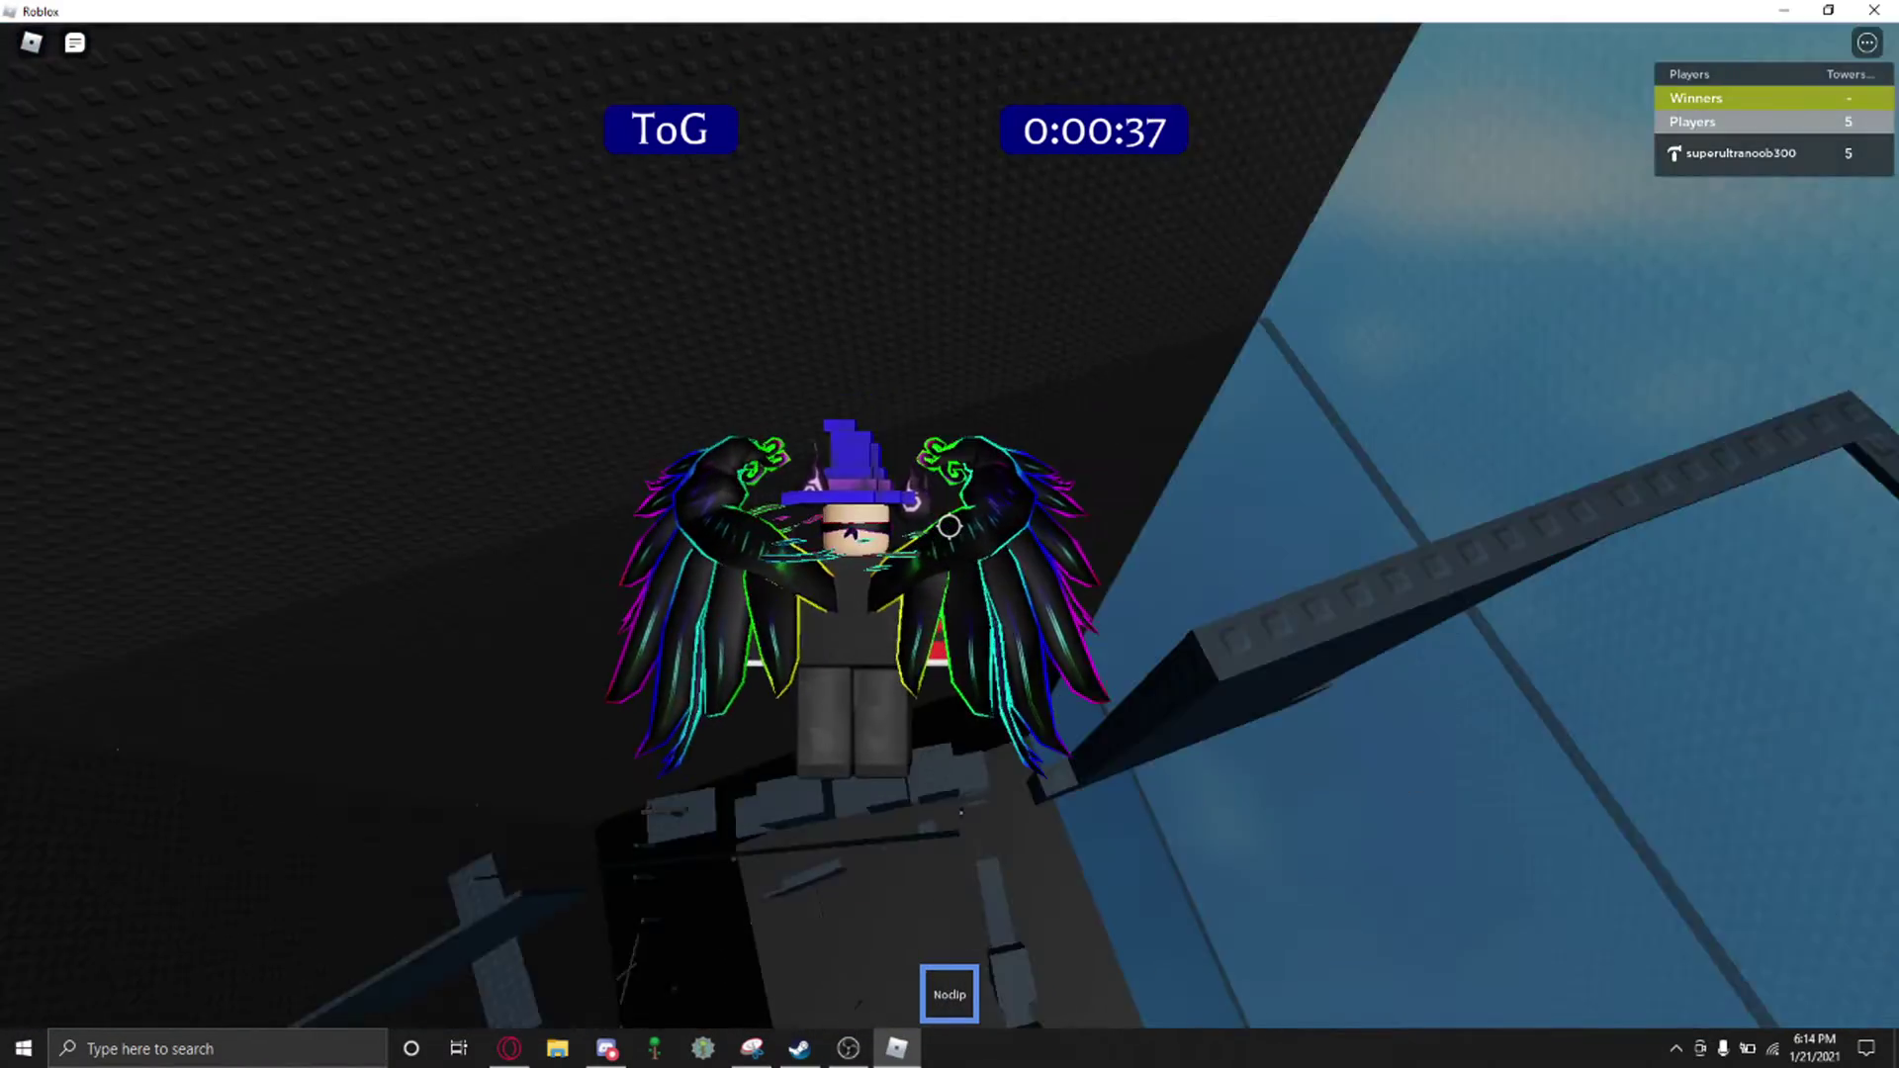
key("w")
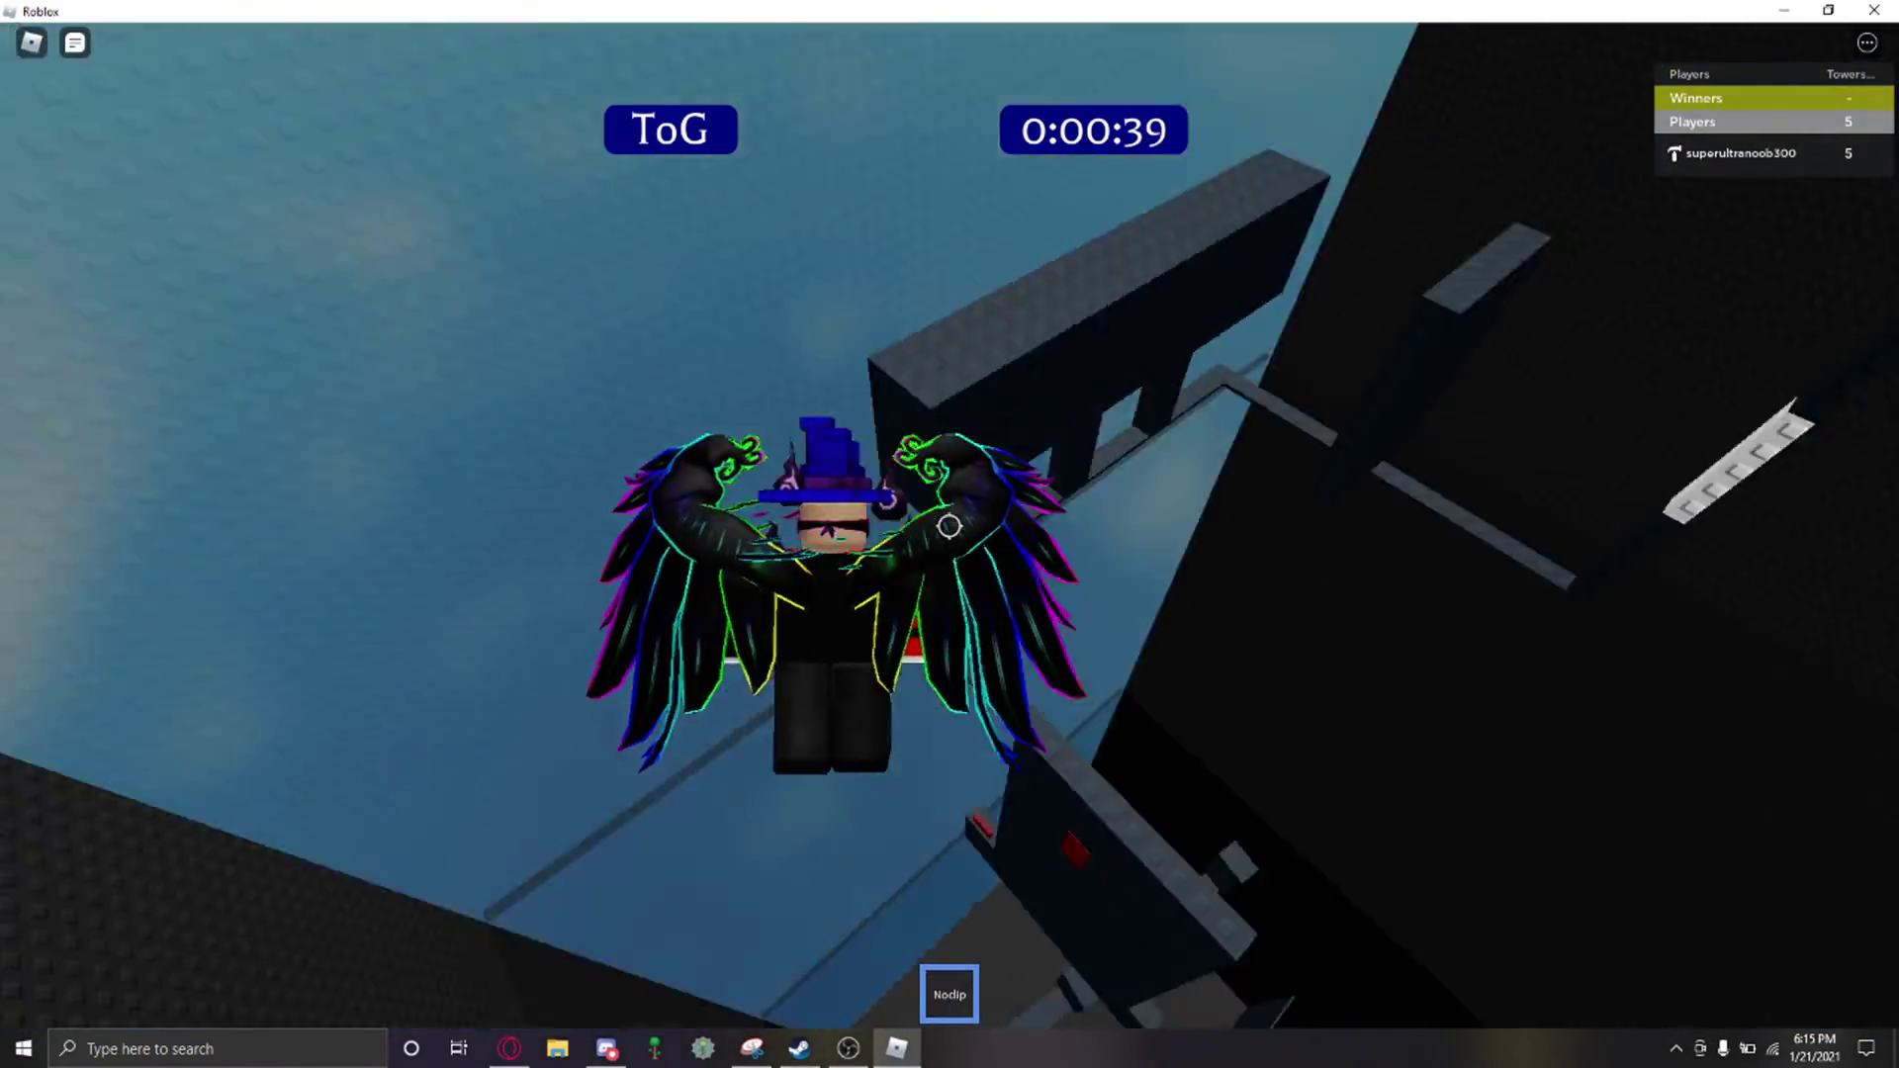
key("w")
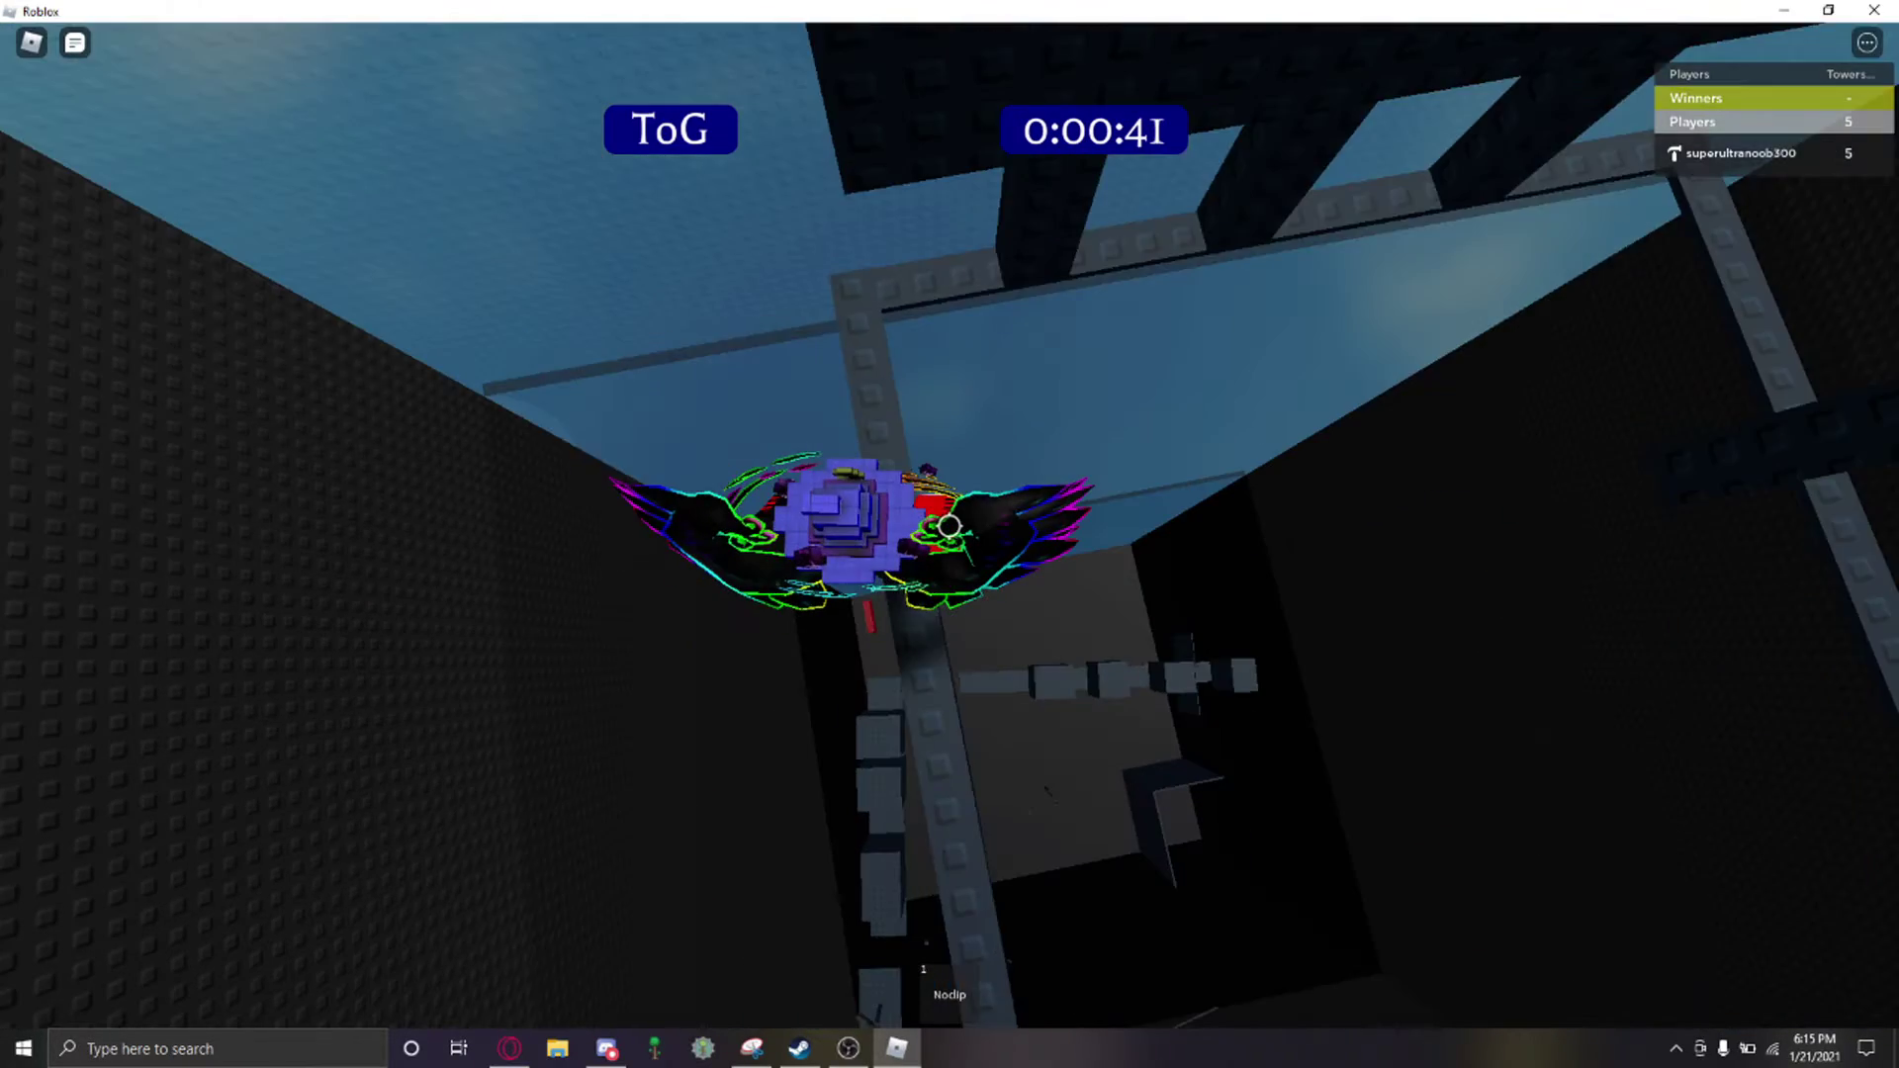
key("w")
key("w")
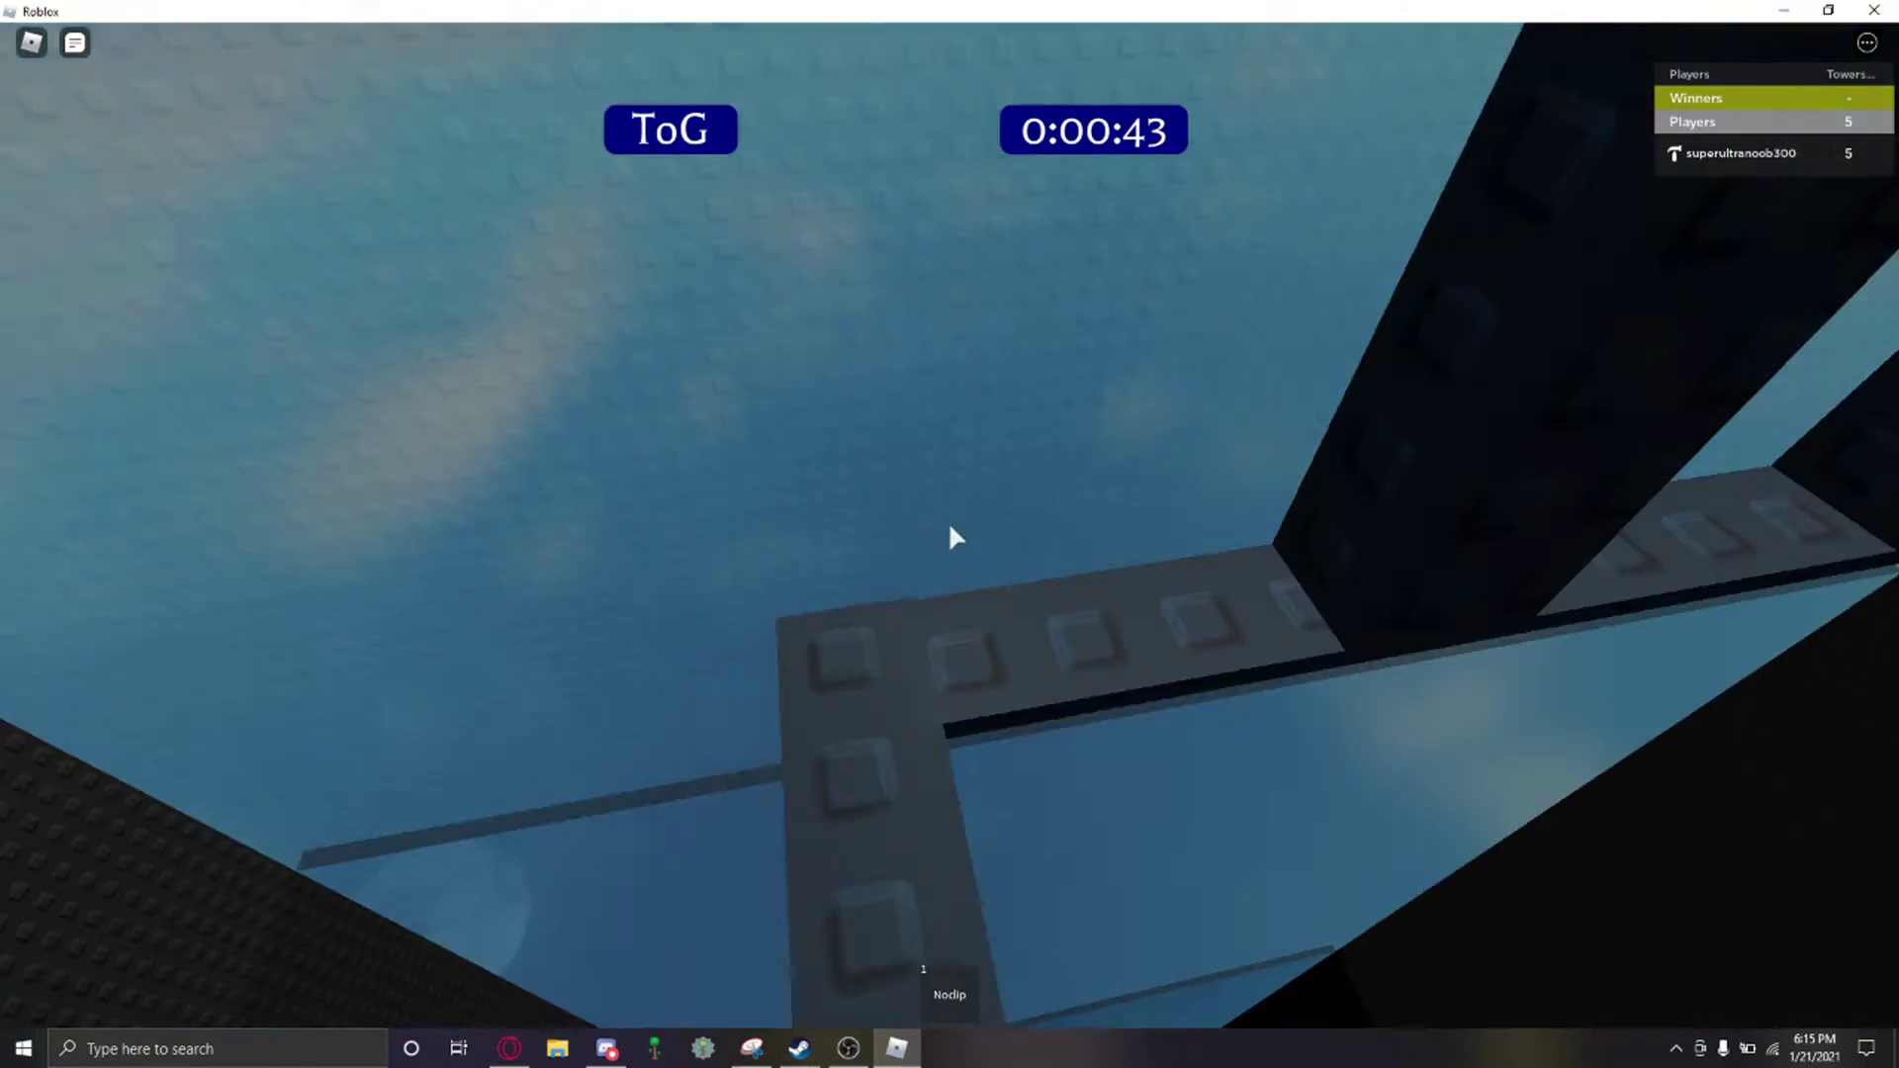
key("w")
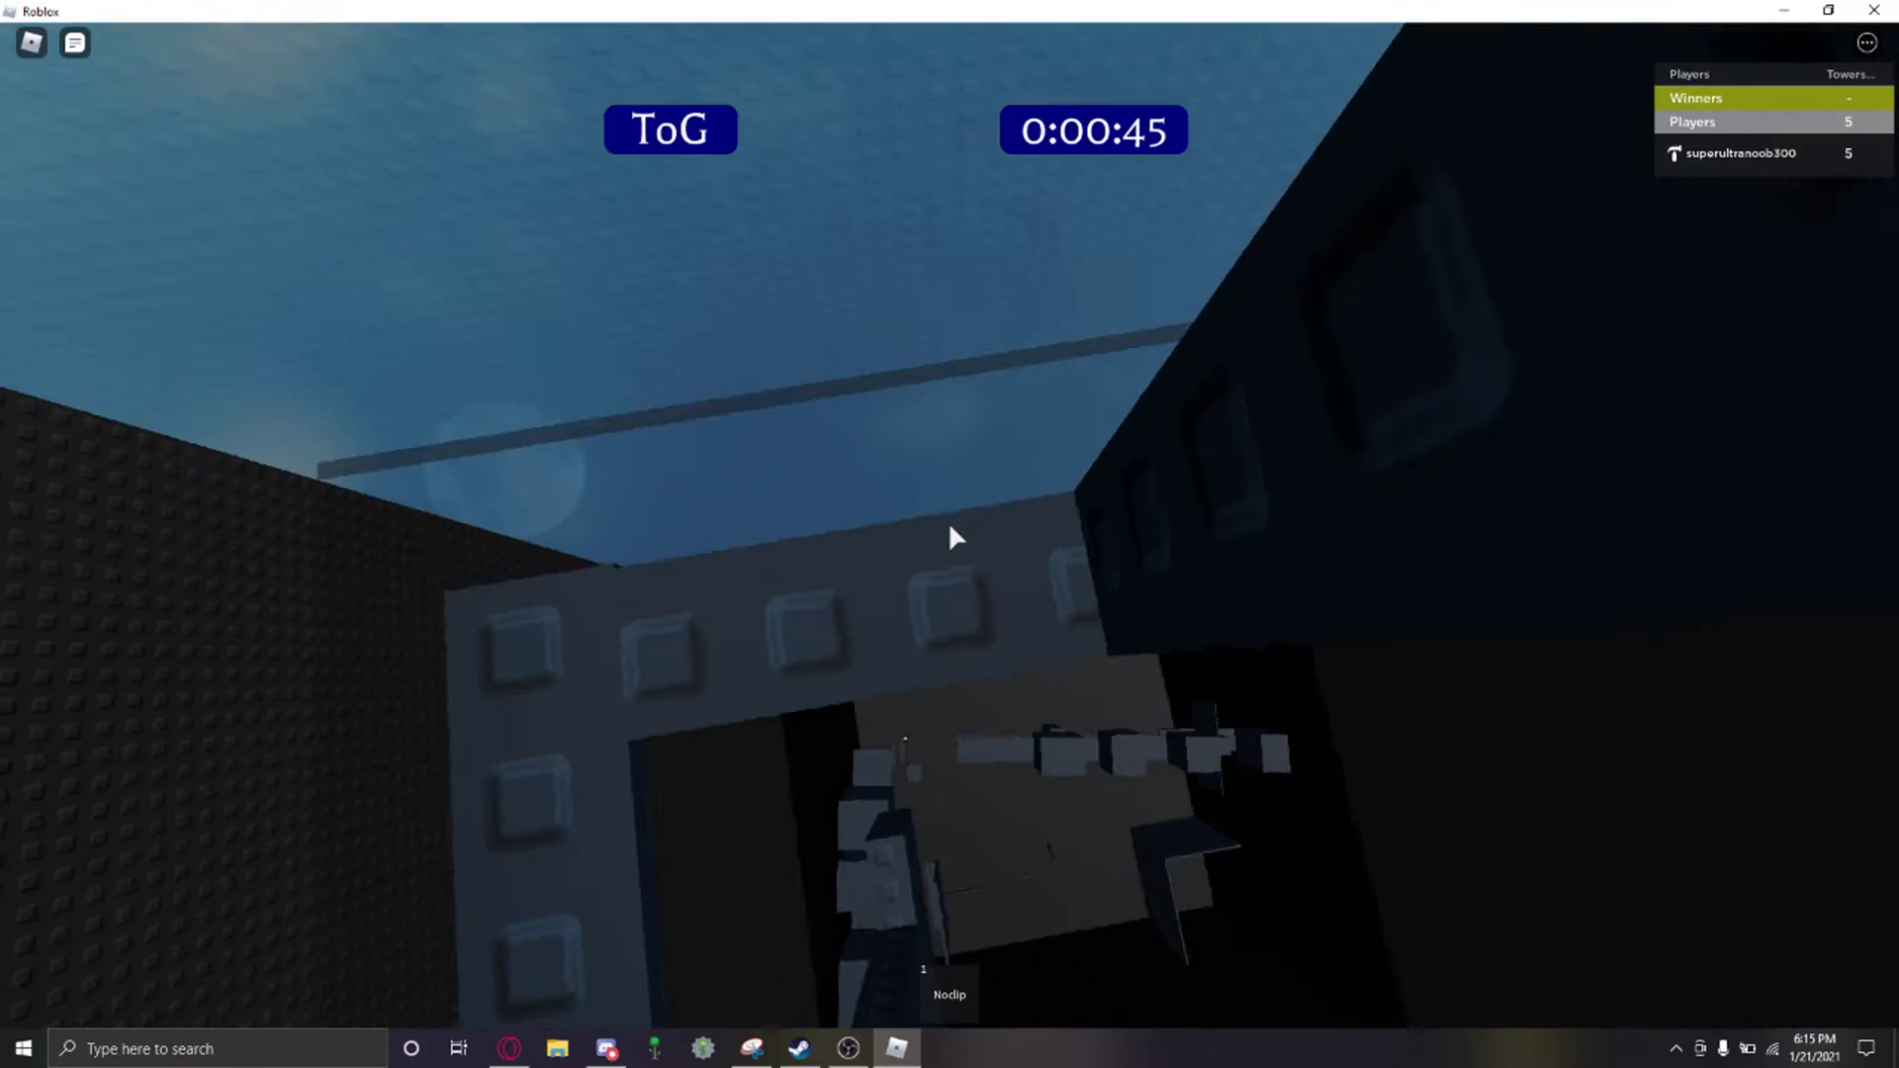
key("w")
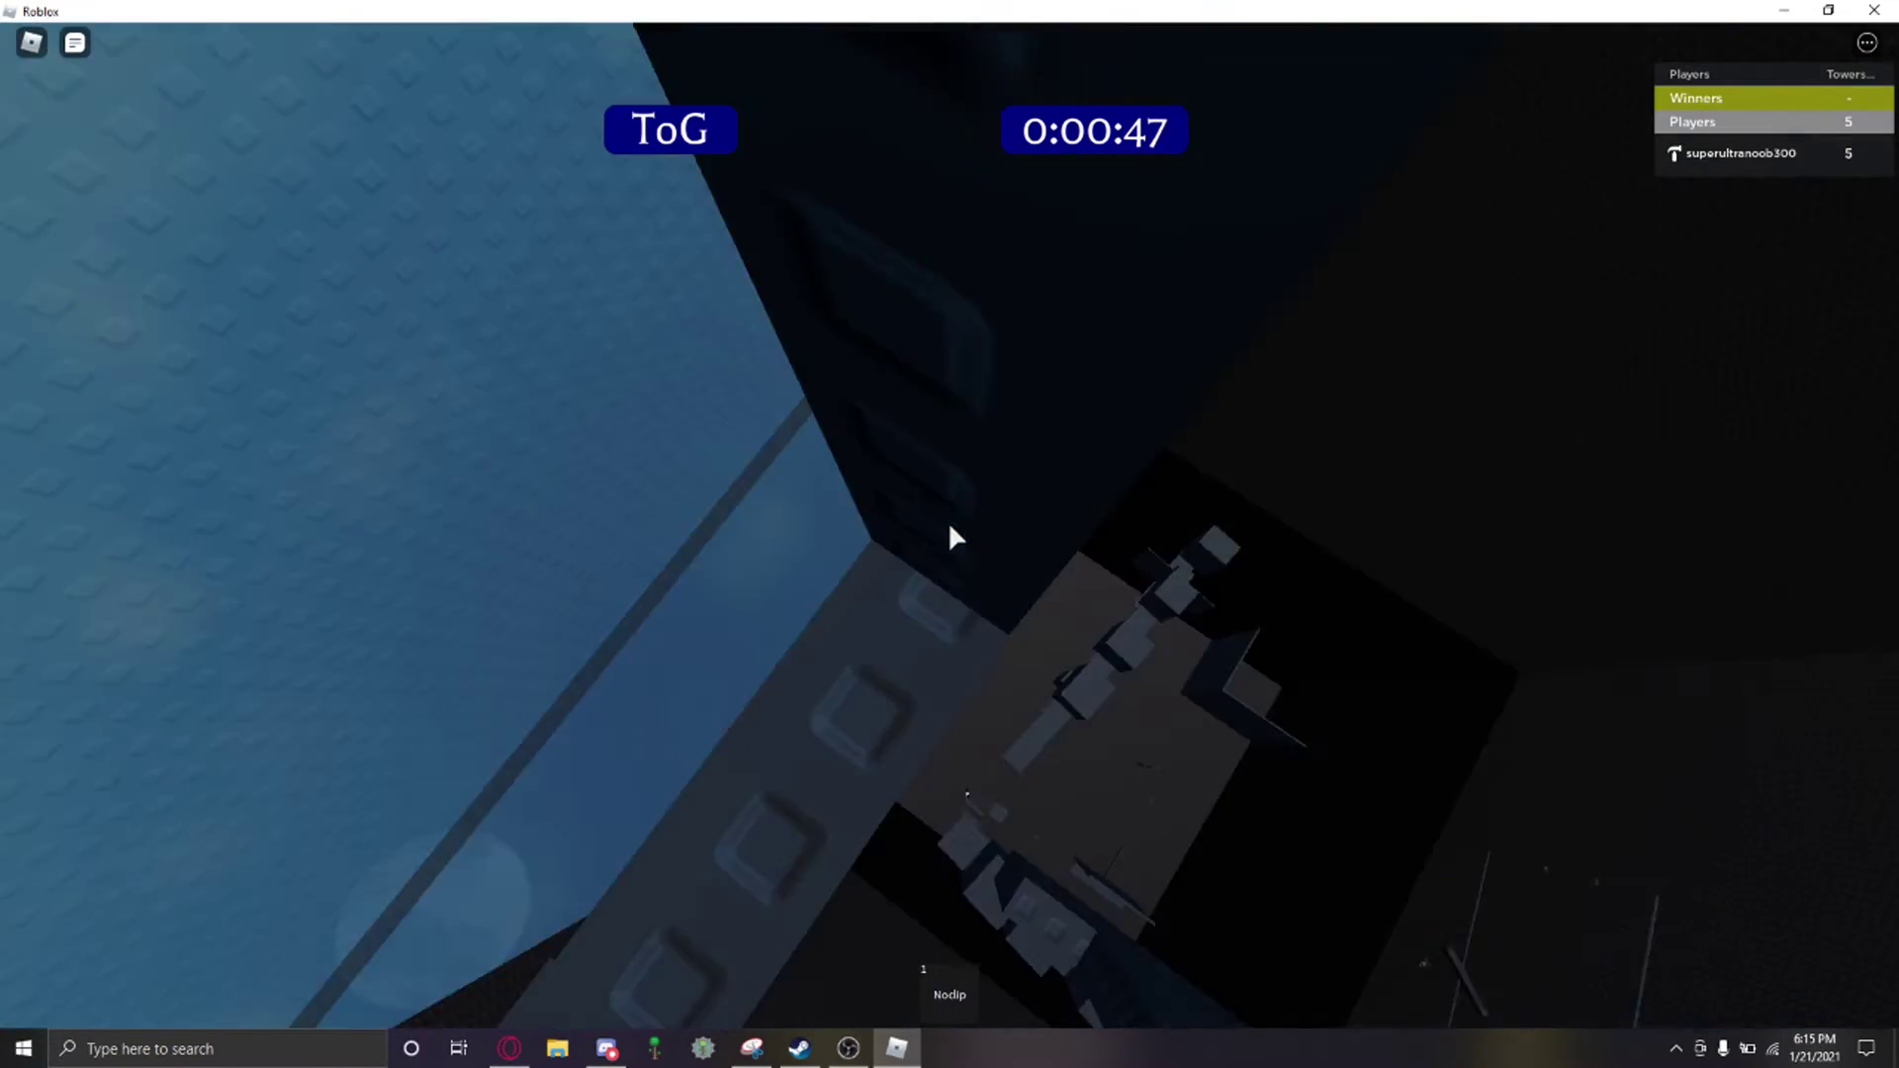
key("1")
key("w")
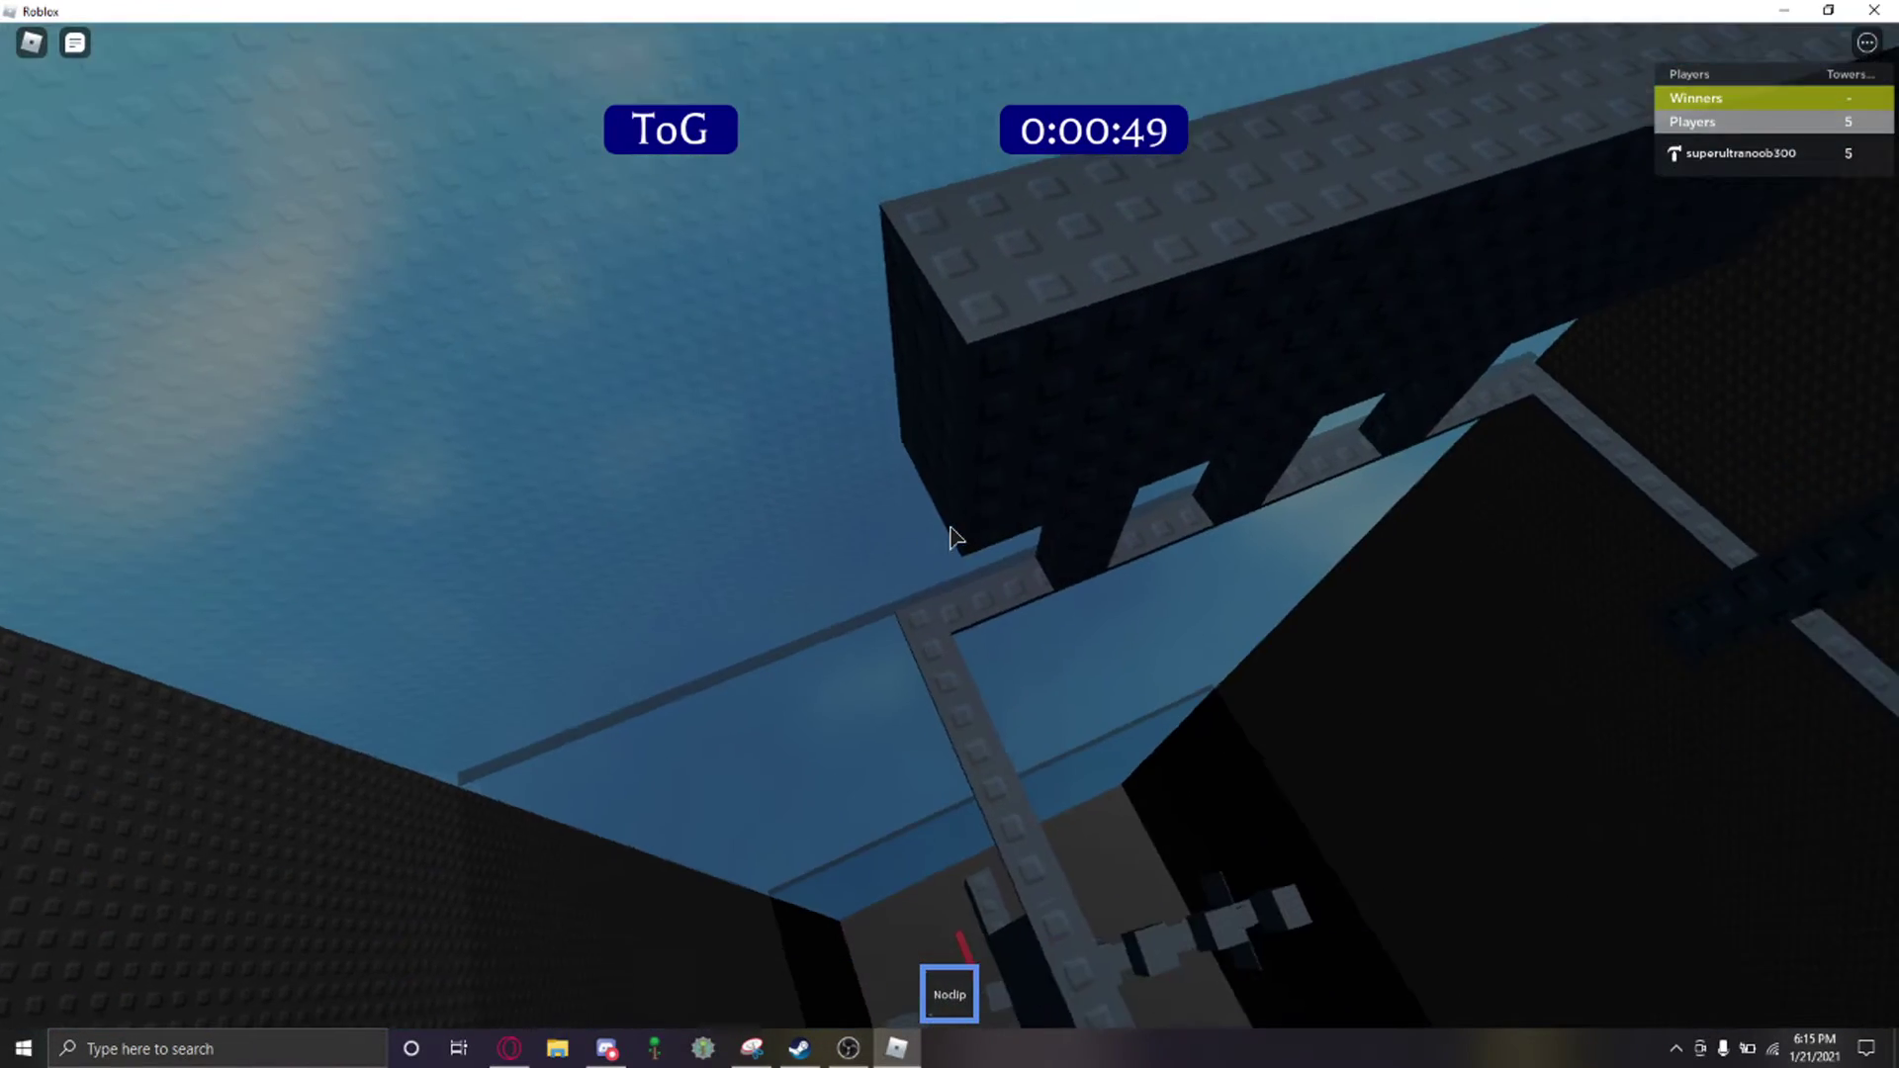
Step: Toggle noclip off and on while flying around and down into the shaft above the pale blue floor
key("w")
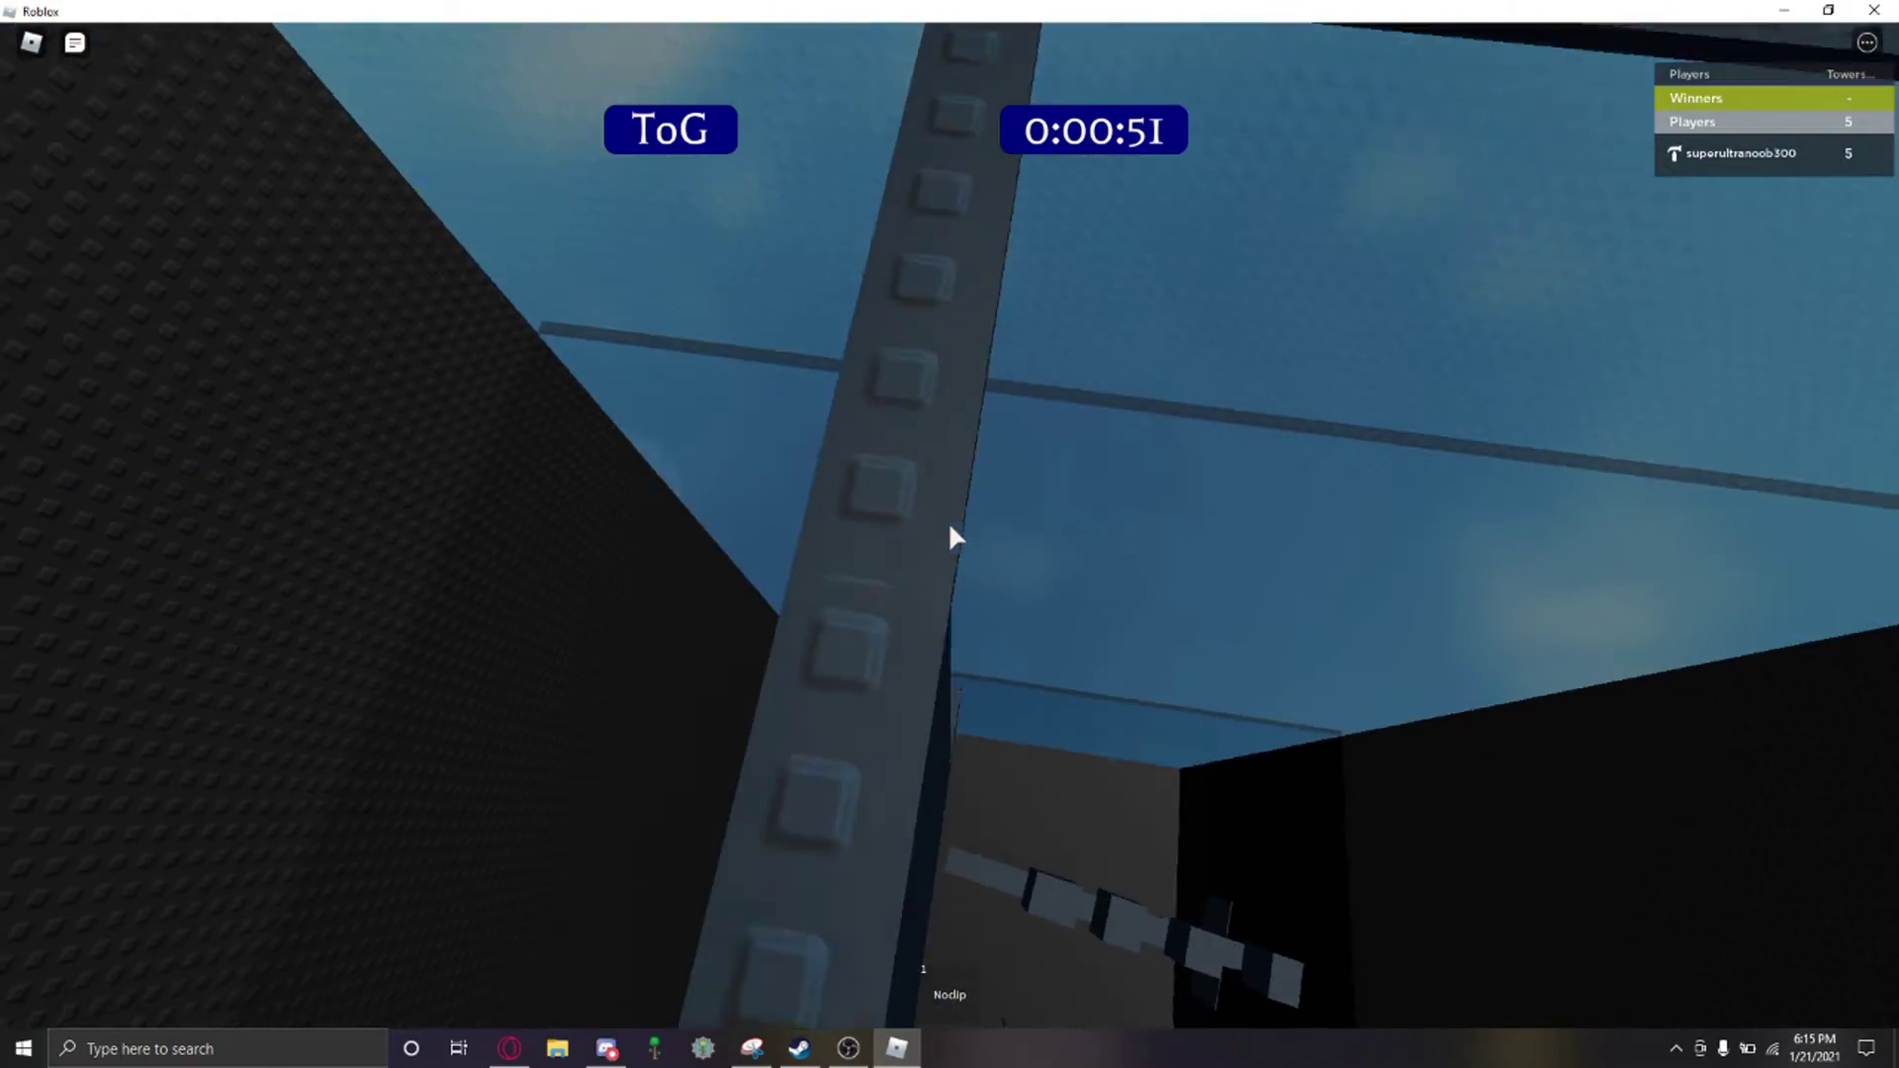
key("1")
key("w")
key("w")
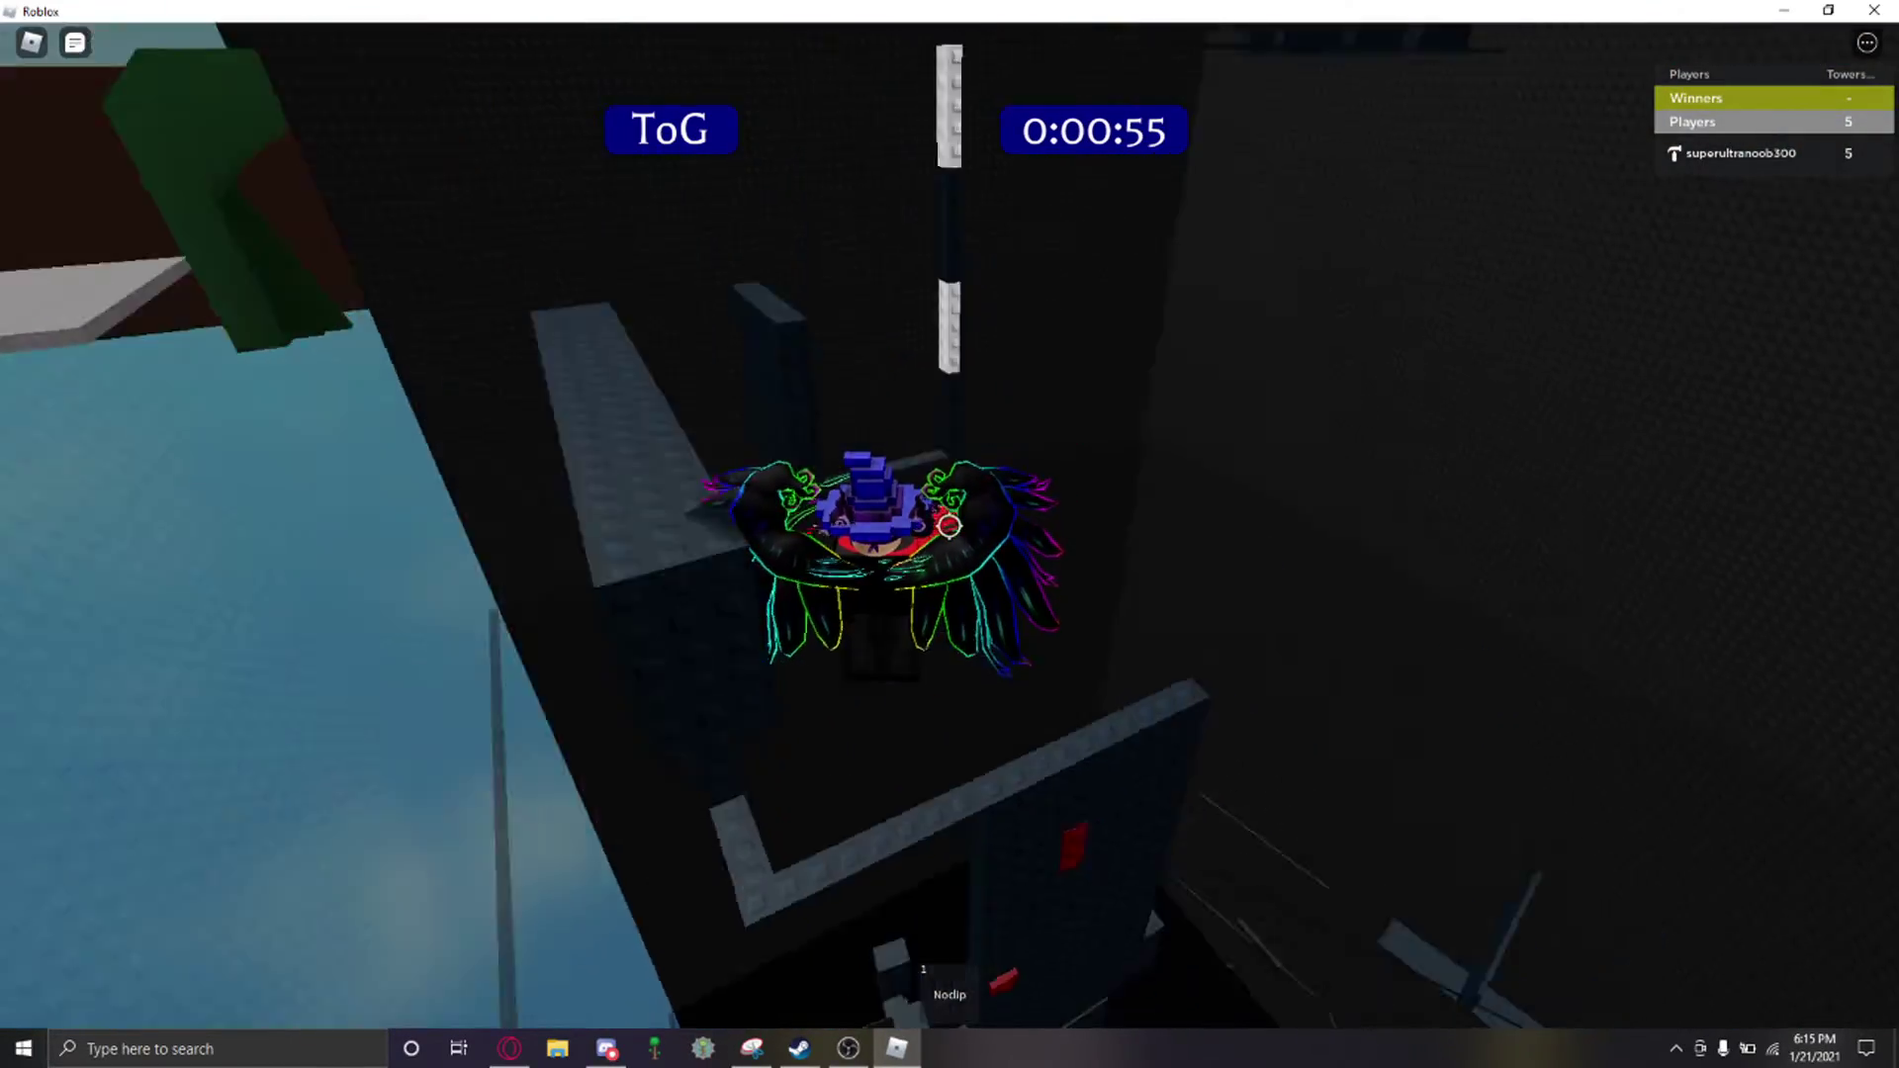
key("w")
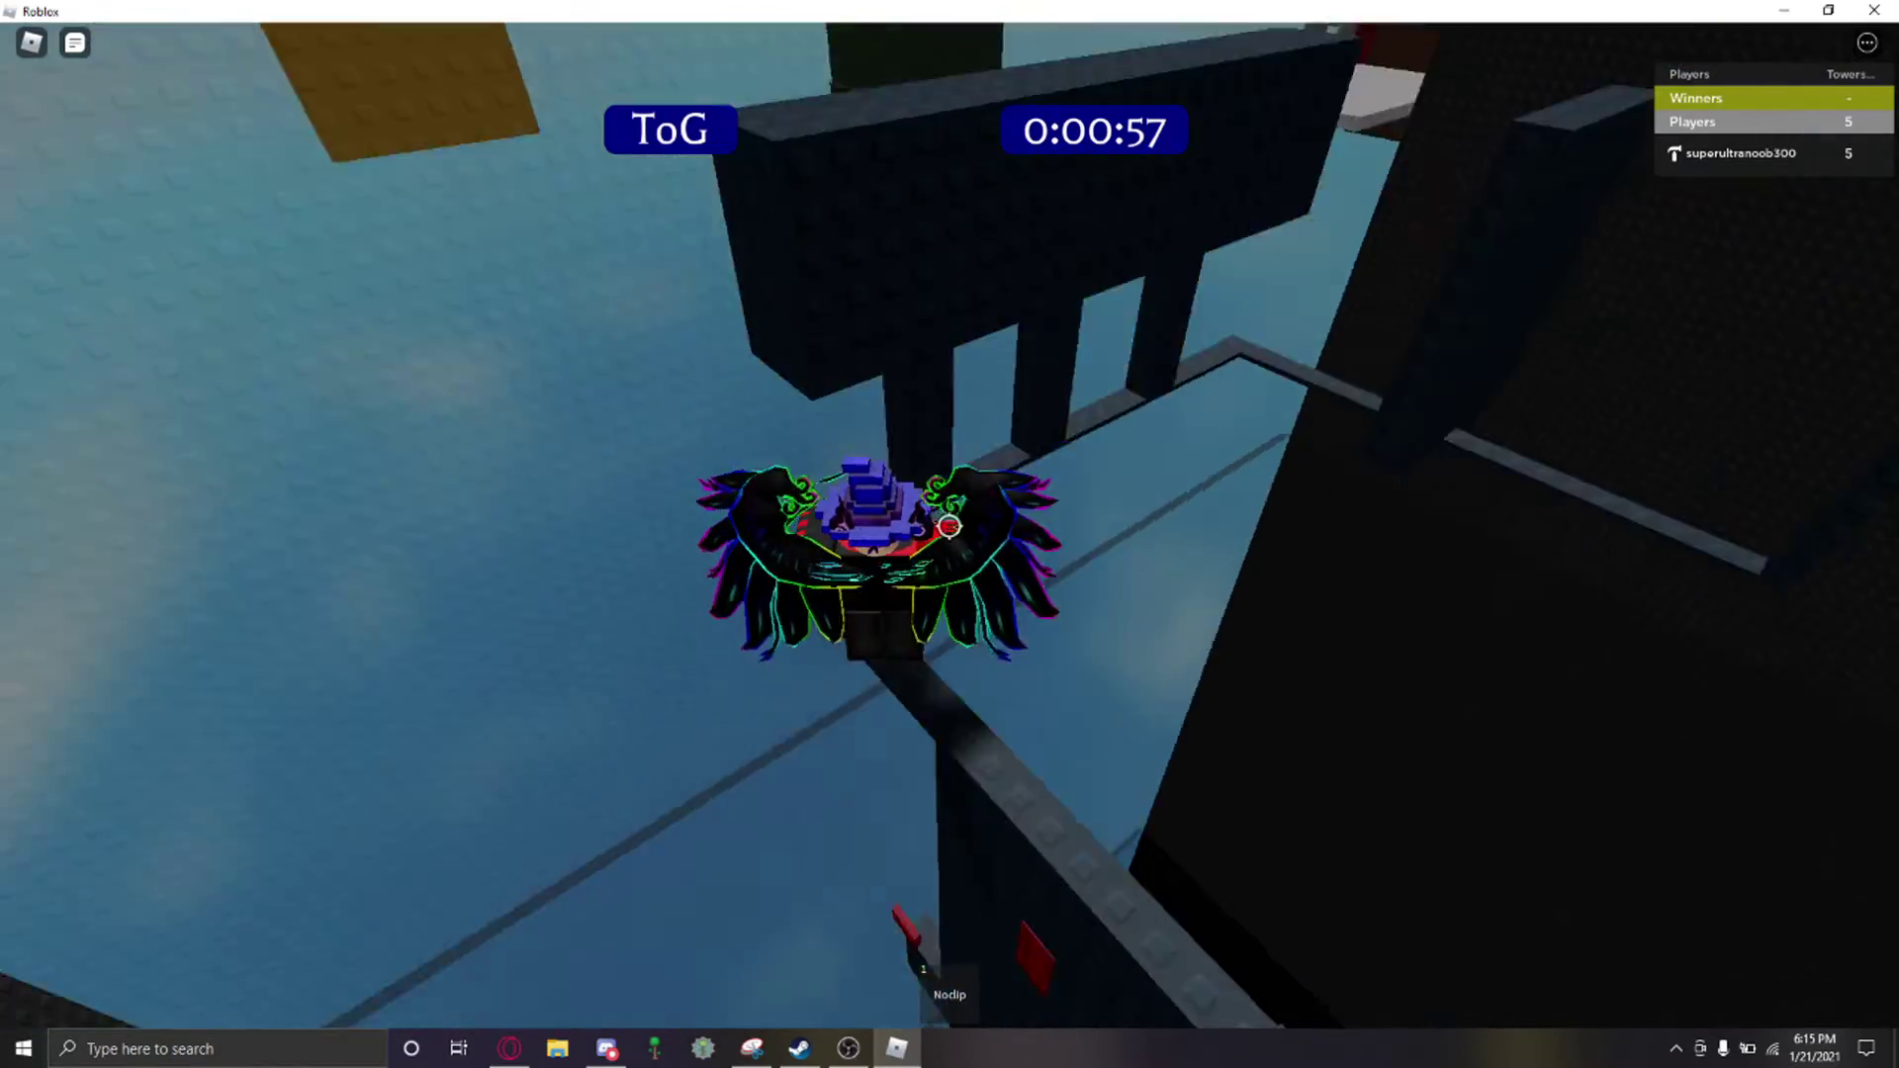
key("1")
key("w")
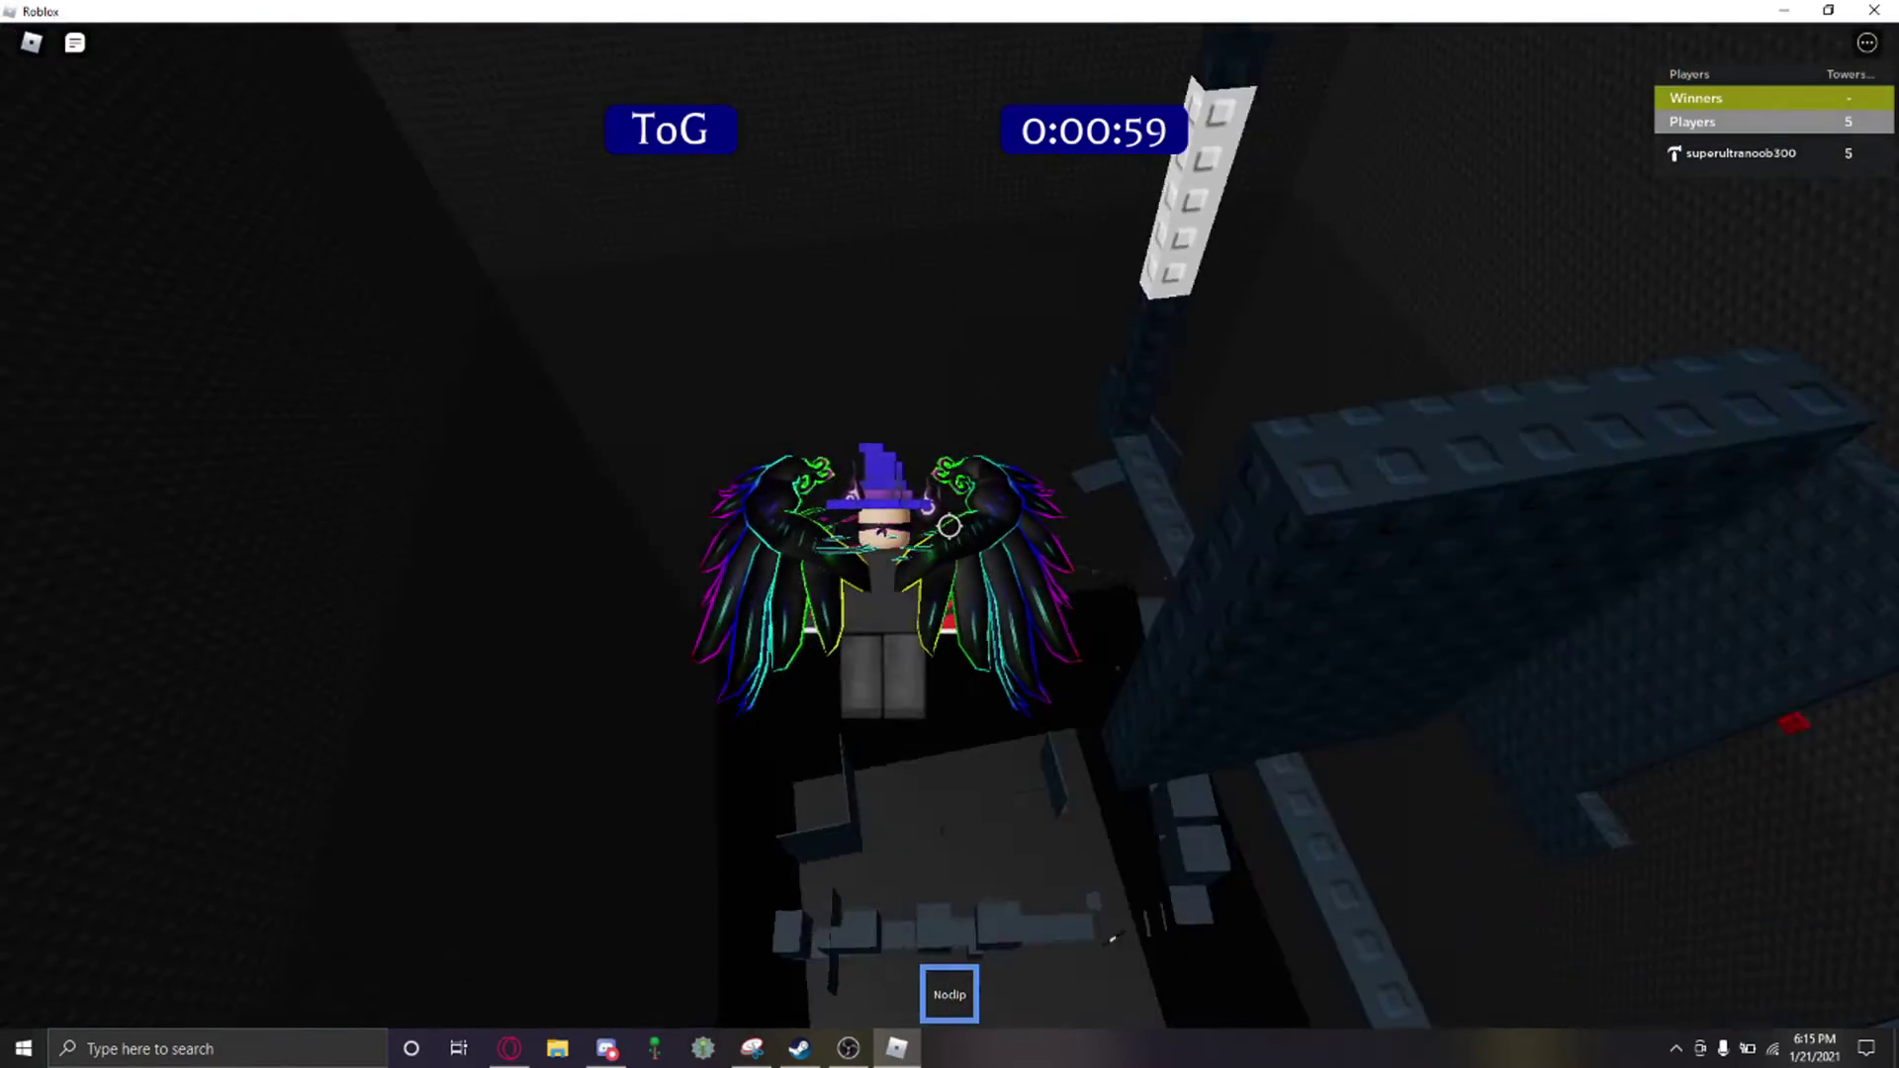
key("w")
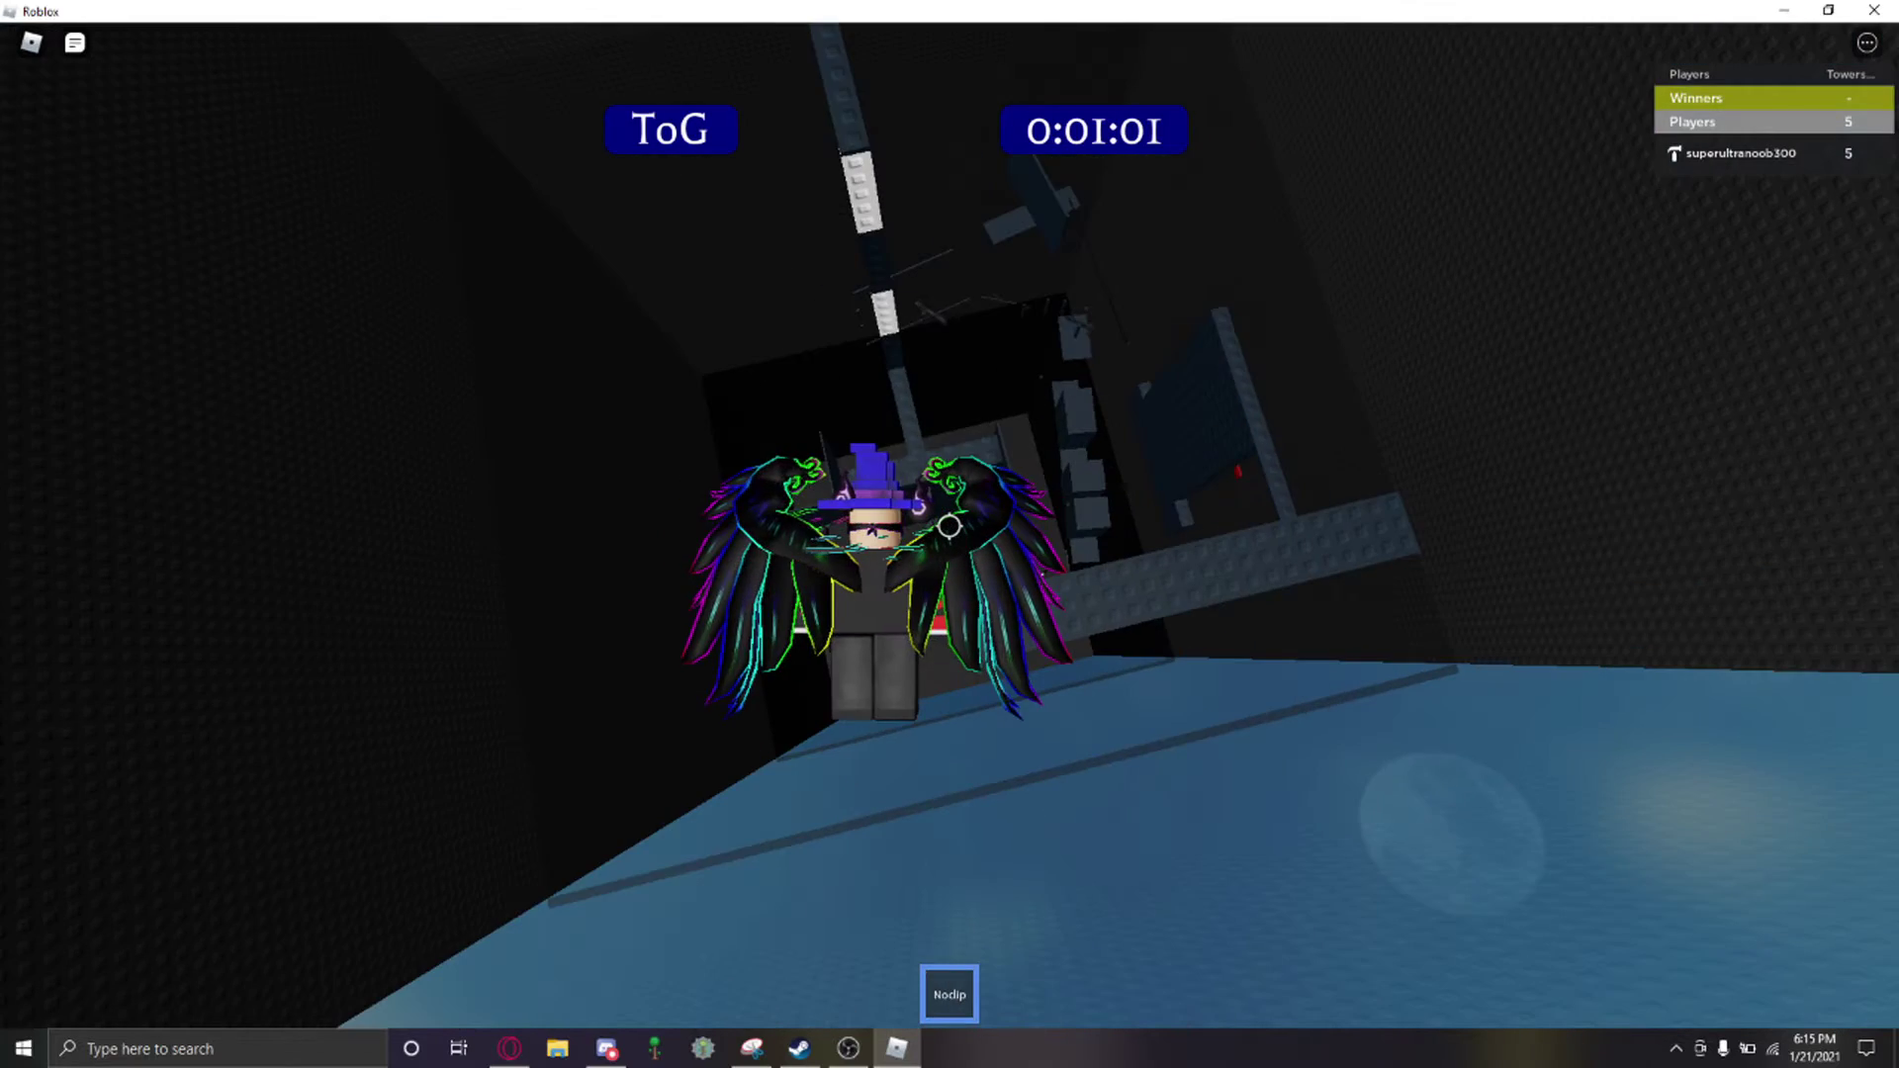
key("1")
key("w")
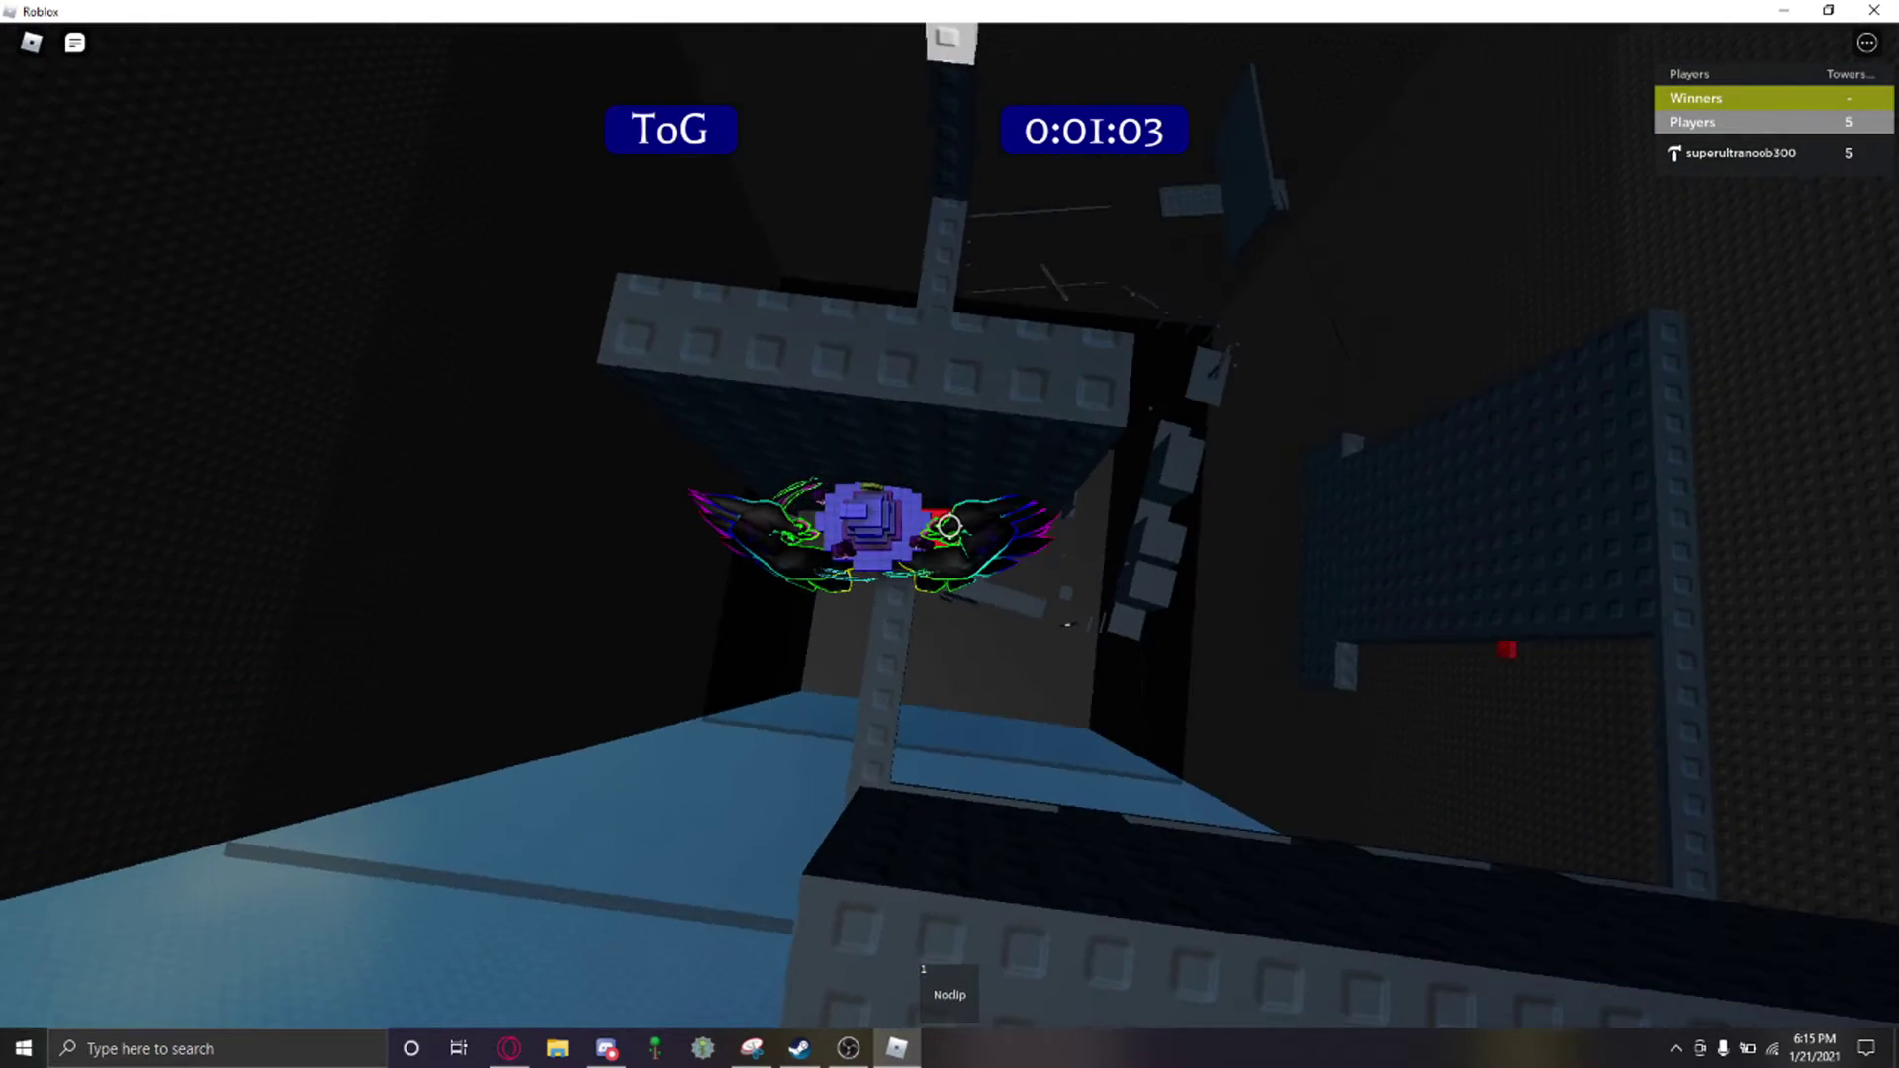
key("w")
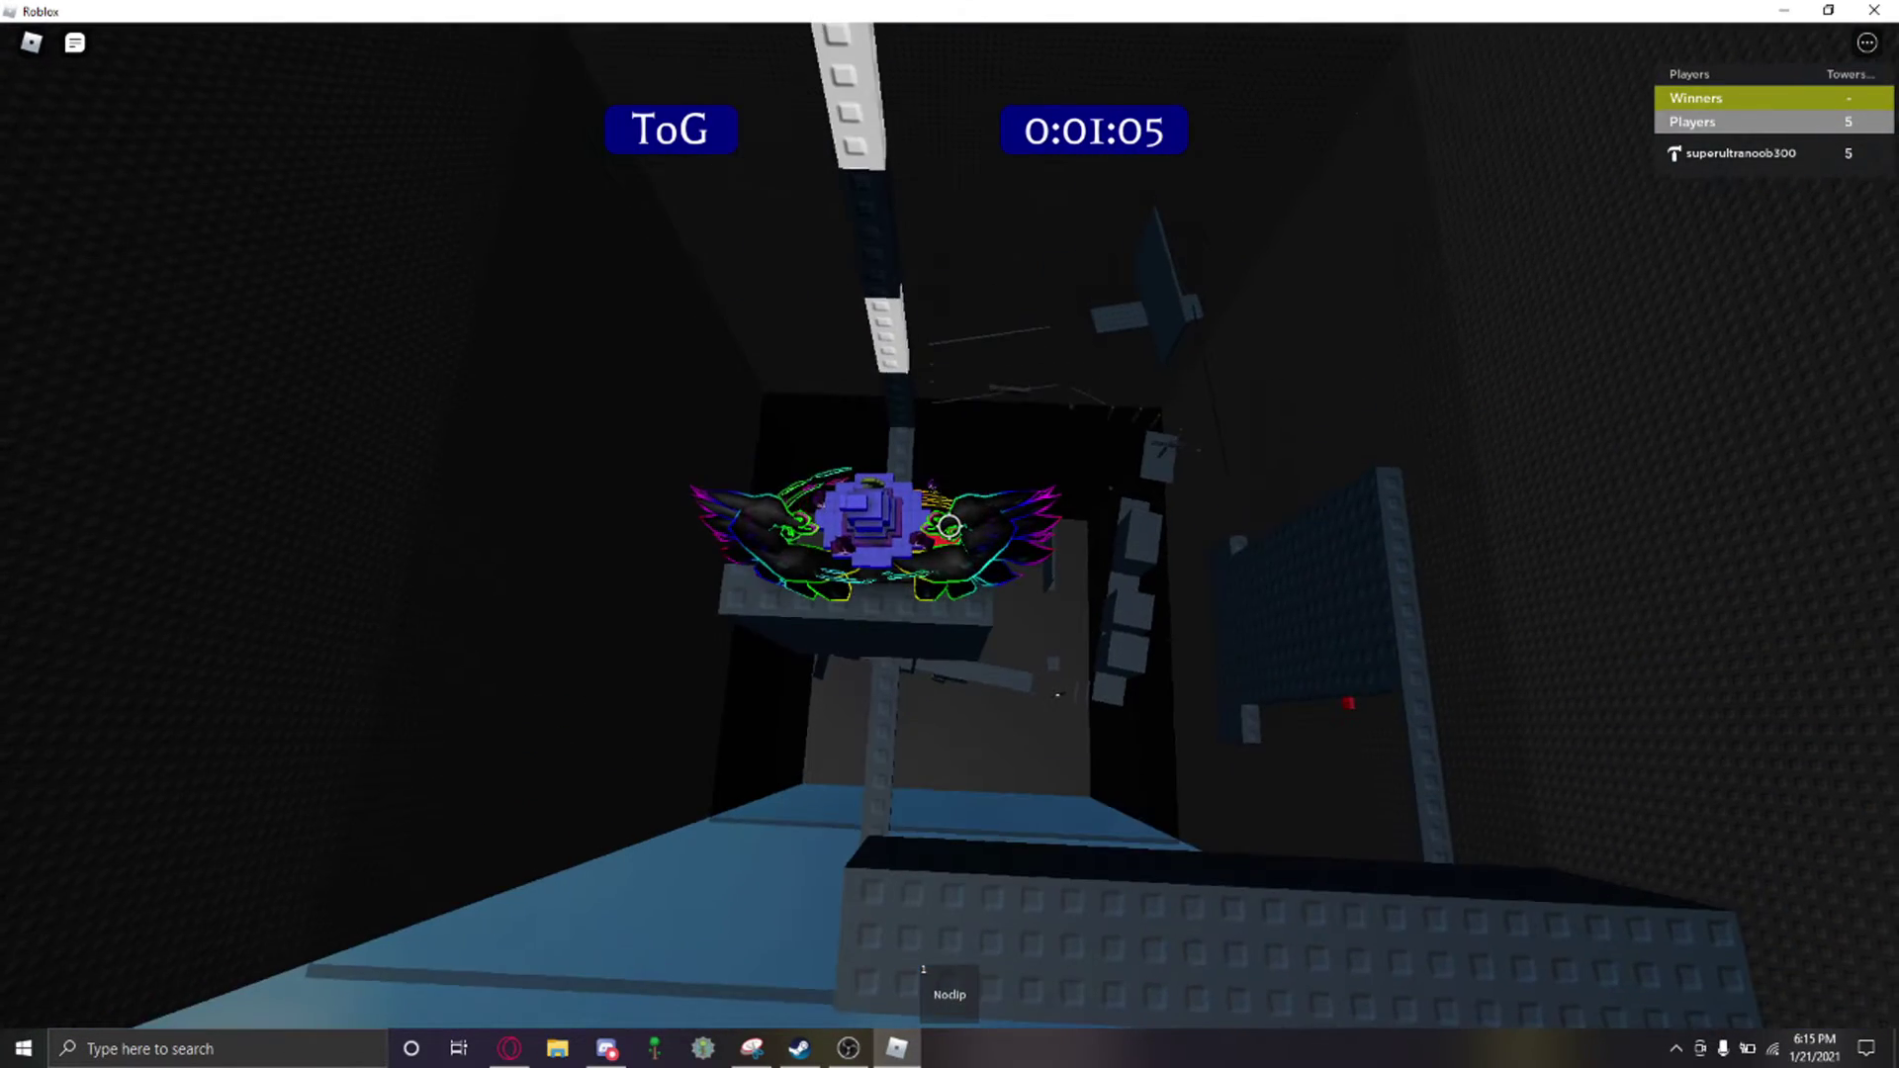
key("w")
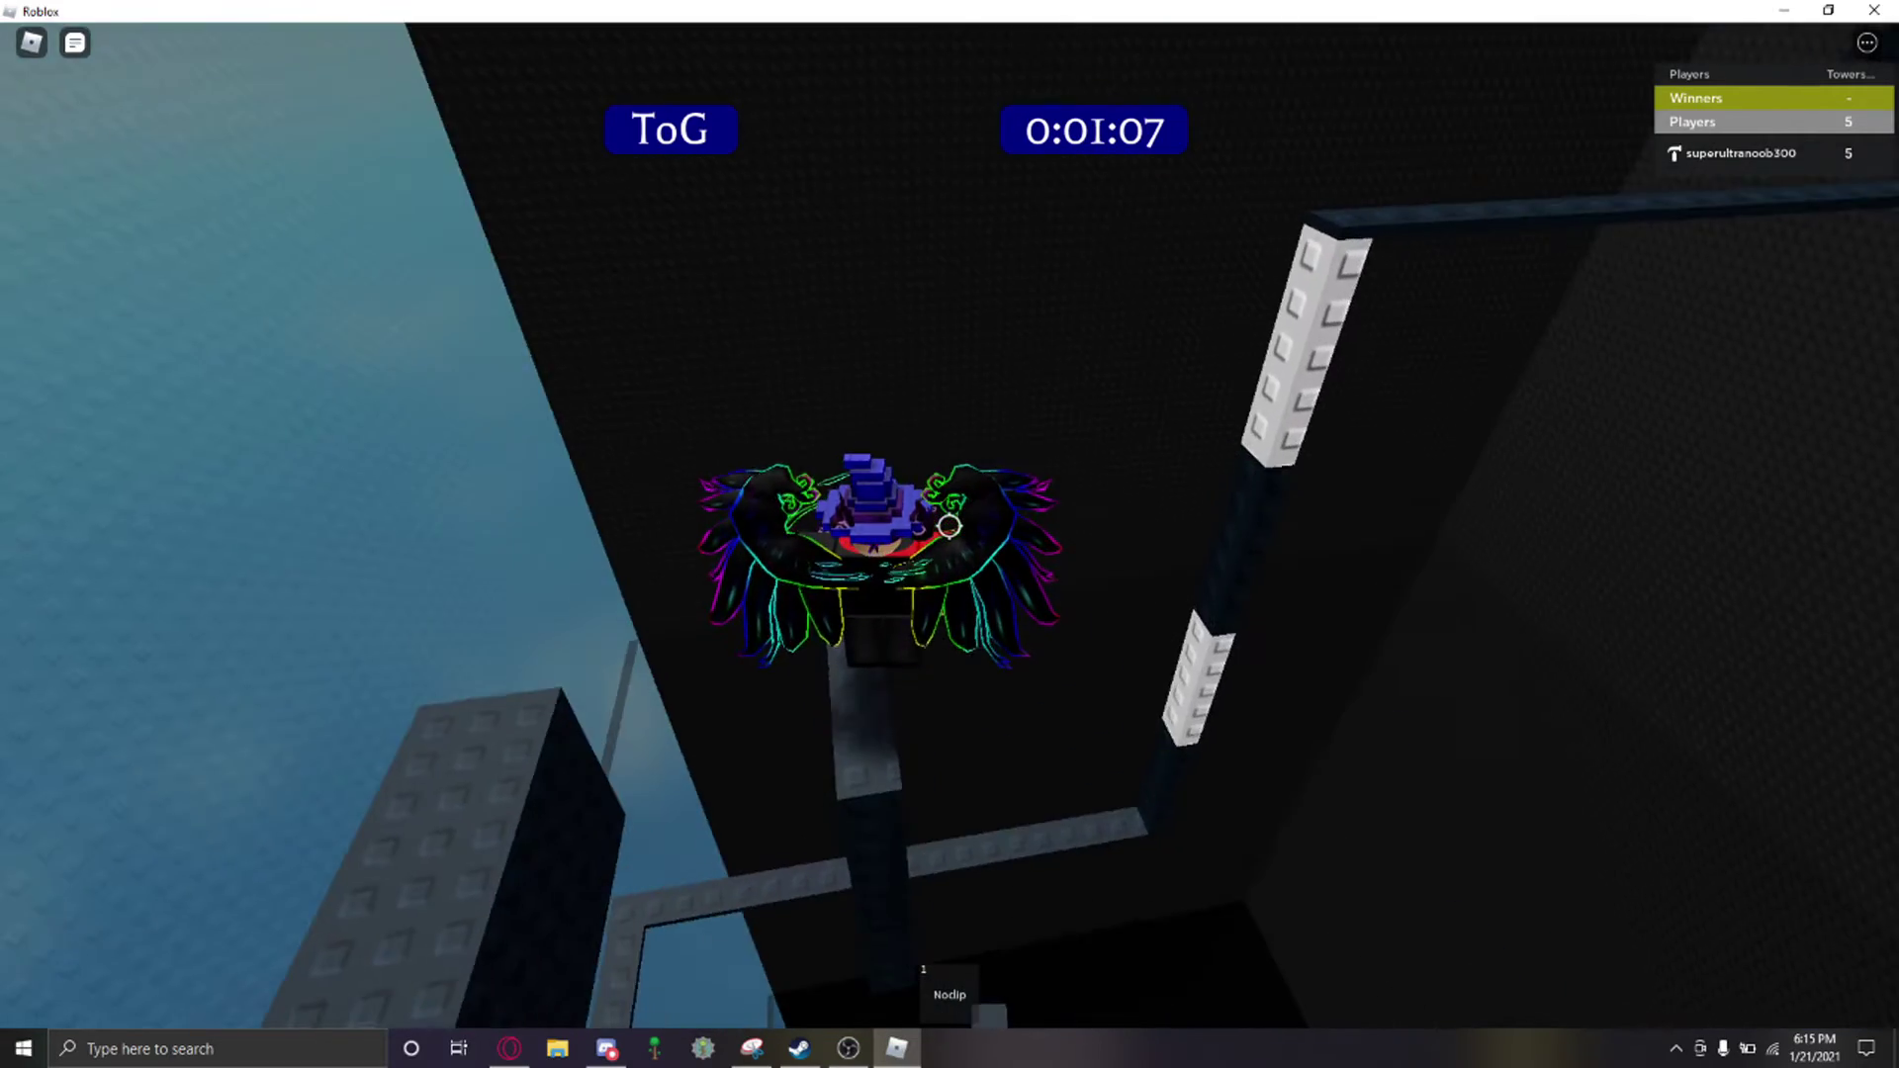
key("w")
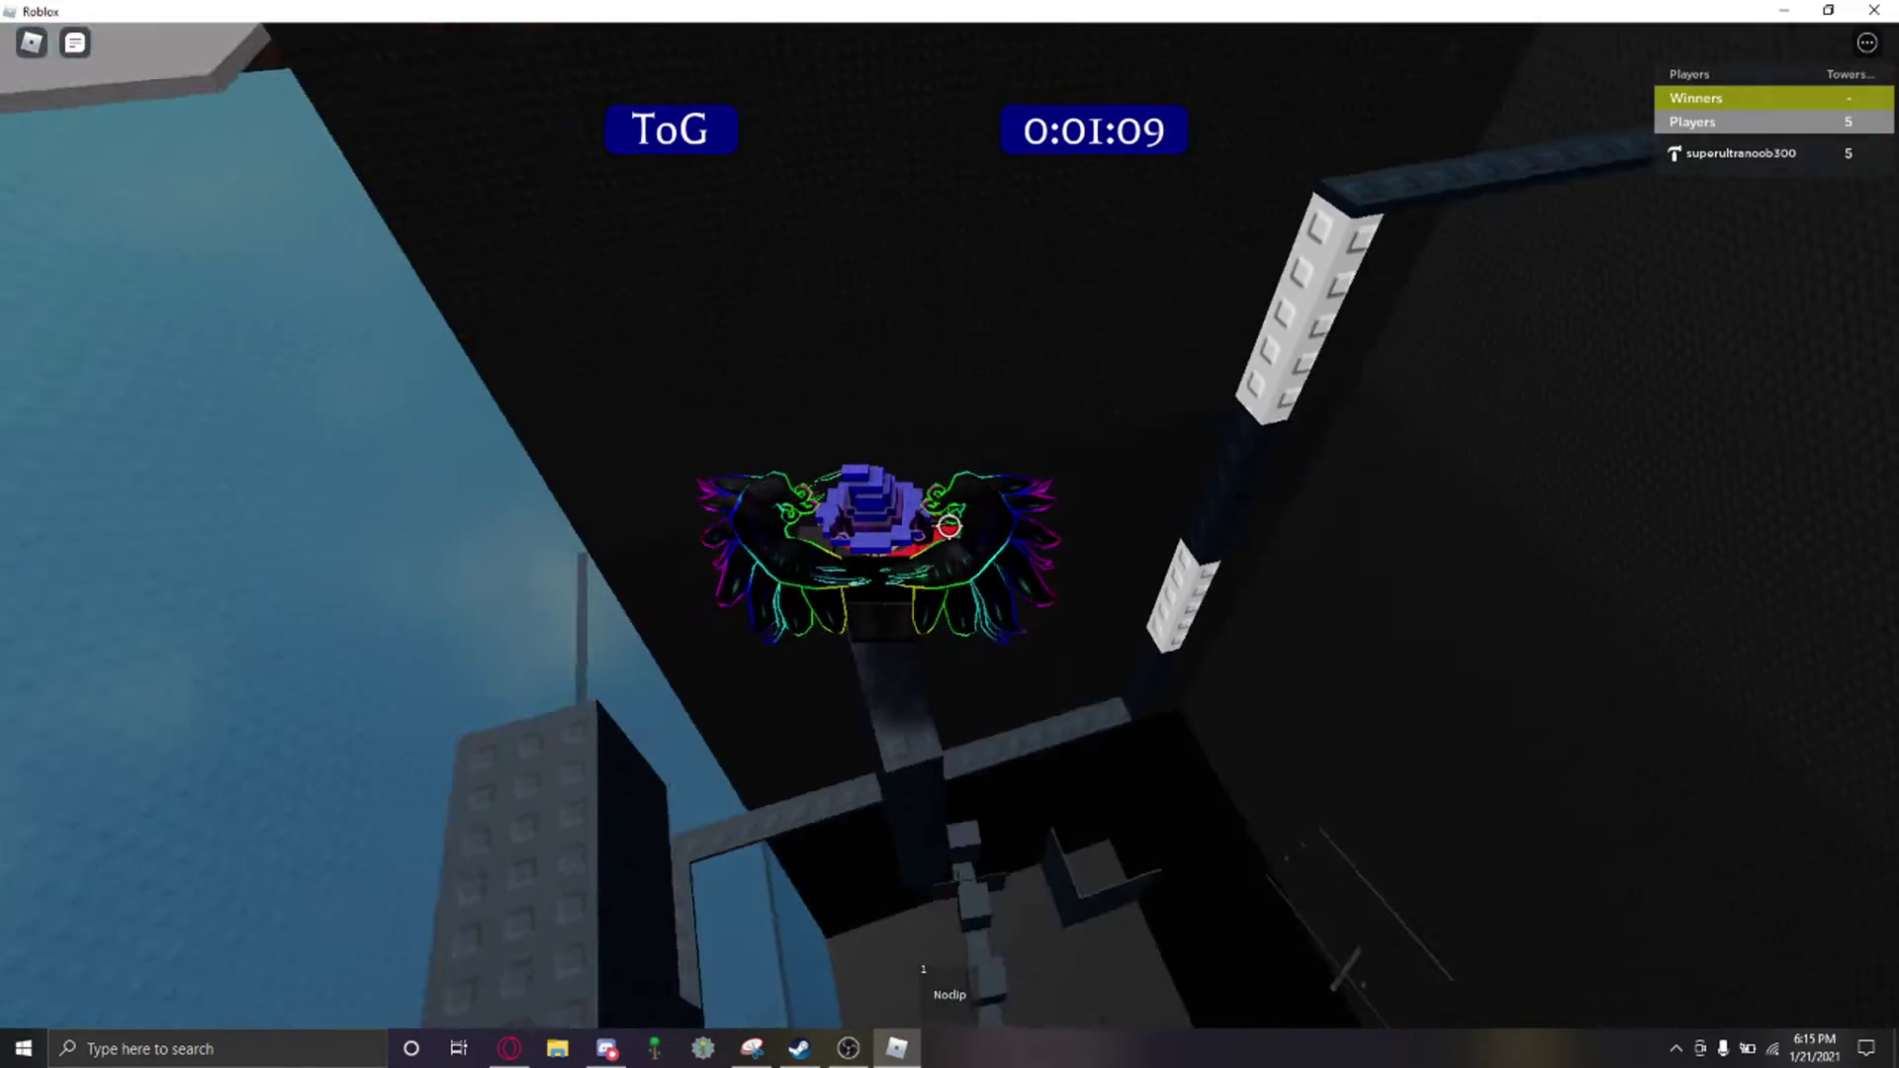
key("w")
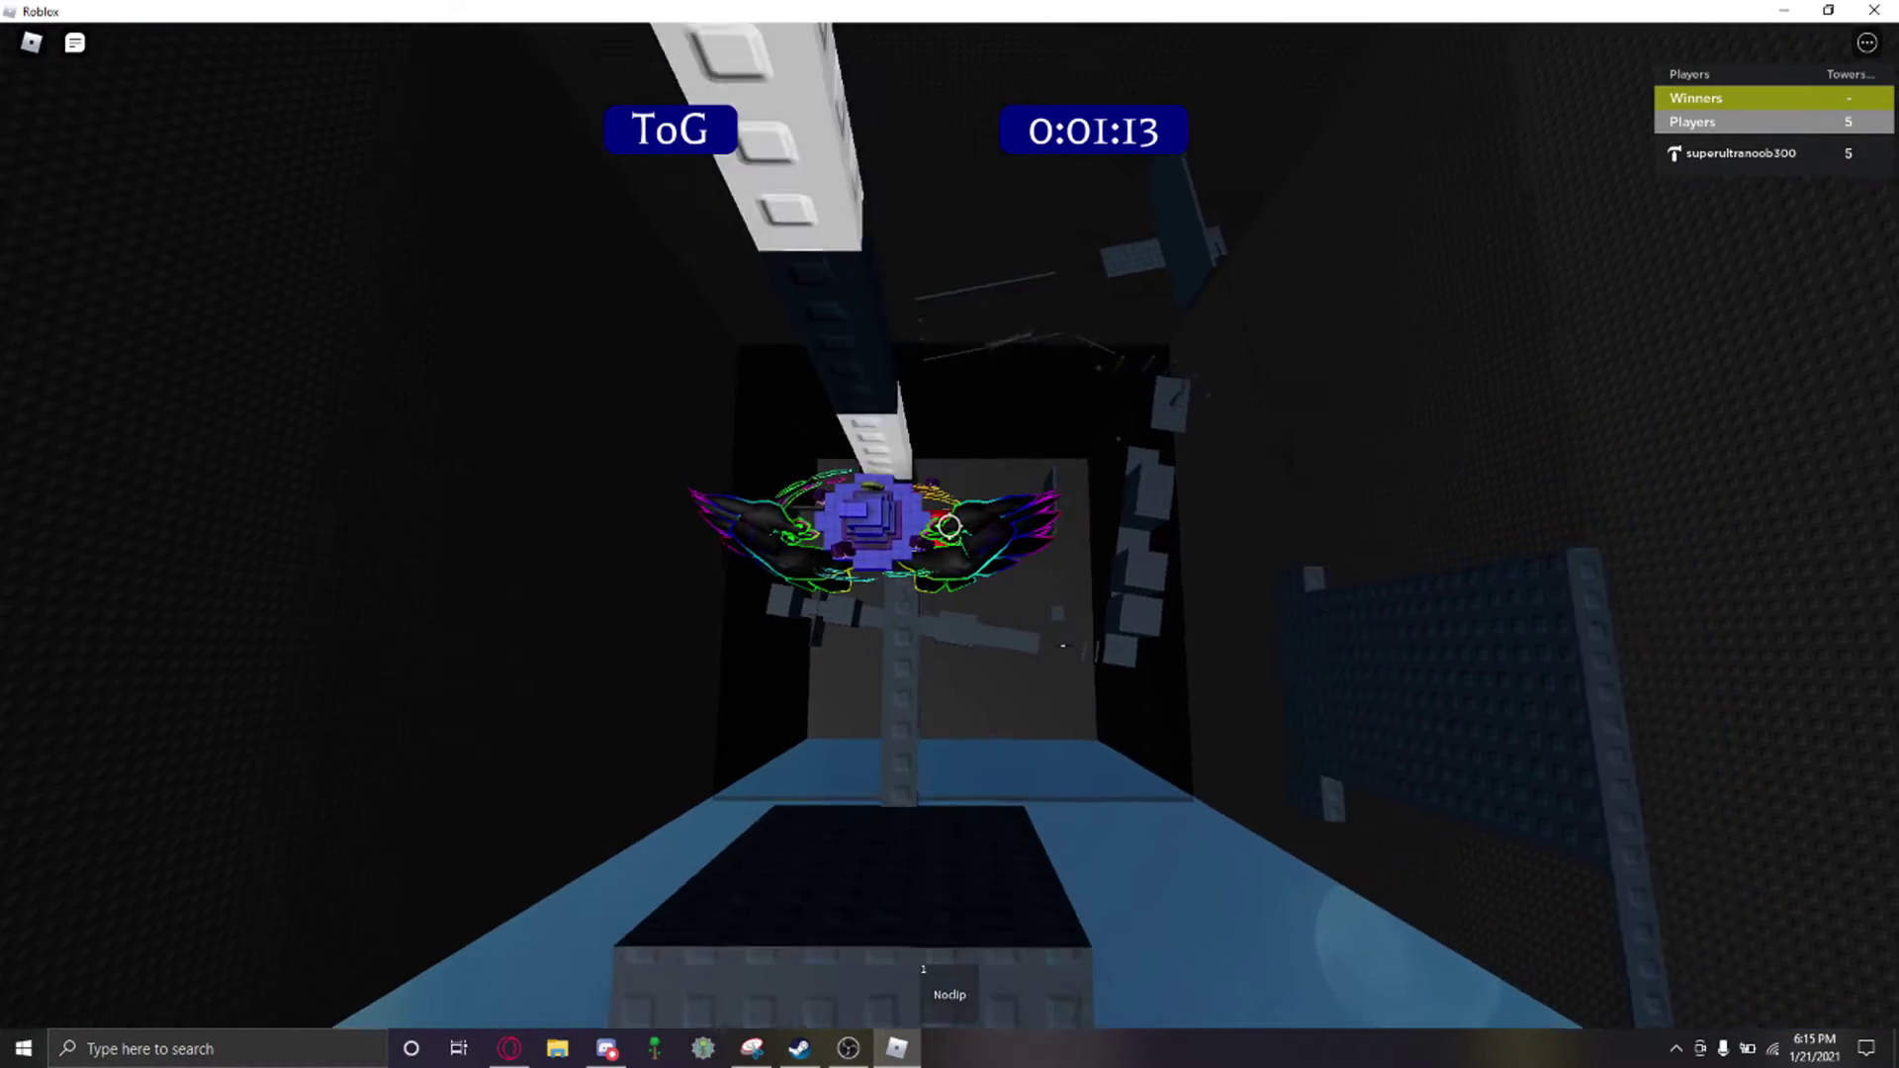
Step: Noclip-fly through the ToG tower interior, orbiting the camera around the character
key("w")
key("w")
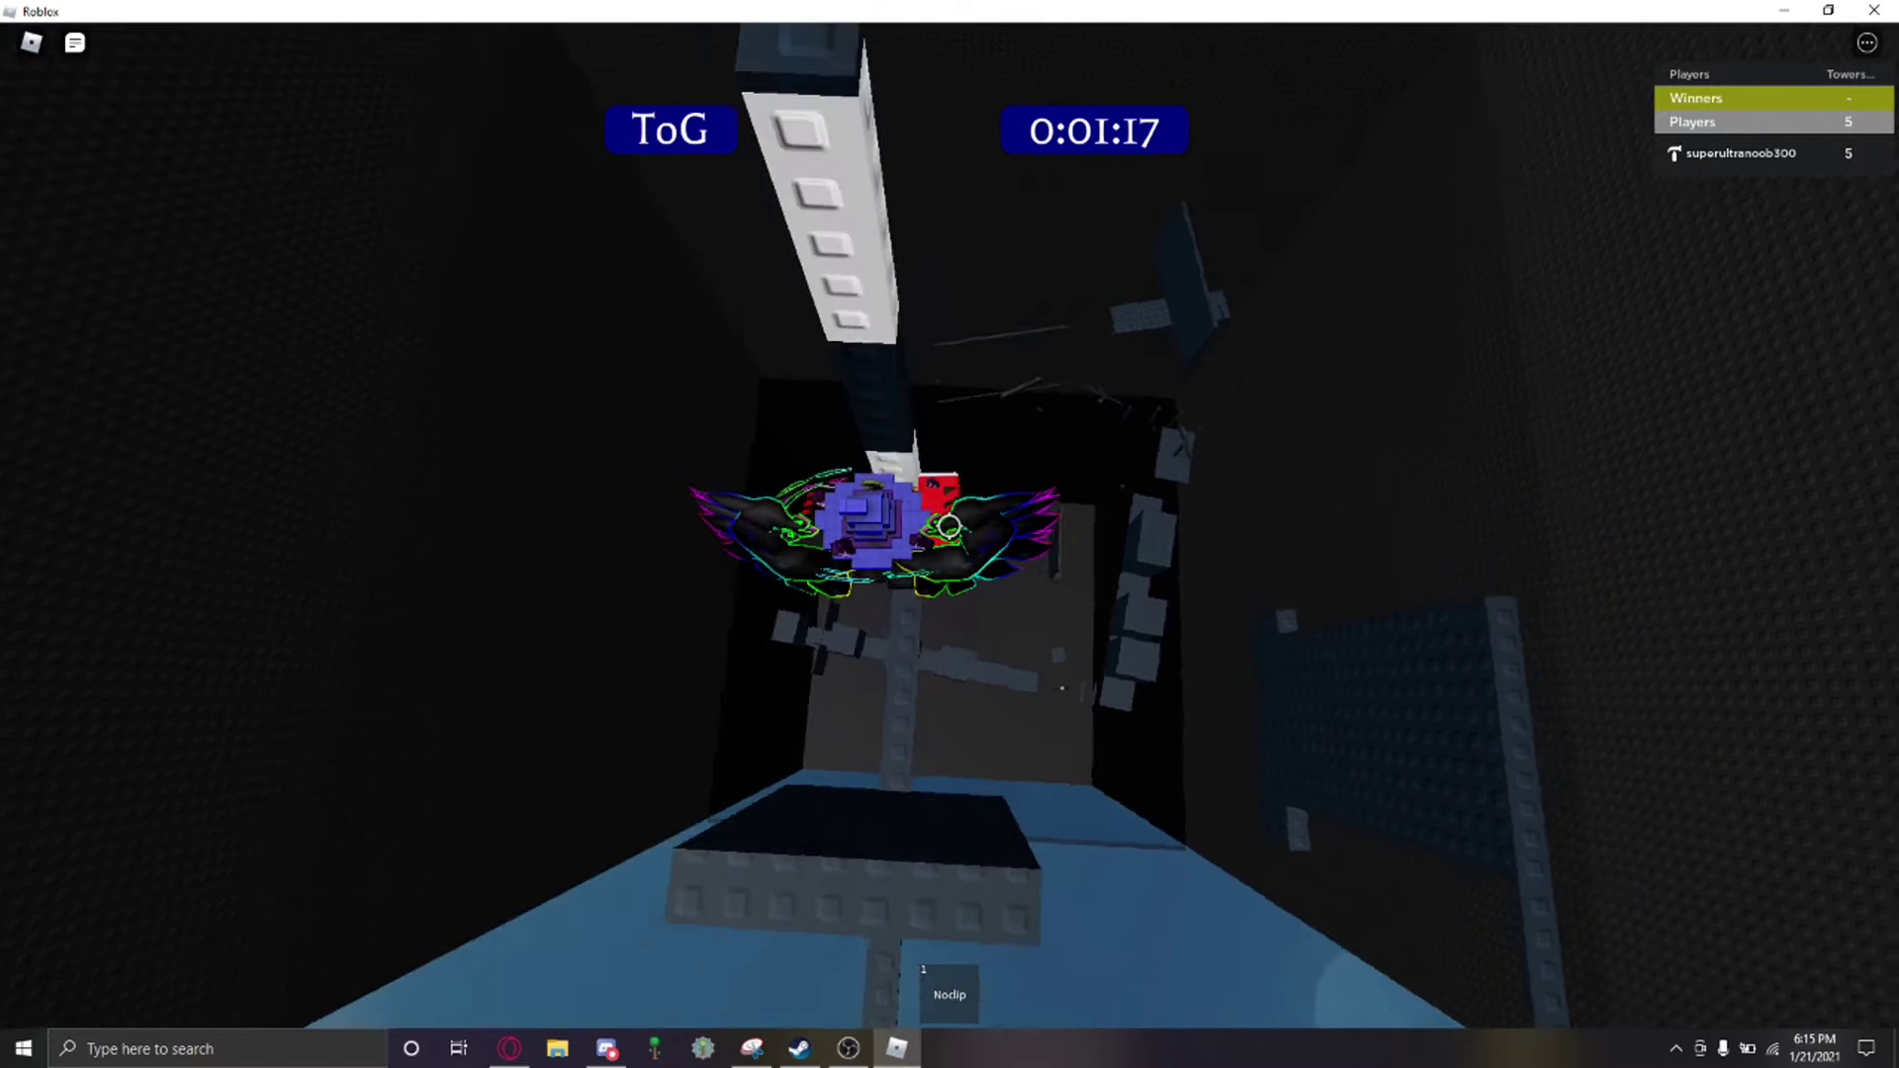
key("w")
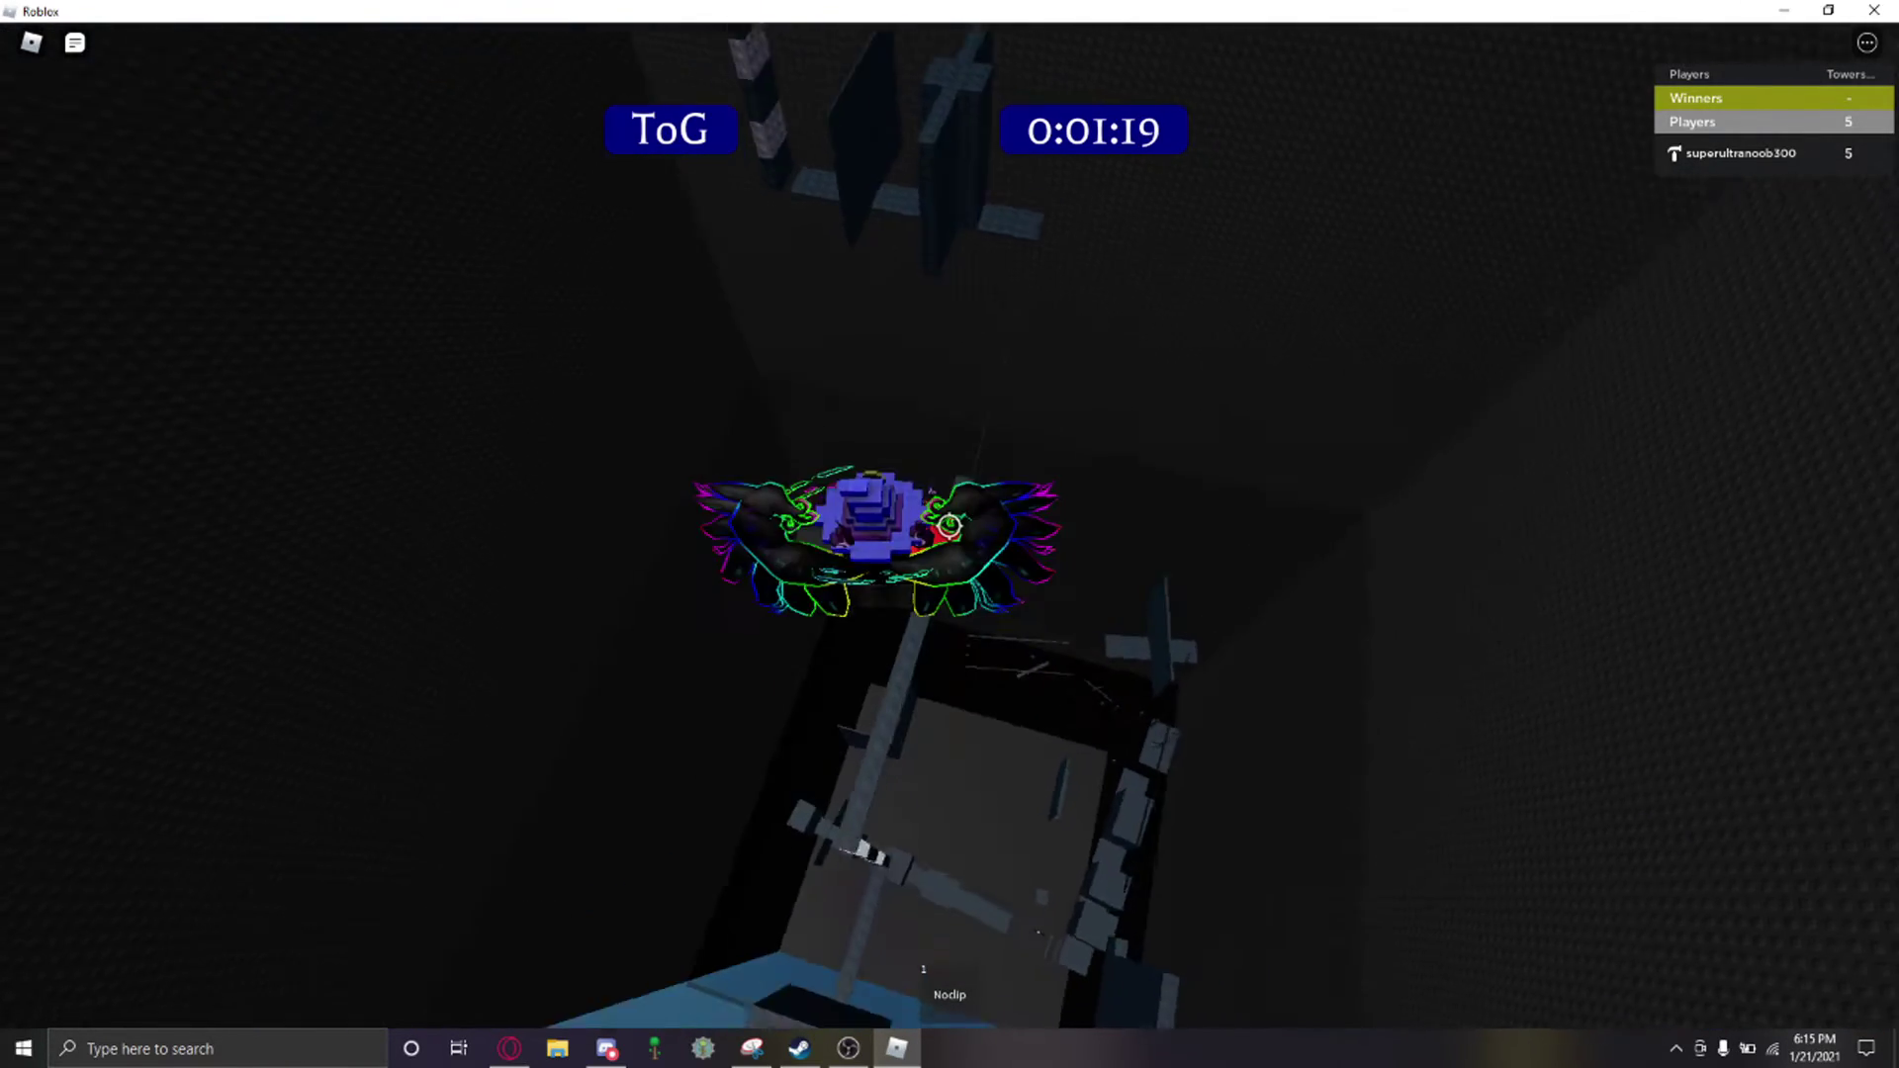
key("w")
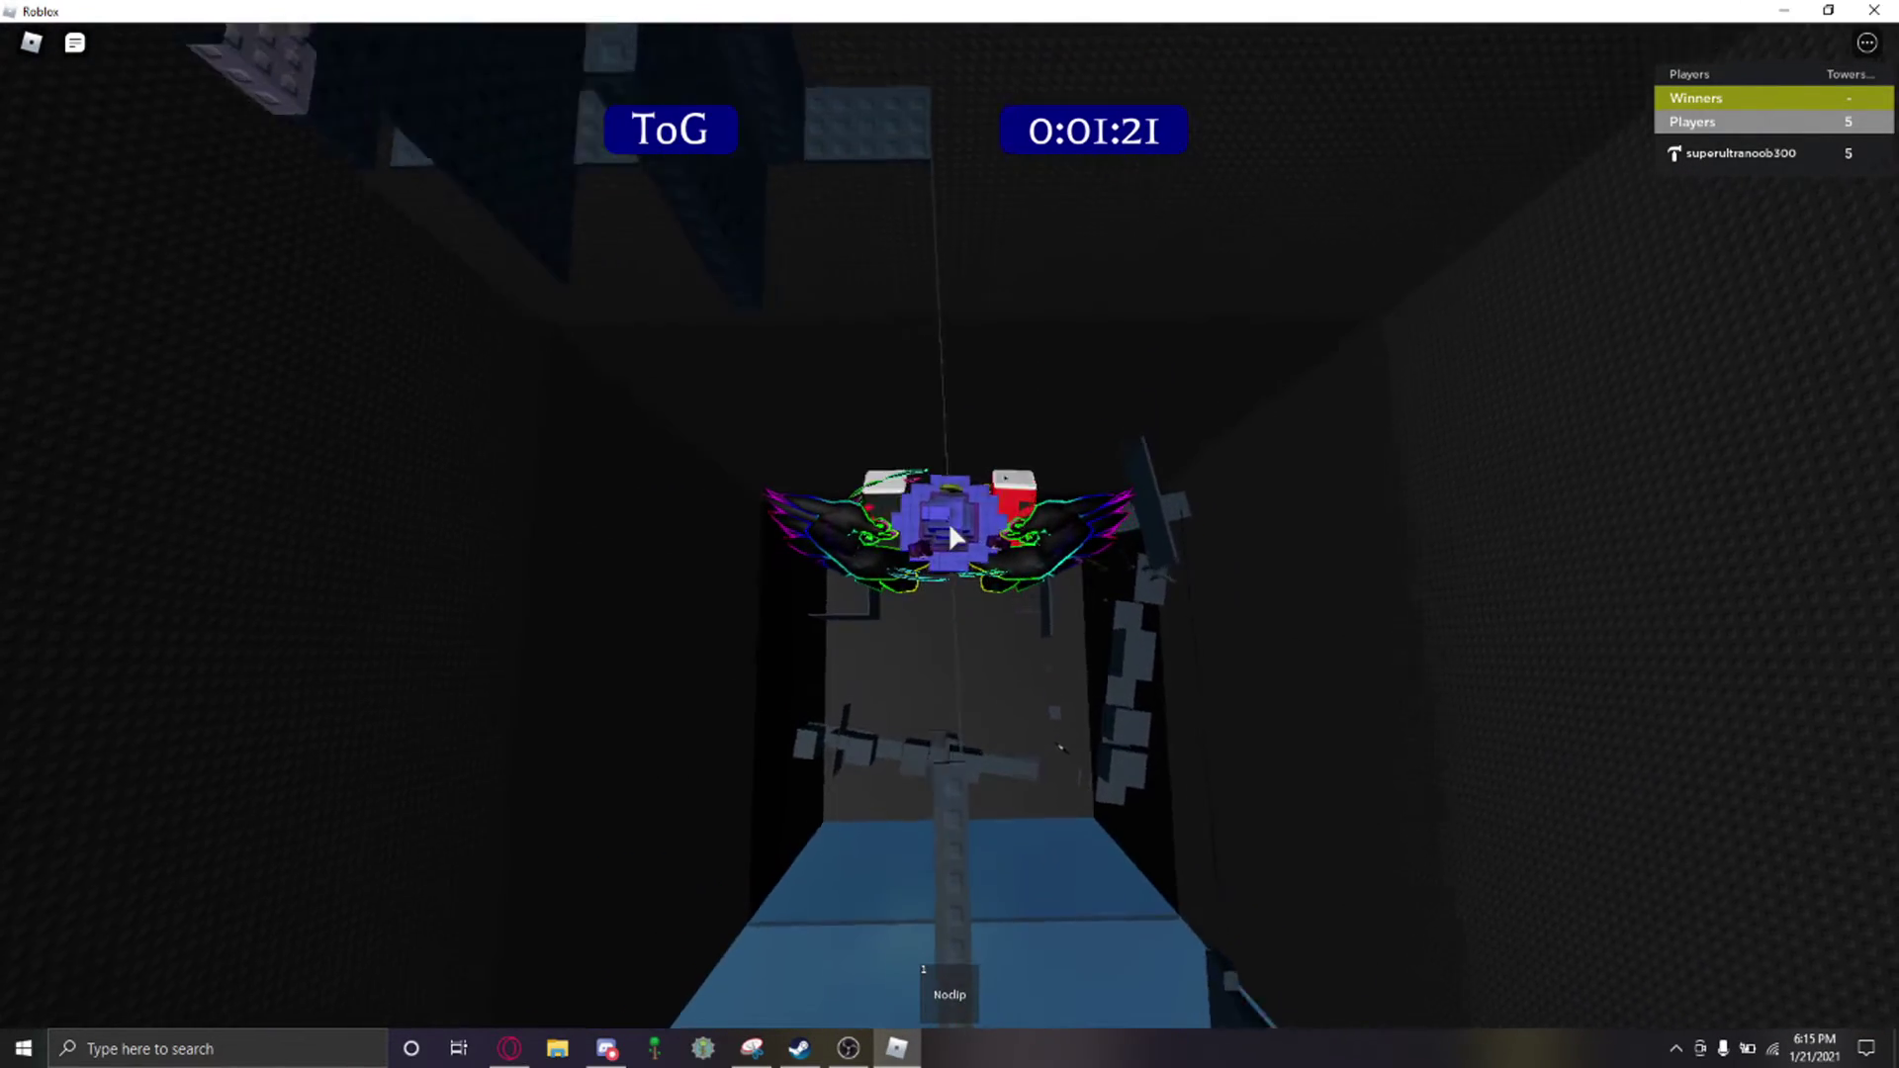
key("w")
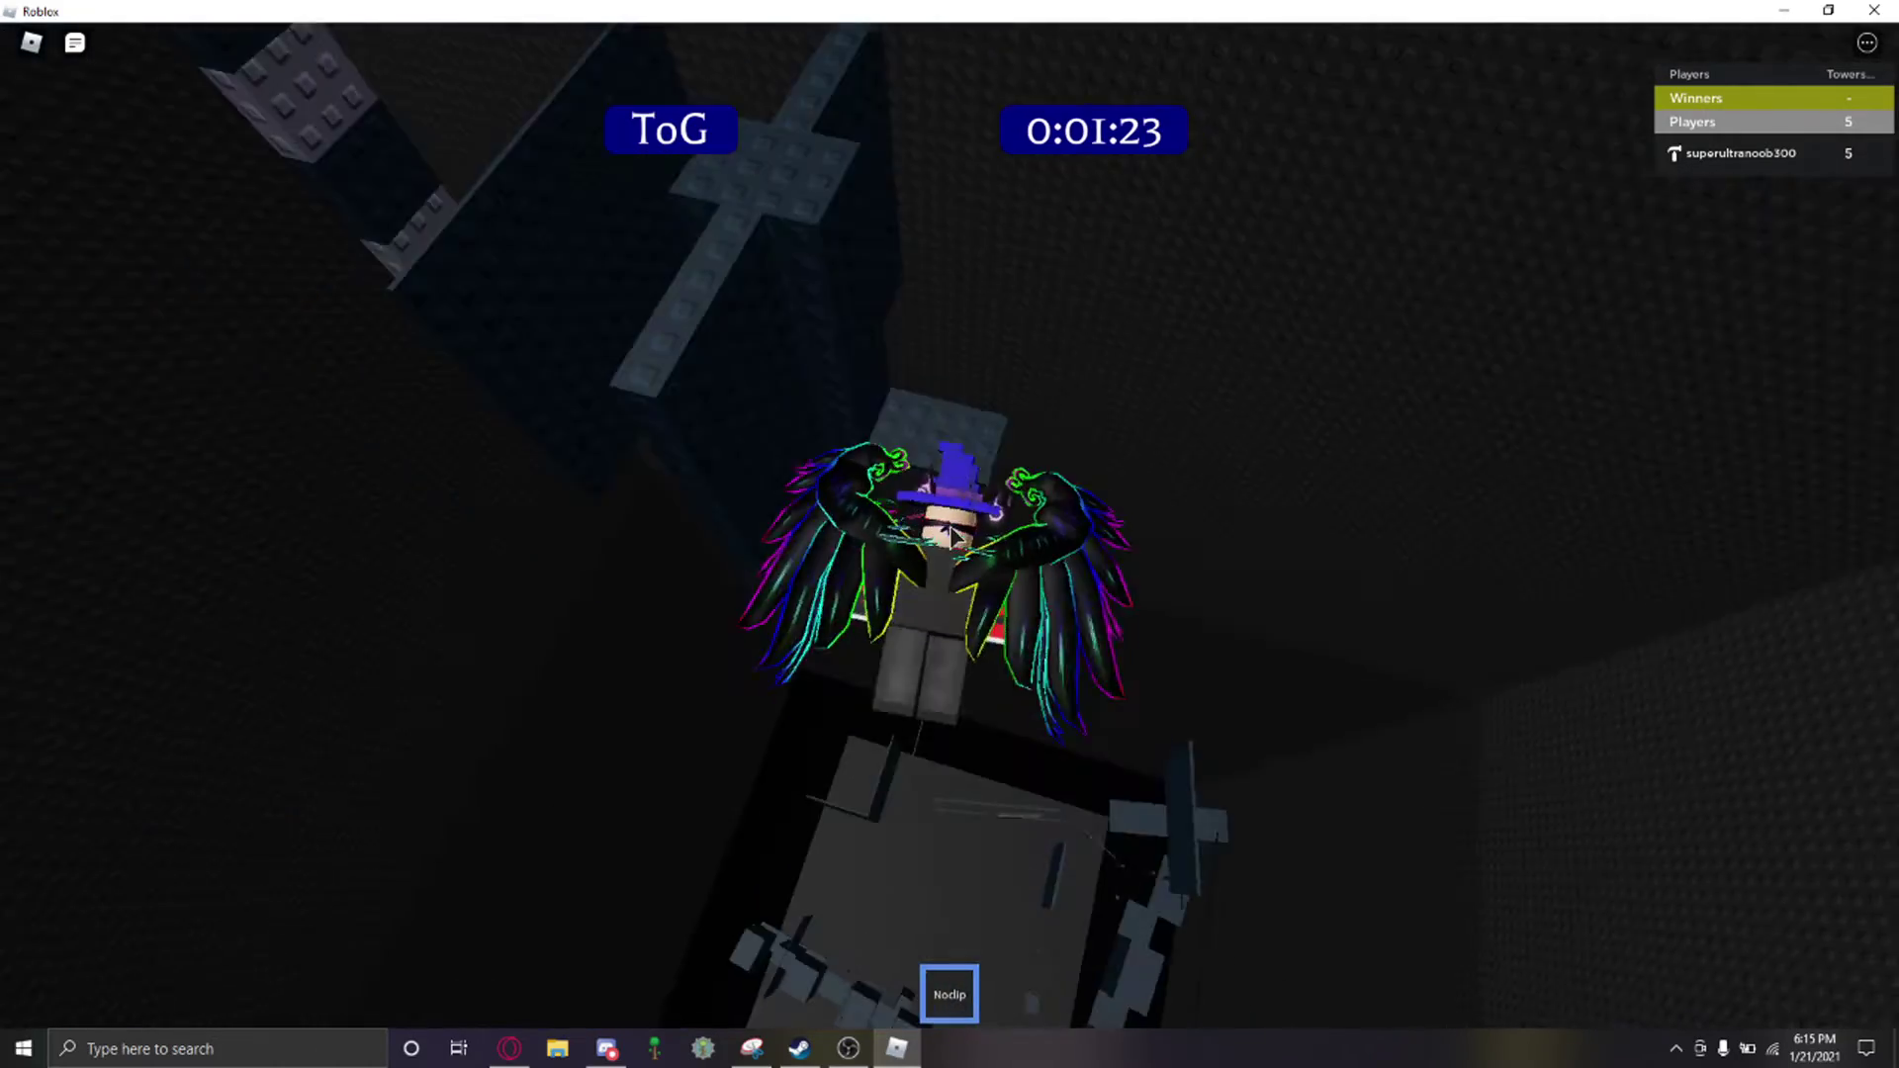
left_click_drag(949, 534, 950, 535)
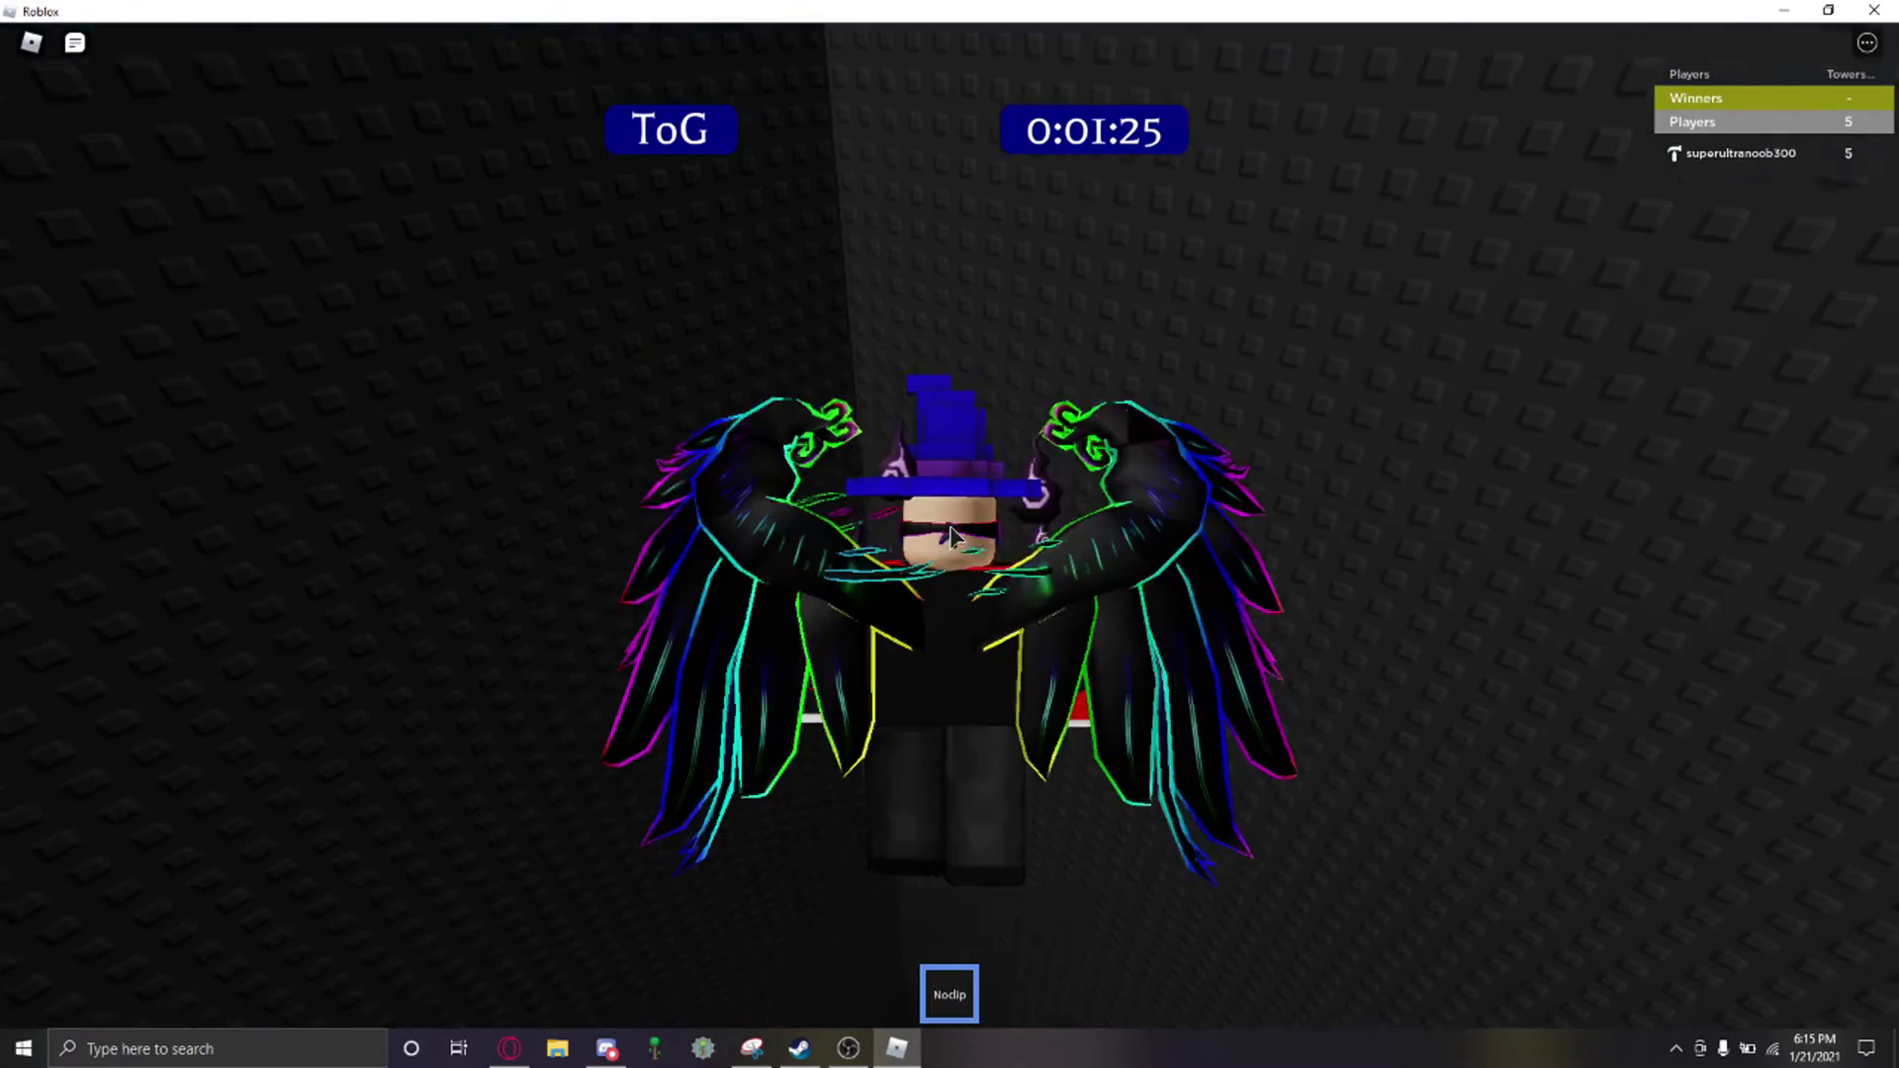
key("w")
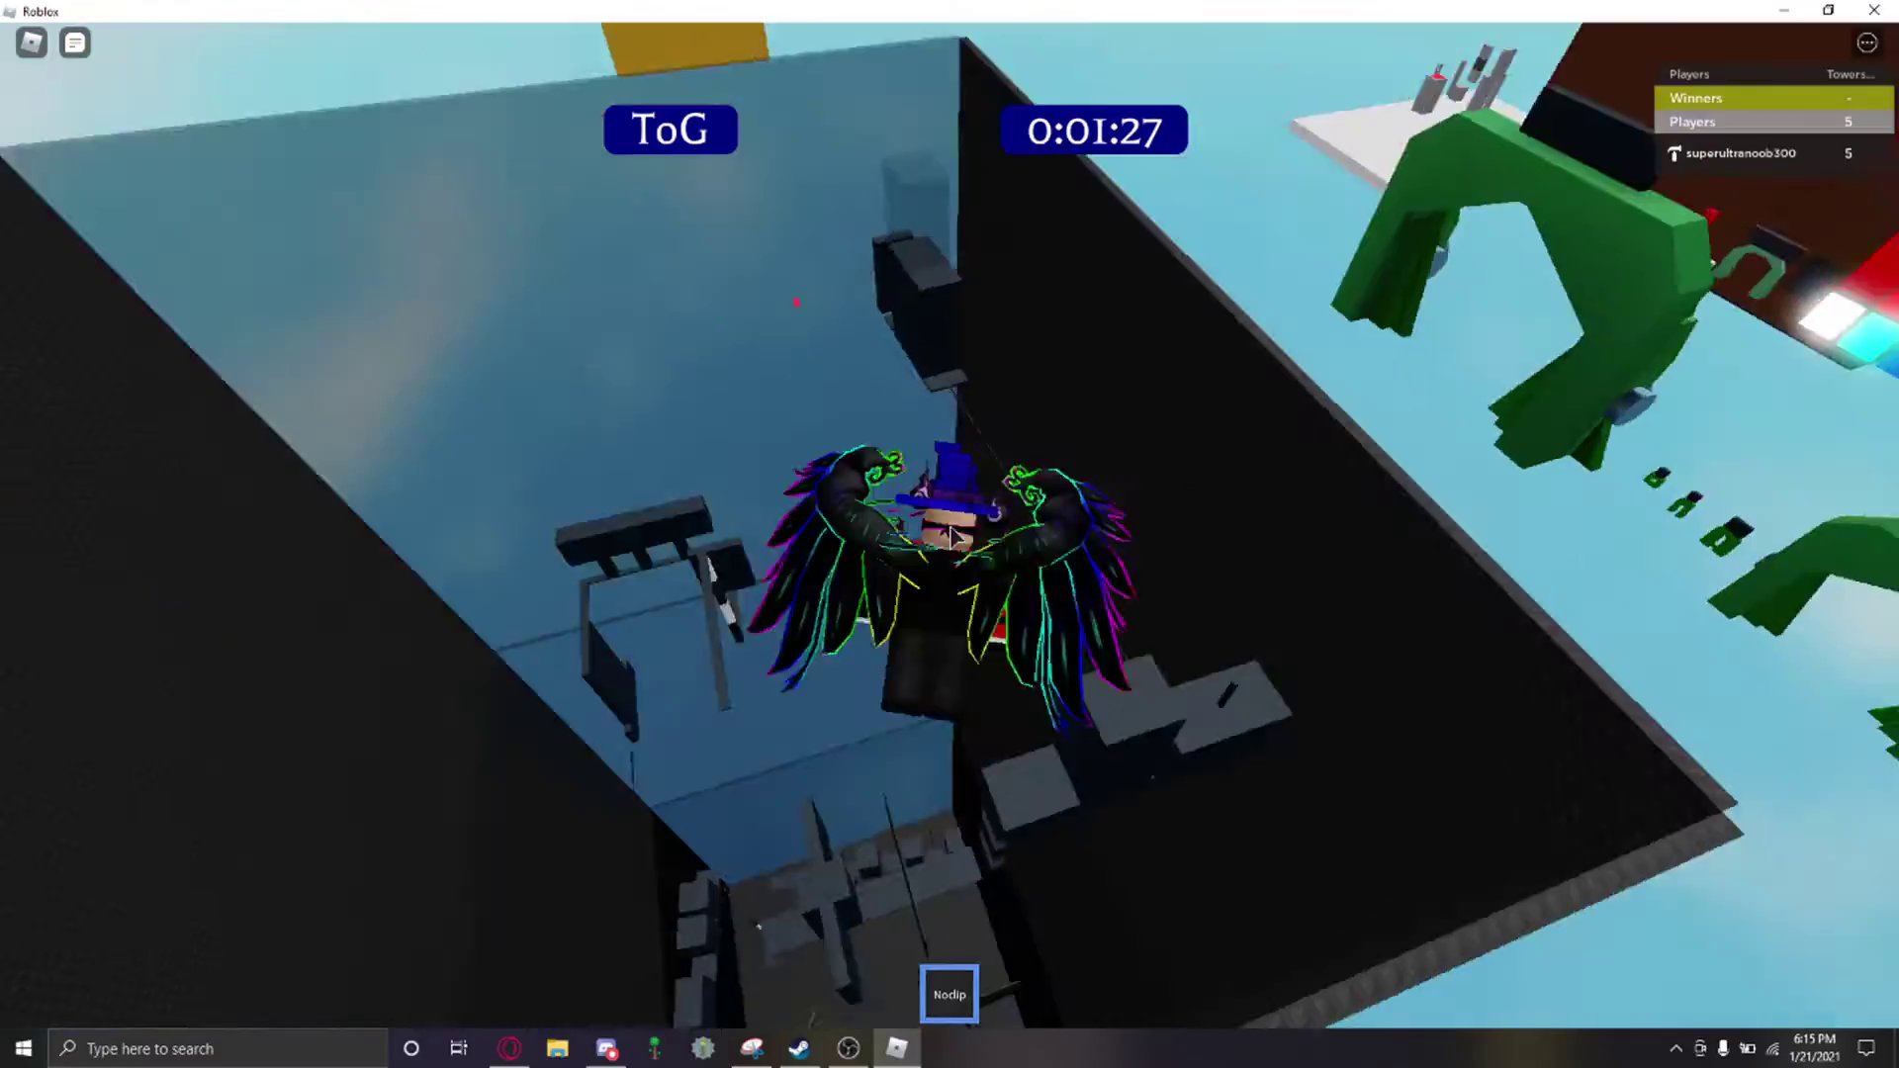
key("w")
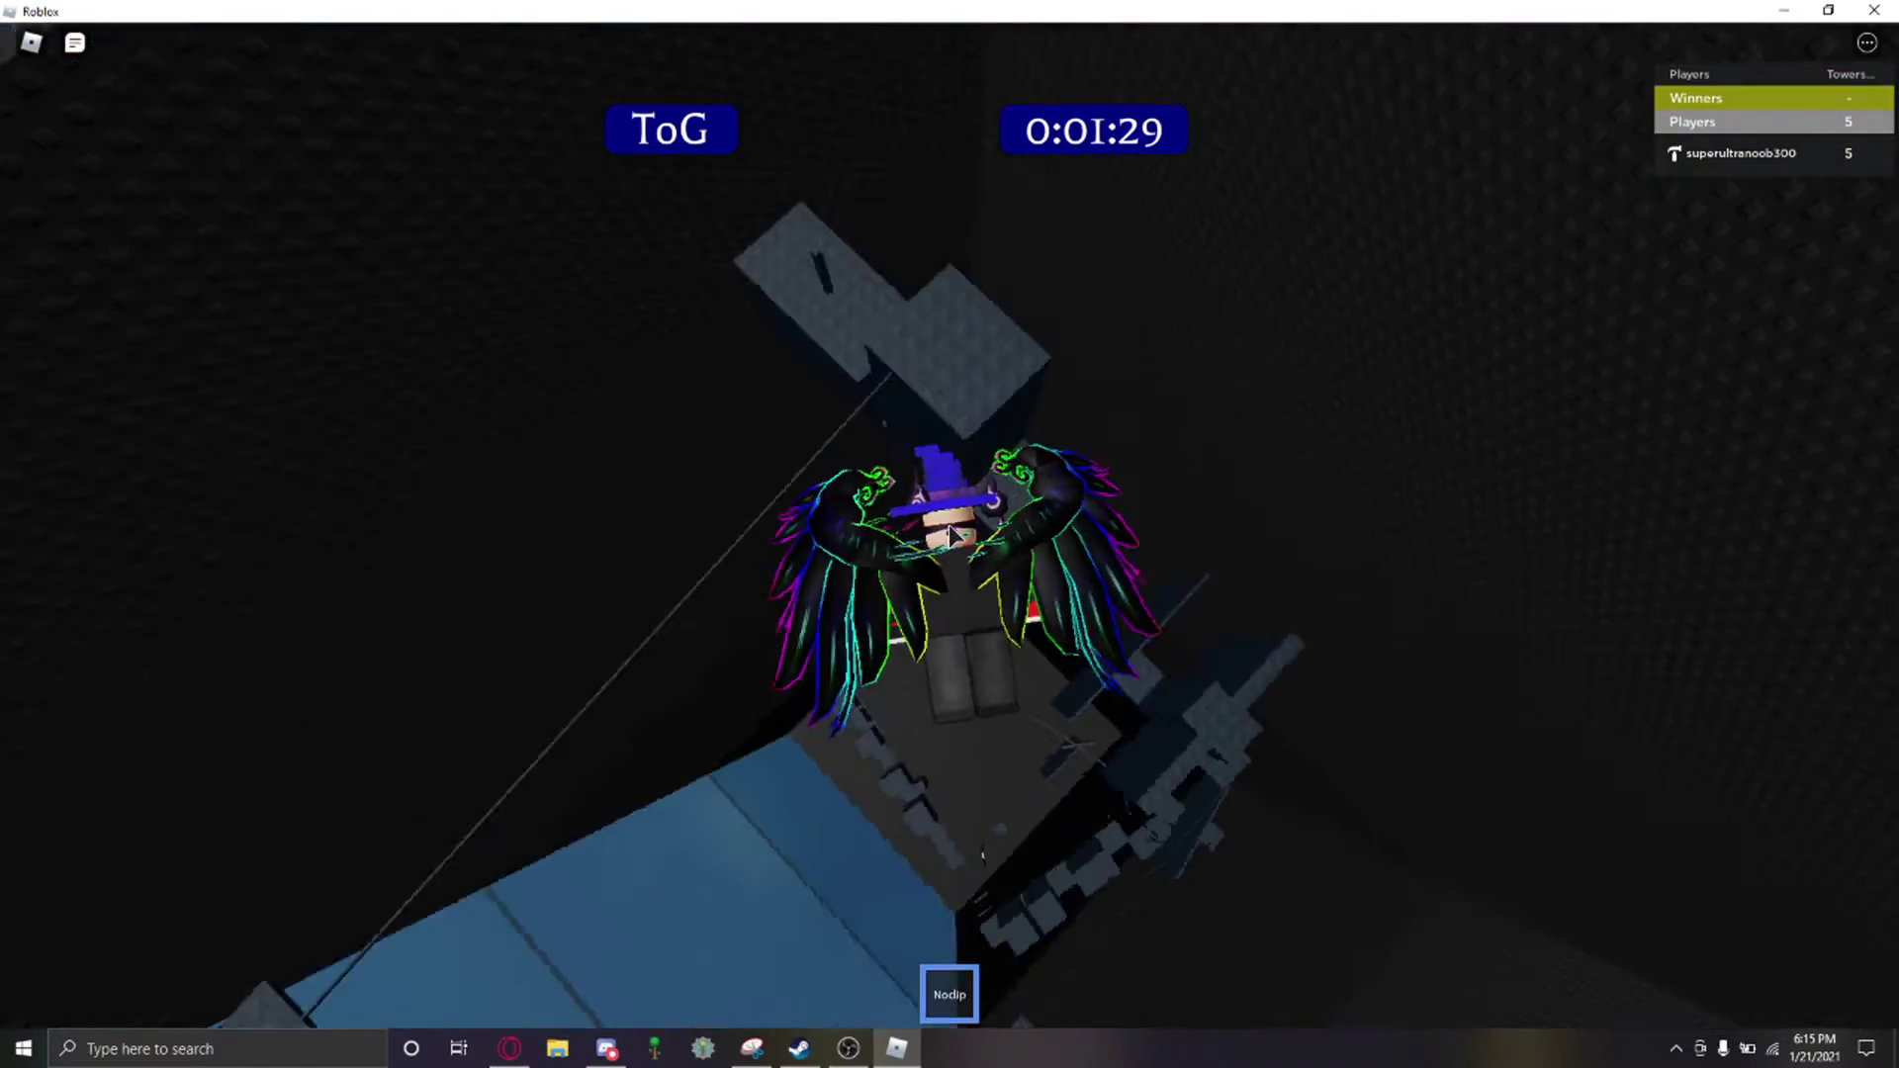
key("w")
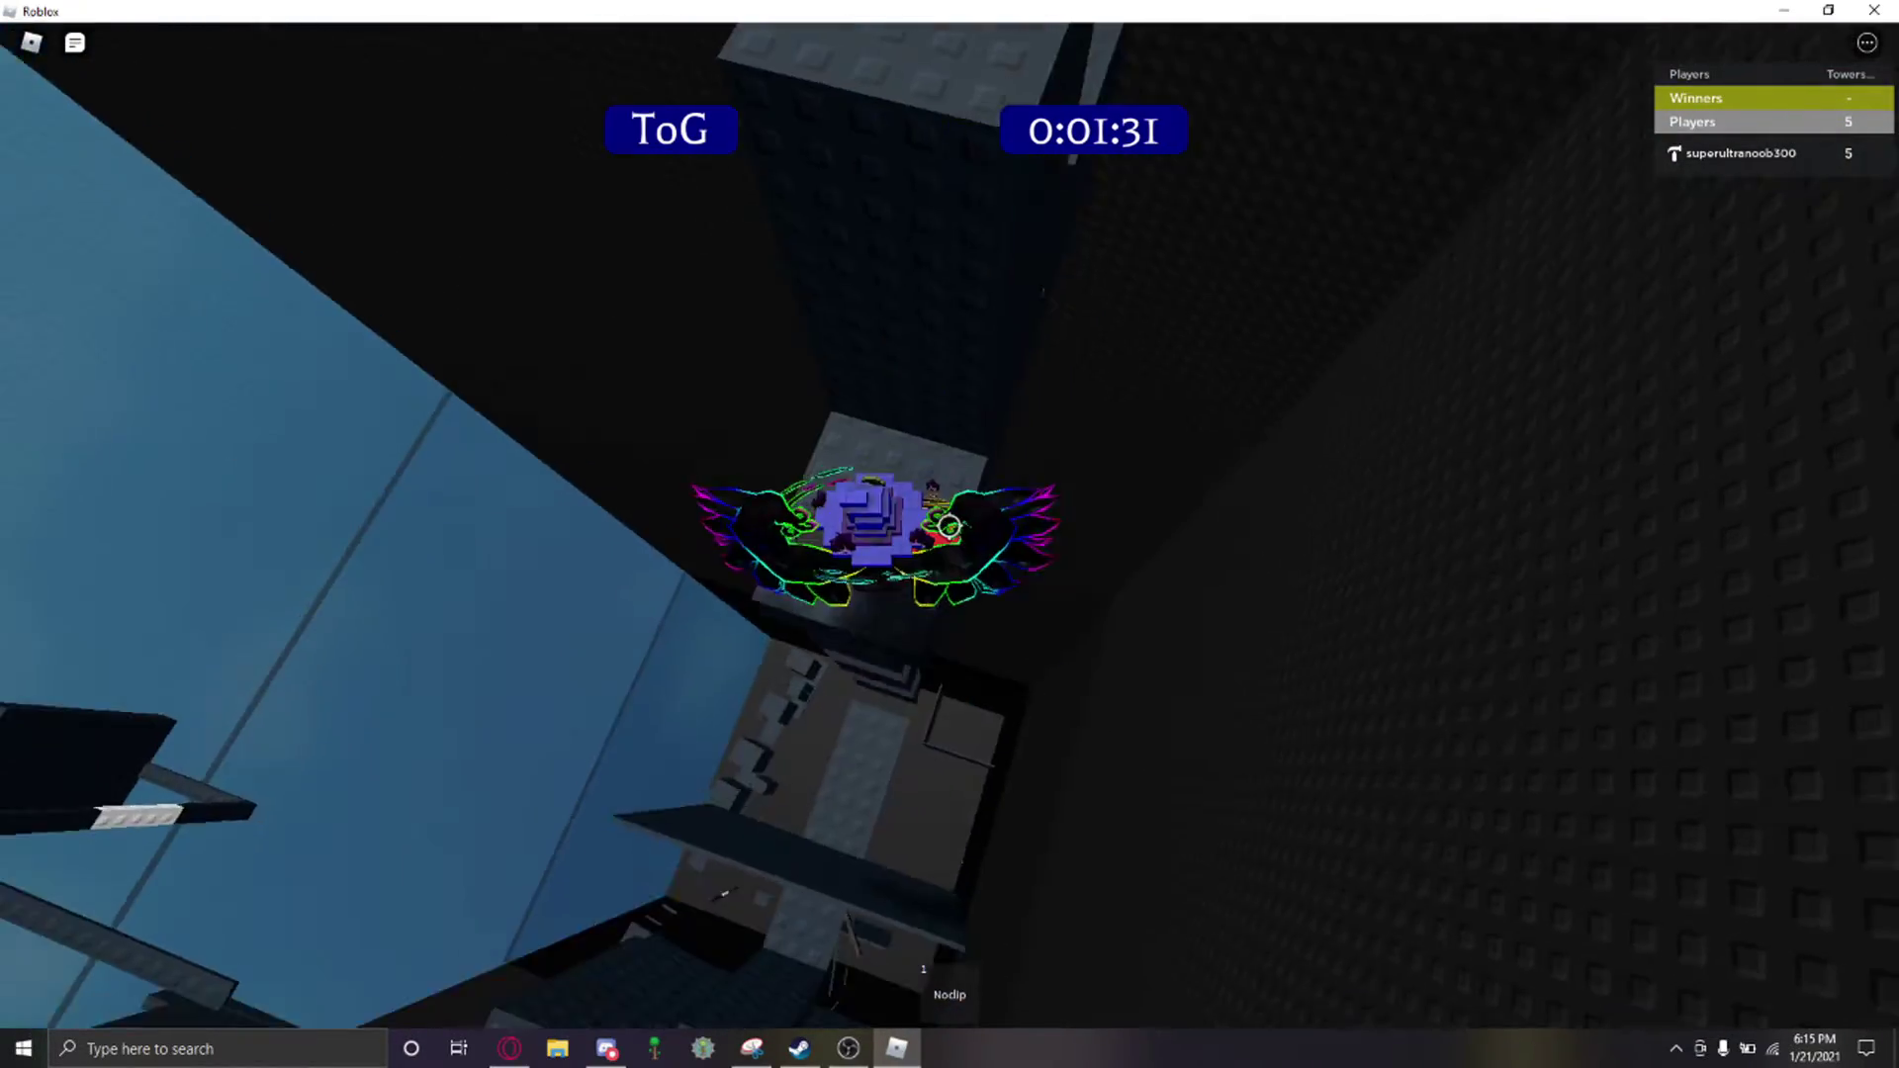
Step: Keep toggling noclip while flying up through ToG toward its top
key("w")
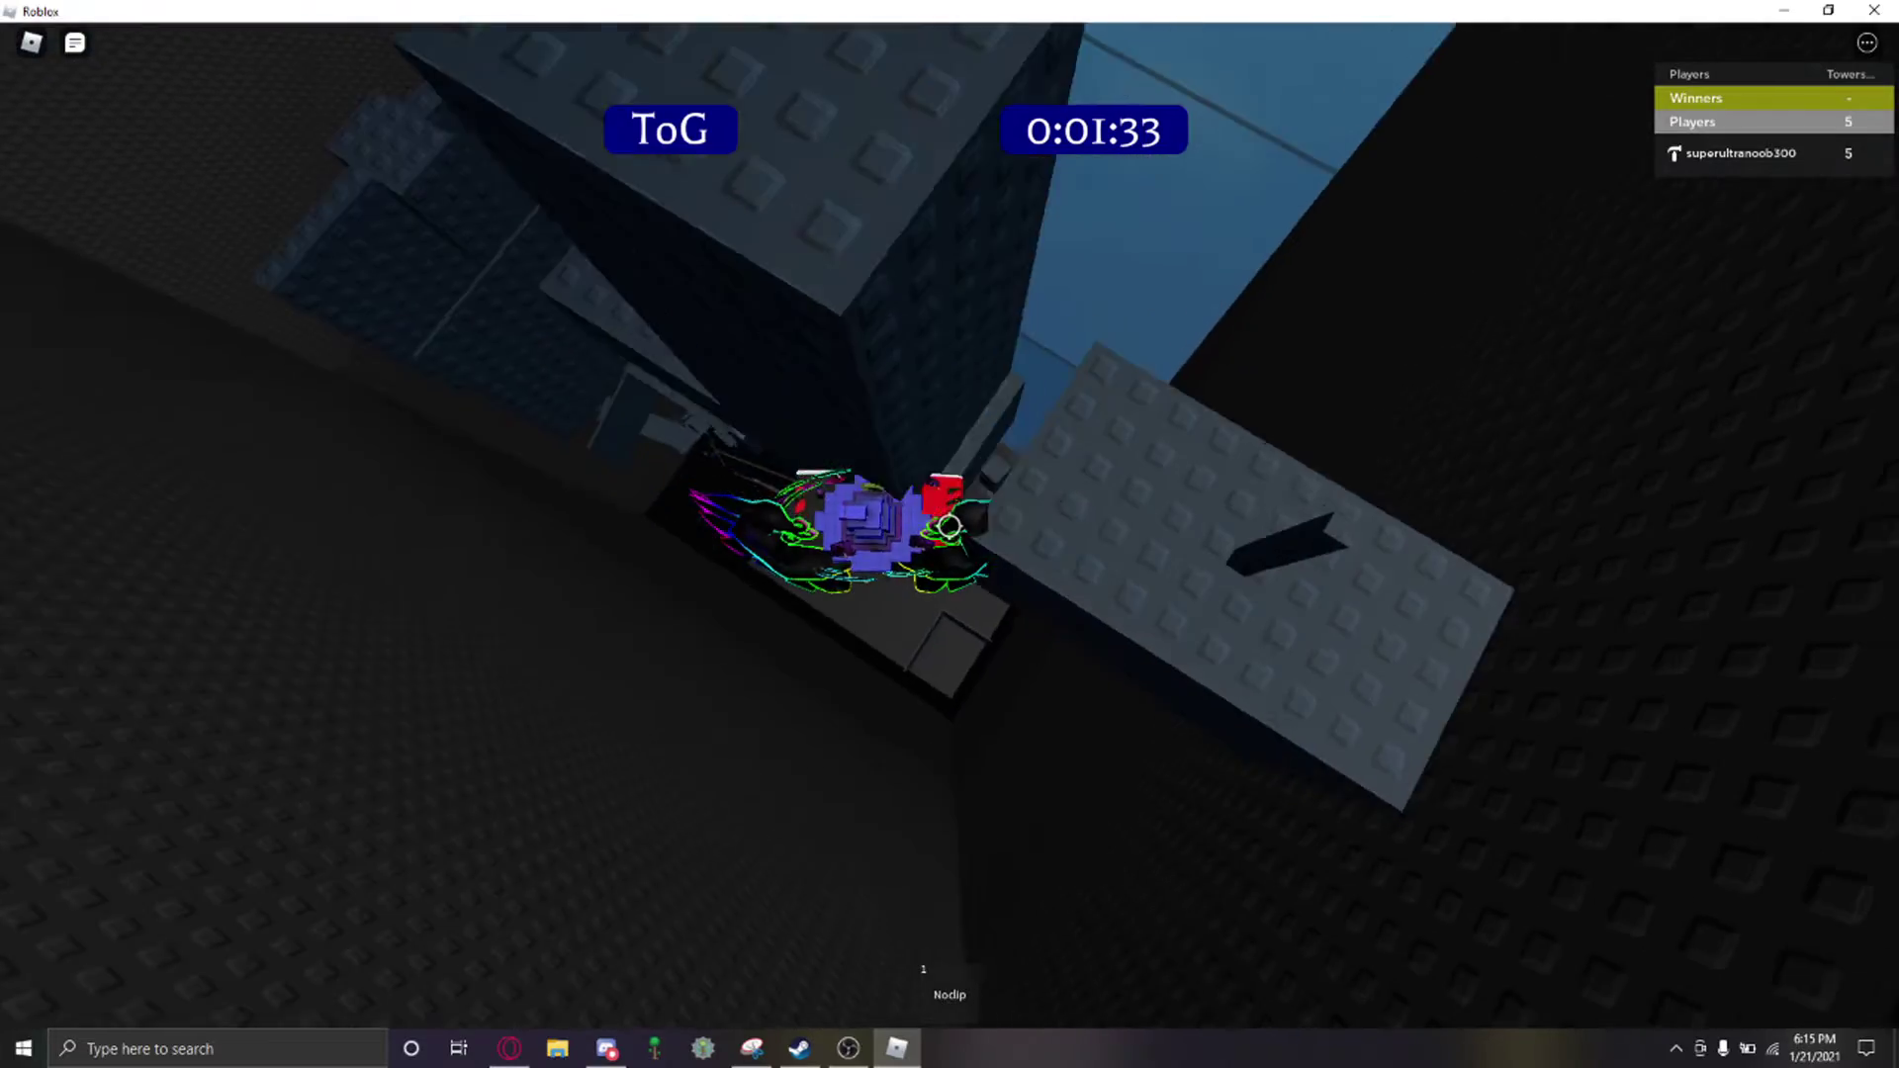
key("1")
key("w")
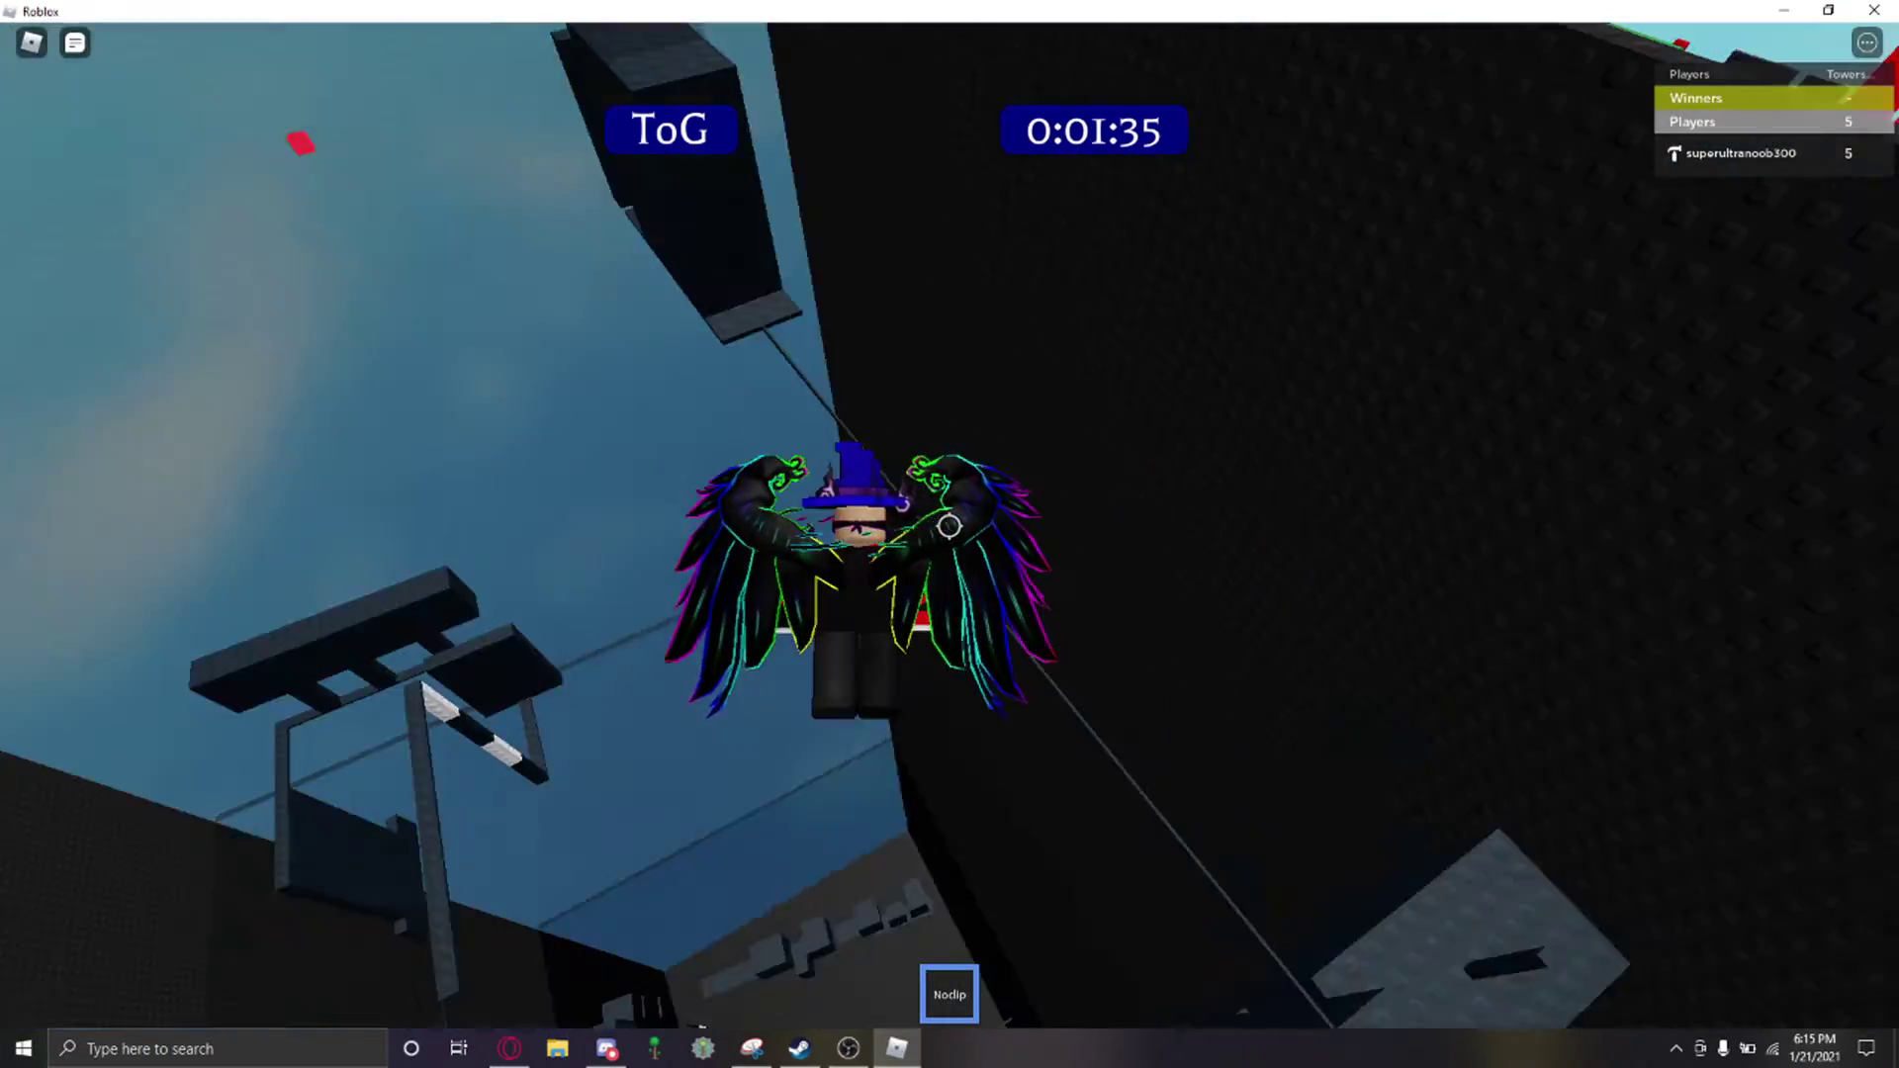
key("1")
key("w")
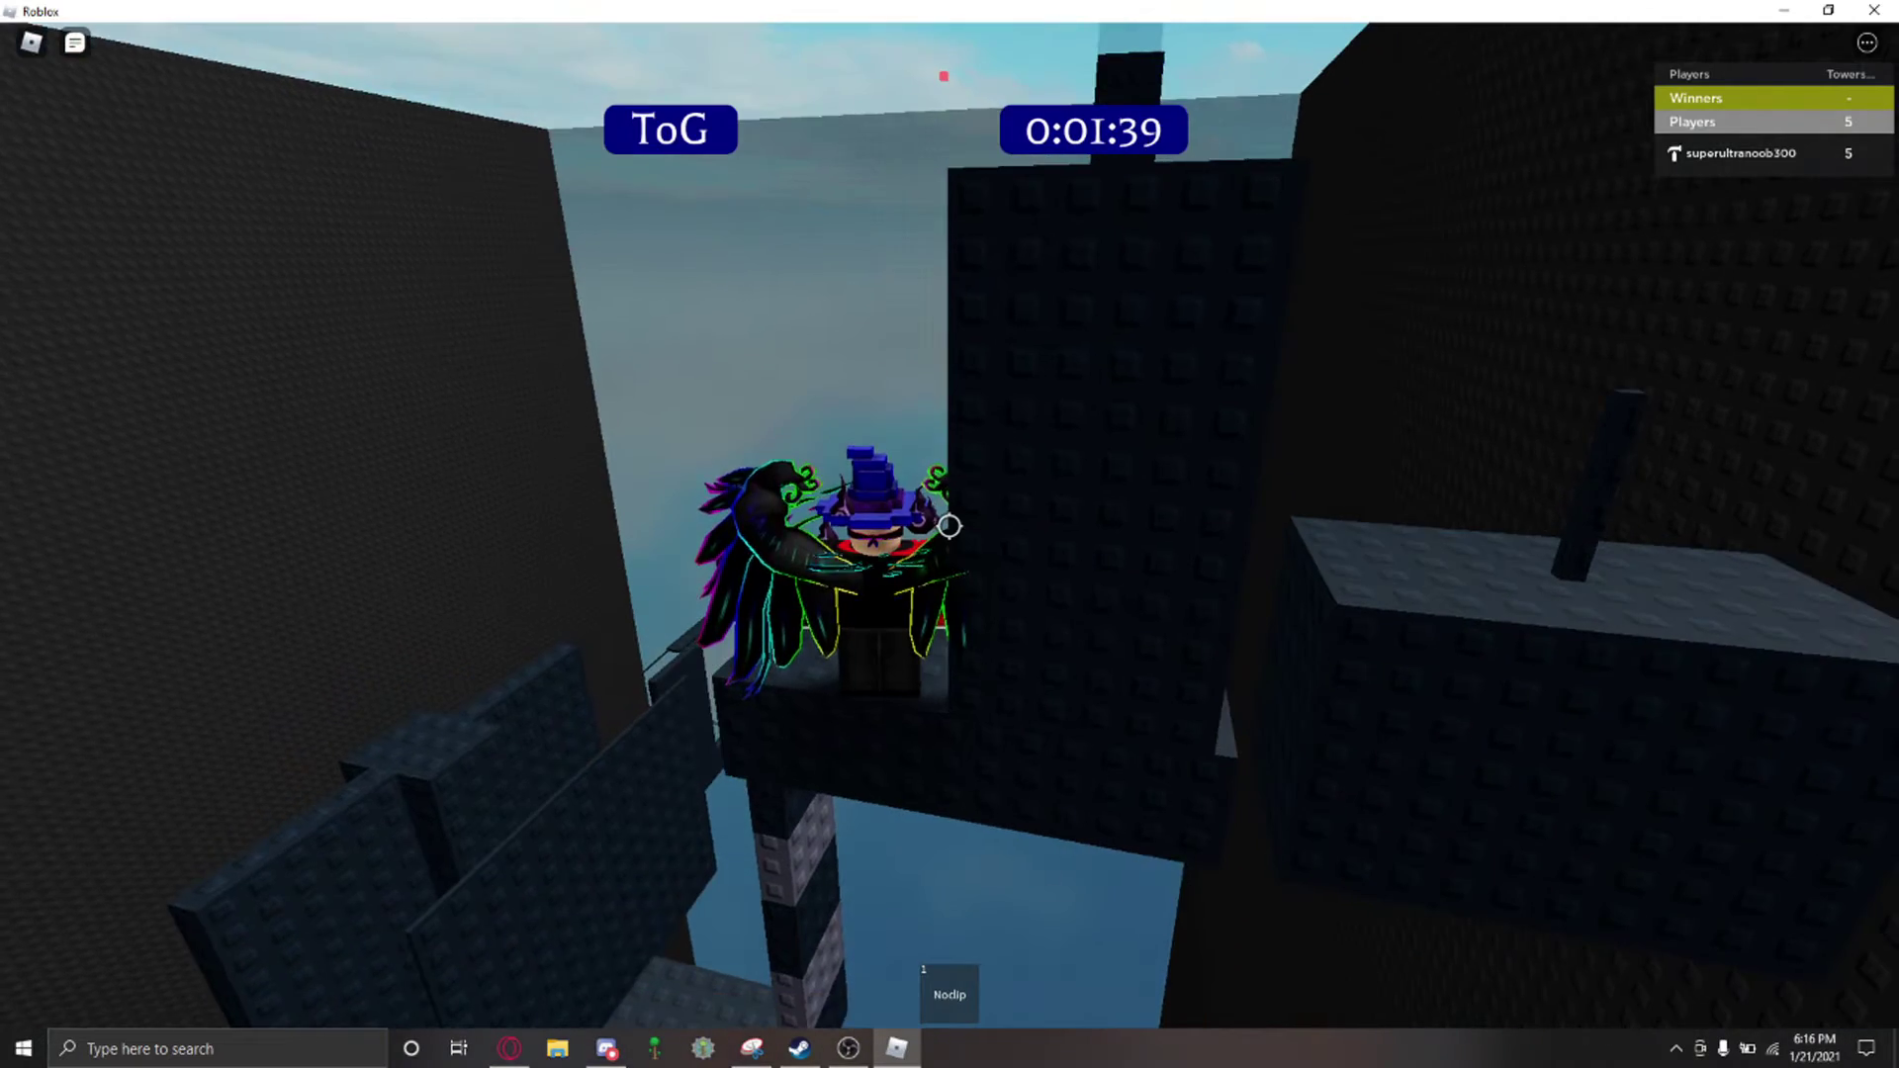
key("w")
key("w")
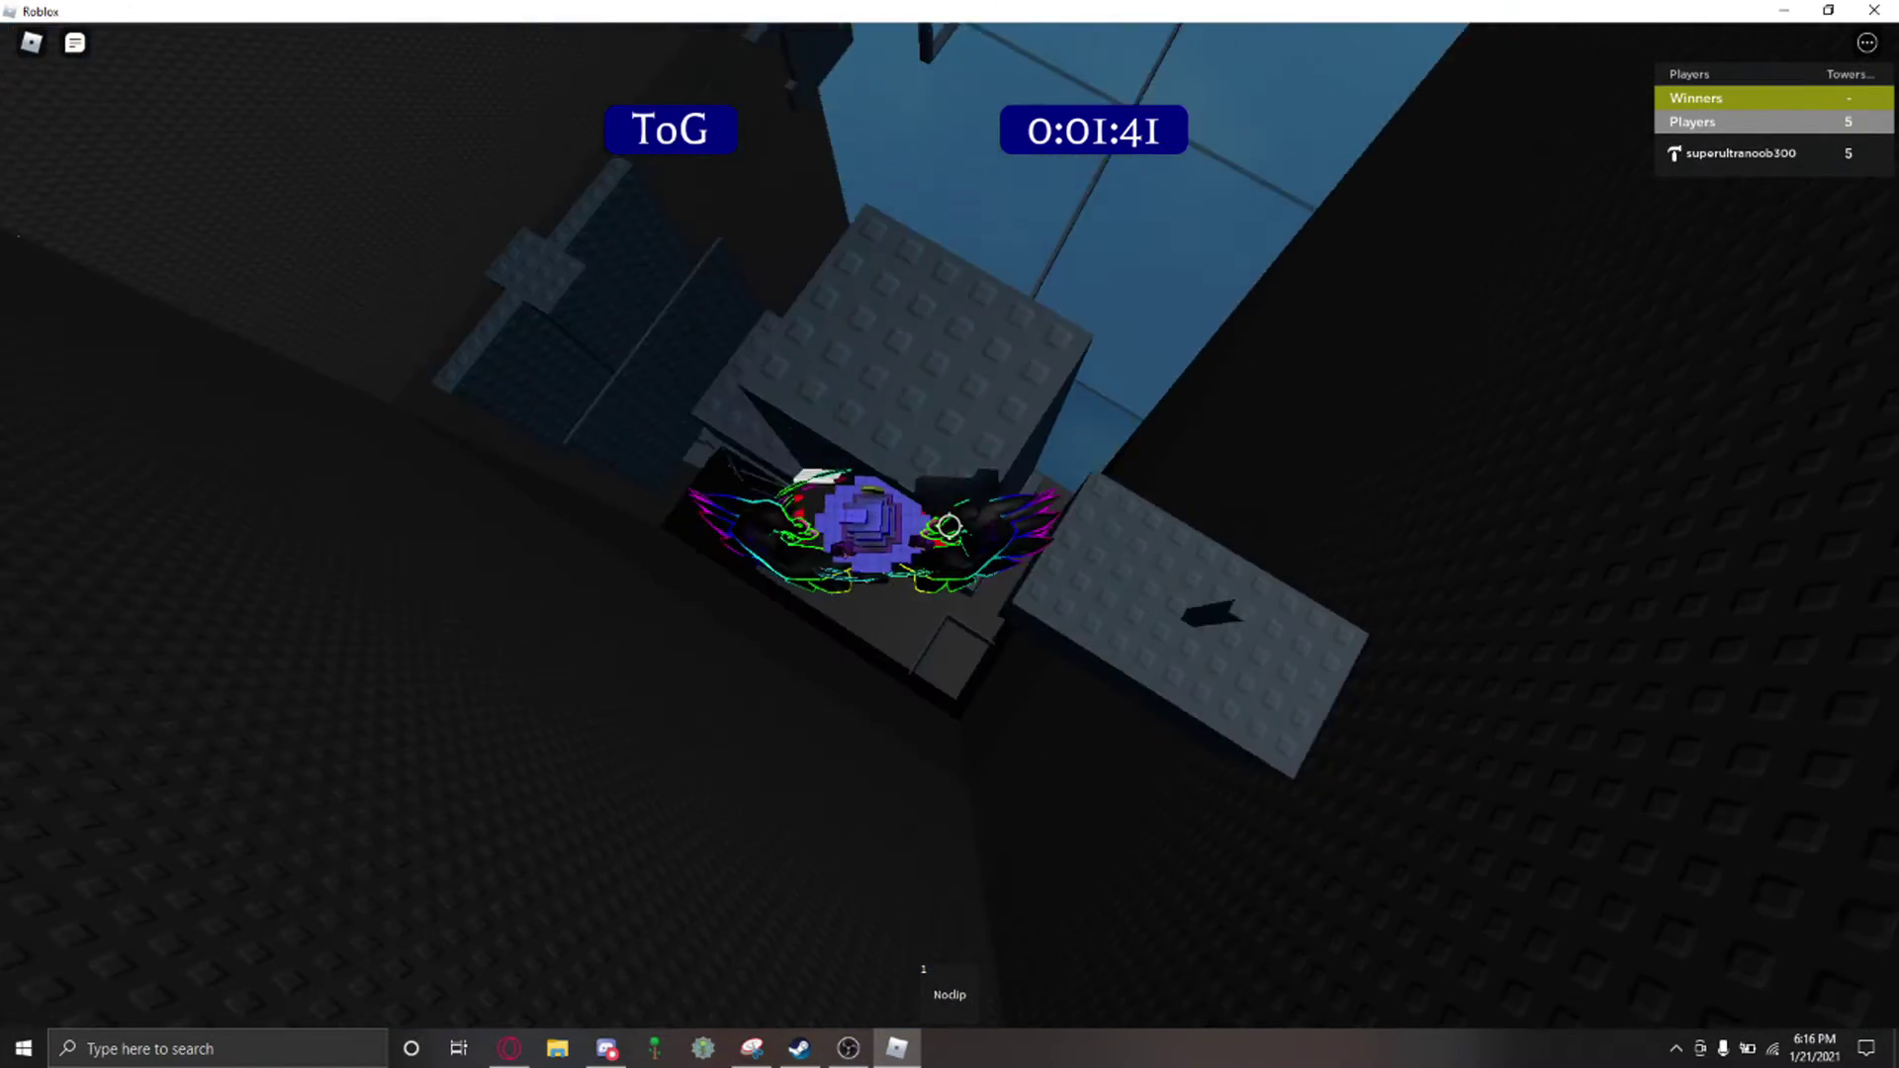
key("1")
key("w")
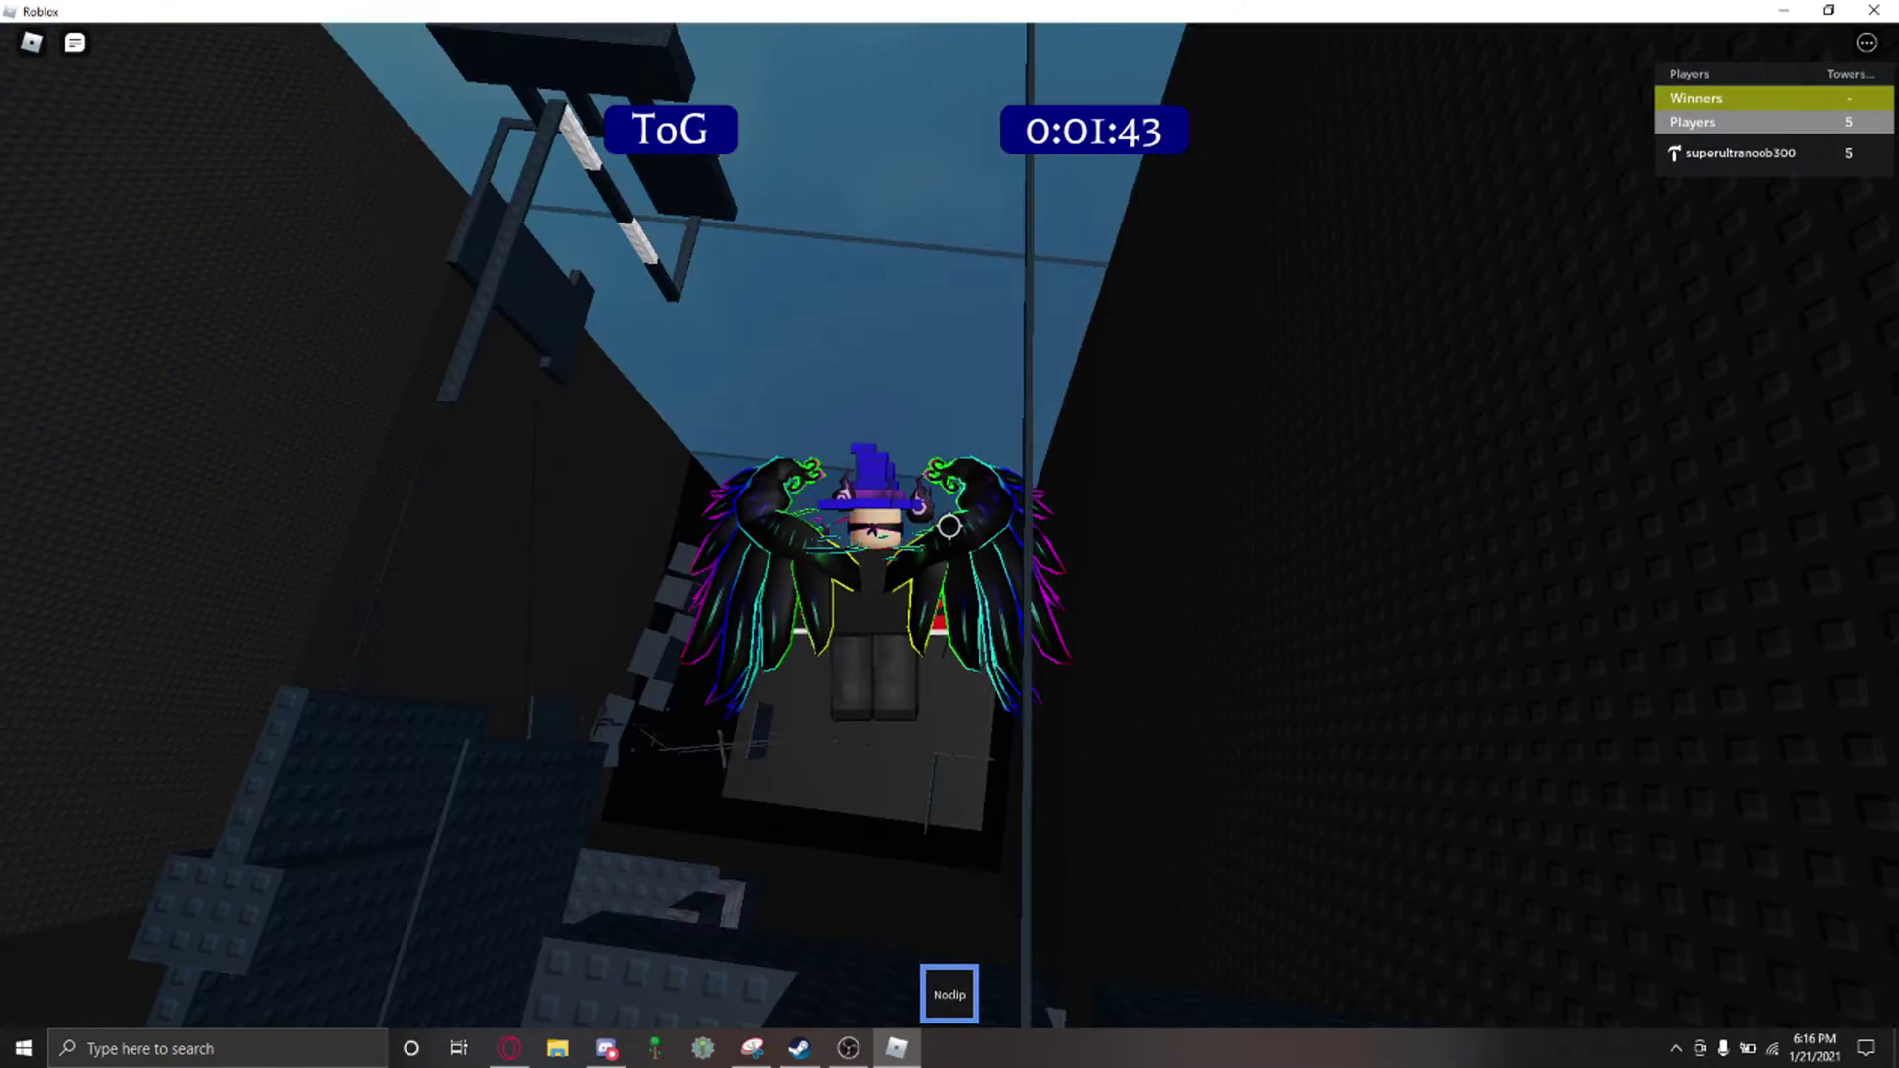
key("1")
key("1")
Step: Reach ToG's top to win in about 1:54, then take the green pad to the lobby
key("w")
key("1")
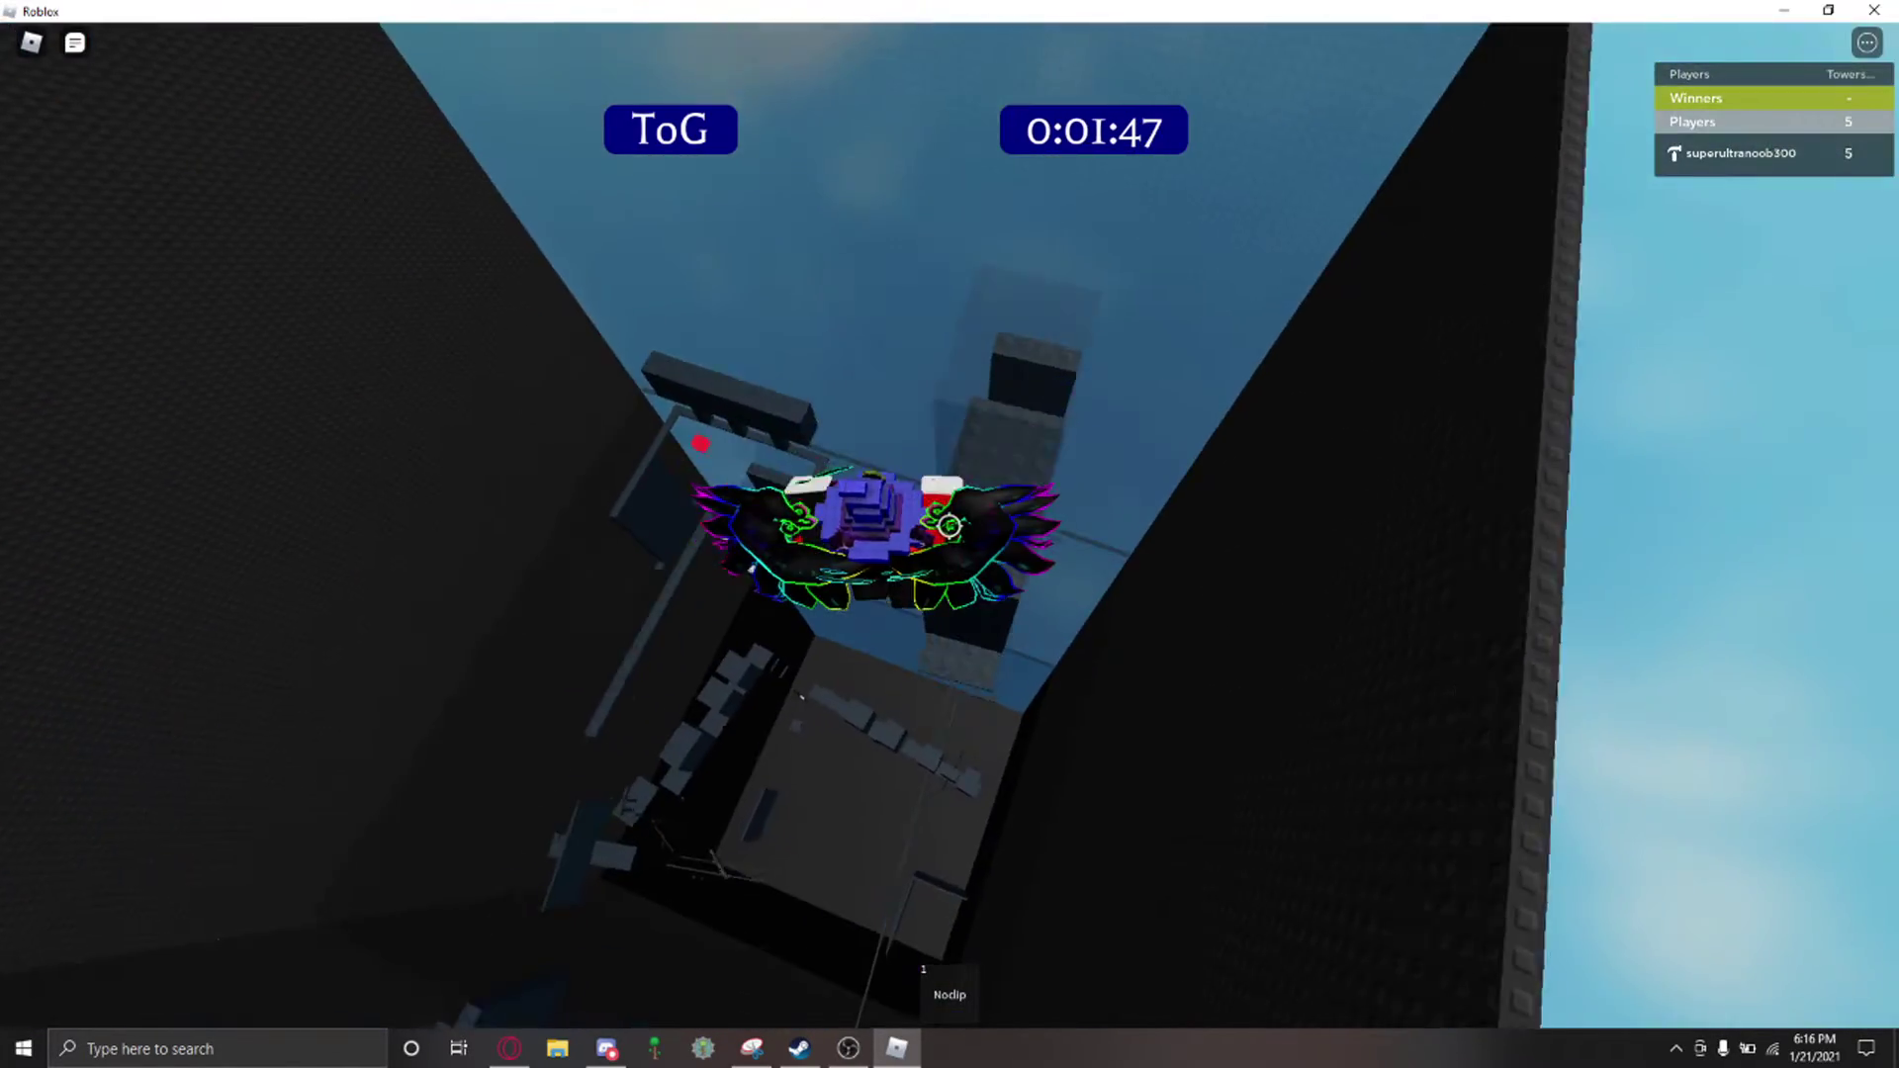
key("w")
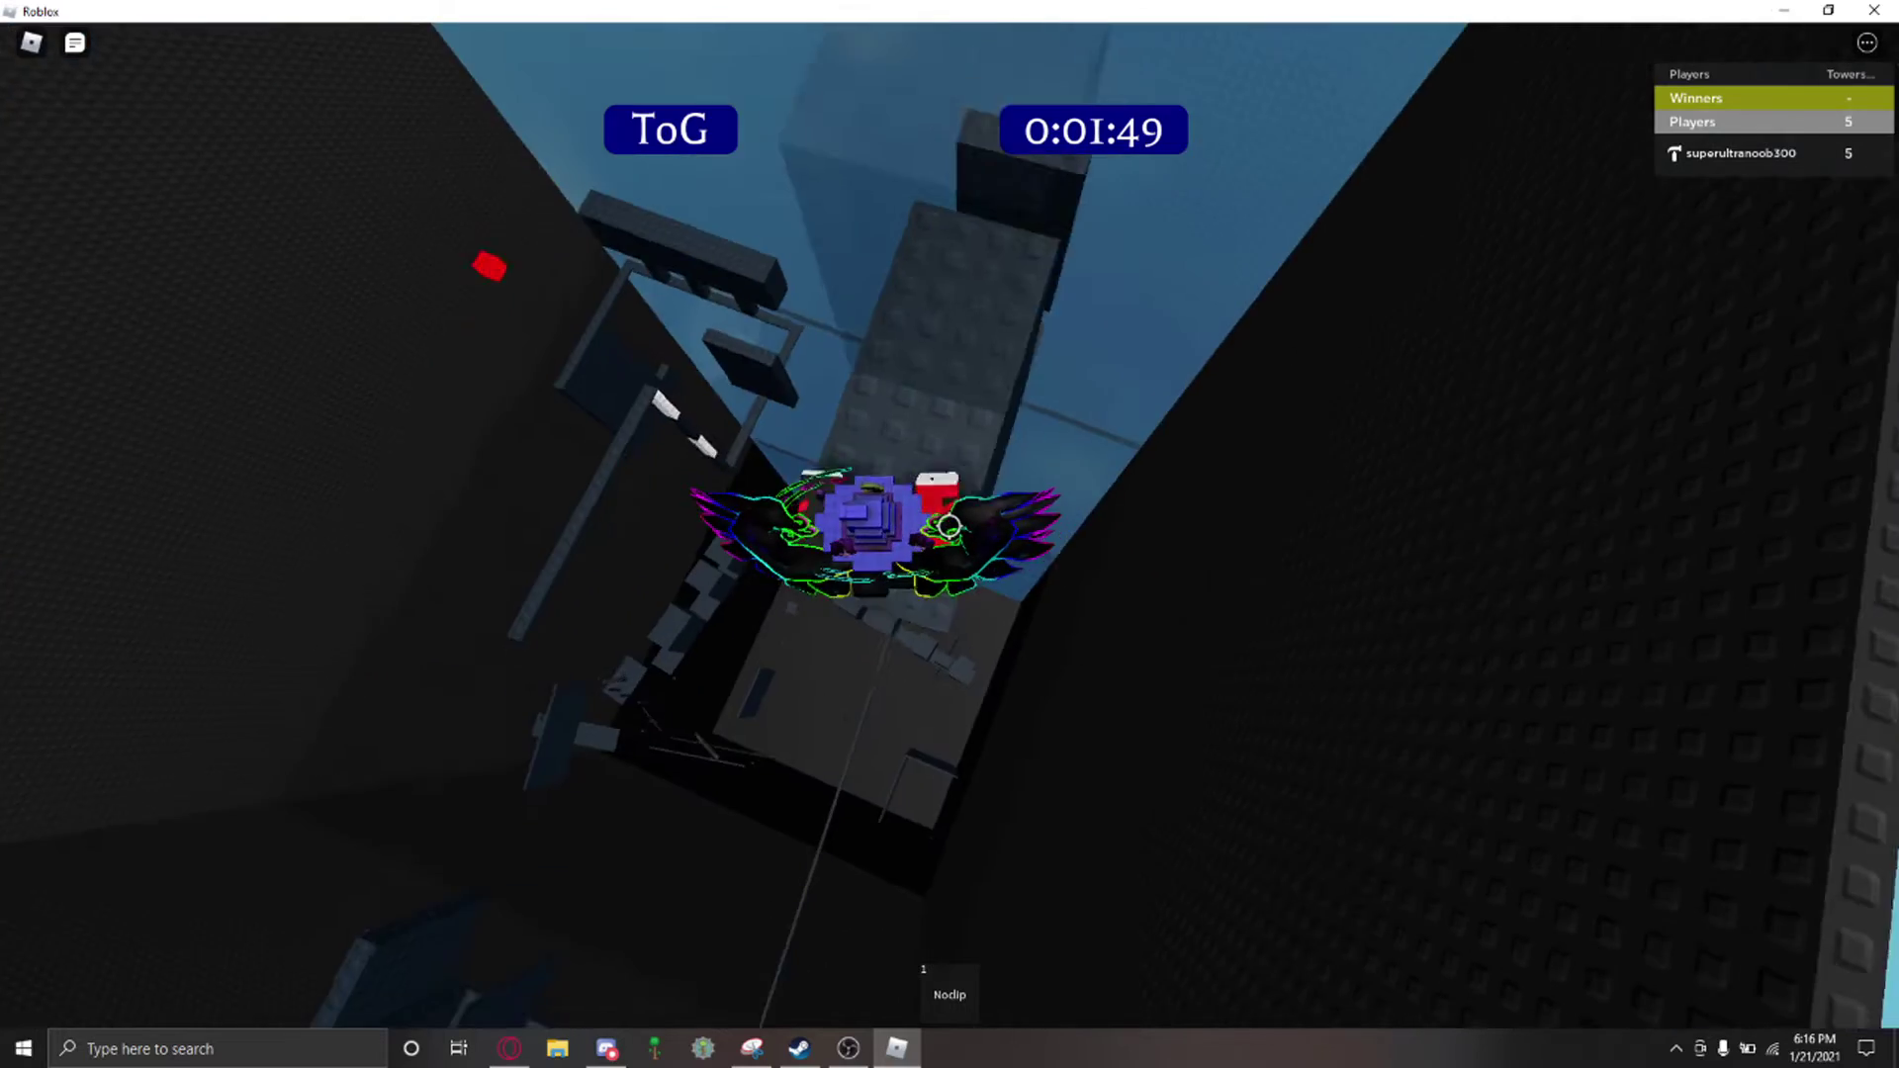
key("w")
key("w")
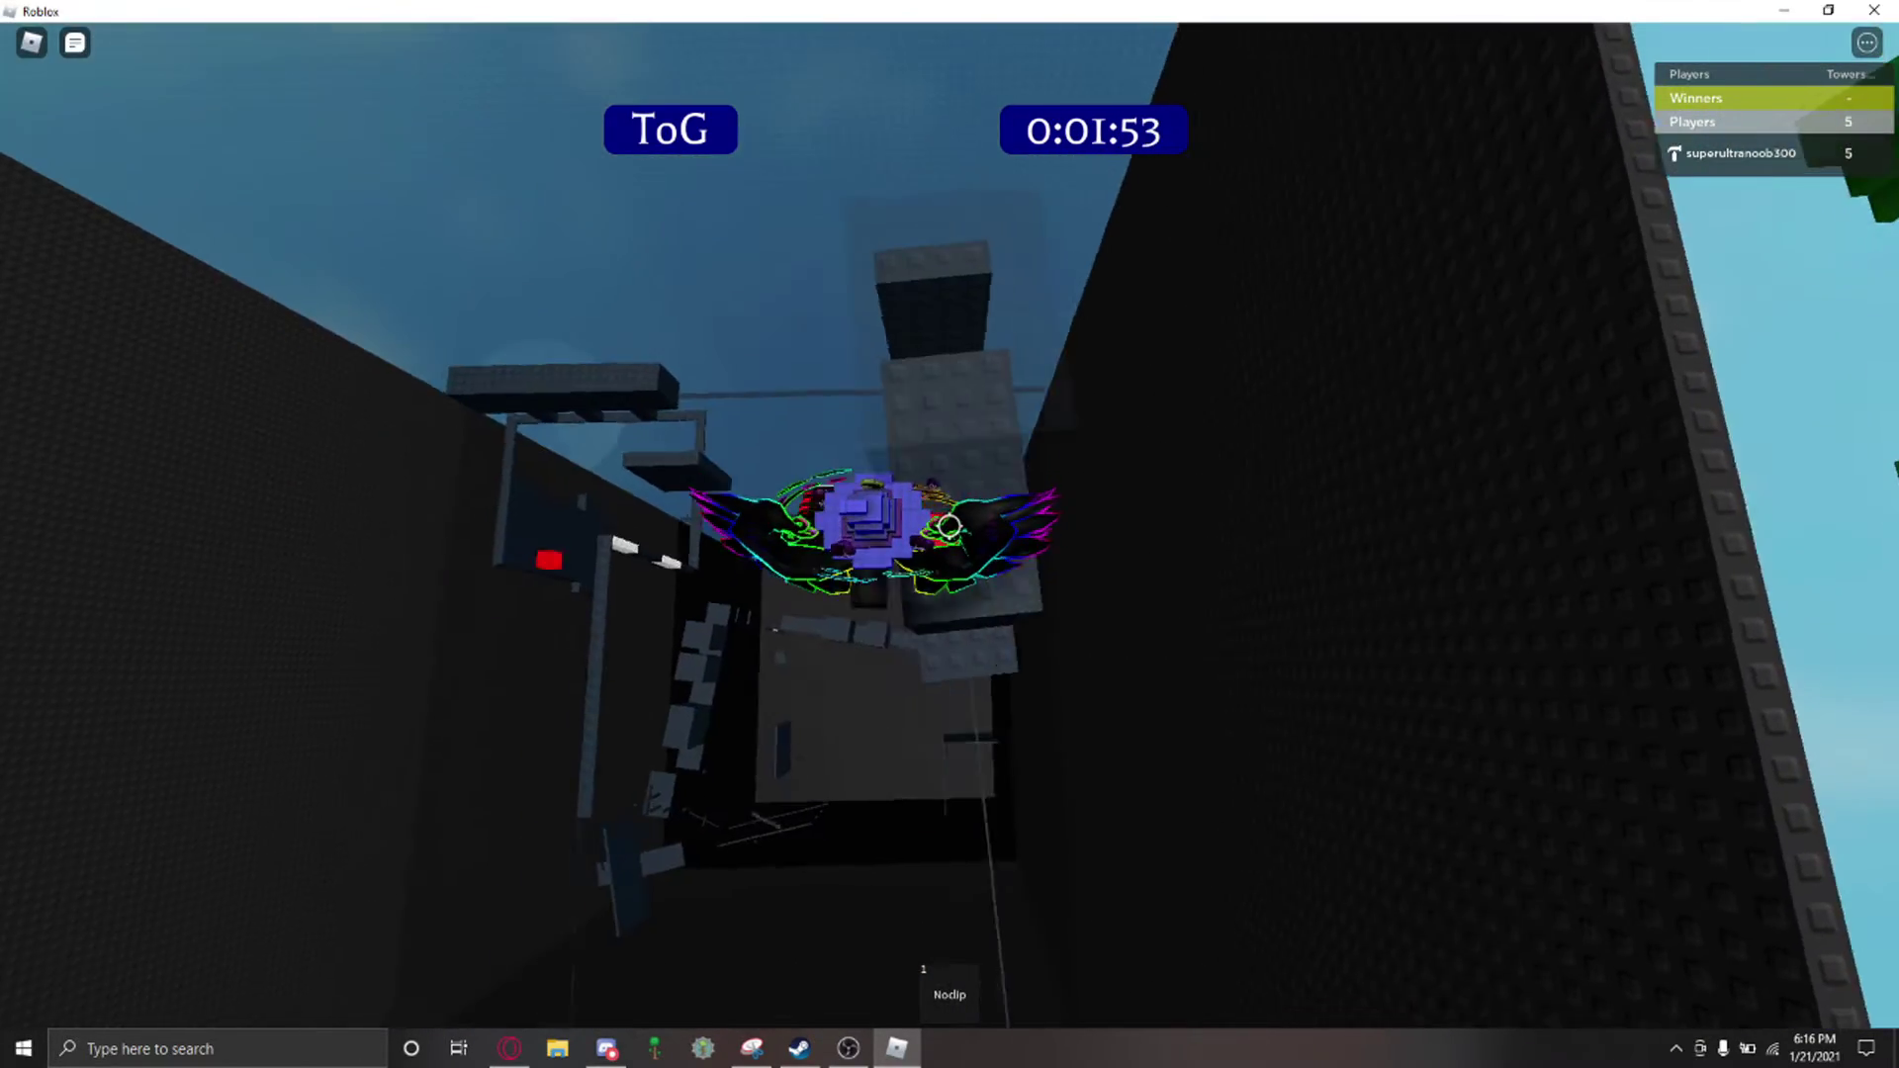
key("w")
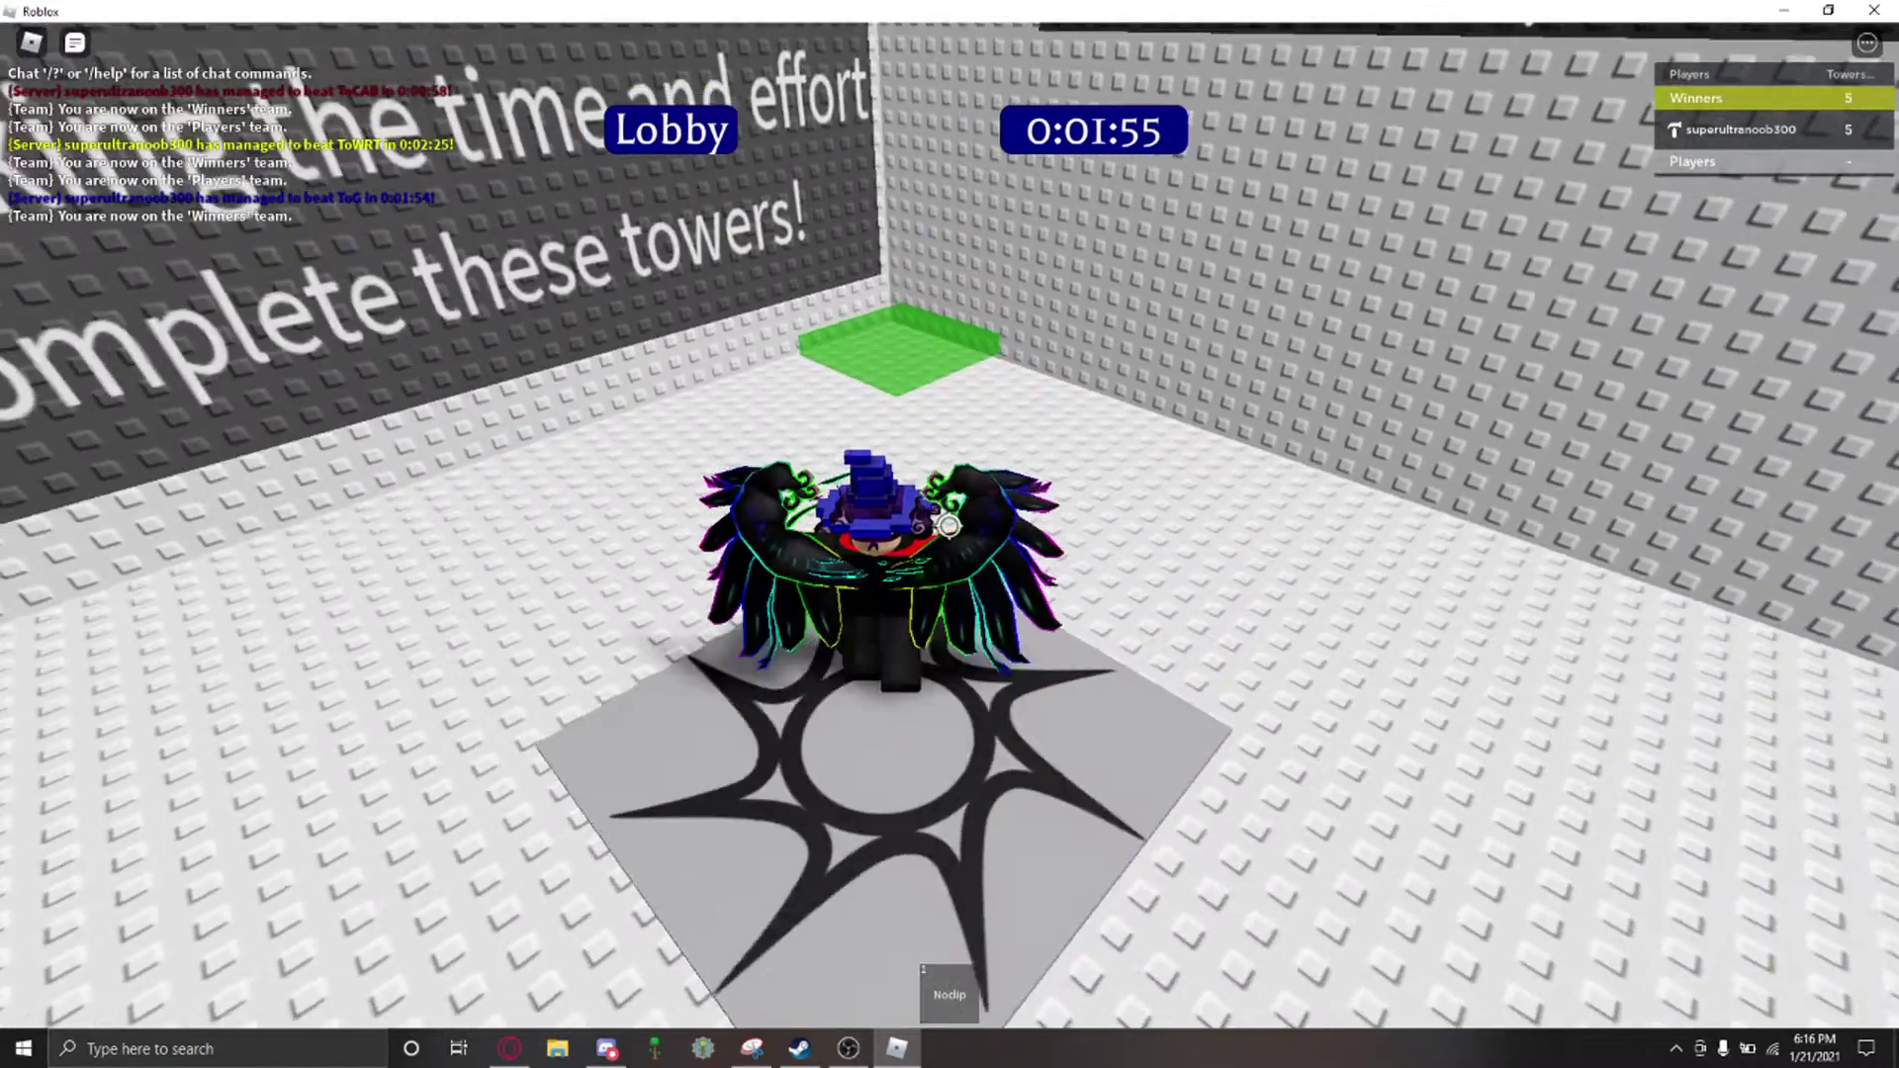
key("w")
key("w")
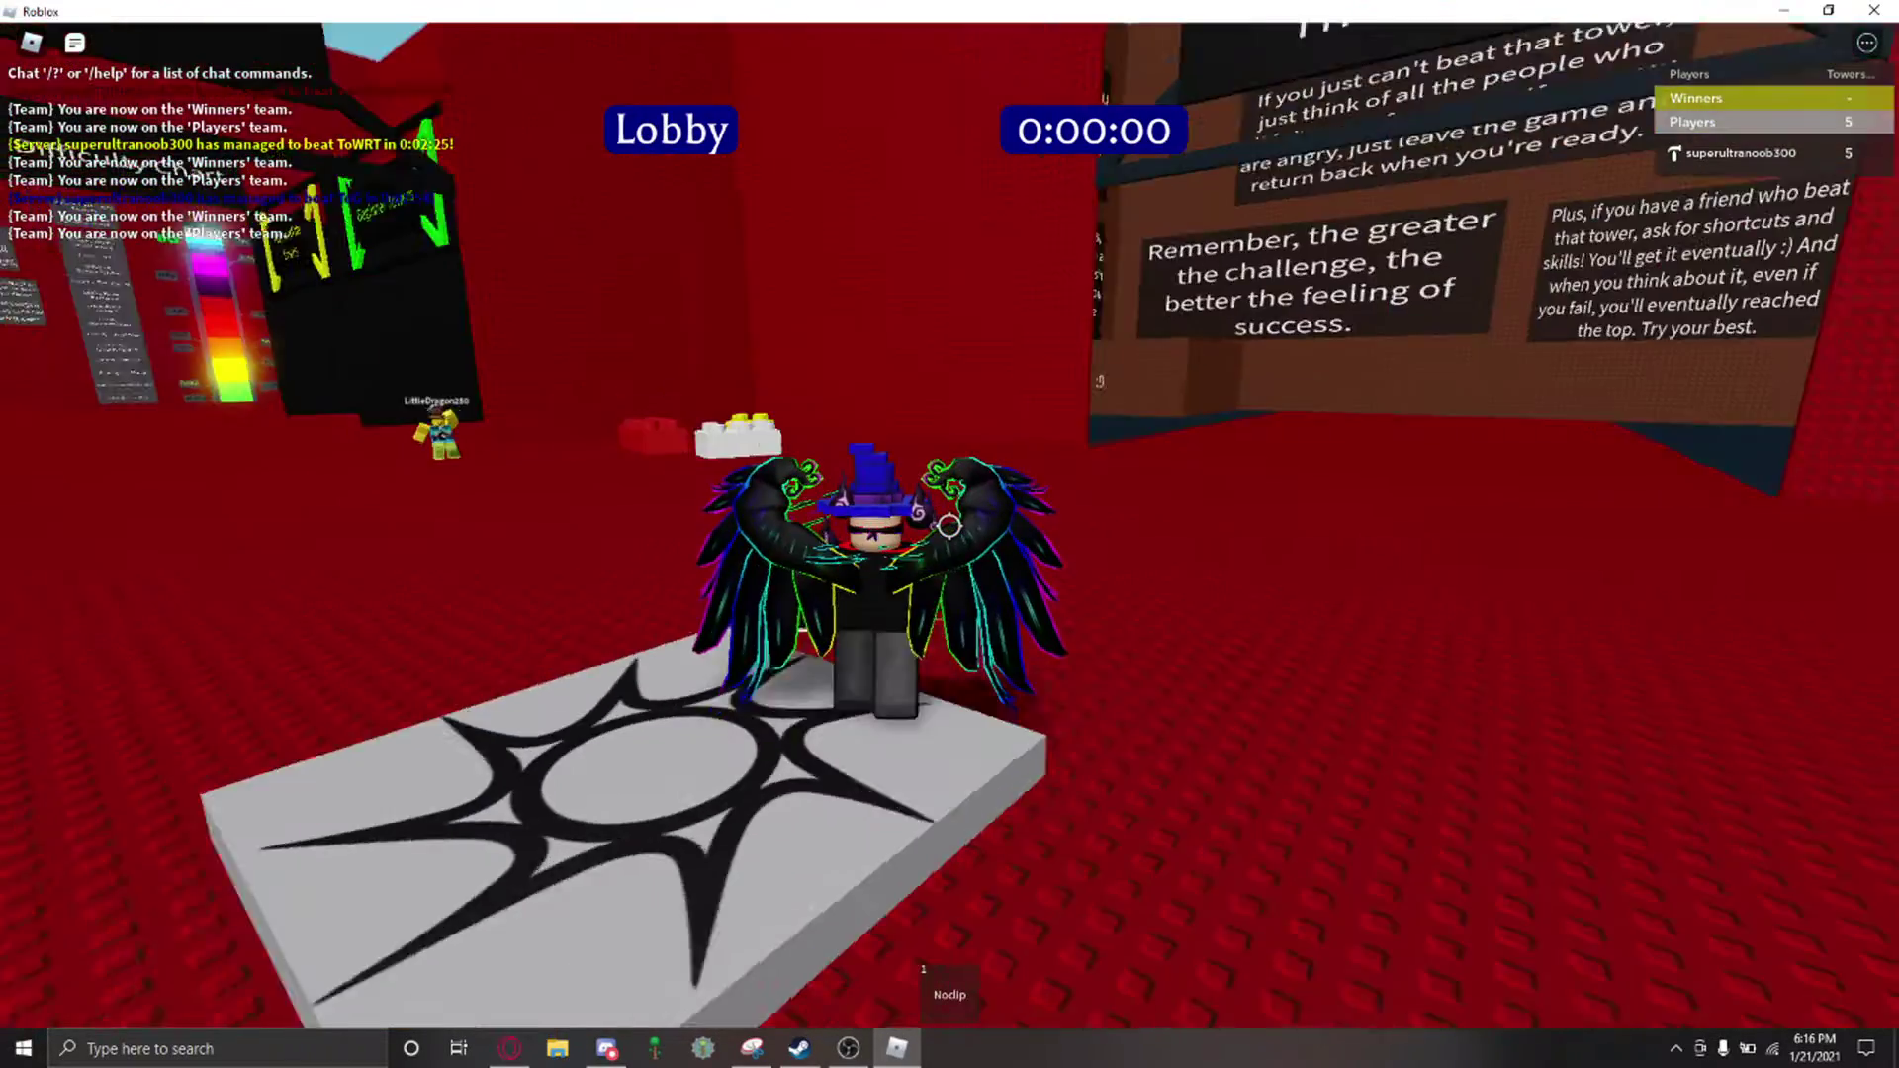
Step: Open the Esc menu, back out of resetting, and choose Leave Game
key("Escape")
key("r")
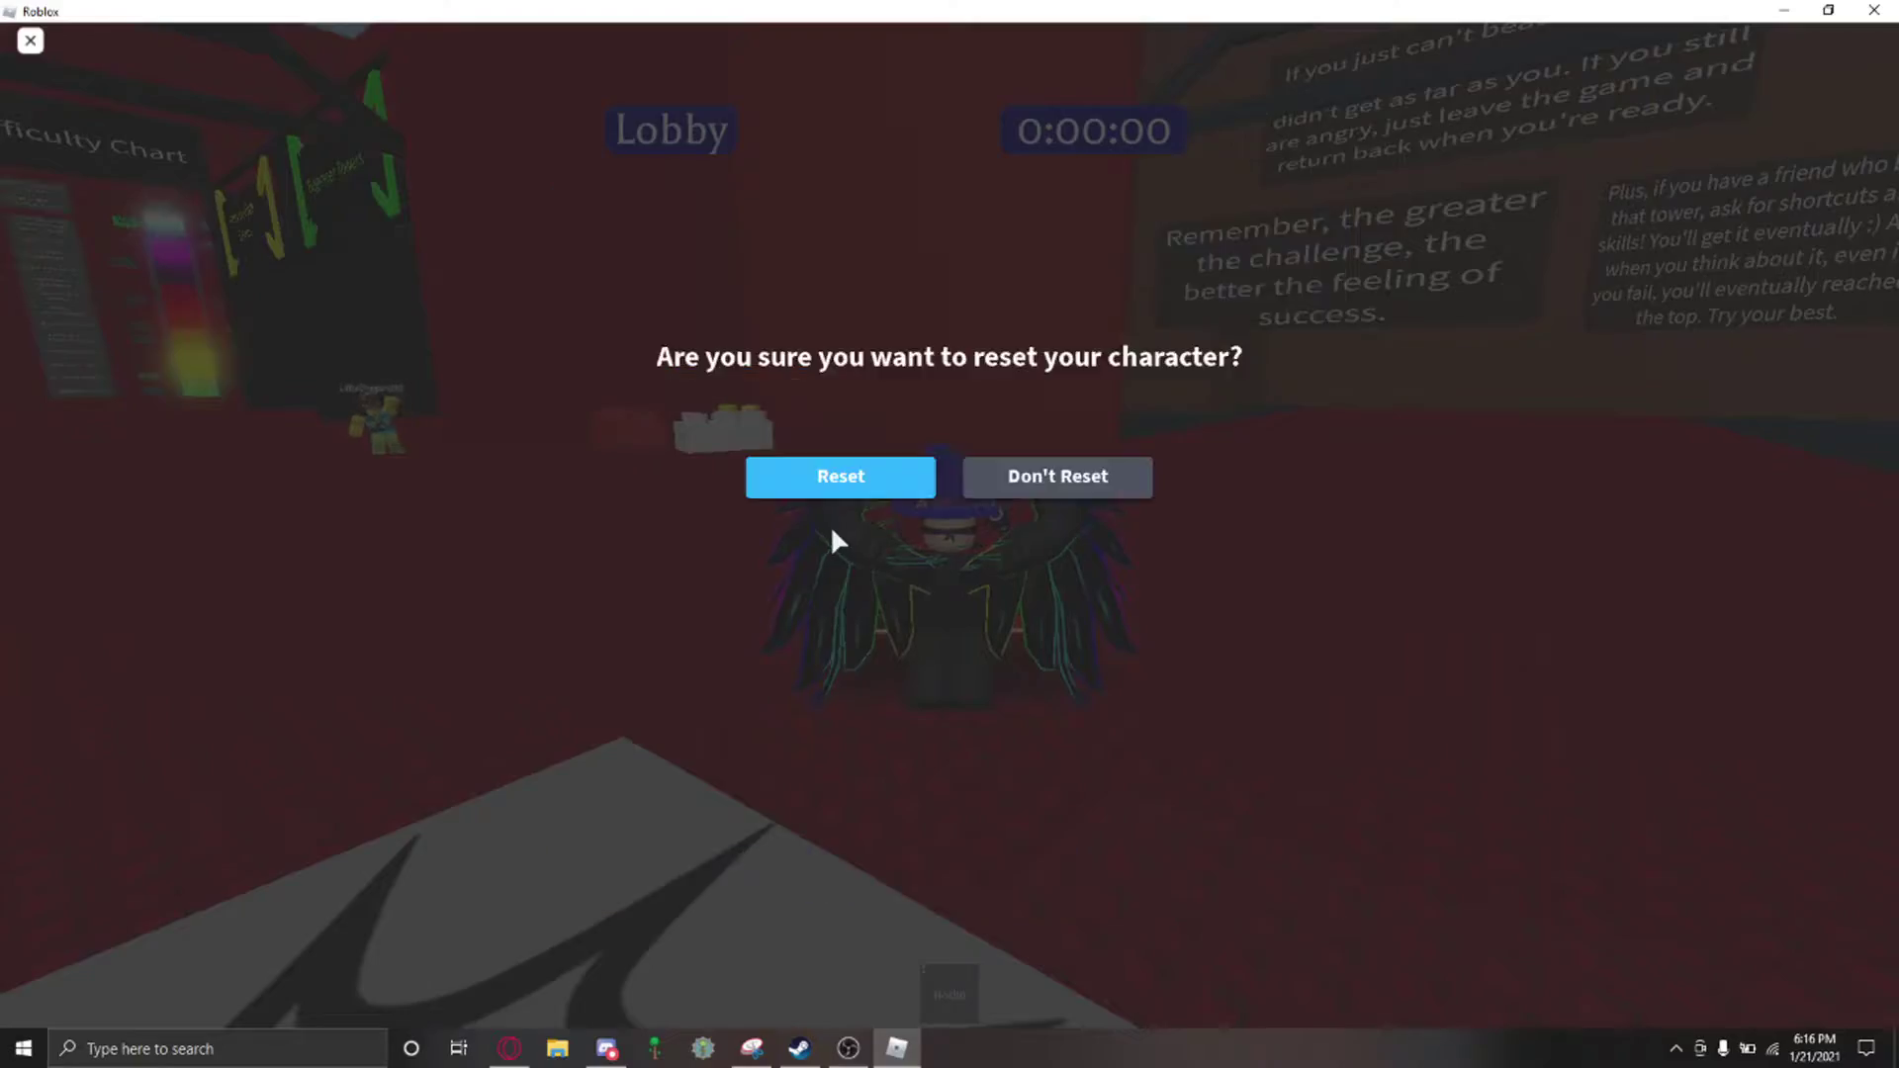
key("Escape")
key("Escape")
key("Escape")
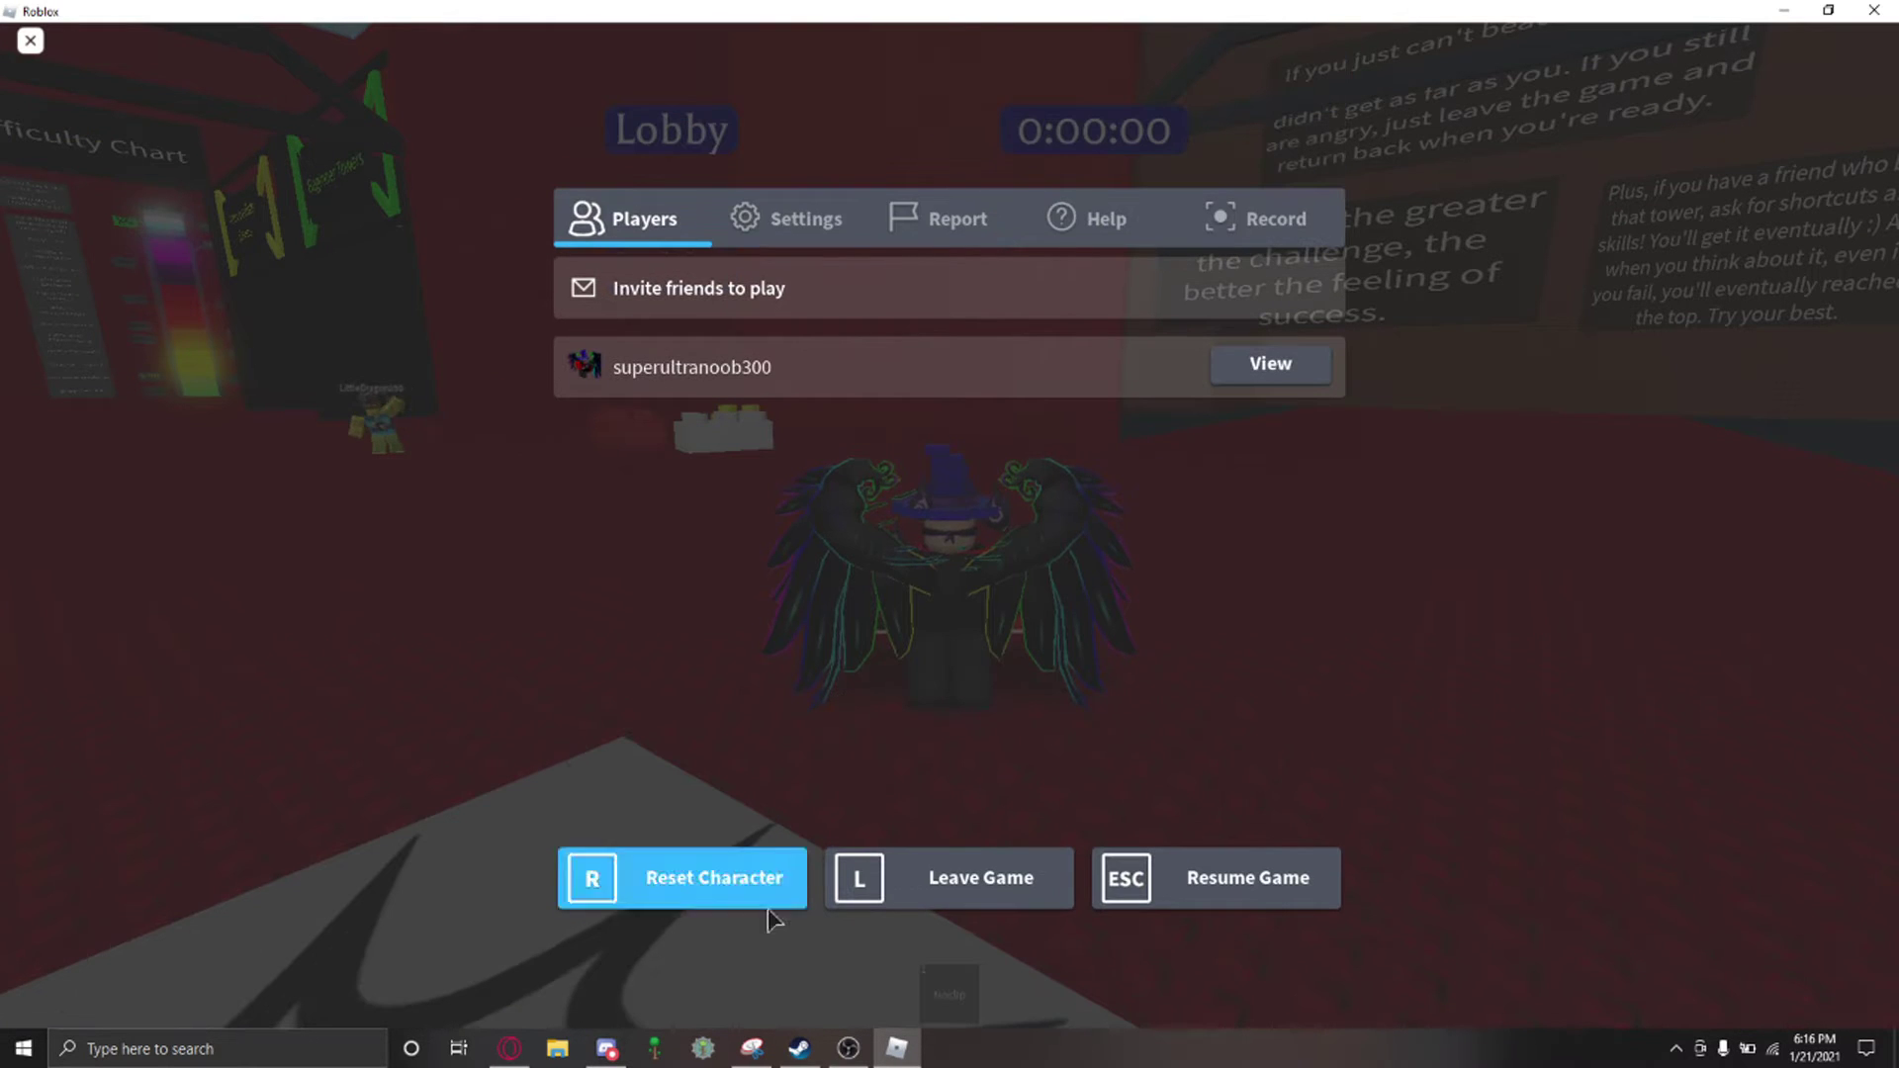
left_click(913, 872)
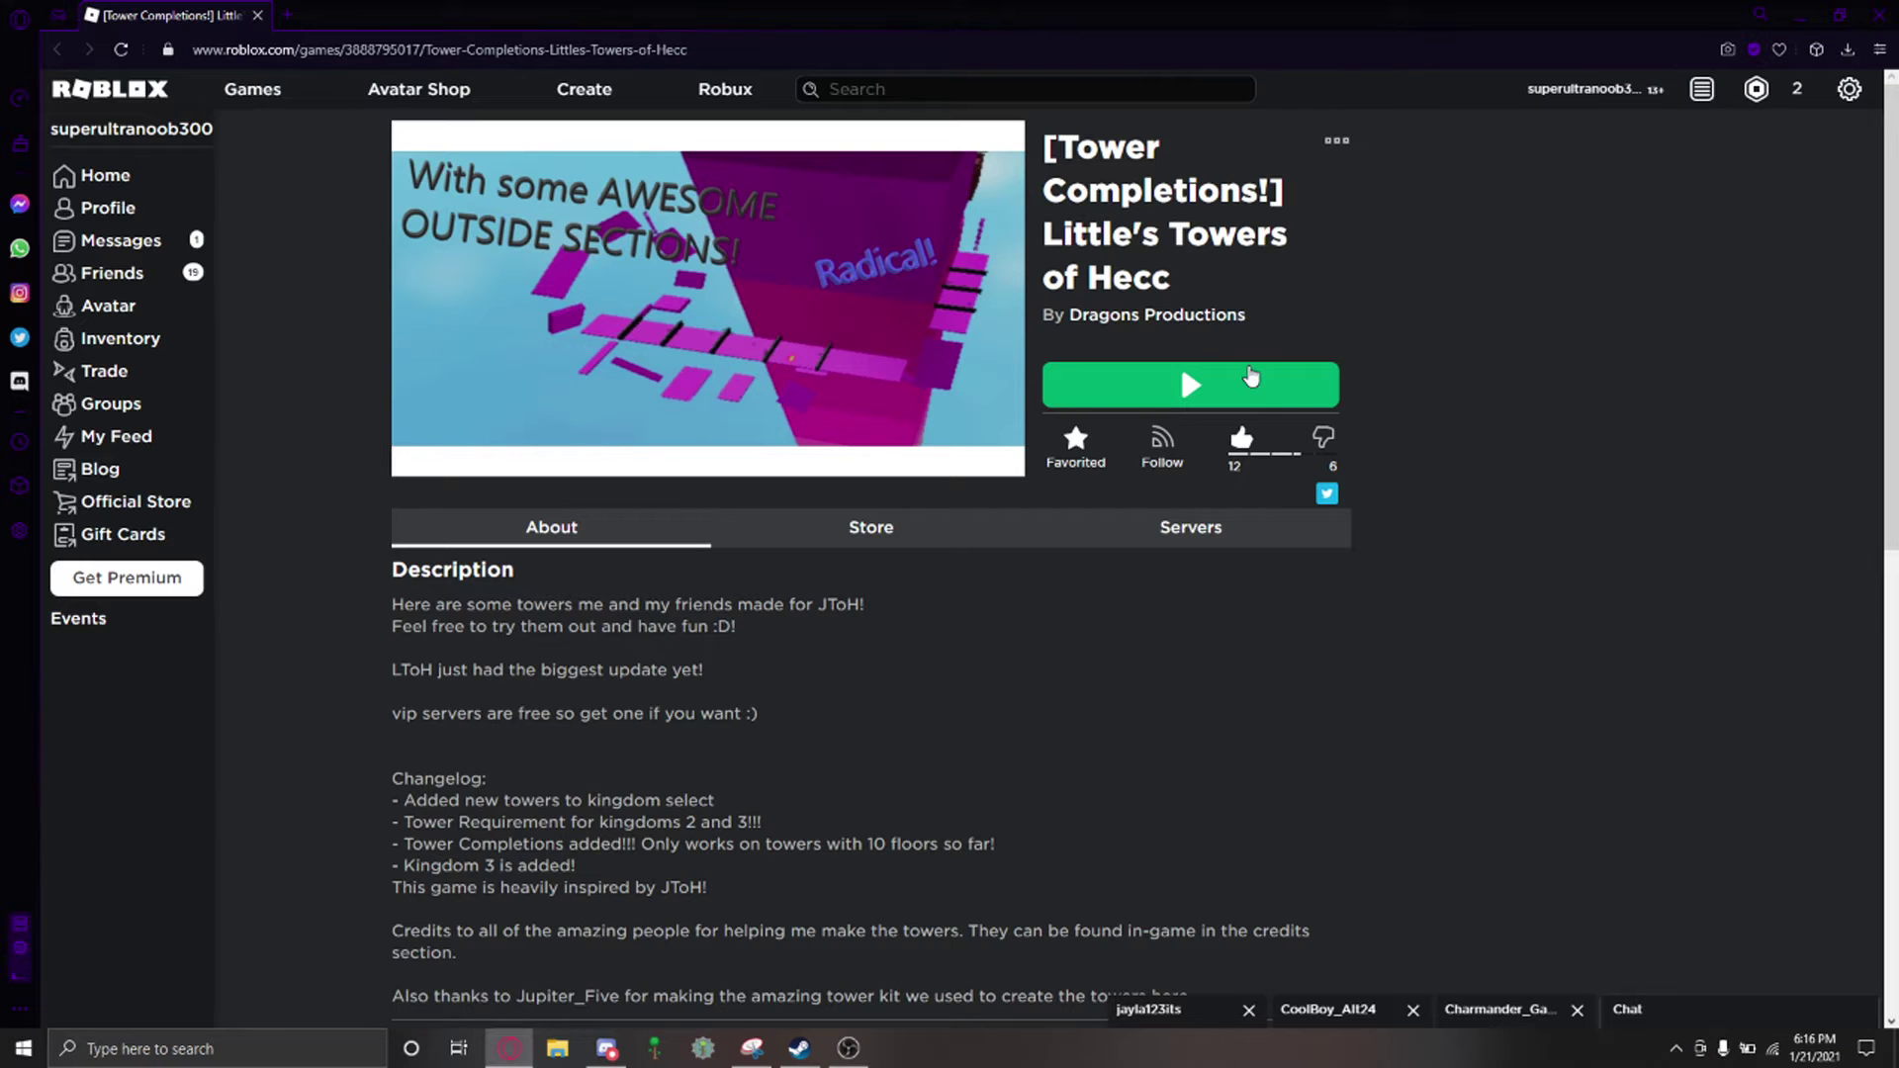
Step: Launch Little's Towers of Hecc with Play and dismiss the Download and Install Roblox popup
left_click(1248, 373)
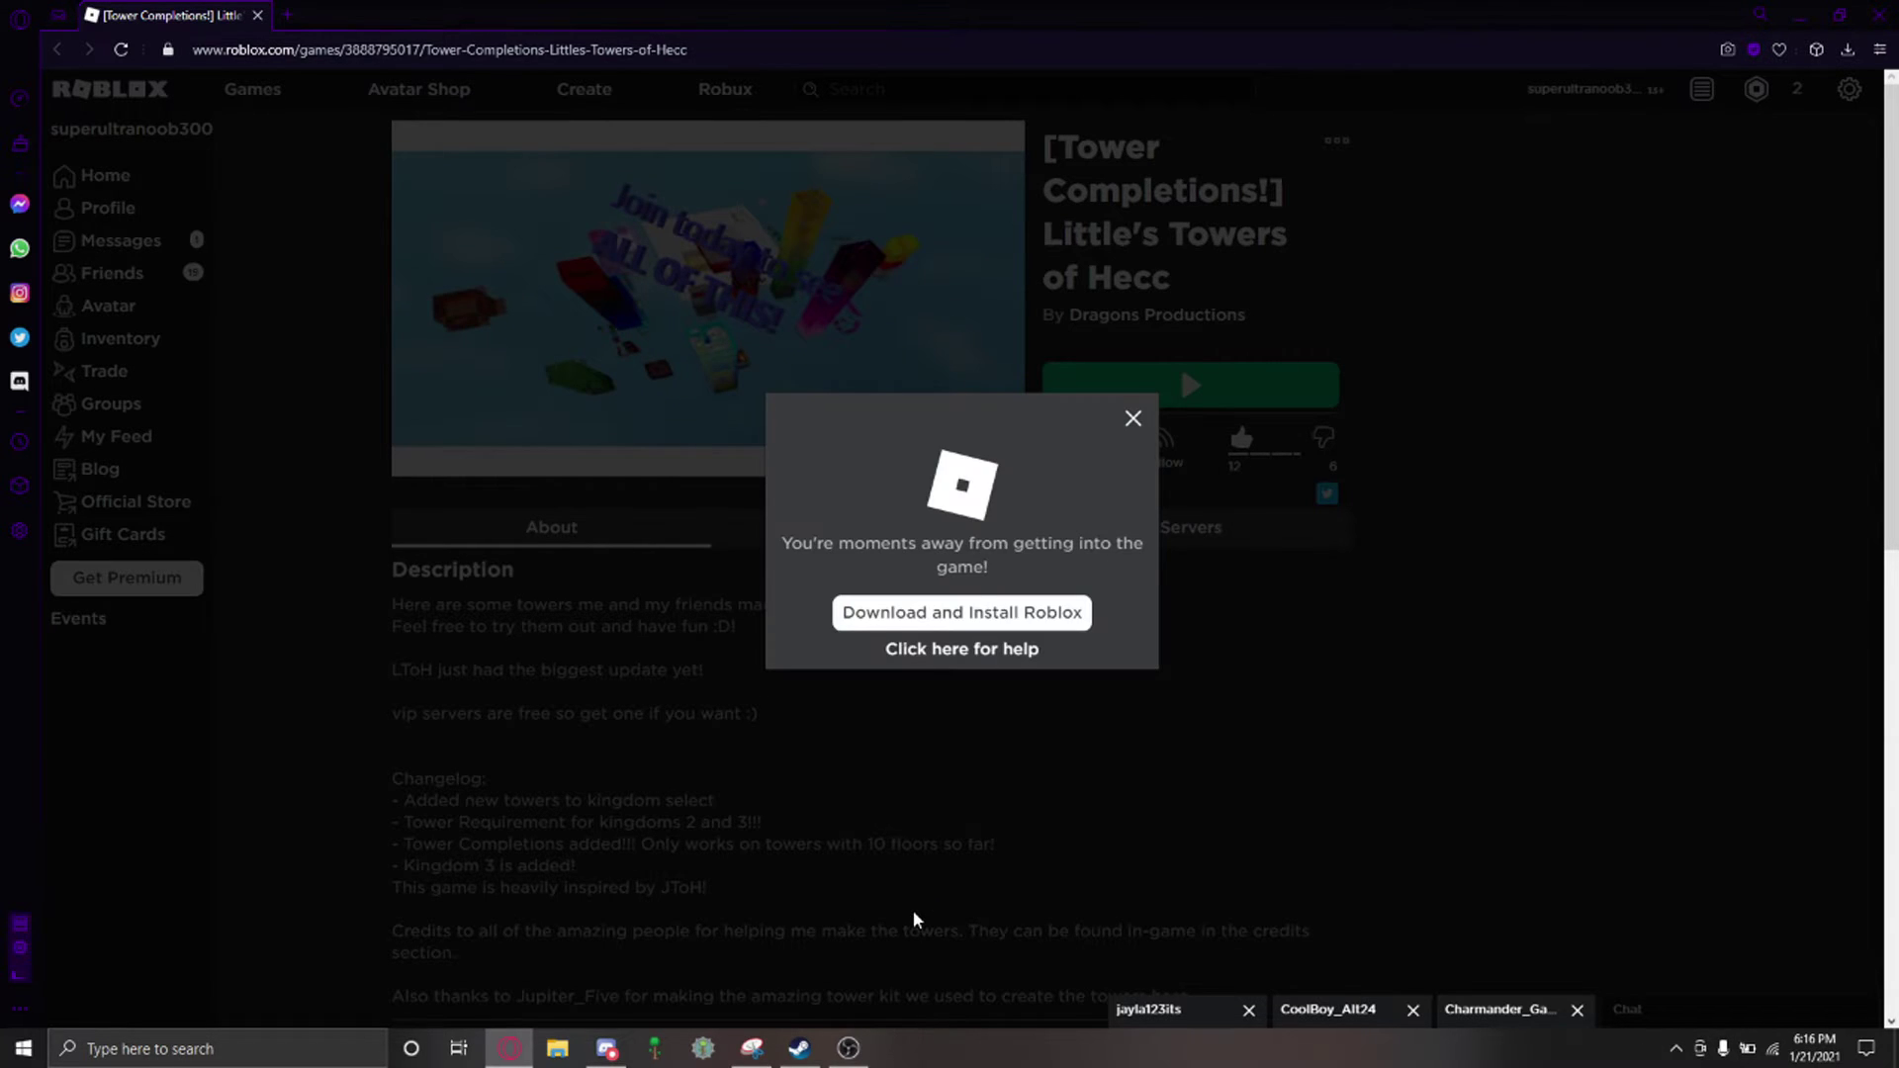
left_click(913, 911)
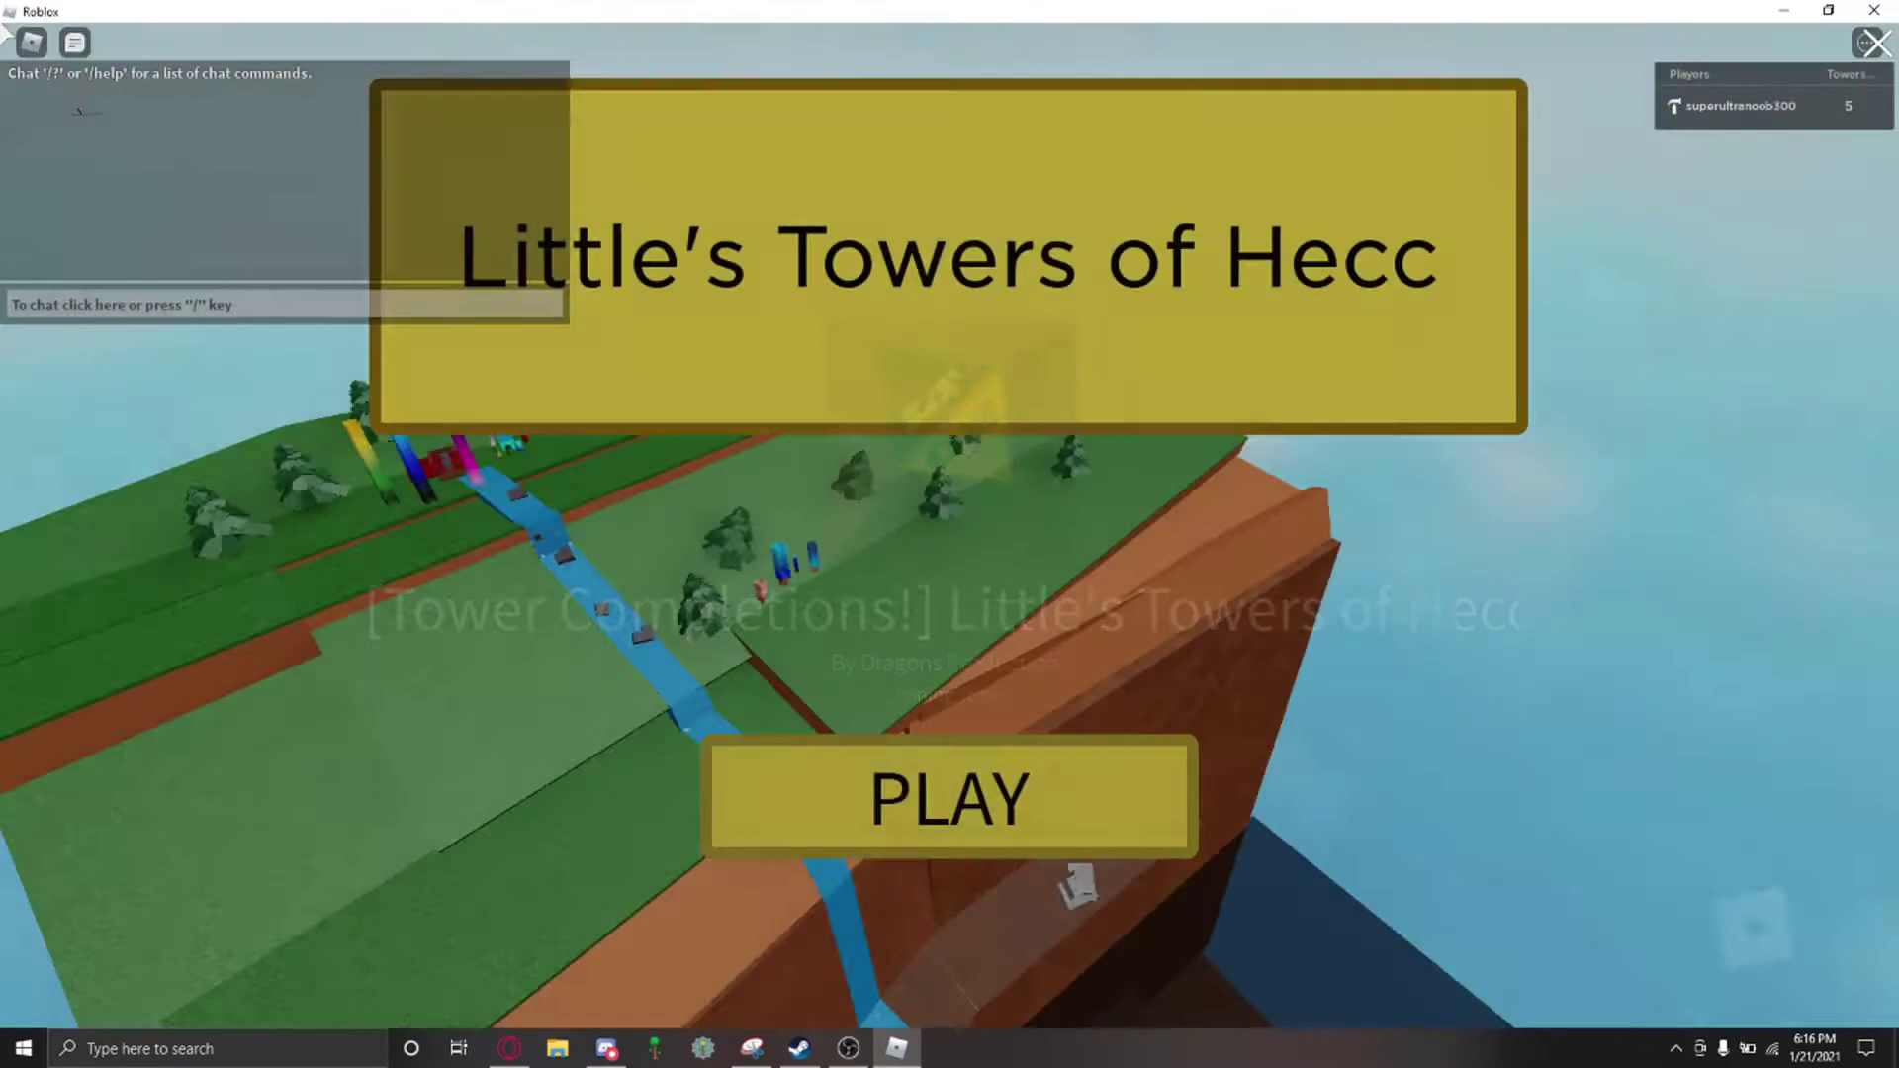
Step: Start from the title screen and pick Kingdom 2: Ultra's Realm in the kingdom selector
left_click(1031, 746)
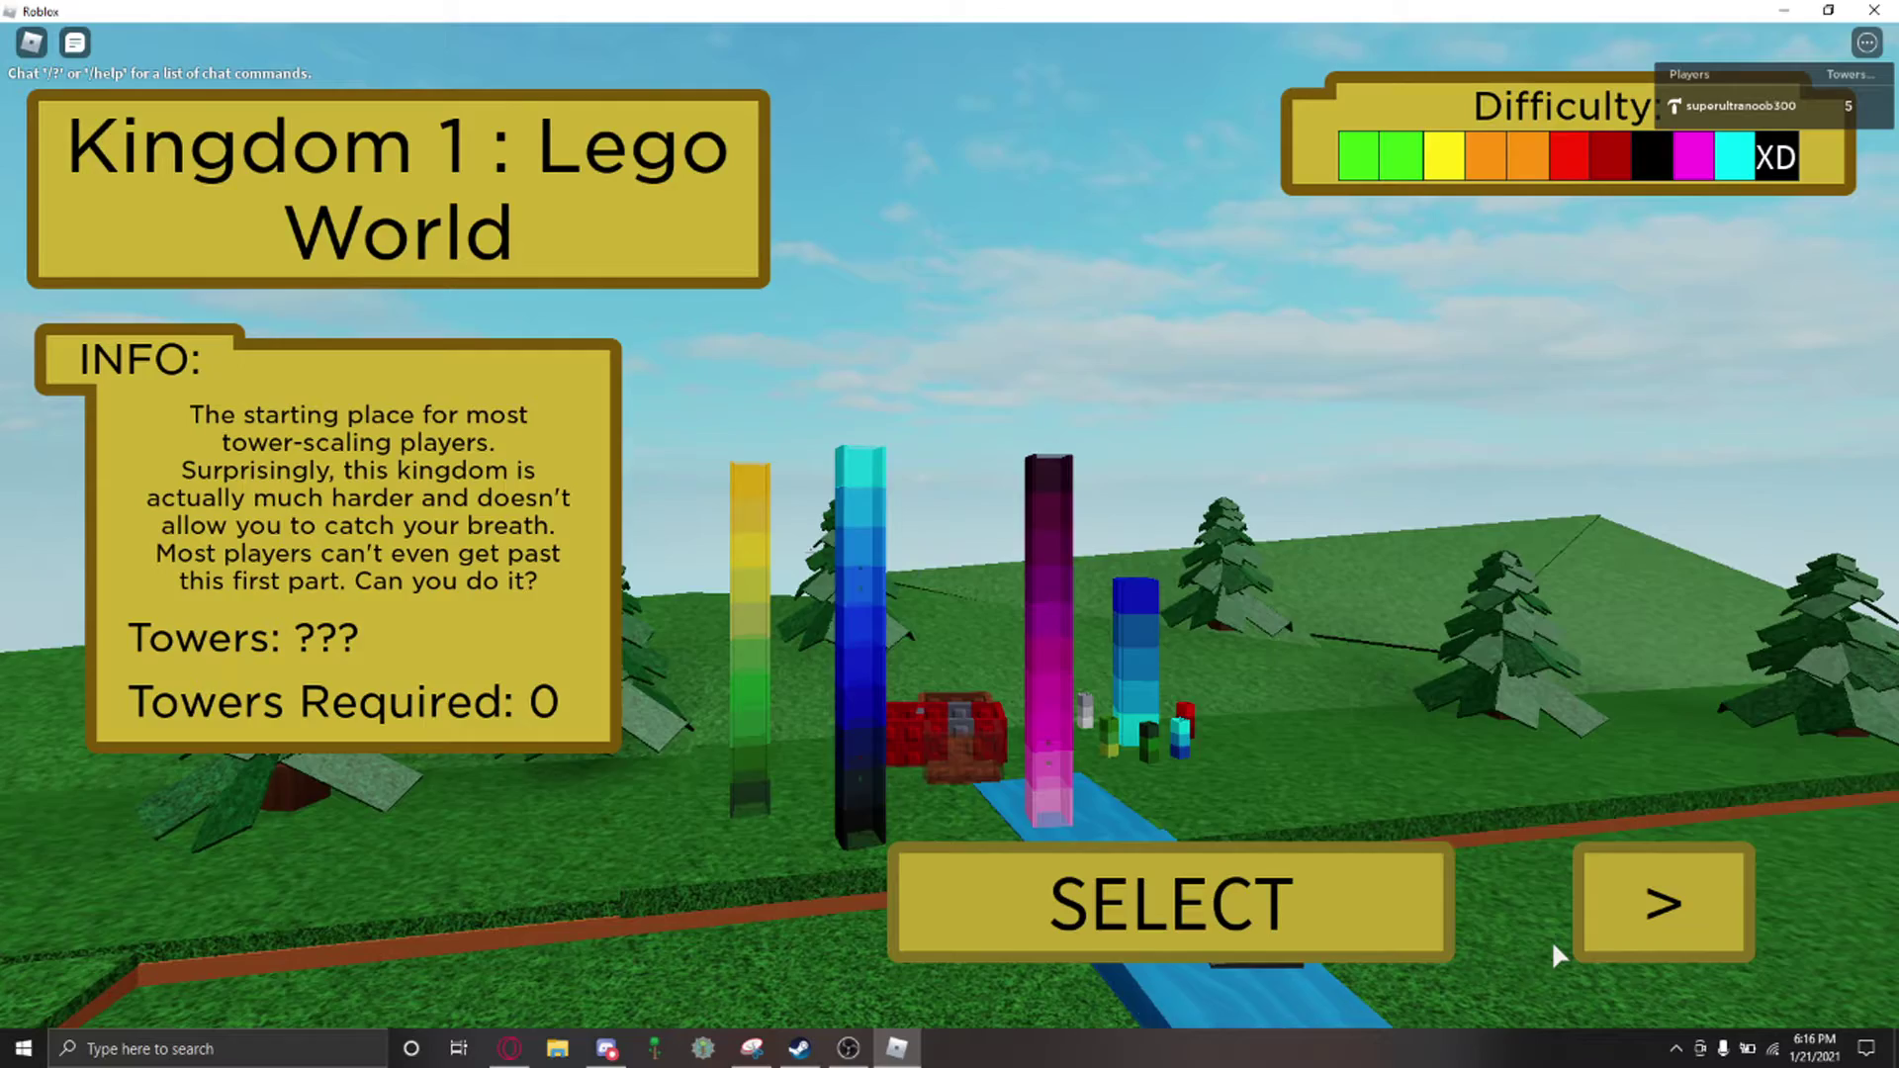
left_click(1633, 909)
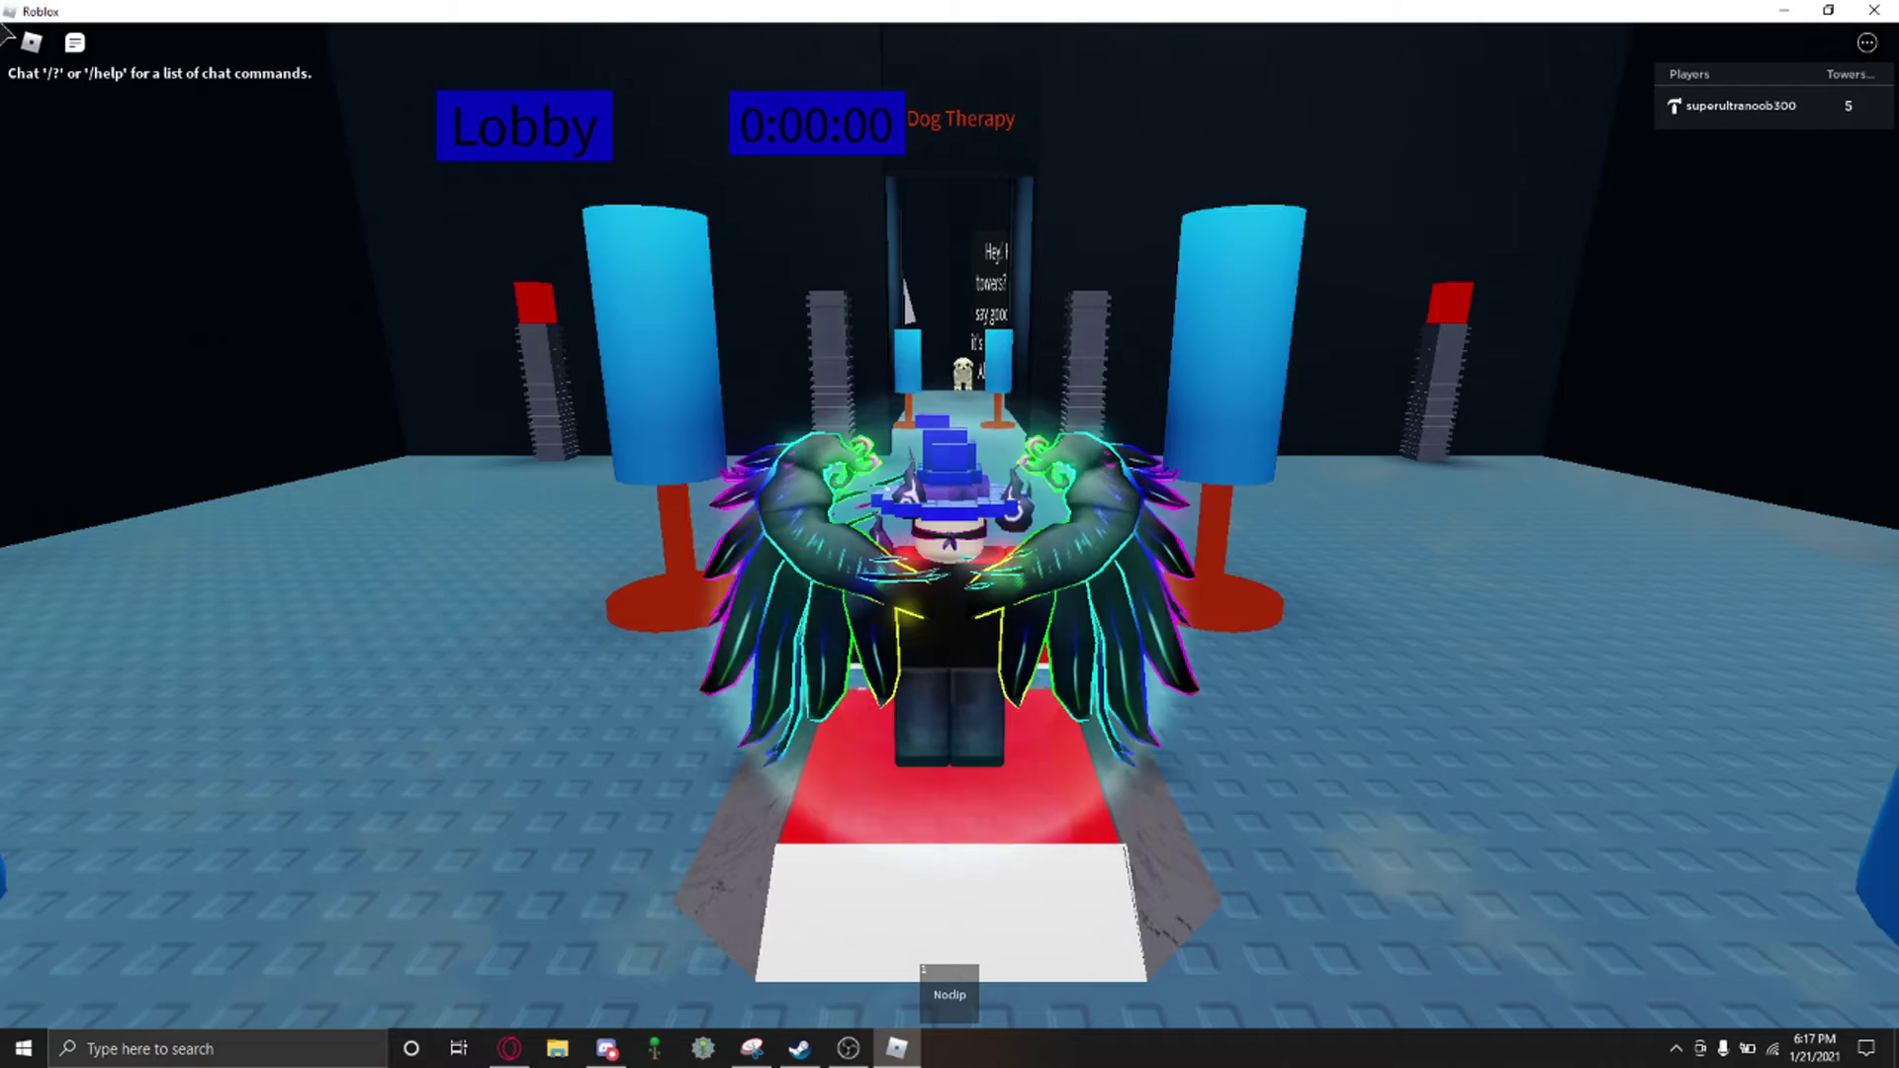
Step: Orbit the camera, then noclip into the Dog Therapy room to view its dog picture wall
left_click_drag(1350, 645, 1332, 623)
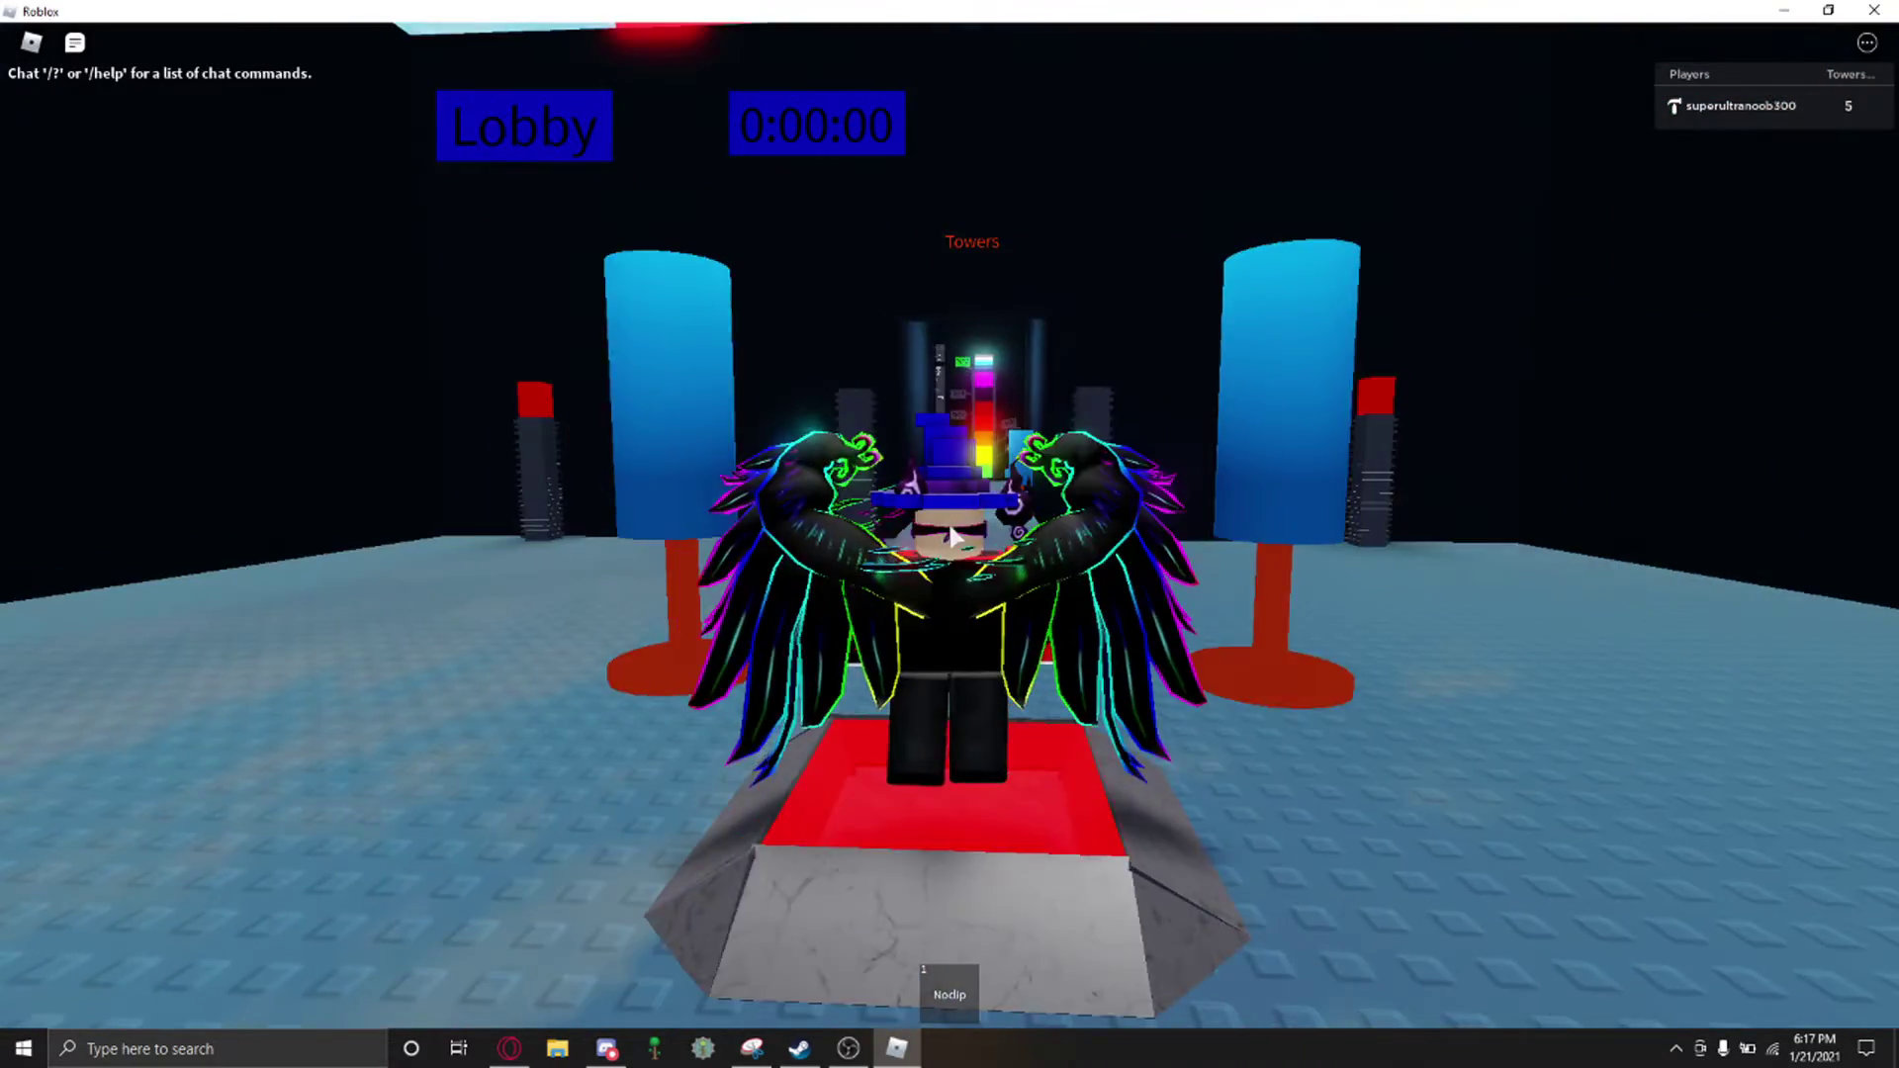
scroll(916, 554, "up", 5)
scroll(916, 554, "up", 3)
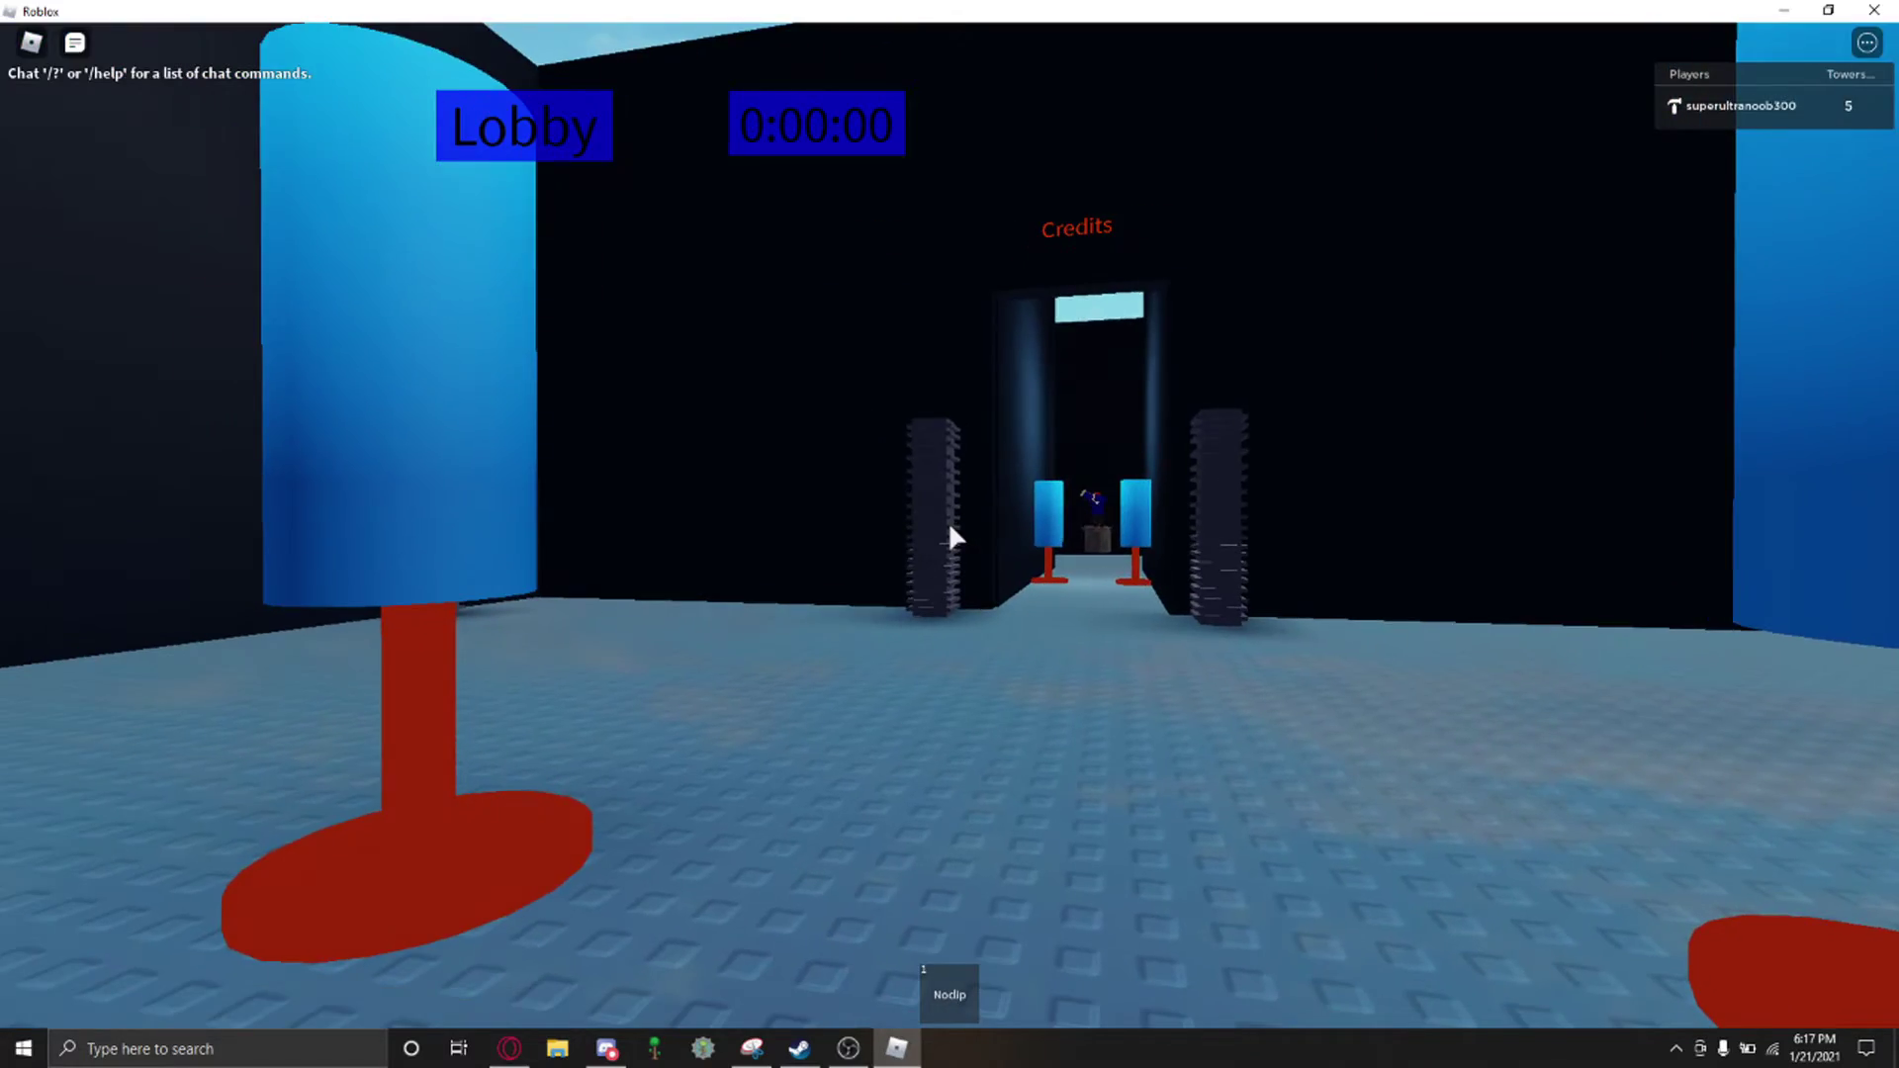
scroll(949, 520, "down", 3)
mouse_move(949, 521)
left_mouse_down()
mouse_move(934, 566)
mouse_move(1046, 545)
mouse_move(948, 521)
mouse_move(1039, 565)
mouse_move(949, 522)
left_mouse_up()
scroll(1046, 545, "up", 5)
scroll(949, 521, "down", 5)
key("w")
key("w")
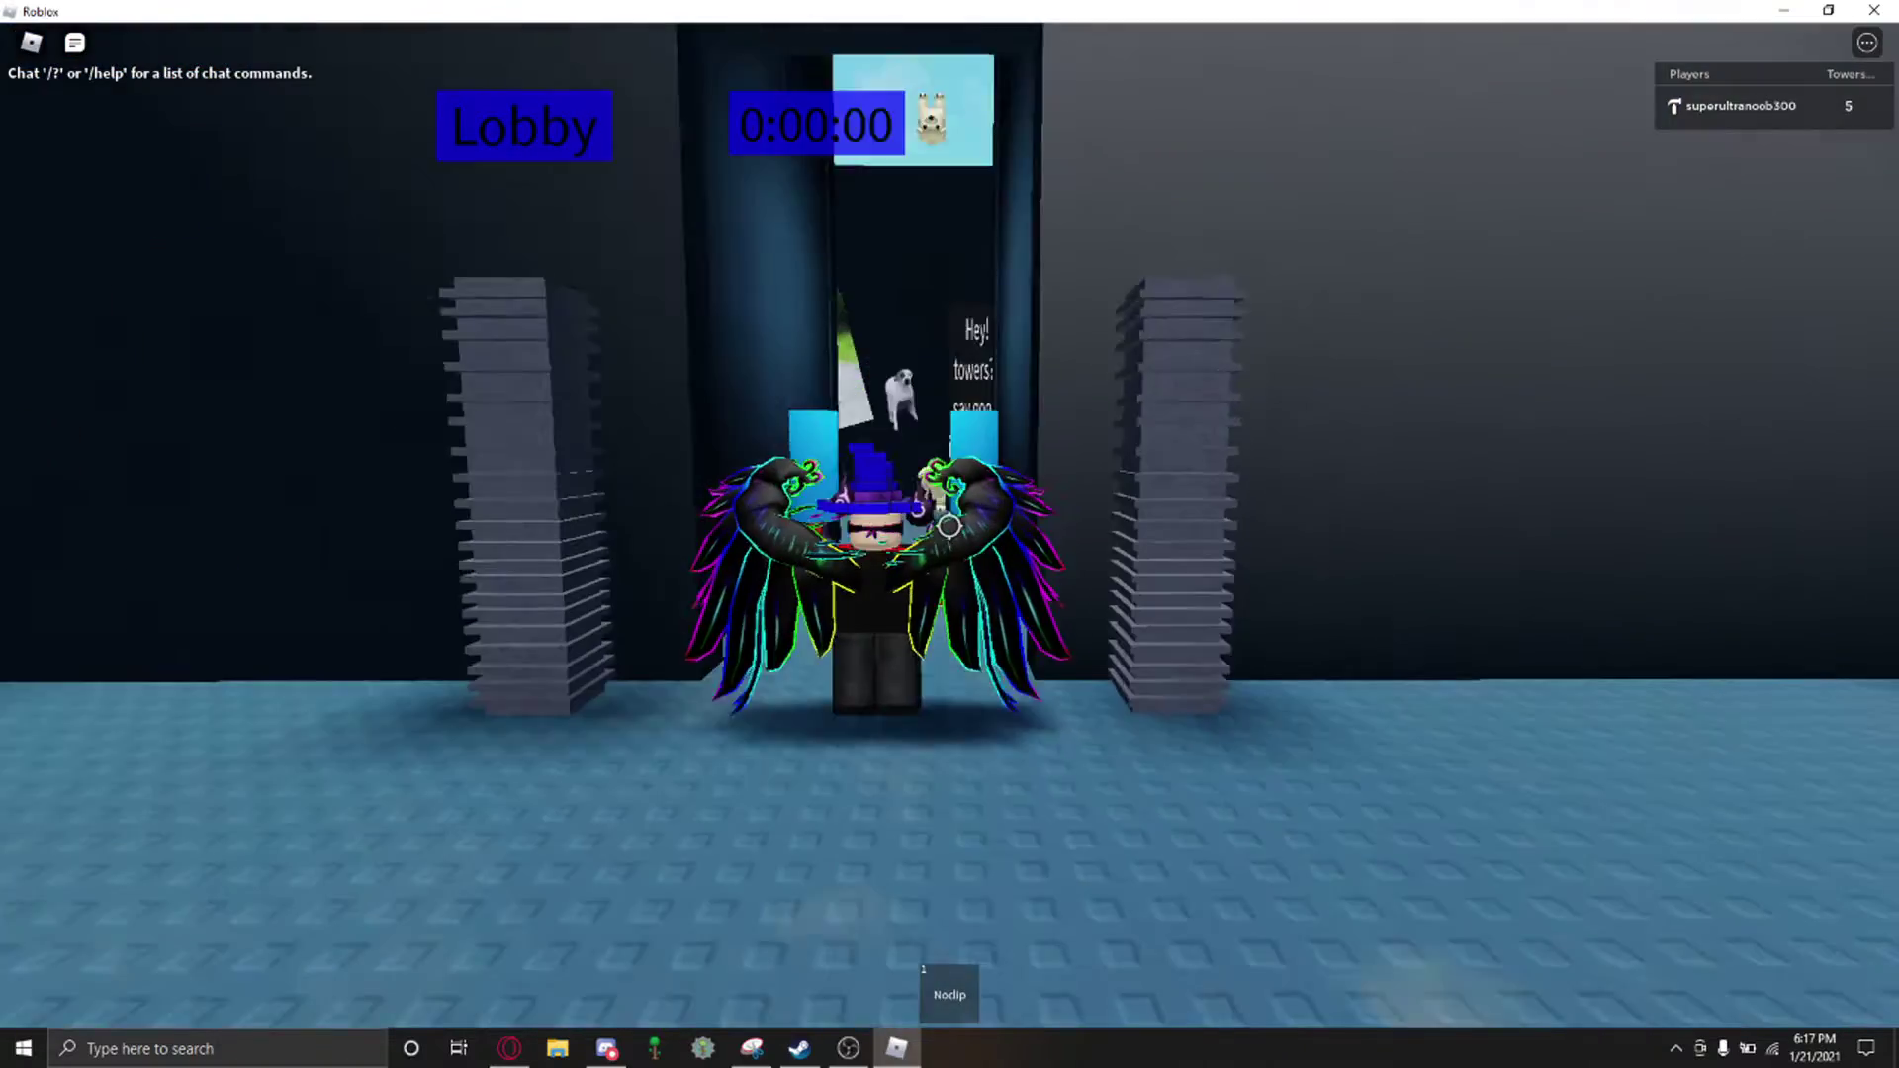
key("w")
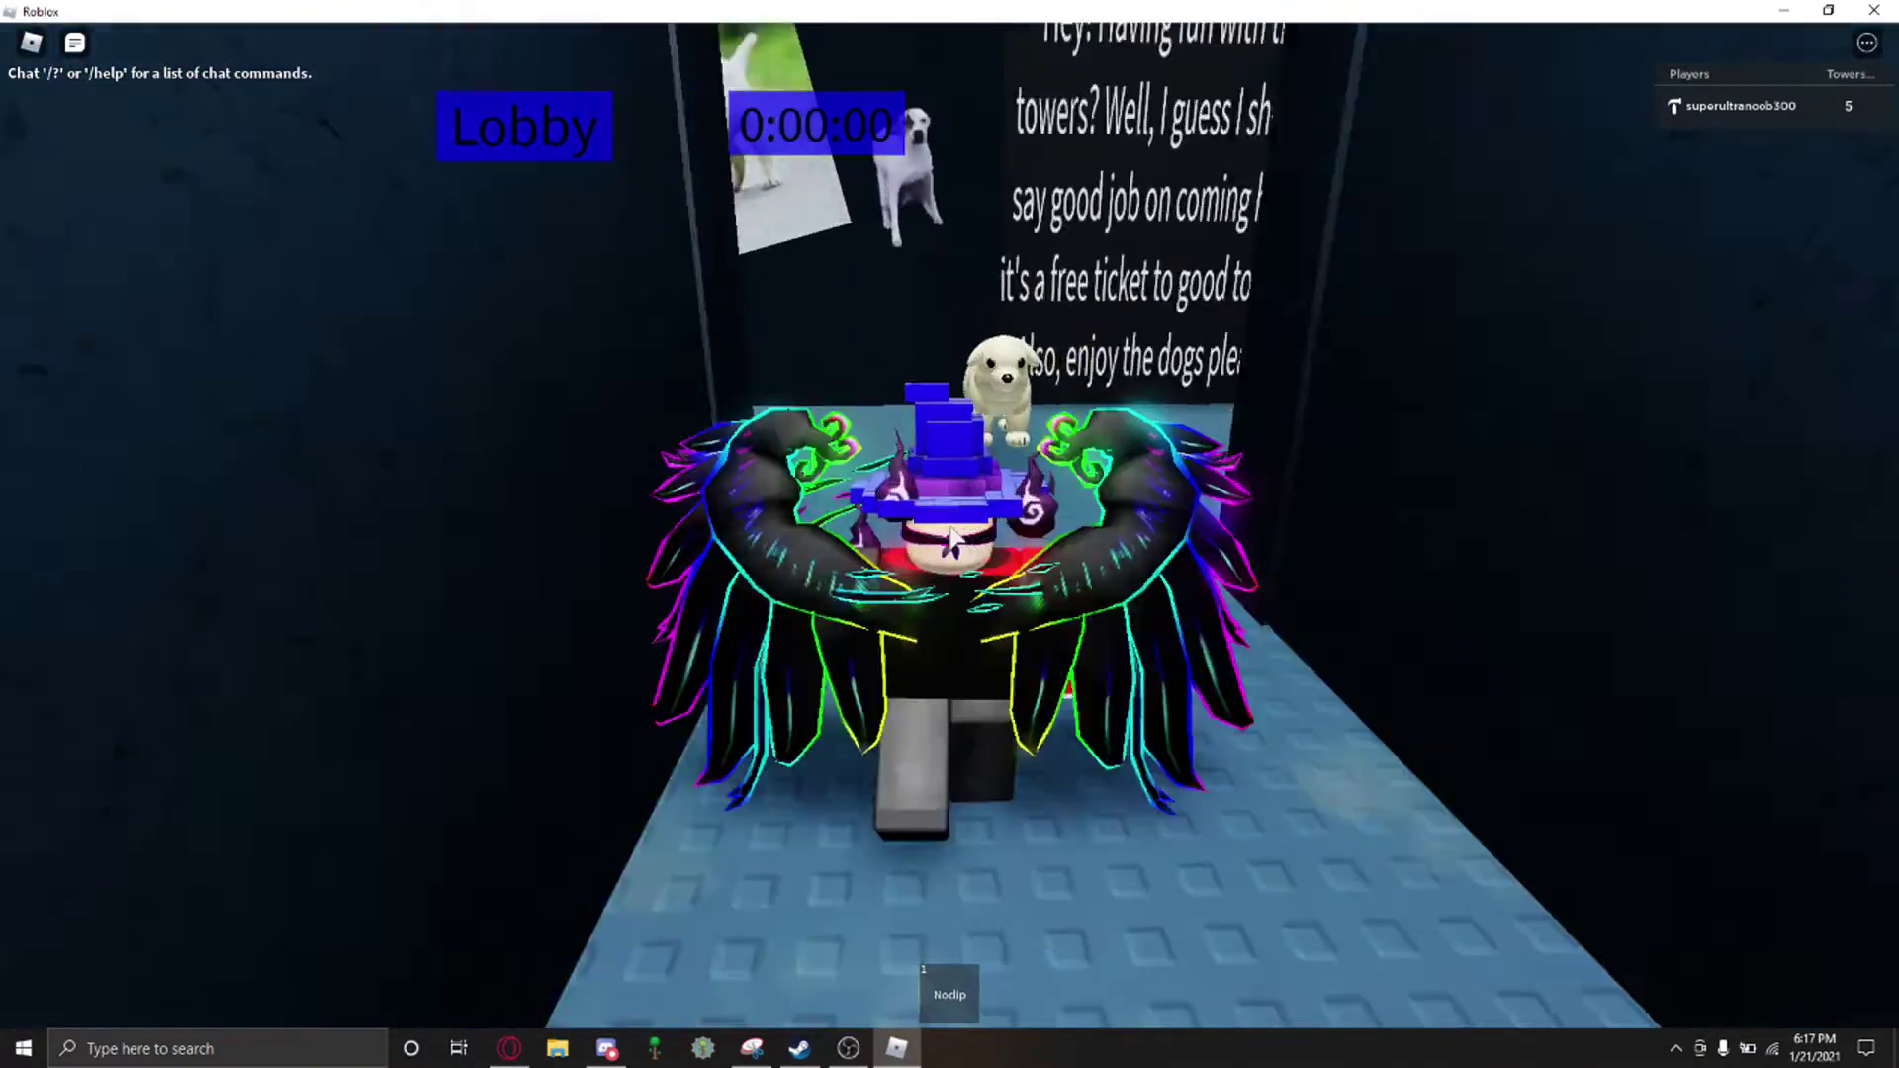
left_click_drag(949, 521, 951, 538)
key("w")
key("w")
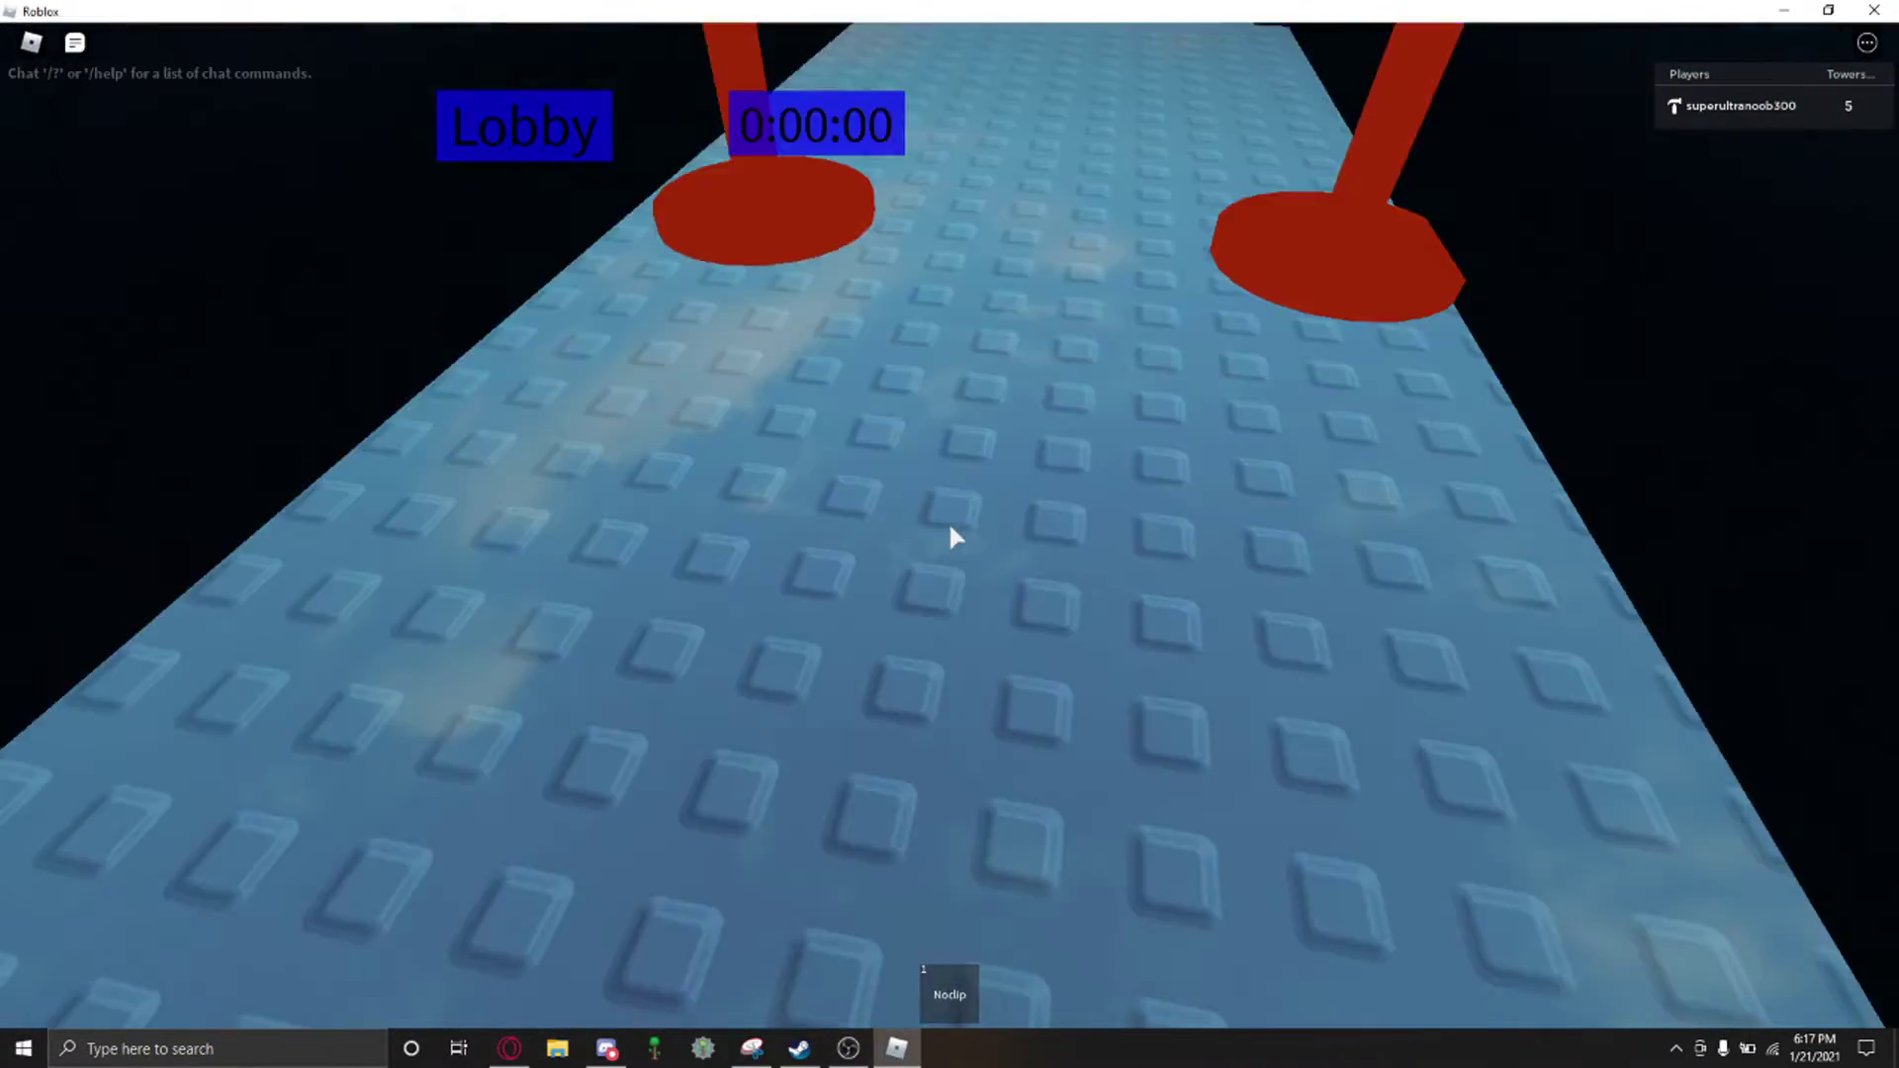
scroll(948, 537, "down", 5)
Step: Fly past the Just a Joke, Making Promises and What Lol tower portals
left_click_drag(949, 538, 955, 453)
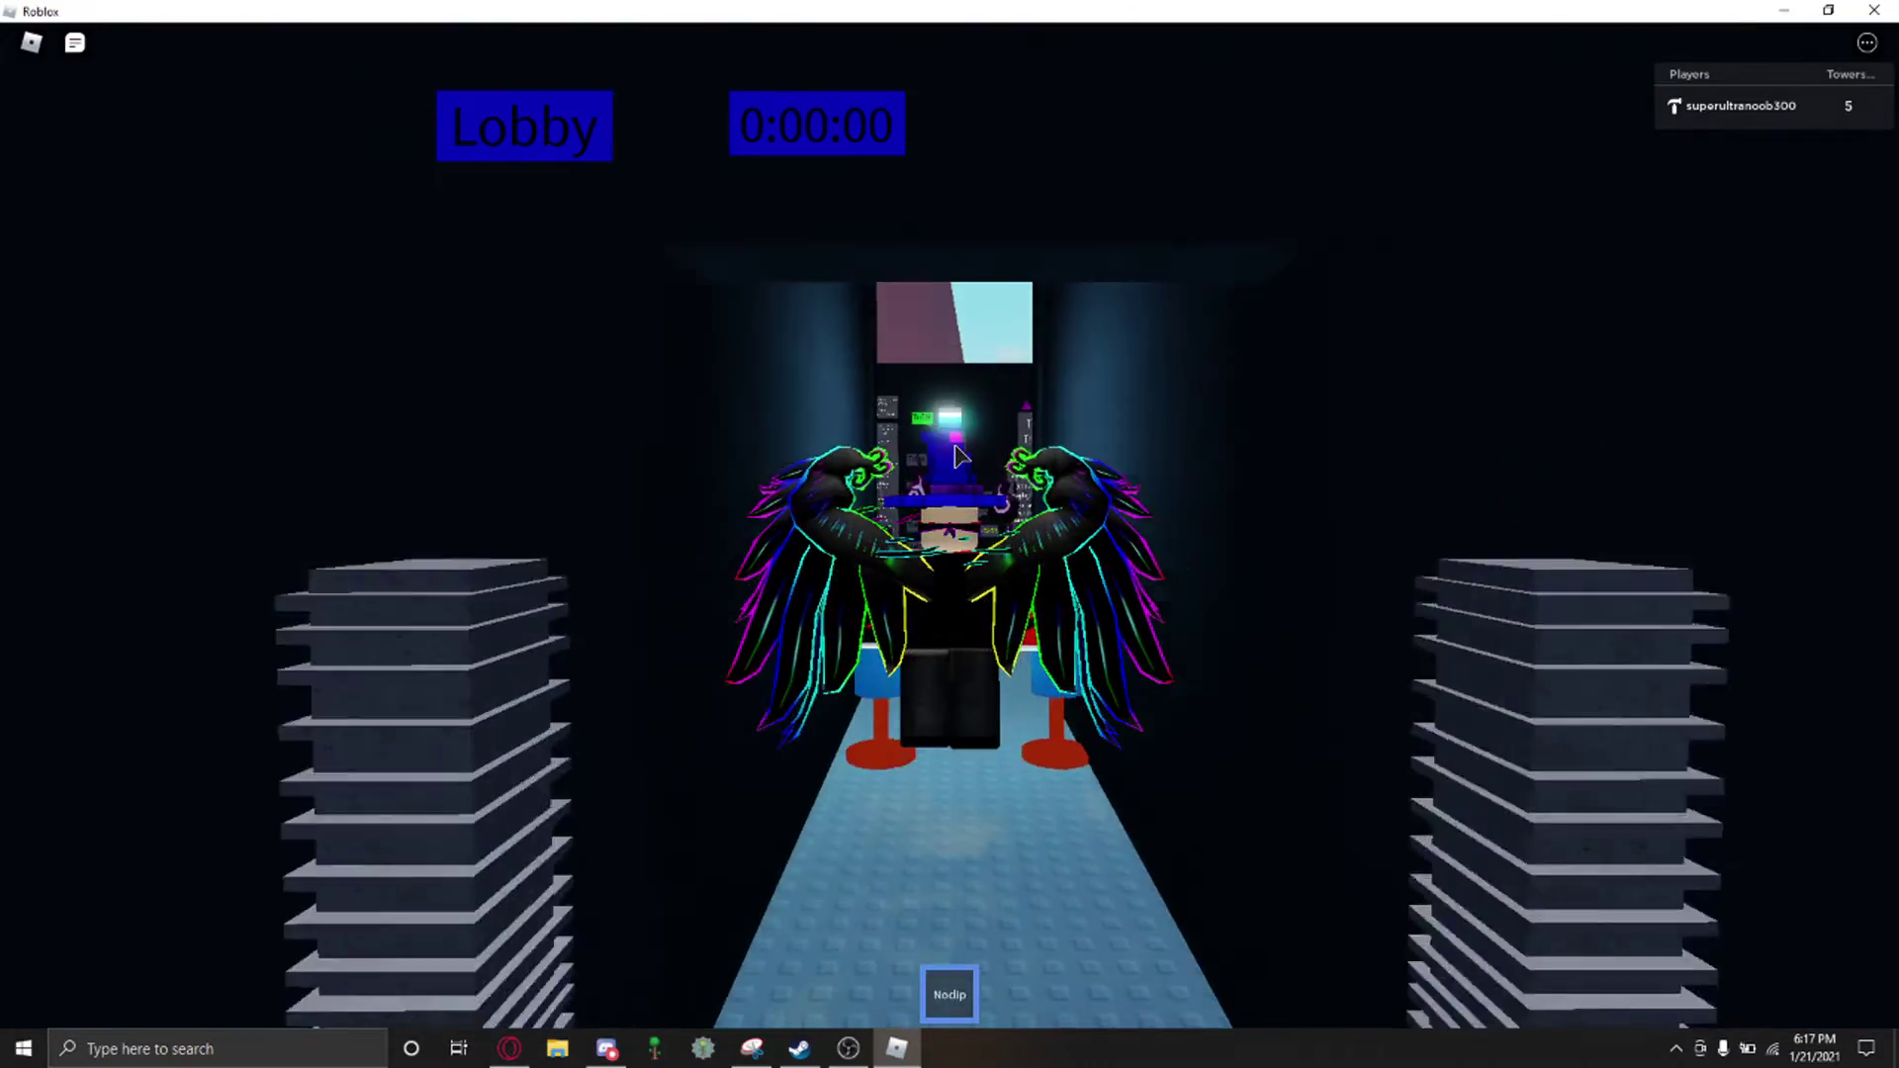
key("w")
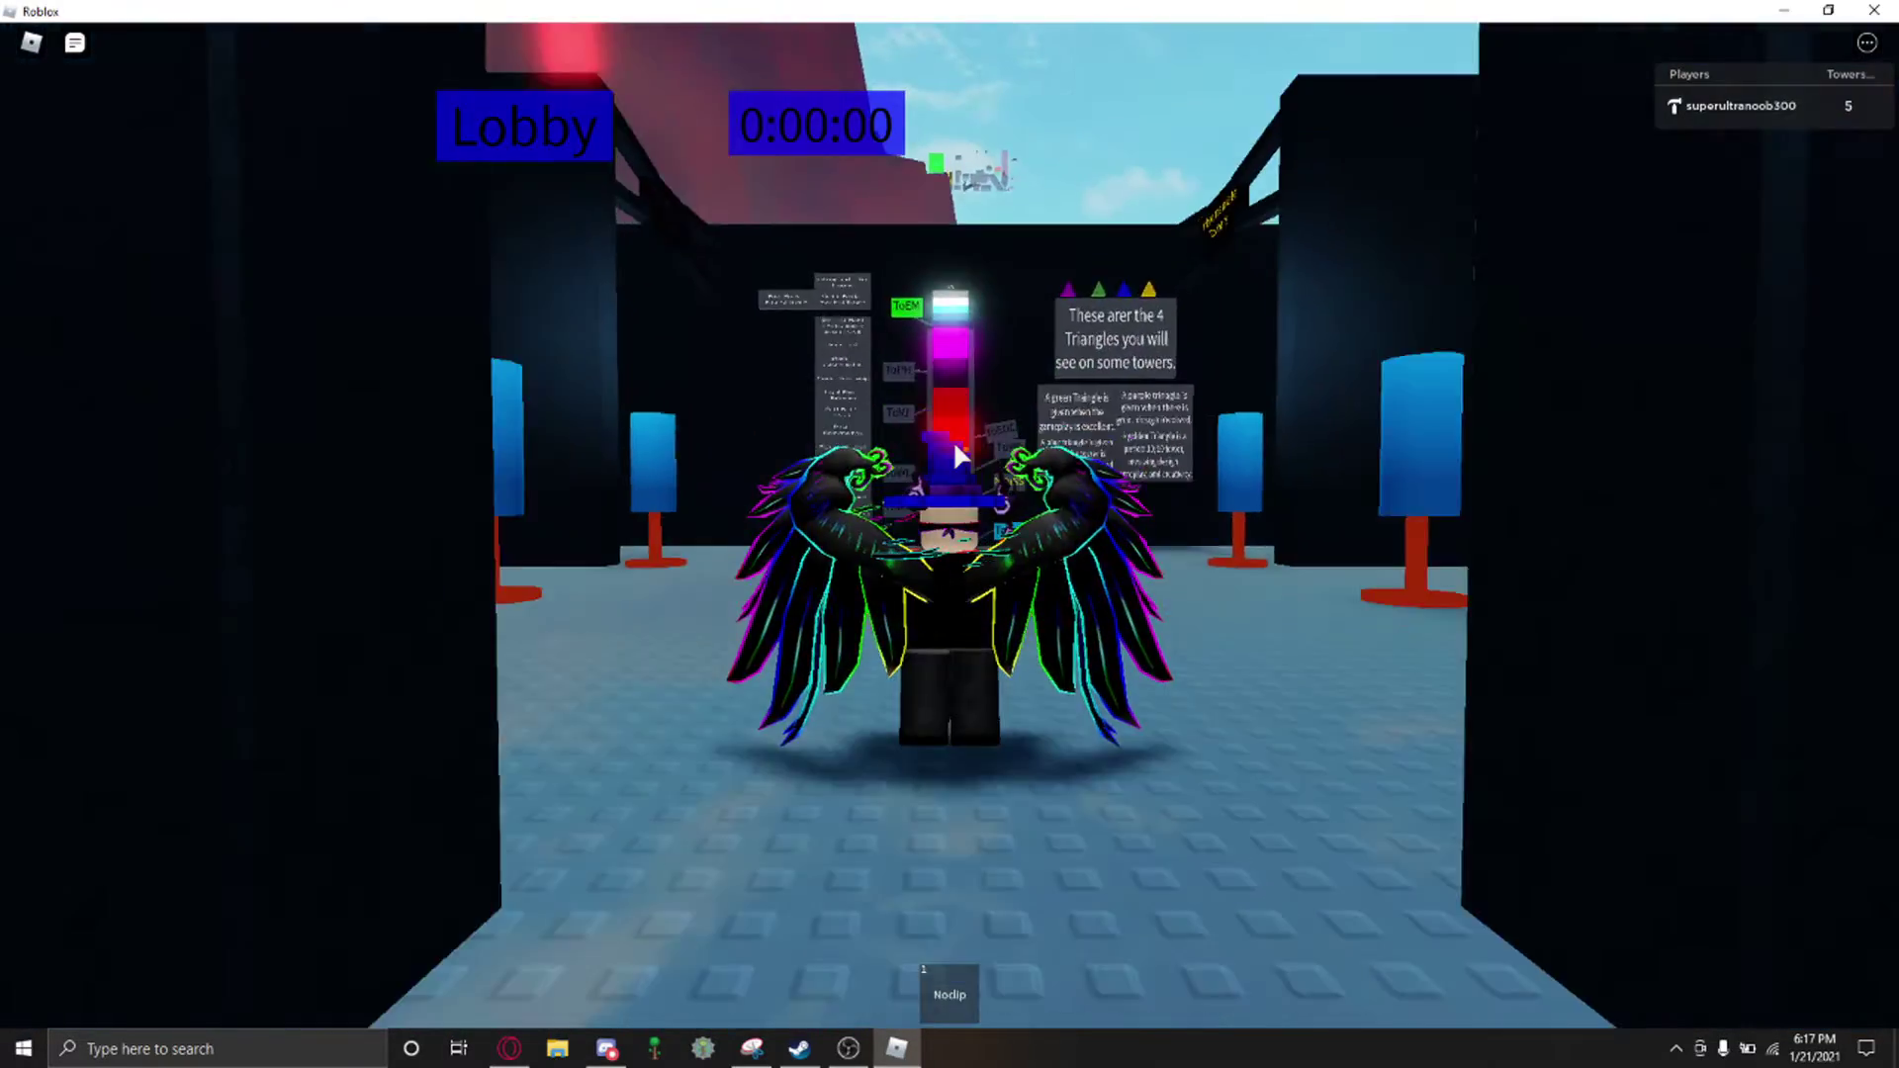
left_click_drag(955, 453, 950, 523)
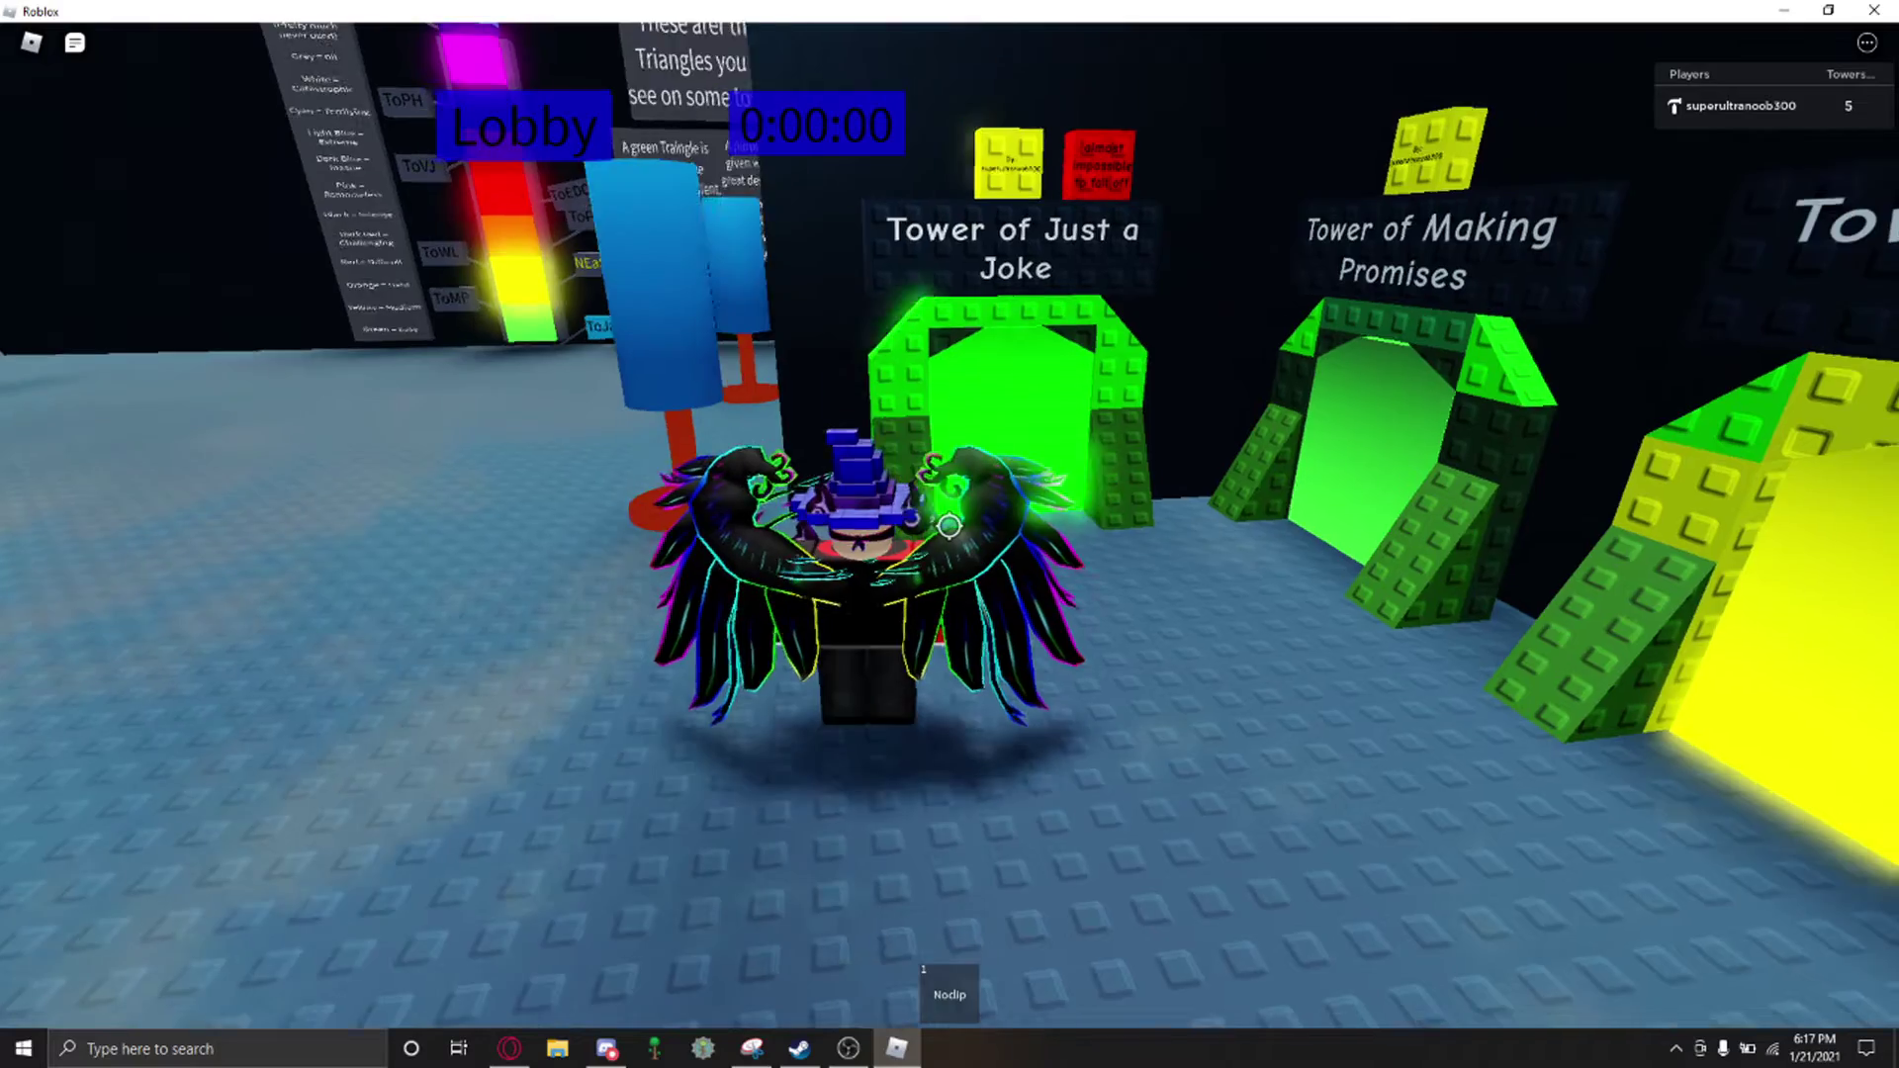
key("w")
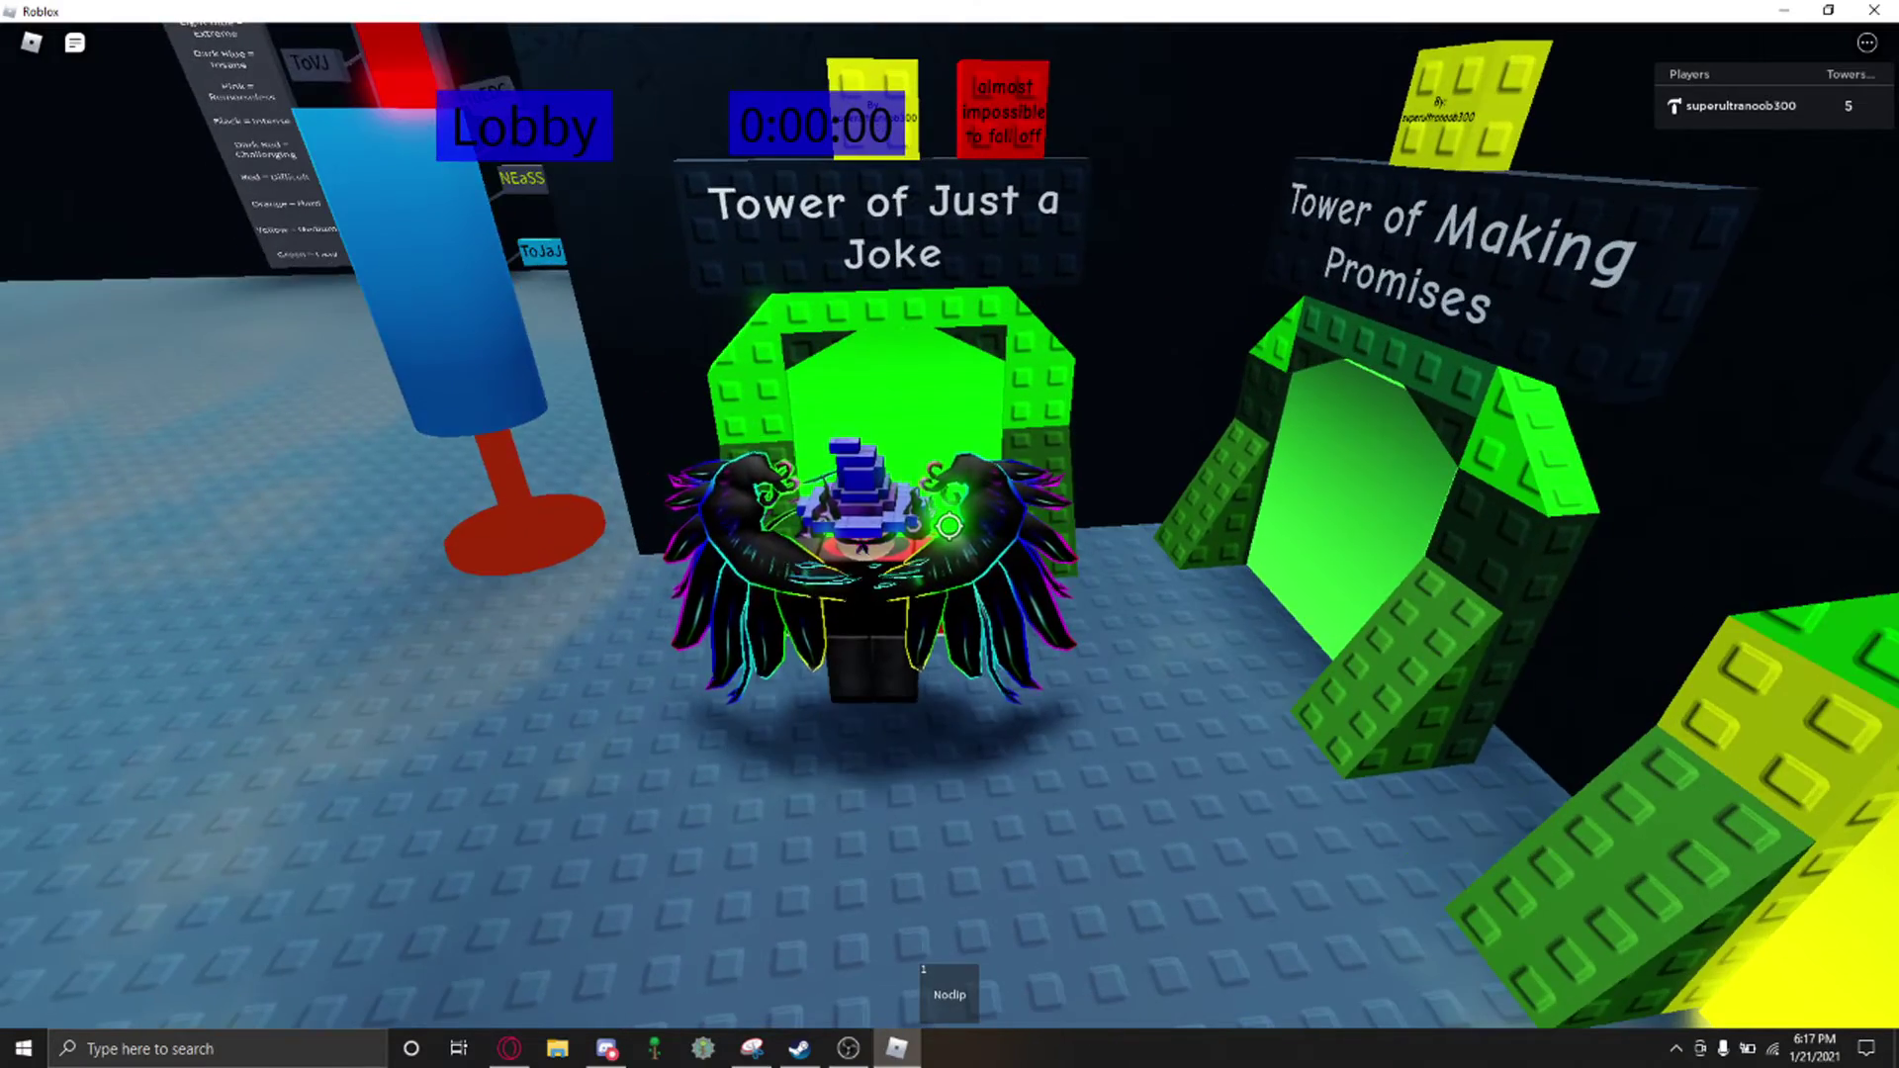
mouse_move(948, 523)
left_mouse_down()
mouse_move(979, 524)
mouse_move(920, 524)
mouse_move(980, 524)
left_mouse_up()
key("d")
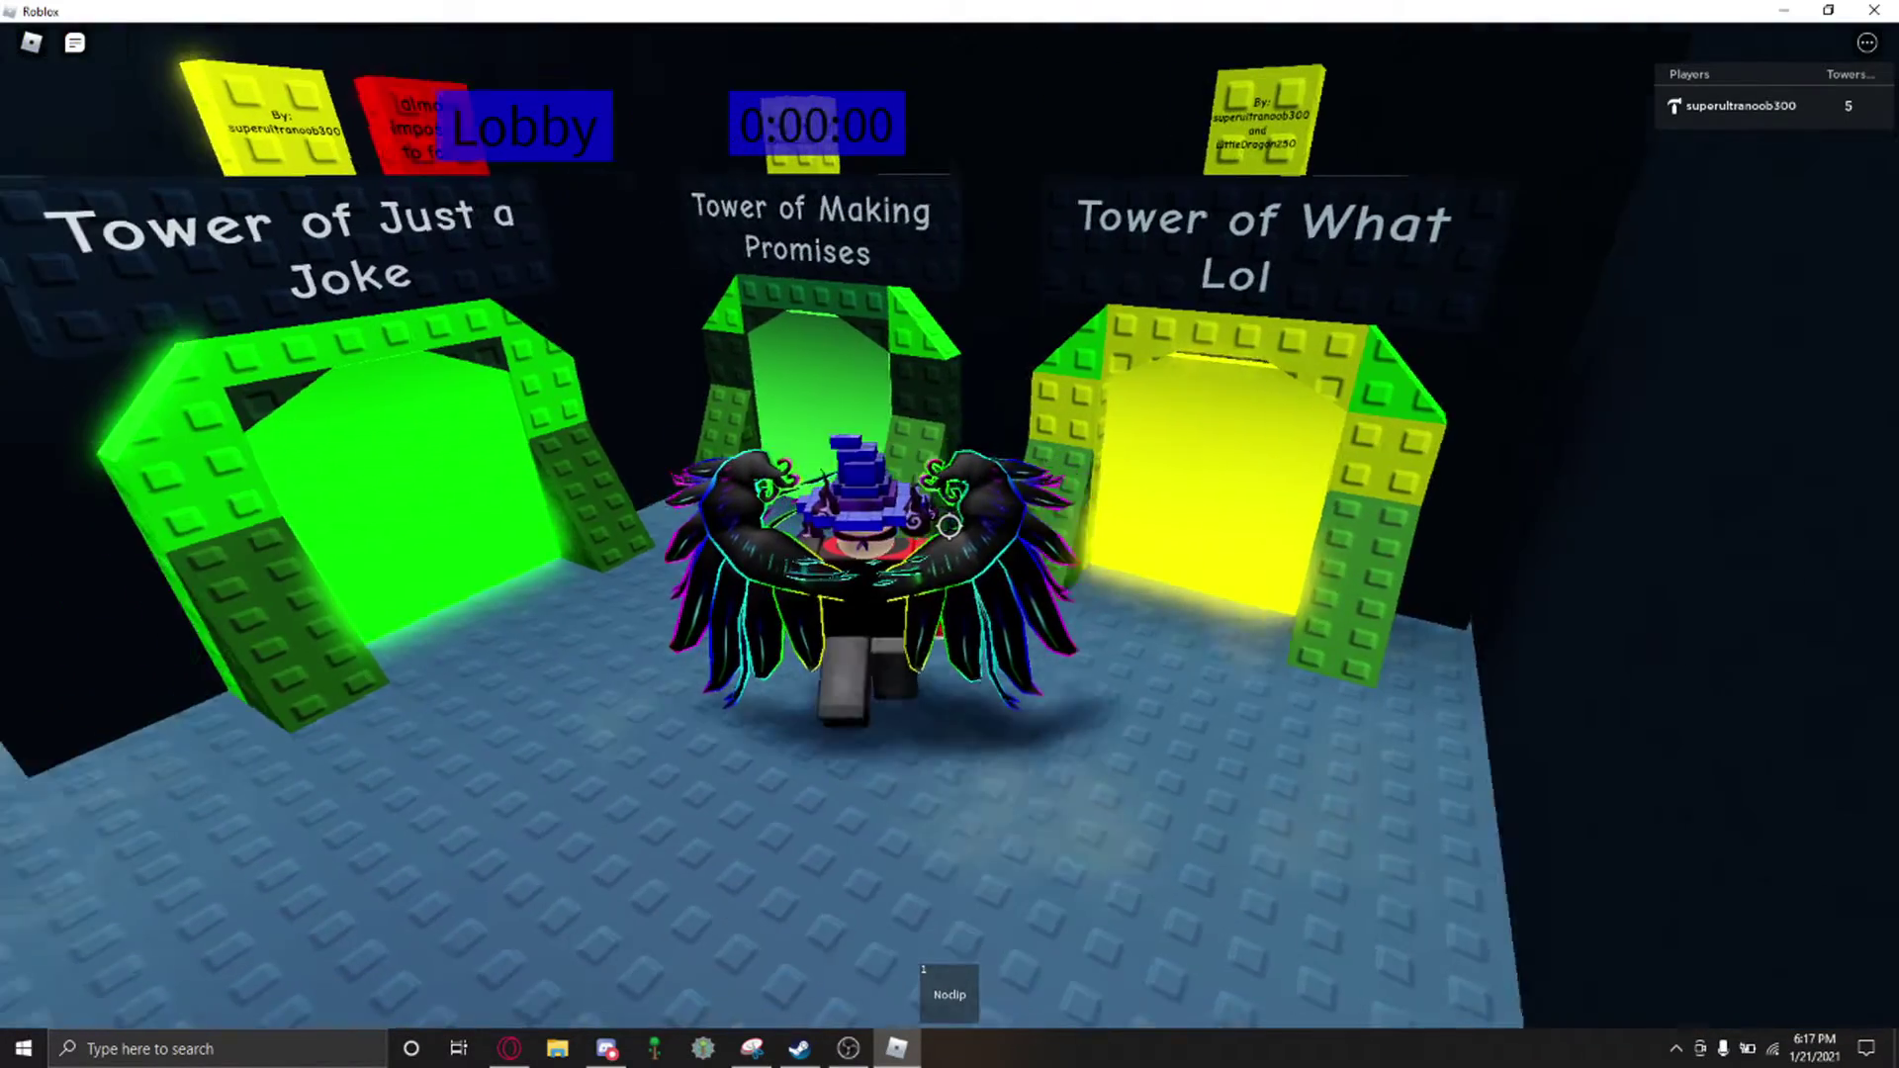
mouse_move(948, 524)
left_mouse_down()
mouse_move(920, 523)
mouse_move(1040, 524)
left_mouse_up()
Step: Inspect the difficulty info wall, then turn toward the Pushbox Hell and Erupting Magma portals
key("w")
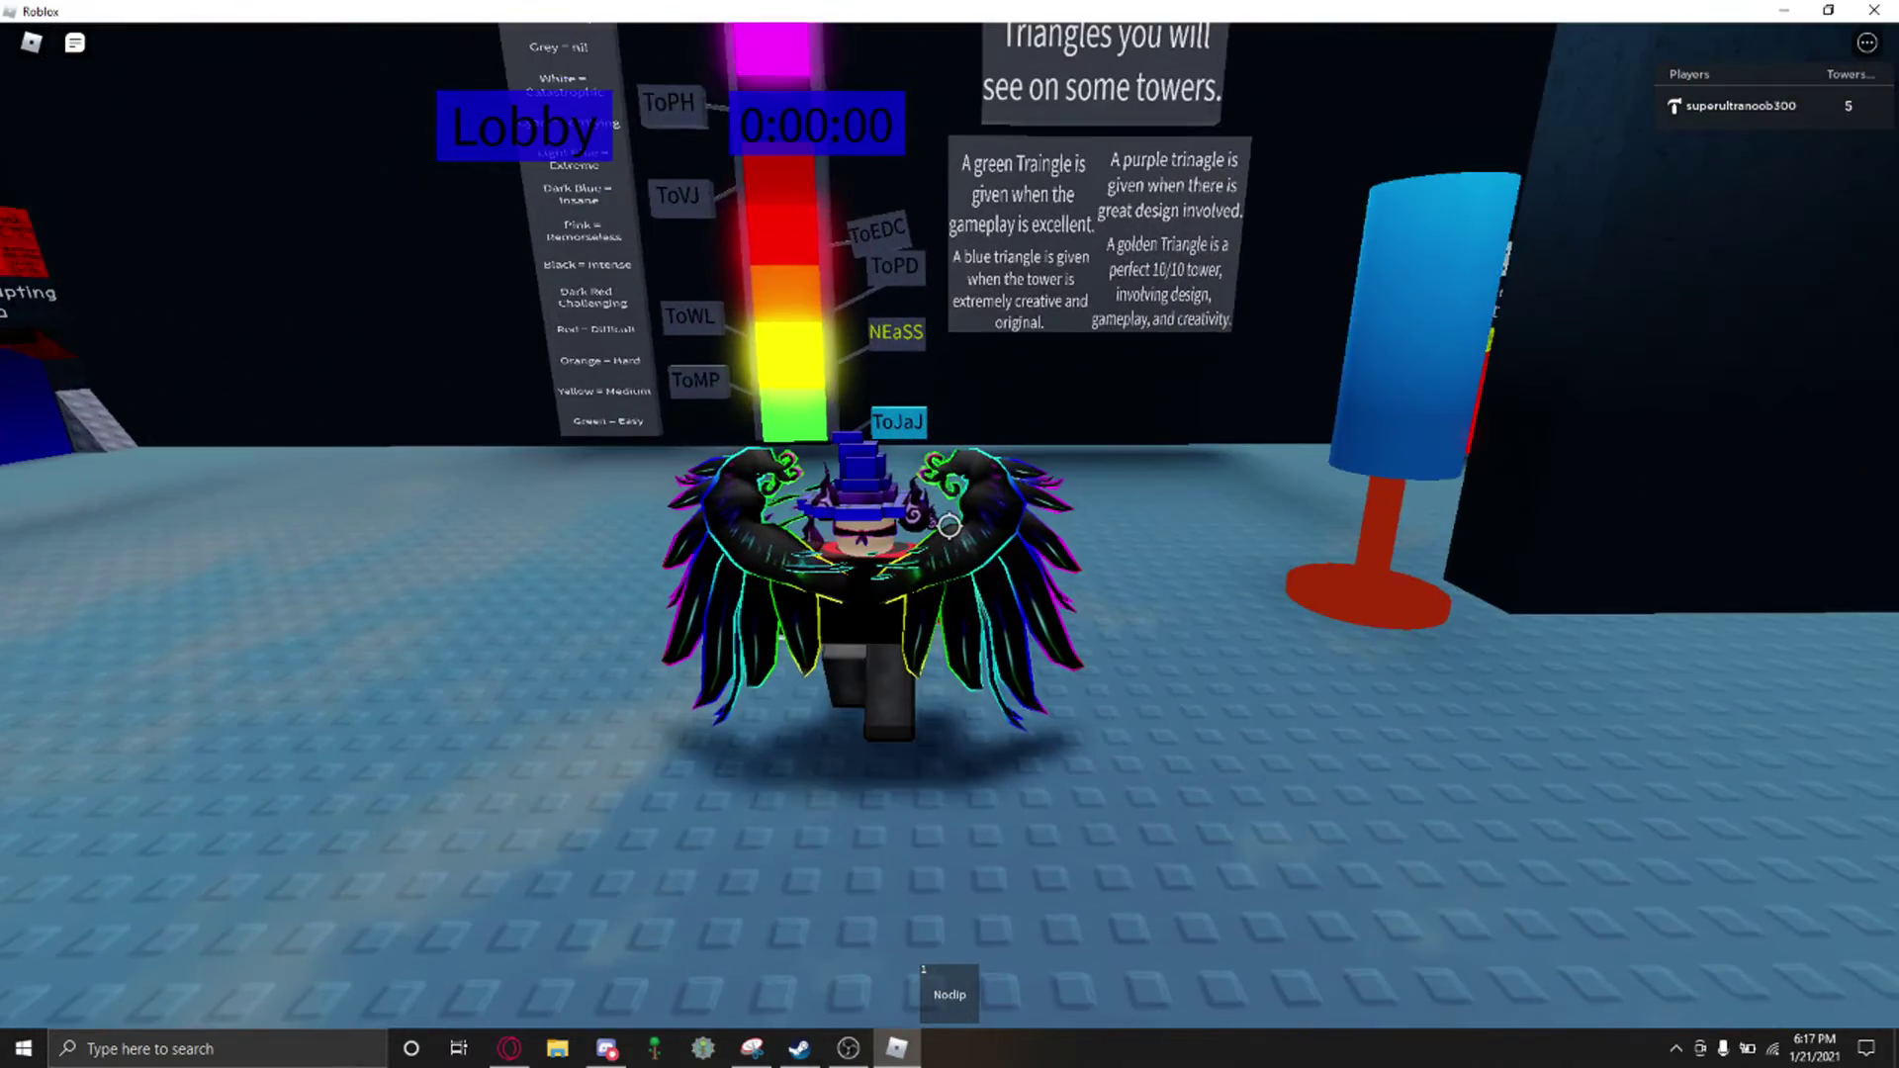
left_click_drag(949, 525, 948, 446)
left_click_drag(949, 524, 948, 594)
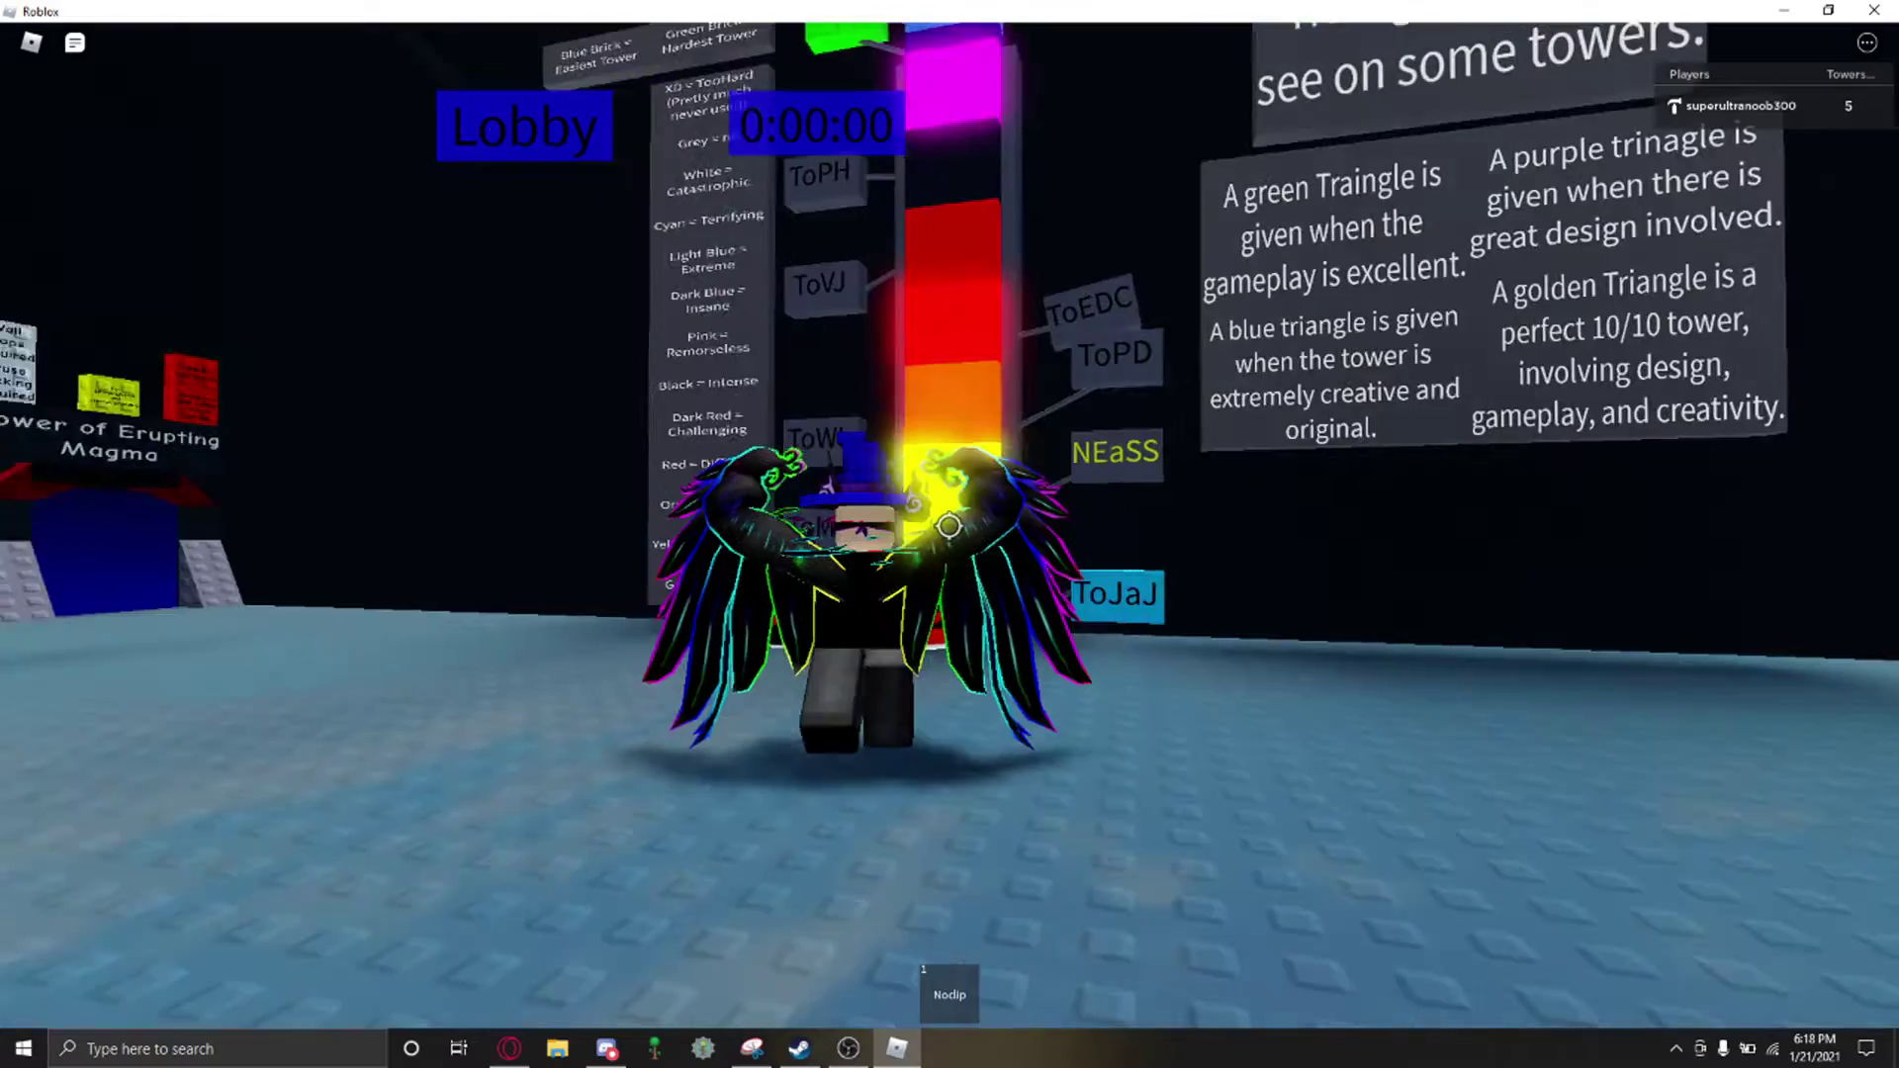
key("w")
left_click_drag(949, 524, 831, 524)
key("w")
mouse_move(948, 523)
left_mouse_down()
mouse_move(862, 524)
mouse_move(948, 624)
left_mouse_up()
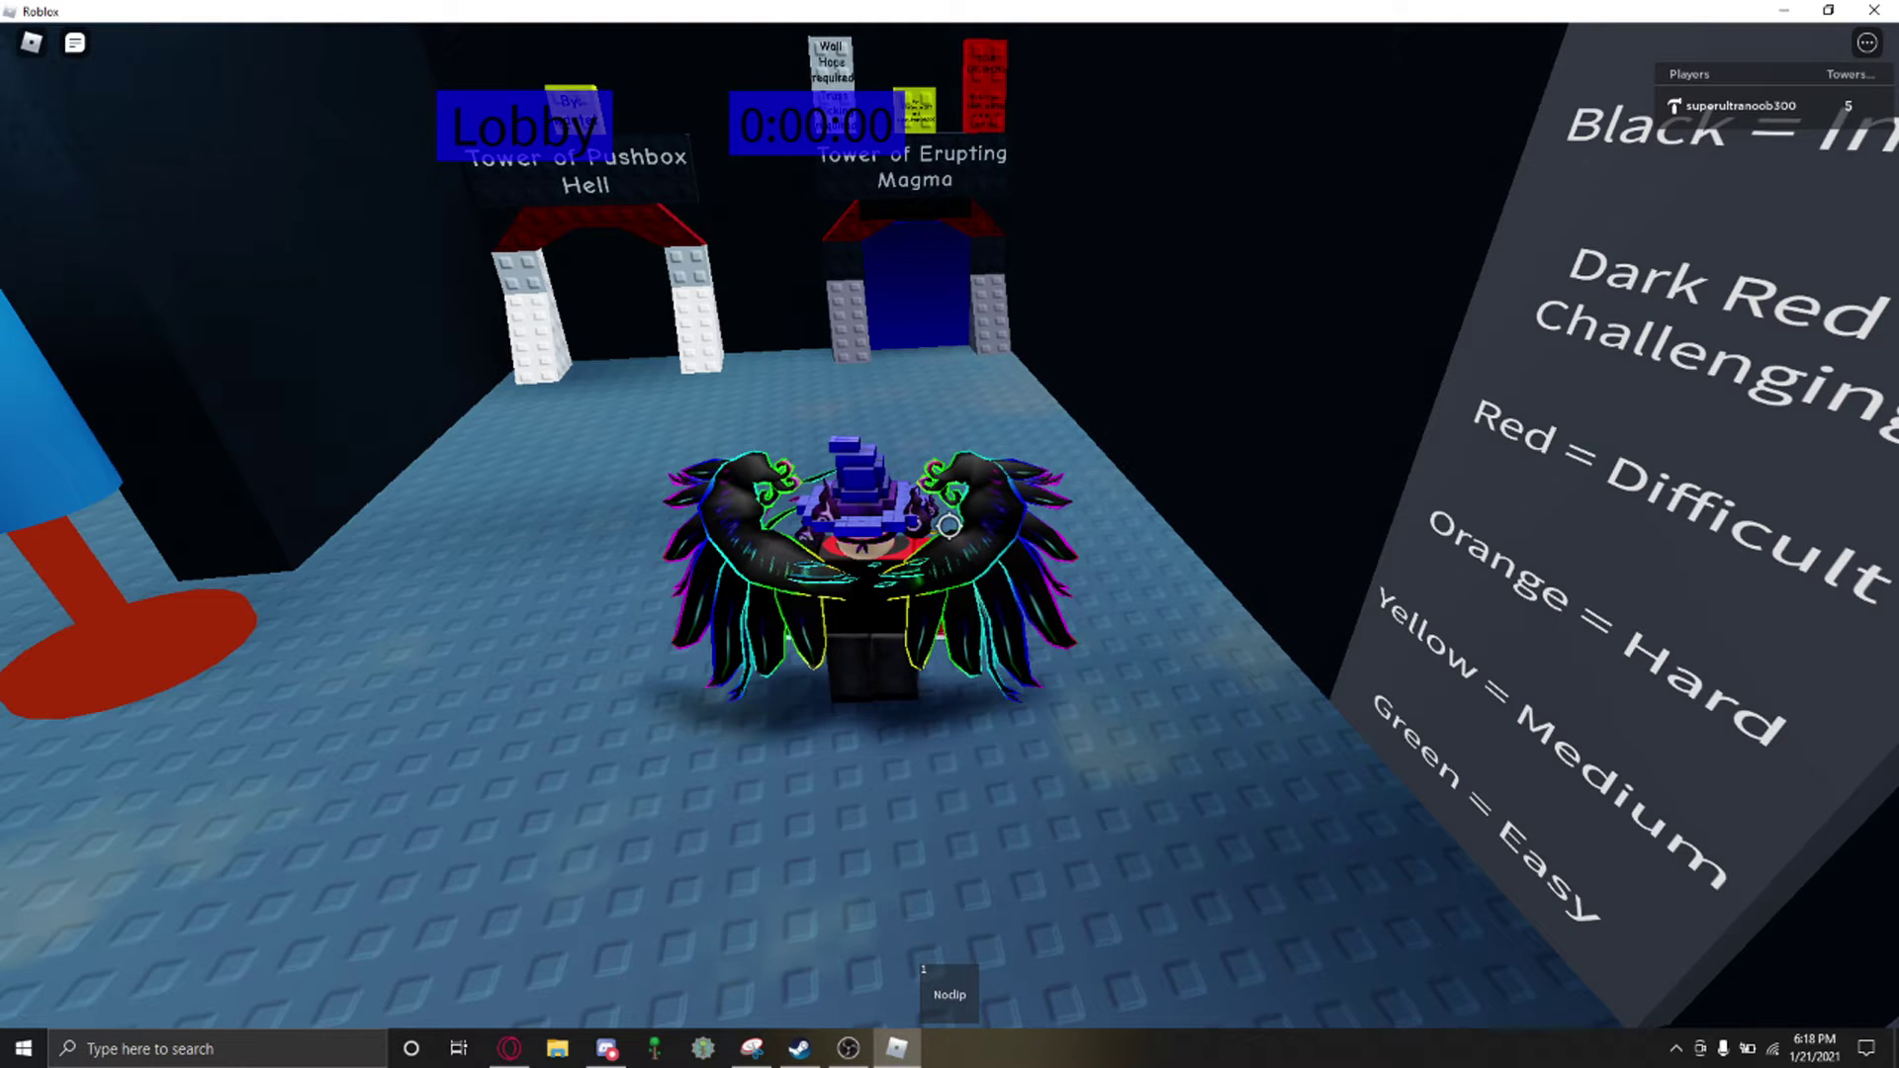
Step: Enter the Erupting Magma portal, view its sign, and fly back along the corridor
key("w")
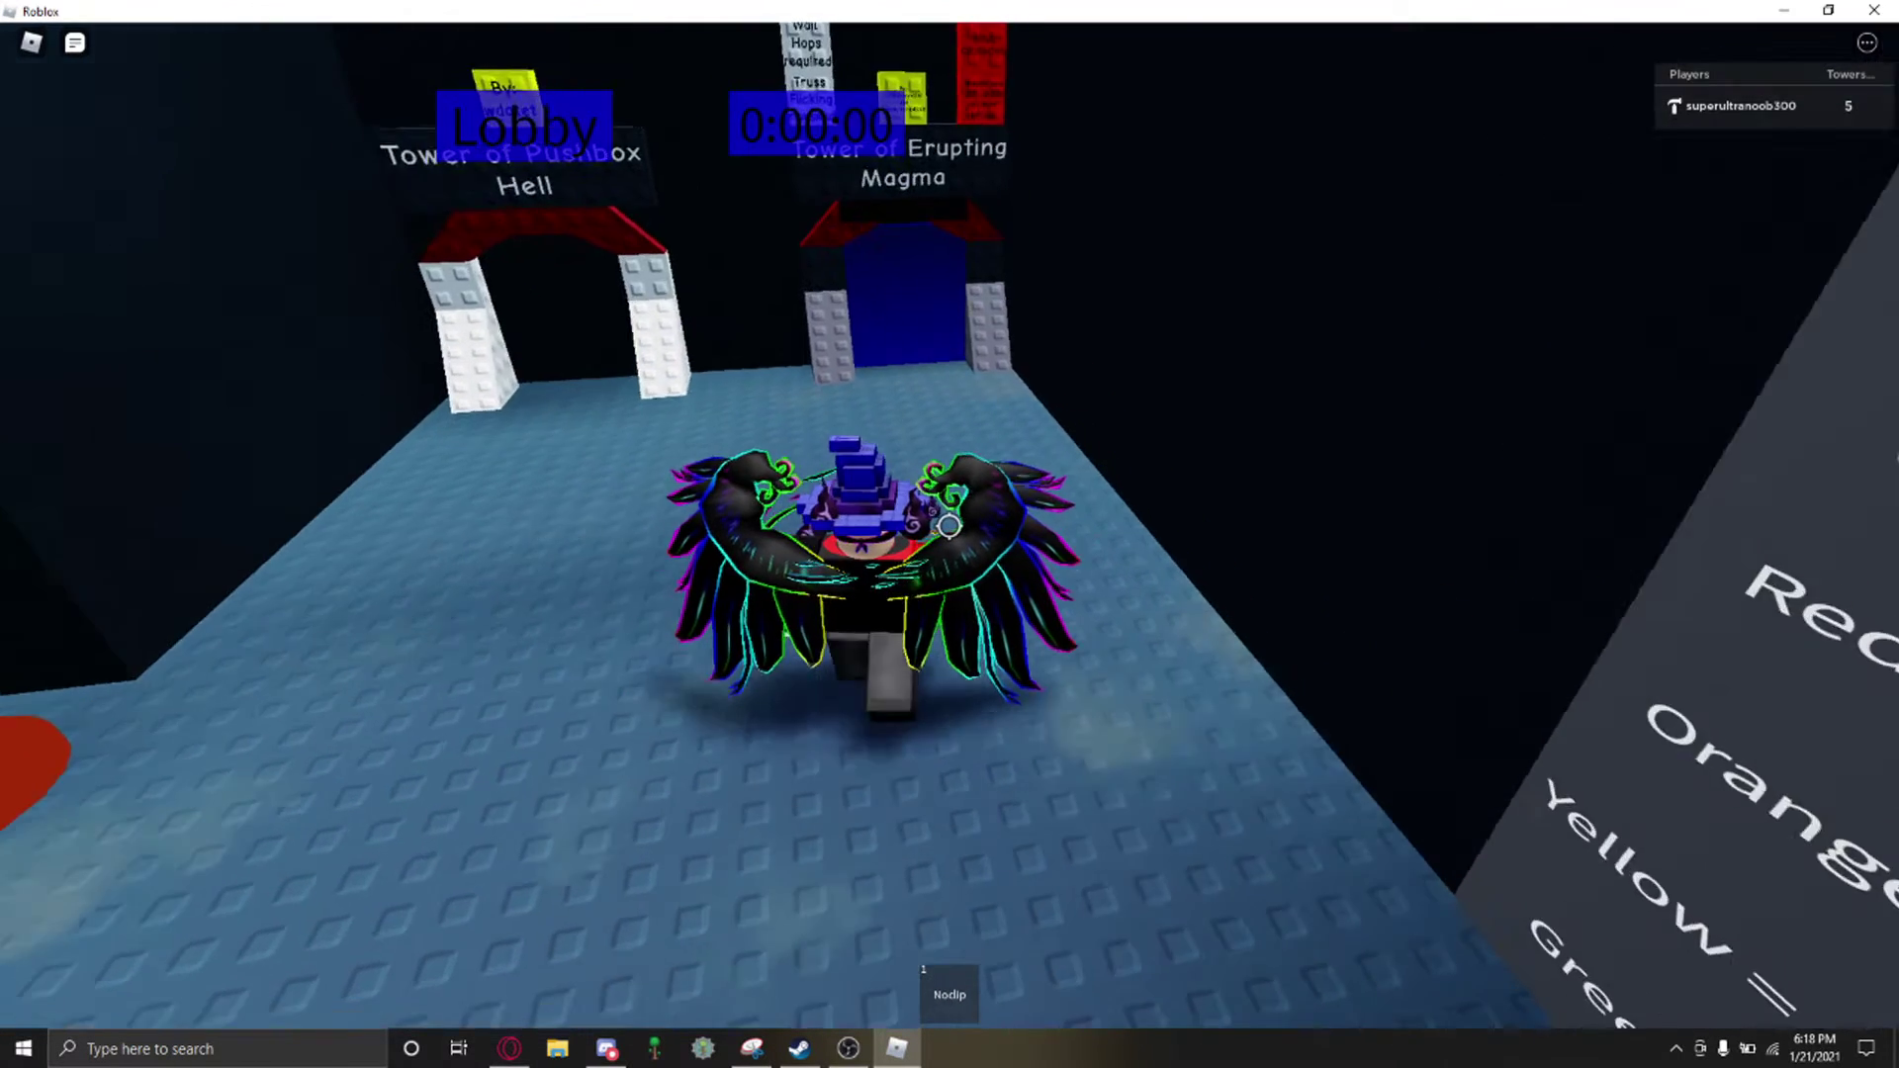
key("w")
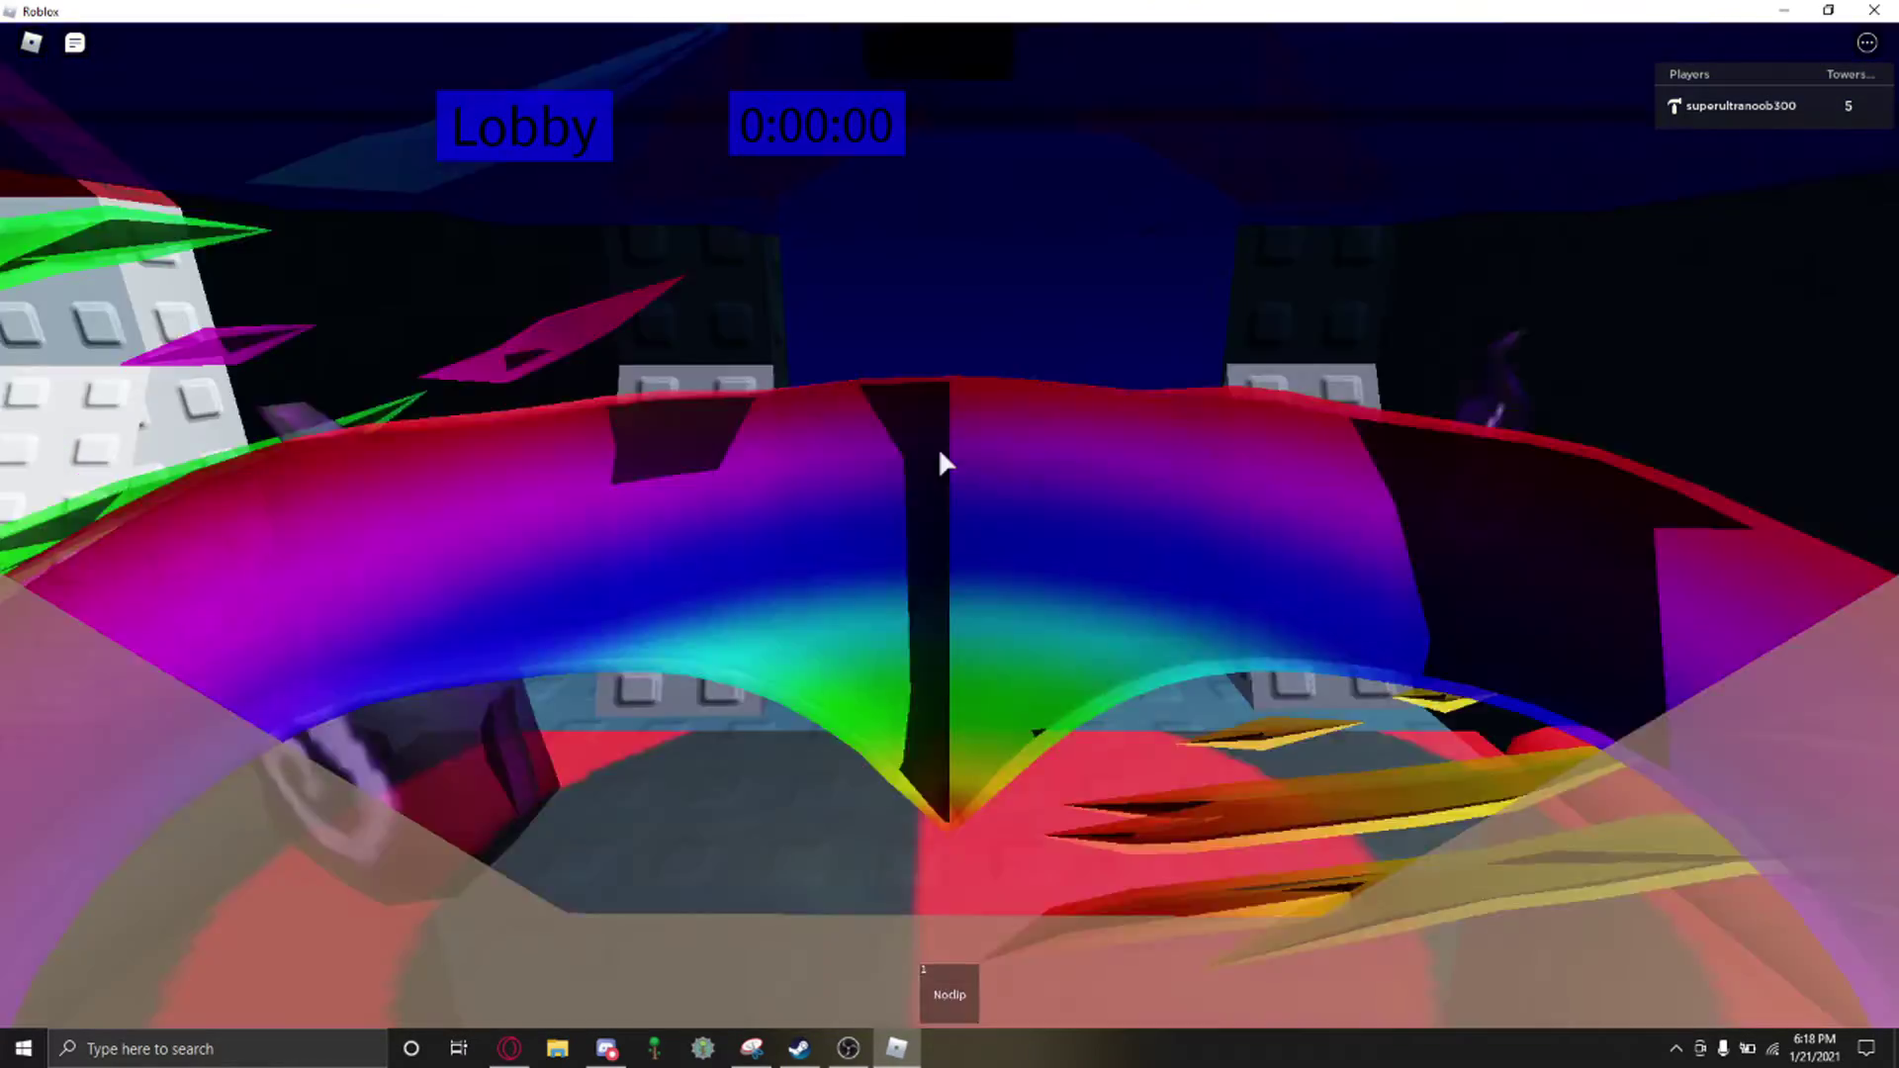
key("w")
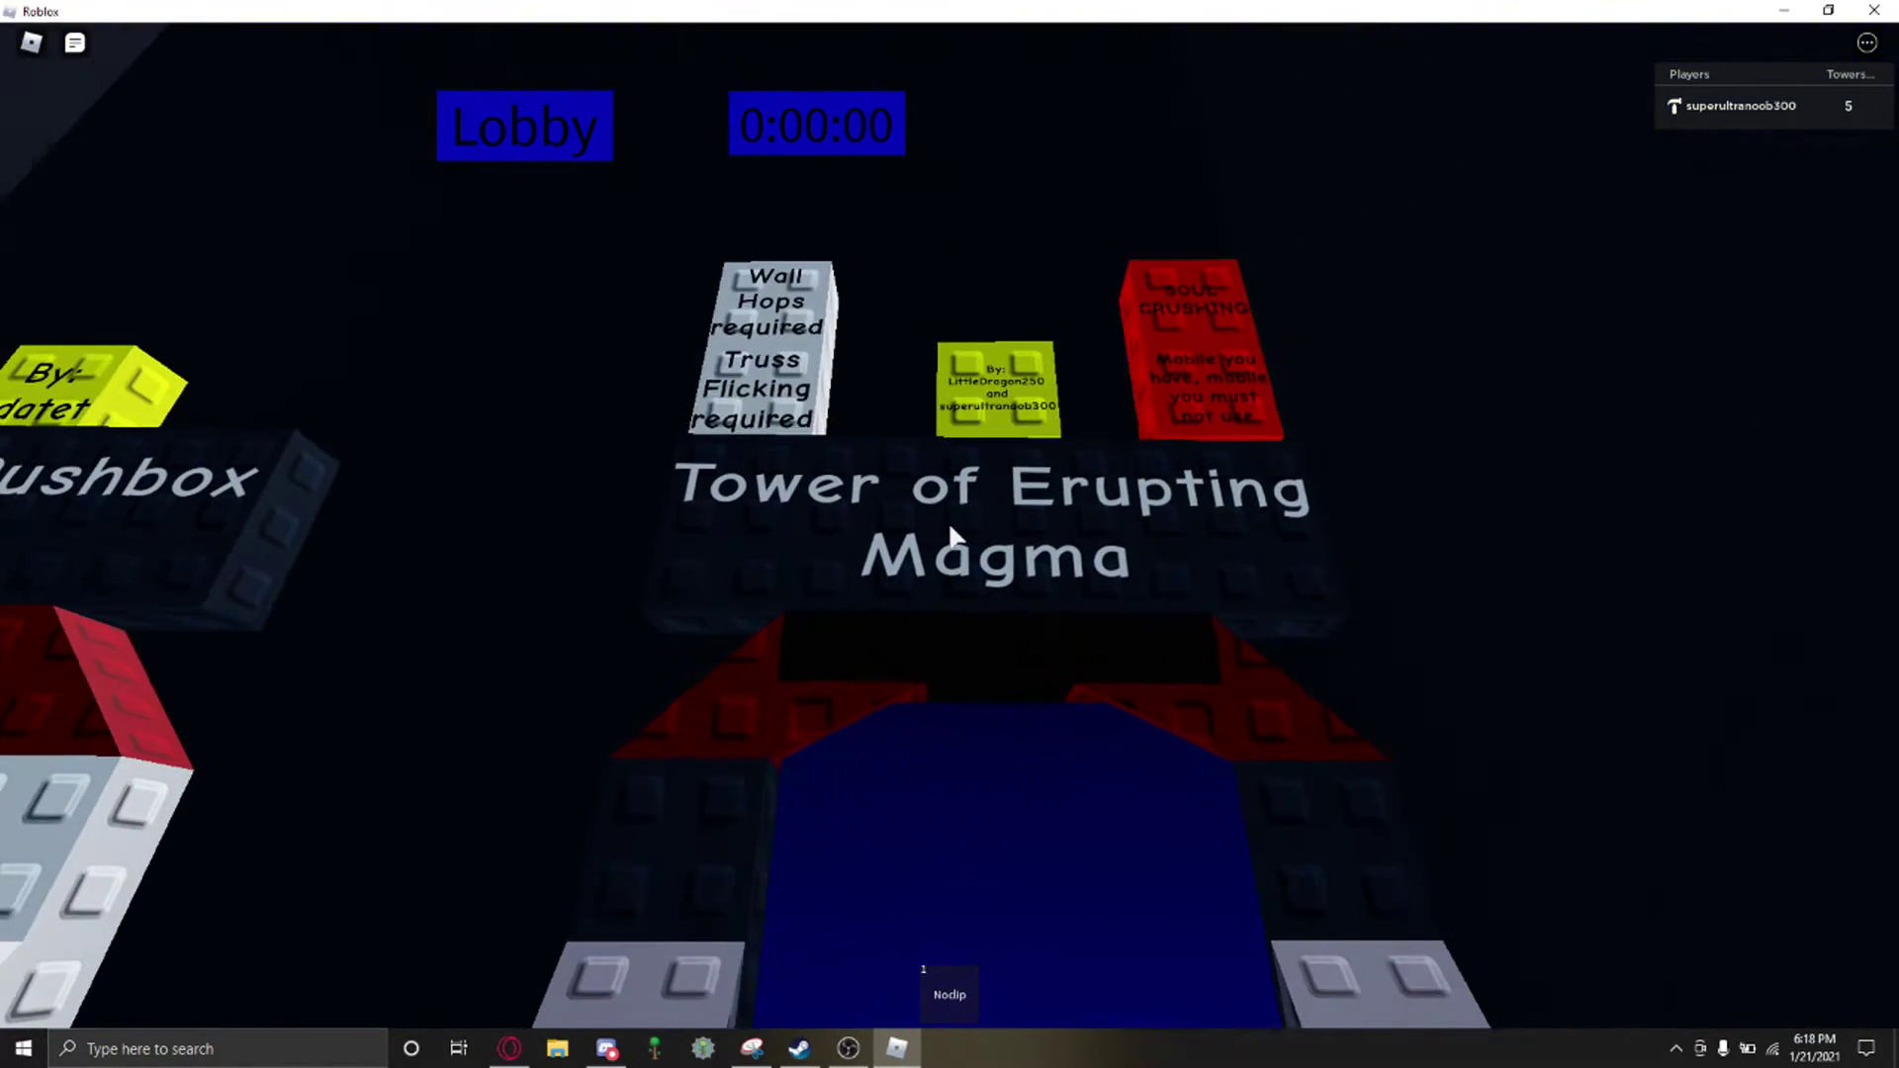
key("w")
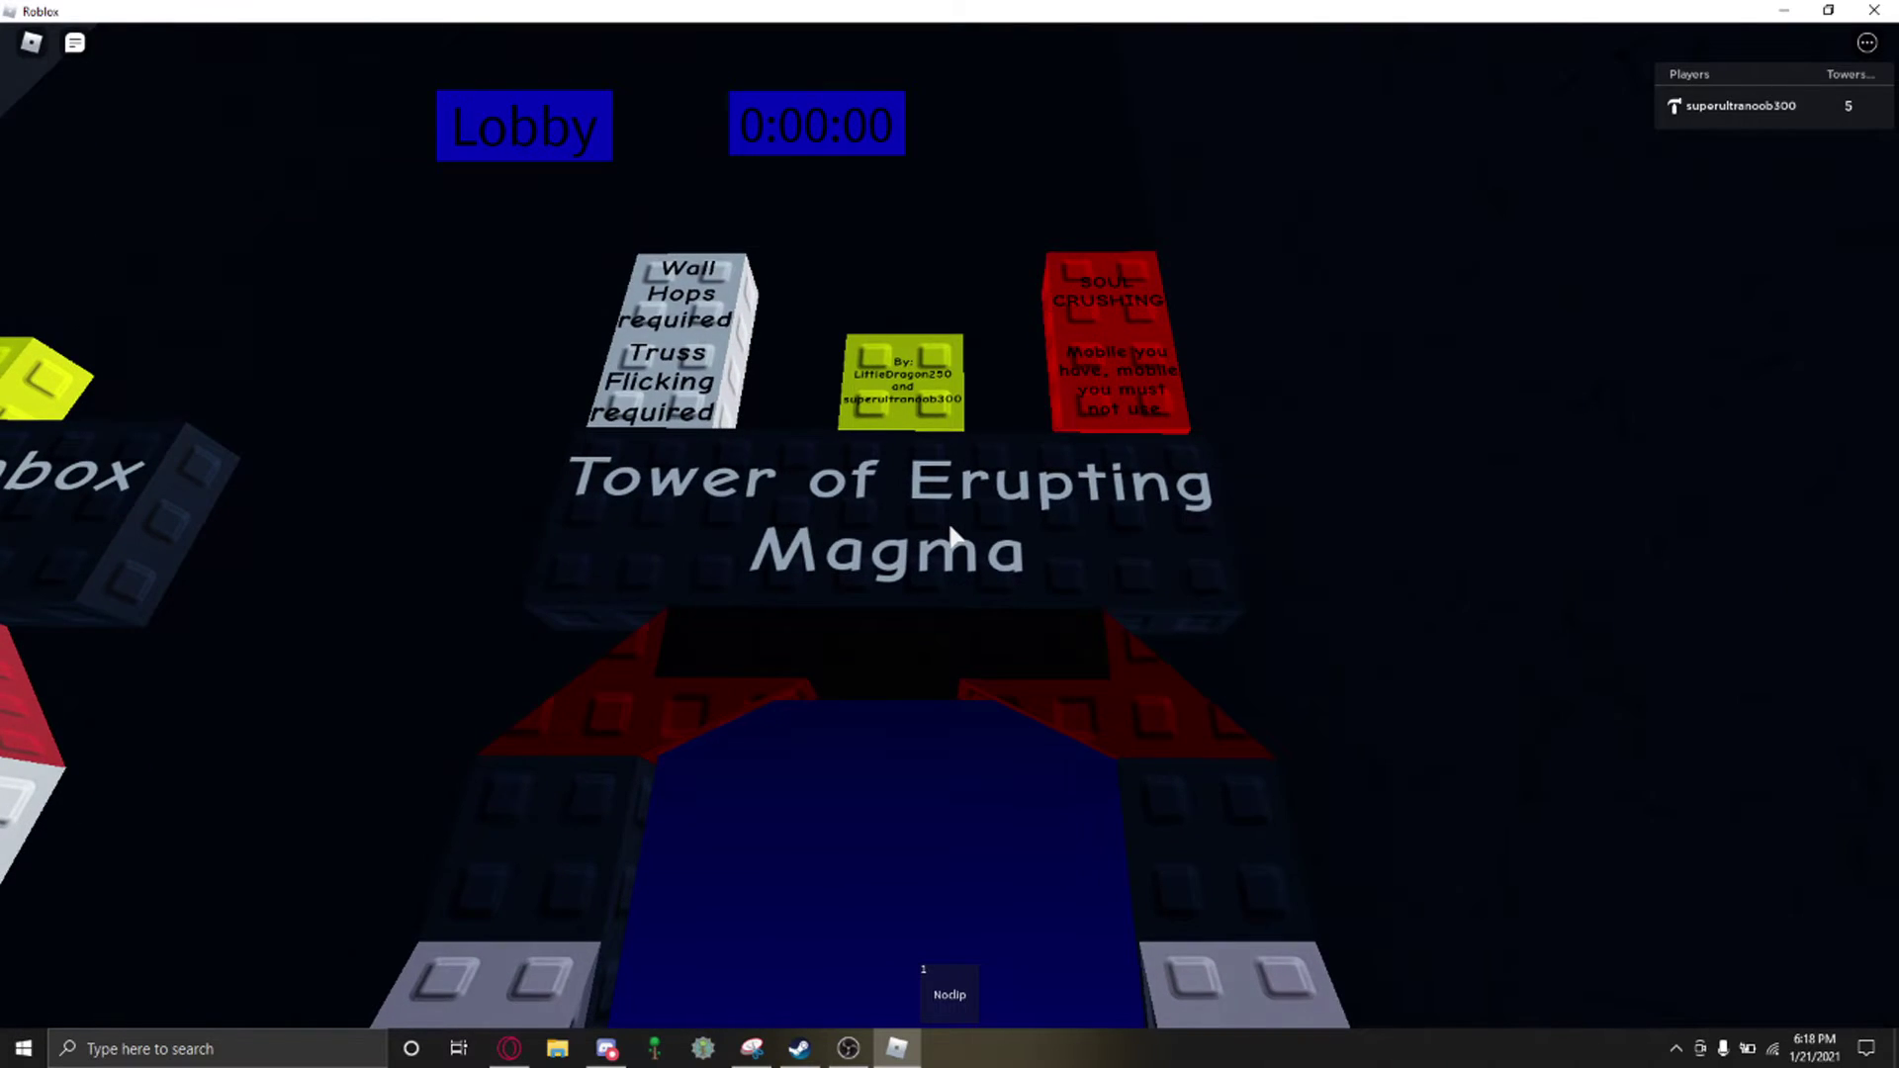
key("w")
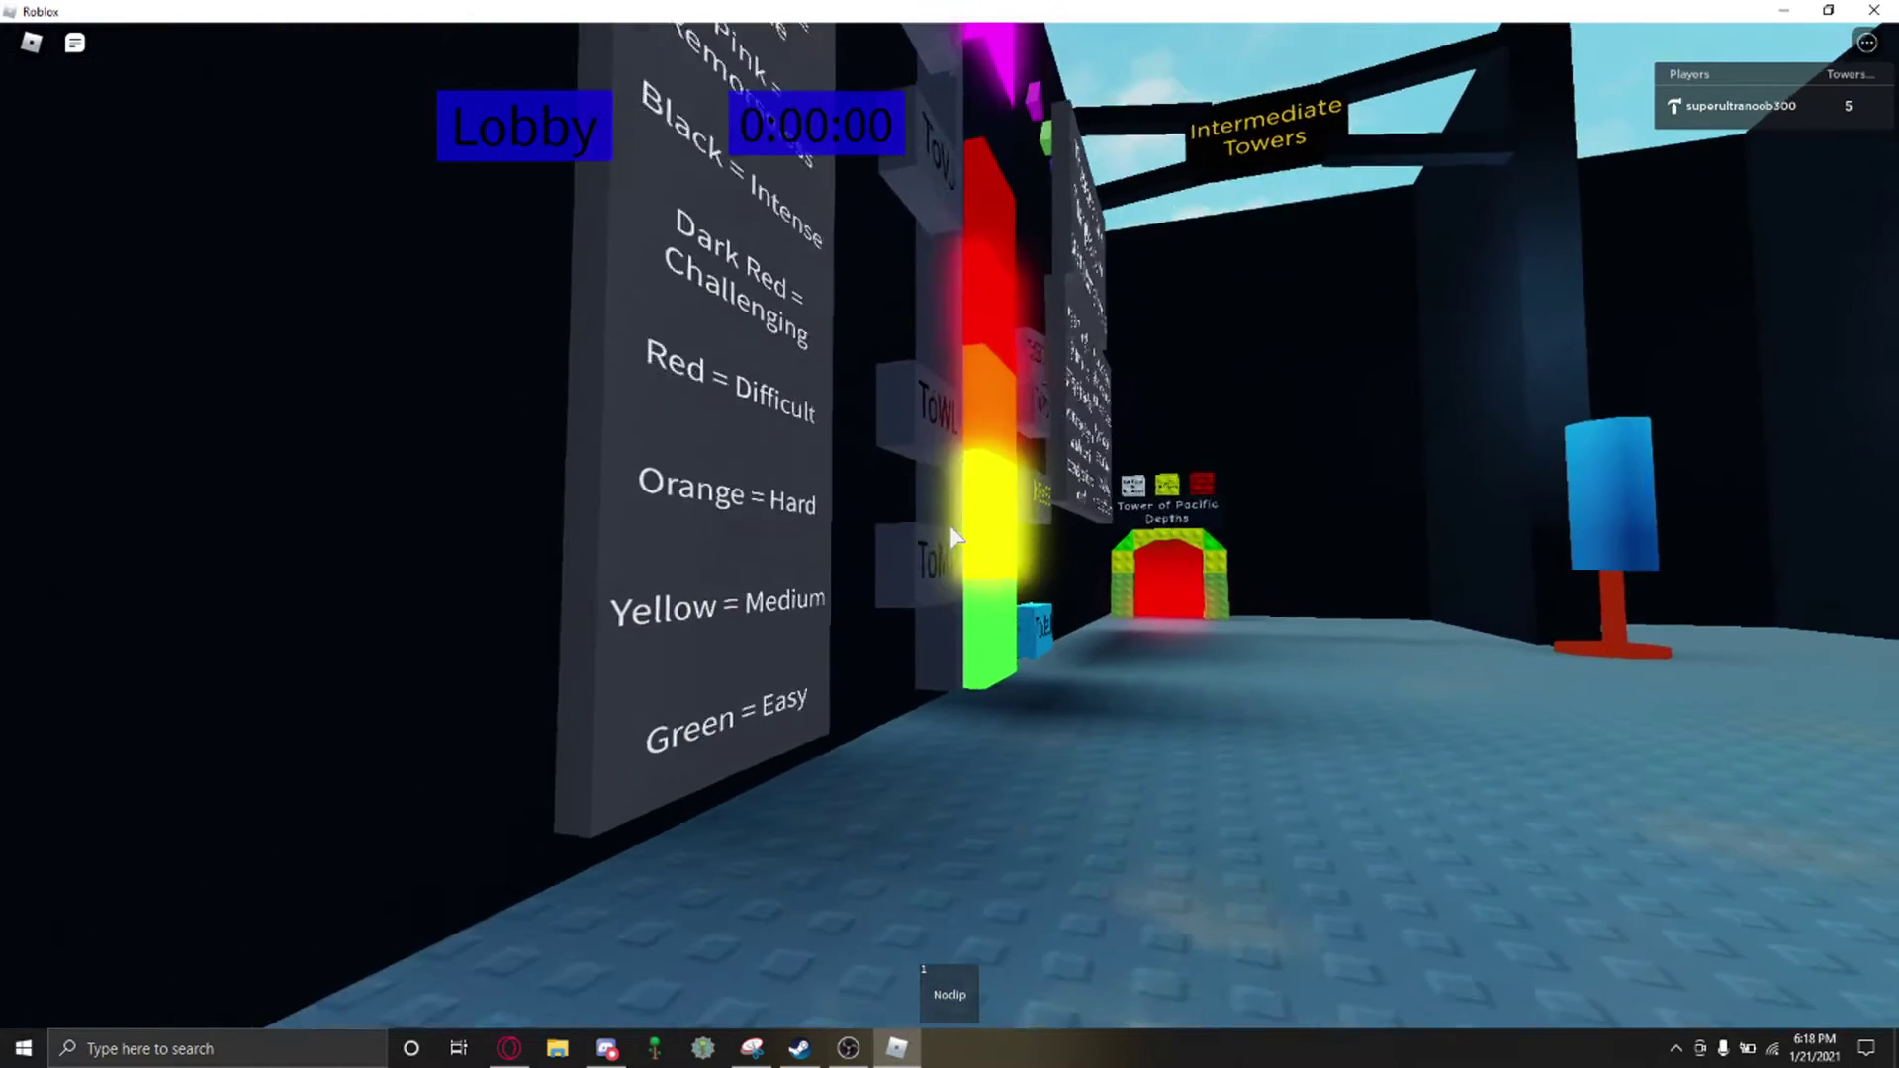
Step: Fly past the Pacific Depths portal and Kingdom 2 welcome wall to the Varying Jumps sign
key("w")
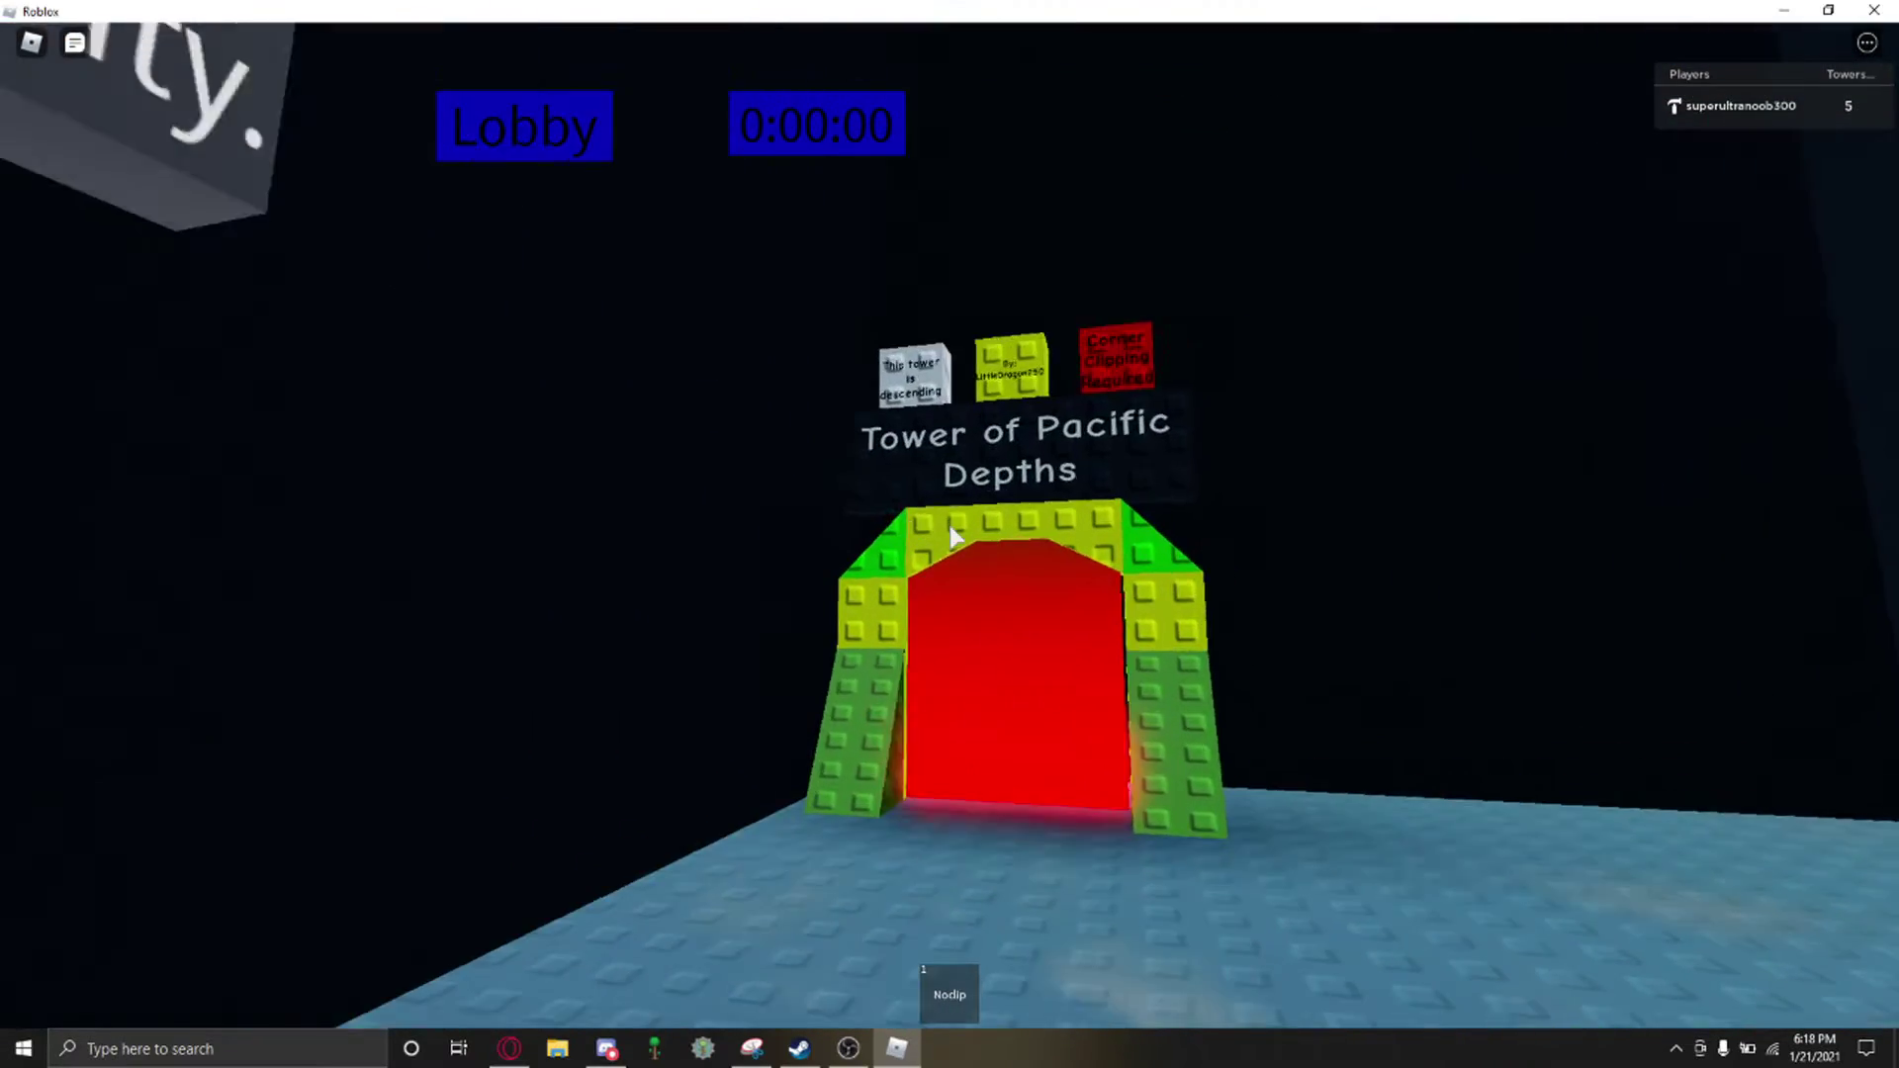
key("w")
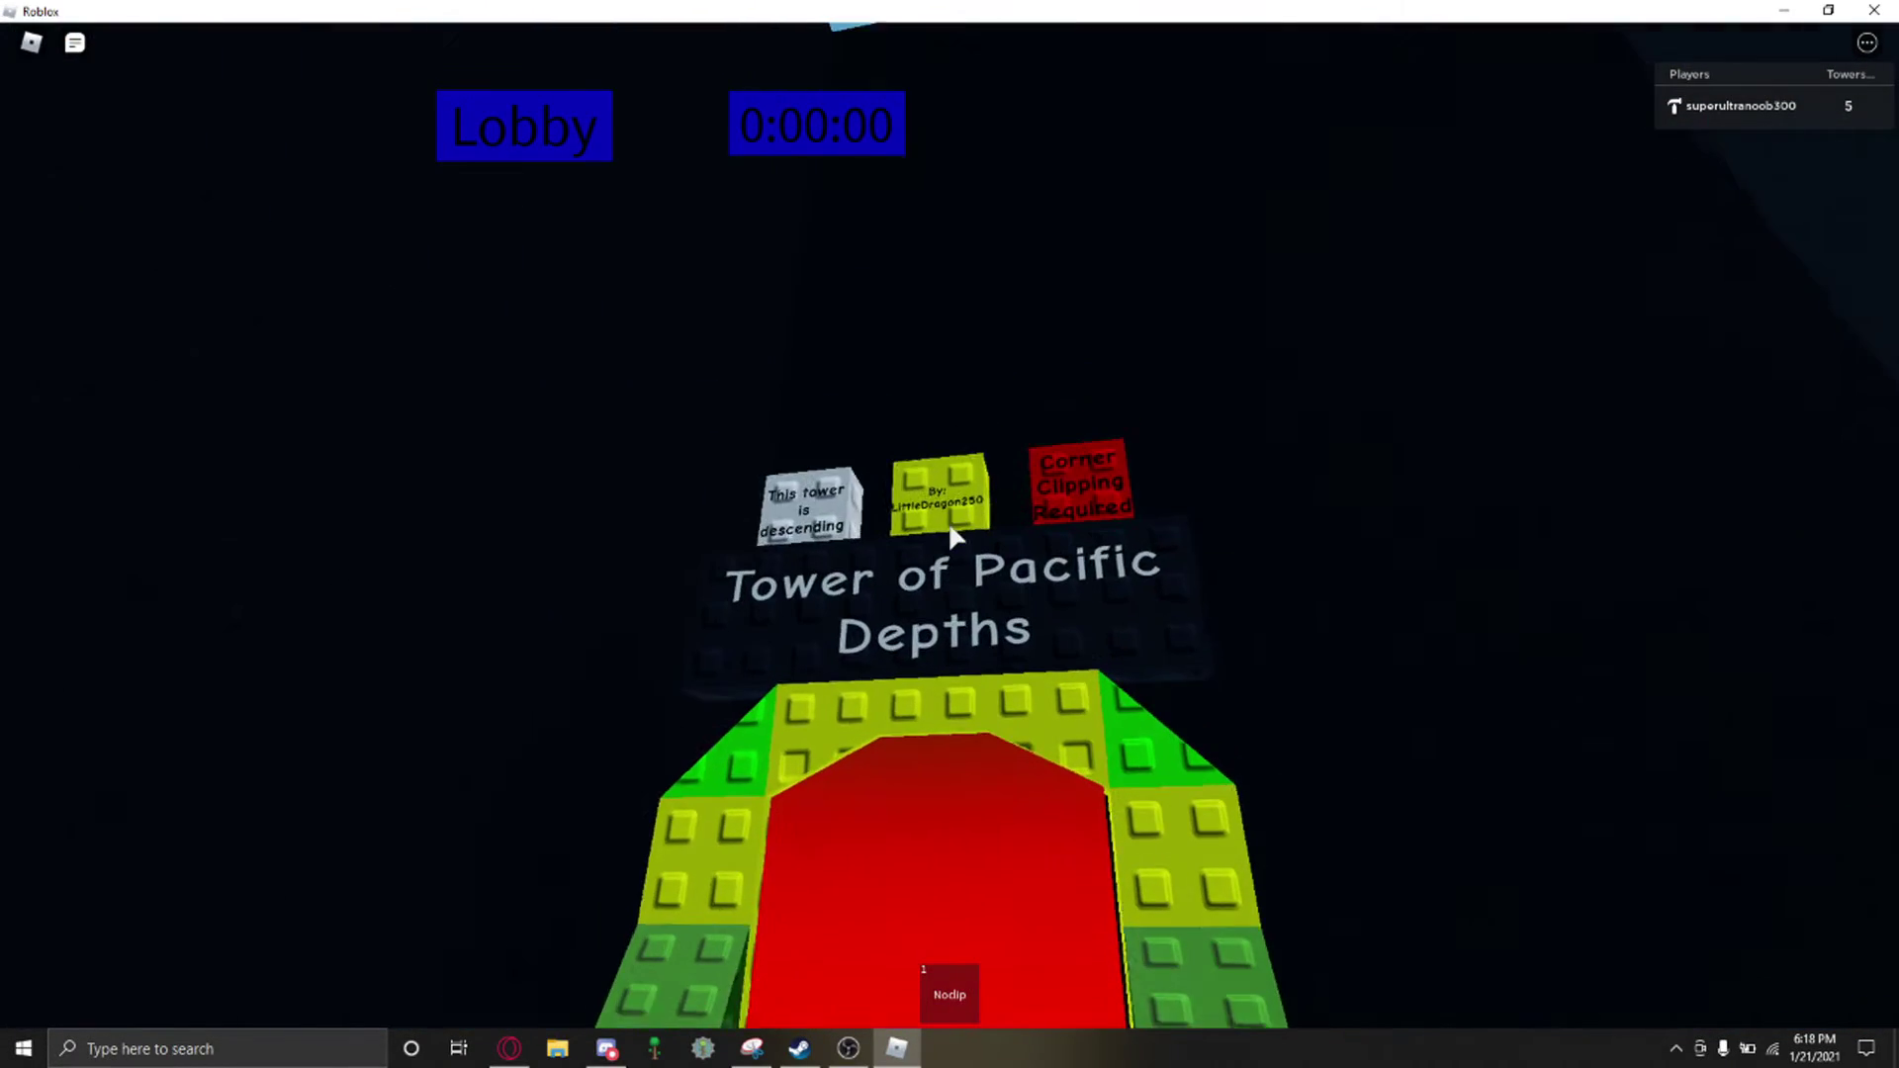
key("w")
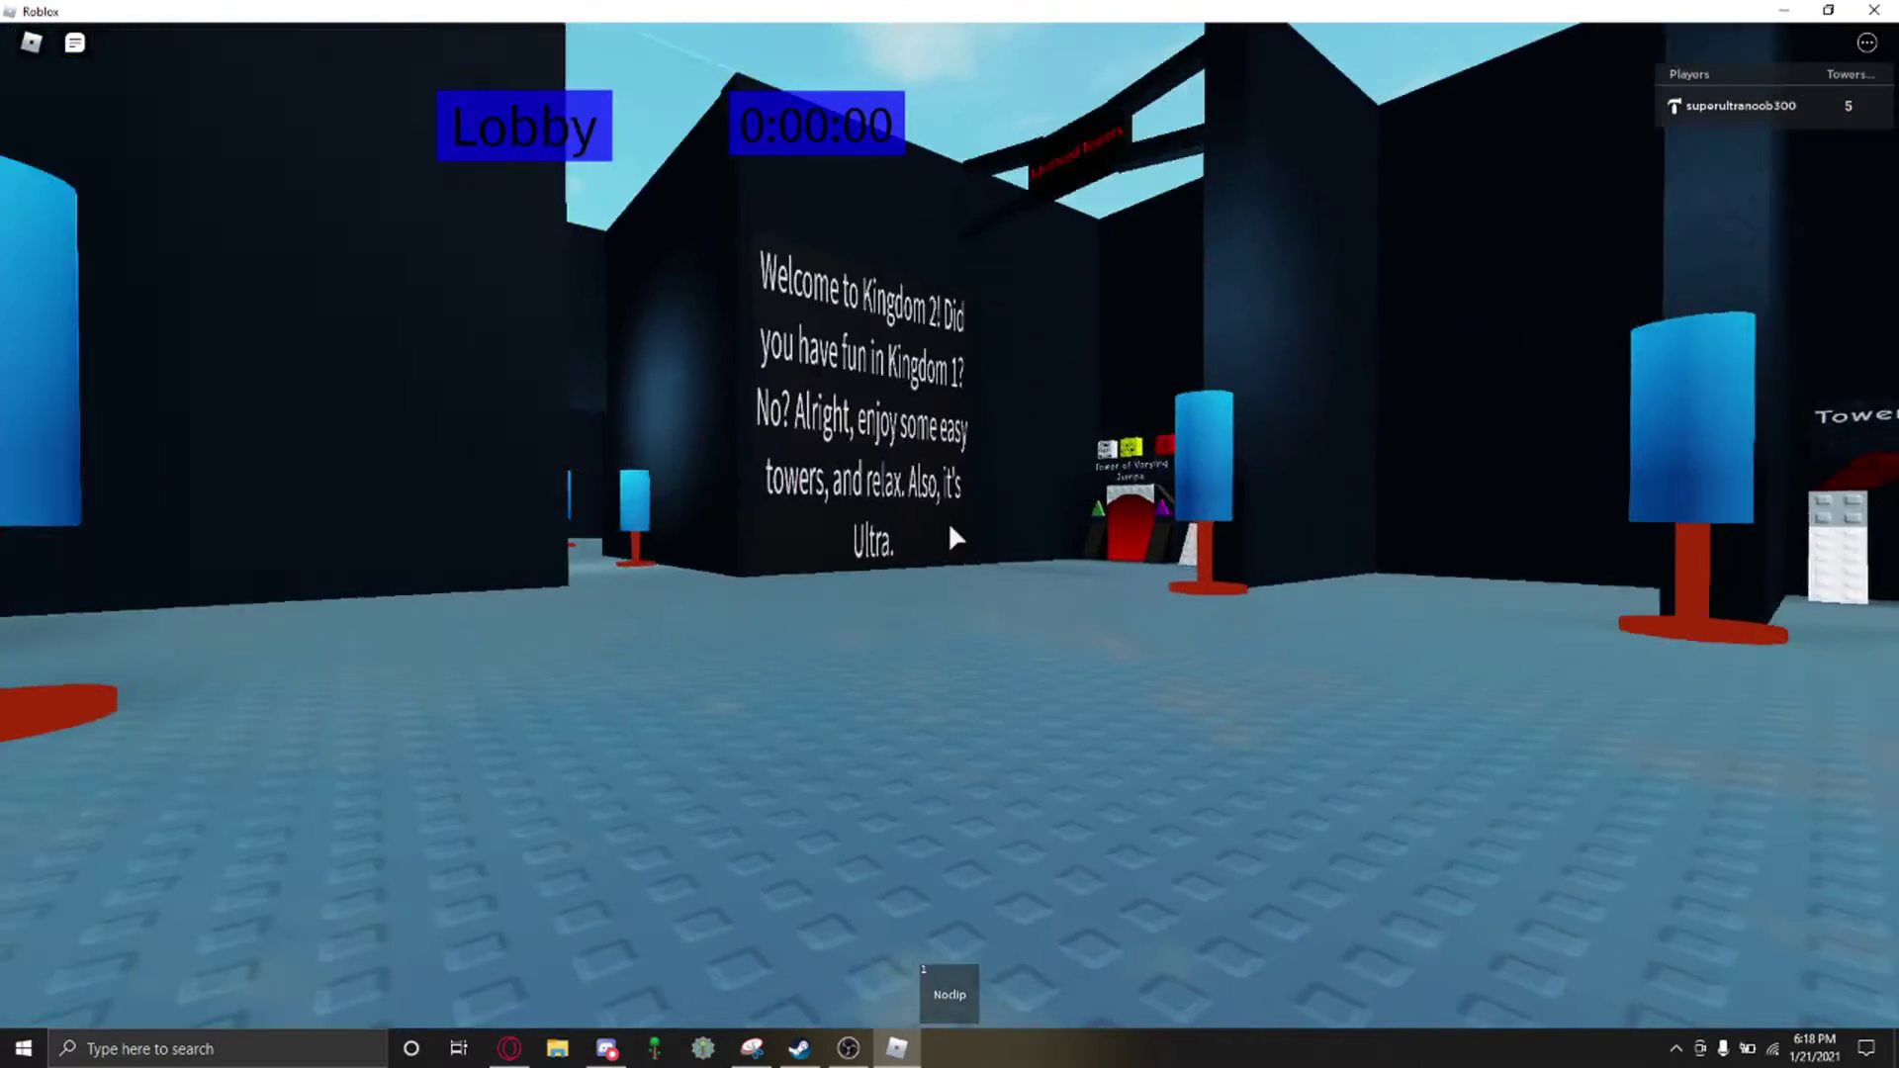
key("w")
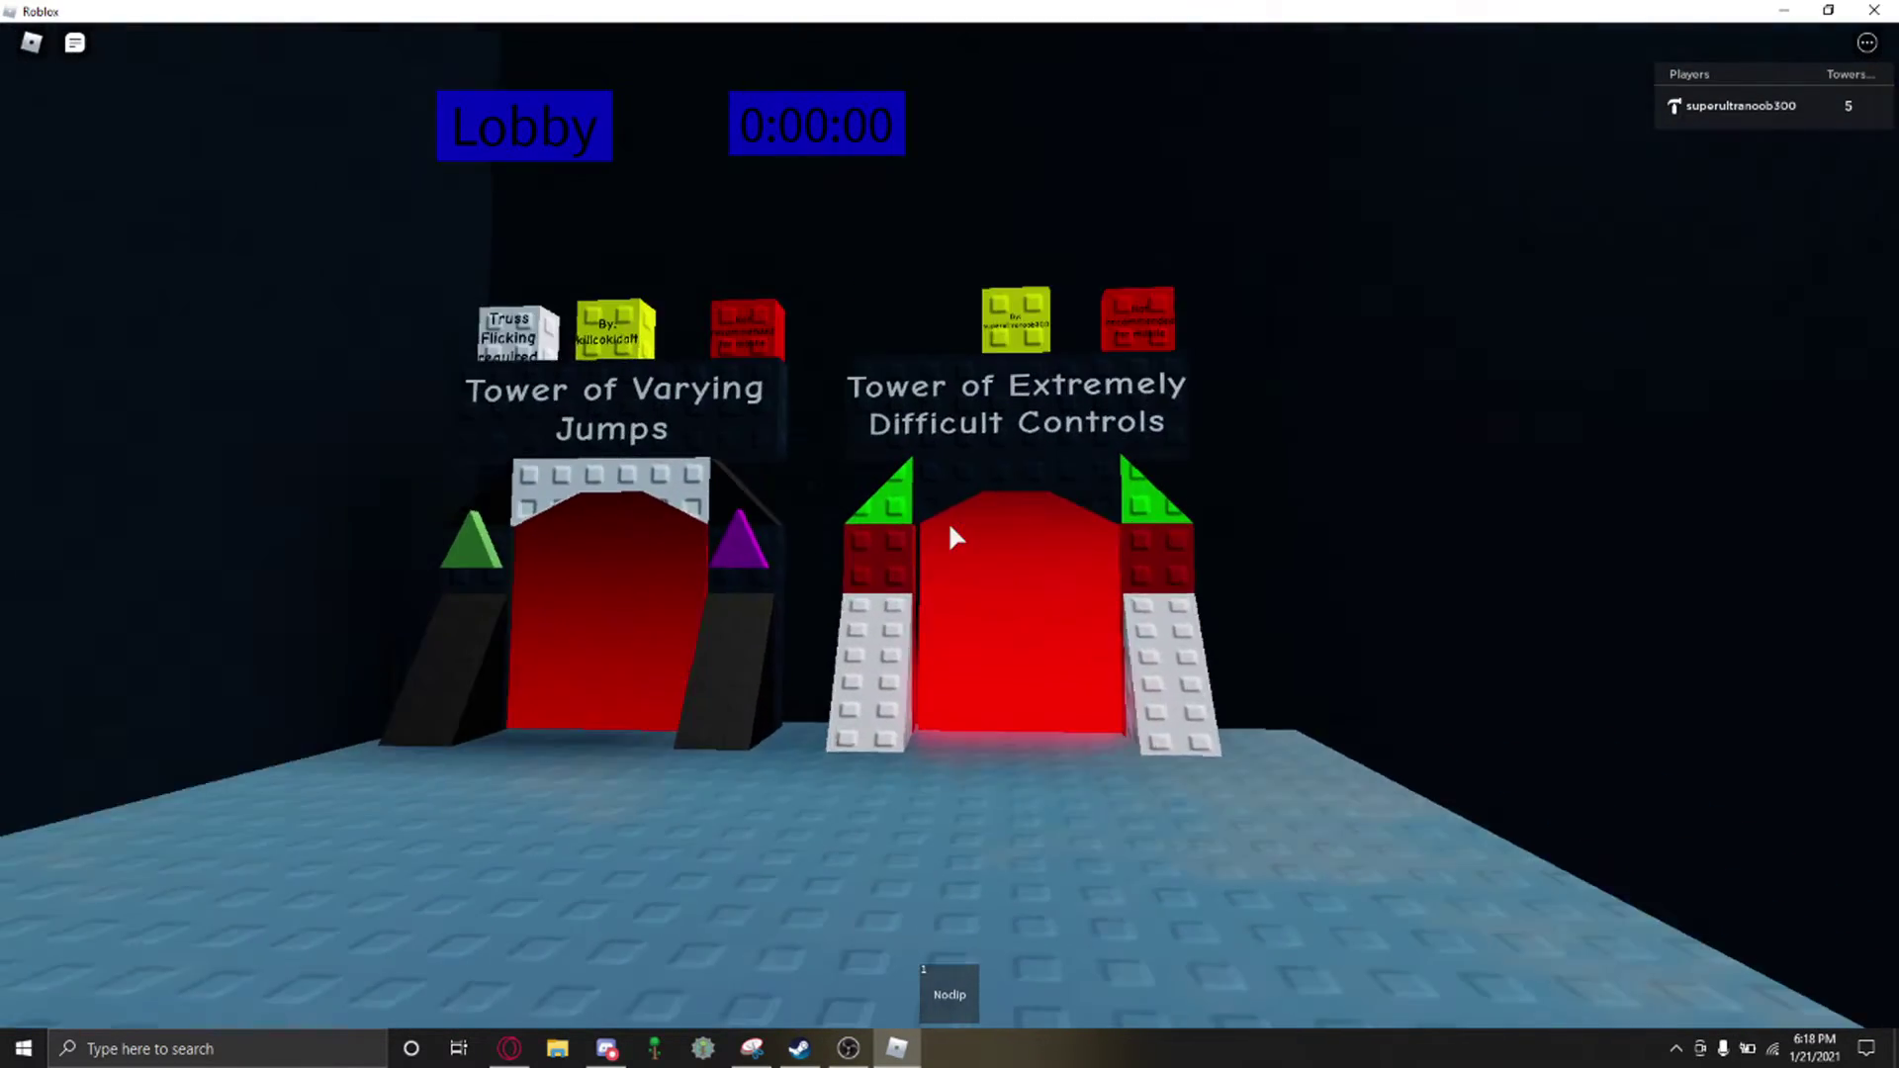
key("w")
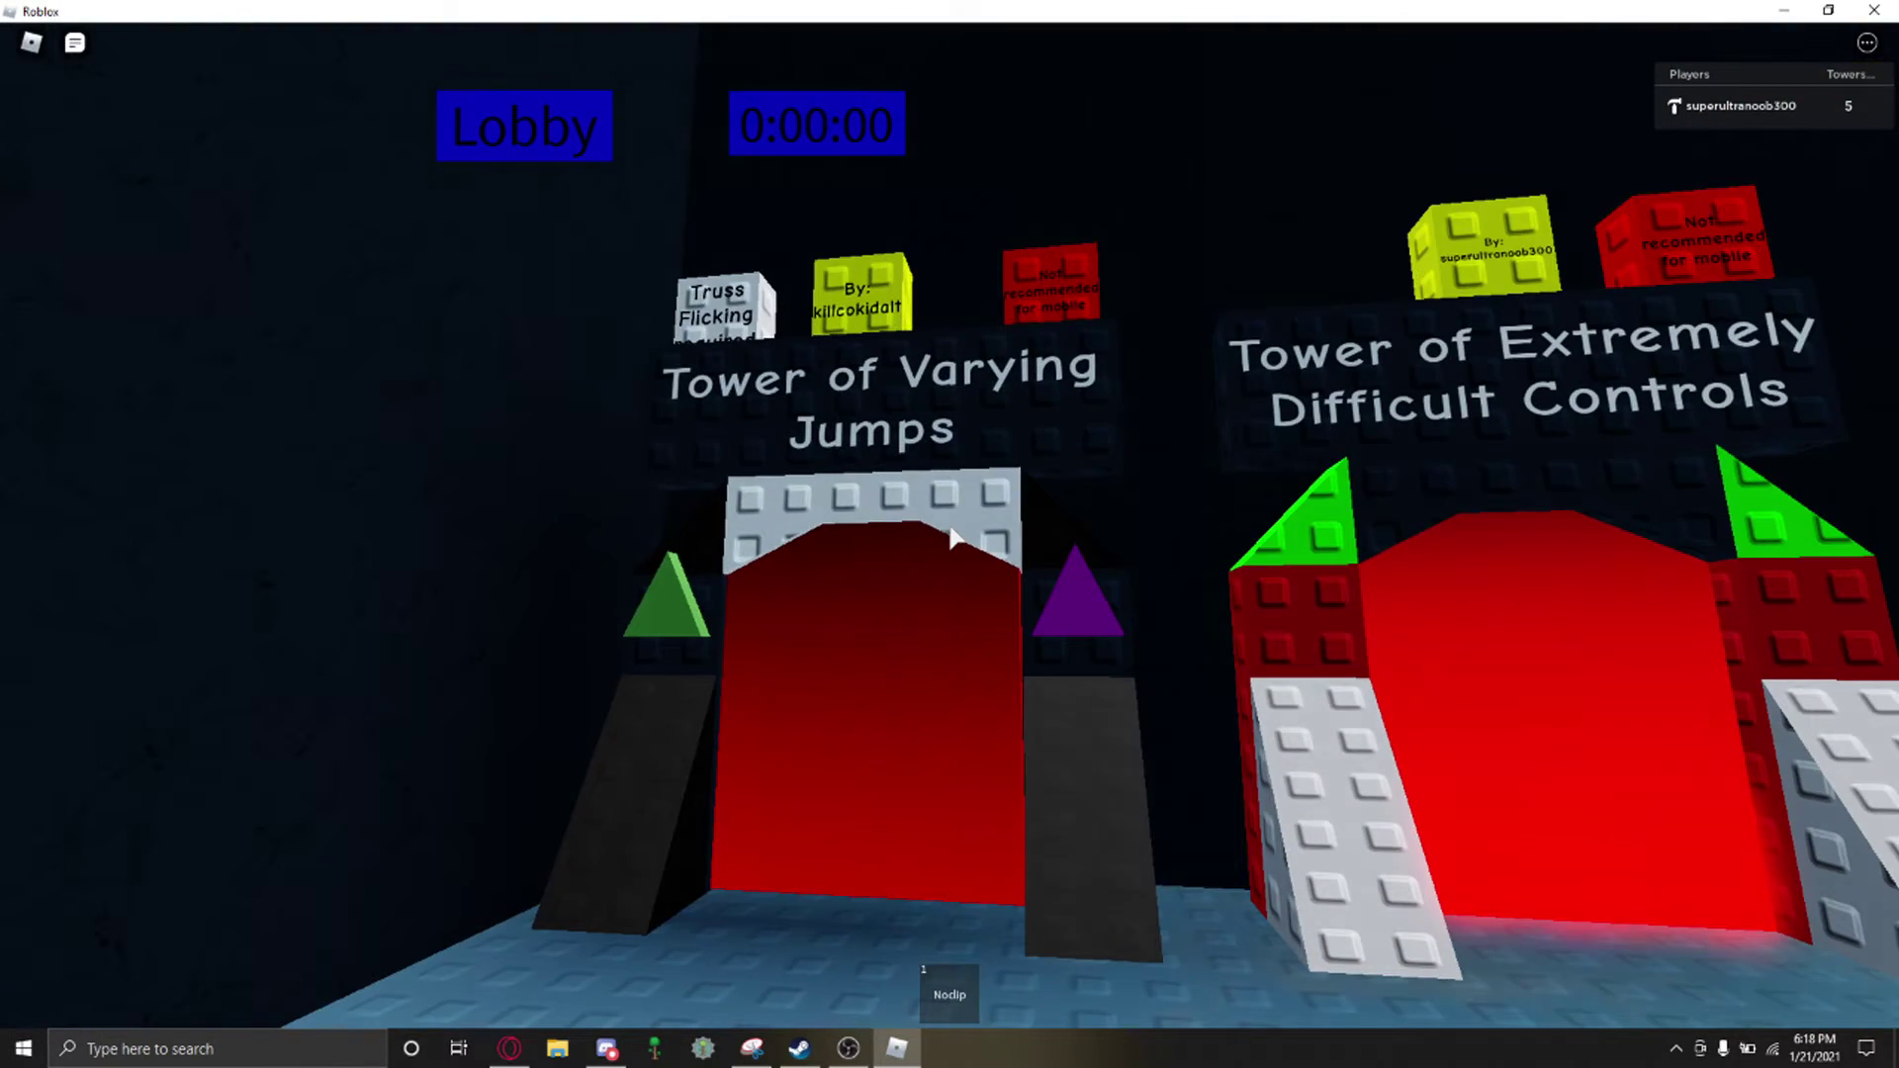
key("w")
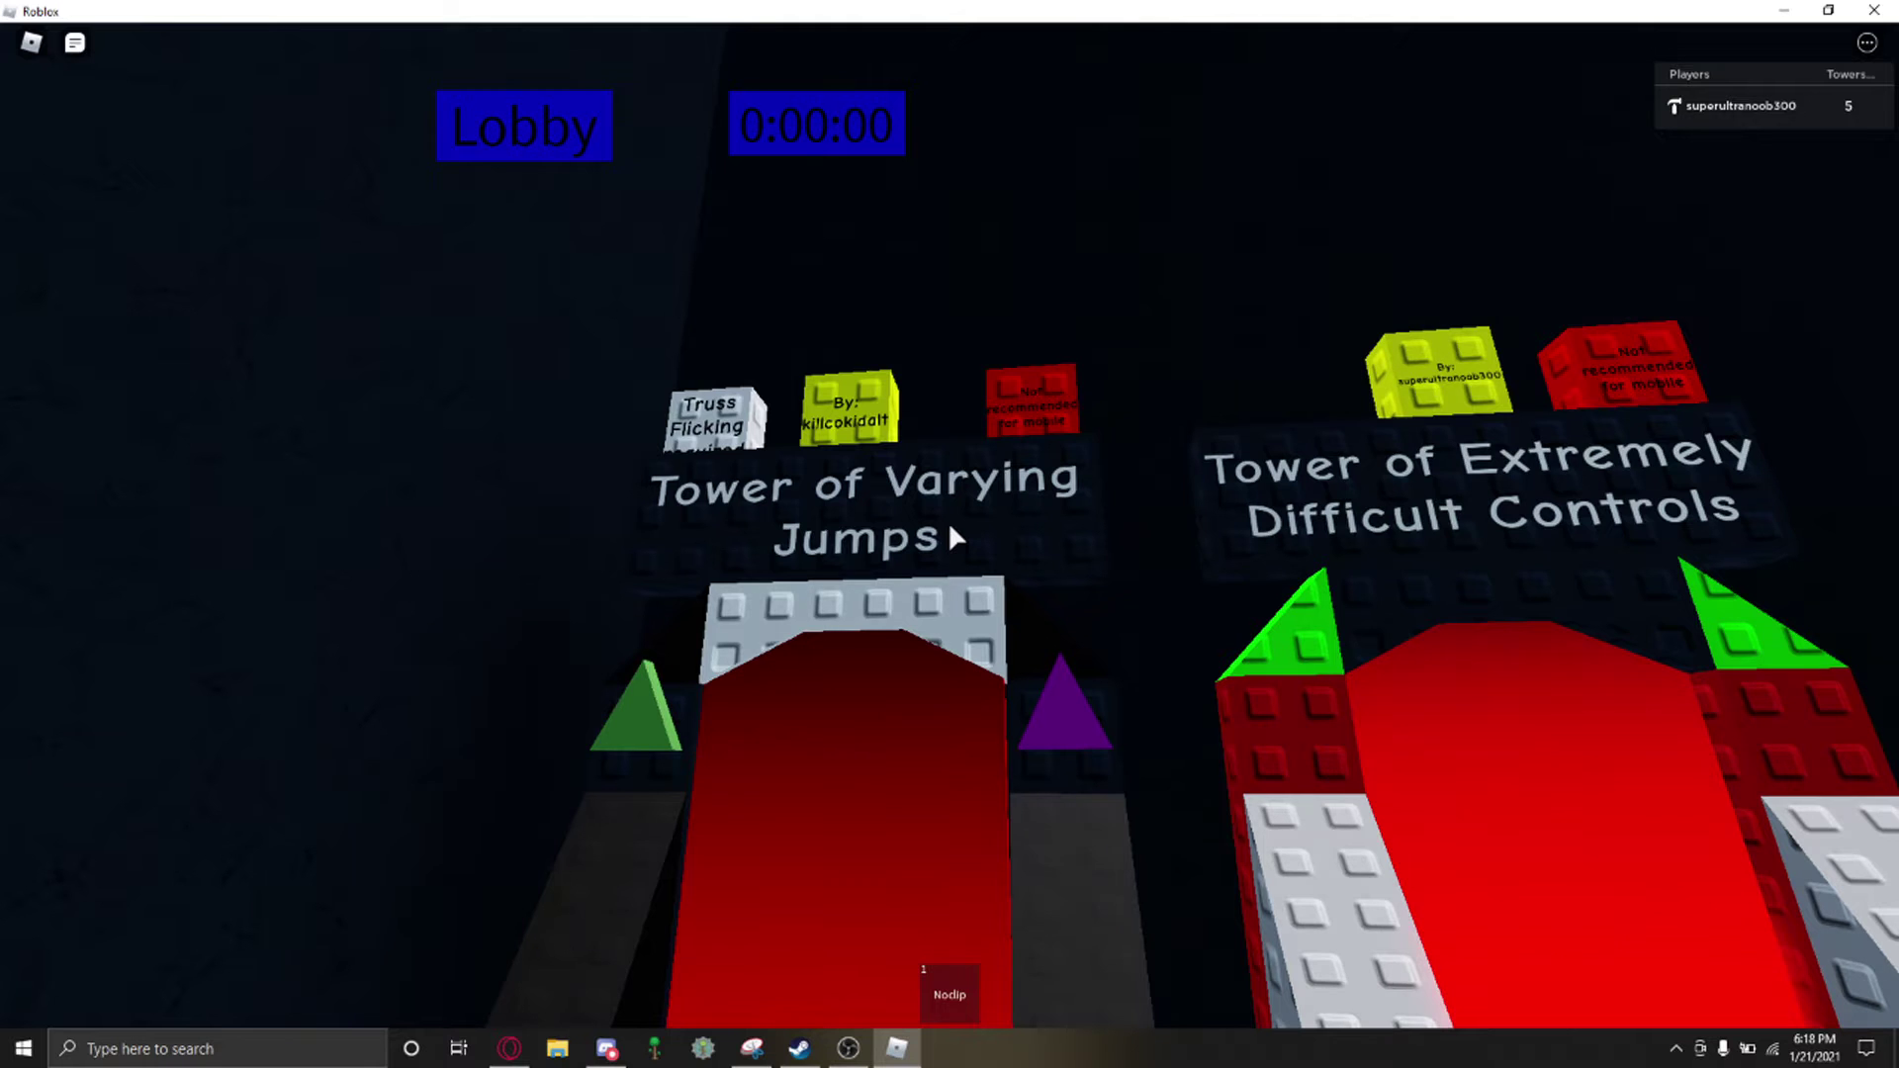
Step: Move to the Extremely Difficult Controls portal, back off to see it whole, then face the welcome wall
key("a")
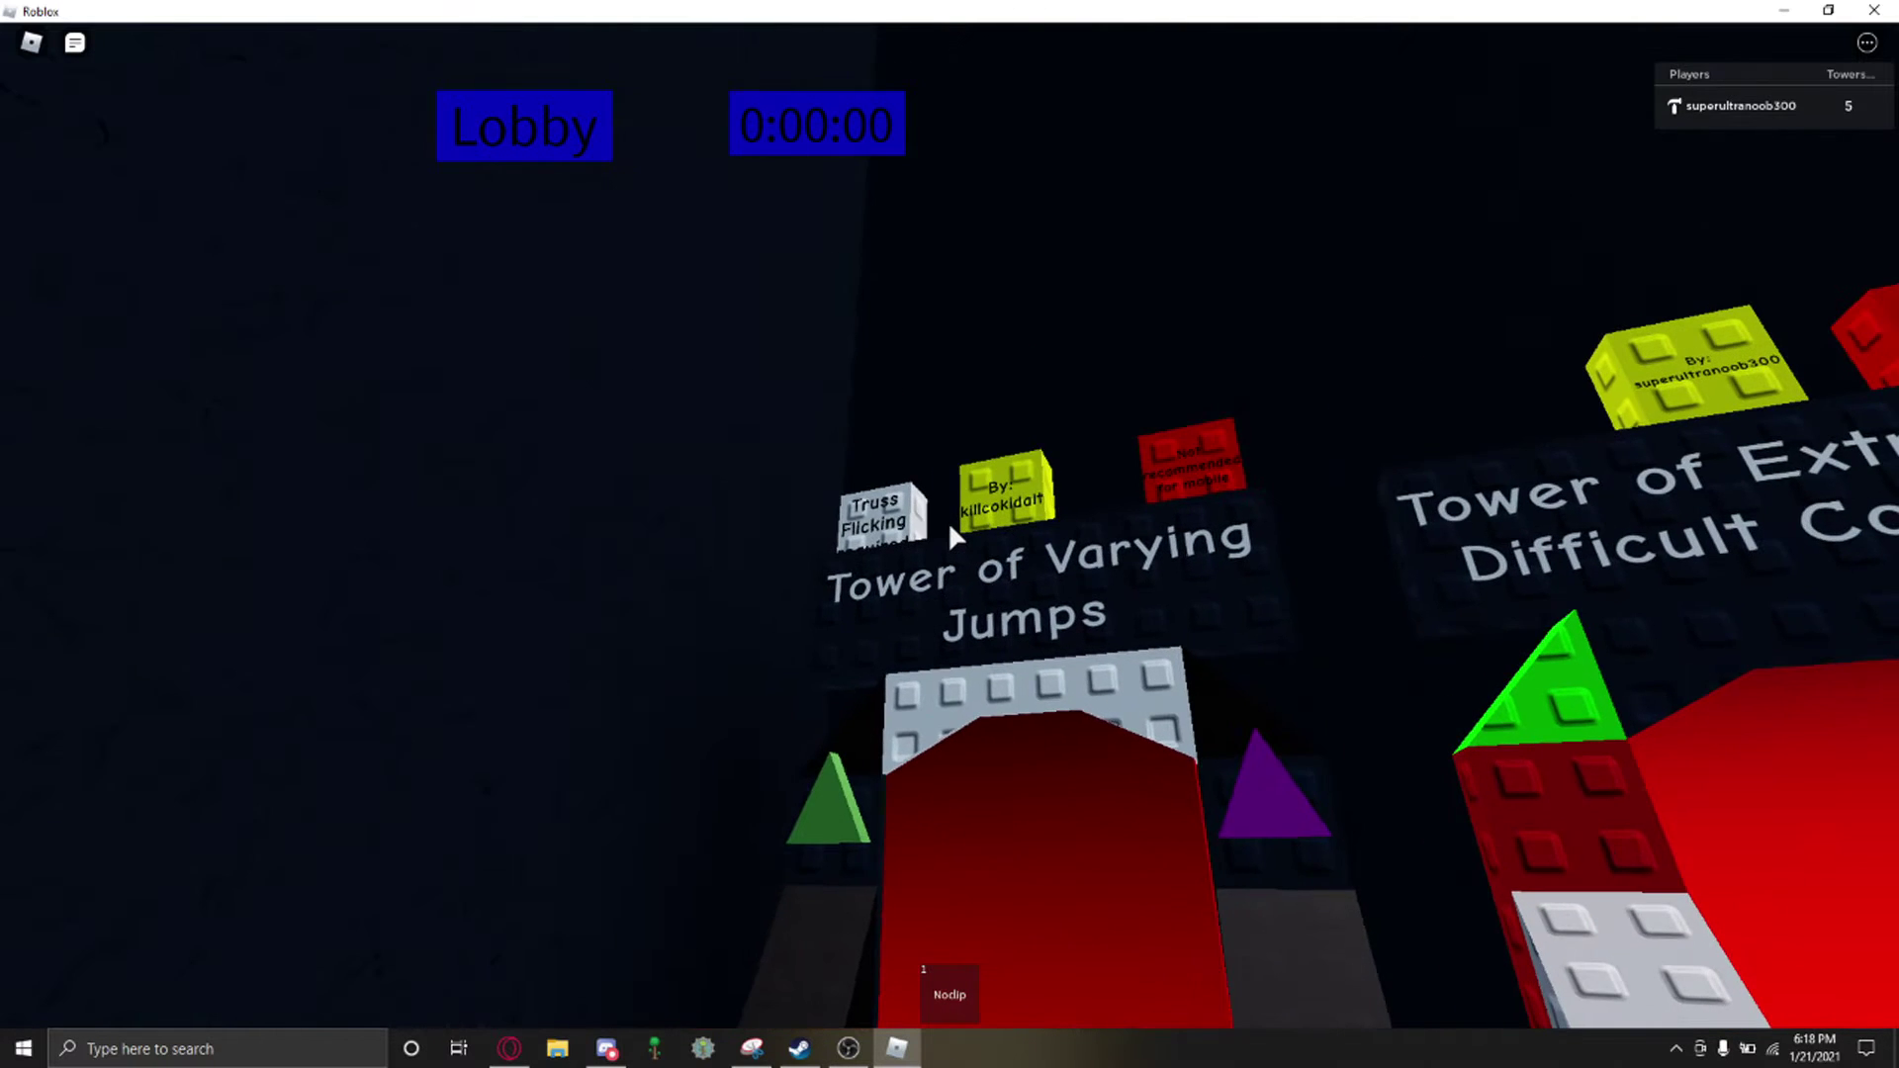
key("d")
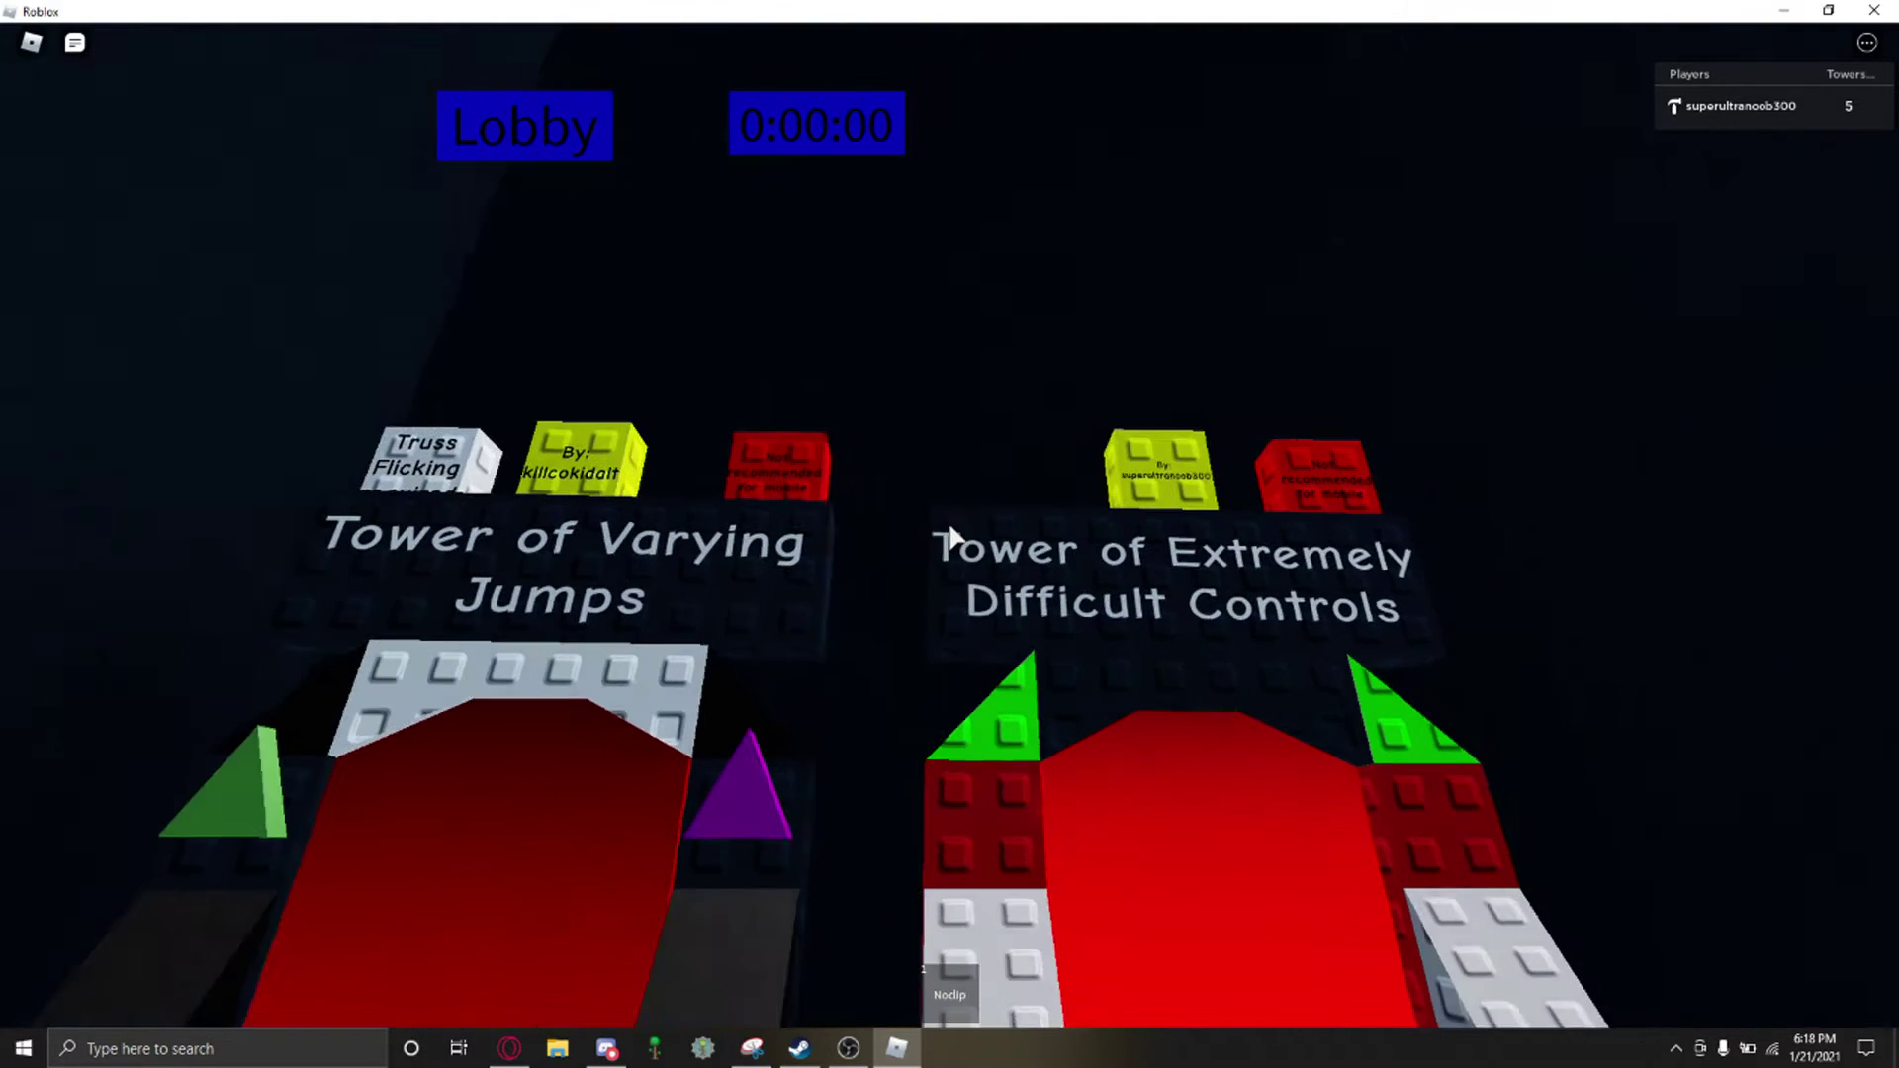
key("w")
key("w")
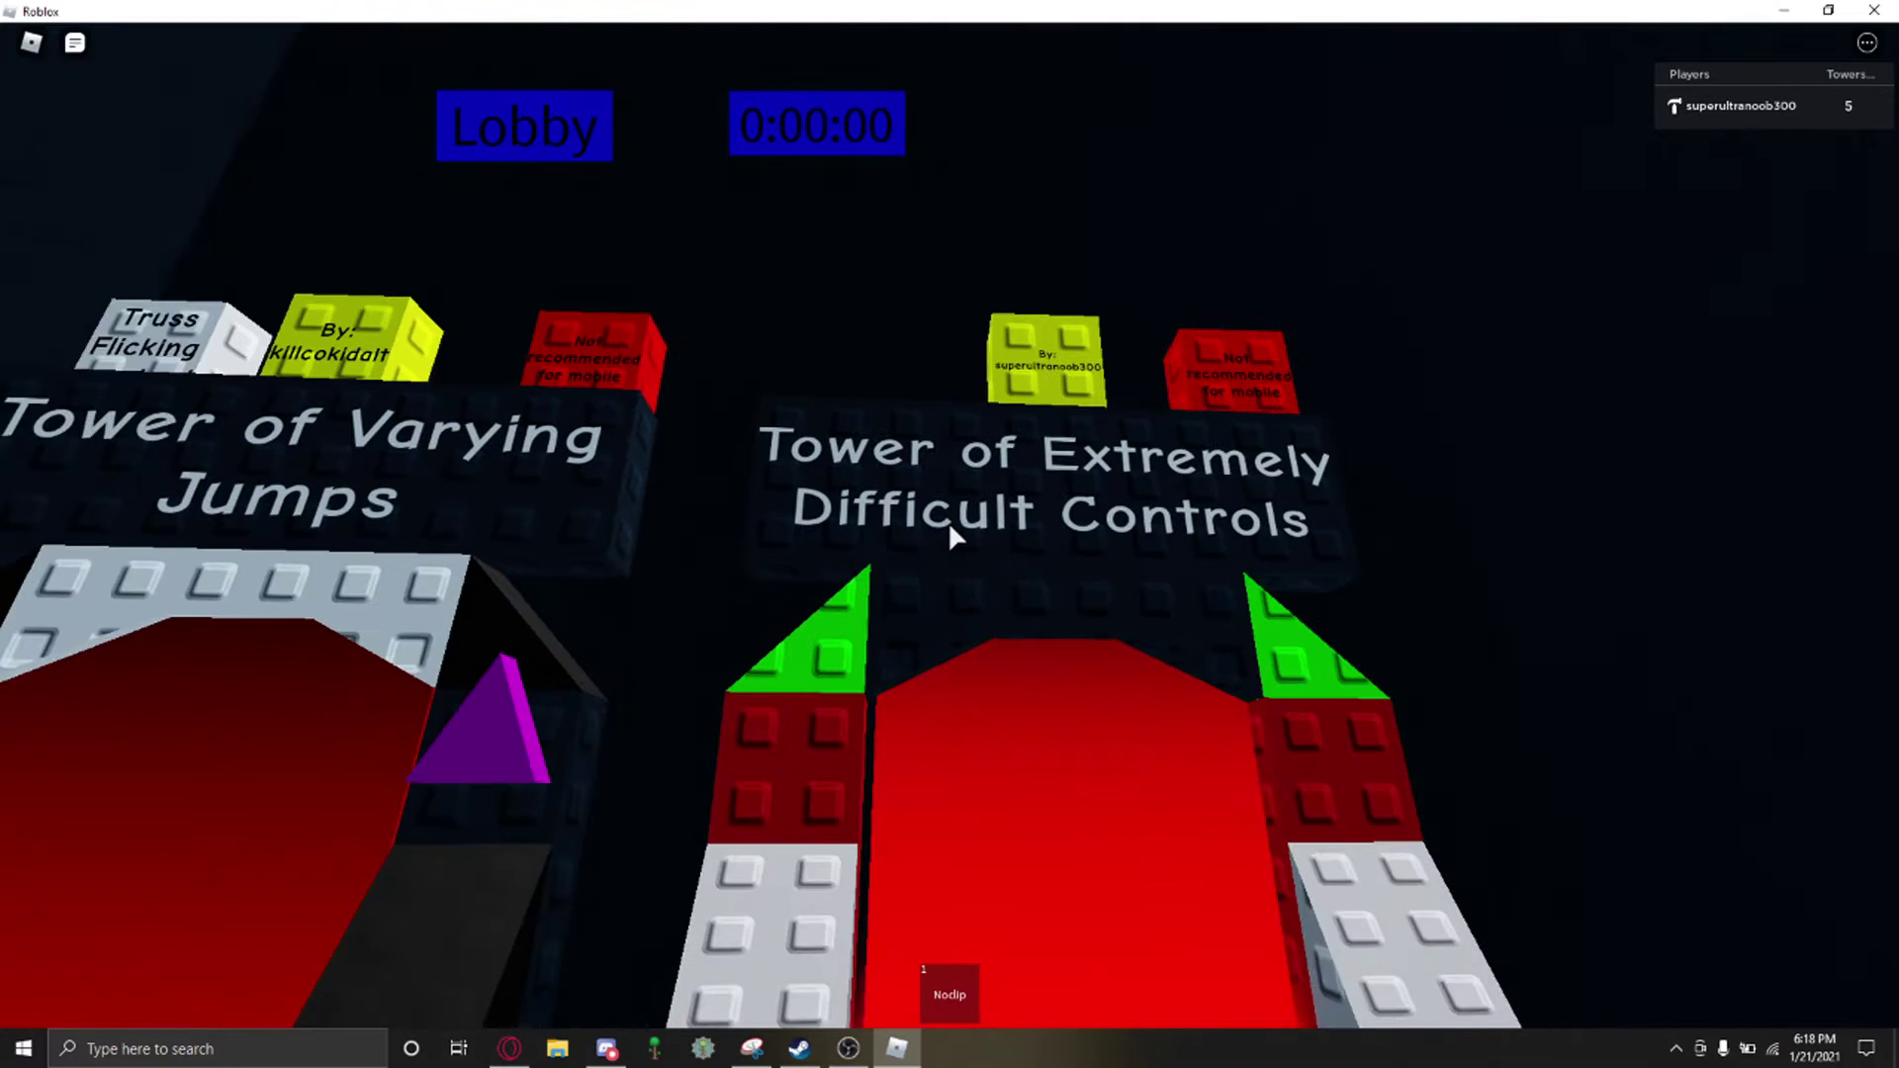
key("w")
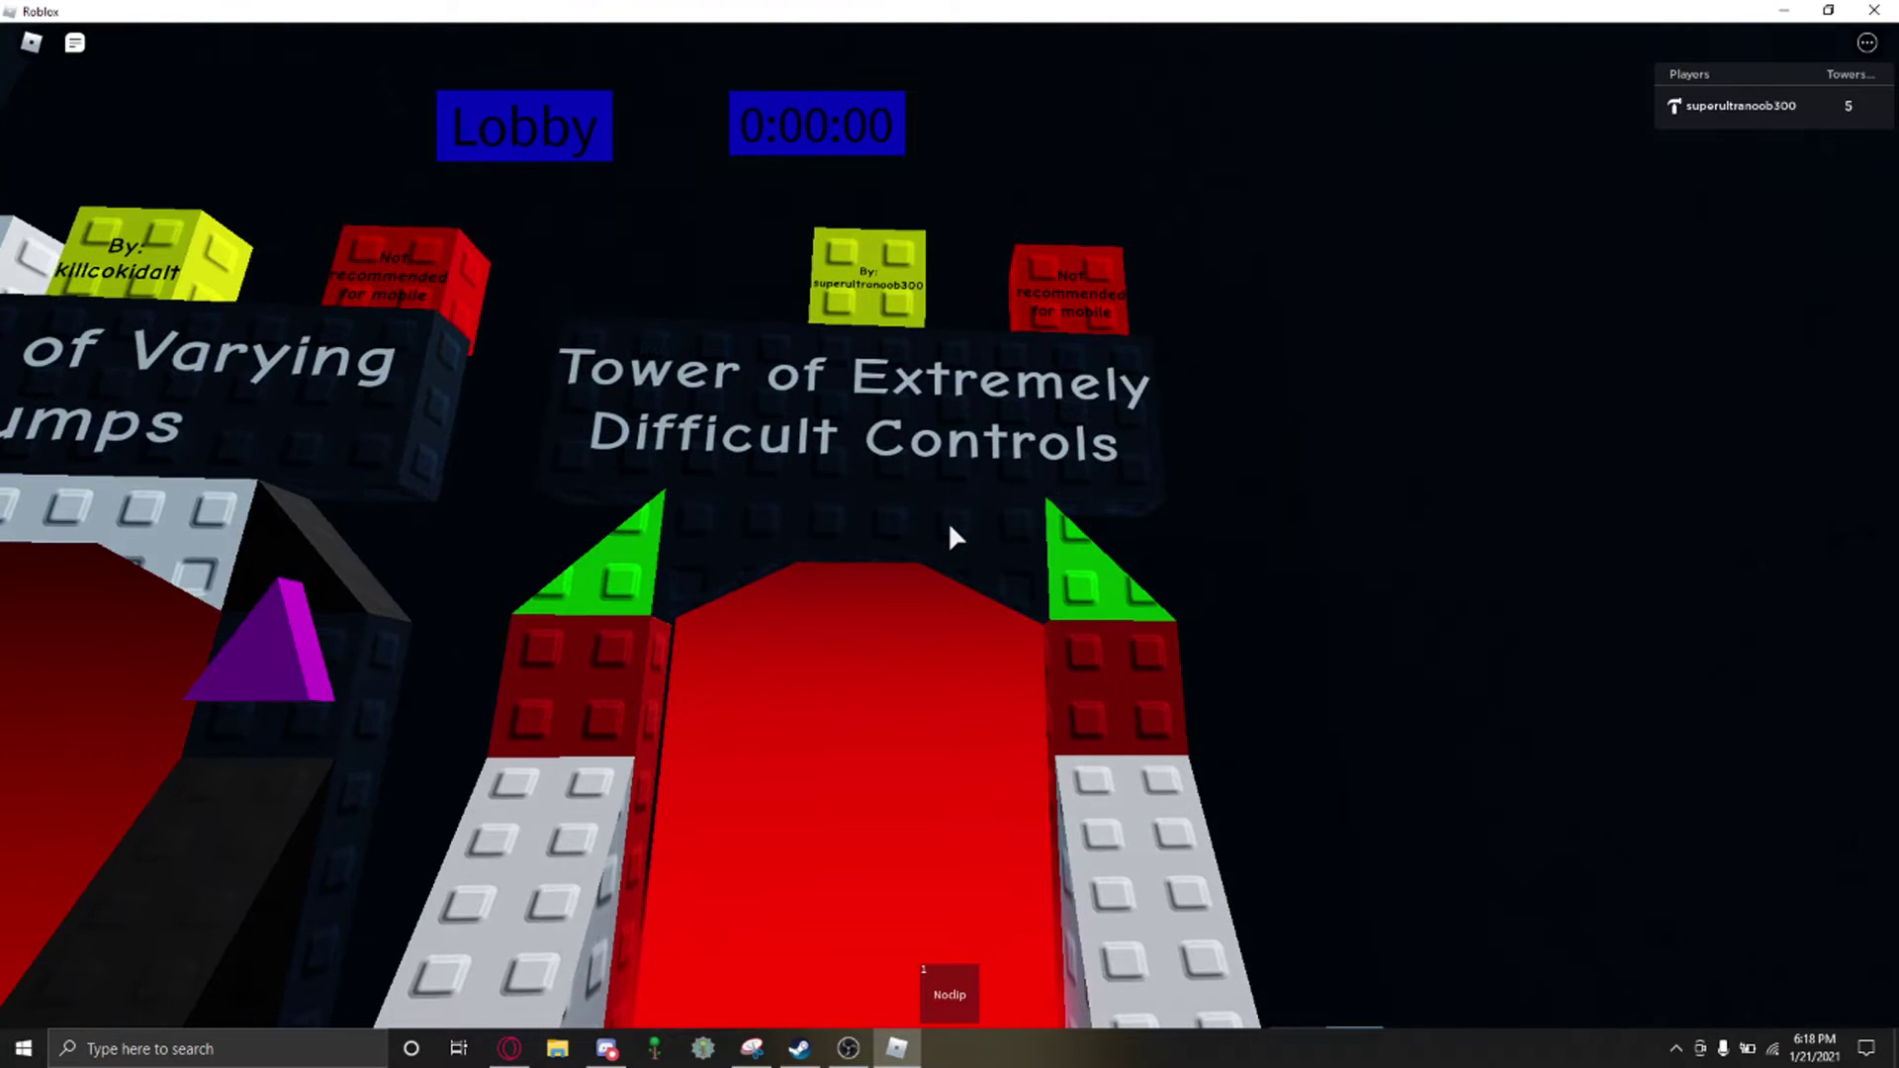
key("s")
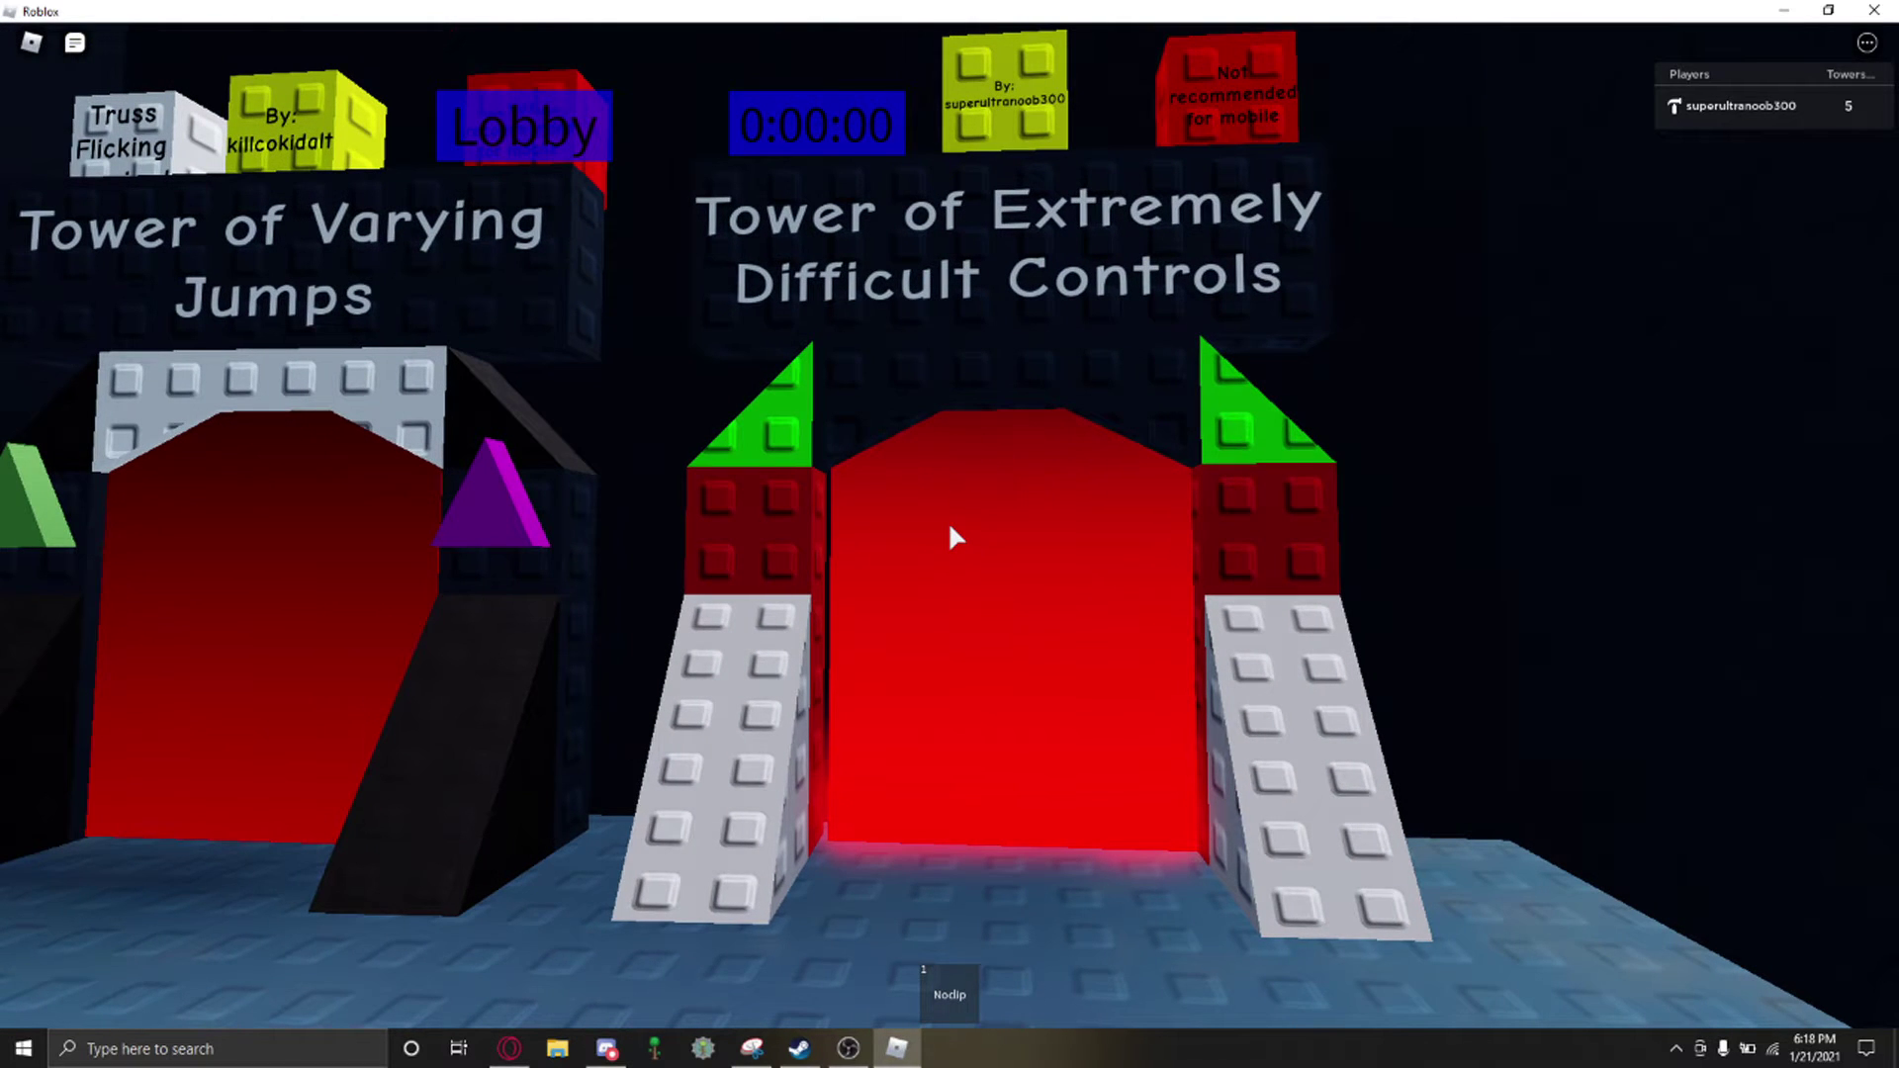
key("a")
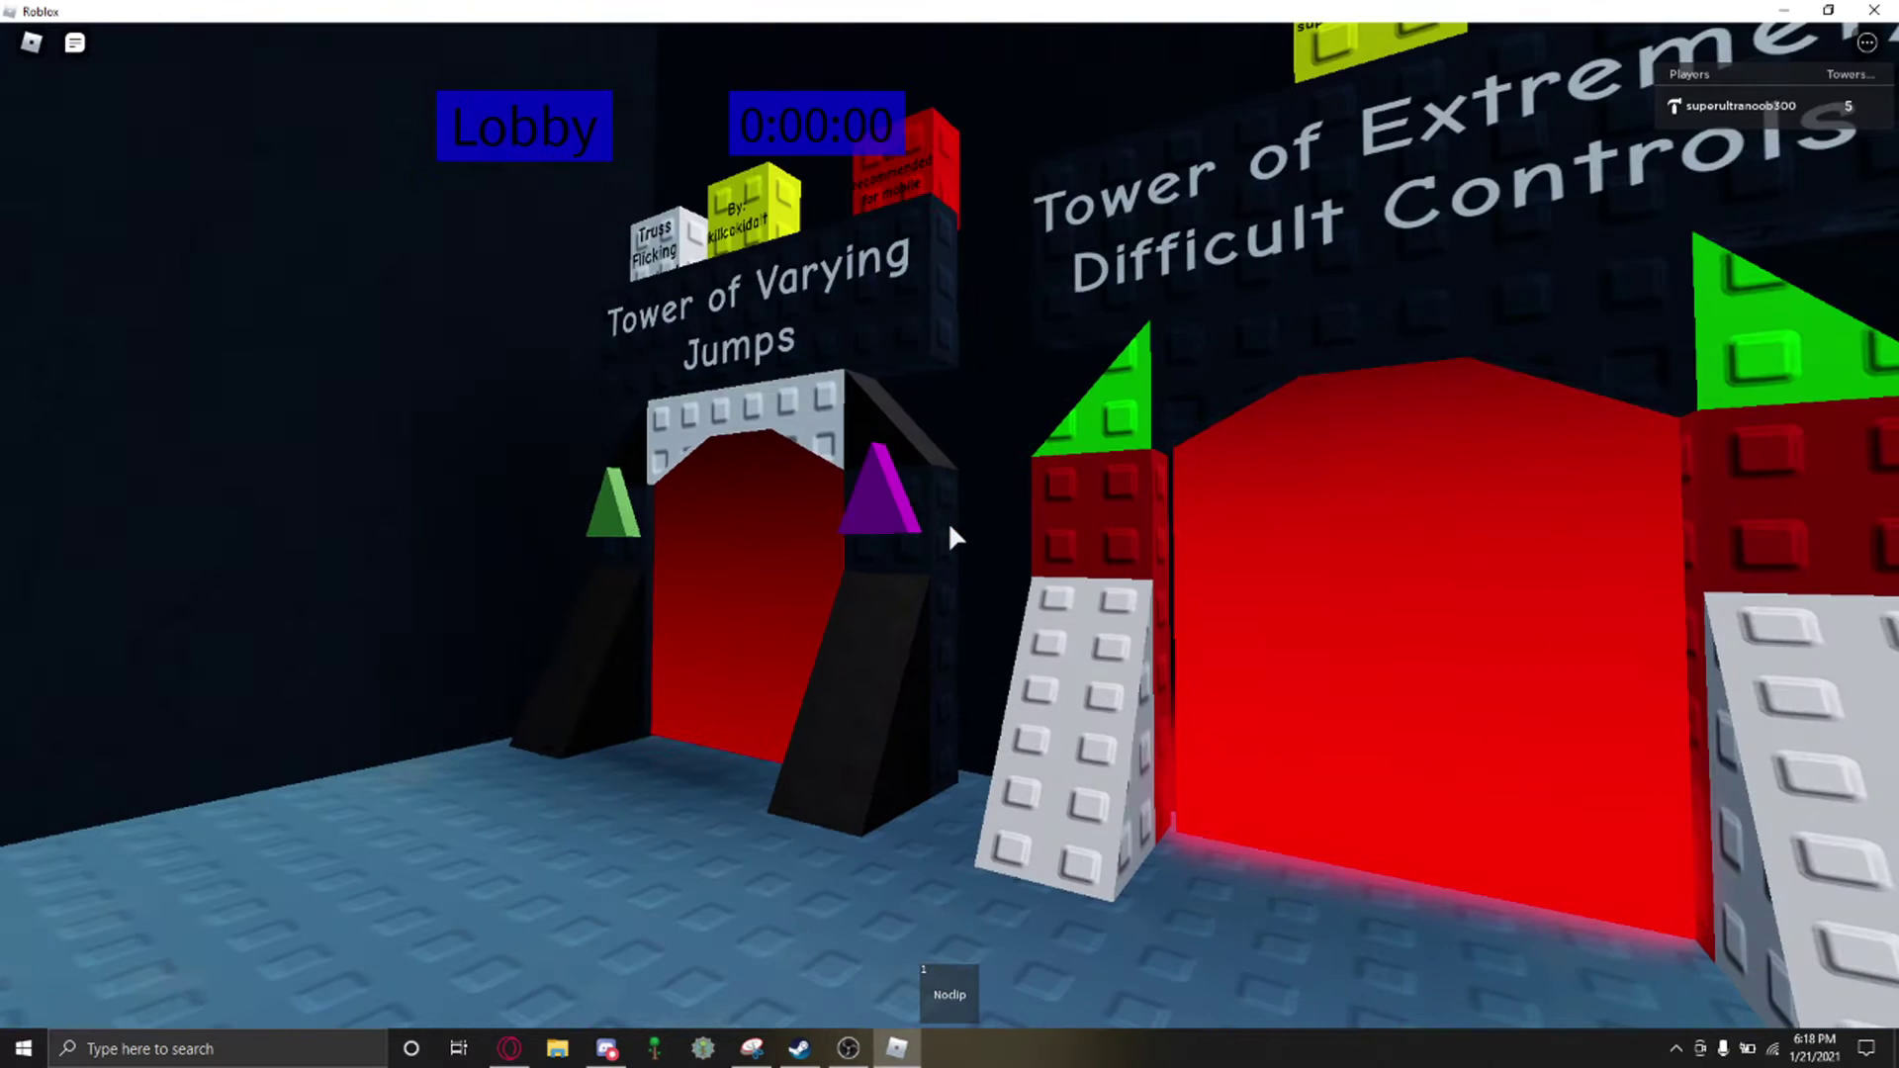
scroll(949, 522, "down", 5)
Step: Noclip-fly up over the lobby buildings toward the colourful tower in the sky
key("space")
key("w")
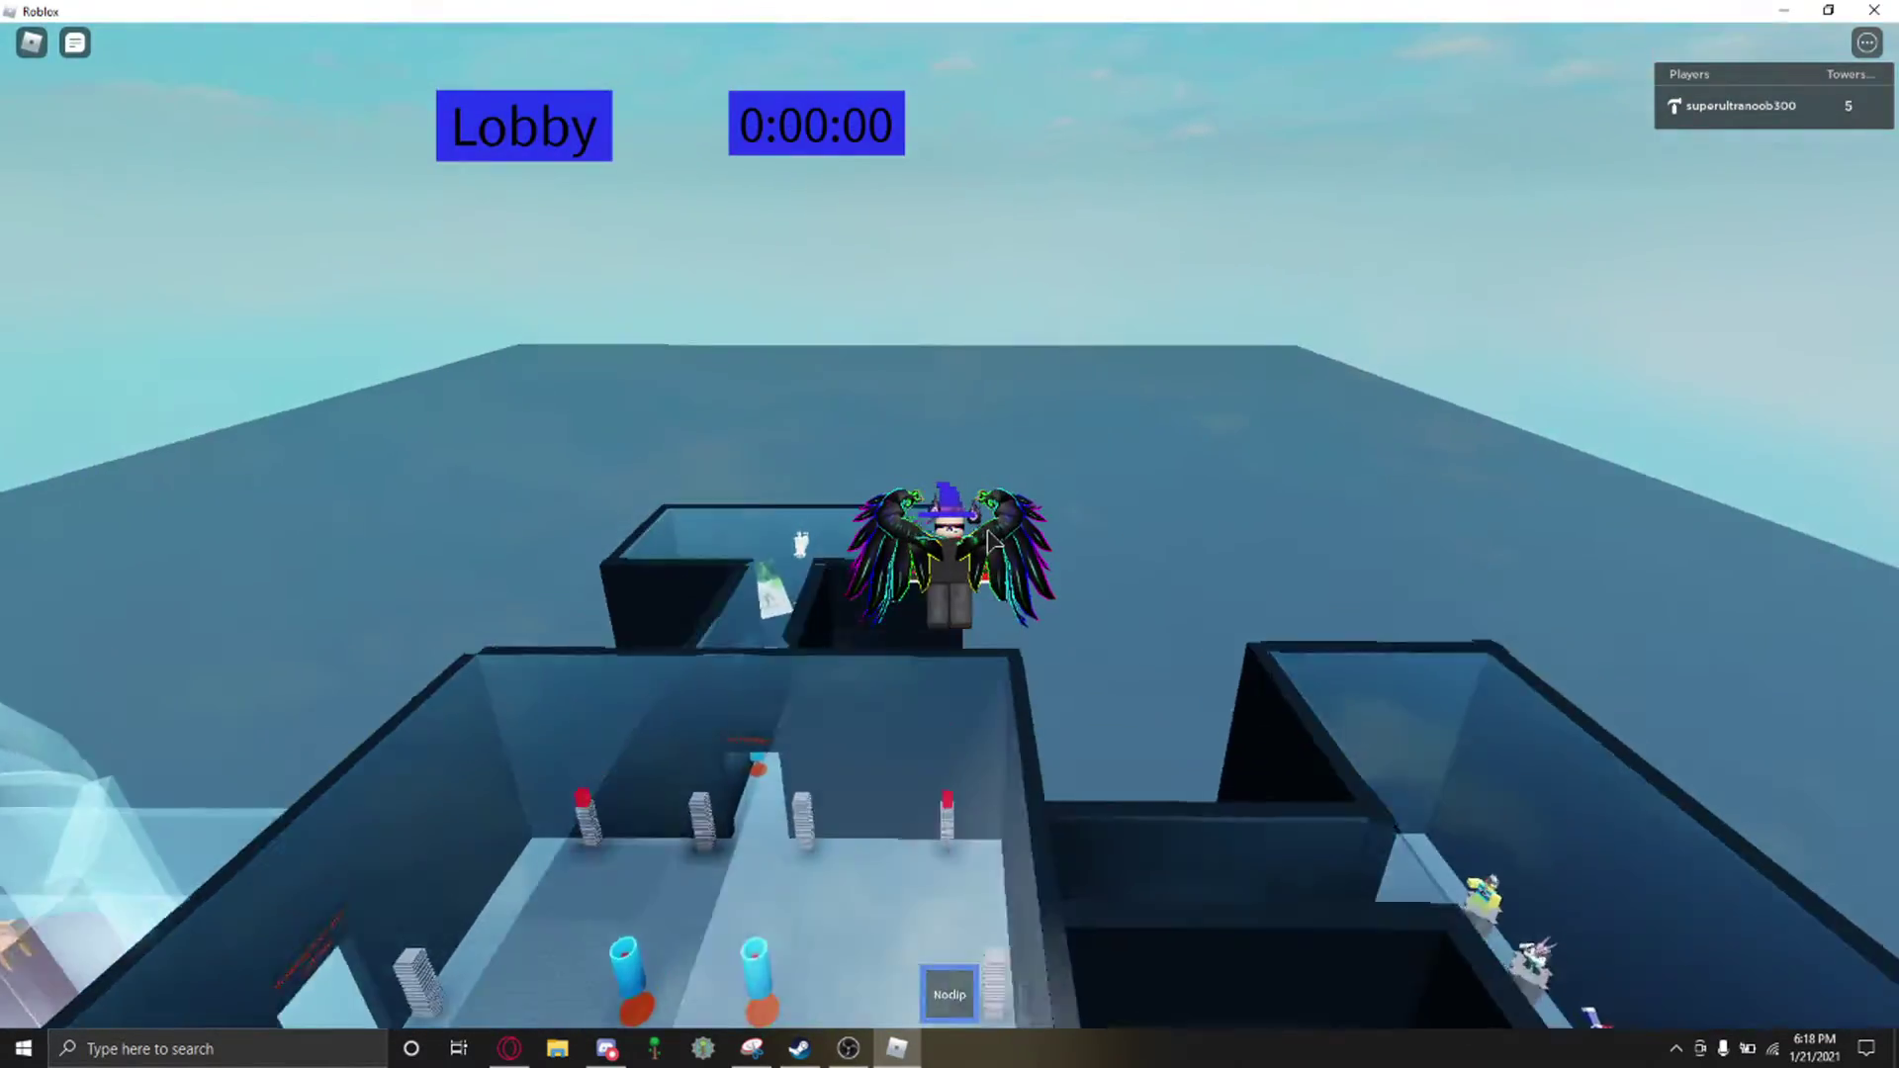
key("w")
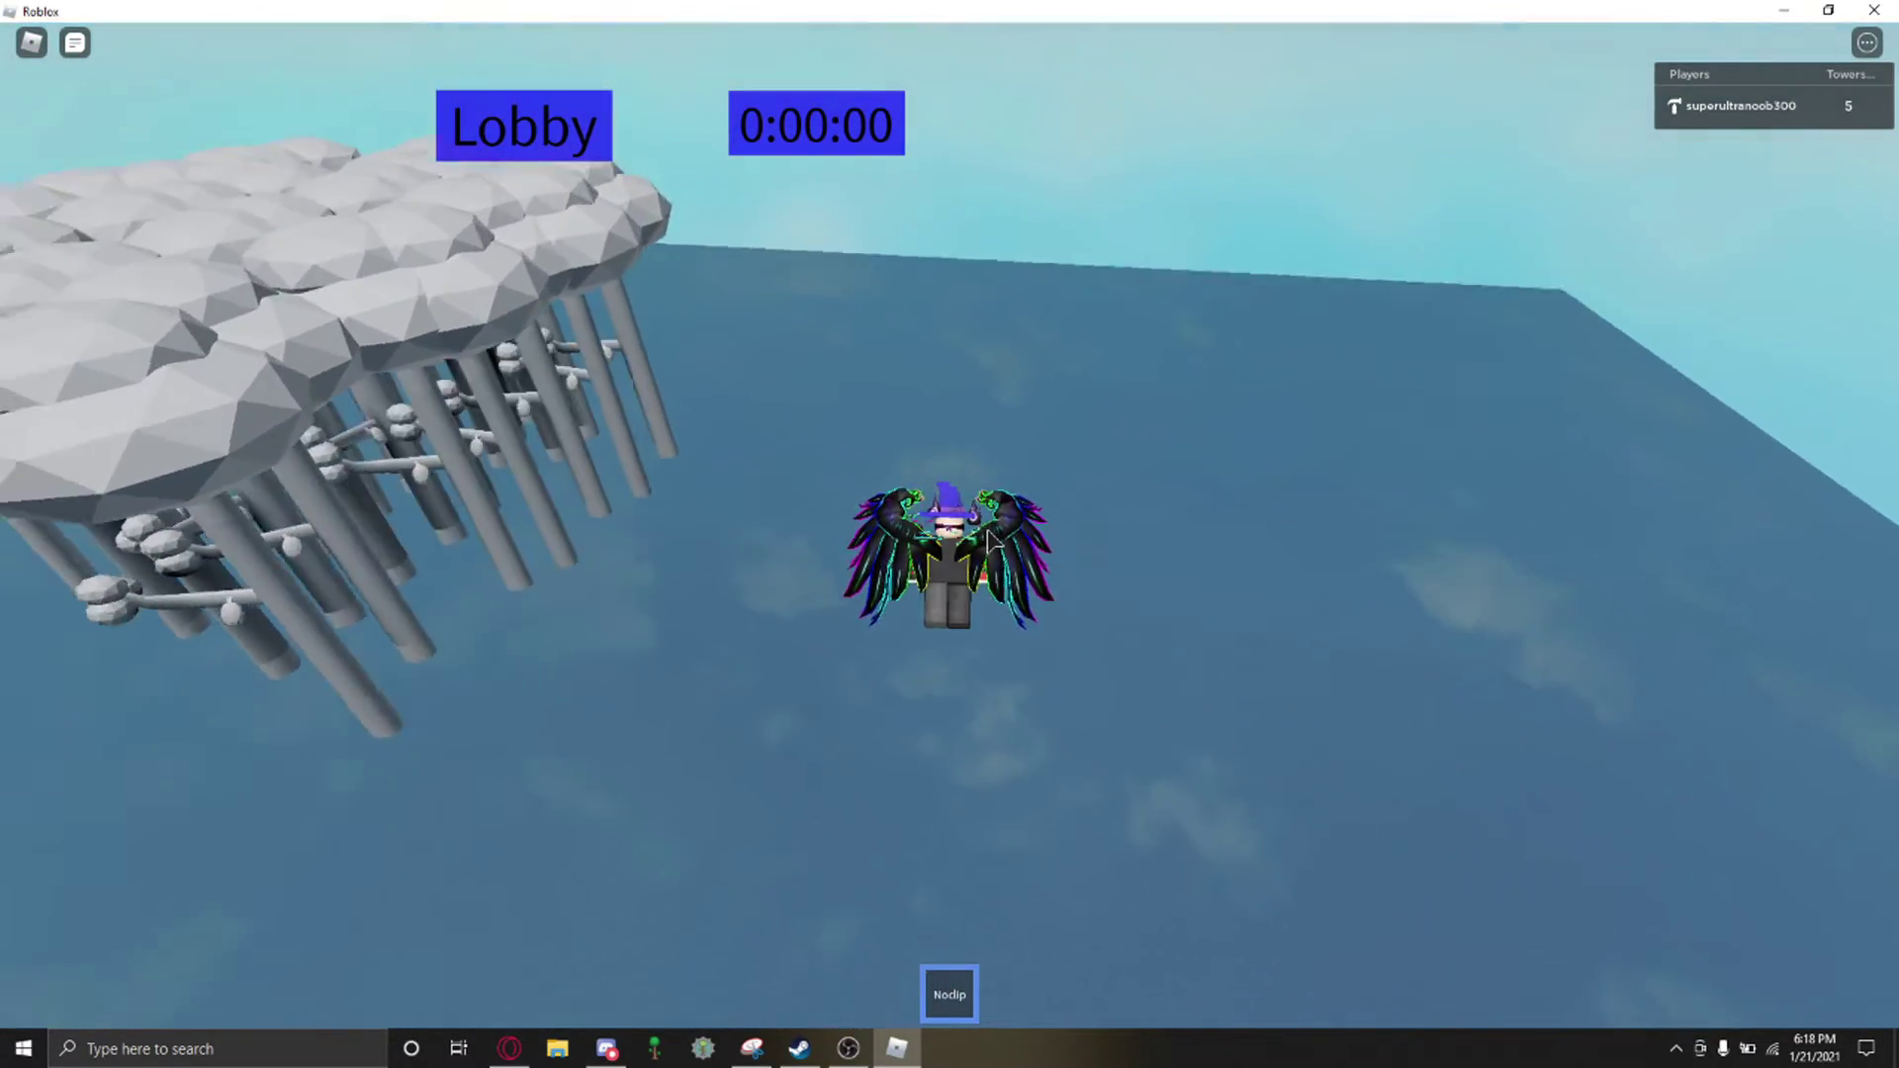
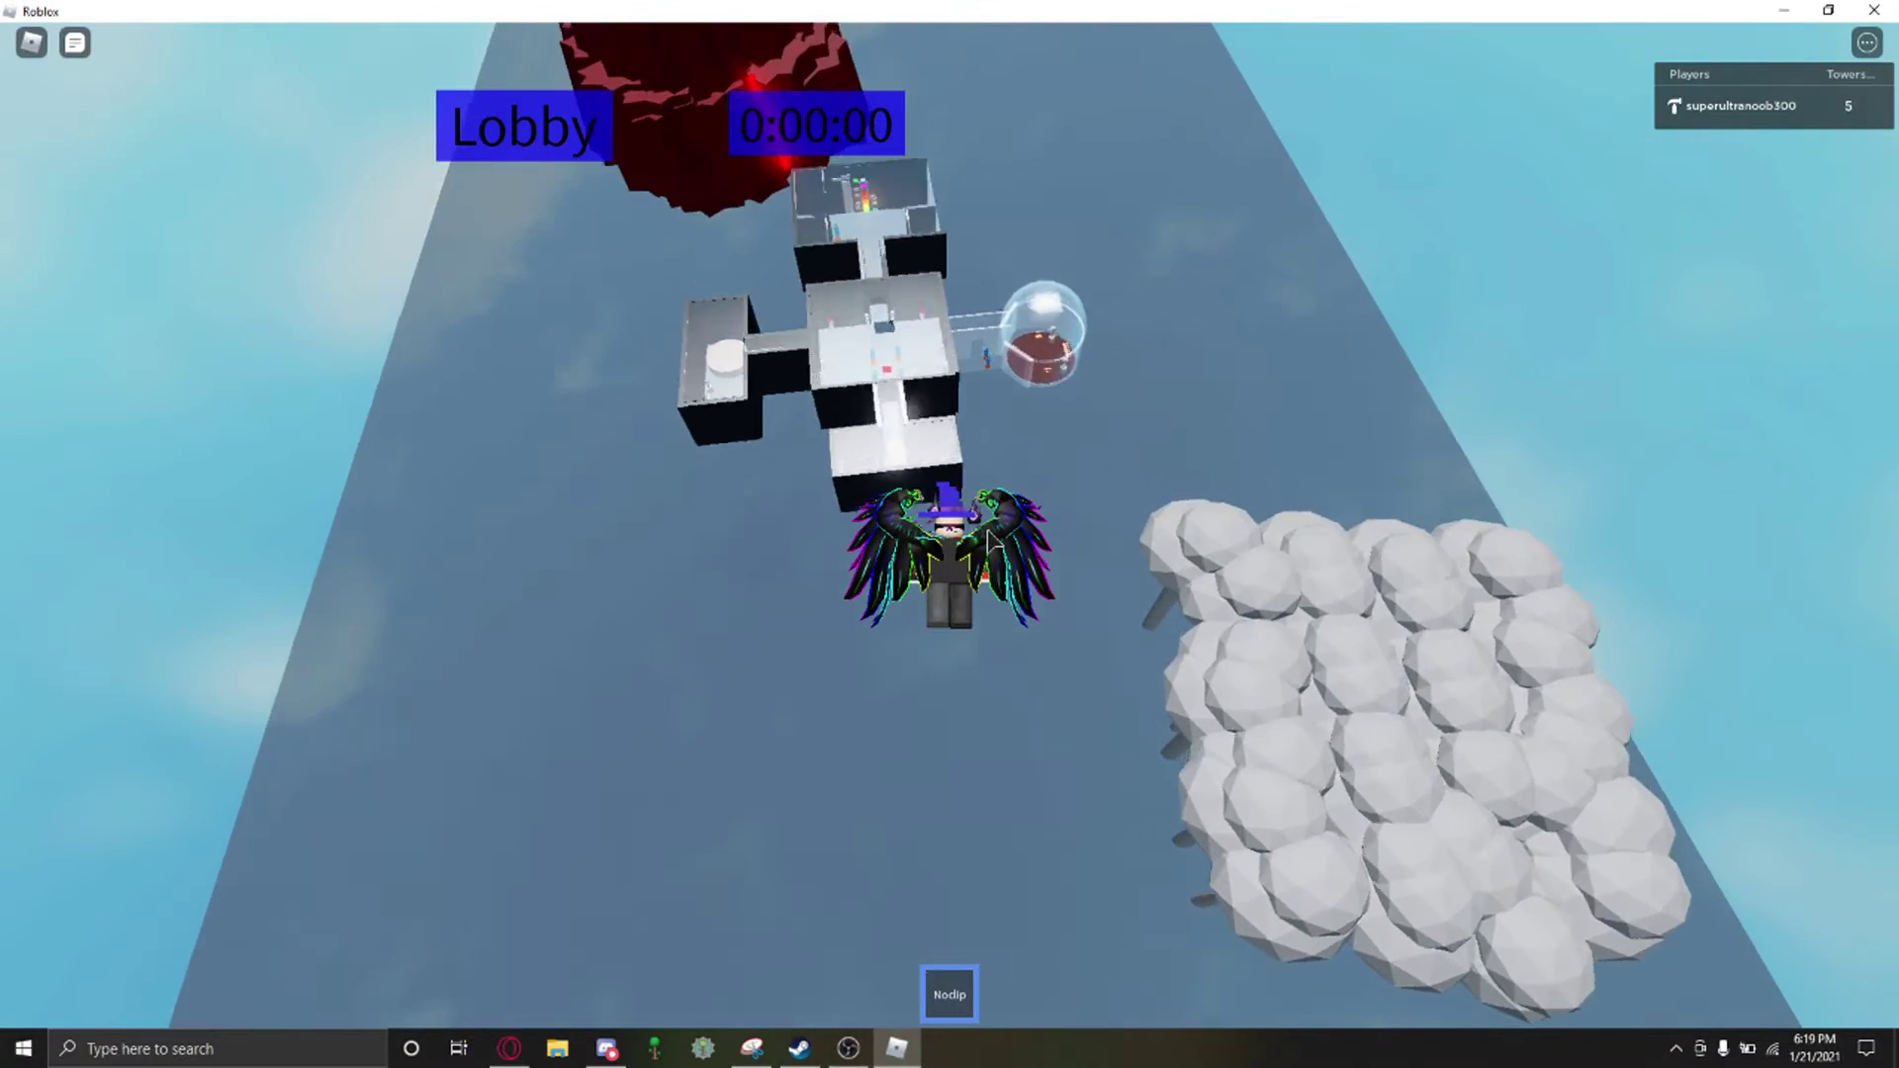
Step: Fly over the lobby platform and pass through the black sign's box
key("w")
scroll(991, 543, "up", 5)
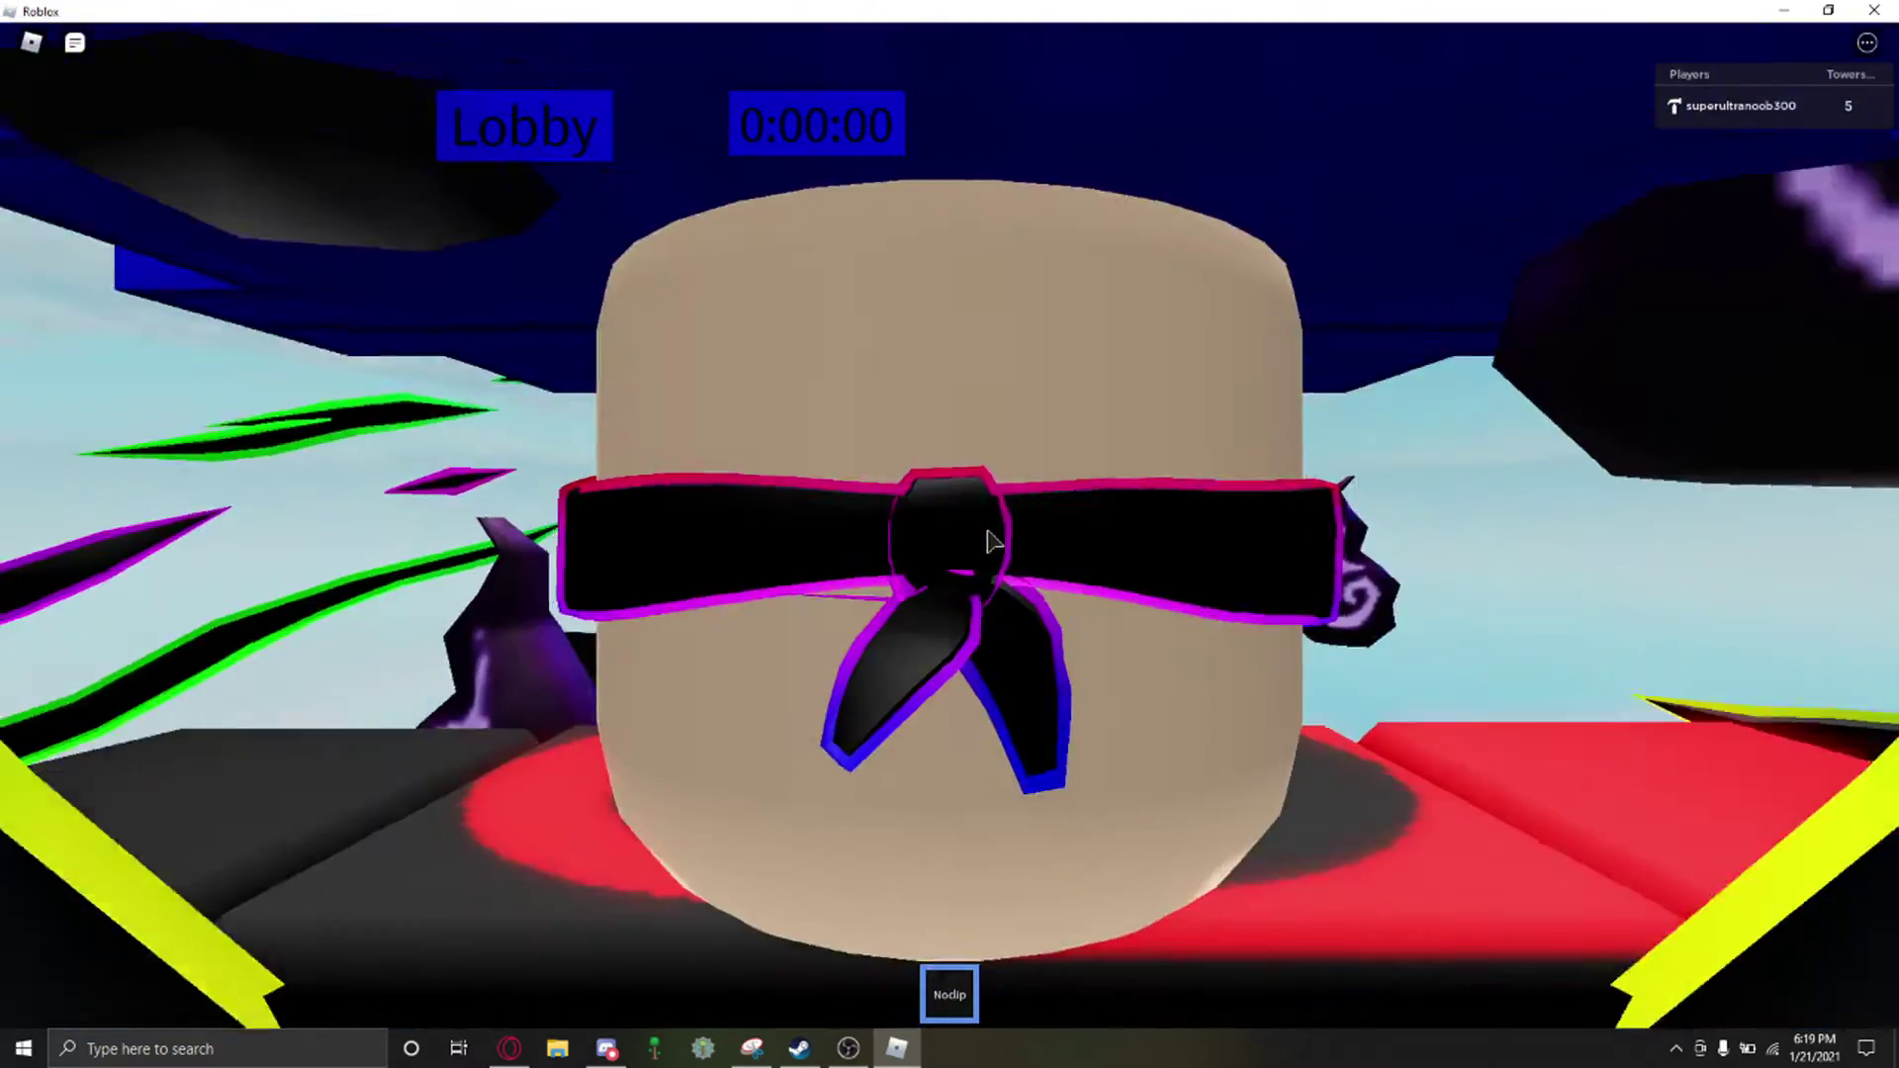
scroll(992, 543, "down", 5)
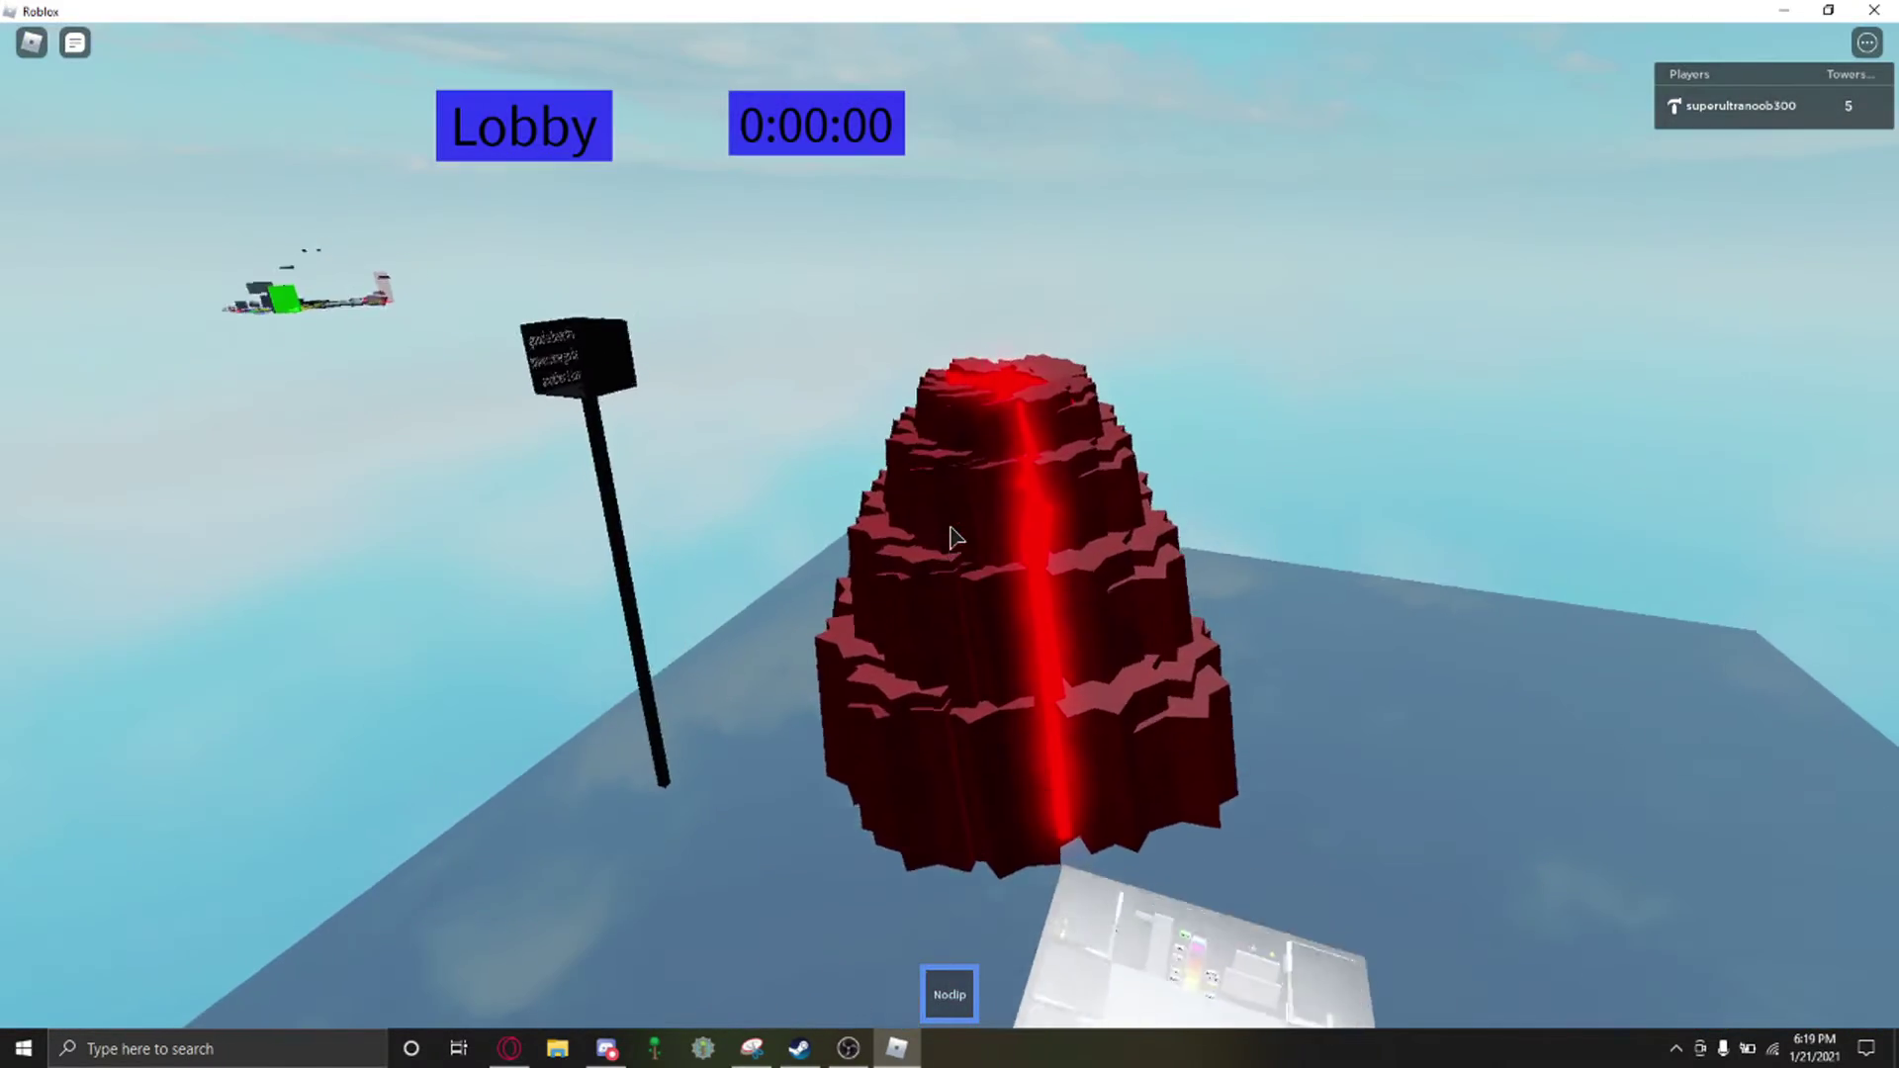
key("w")
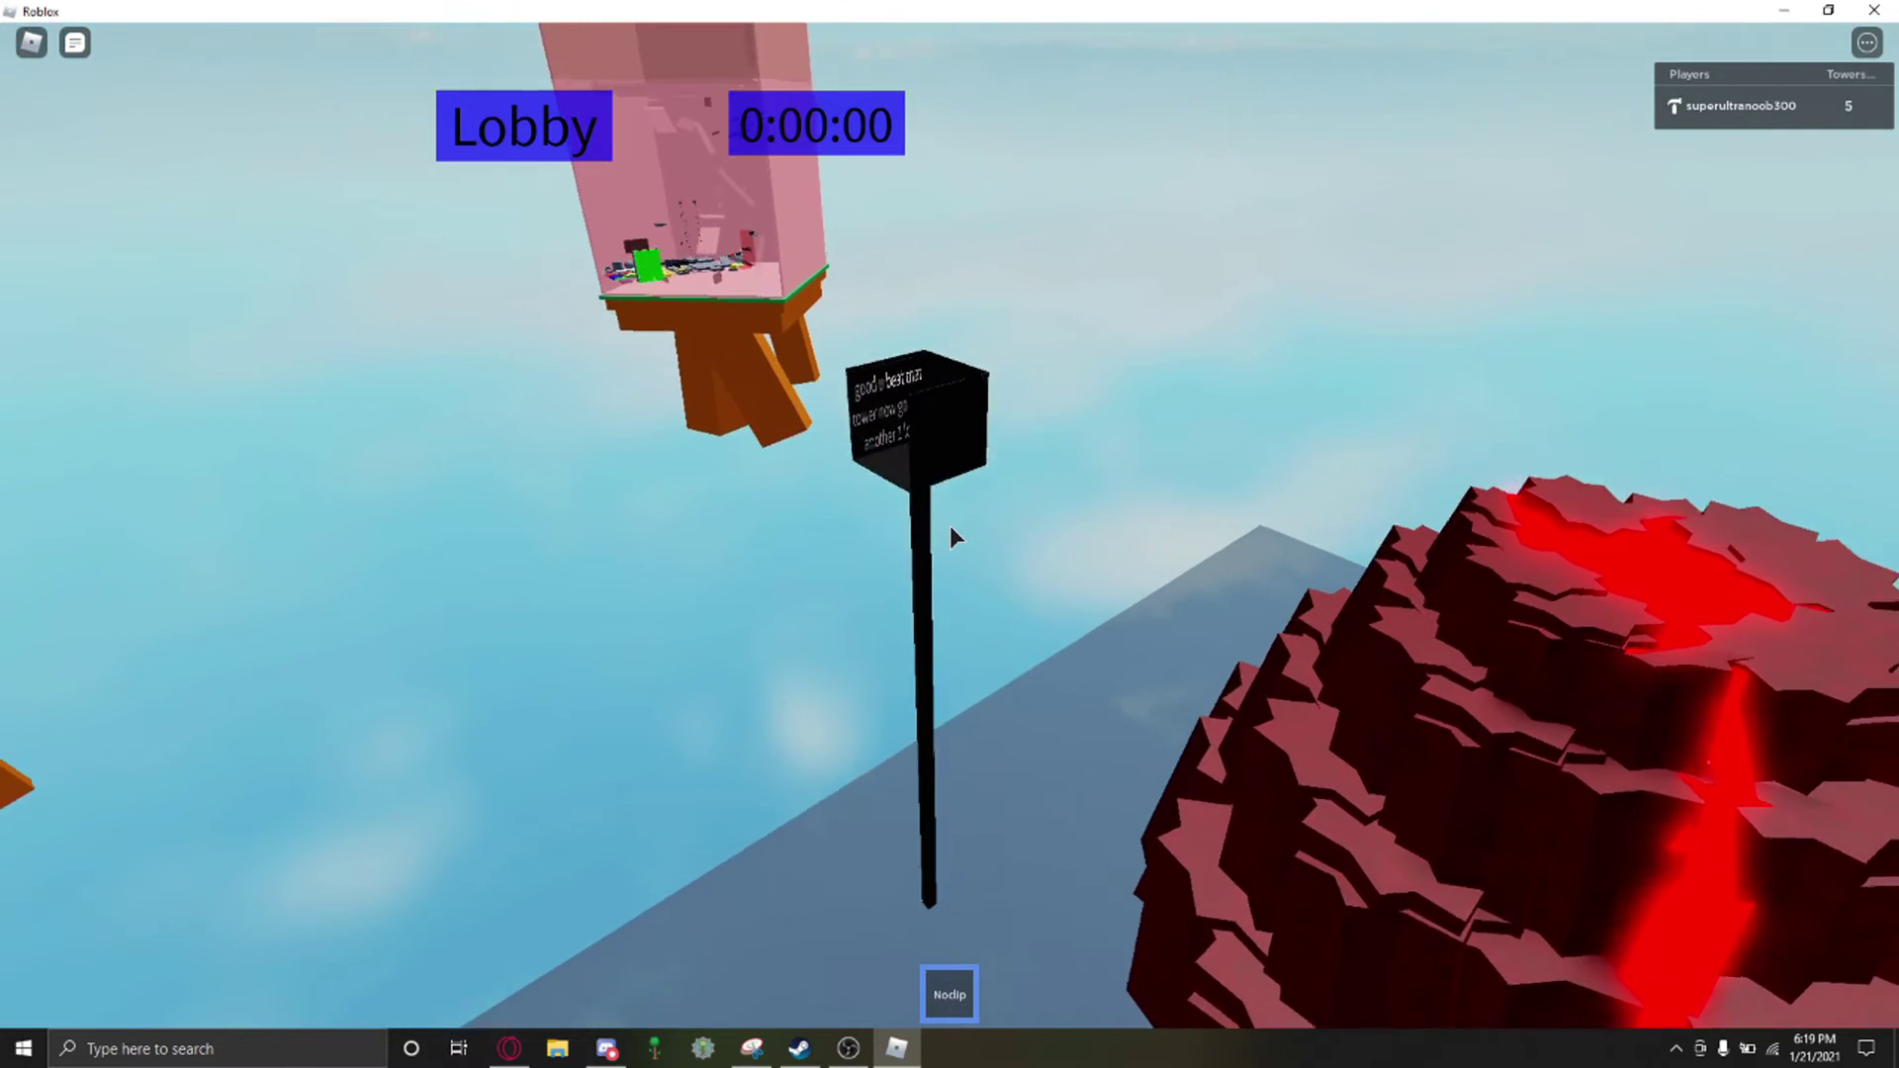
key("w")
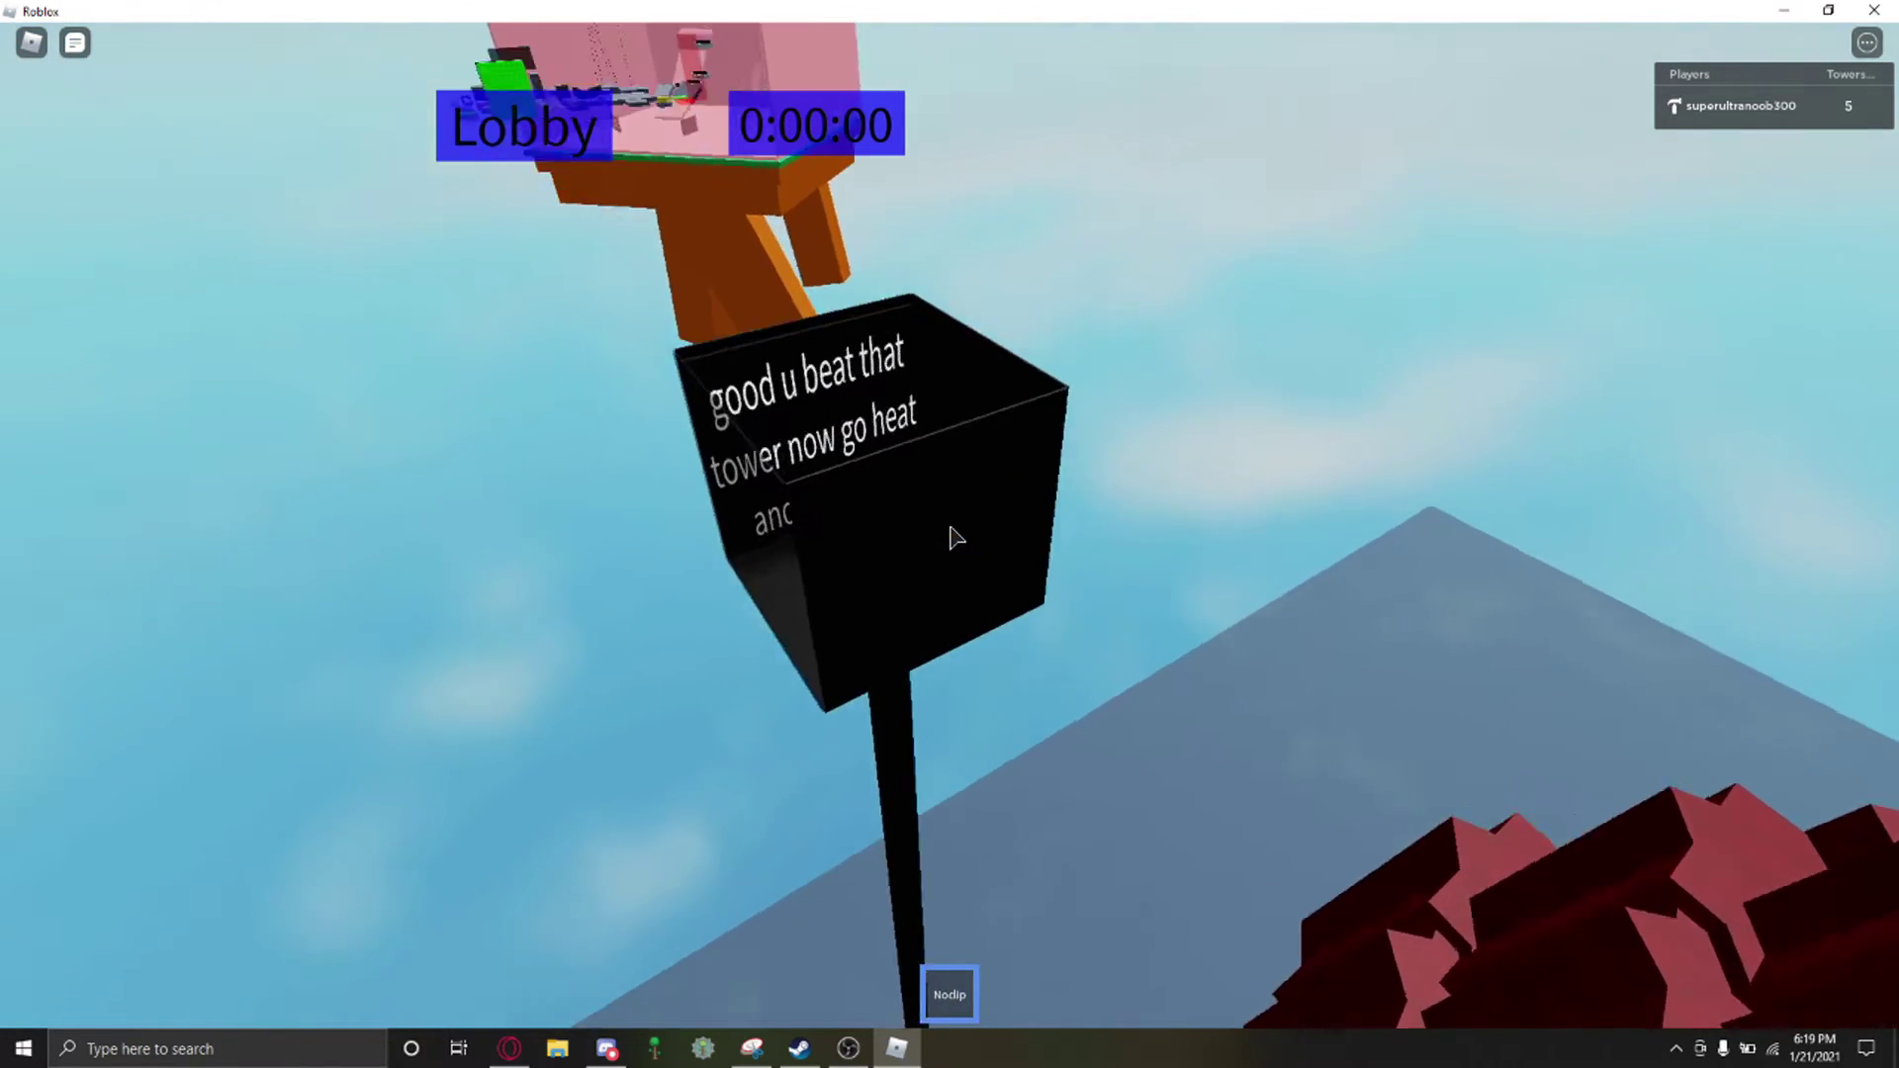
key("w")
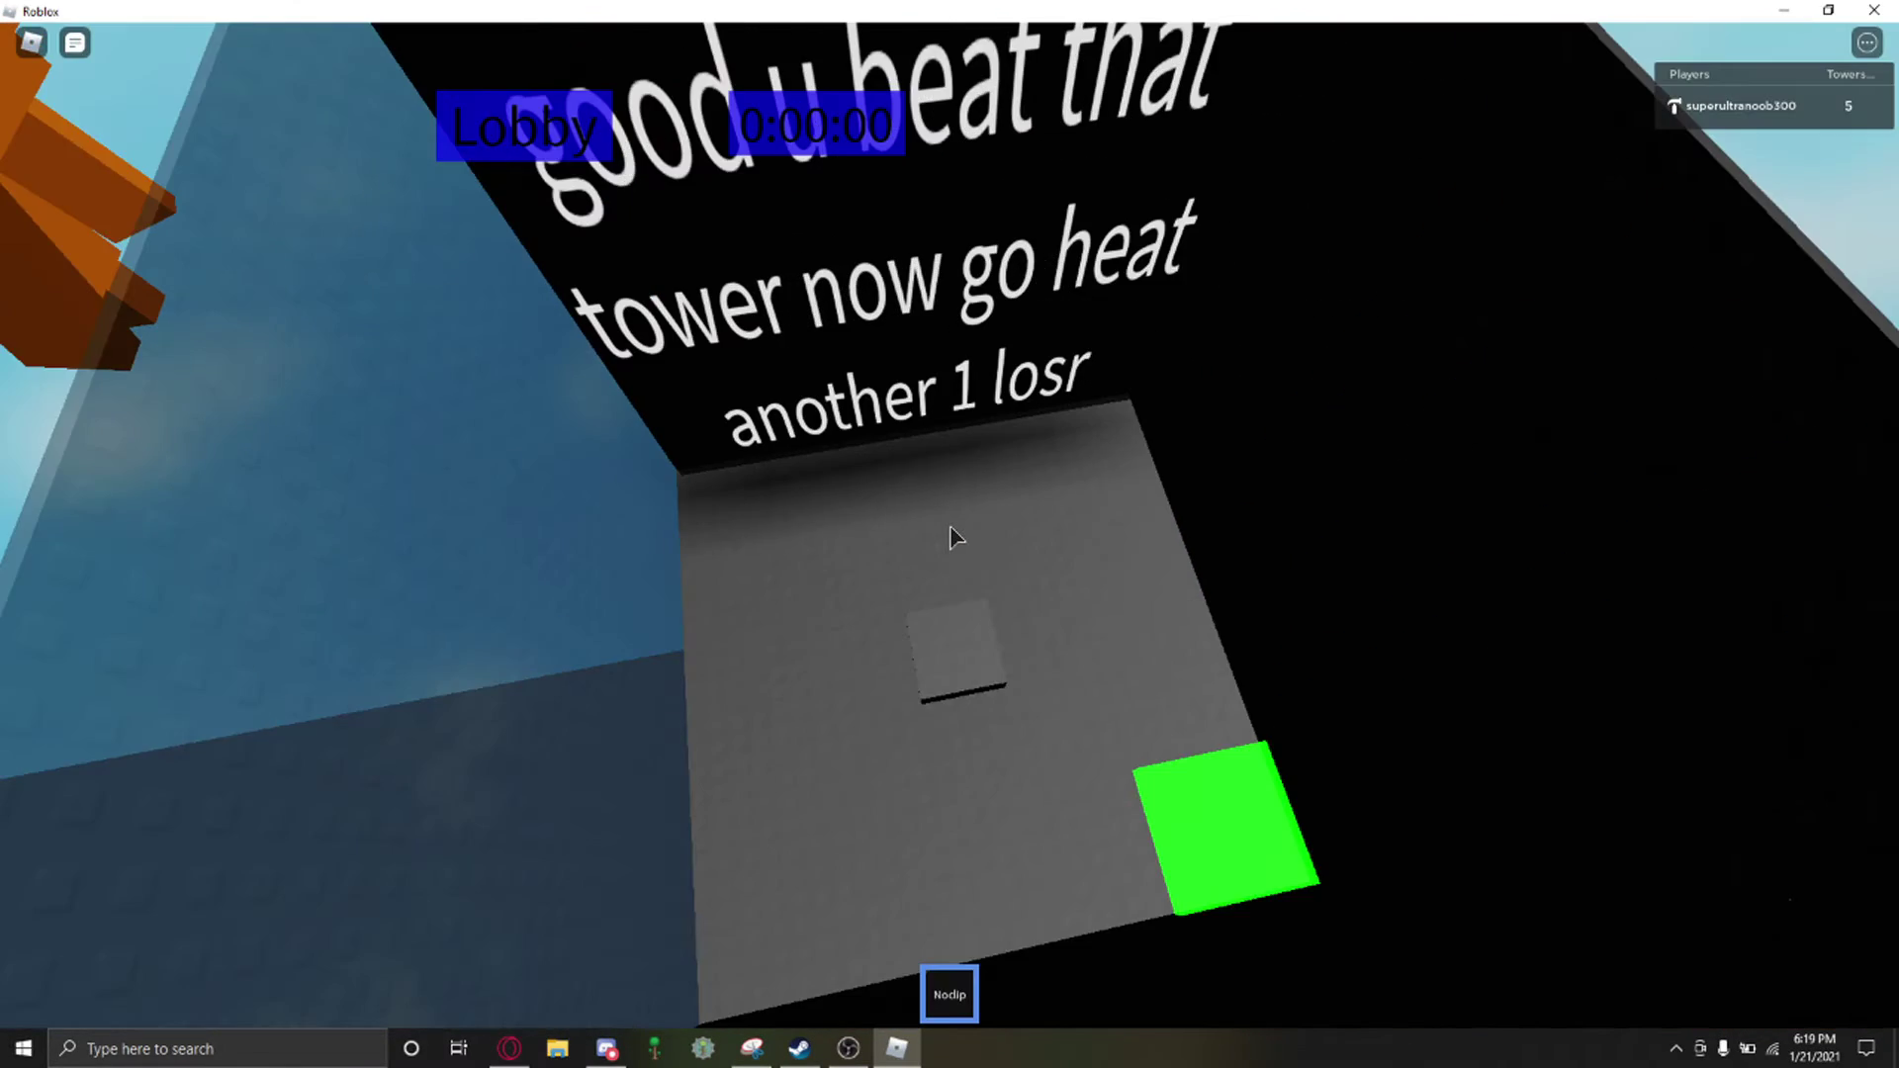
key("w")
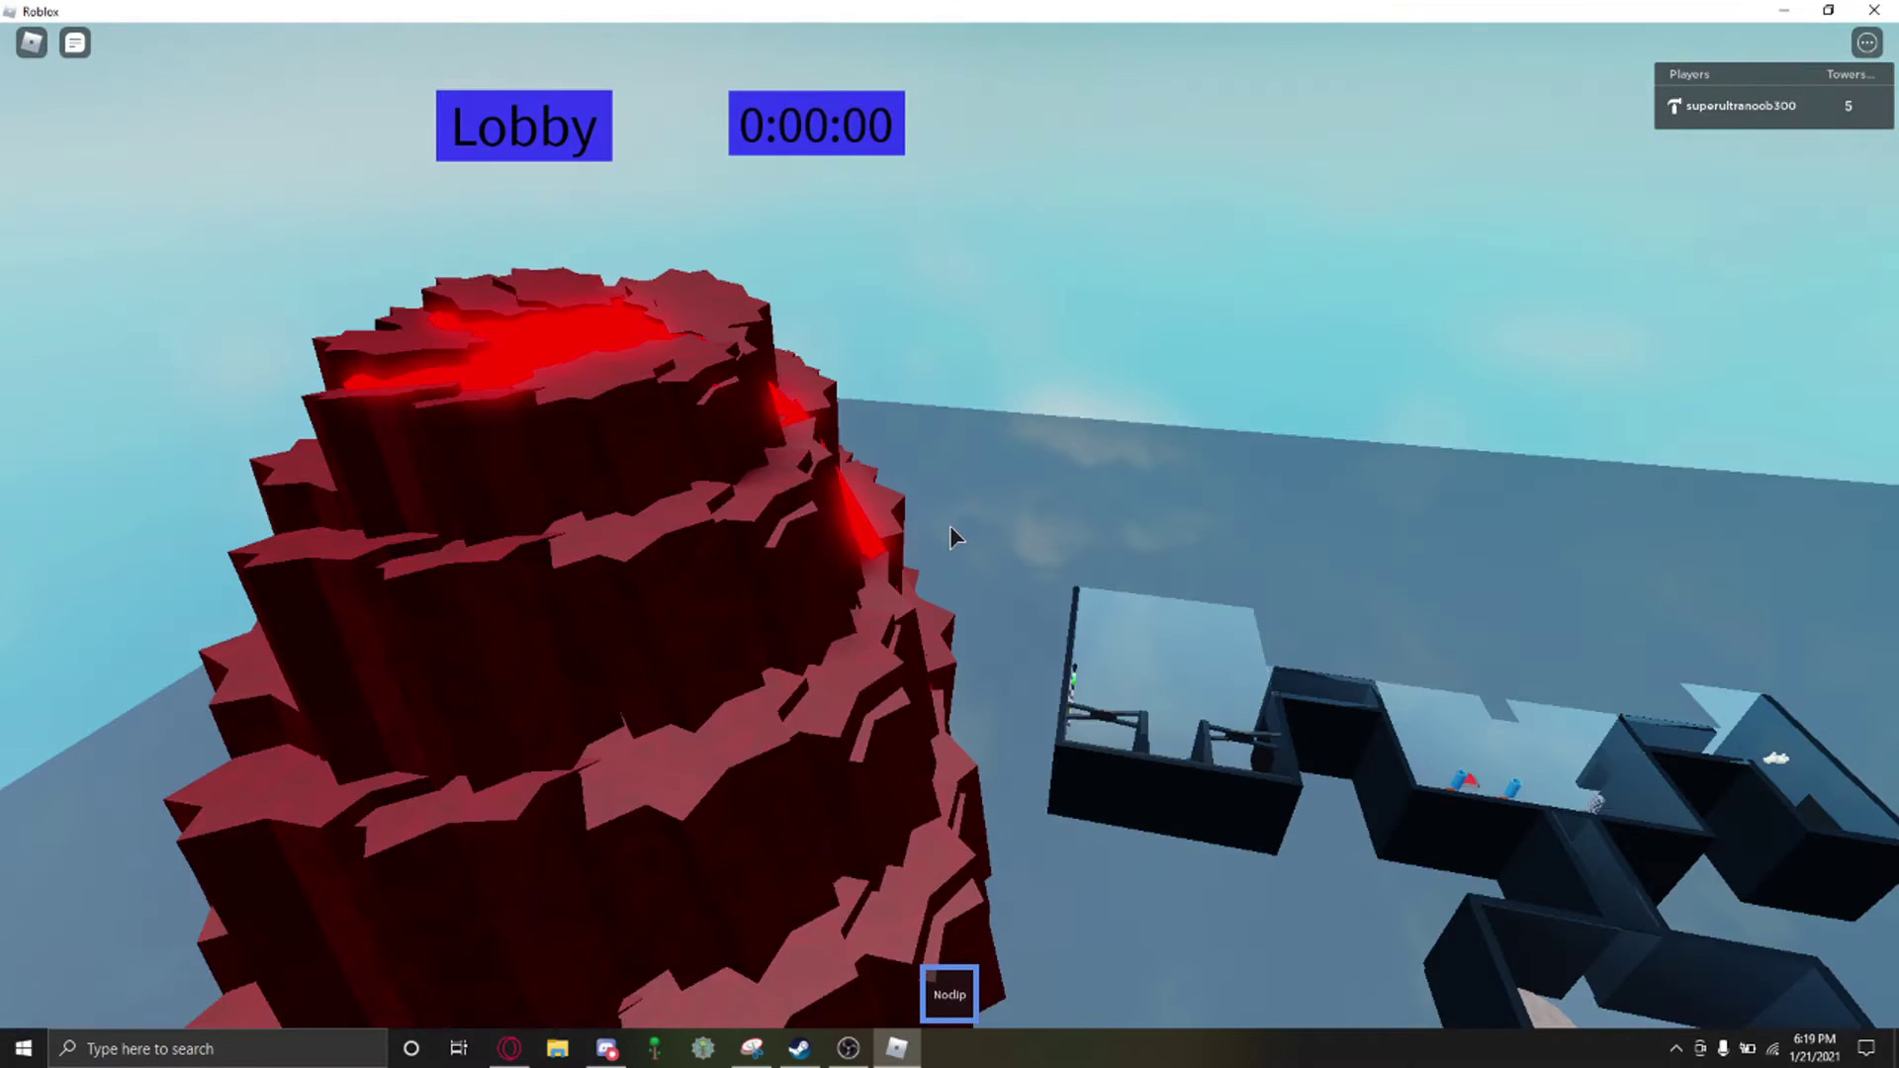
Step: Fly down through the red lava tower and out past its rock ledge
key("w")
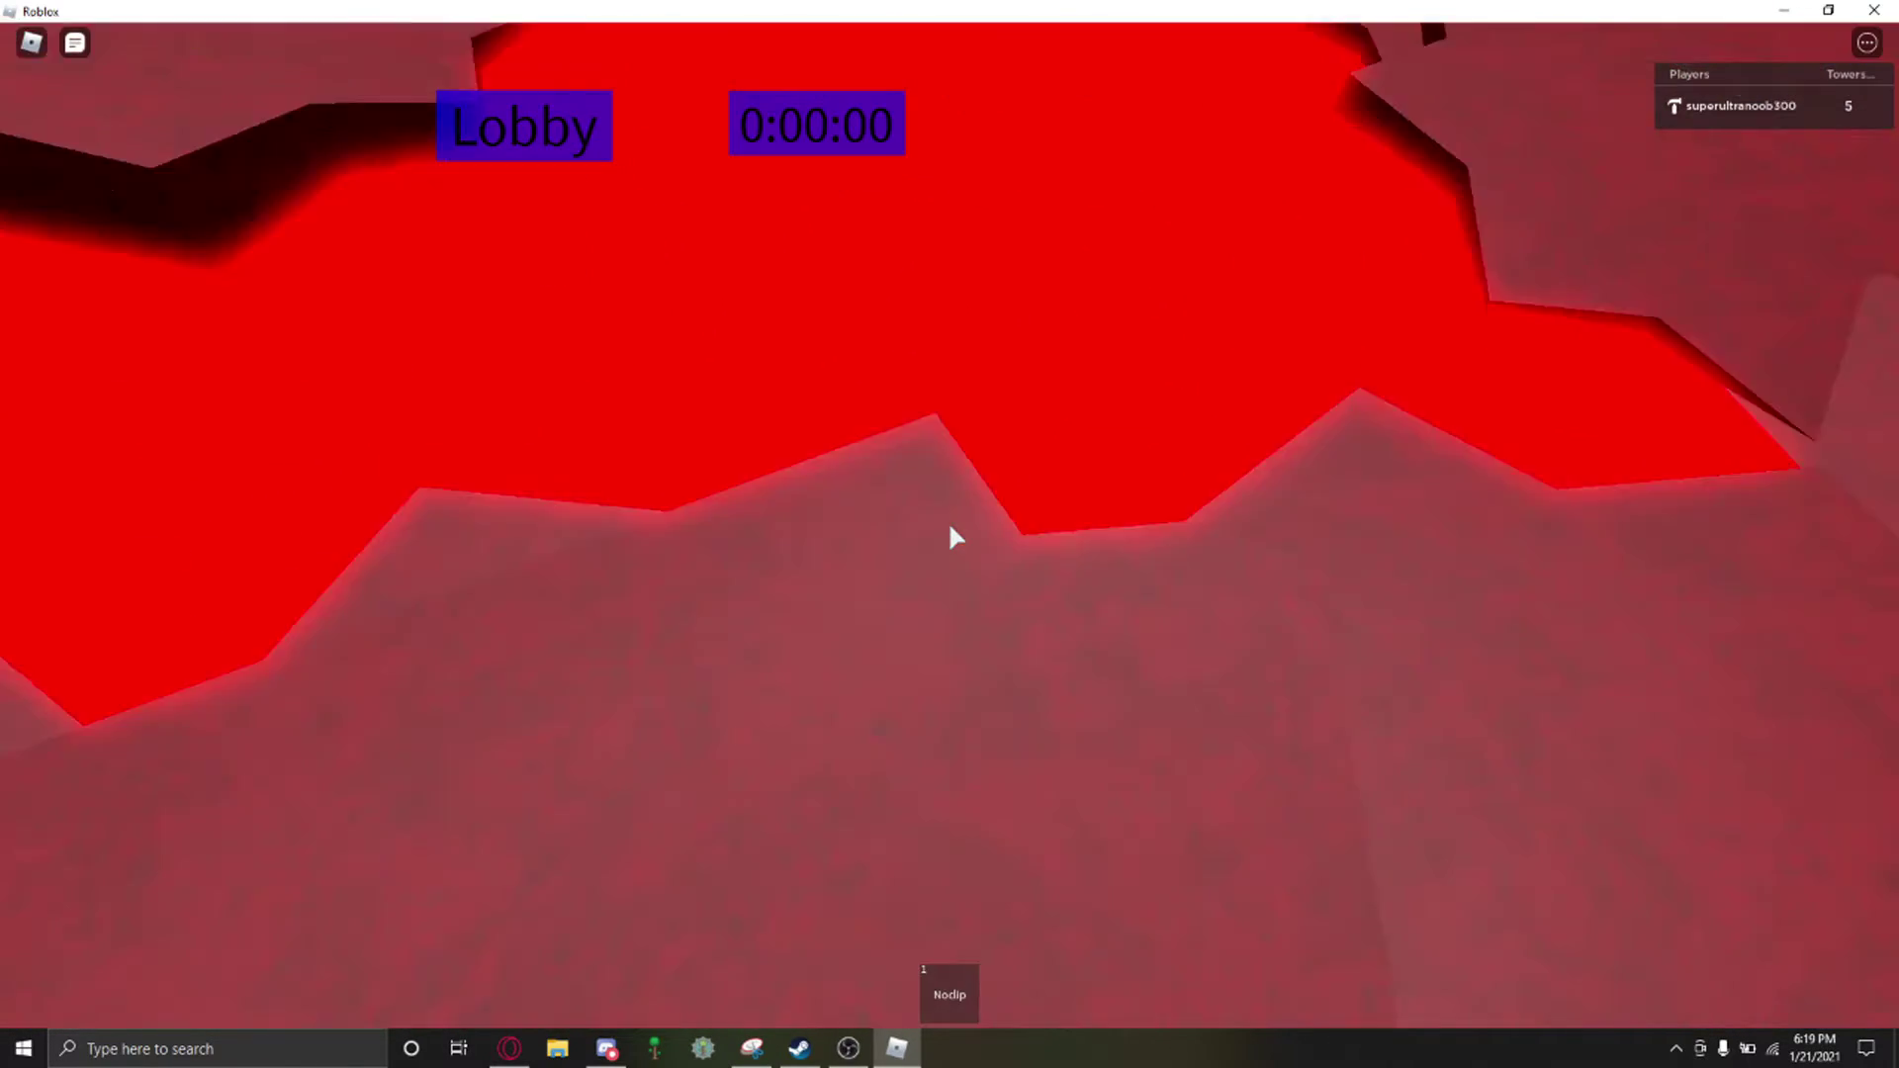
key("w")
key("w")
key("w")
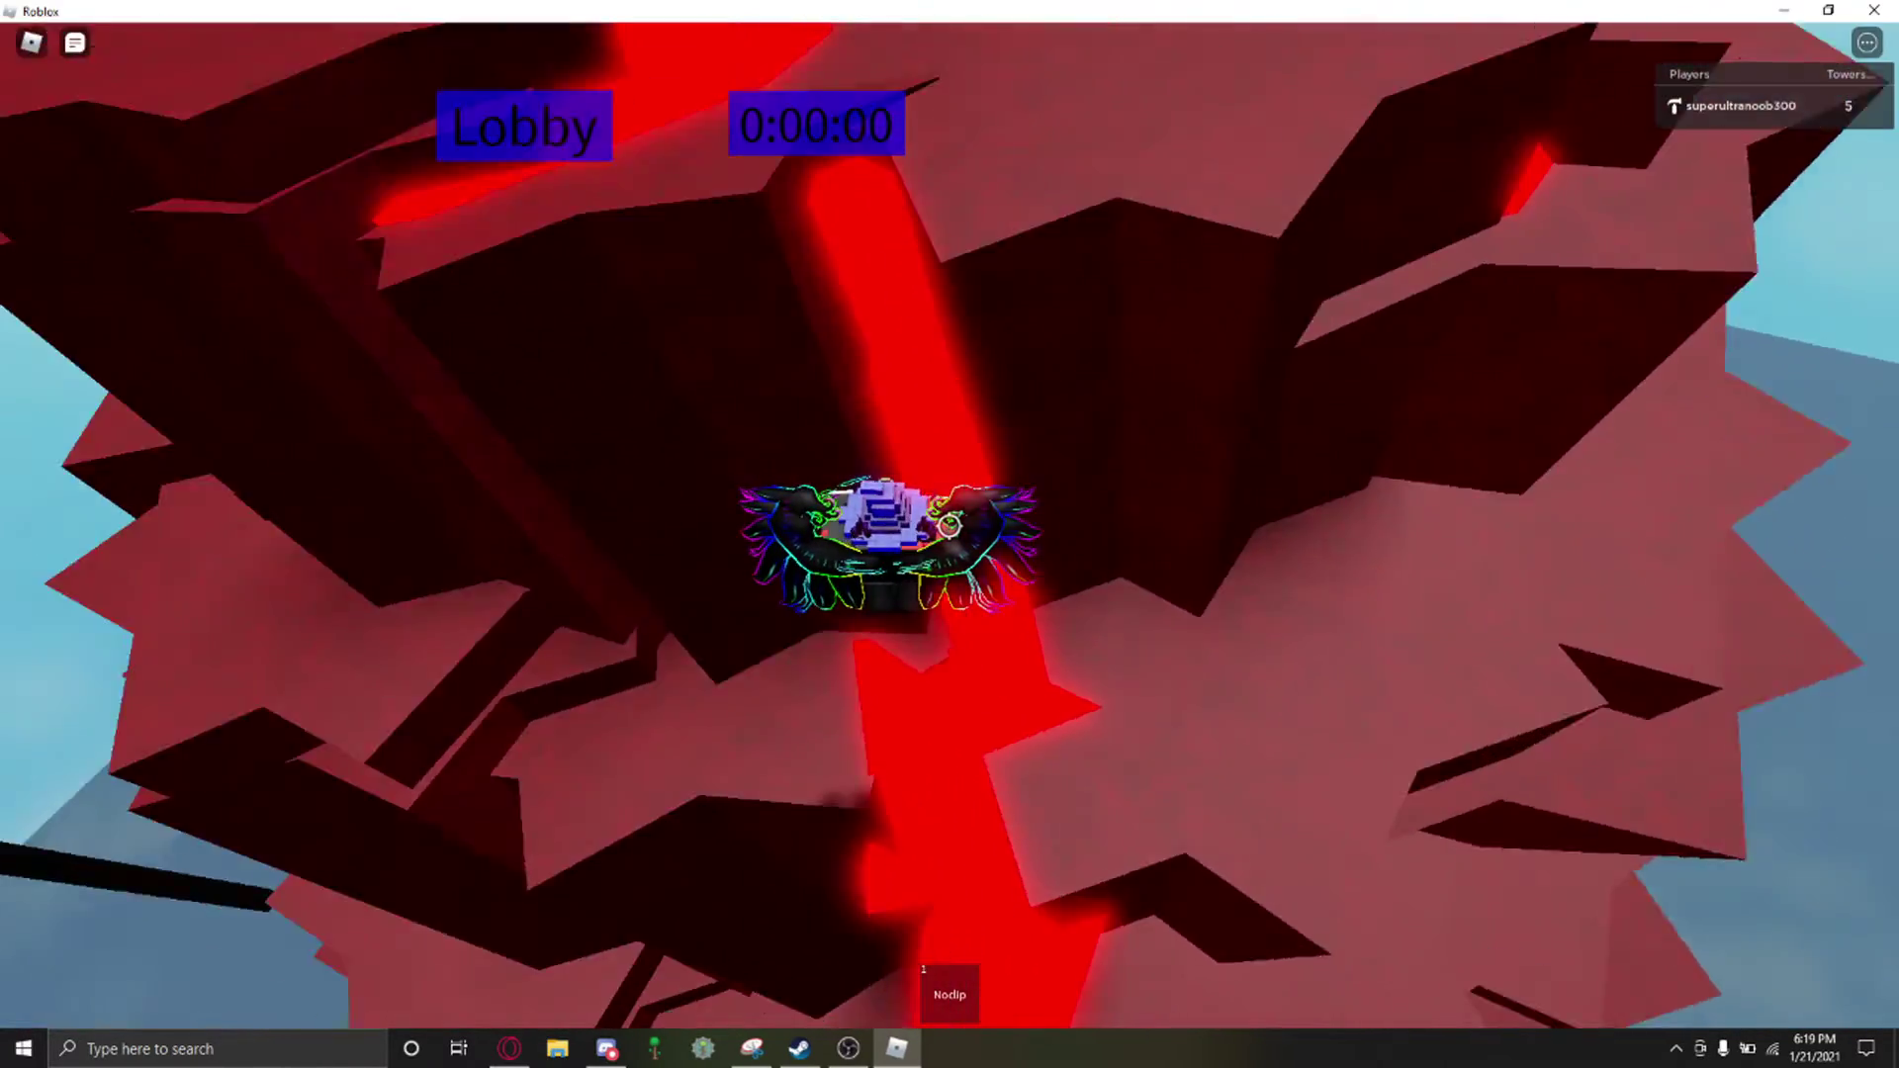
key("w")
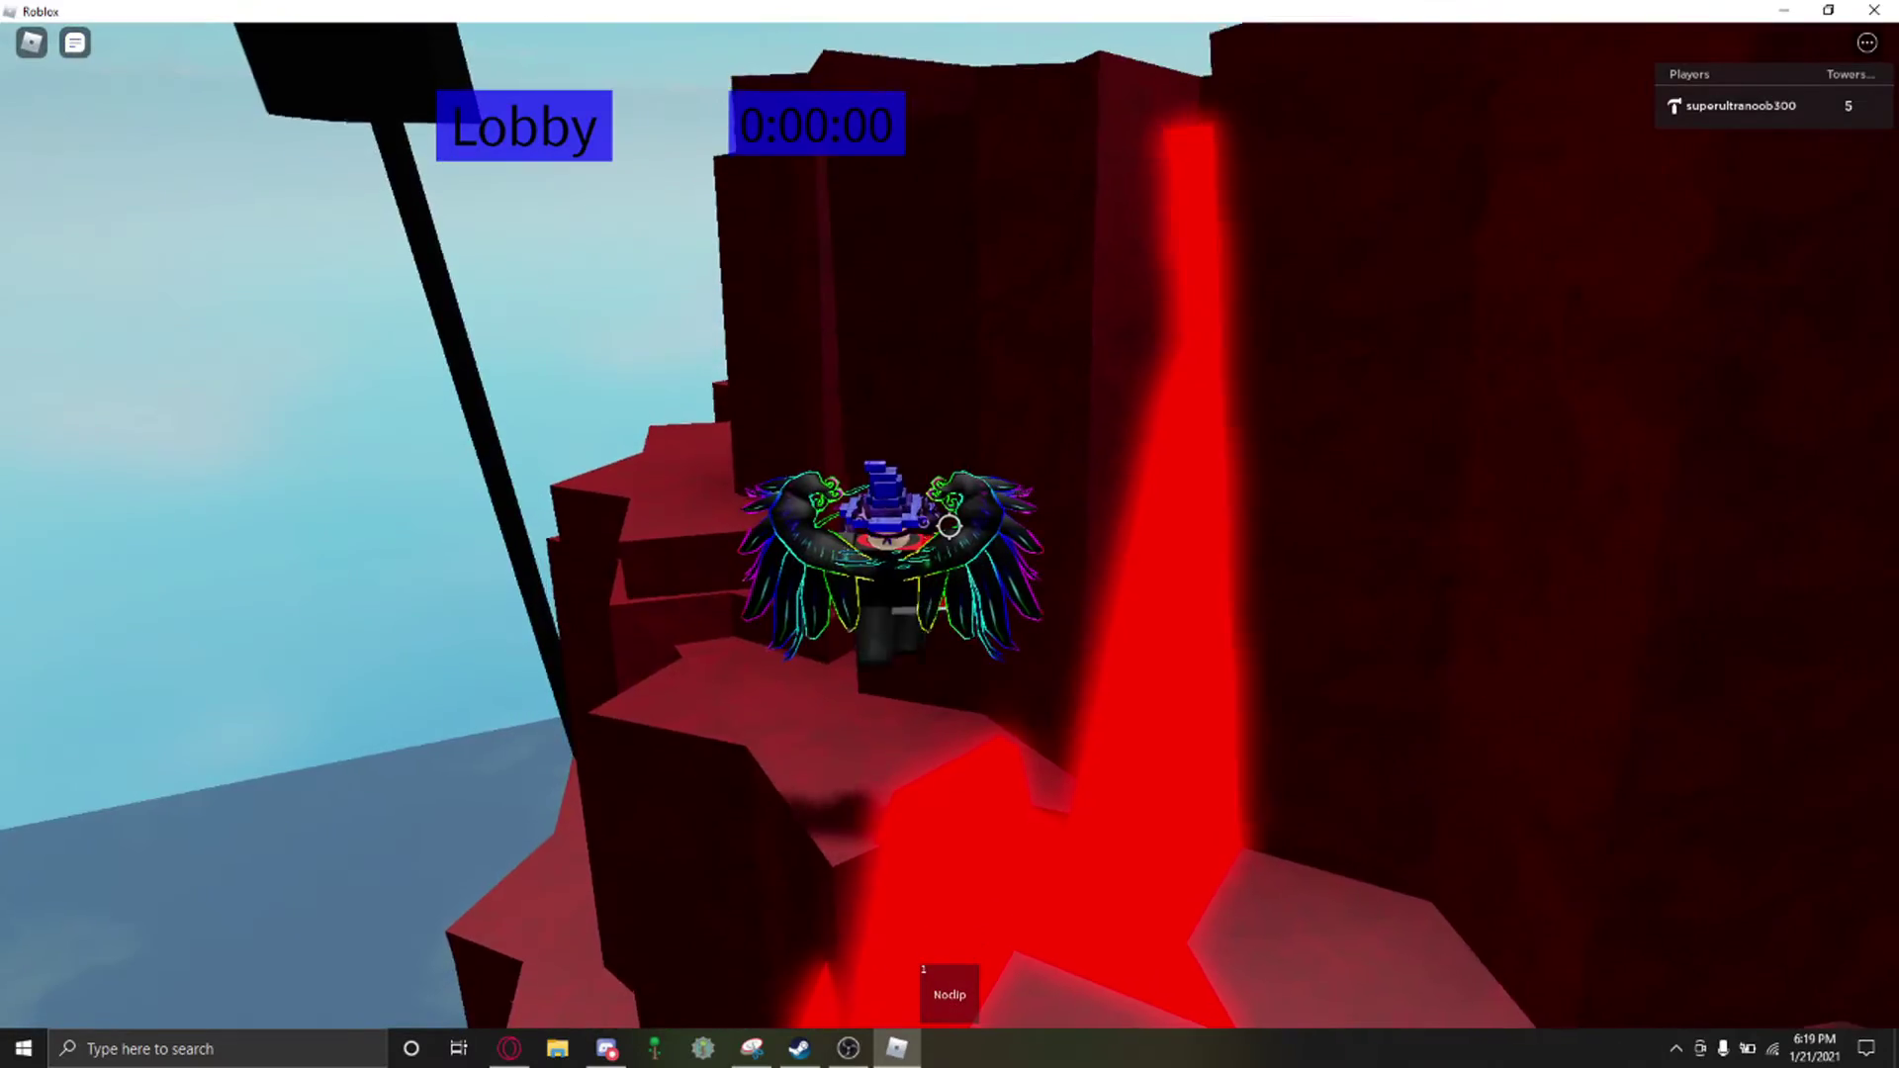
key("w")
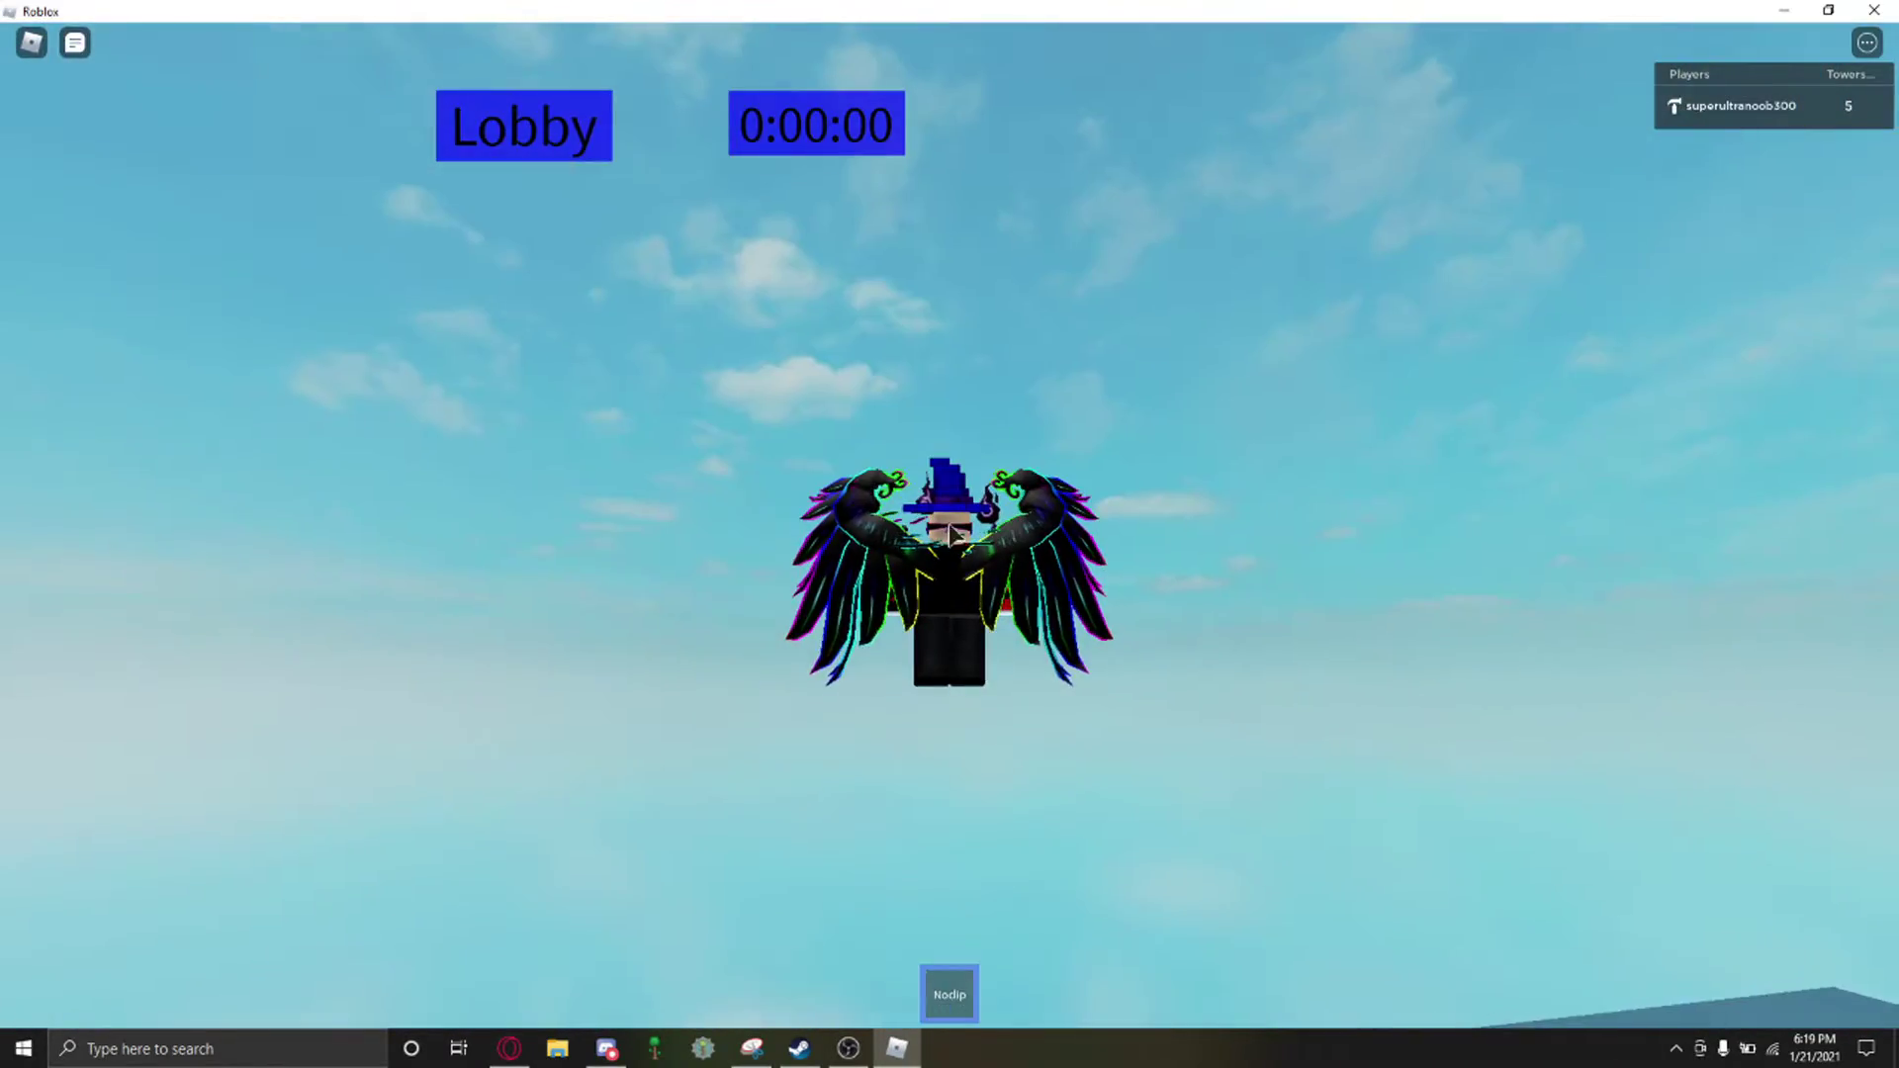
left_click_drag(1050, 653, 1048, 631)
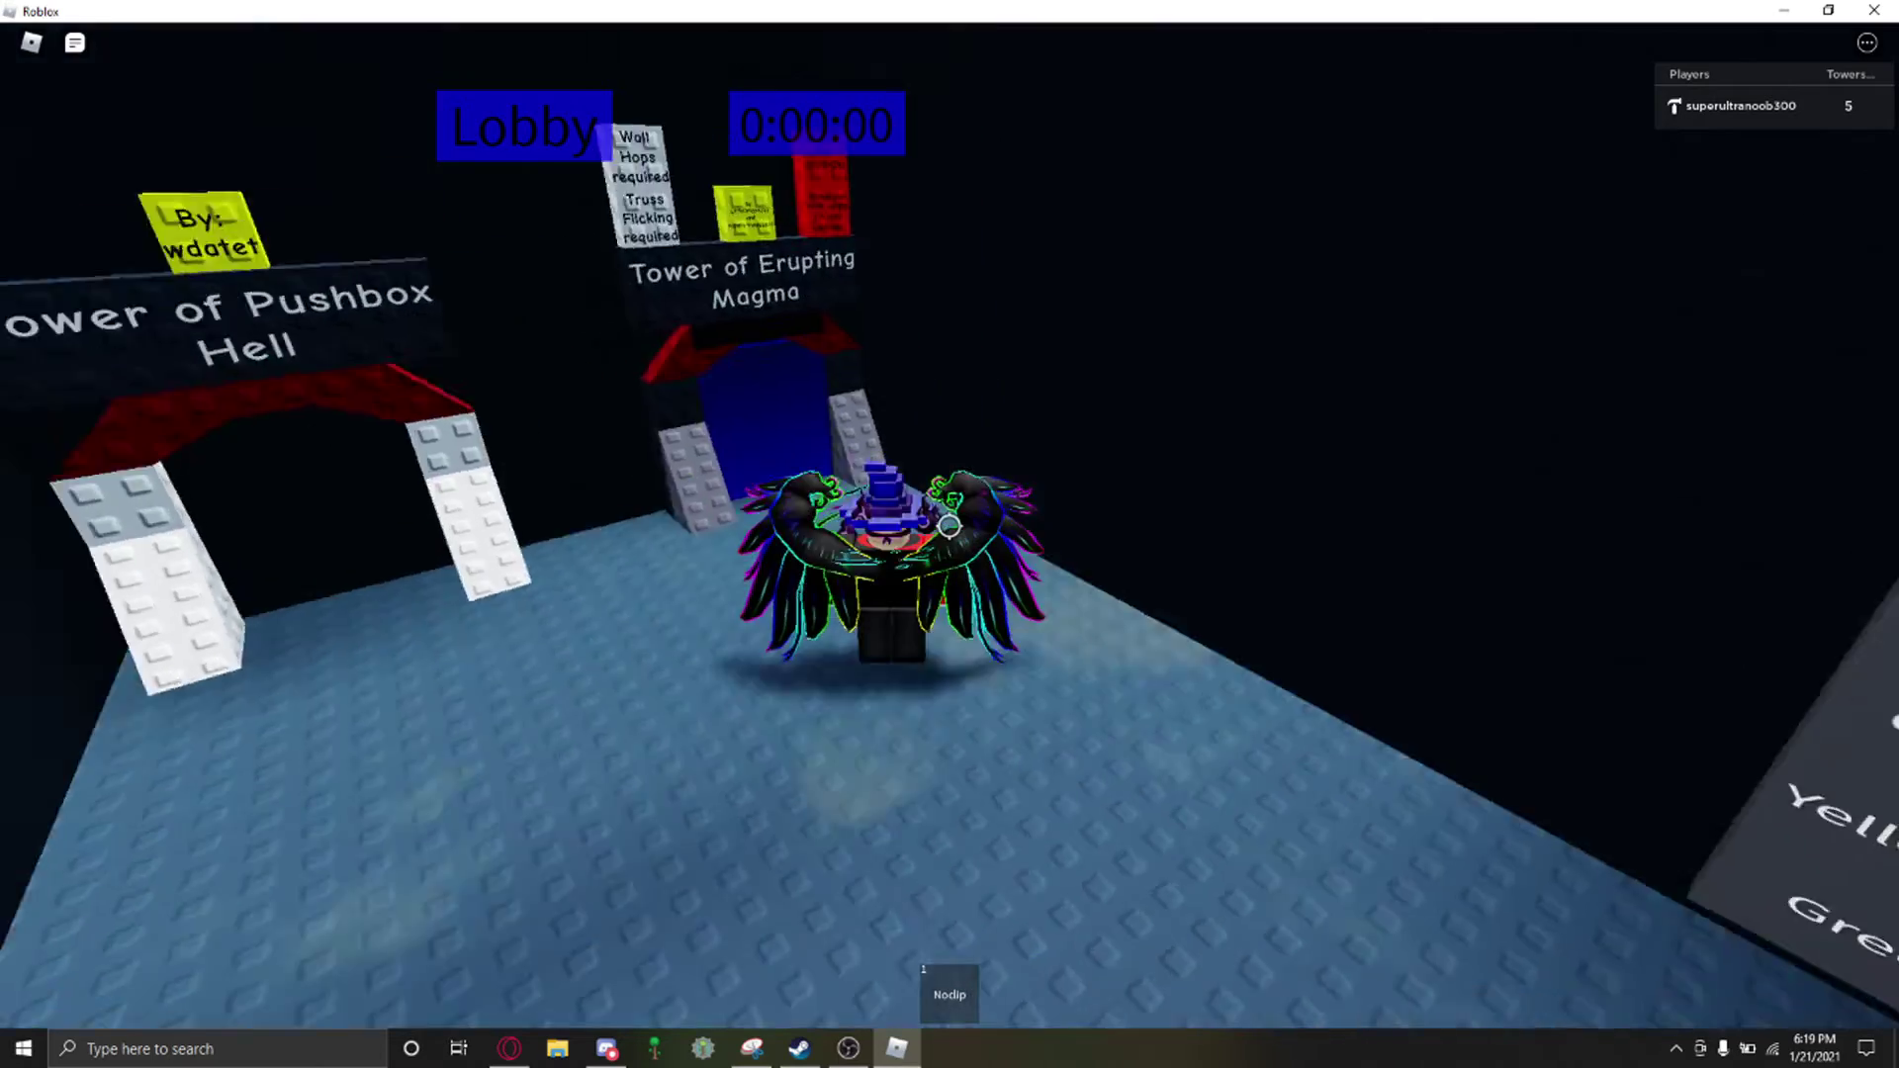
Step: Enter the Tower of Erupting Magma and fly upward from its first platform
key("w")
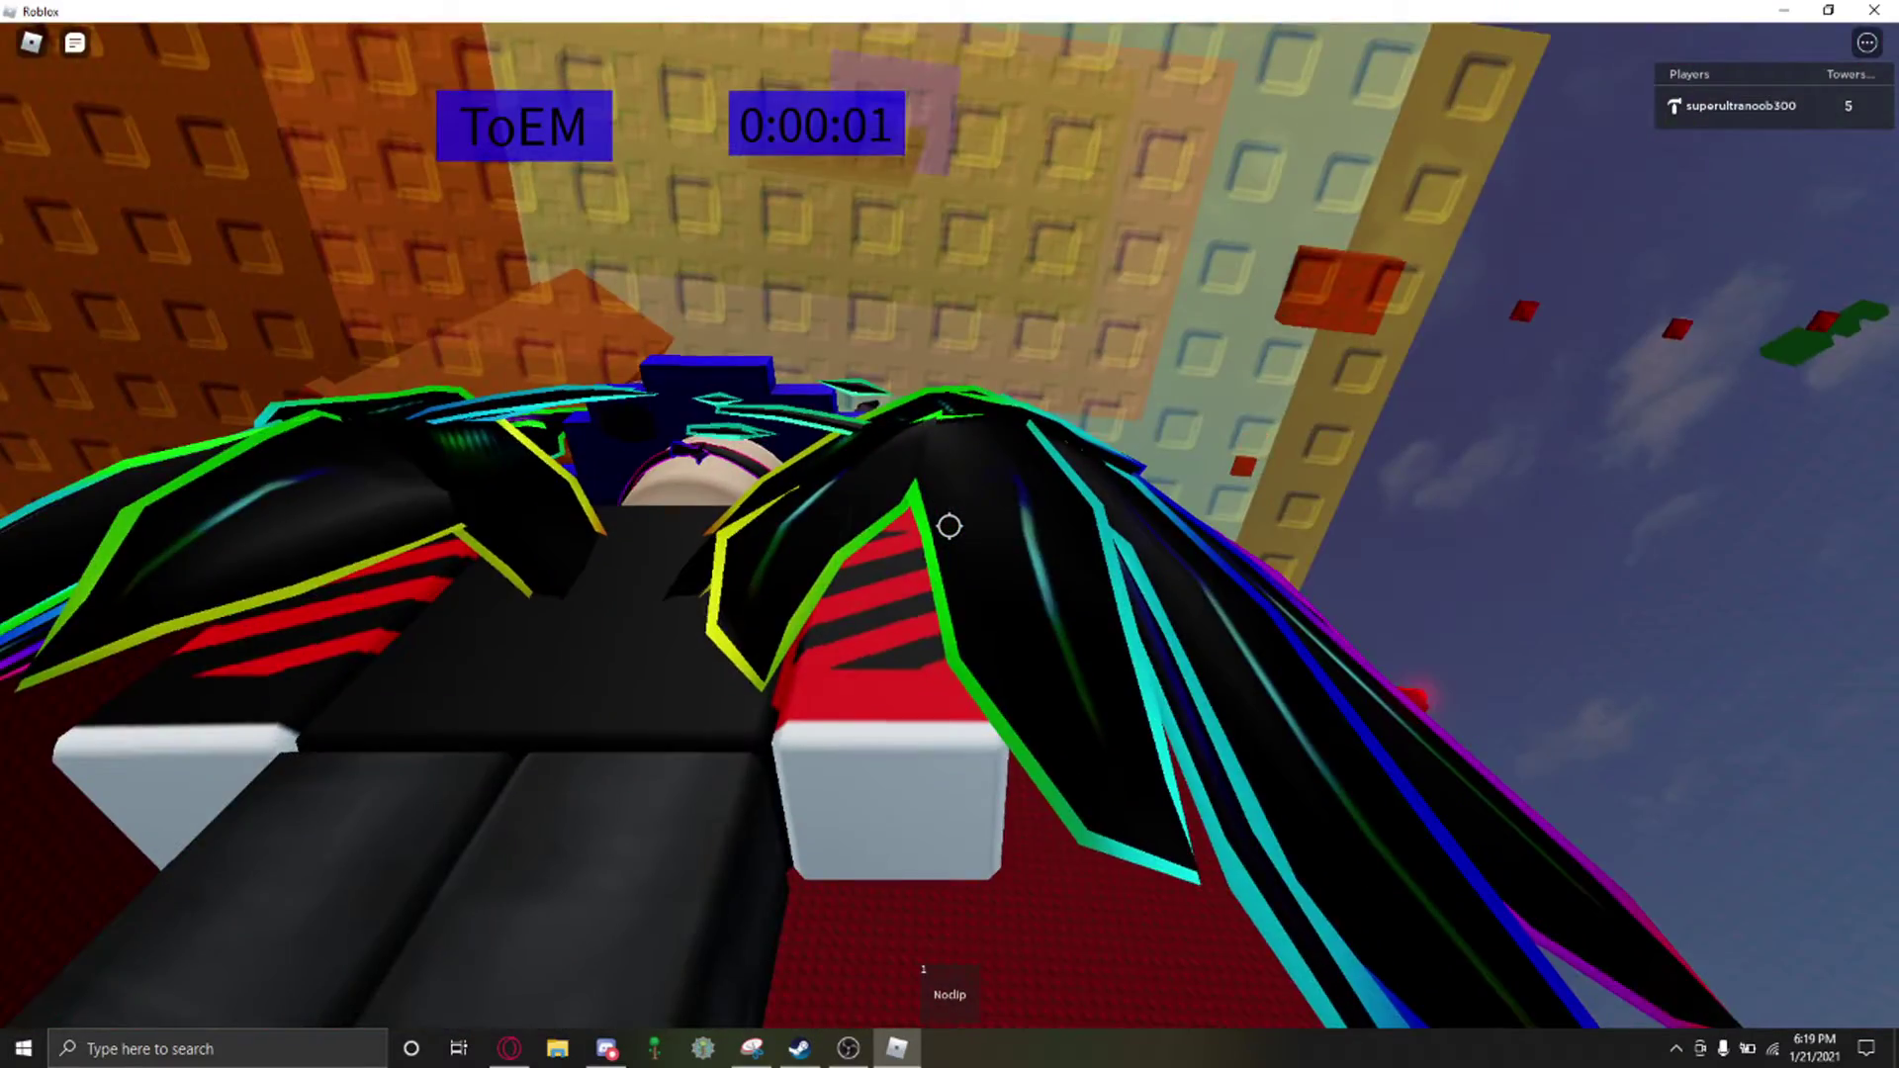
left_click_drag(951, 527, 968, 481)
key("w")
key("w")
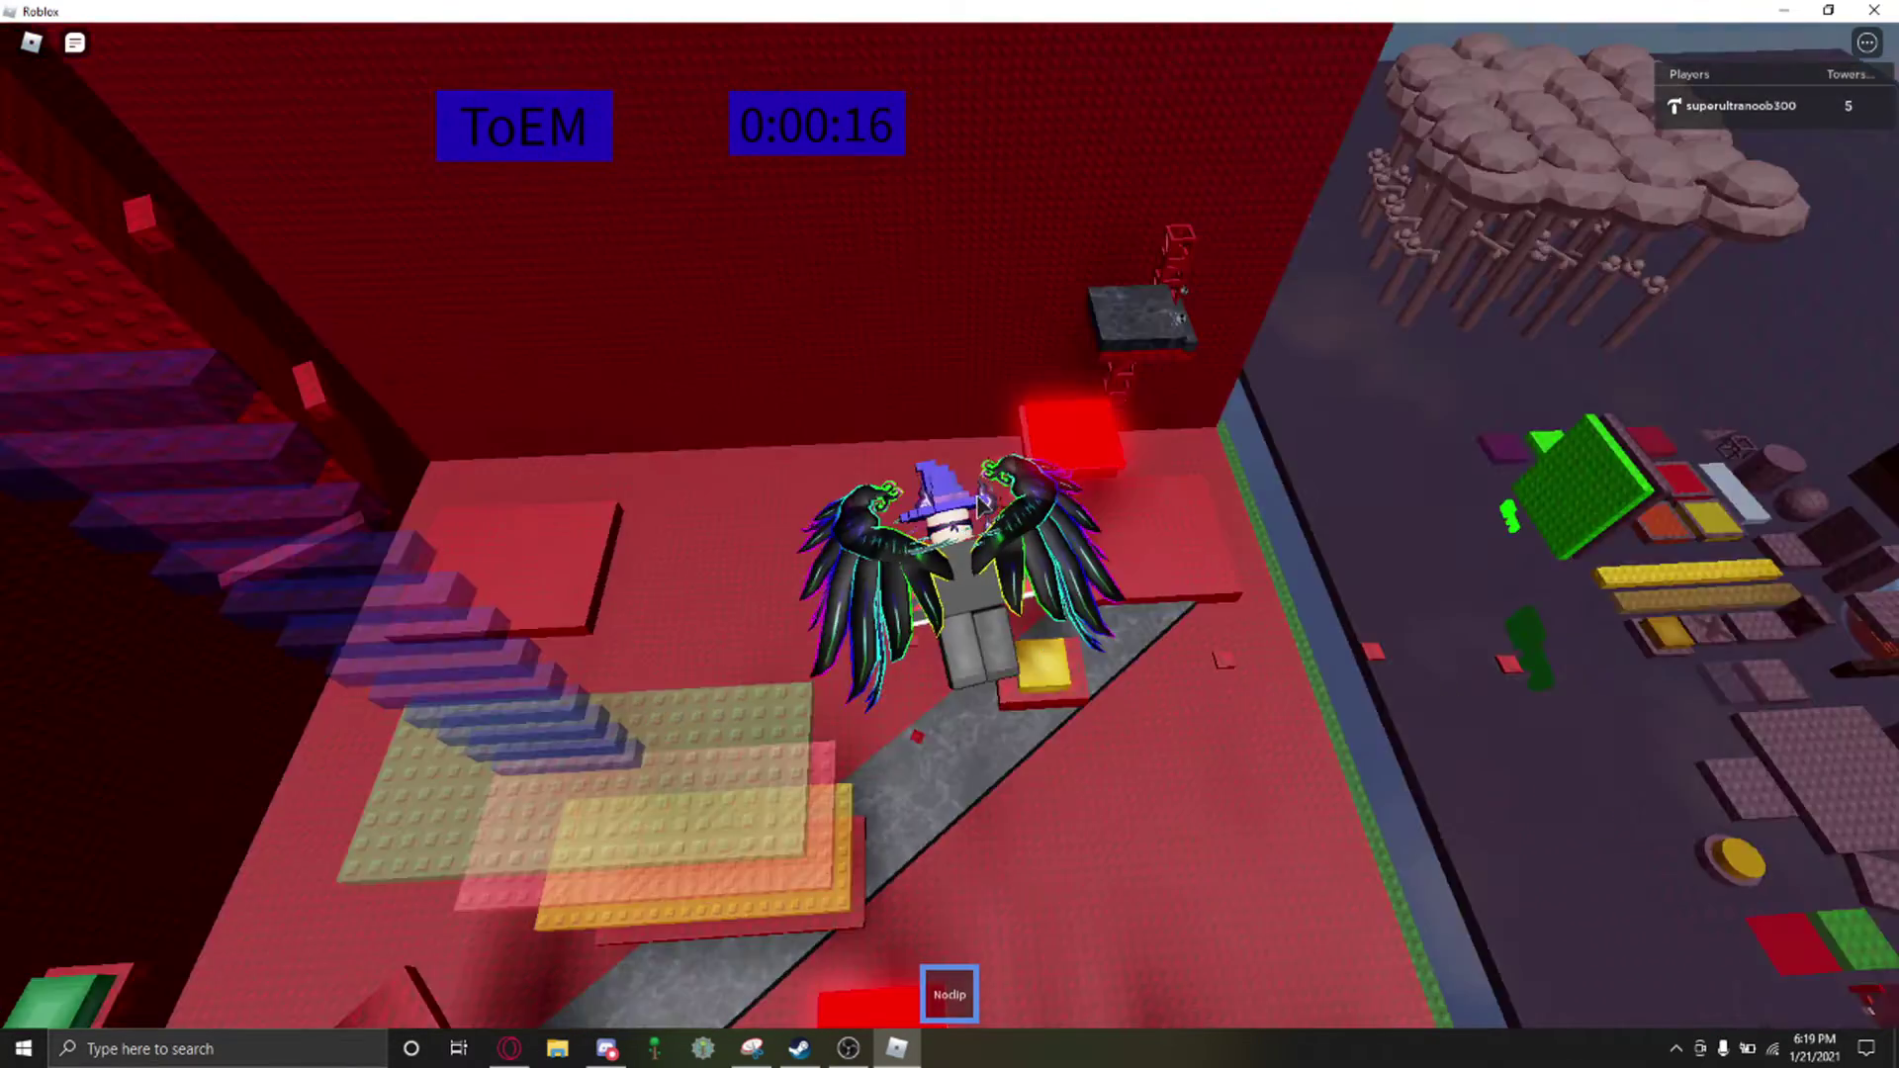
right_click(983, 507)
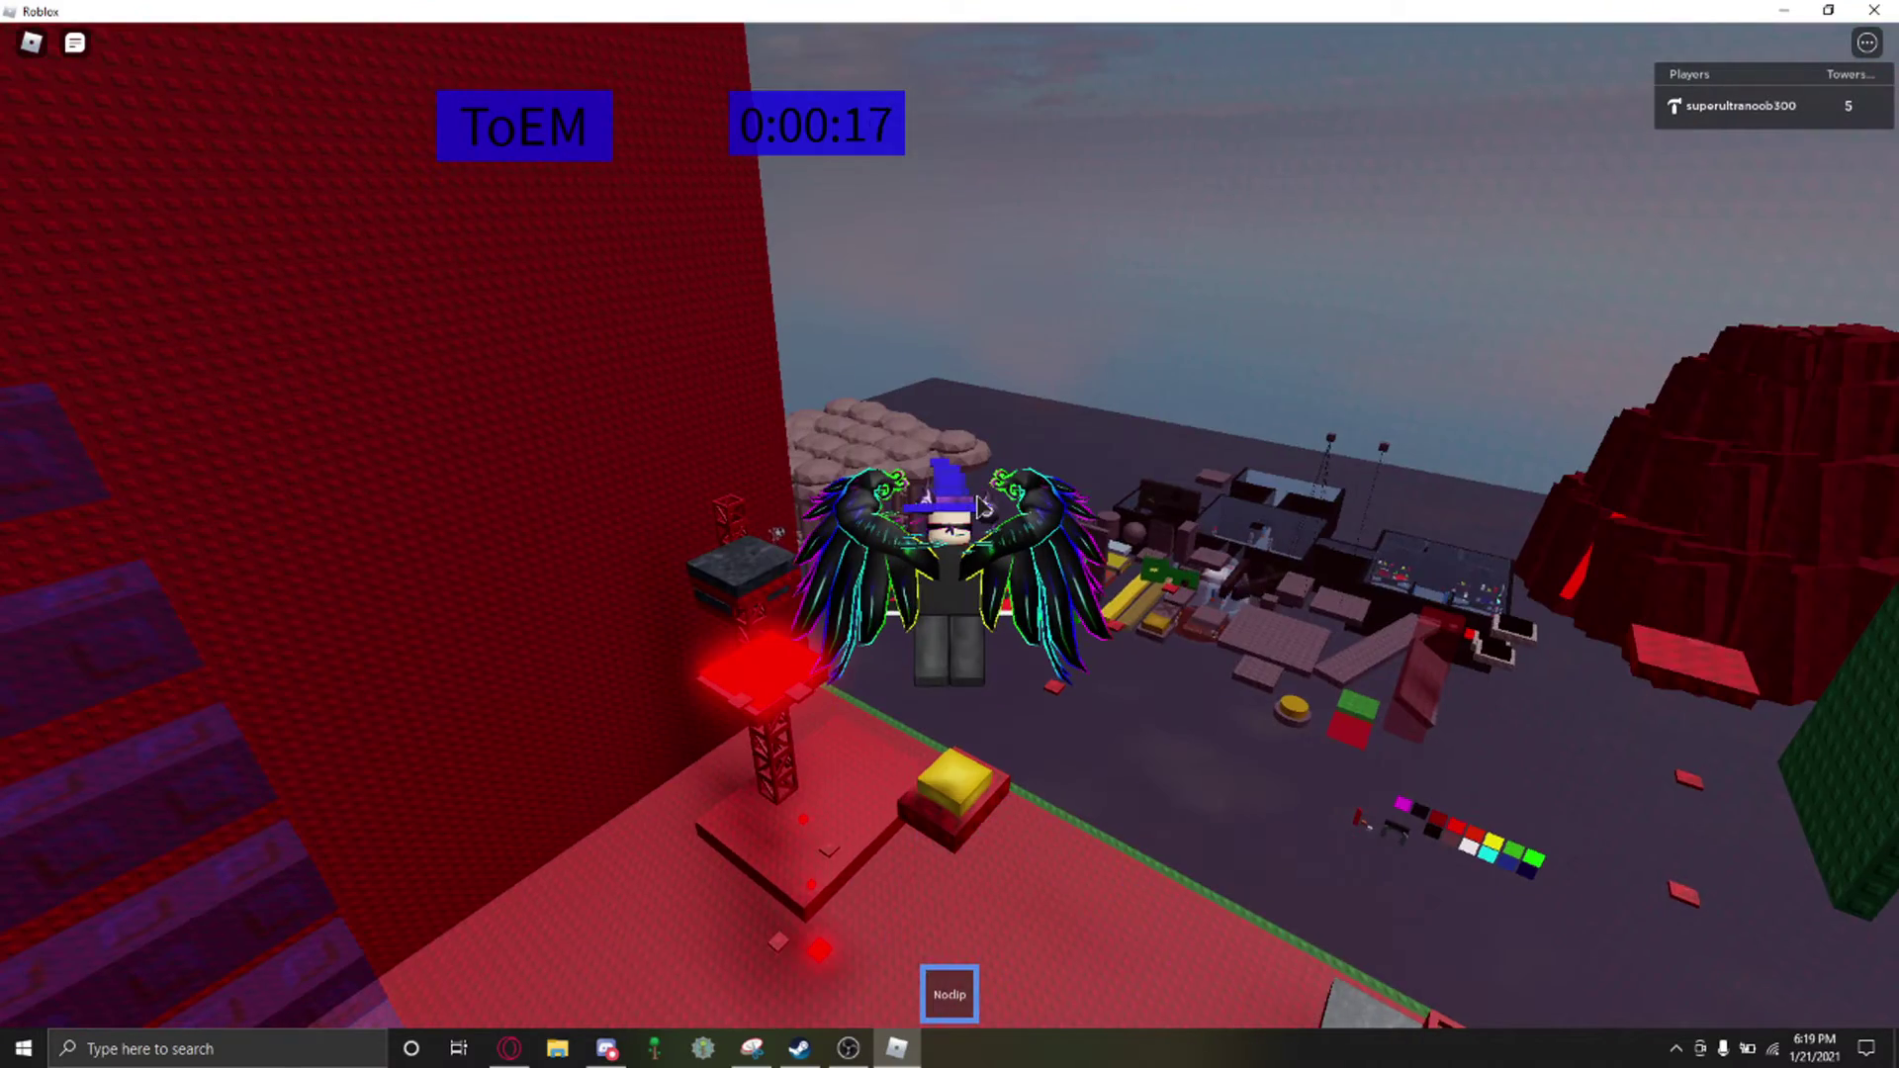
key("space")
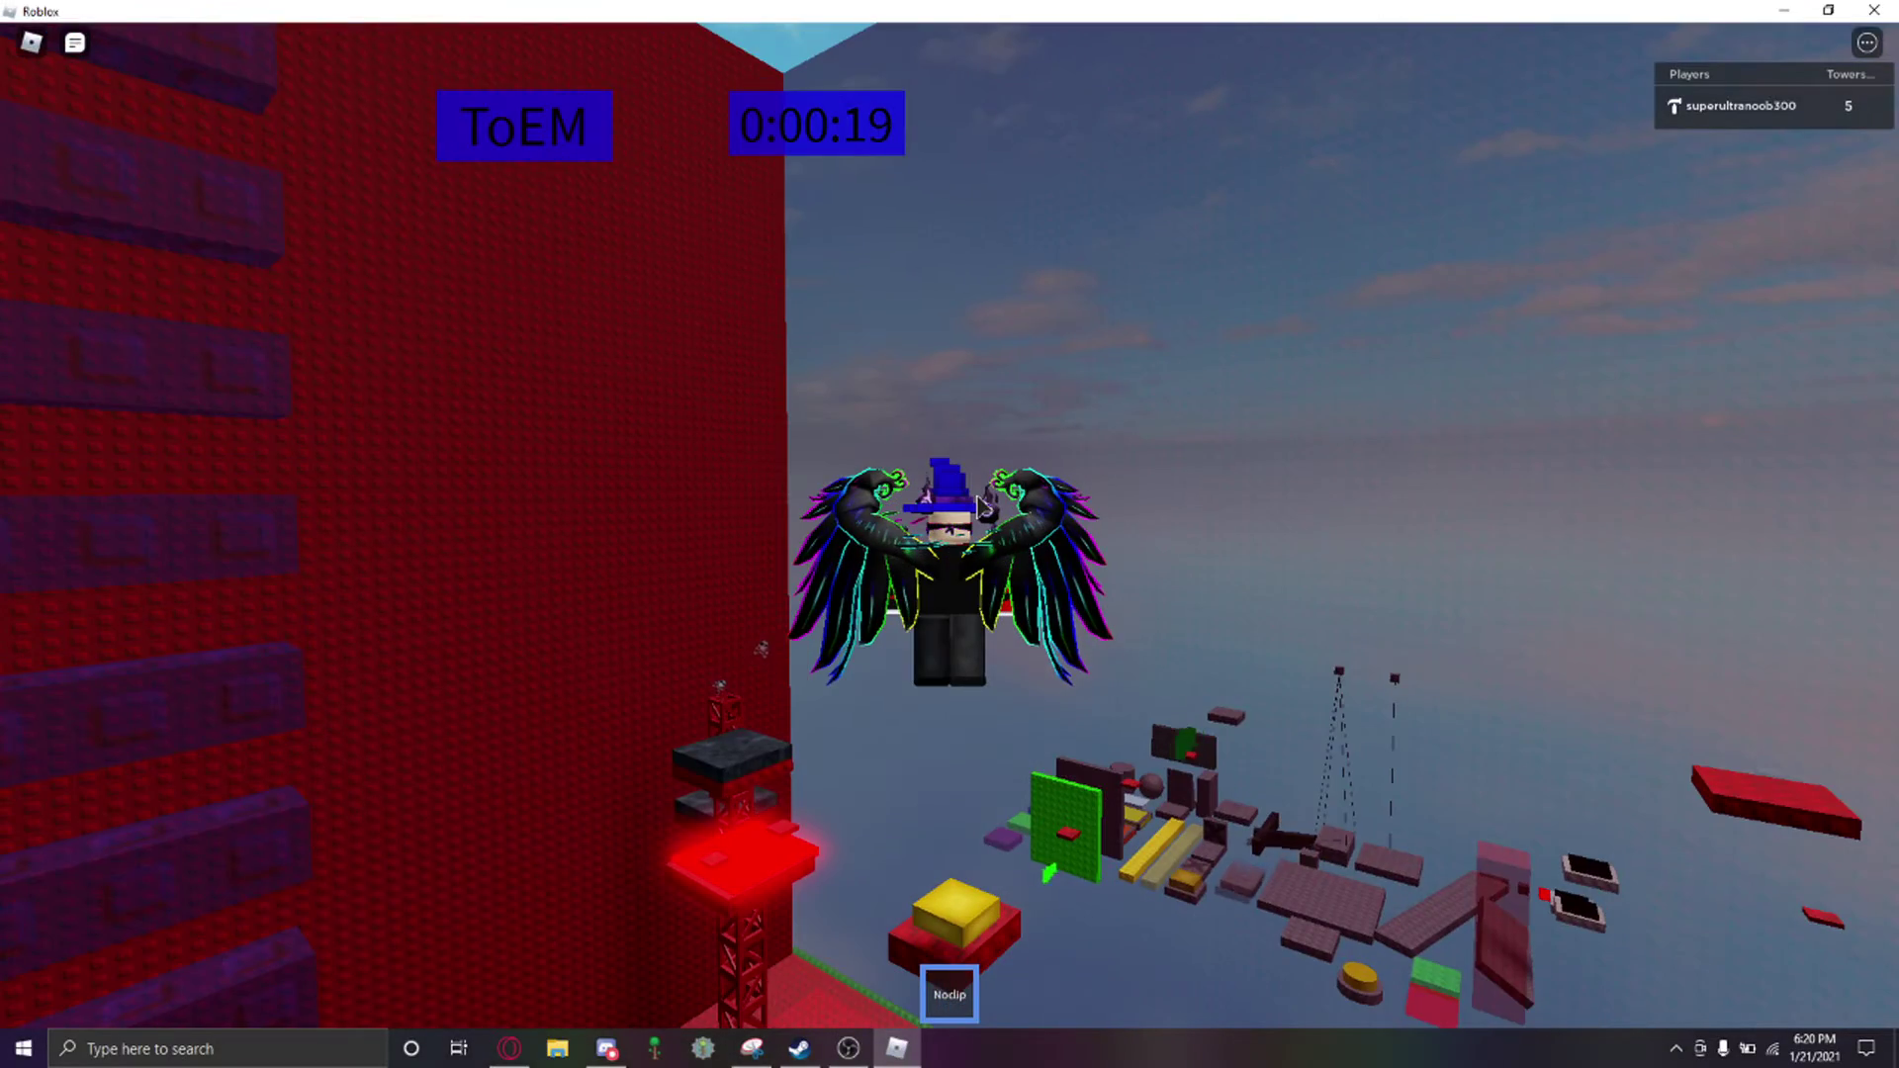
Step: Fly through the red tower interior, past the green block, to the finish
left_click_drag(977, 504, 976, 512)
key("w")
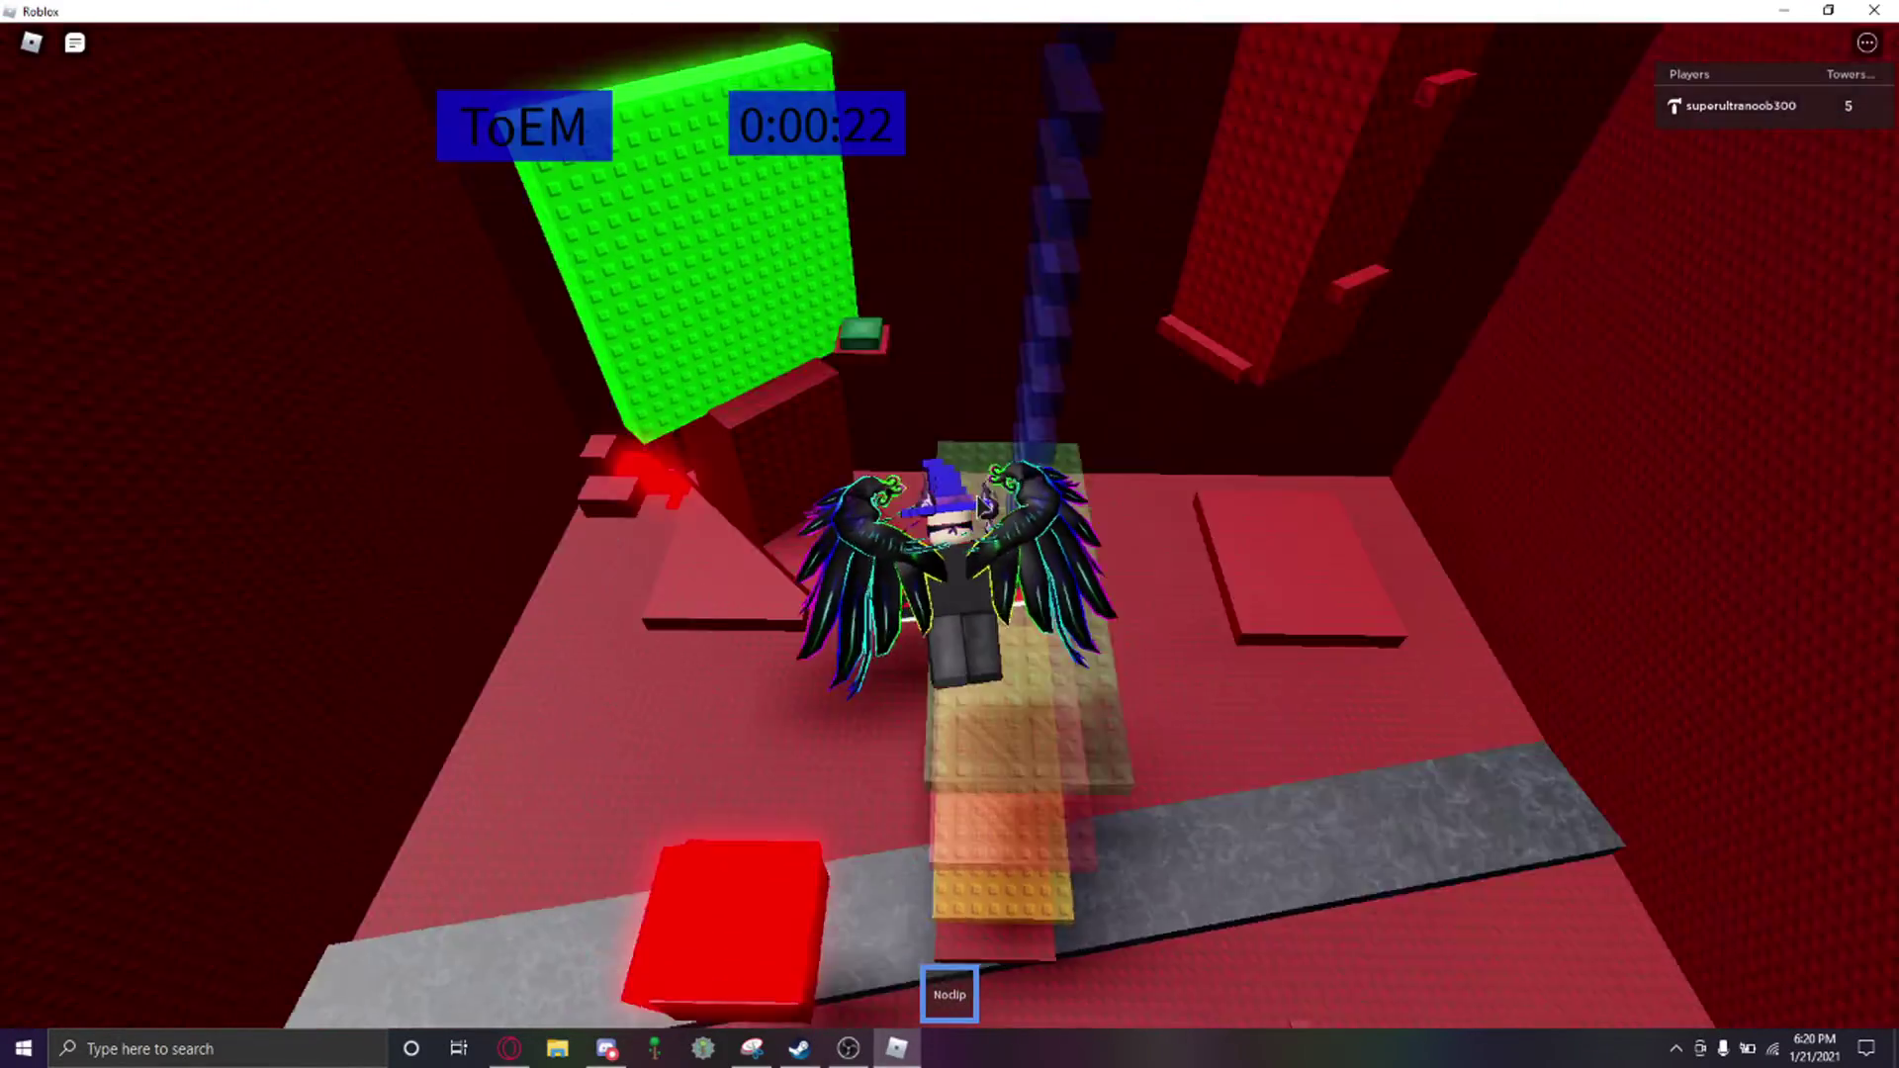
right_click_drag(983, 508, 980, 503)
key("w")
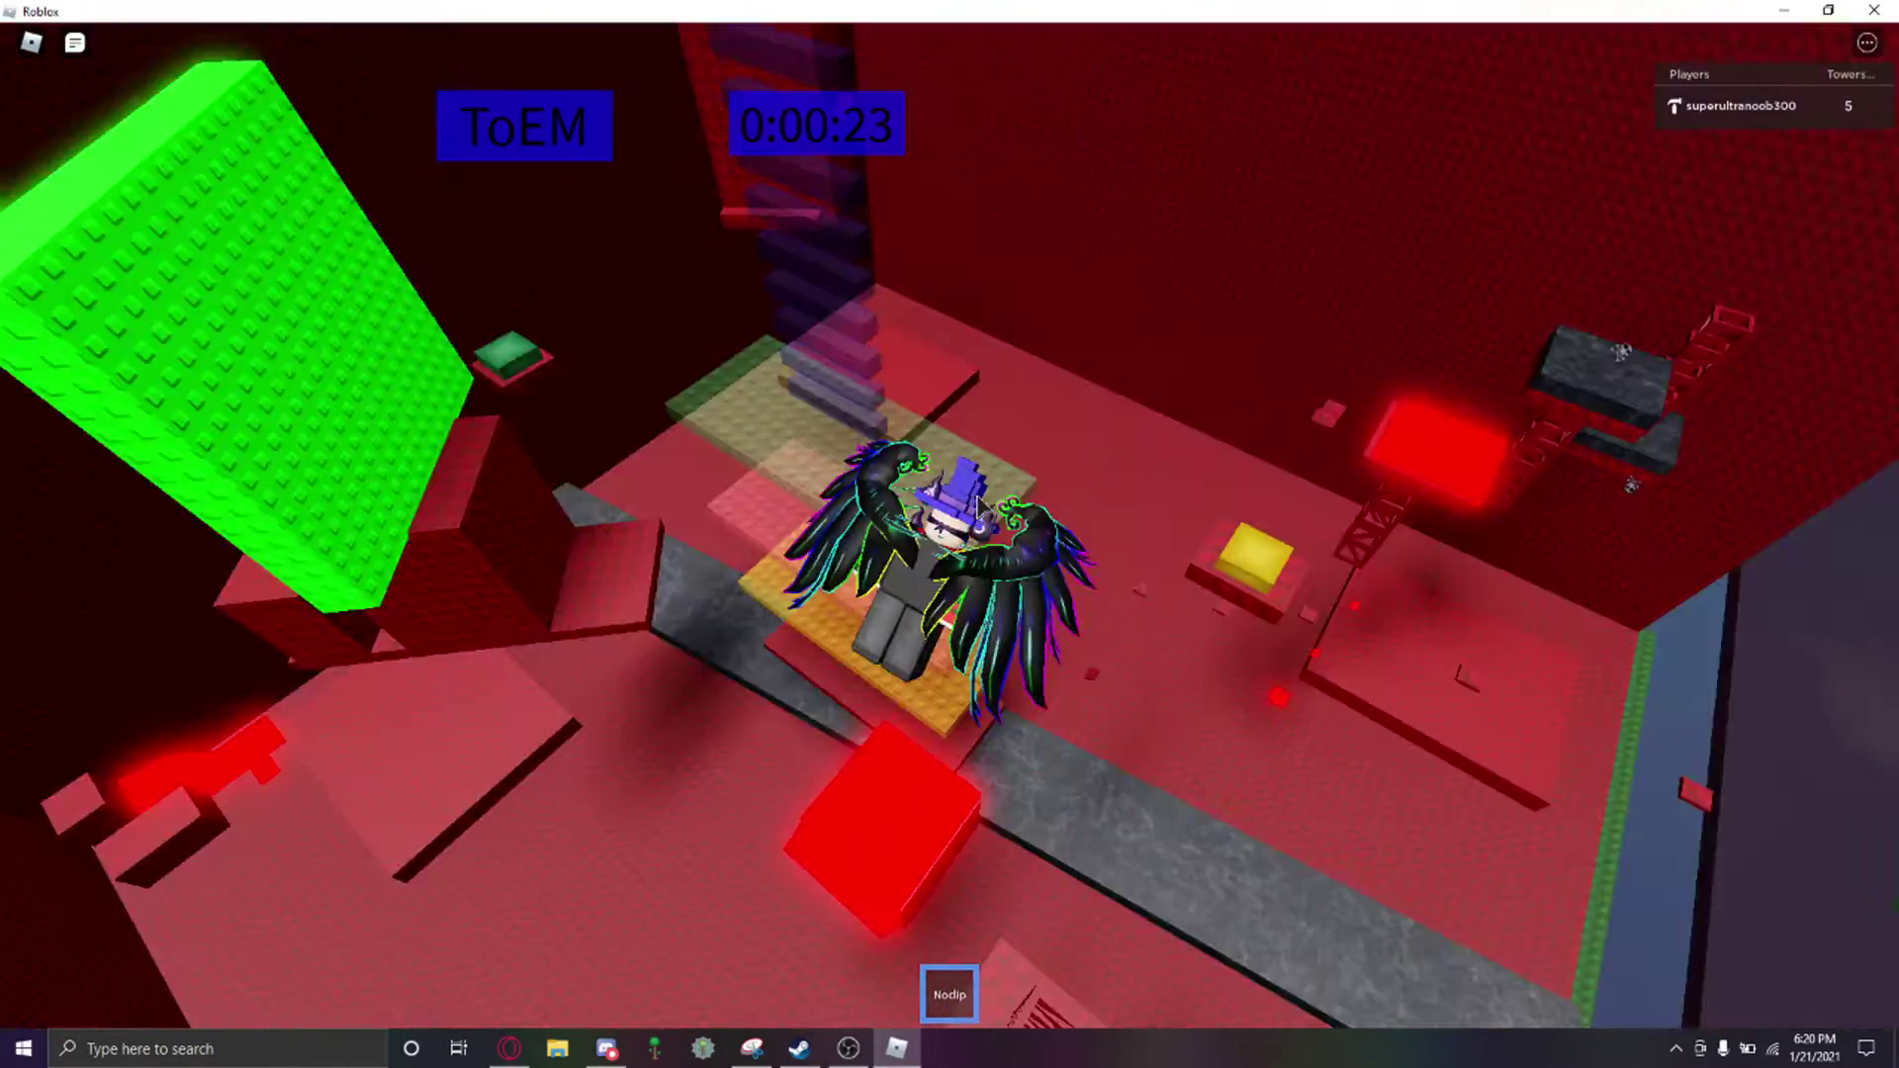
key("w")
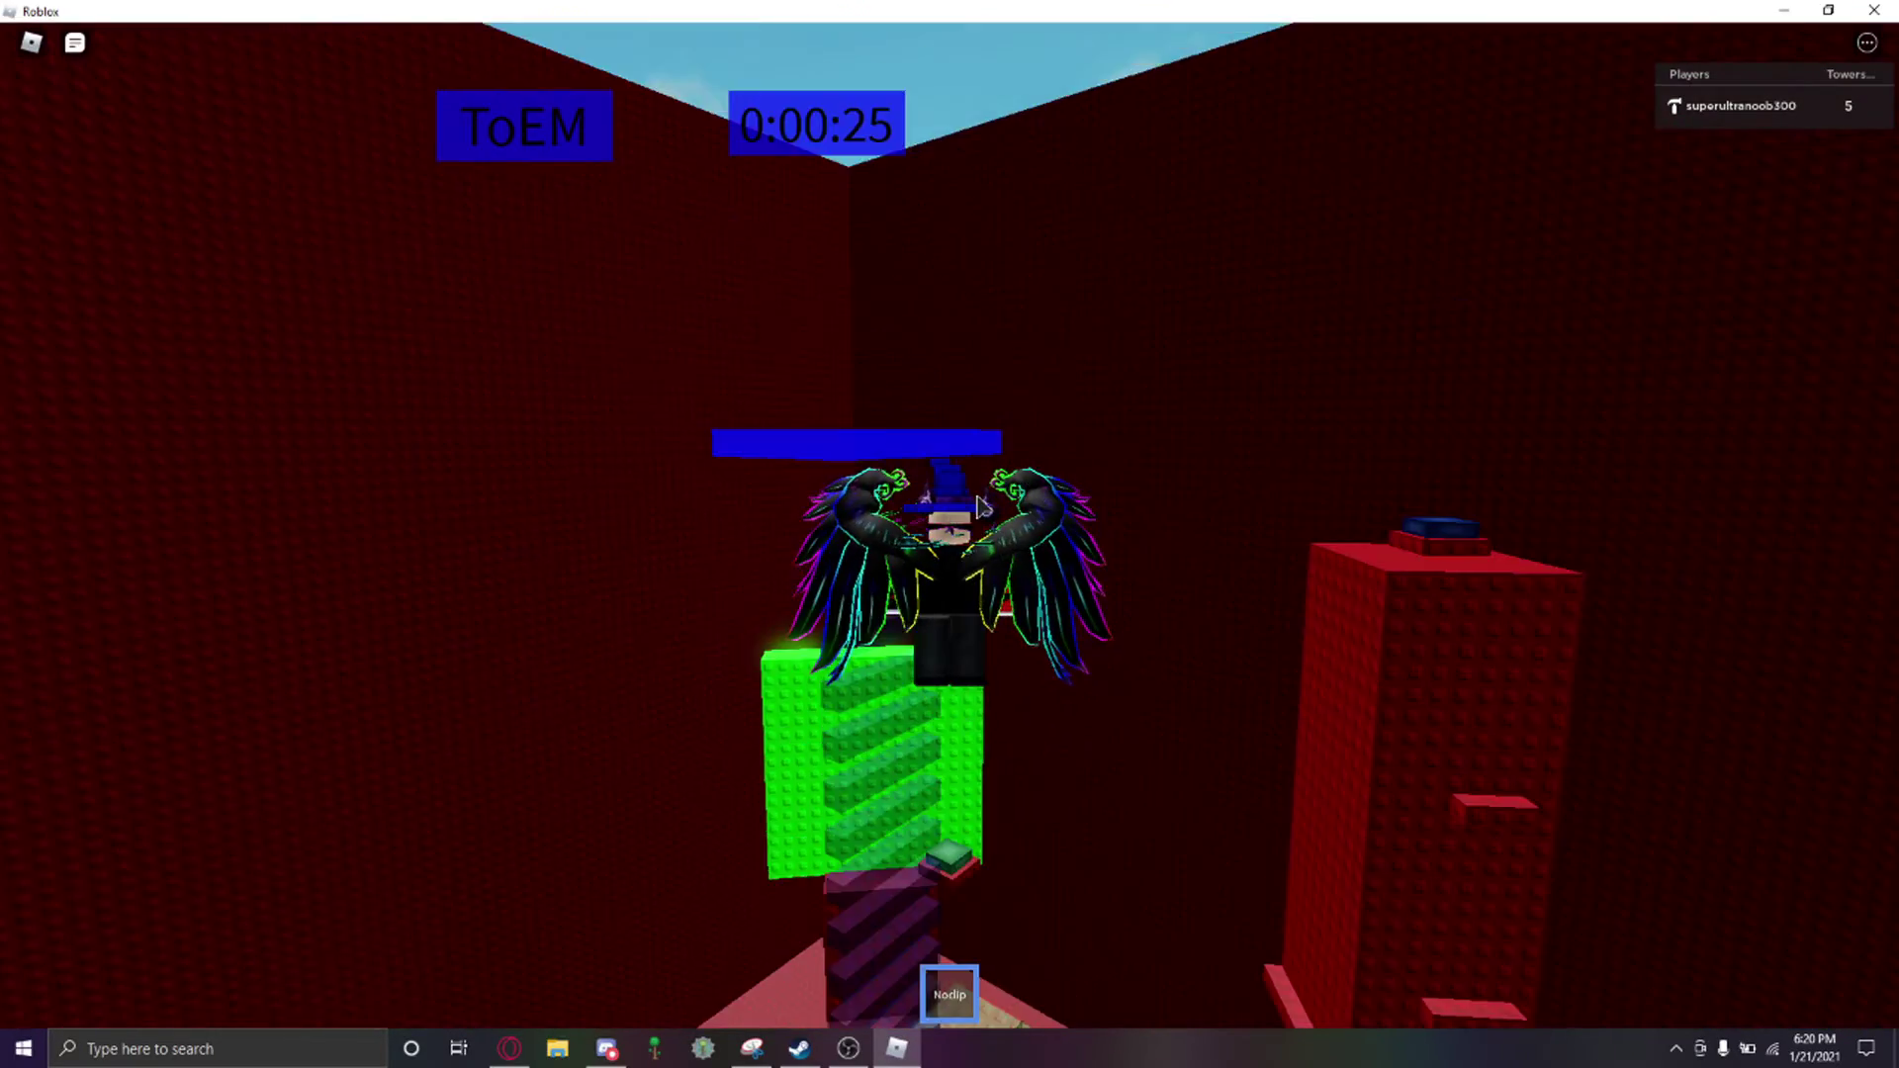
key("w")
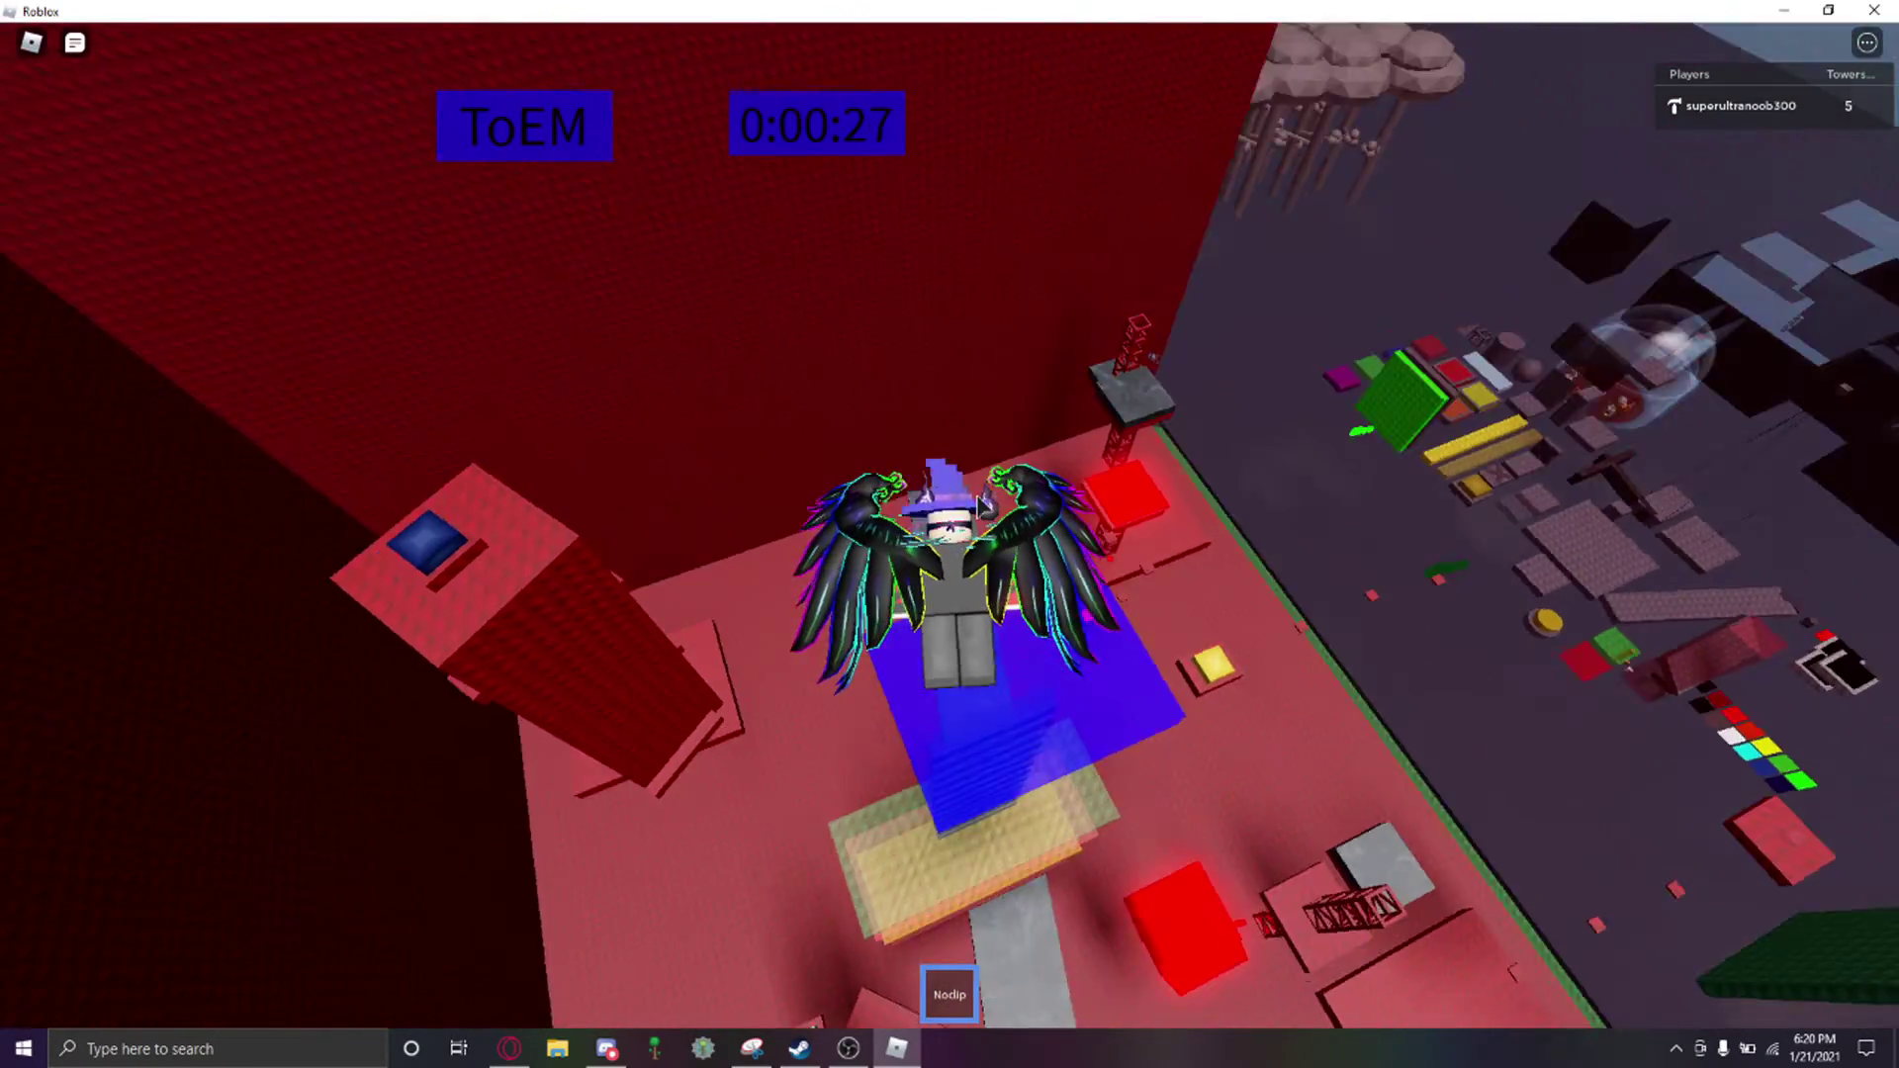
key("w")
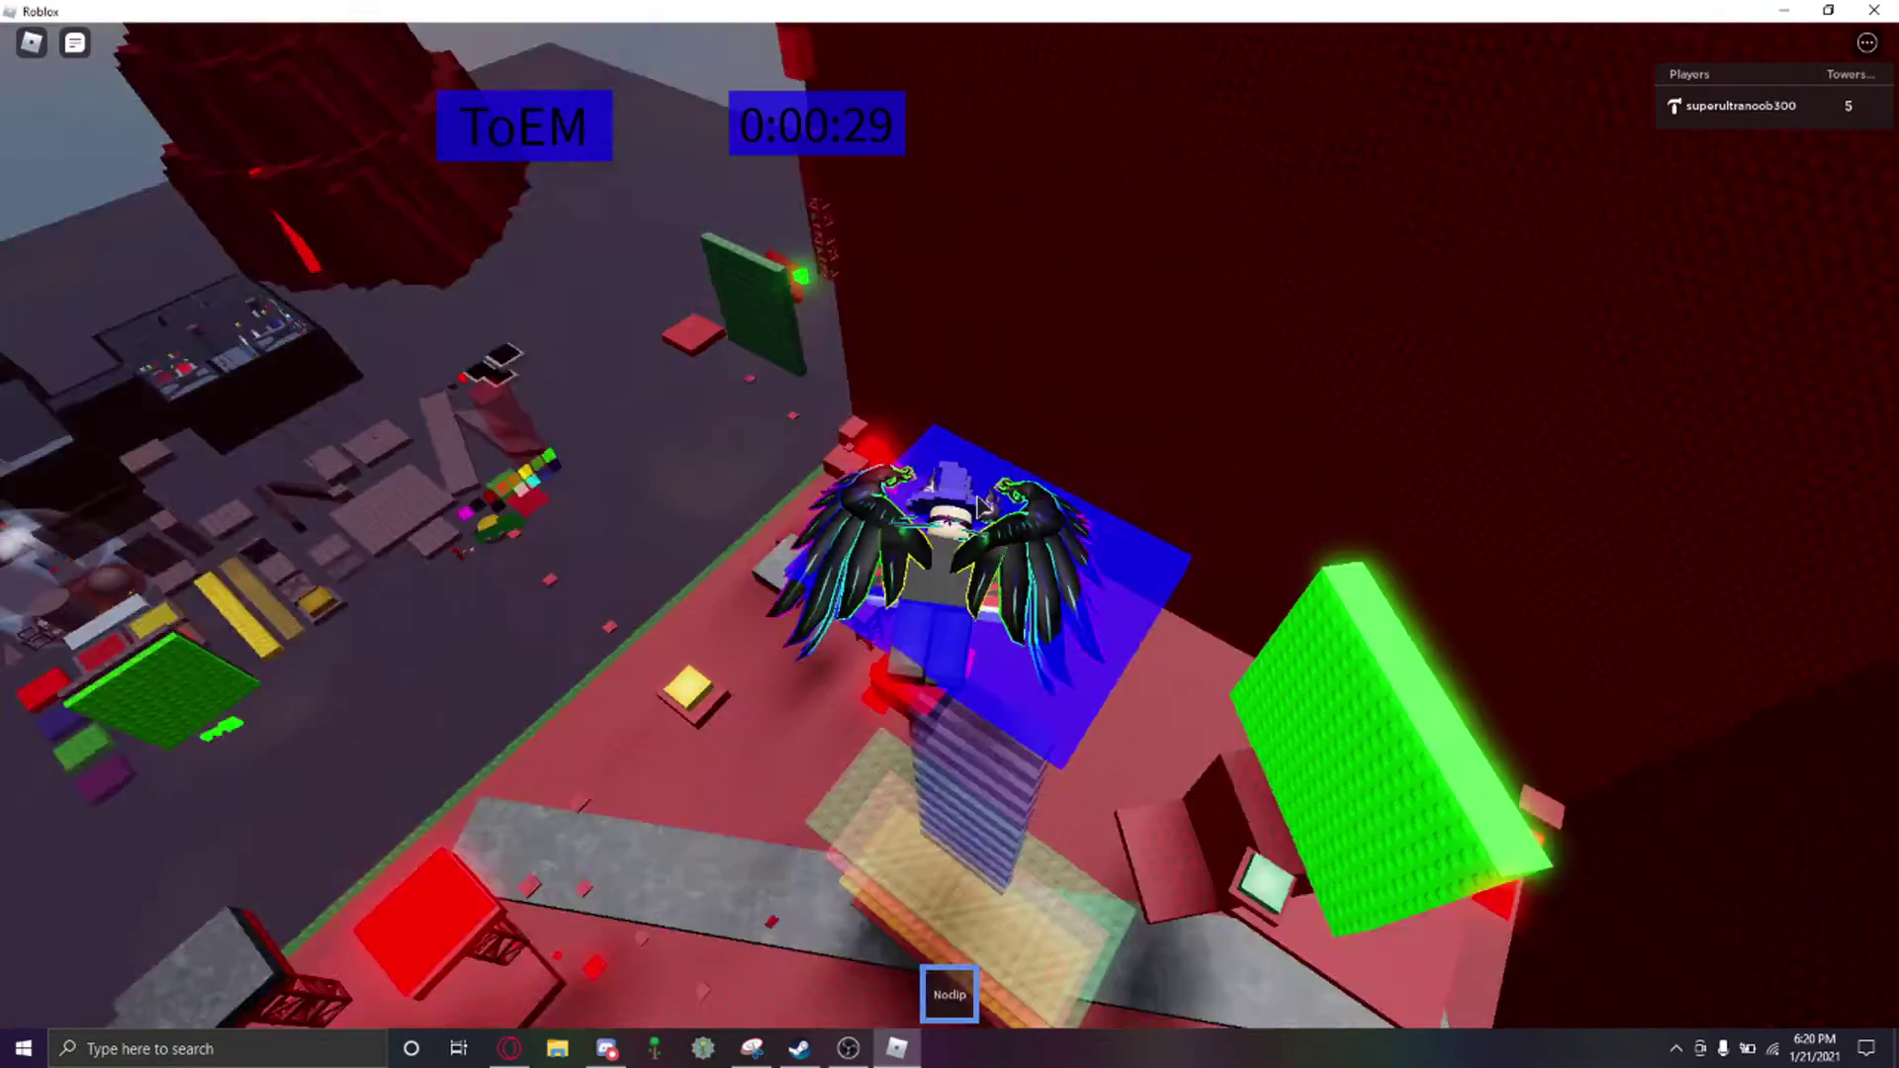
key("w")
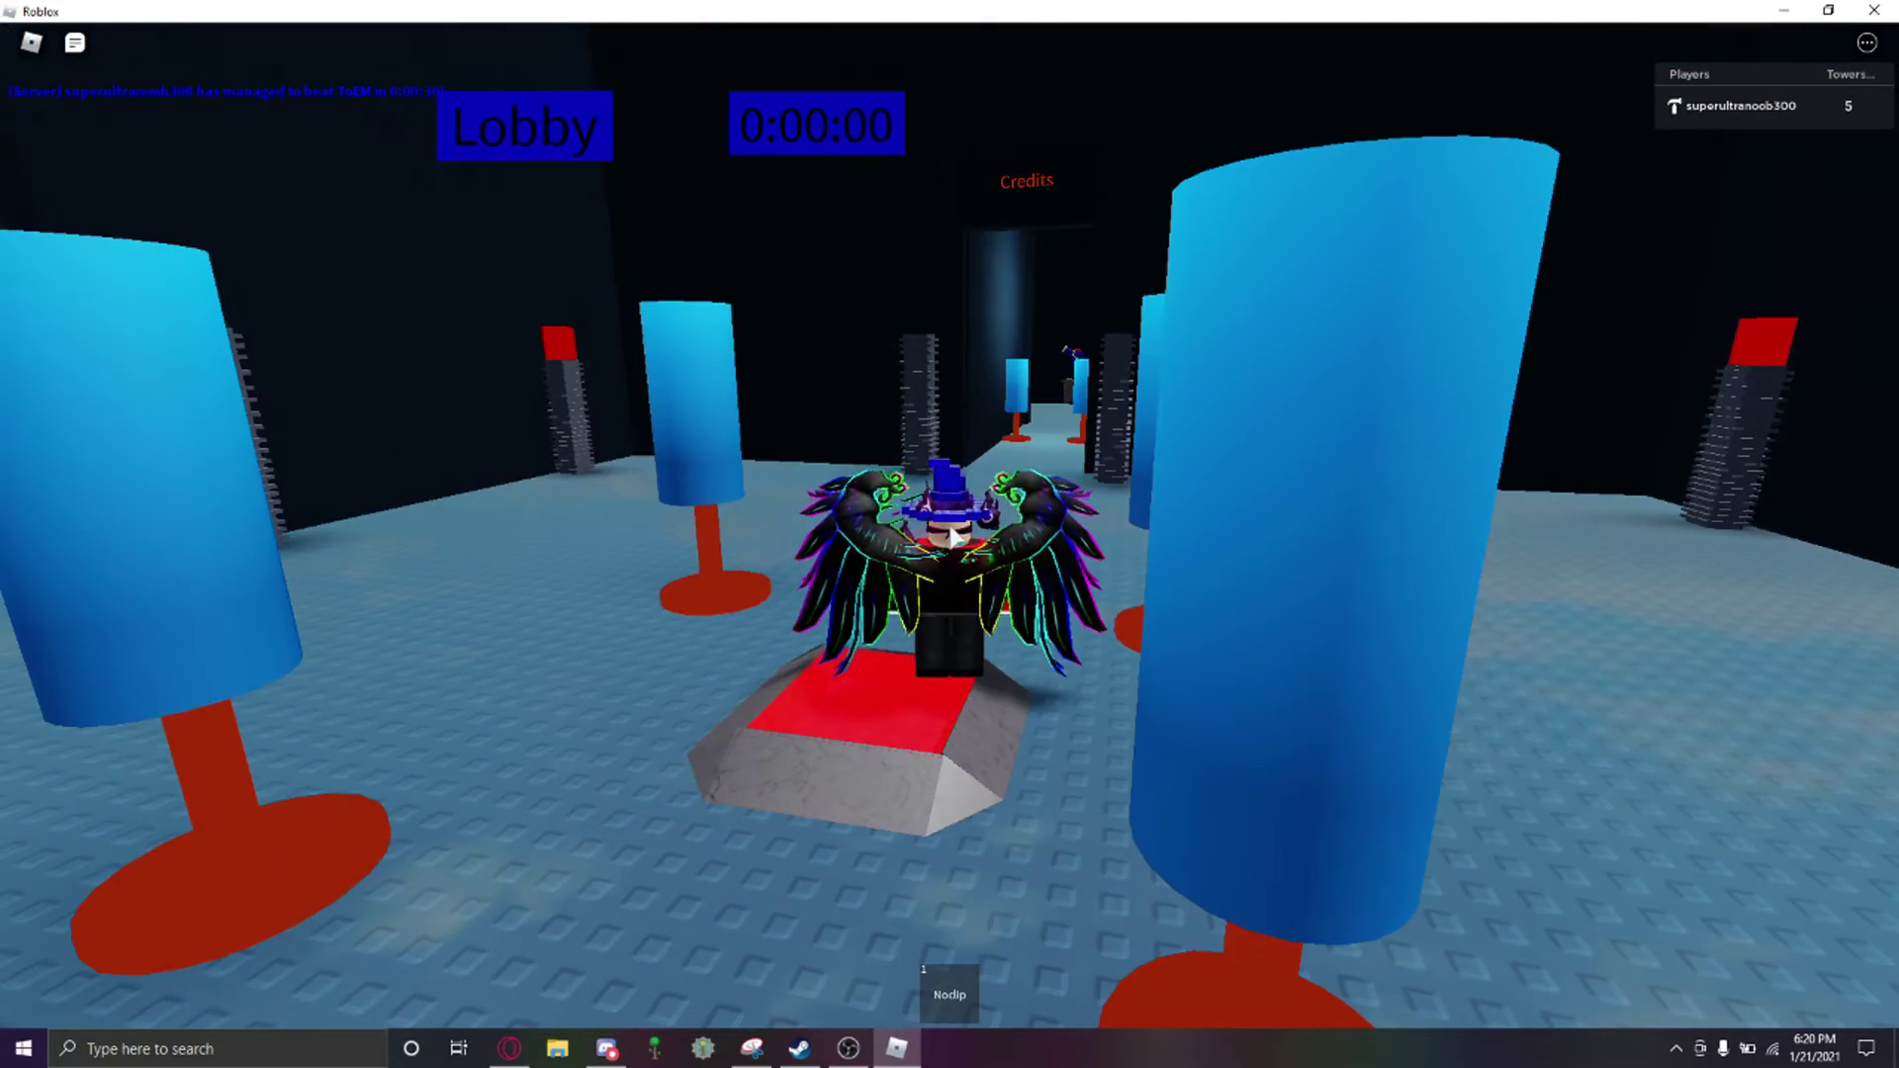
Step: Look down at the lobby floor and orbit around the grey-and-red basin
left_click_drag(953, 559, 957, 577)
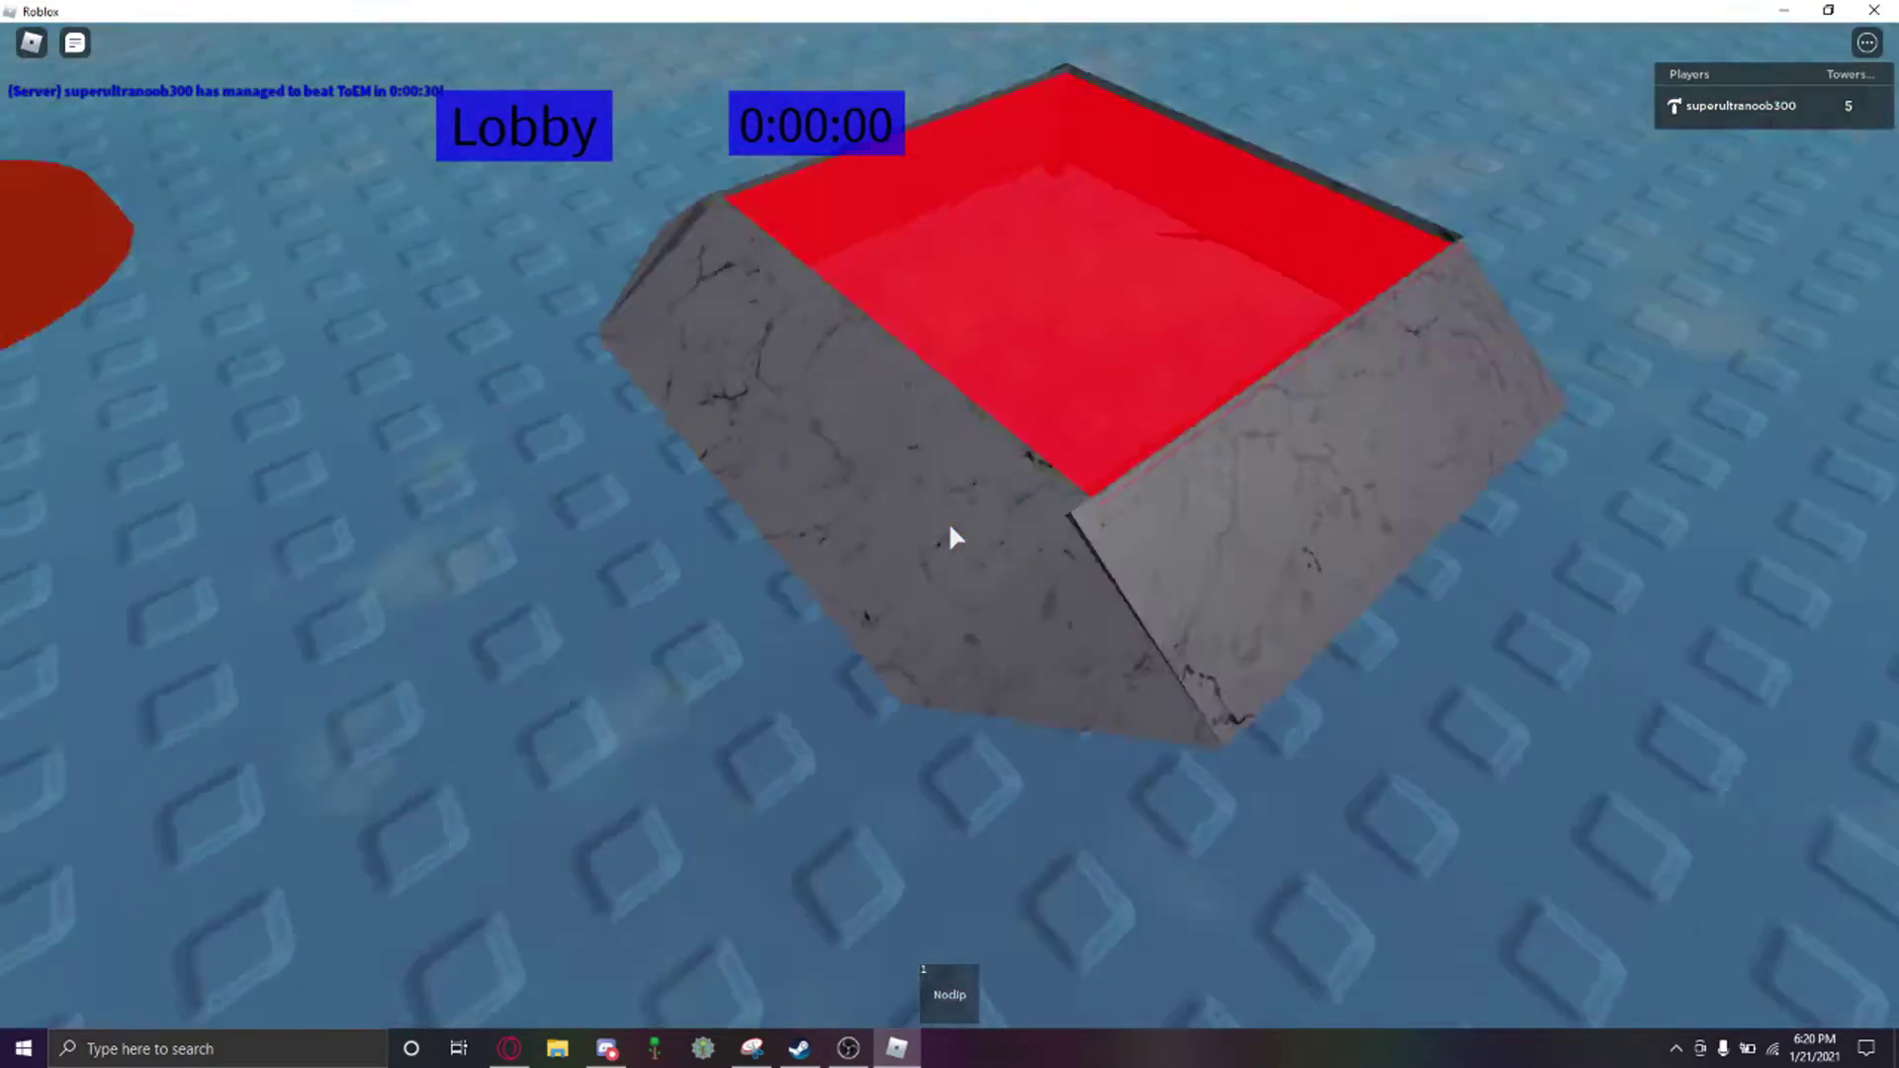
left_click_drag(952, 537, 951, 537)
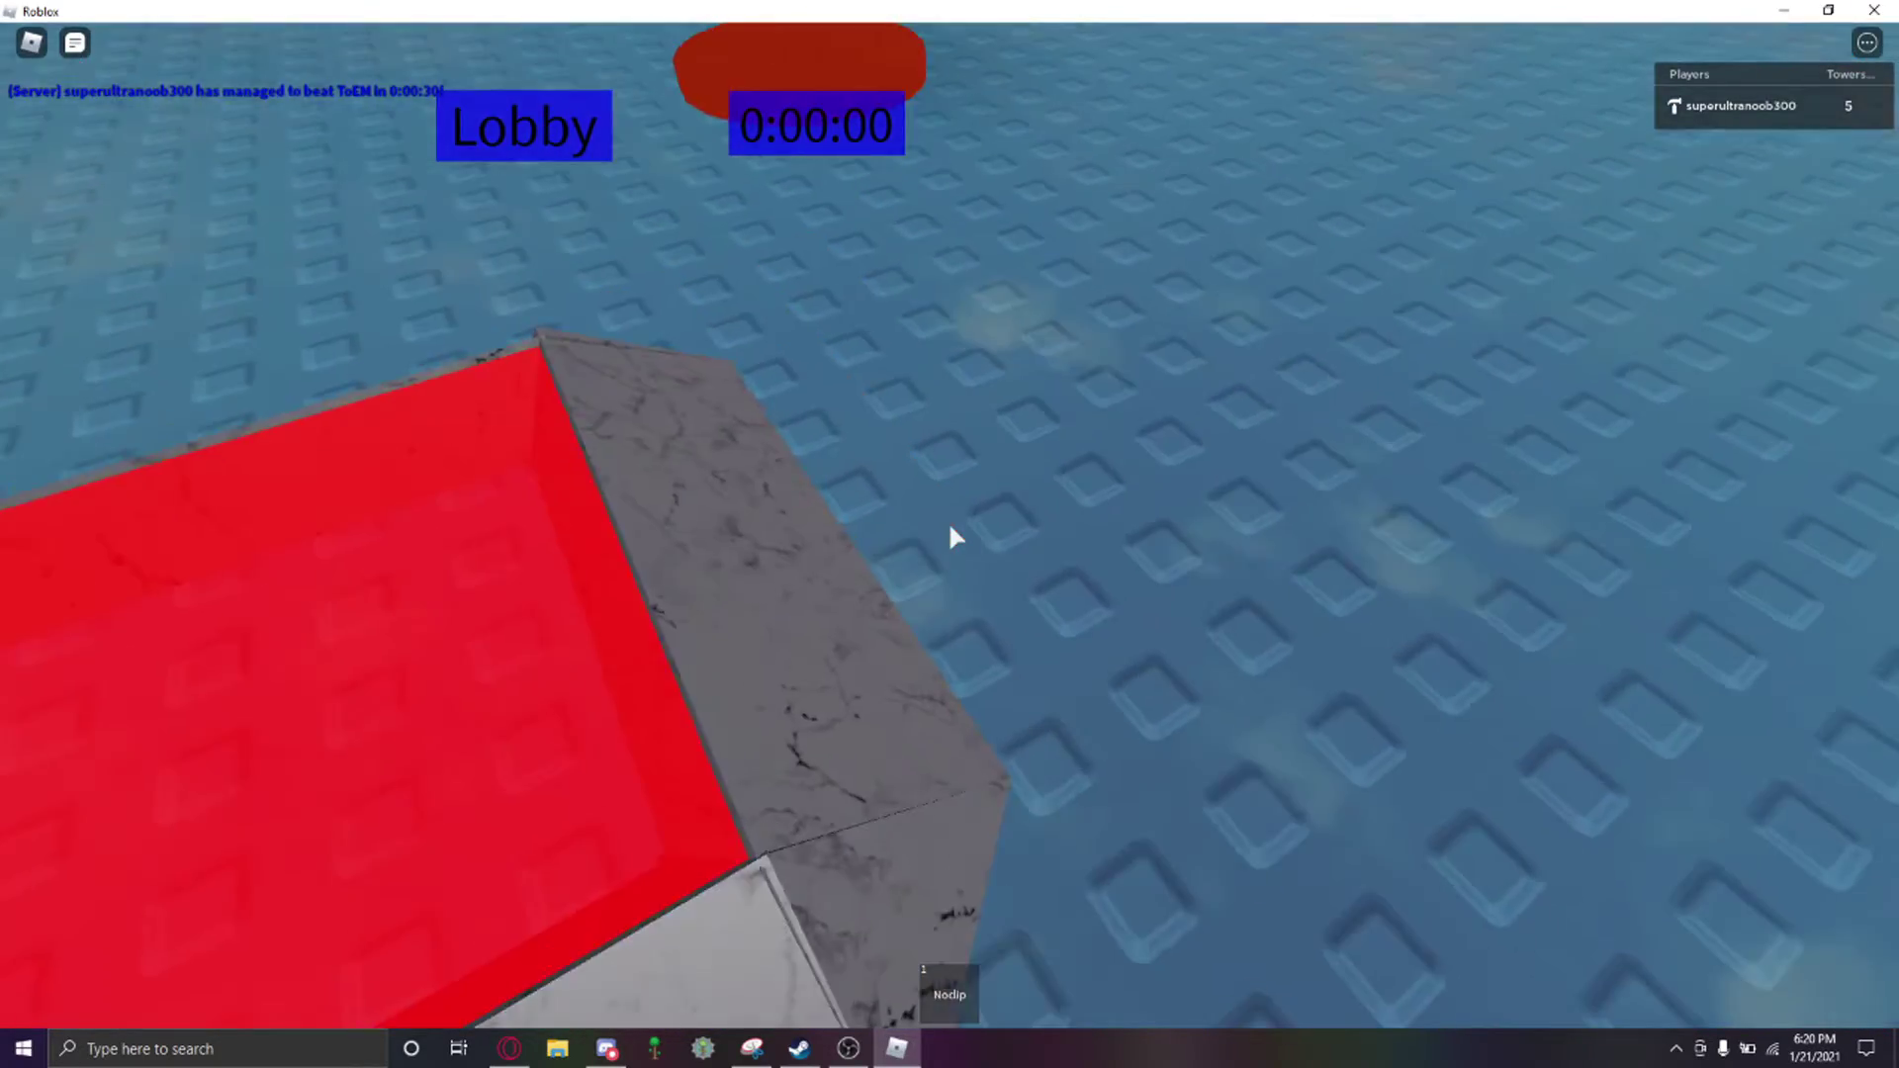
Step: Leave the current game and start Little's Towers of Hecc from its Play button
key("Escape")
key("l")
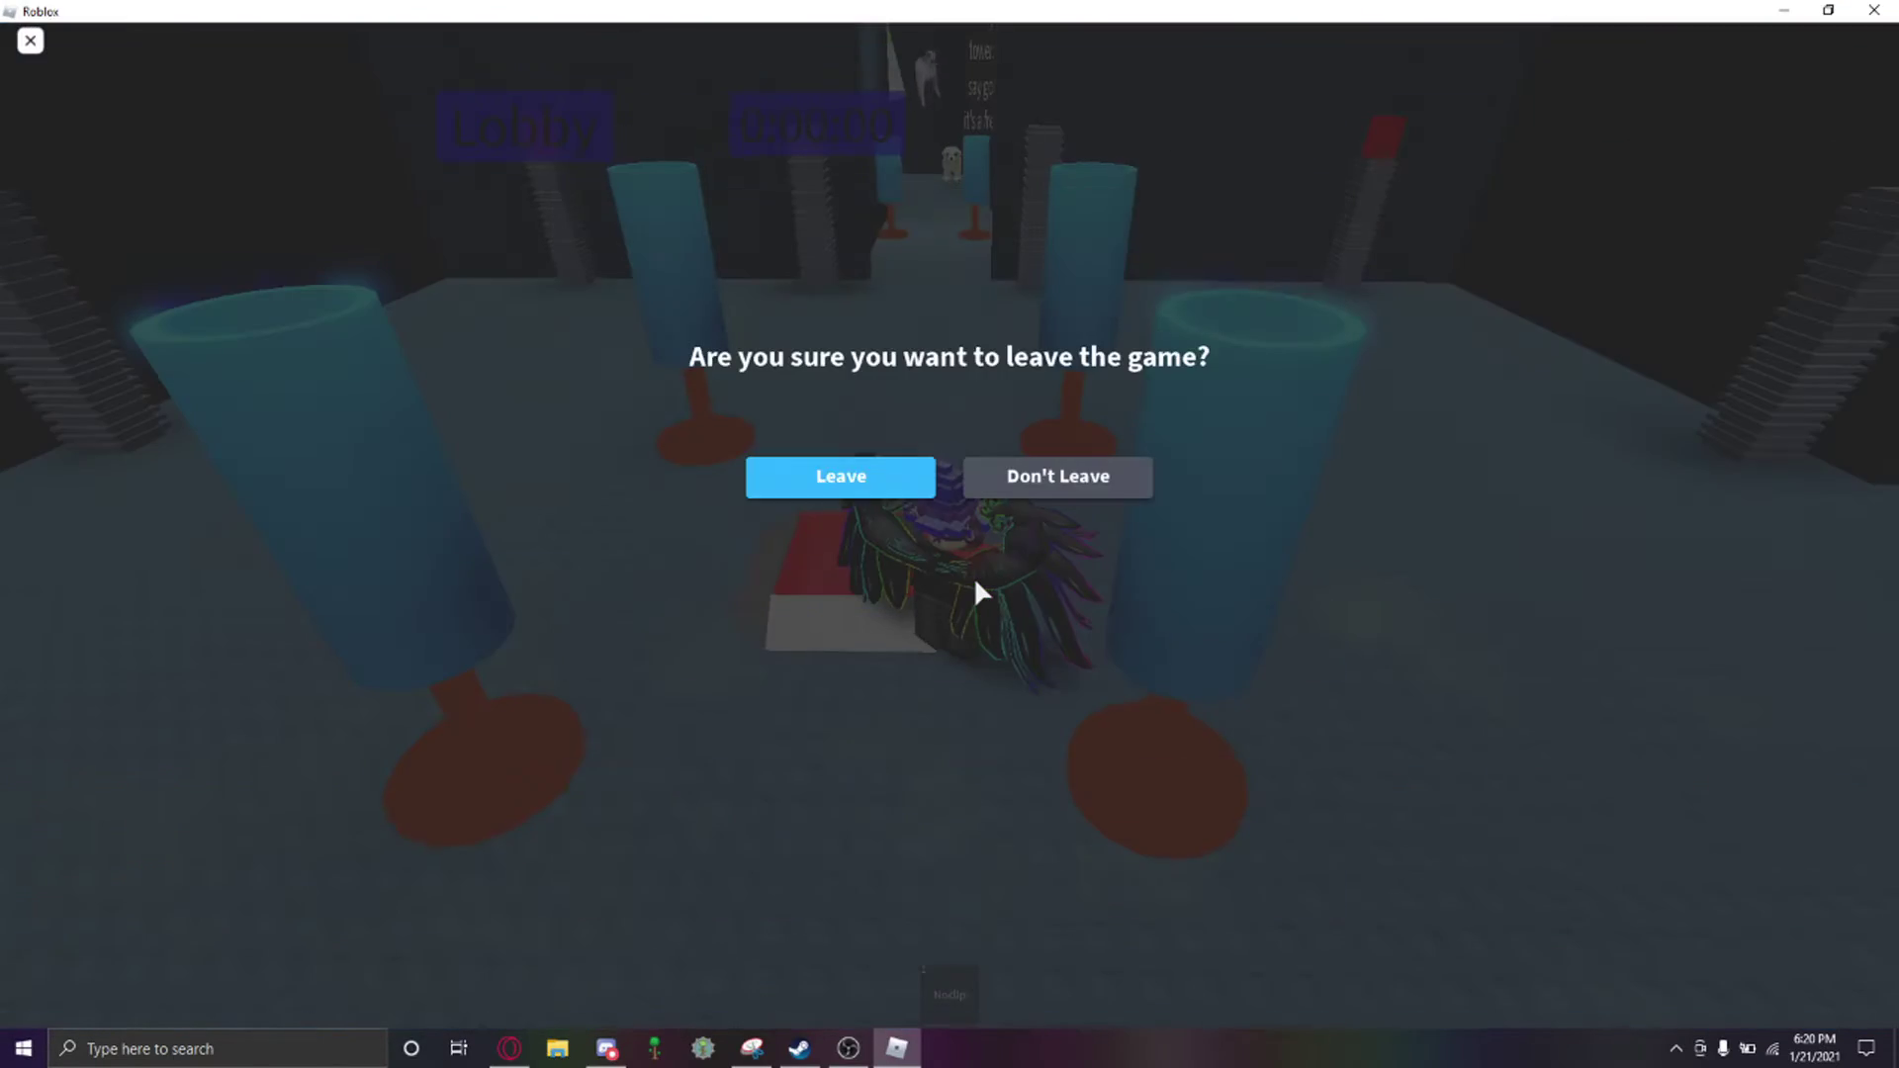
key("Return")
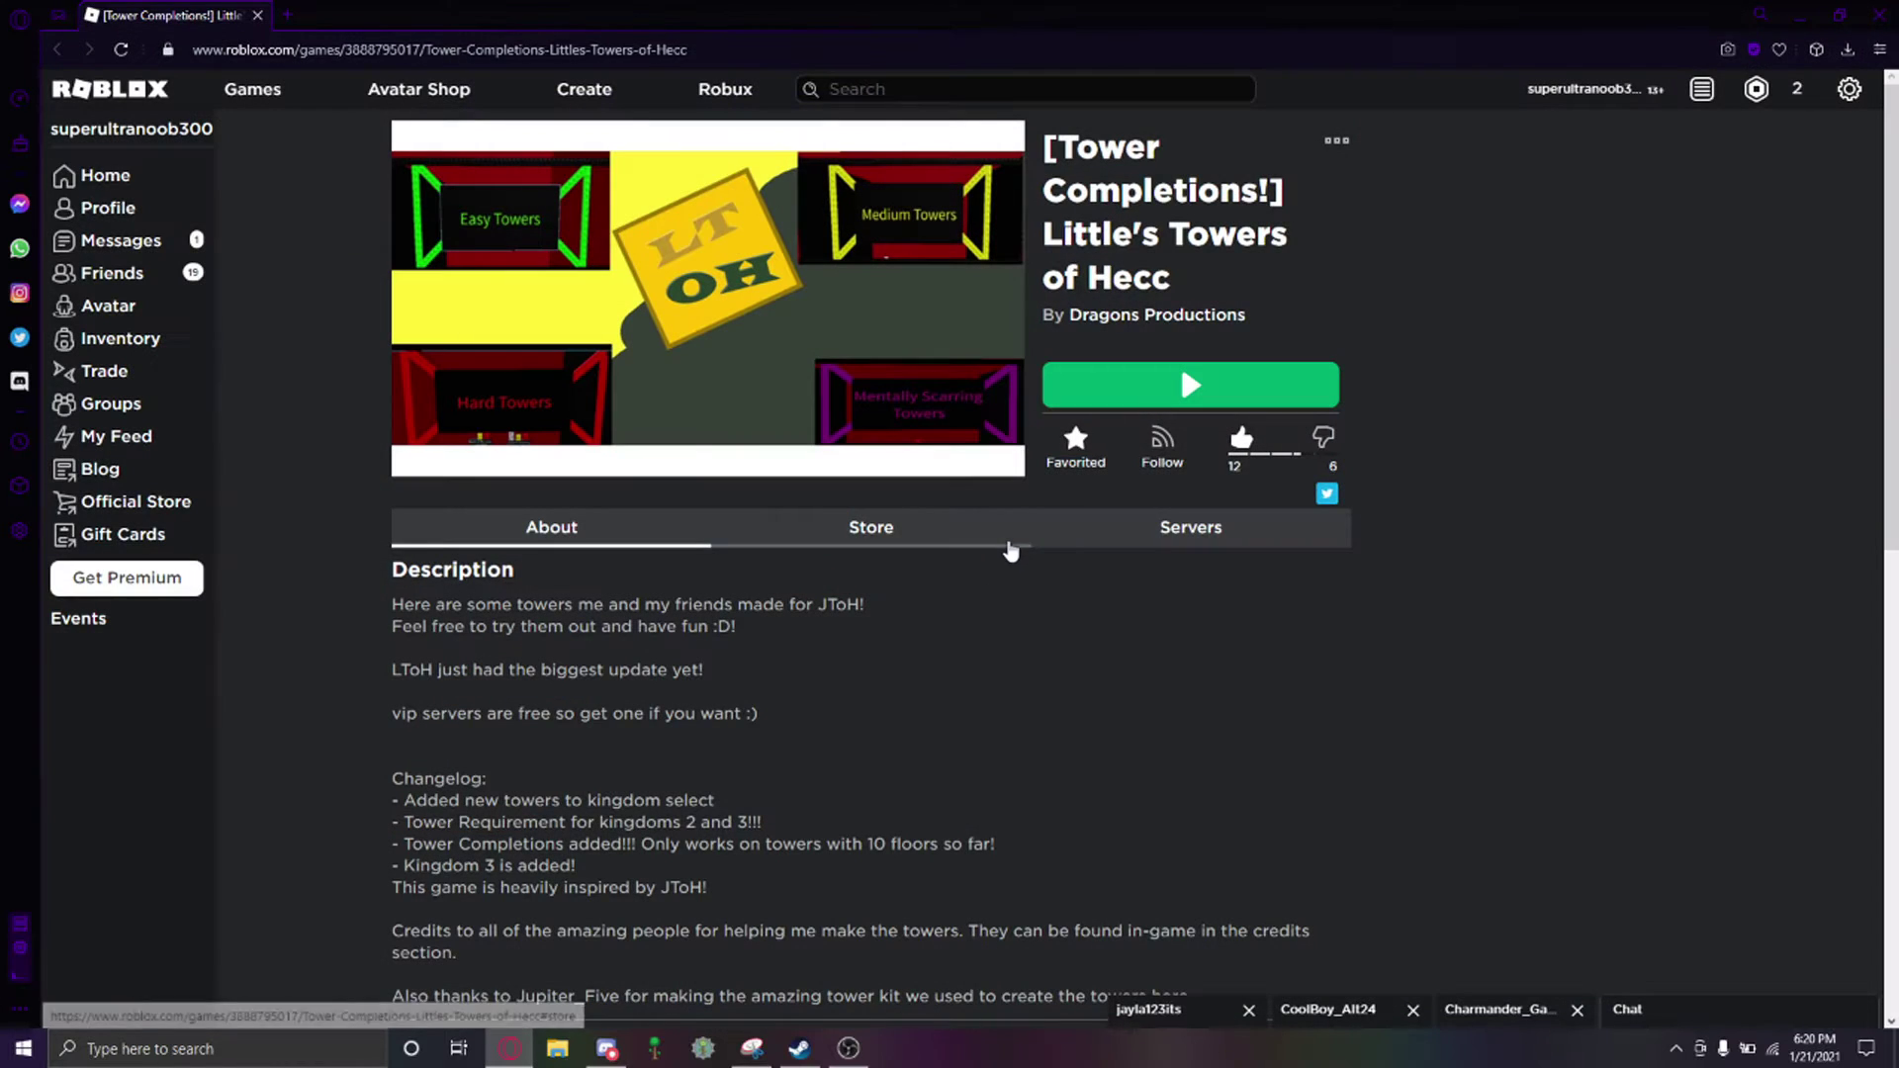
left_click(1190, 386)
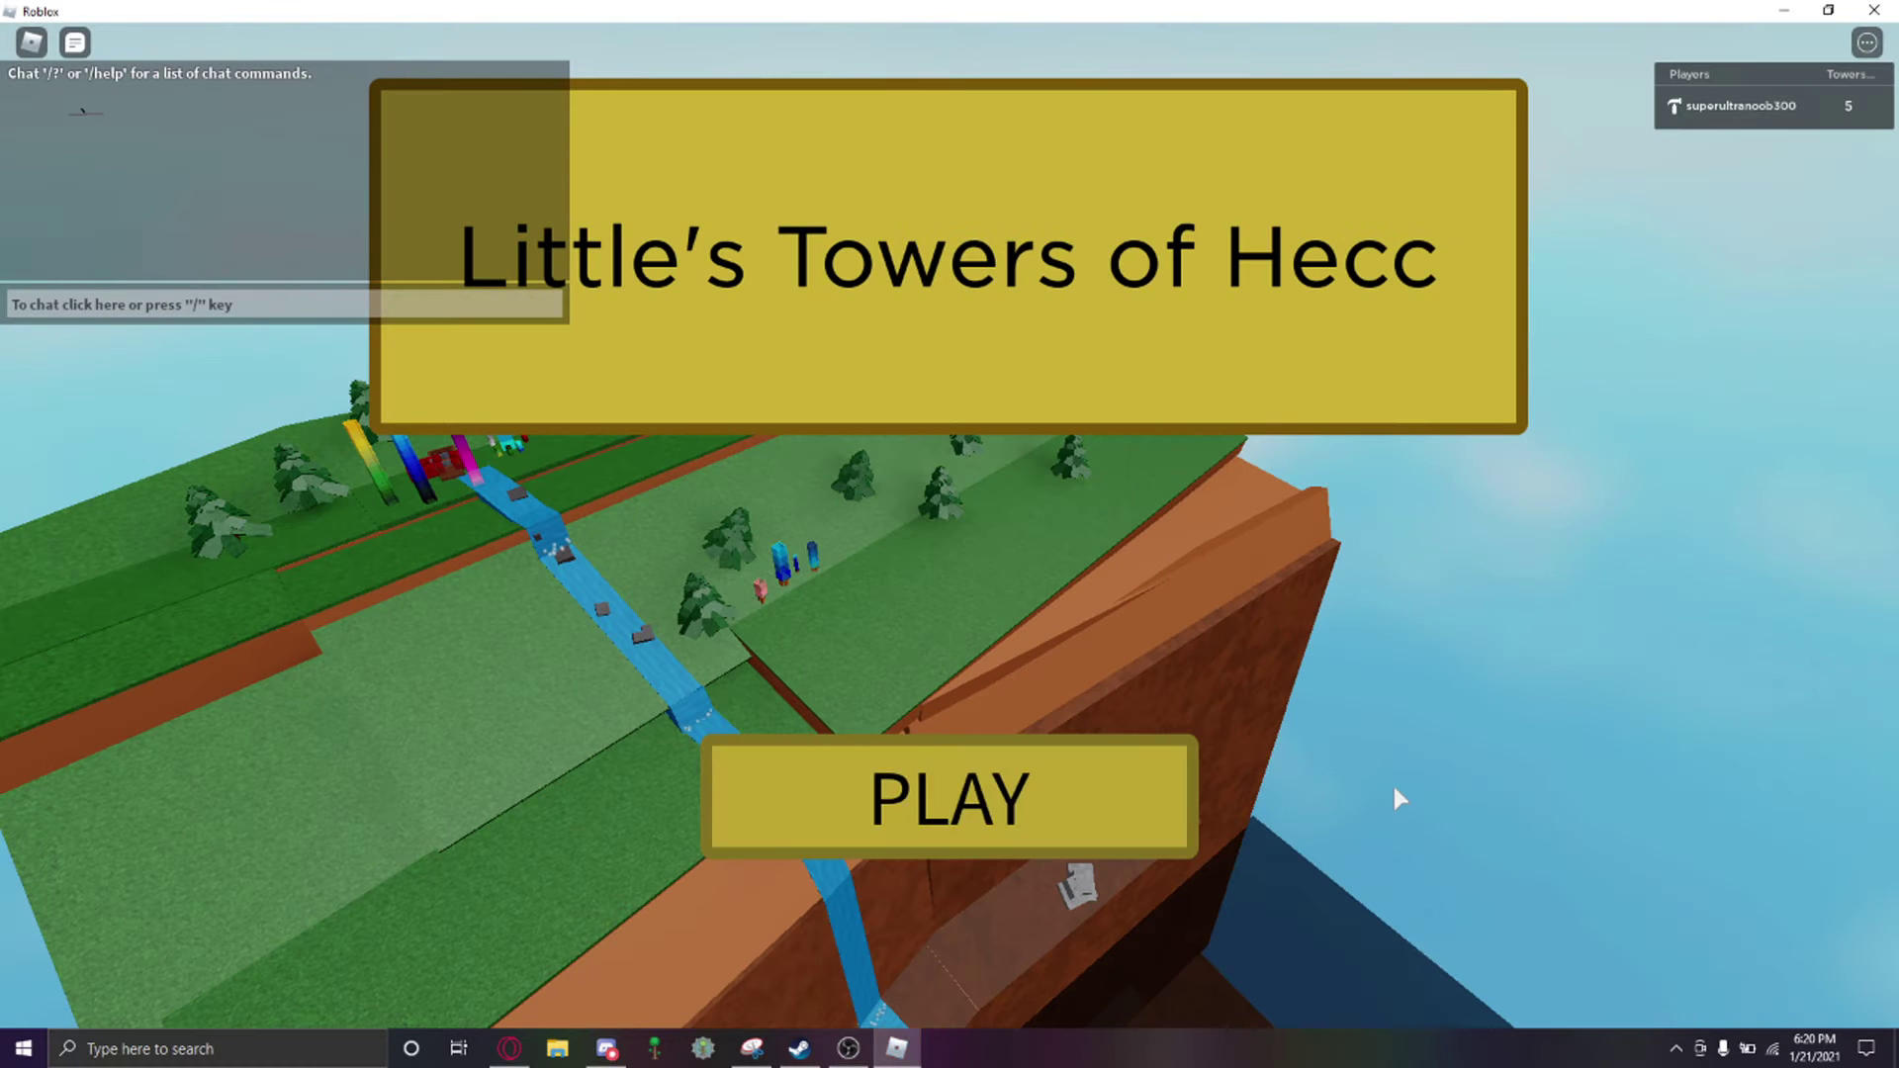
Step: Press PLAY, browse forward to Kingdom 3: Hazardous Cliffside, and select it
left_click(1079, 811)
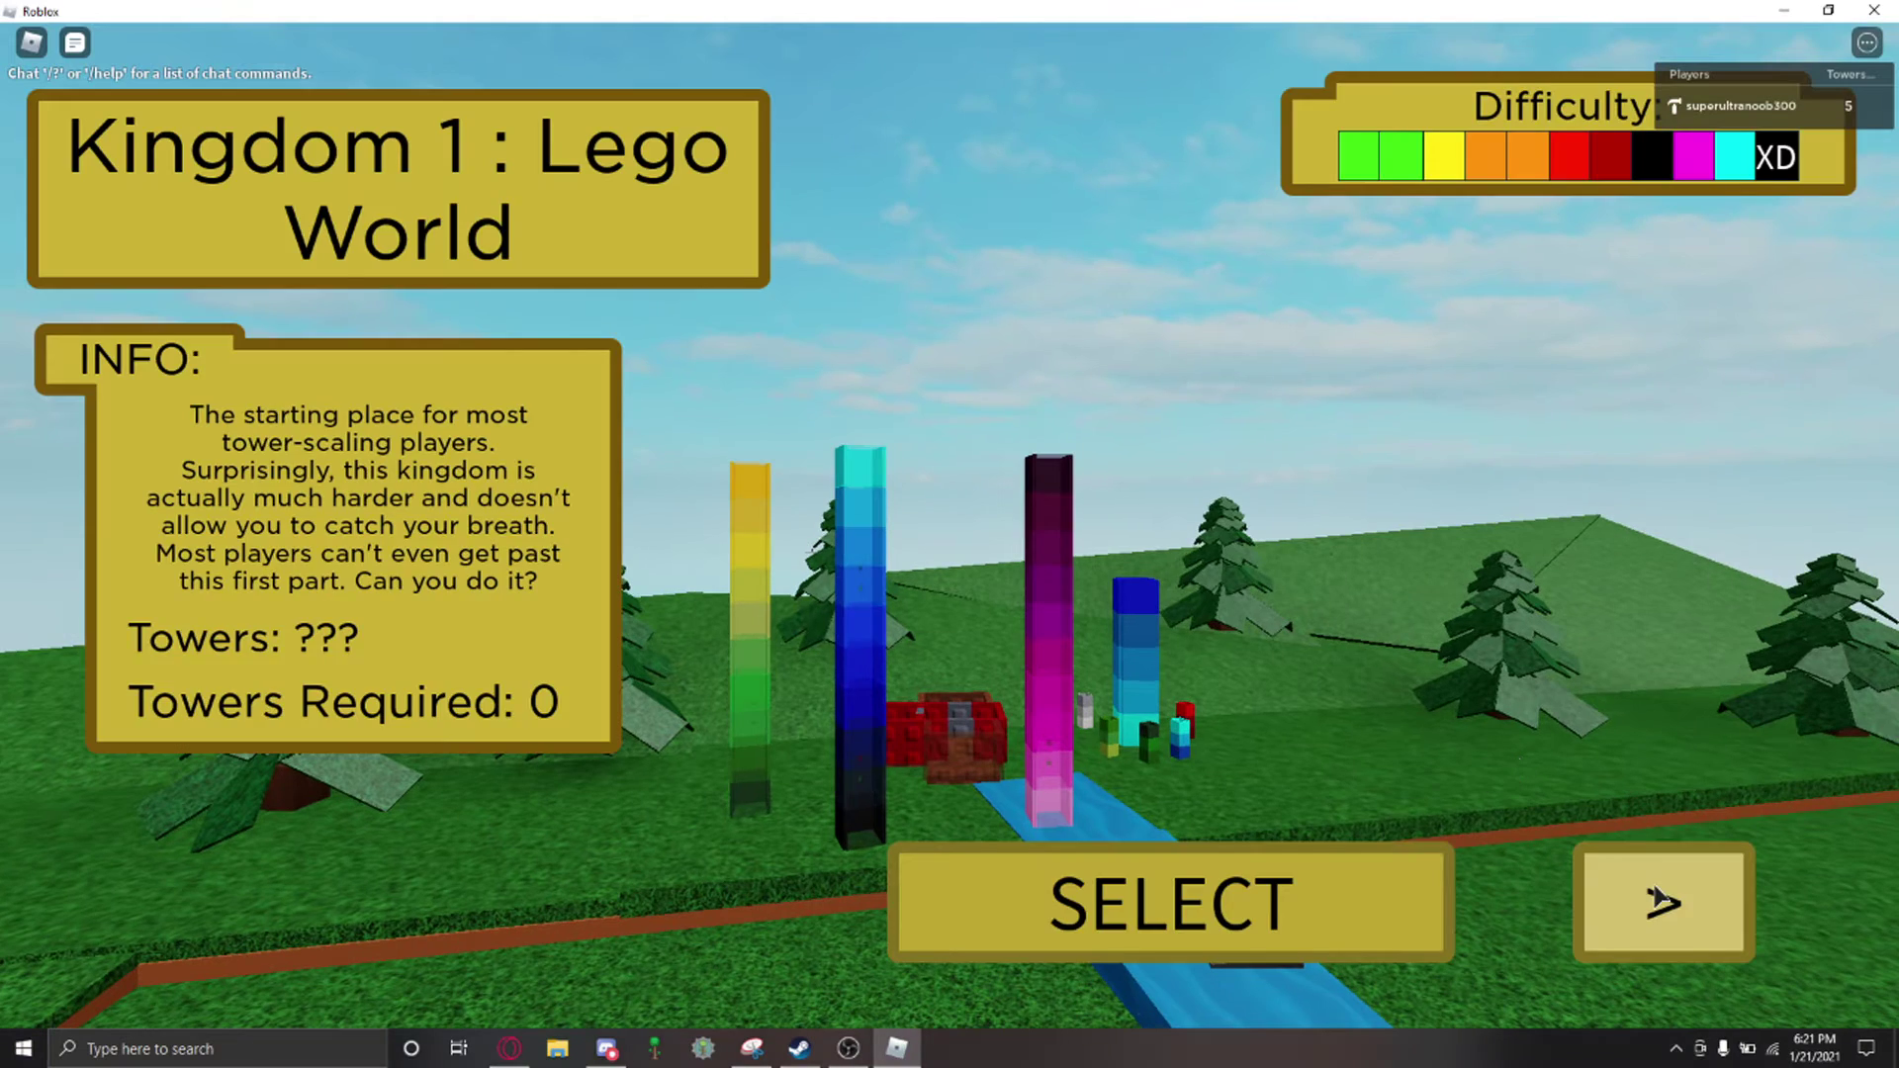
left_click(1661, 902)
left_click(1663, 902)
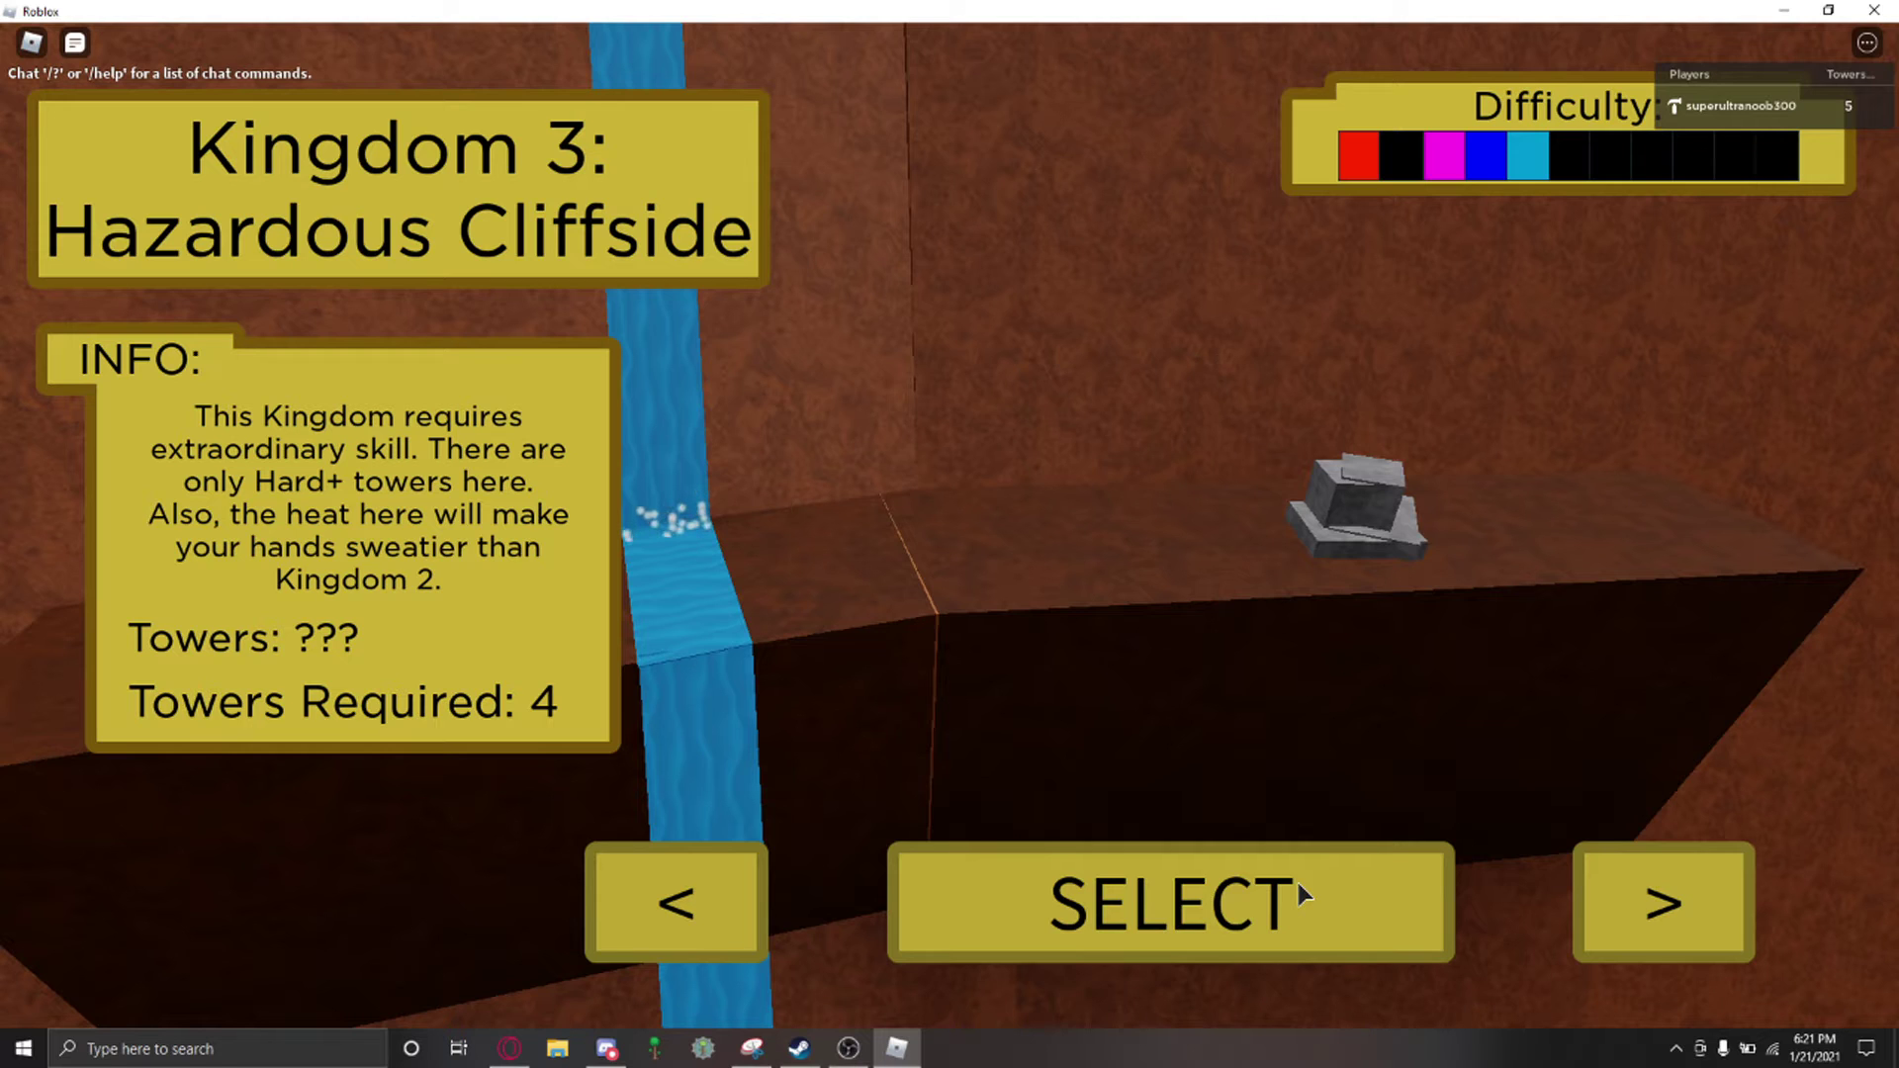
left_click(1121, 888)
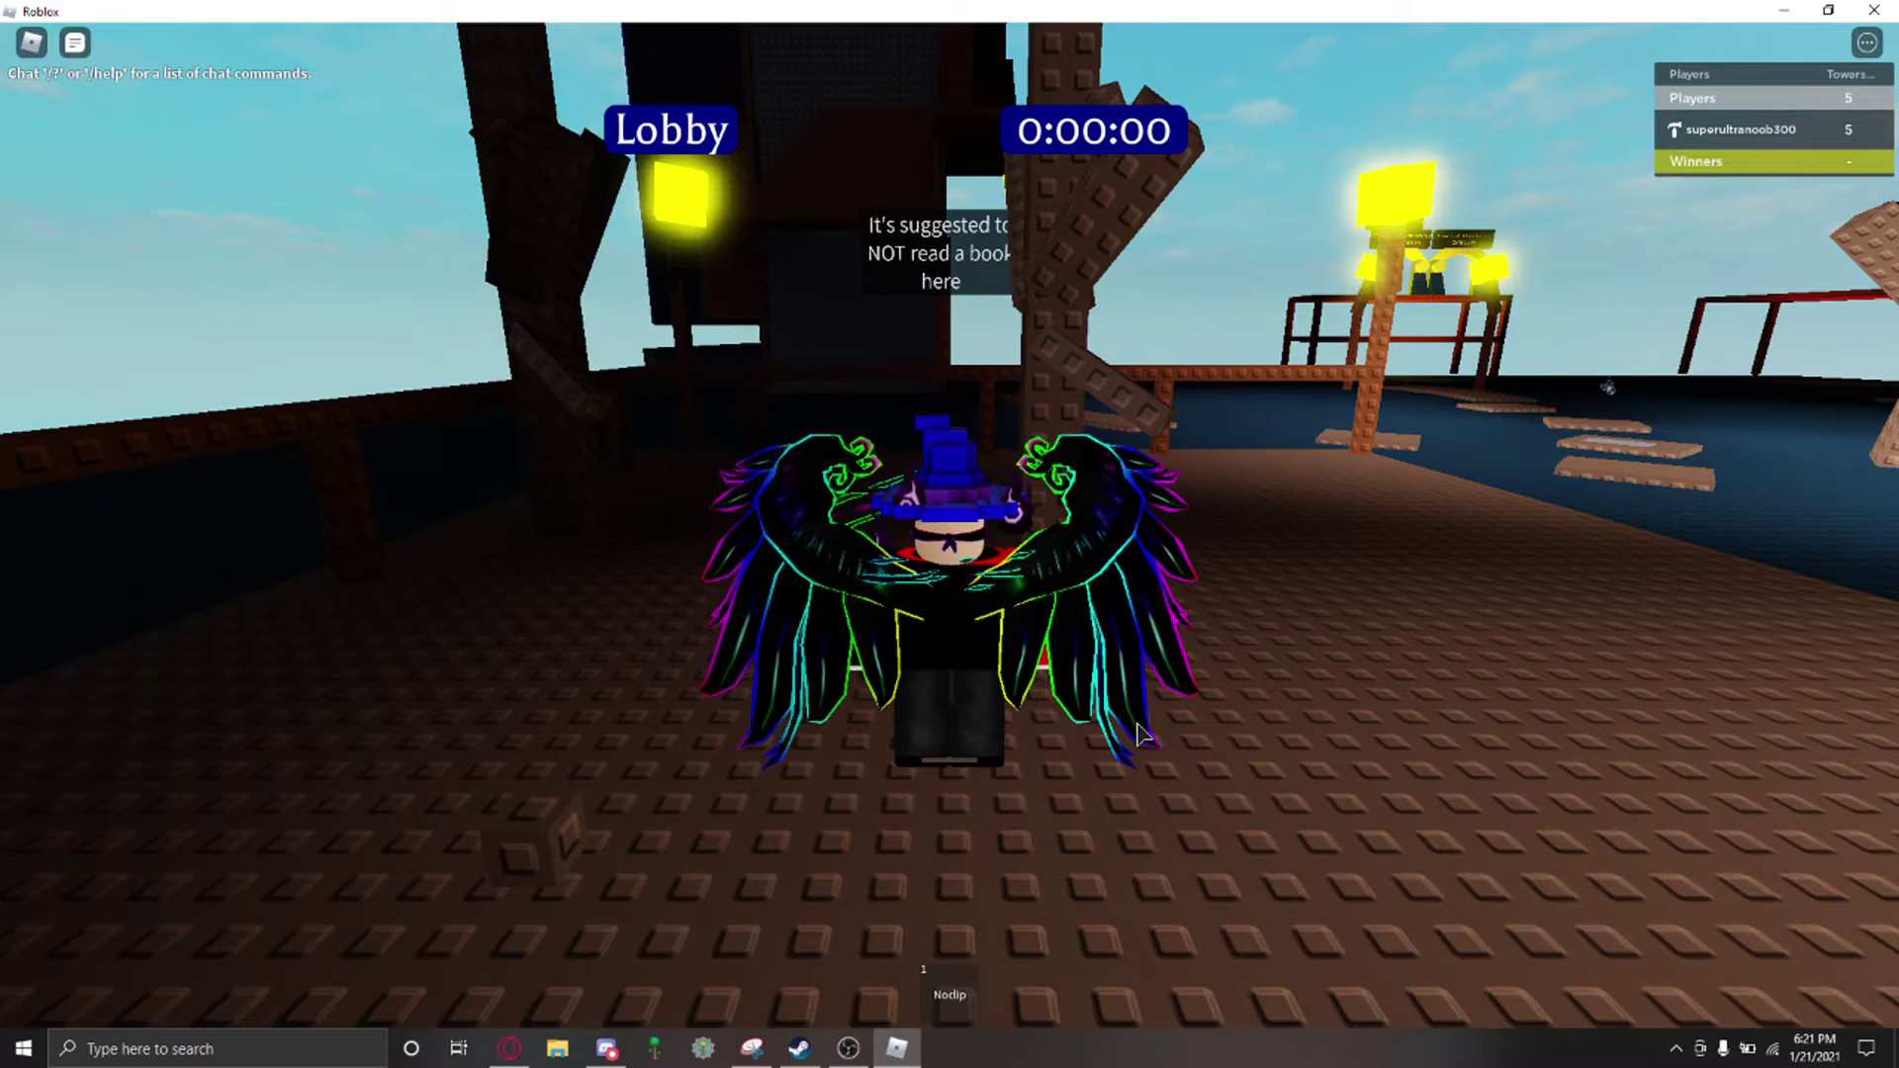
scroll(1134, 727, "up", 5)
scroll(1136, 727, "up", 3)
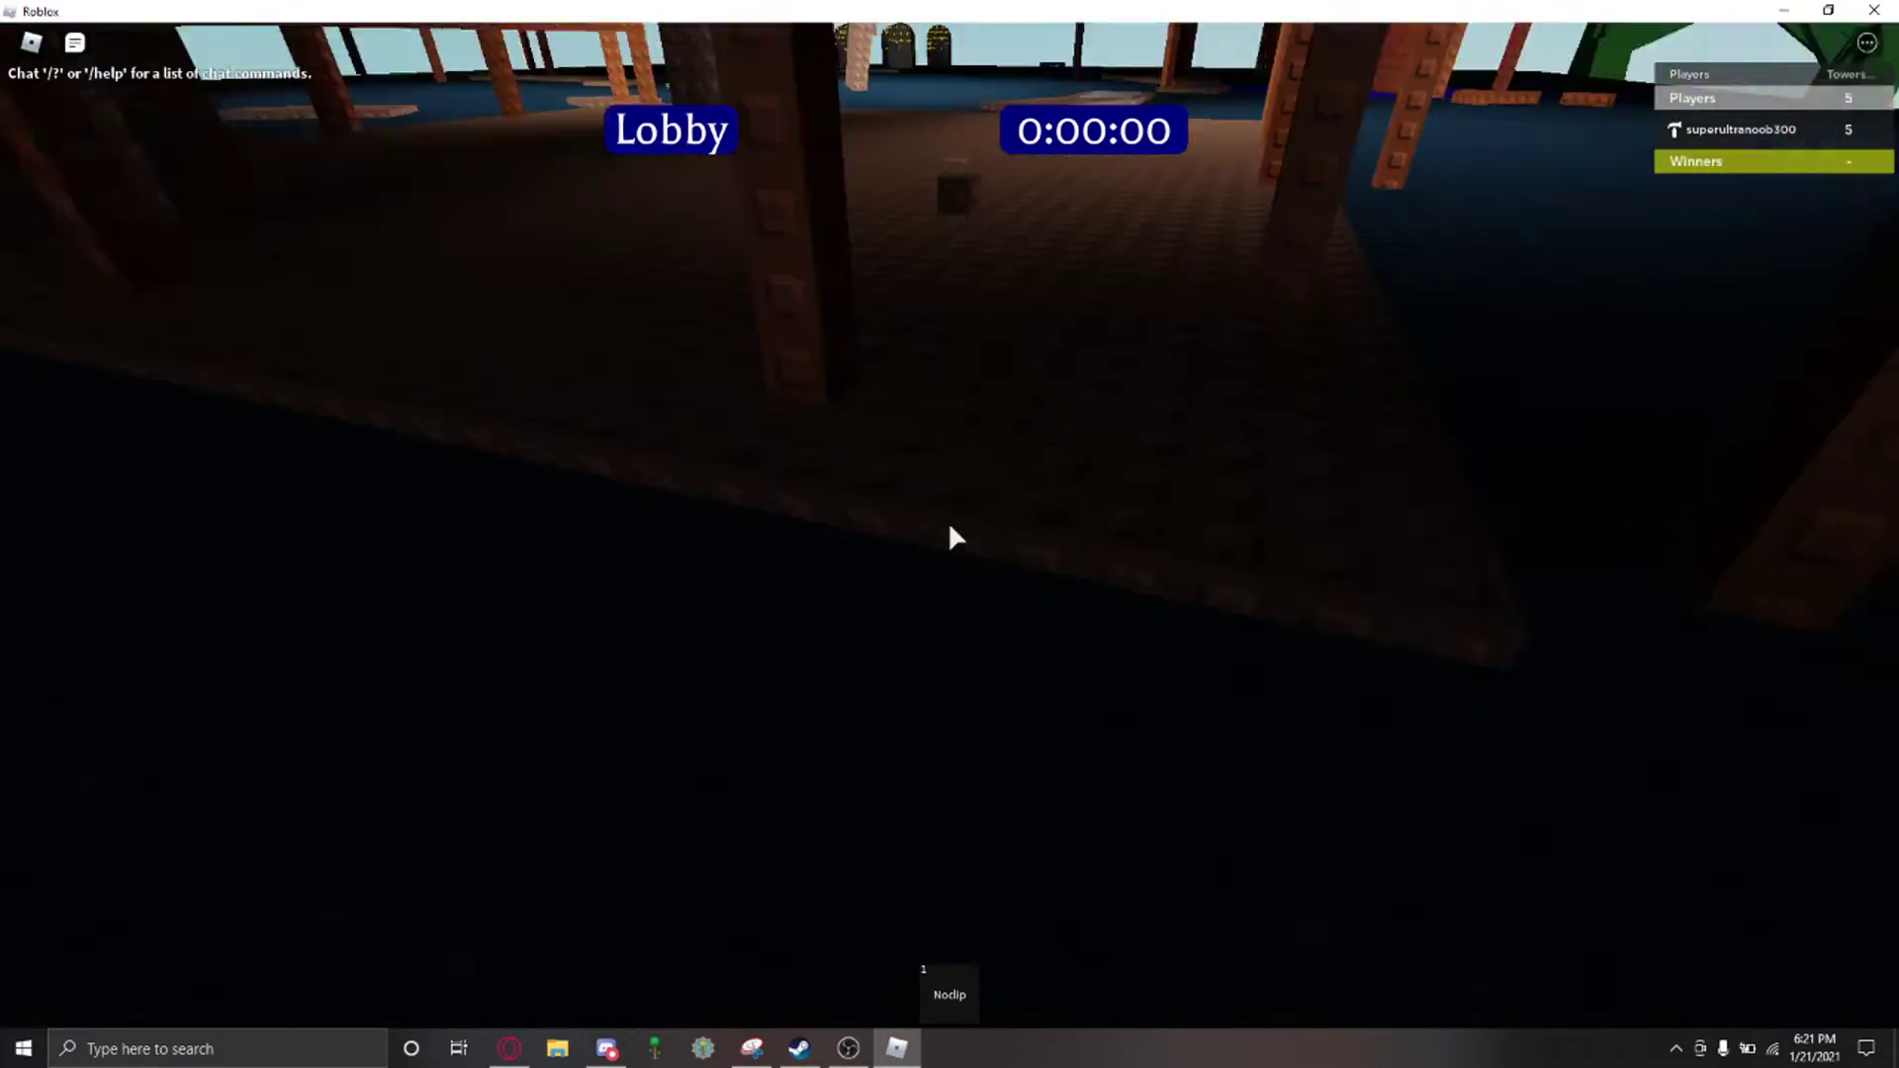
scroll(955, 537, "down", 5)
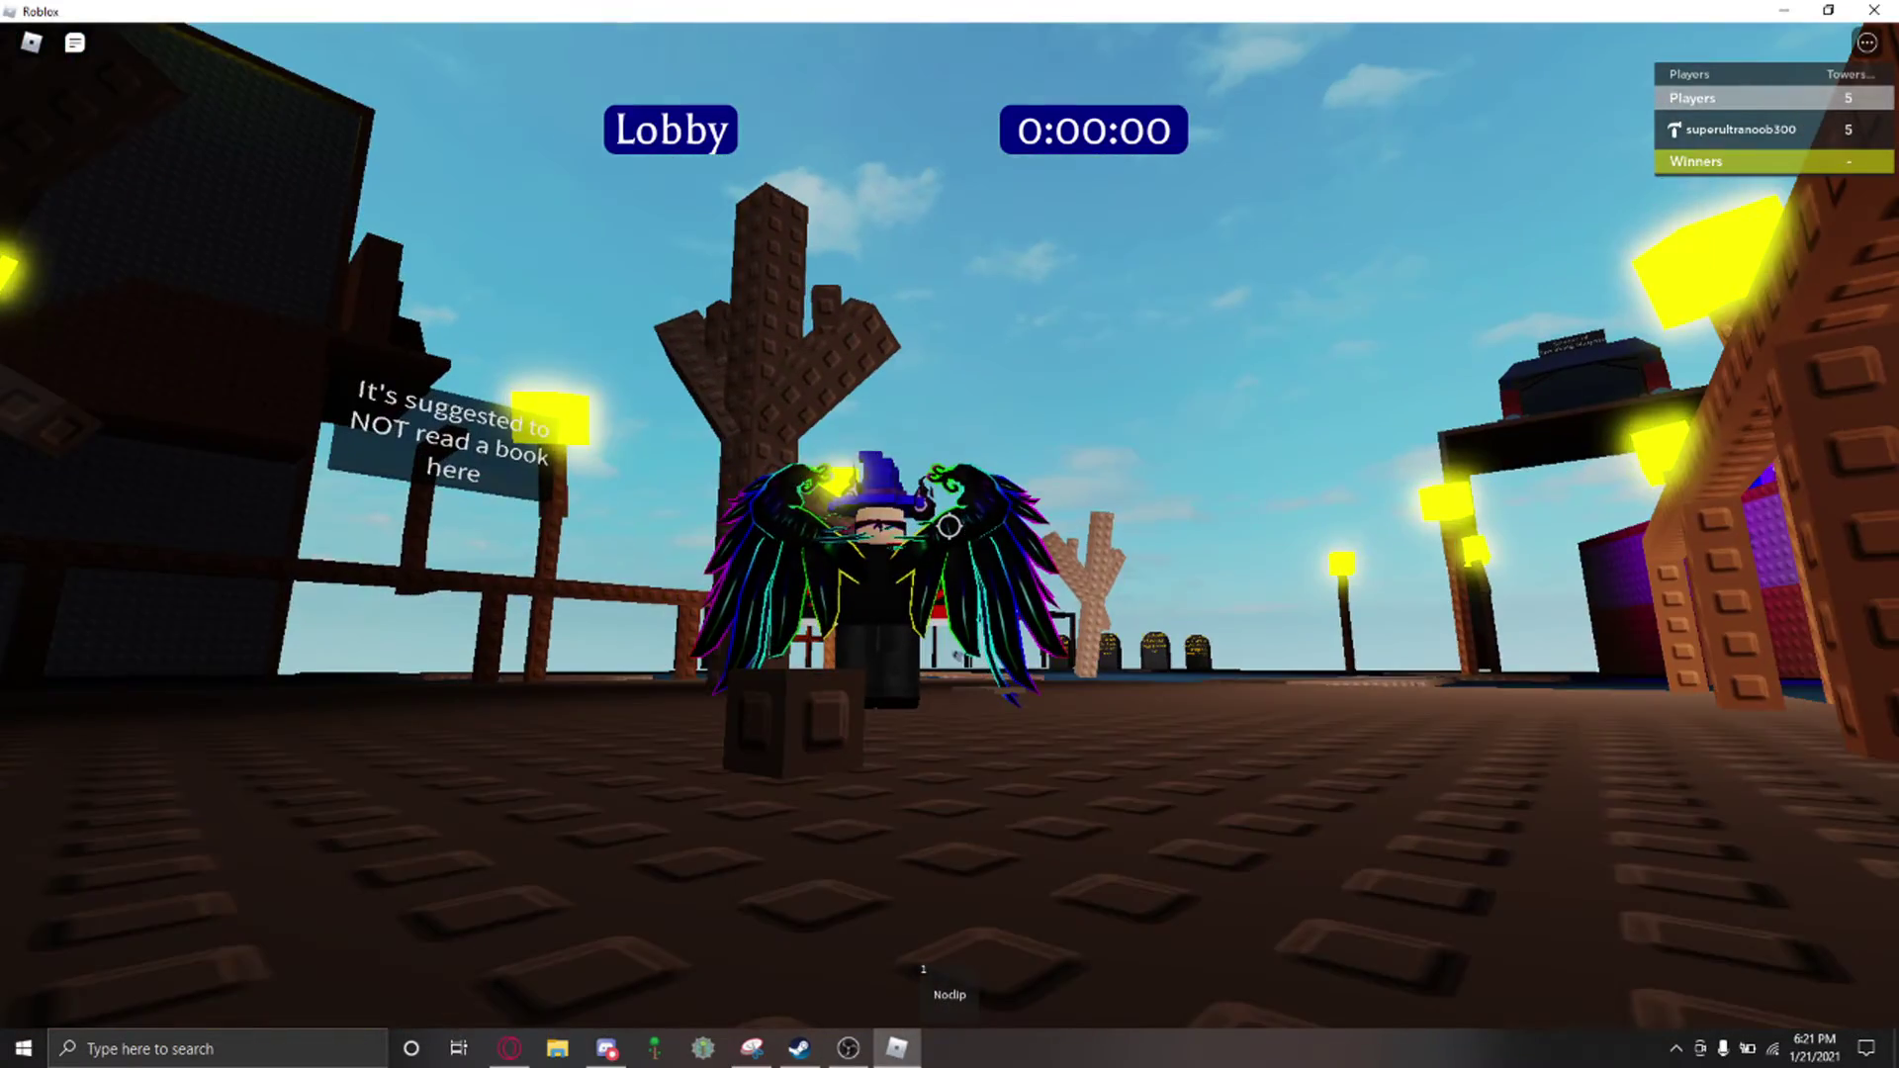
Step: Turn on Shift Lock while walking to the GamesReborn tombstone
key("shift")
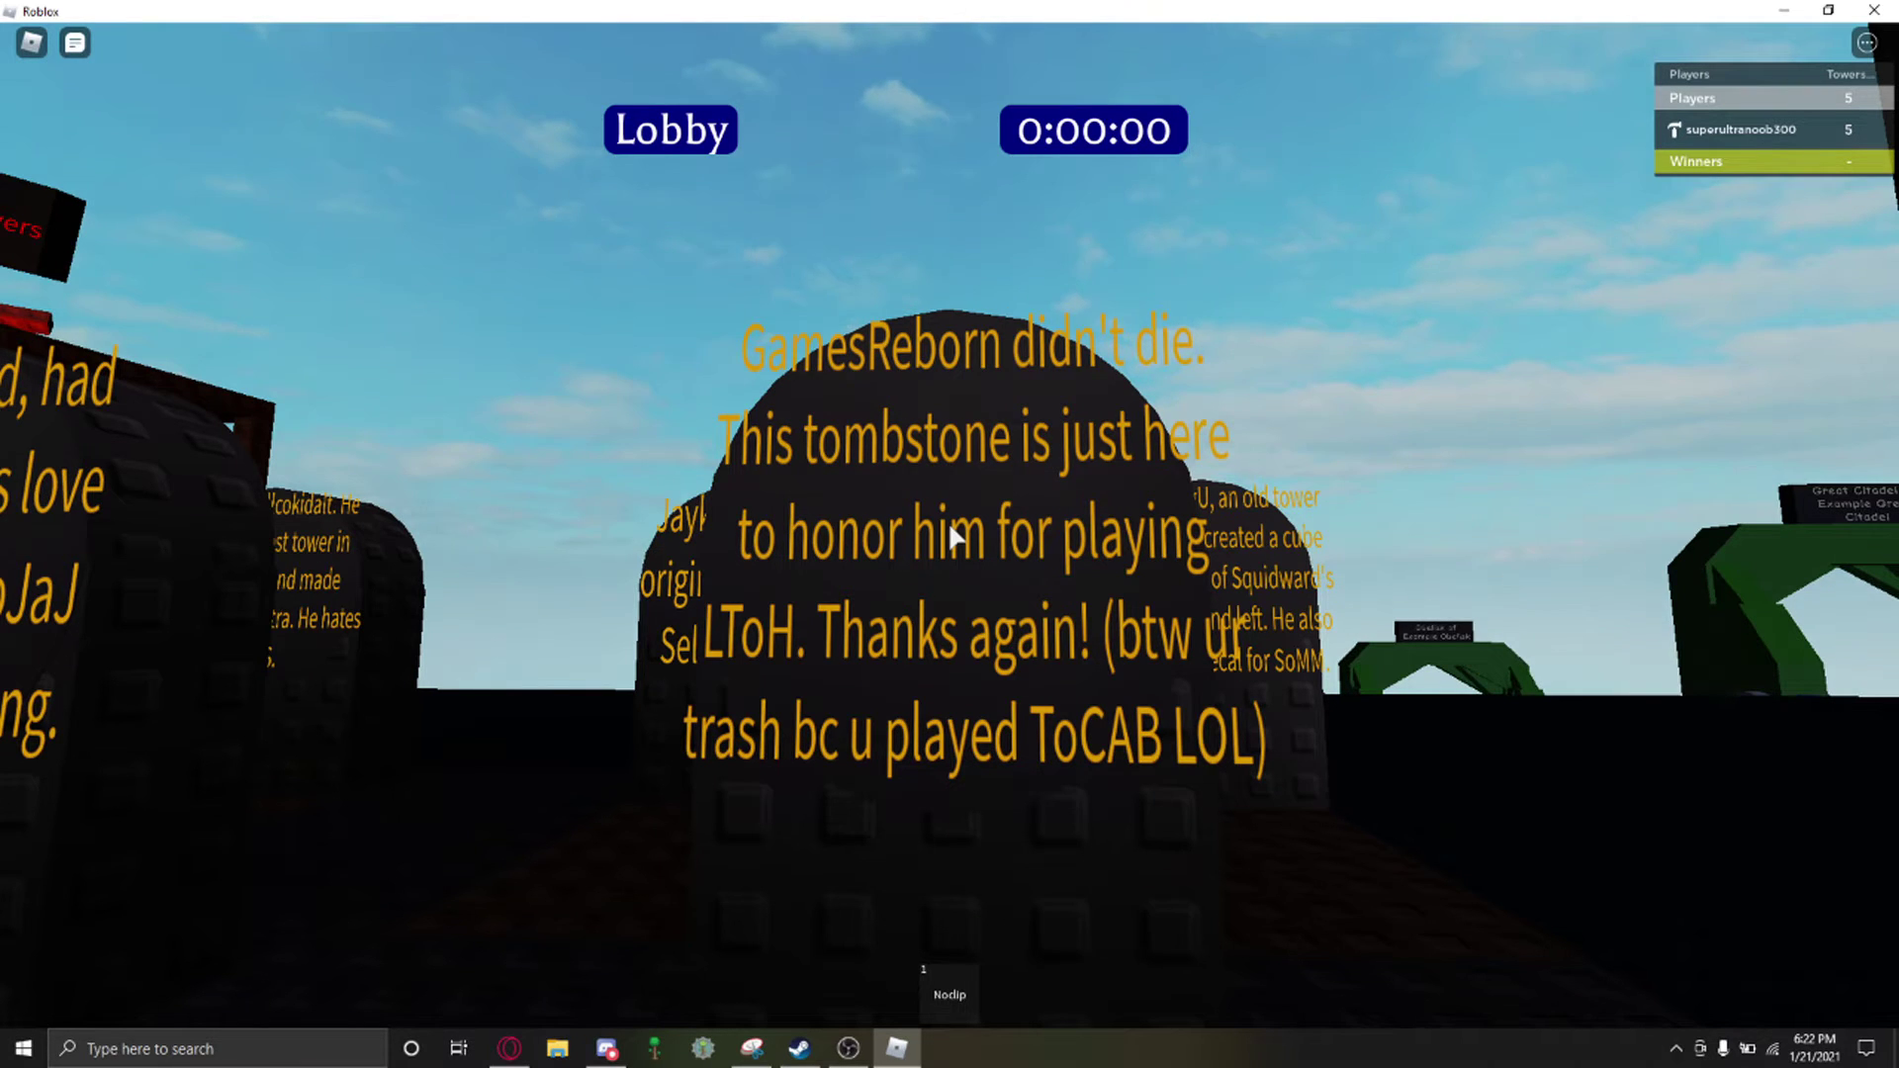
scroll(949, 537, "down", 3)
scroll(949, 537, "up", 3)
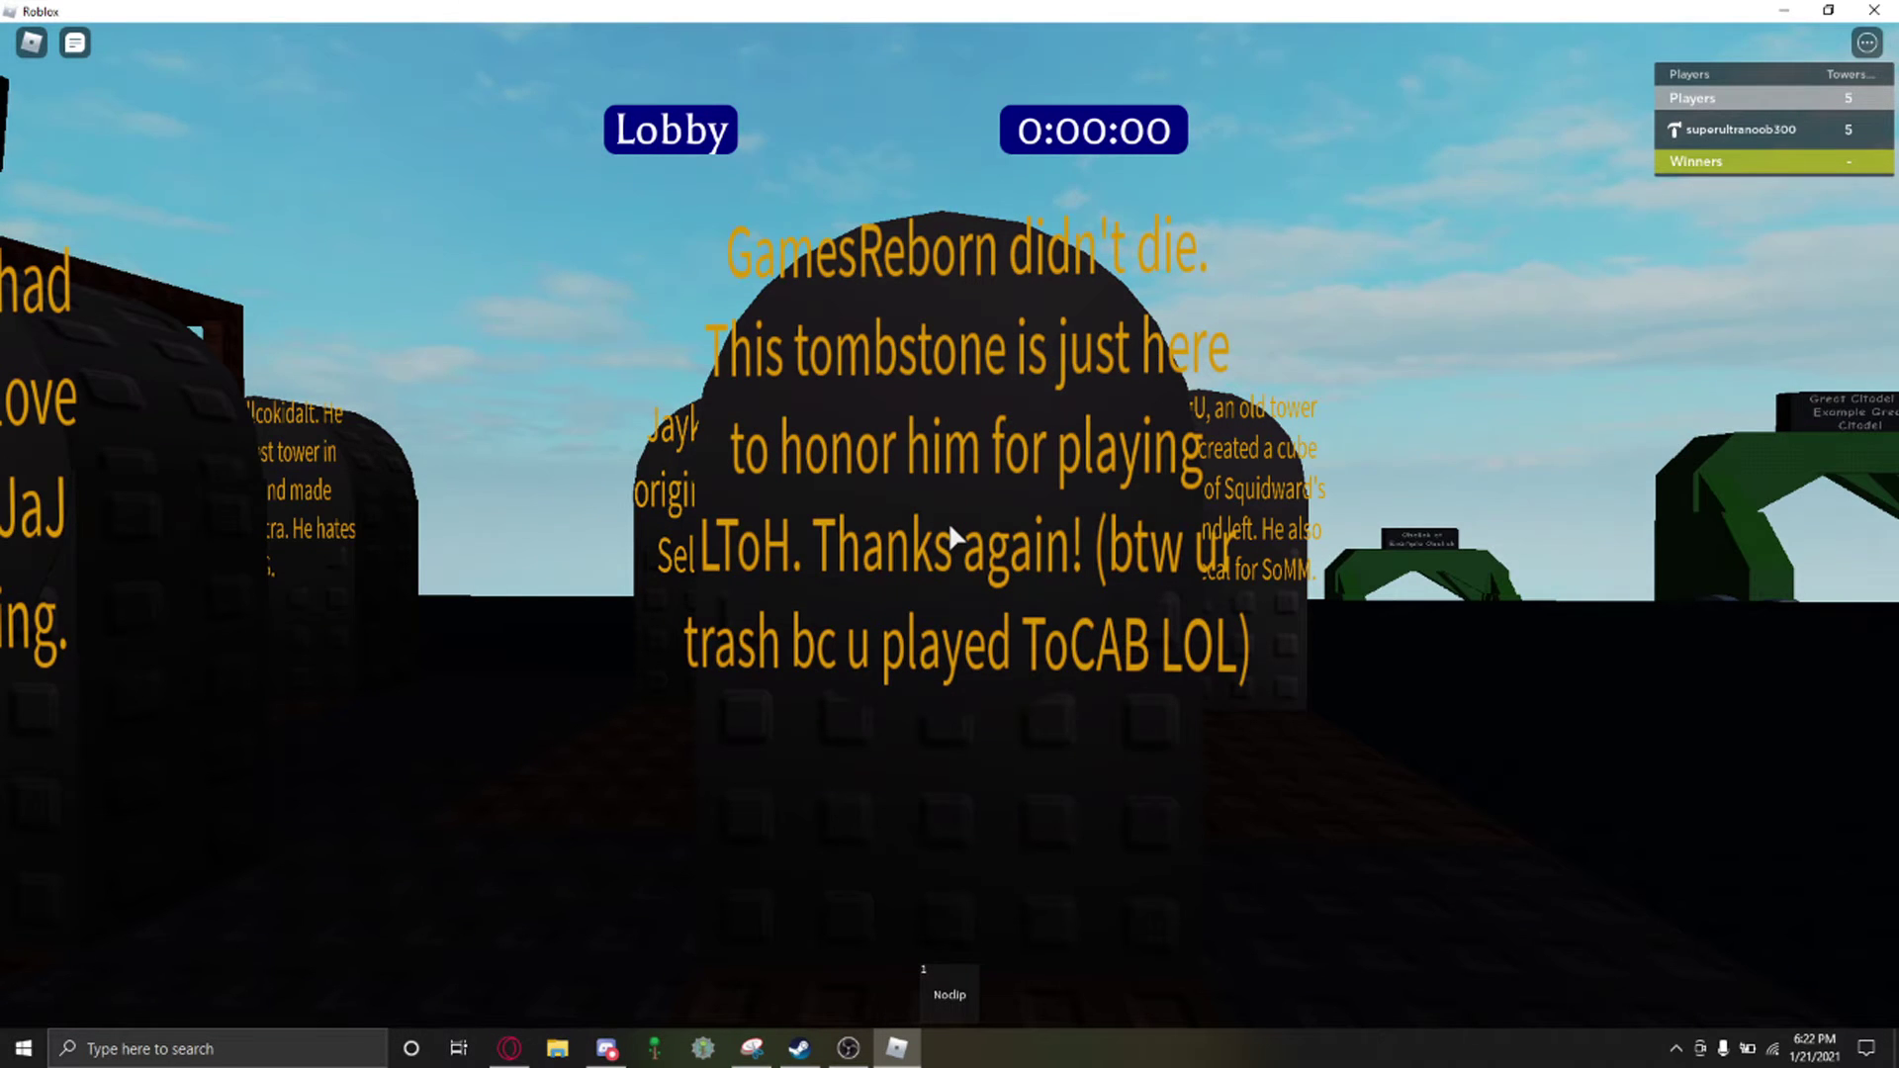
Step: Turn from the GamesReborn tombstone to the wdatet one and approach the next
left_click_drag(951, 537, 950, 538)
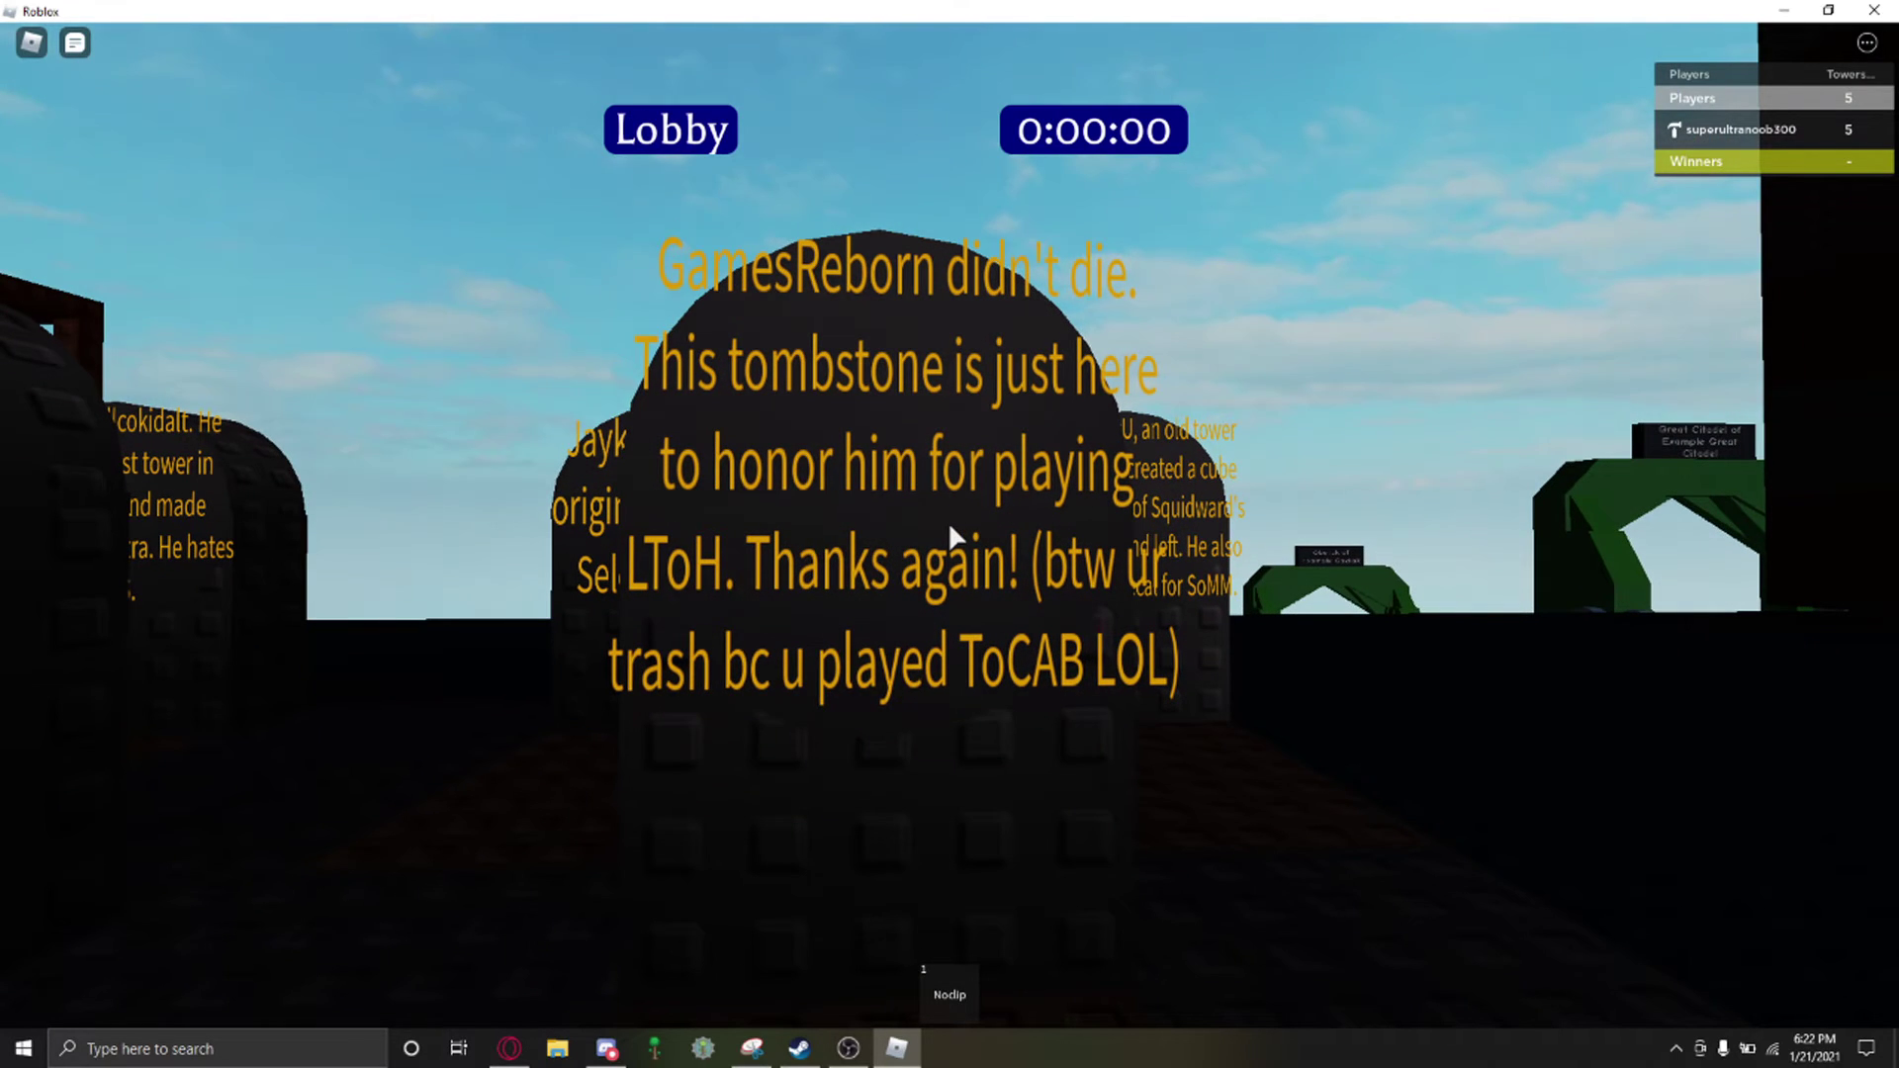
left_click_drag(950, 539, 950, 537)
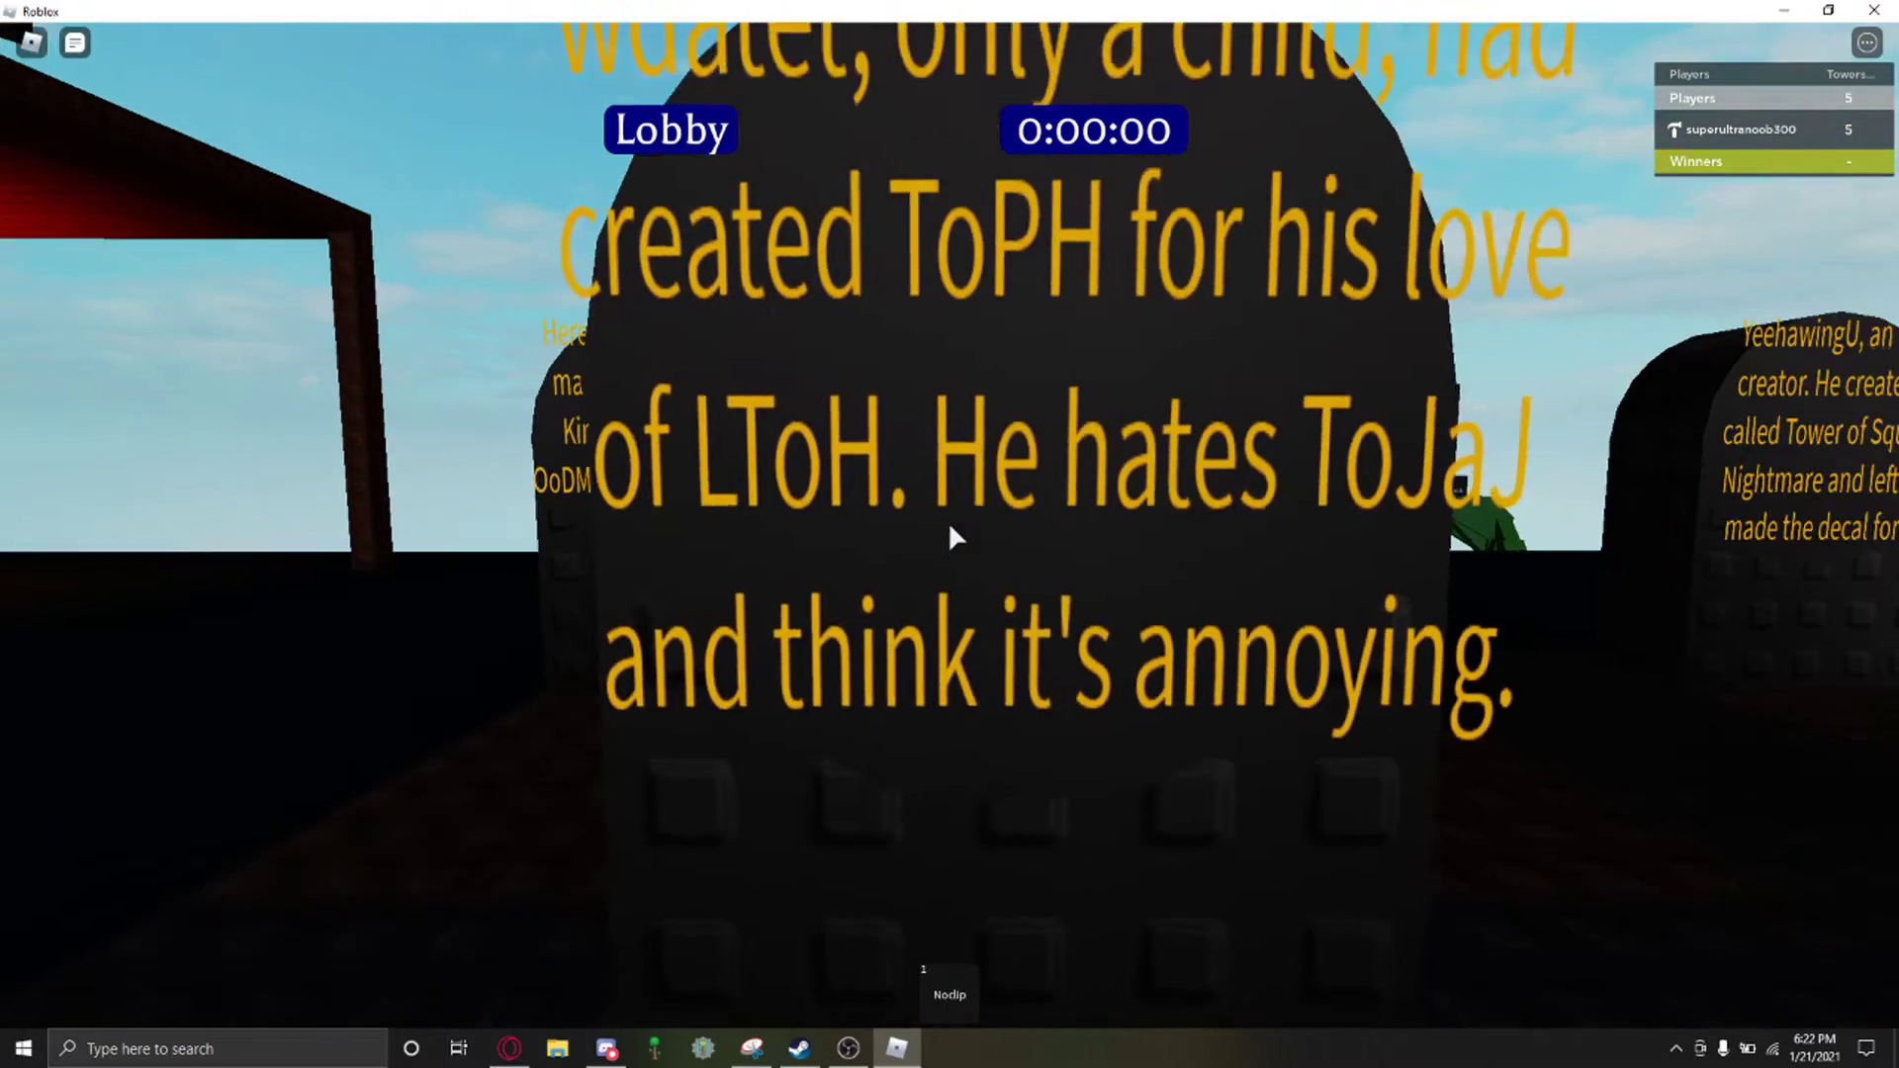
scroll(951, 537, "down", 3)
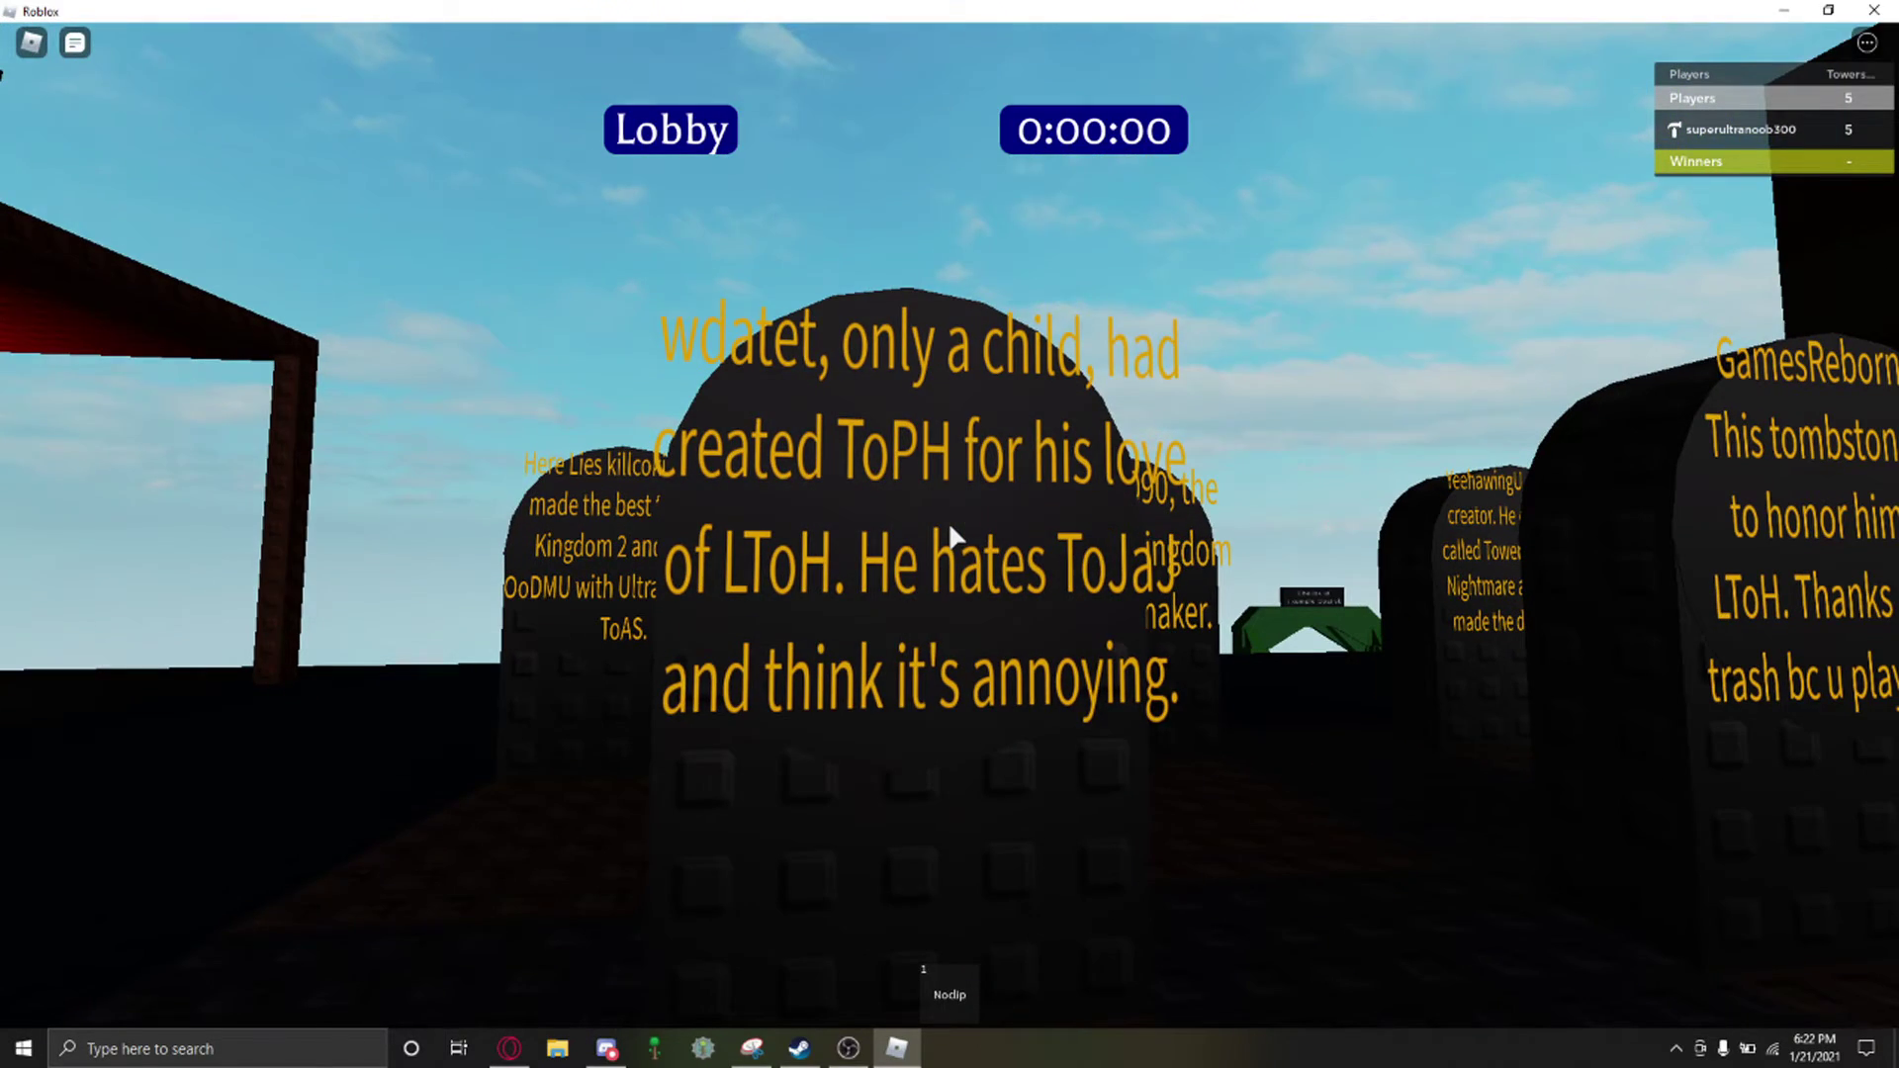
left_click_drag(950, 538, 951, 538)
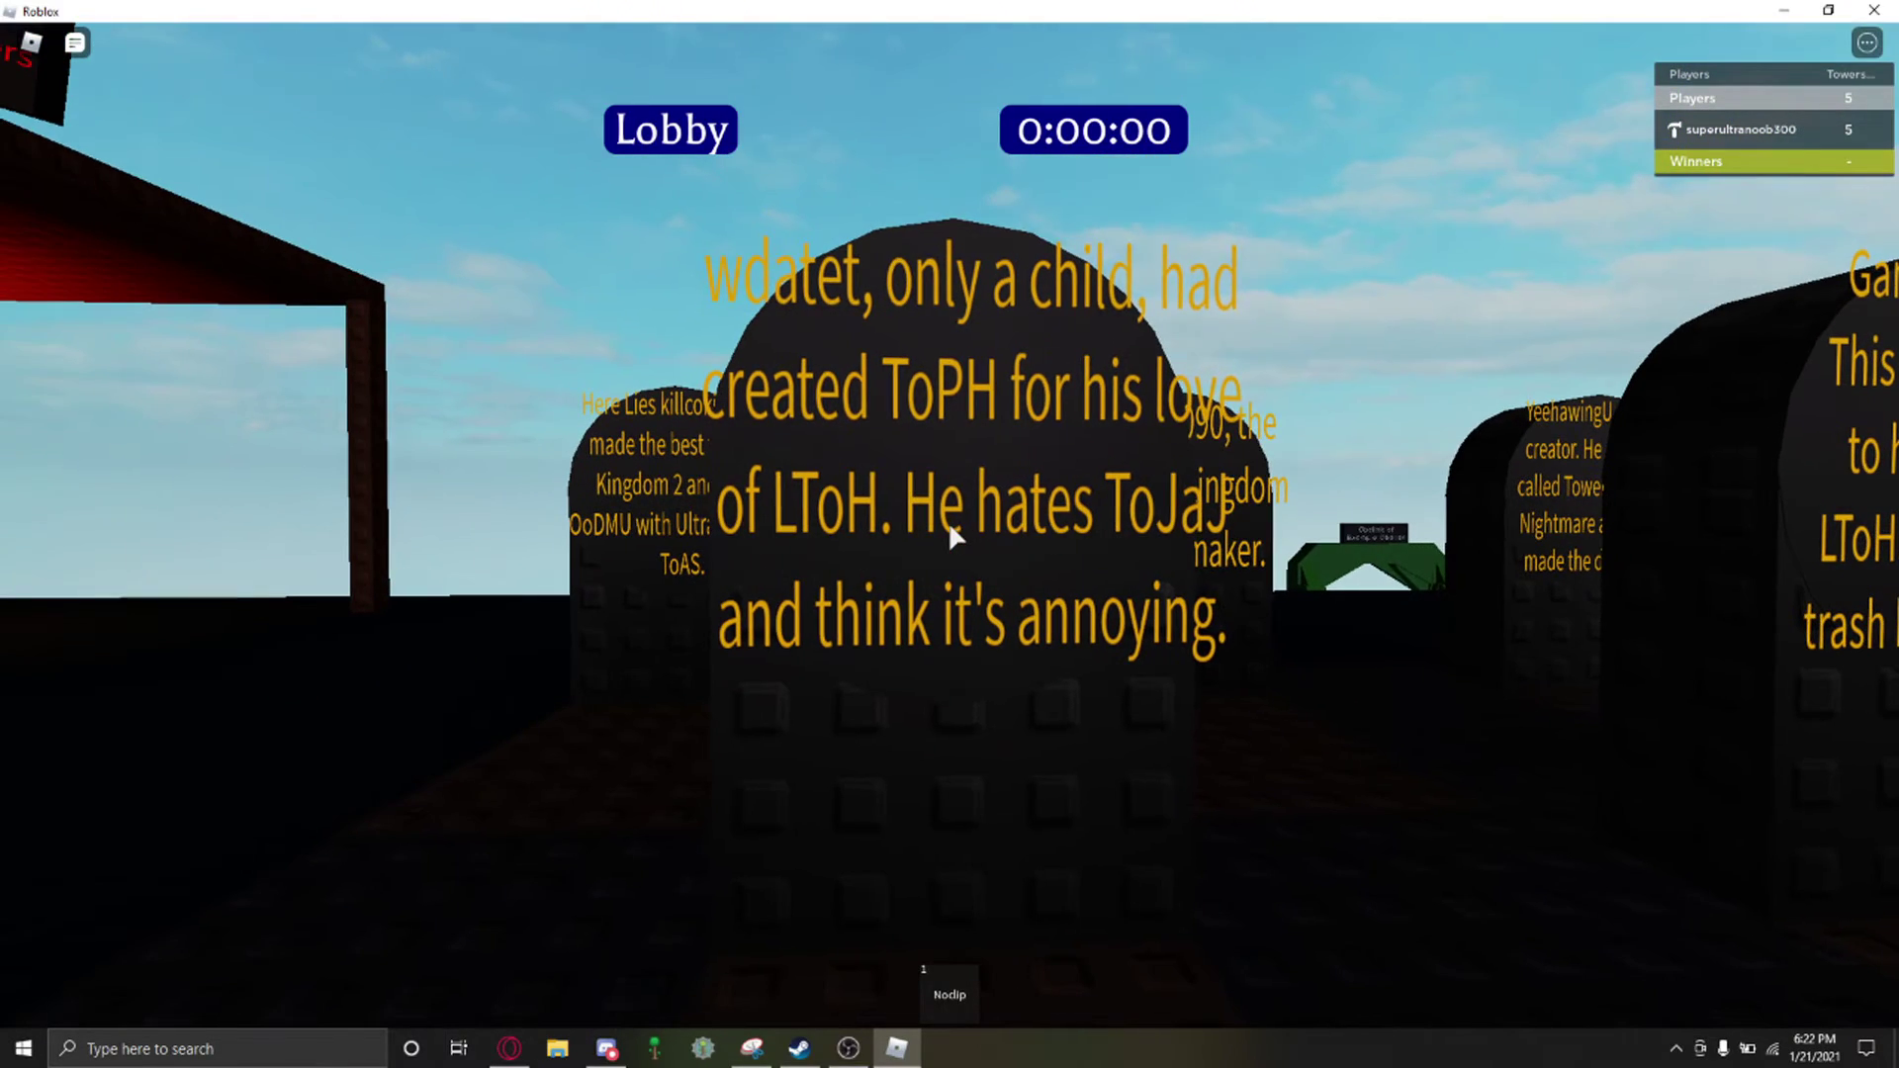
key("w")
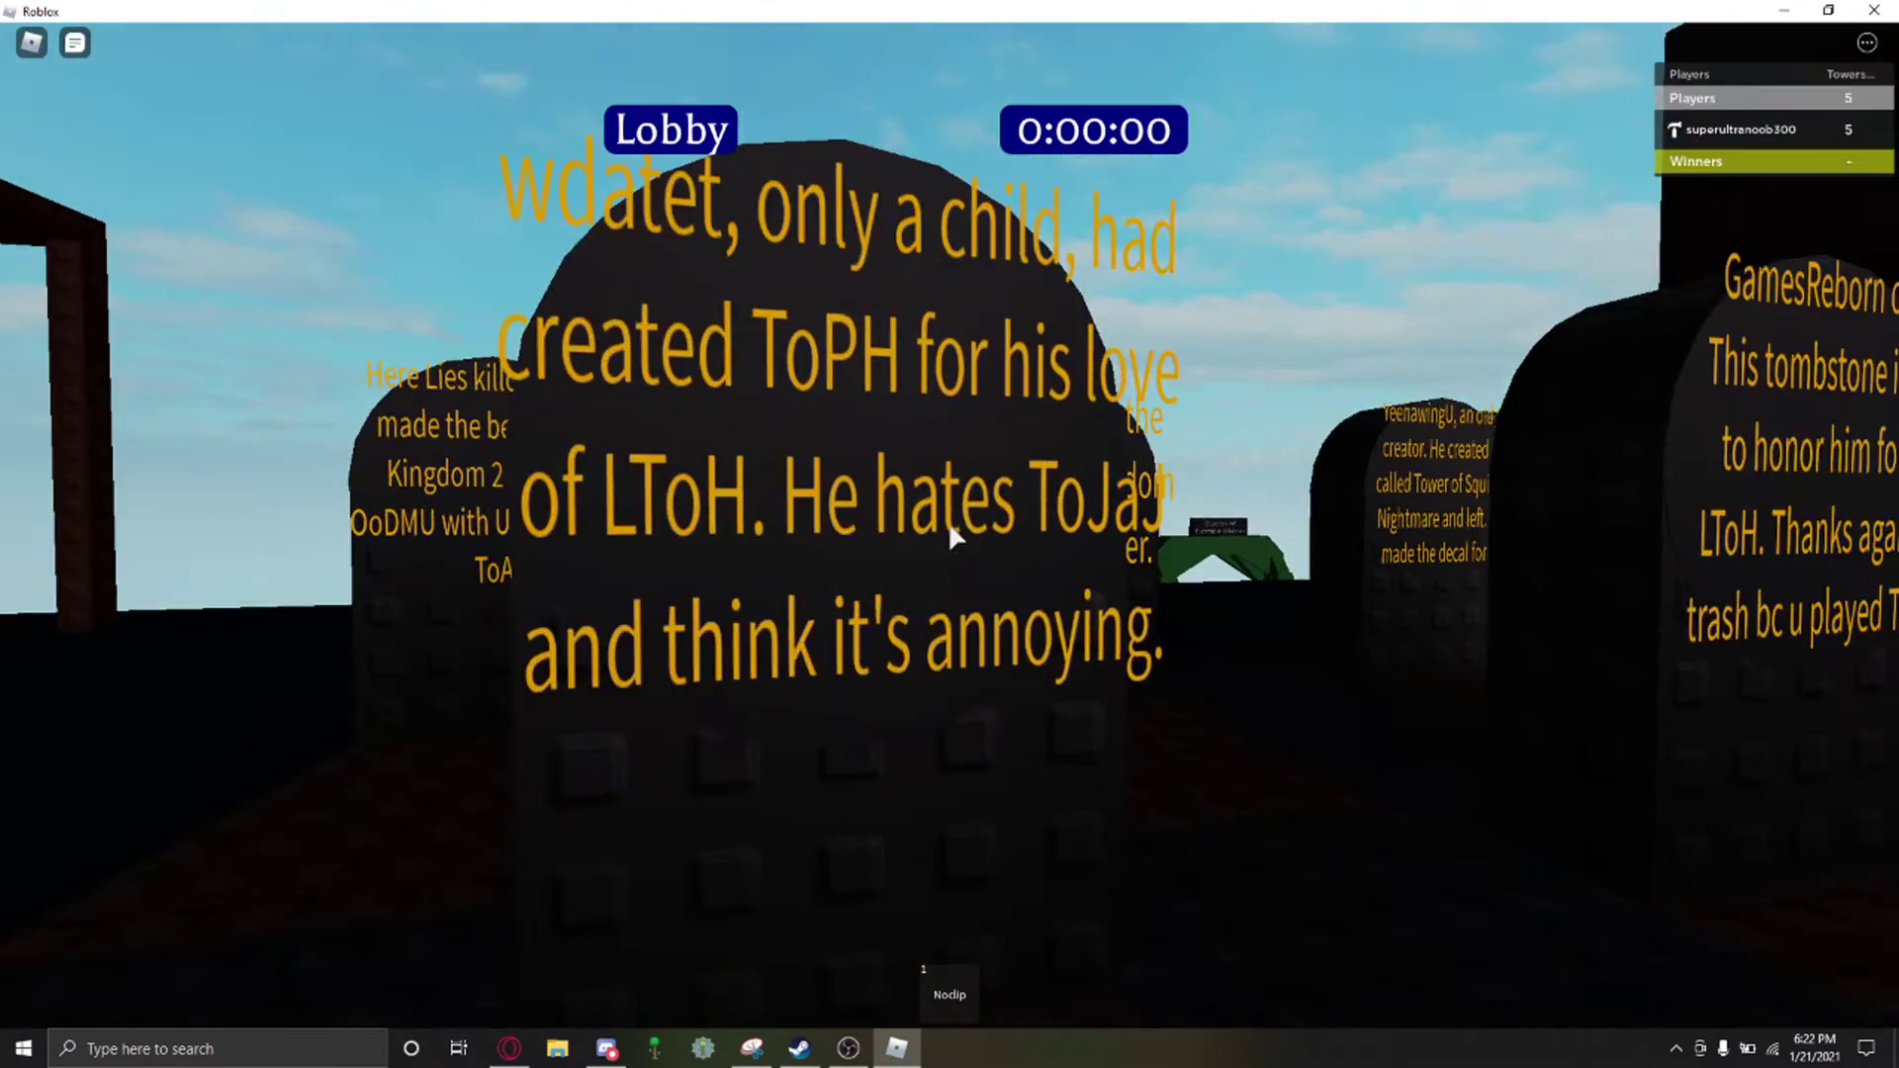
key("w")
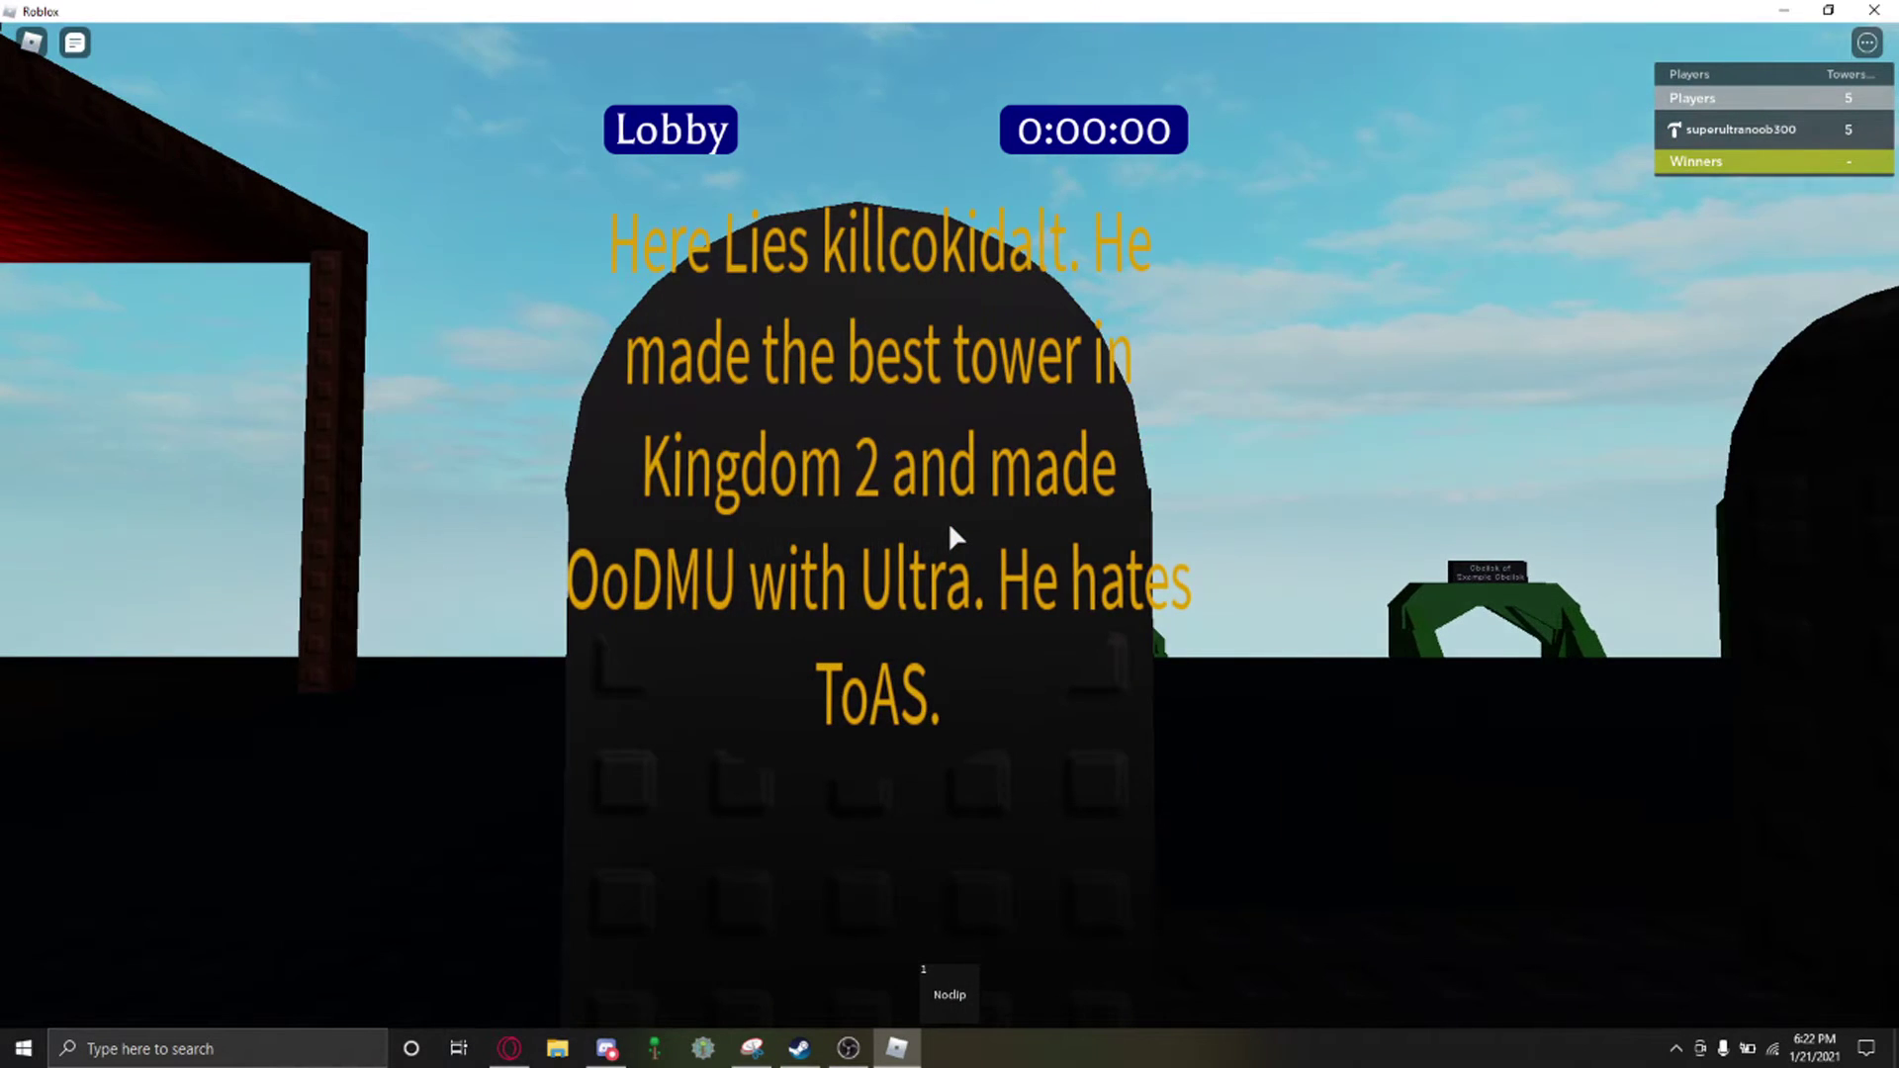
key("w")
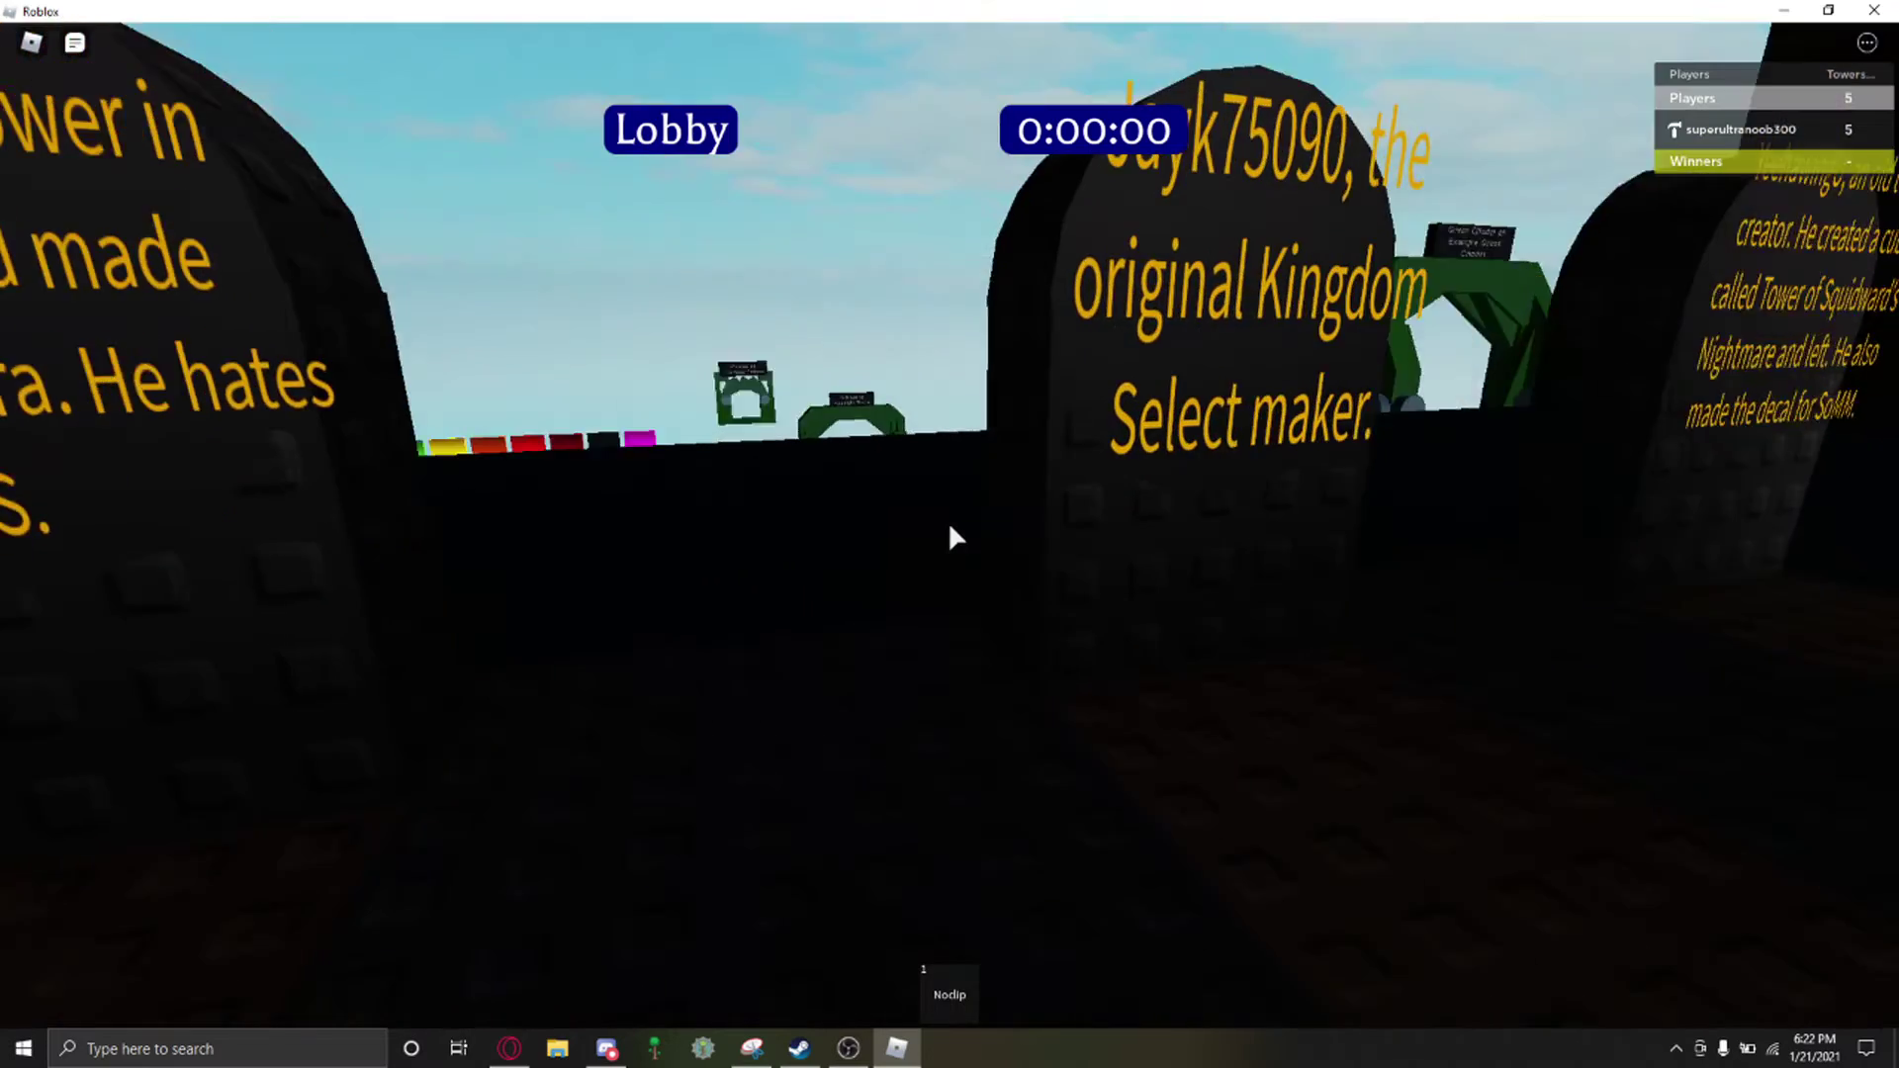
key("s")
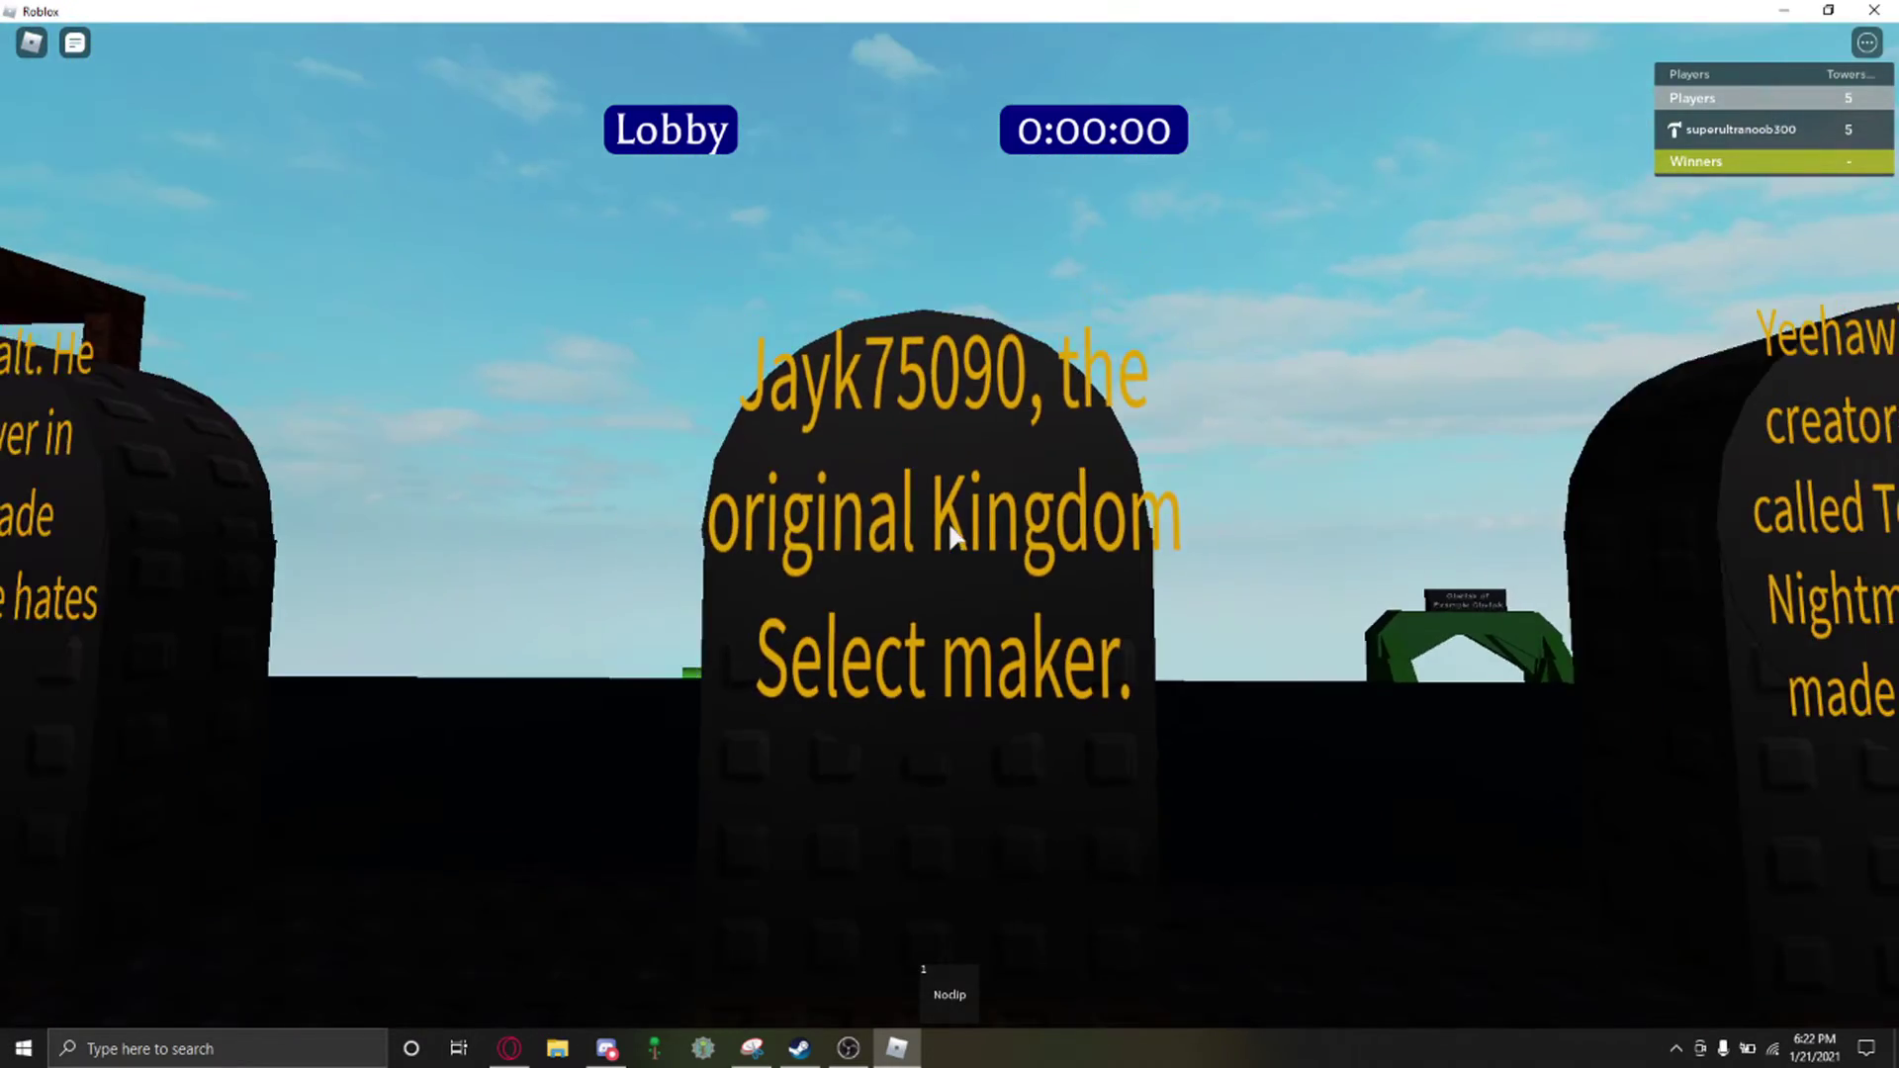
key("d")
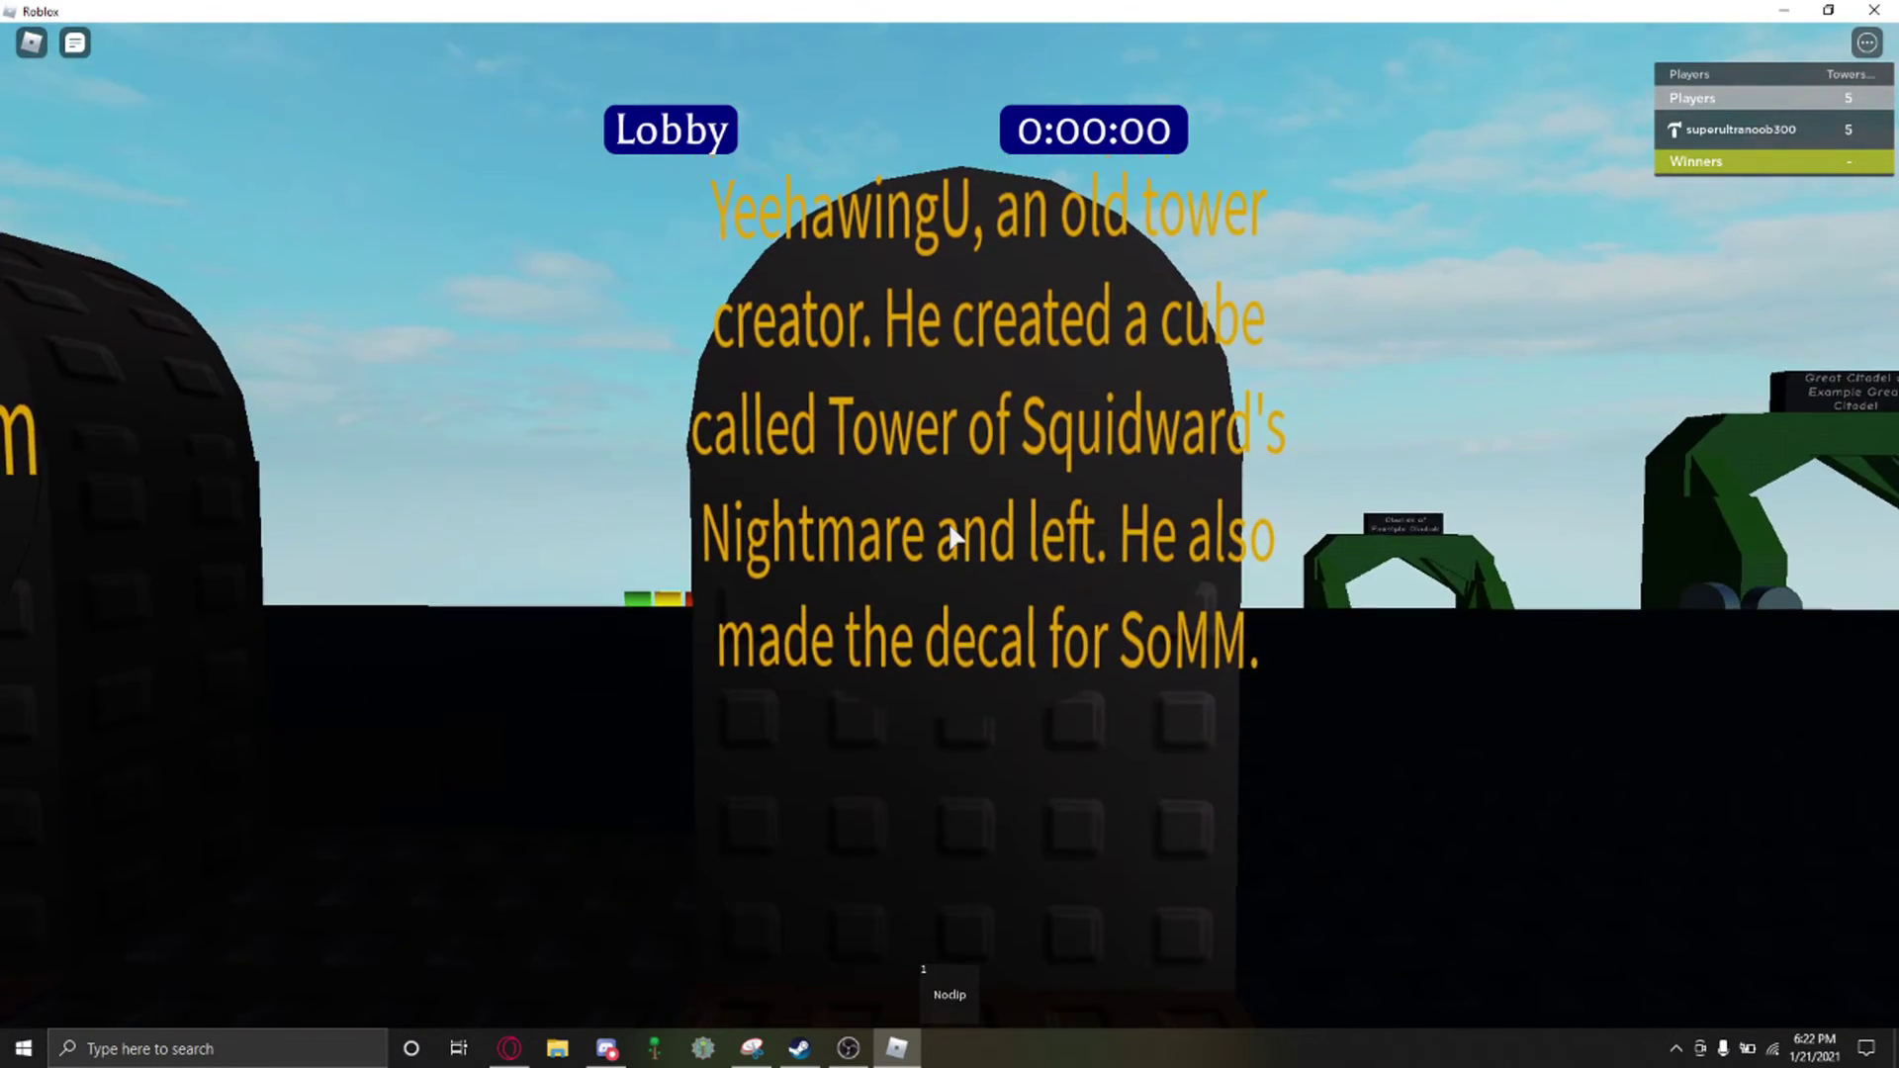
key("s")
key("w")
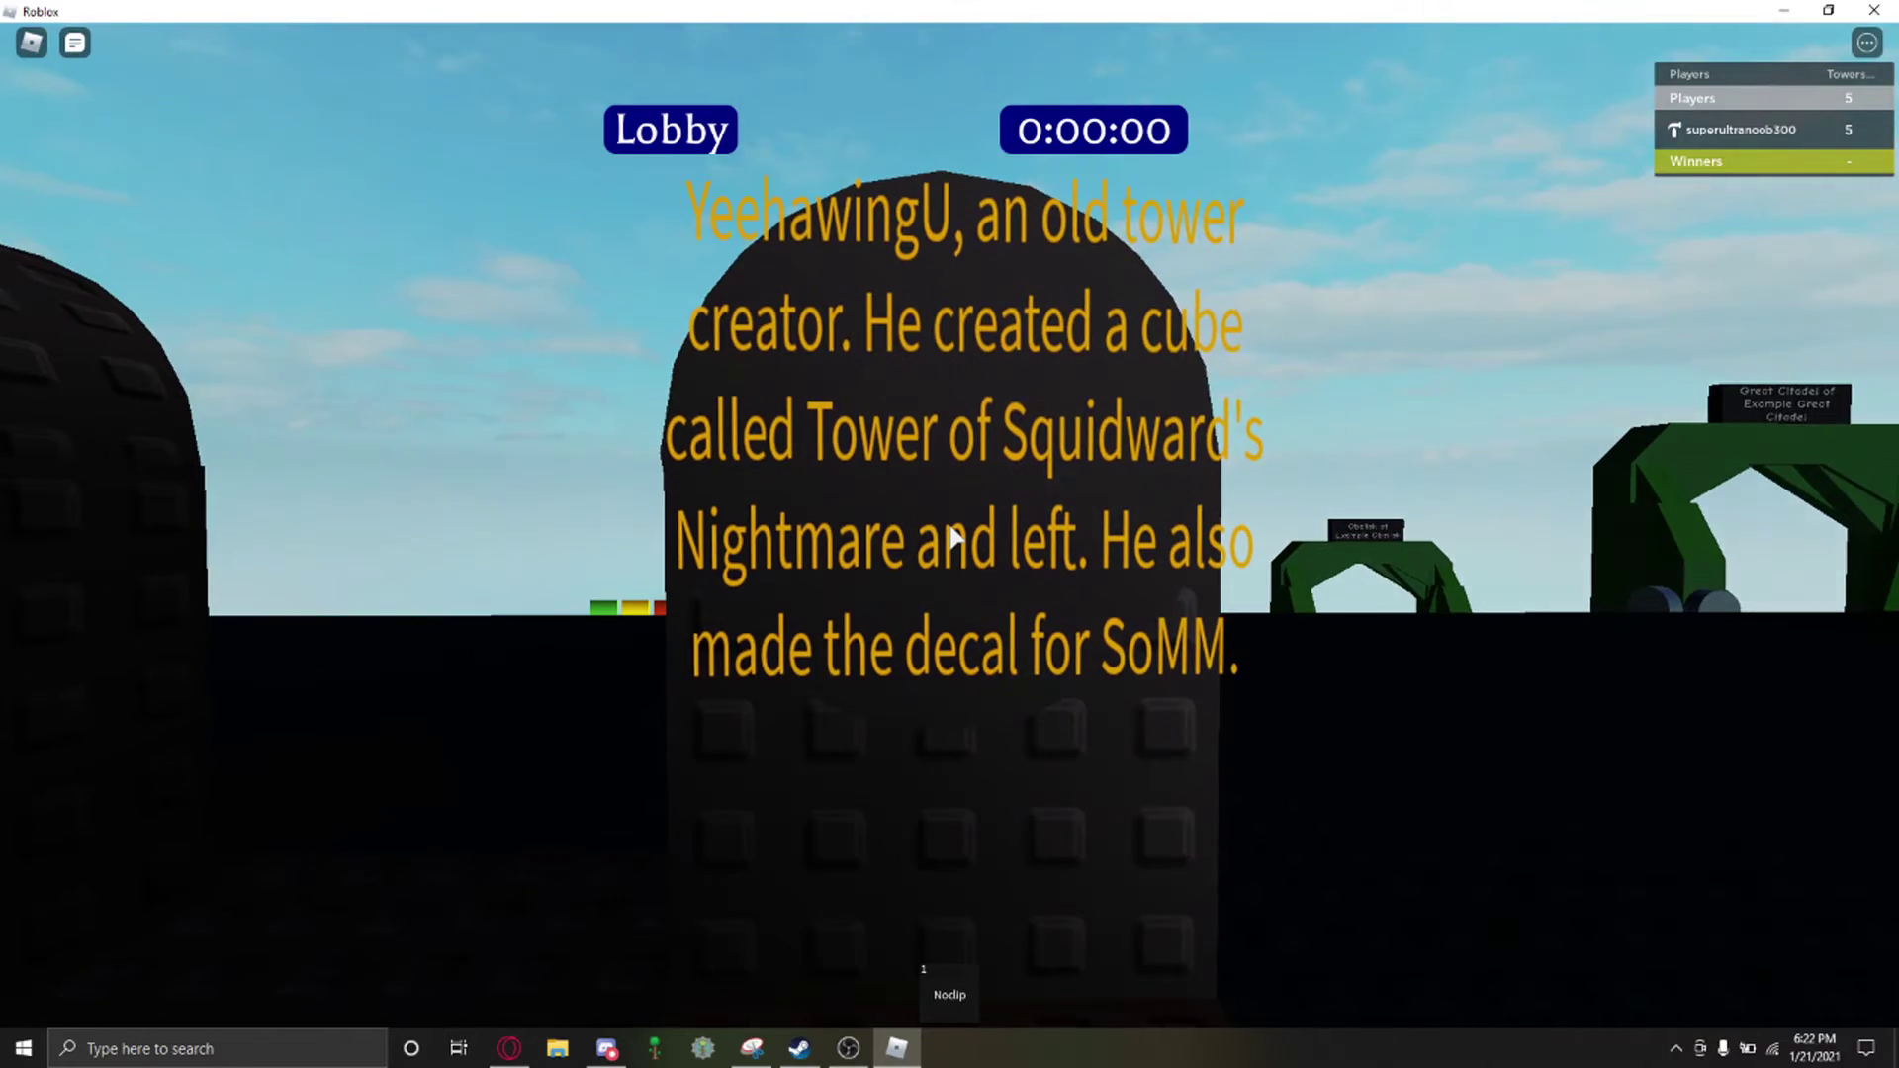
scroll(951, 534, "down", 3)
key("s")
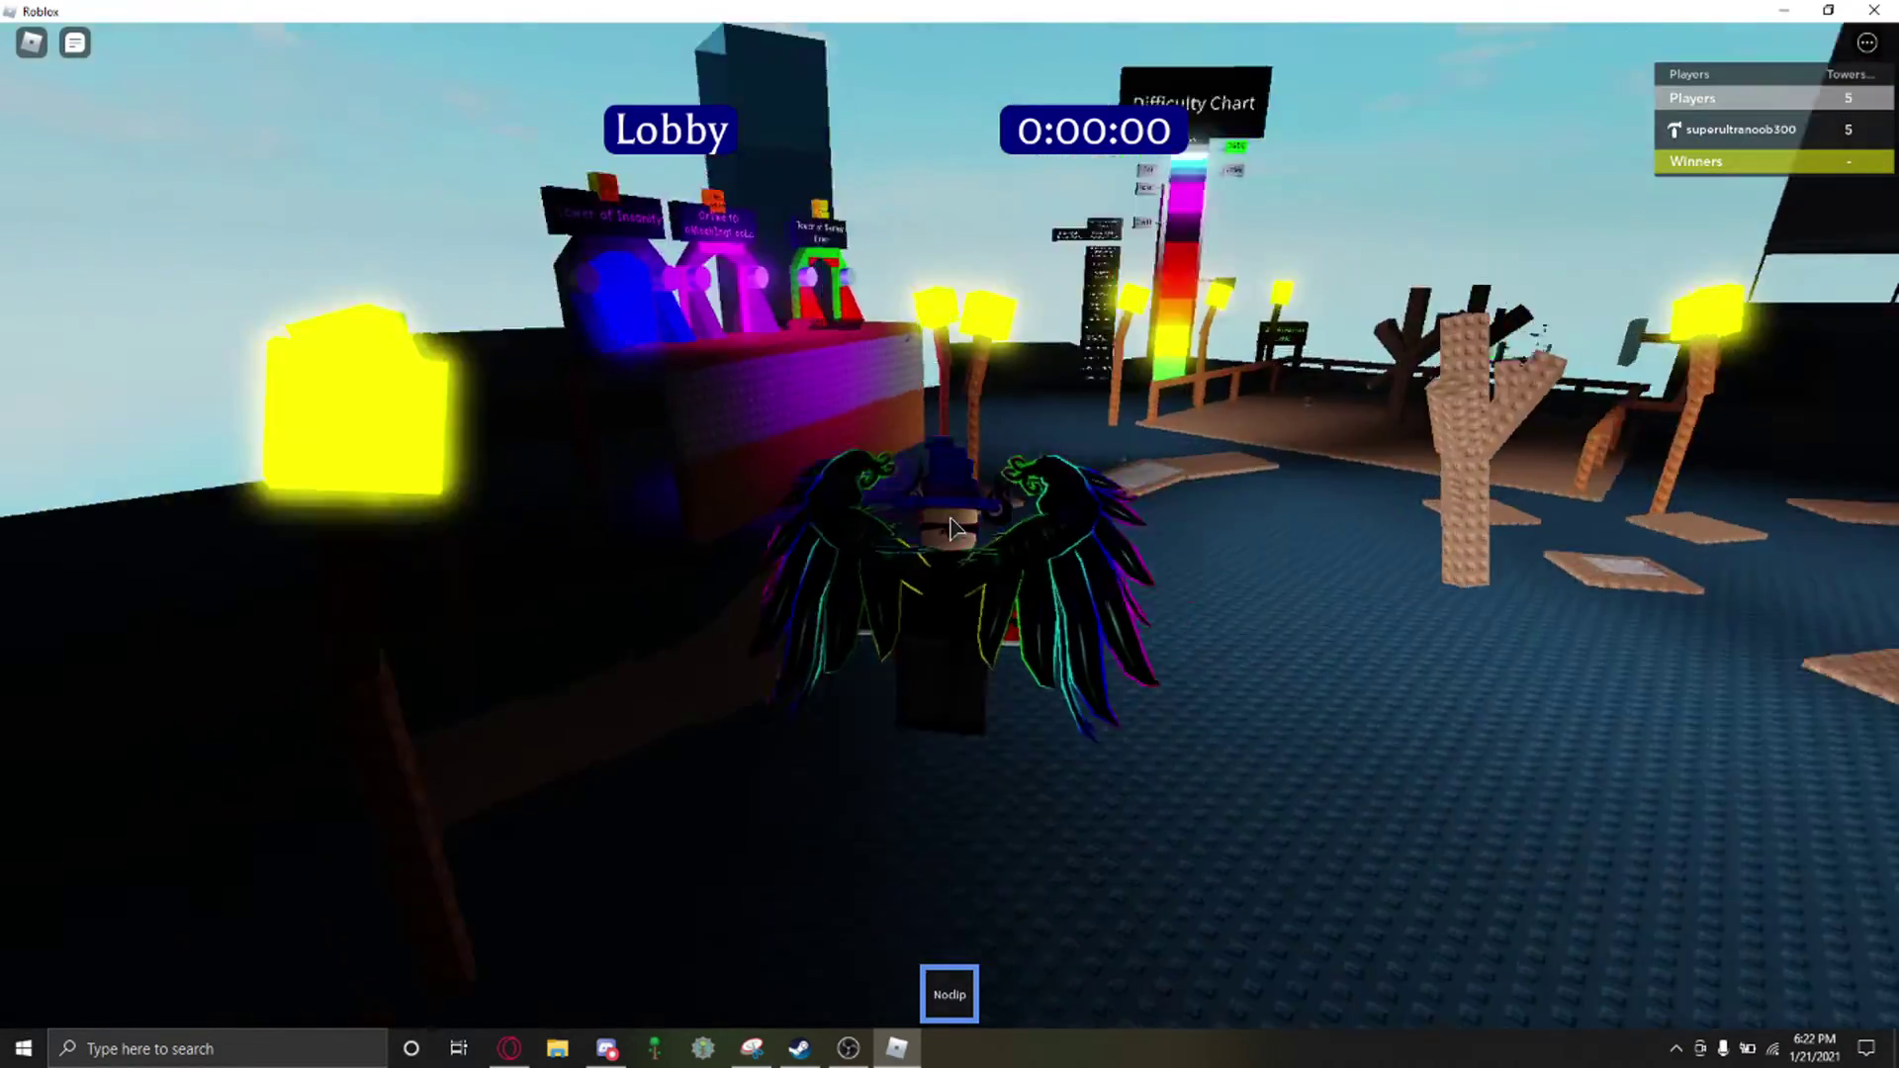
Step: Move across the lobby onto the platform while orbiting the camera
right_click(950, 527)
left_click_drag(958, 527, 957, 527)
right_click(956, 527)
key("w")
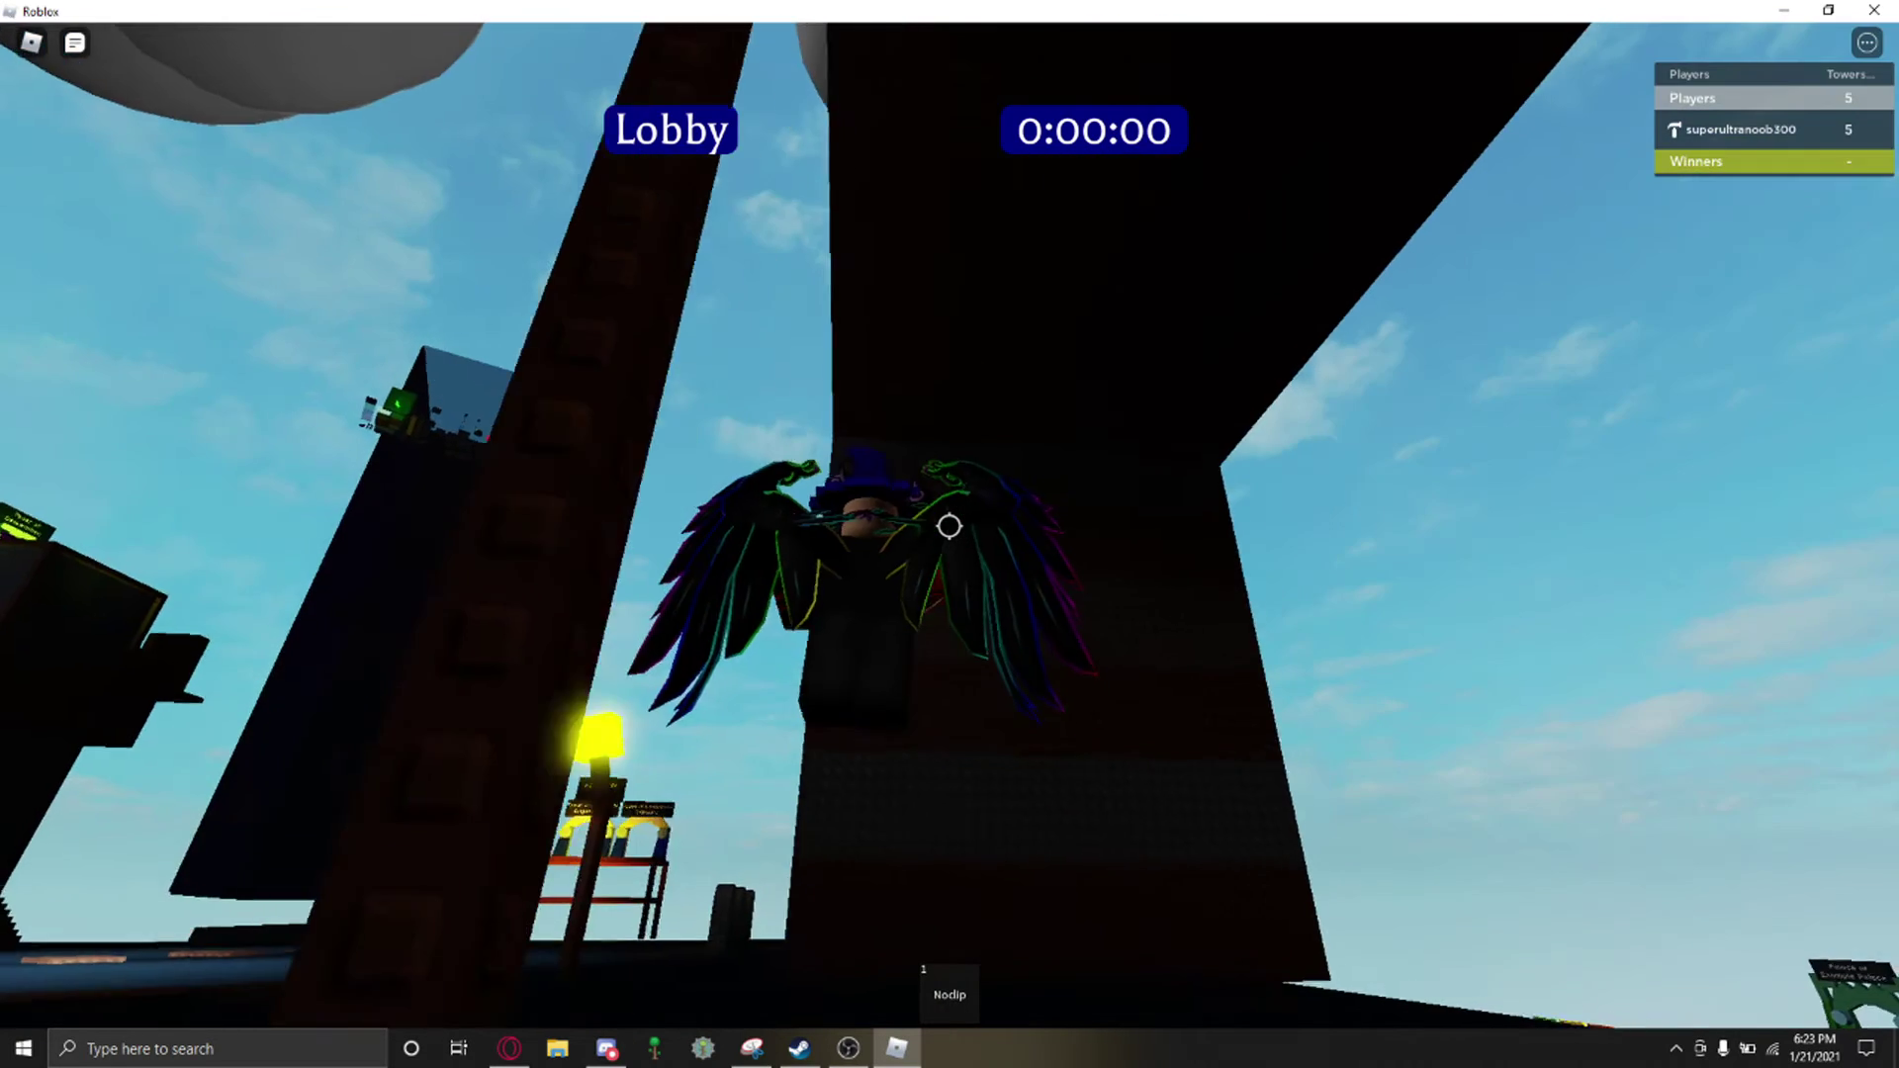
left_click_drag(951, 526, 953, 537)
scroll(953, 538, "up", 5)
Step: Reach the DEATHLARD9000 tombstone and fly on into the black structures
key("w")
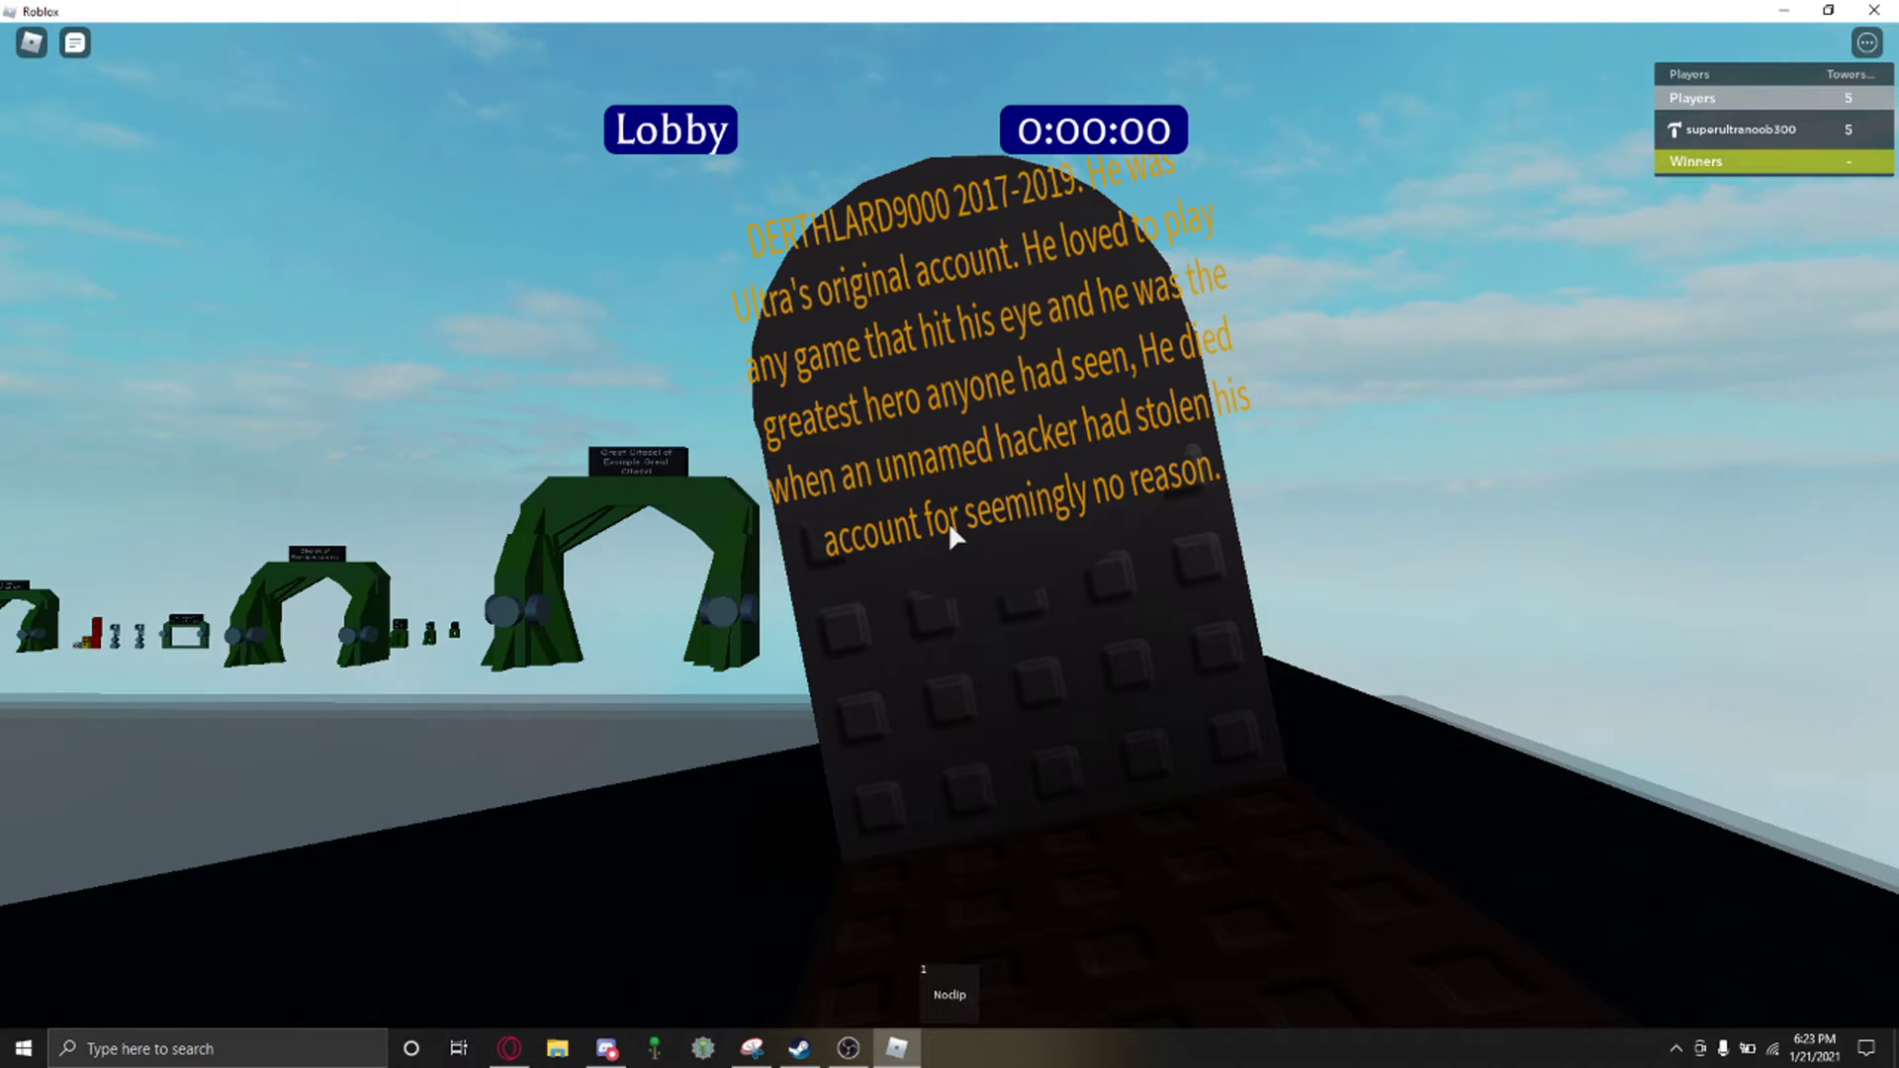
left_click_drag(949, 537, 951, 537)
key("s")
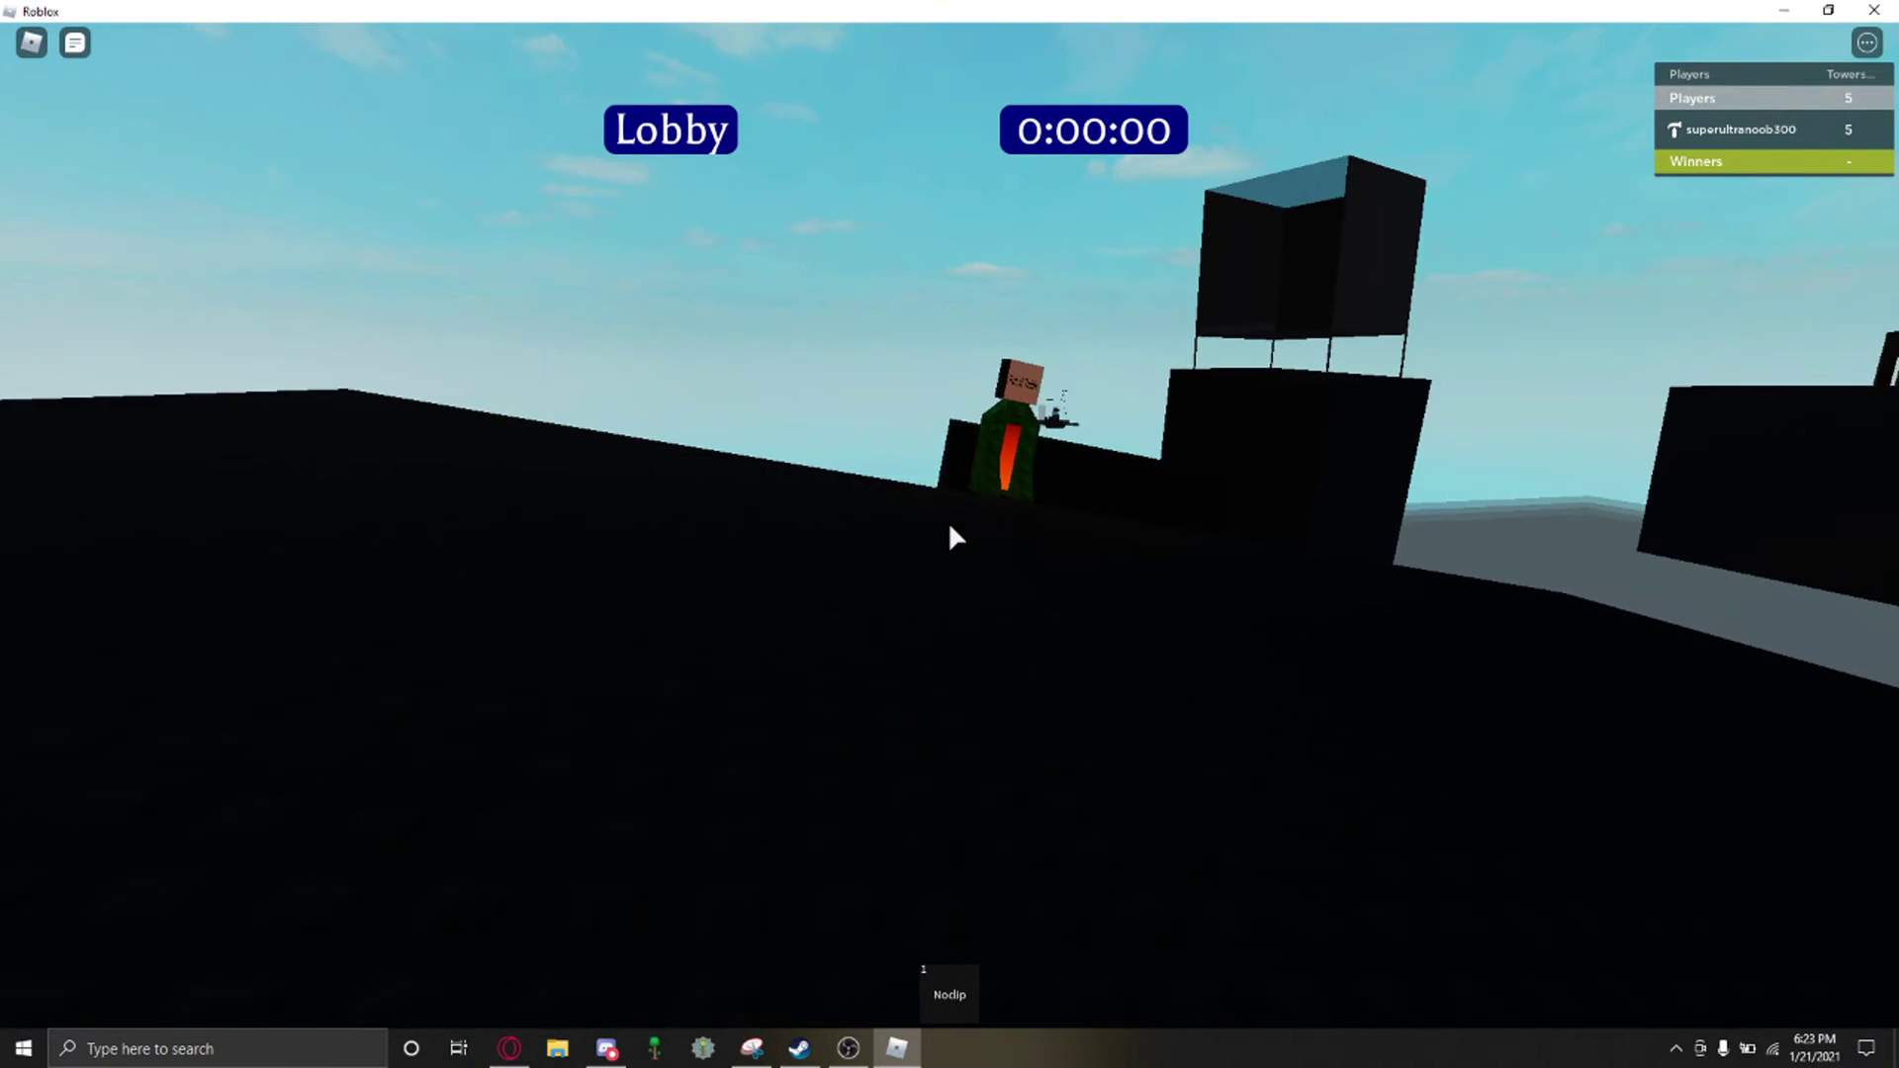
key("w")
key("w")
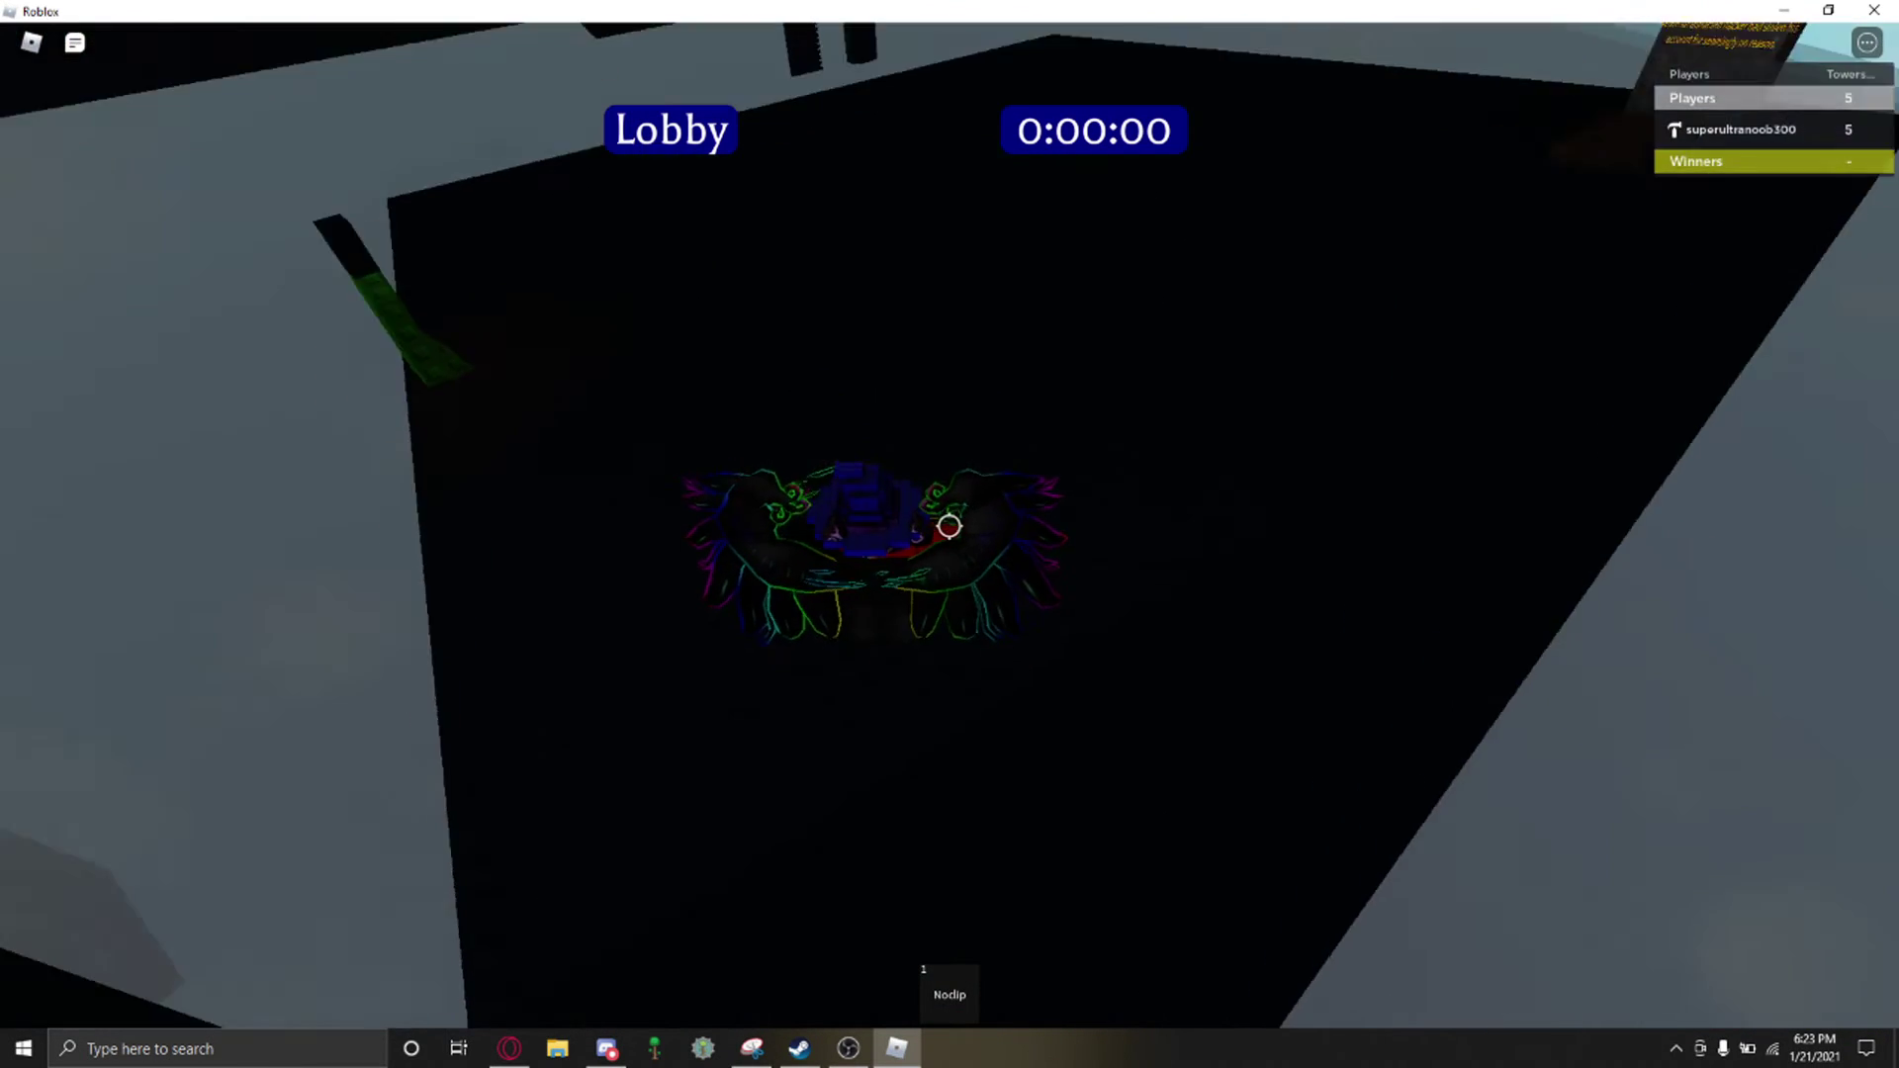
Step: Fly through the dark walls into the WRONG PATH room, facing The Grand Difficulty Chart
key("w")
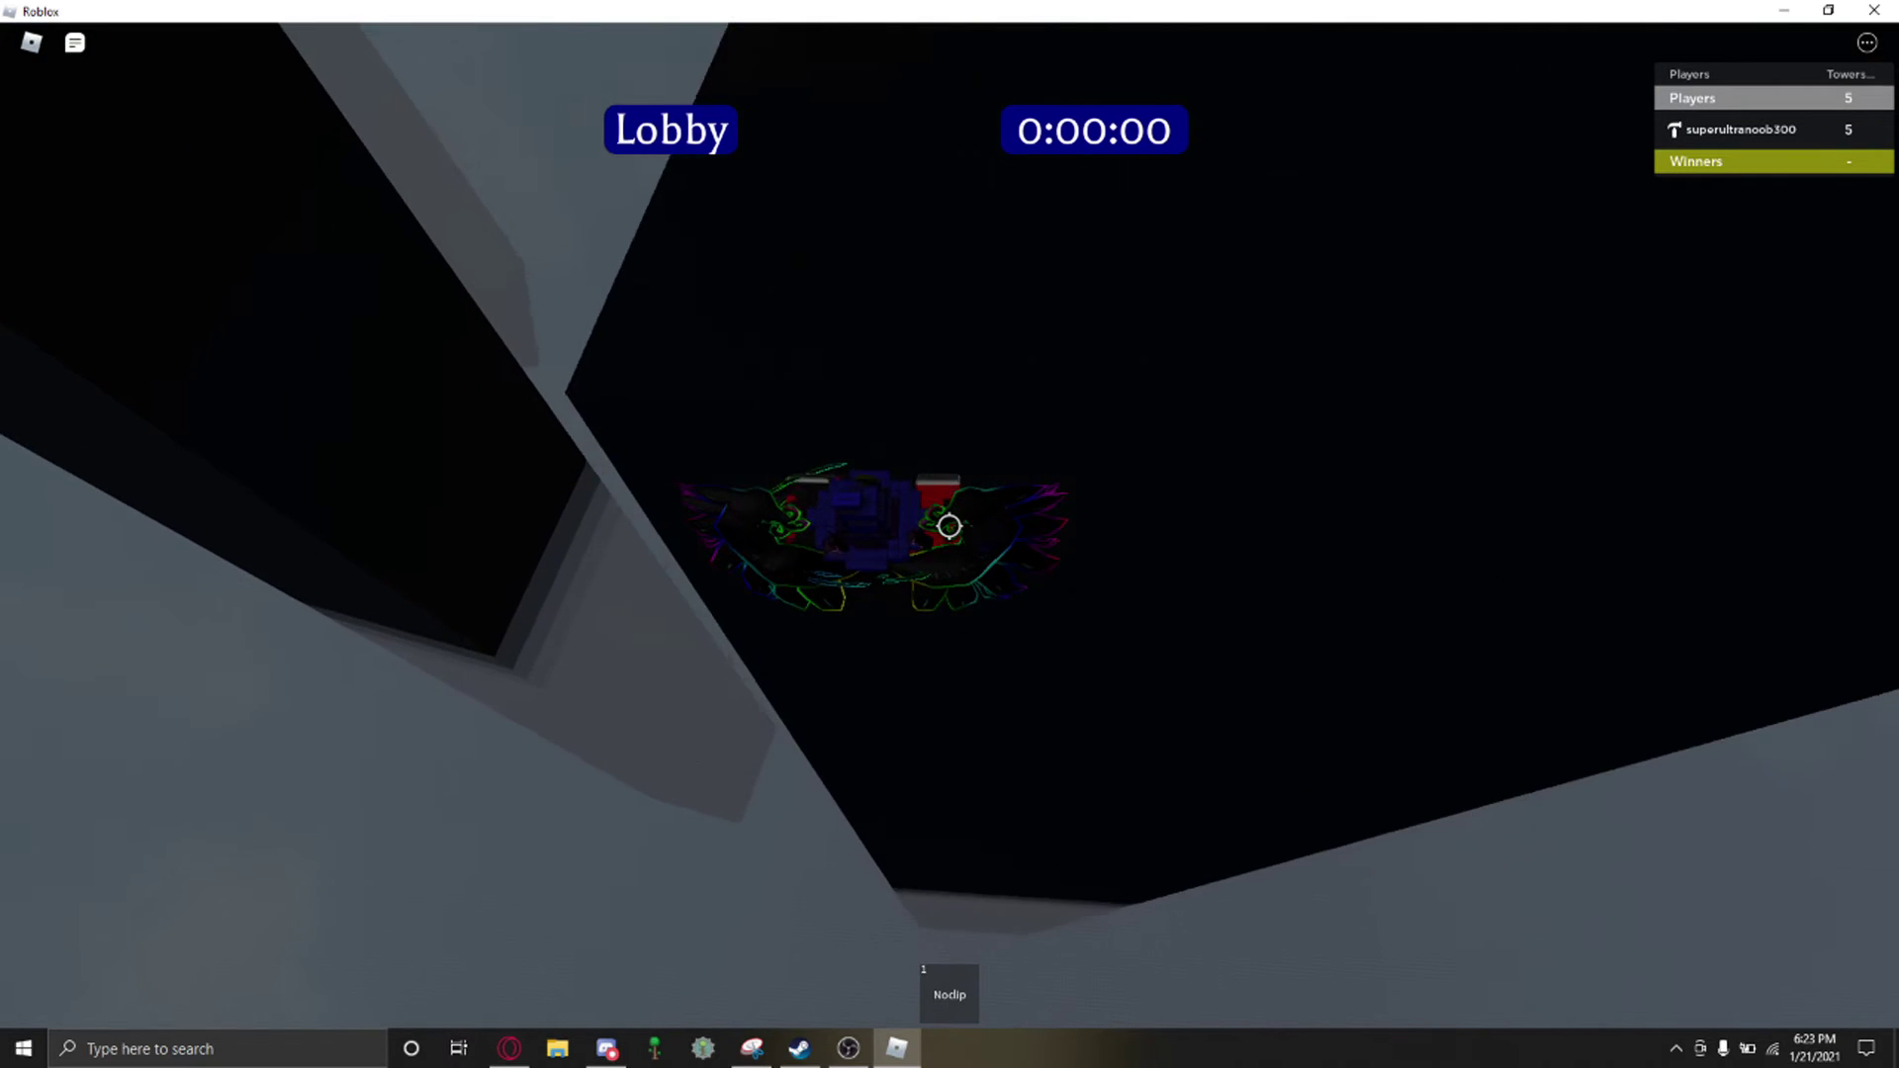
key("w")
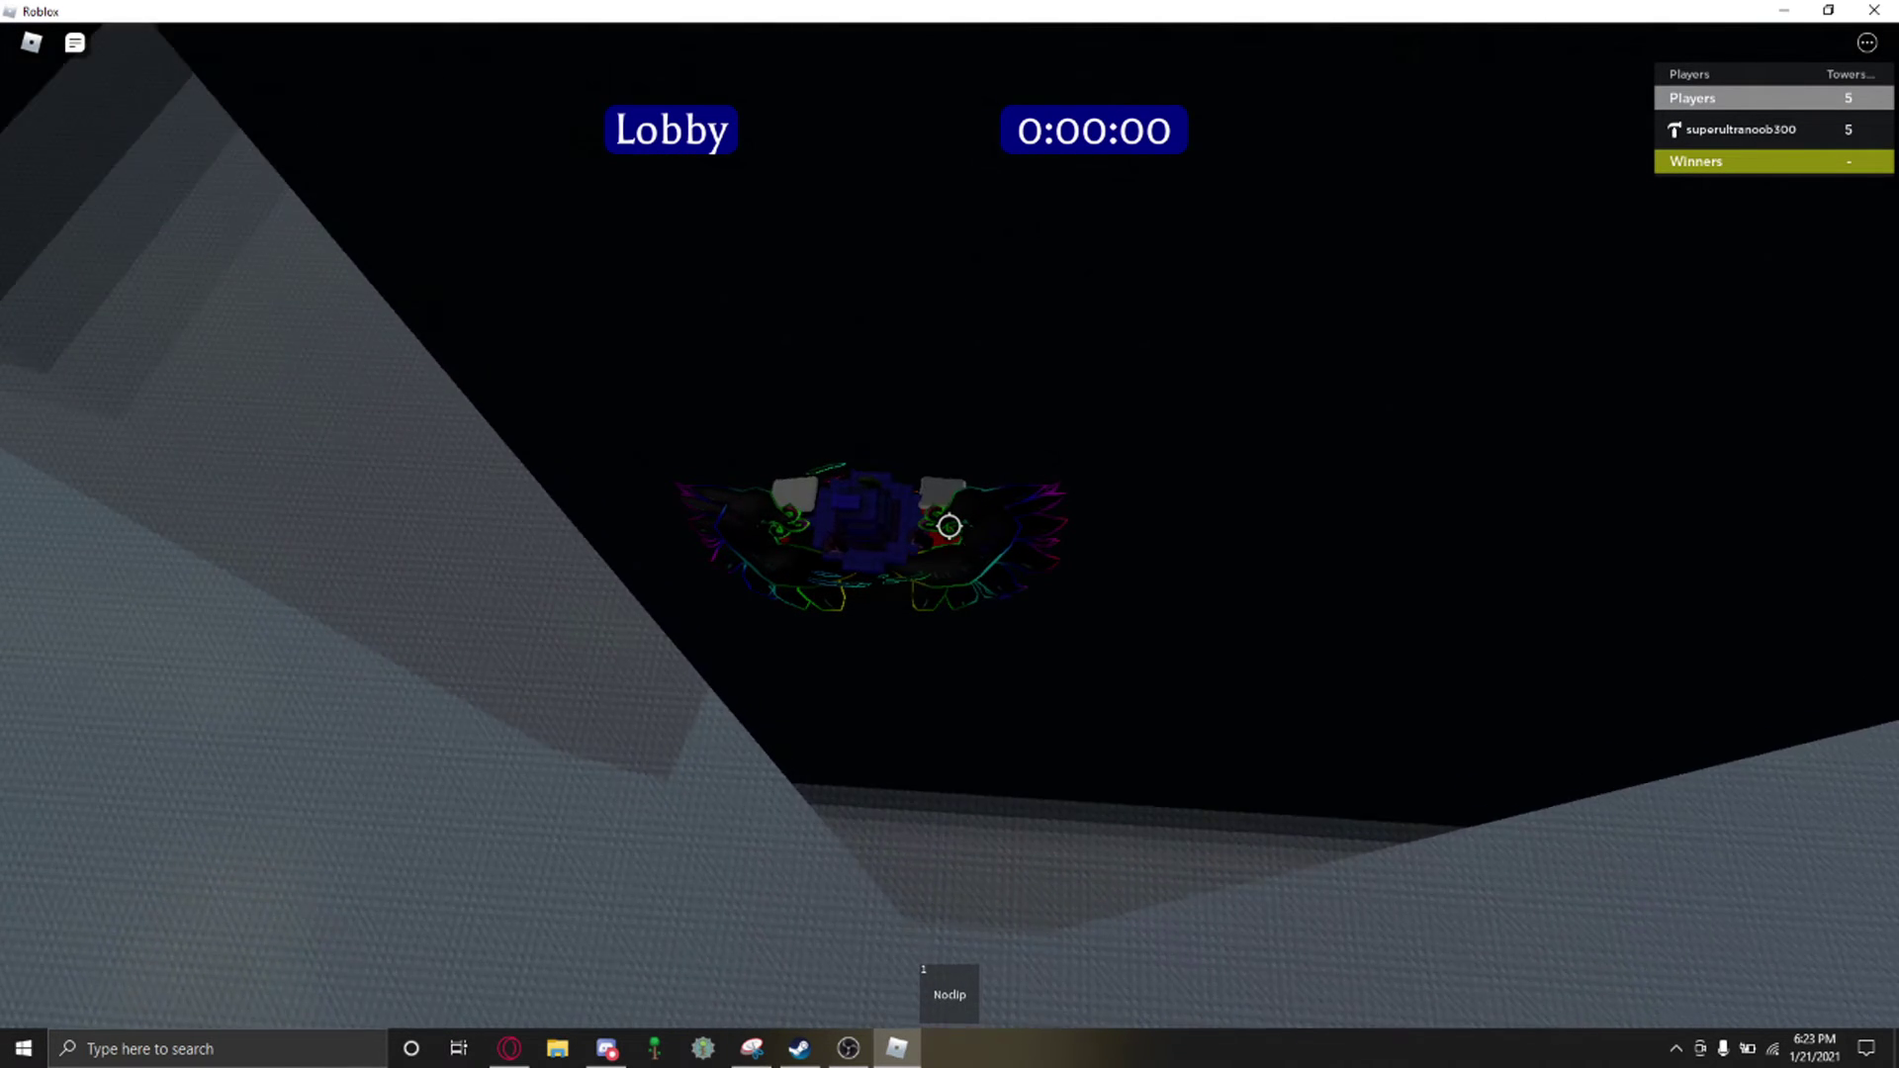
key("w")
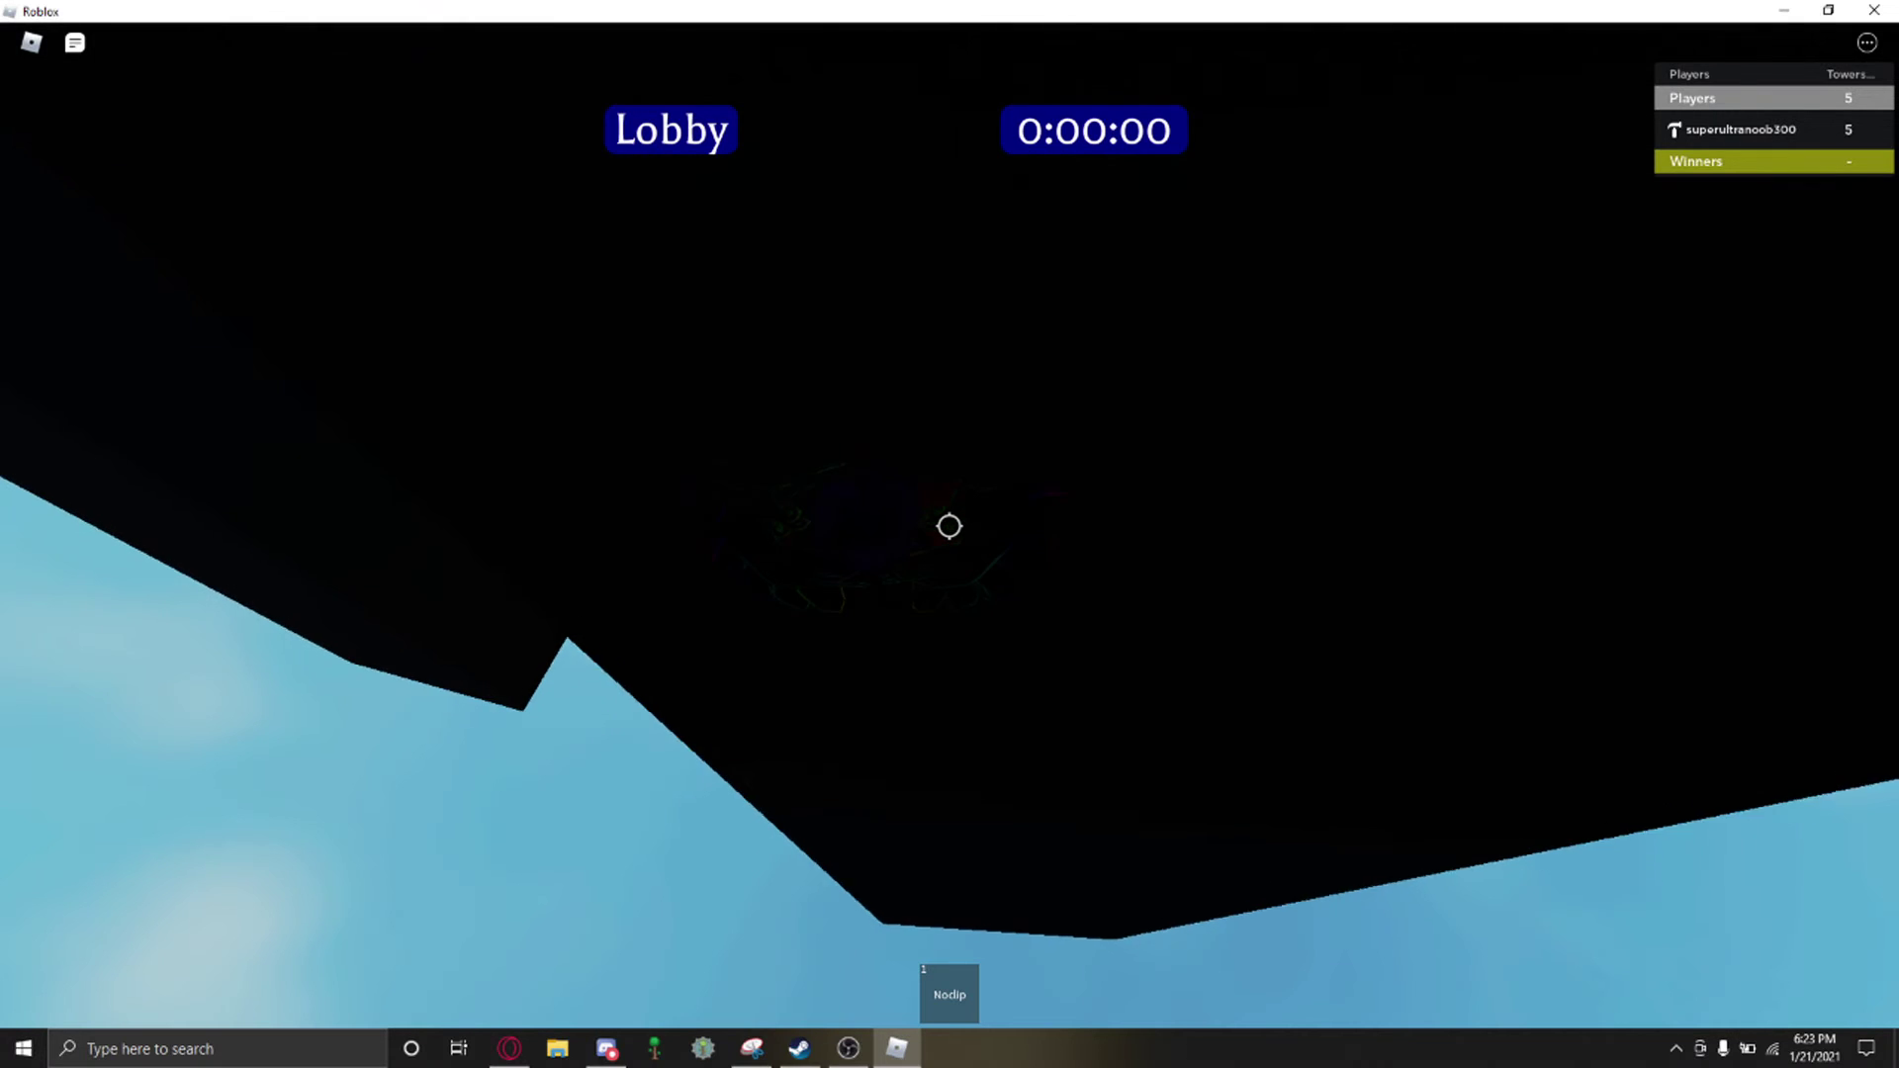
key("w")
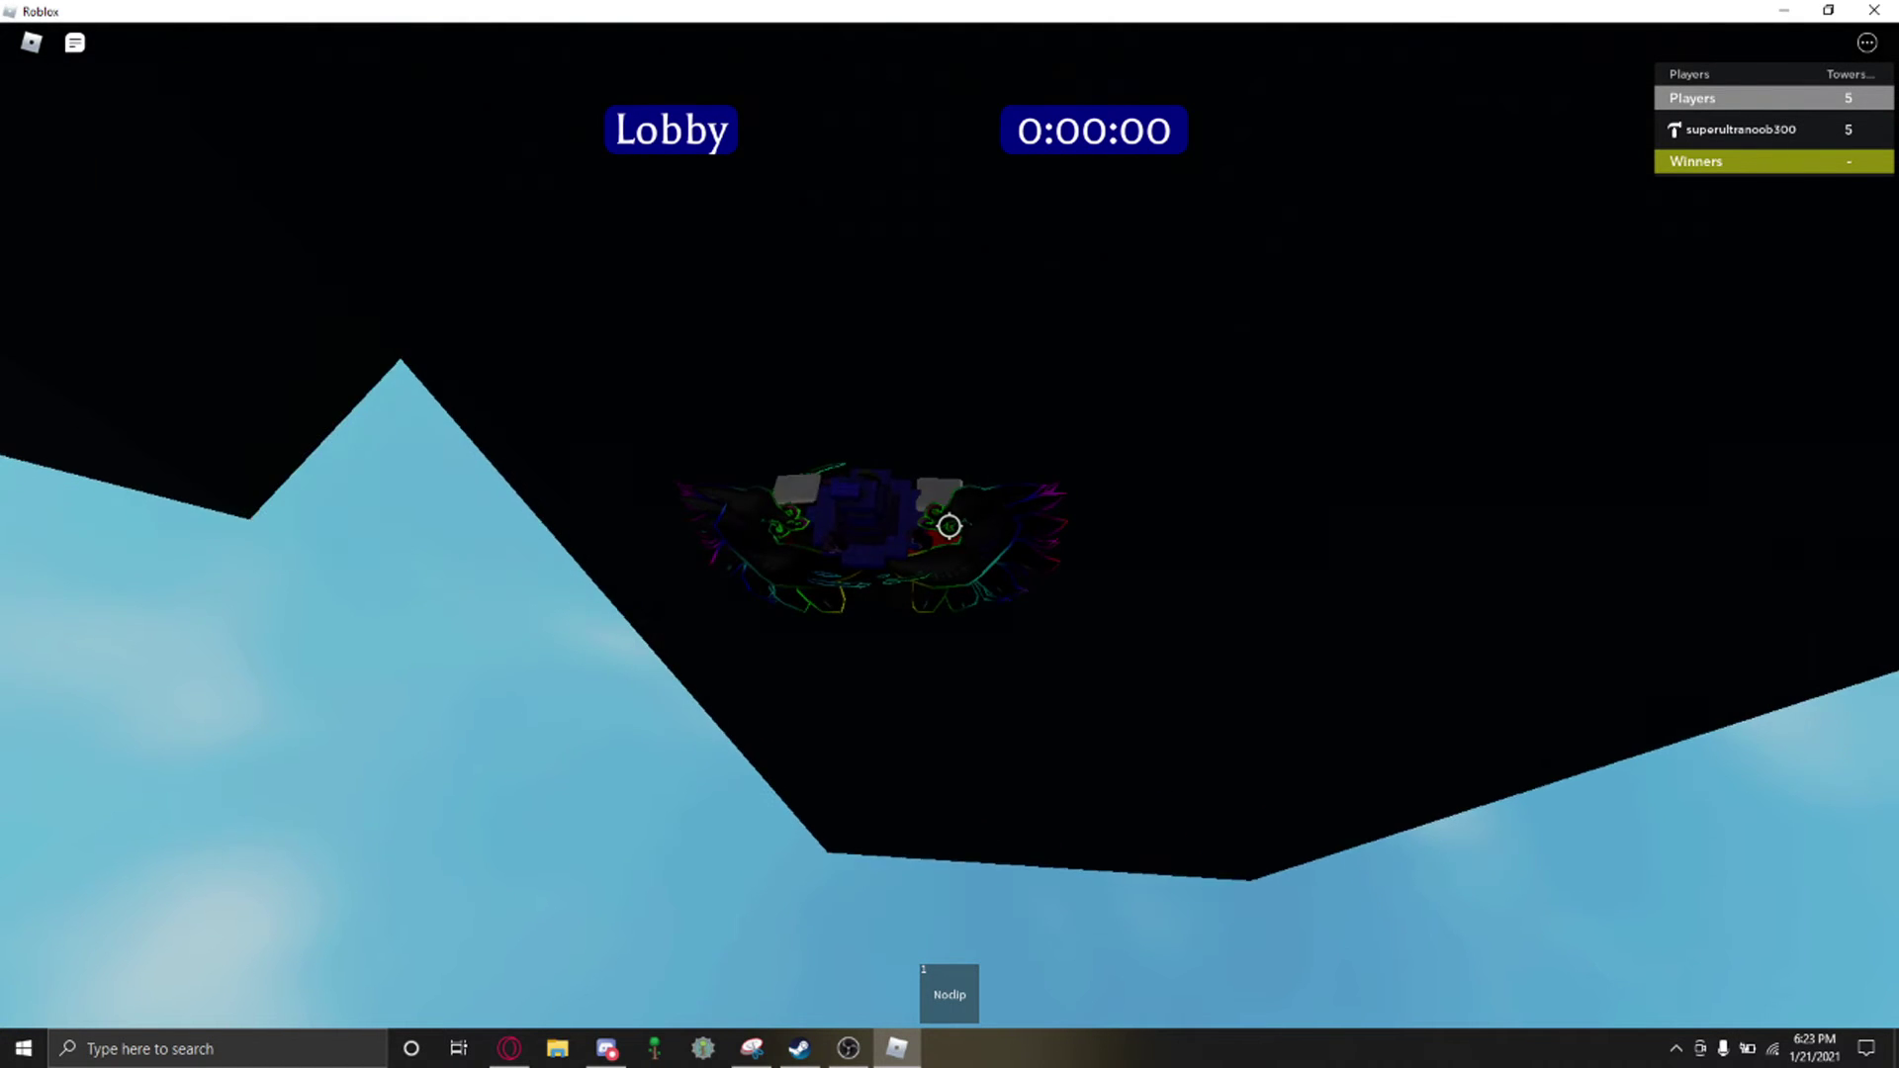
key("w")
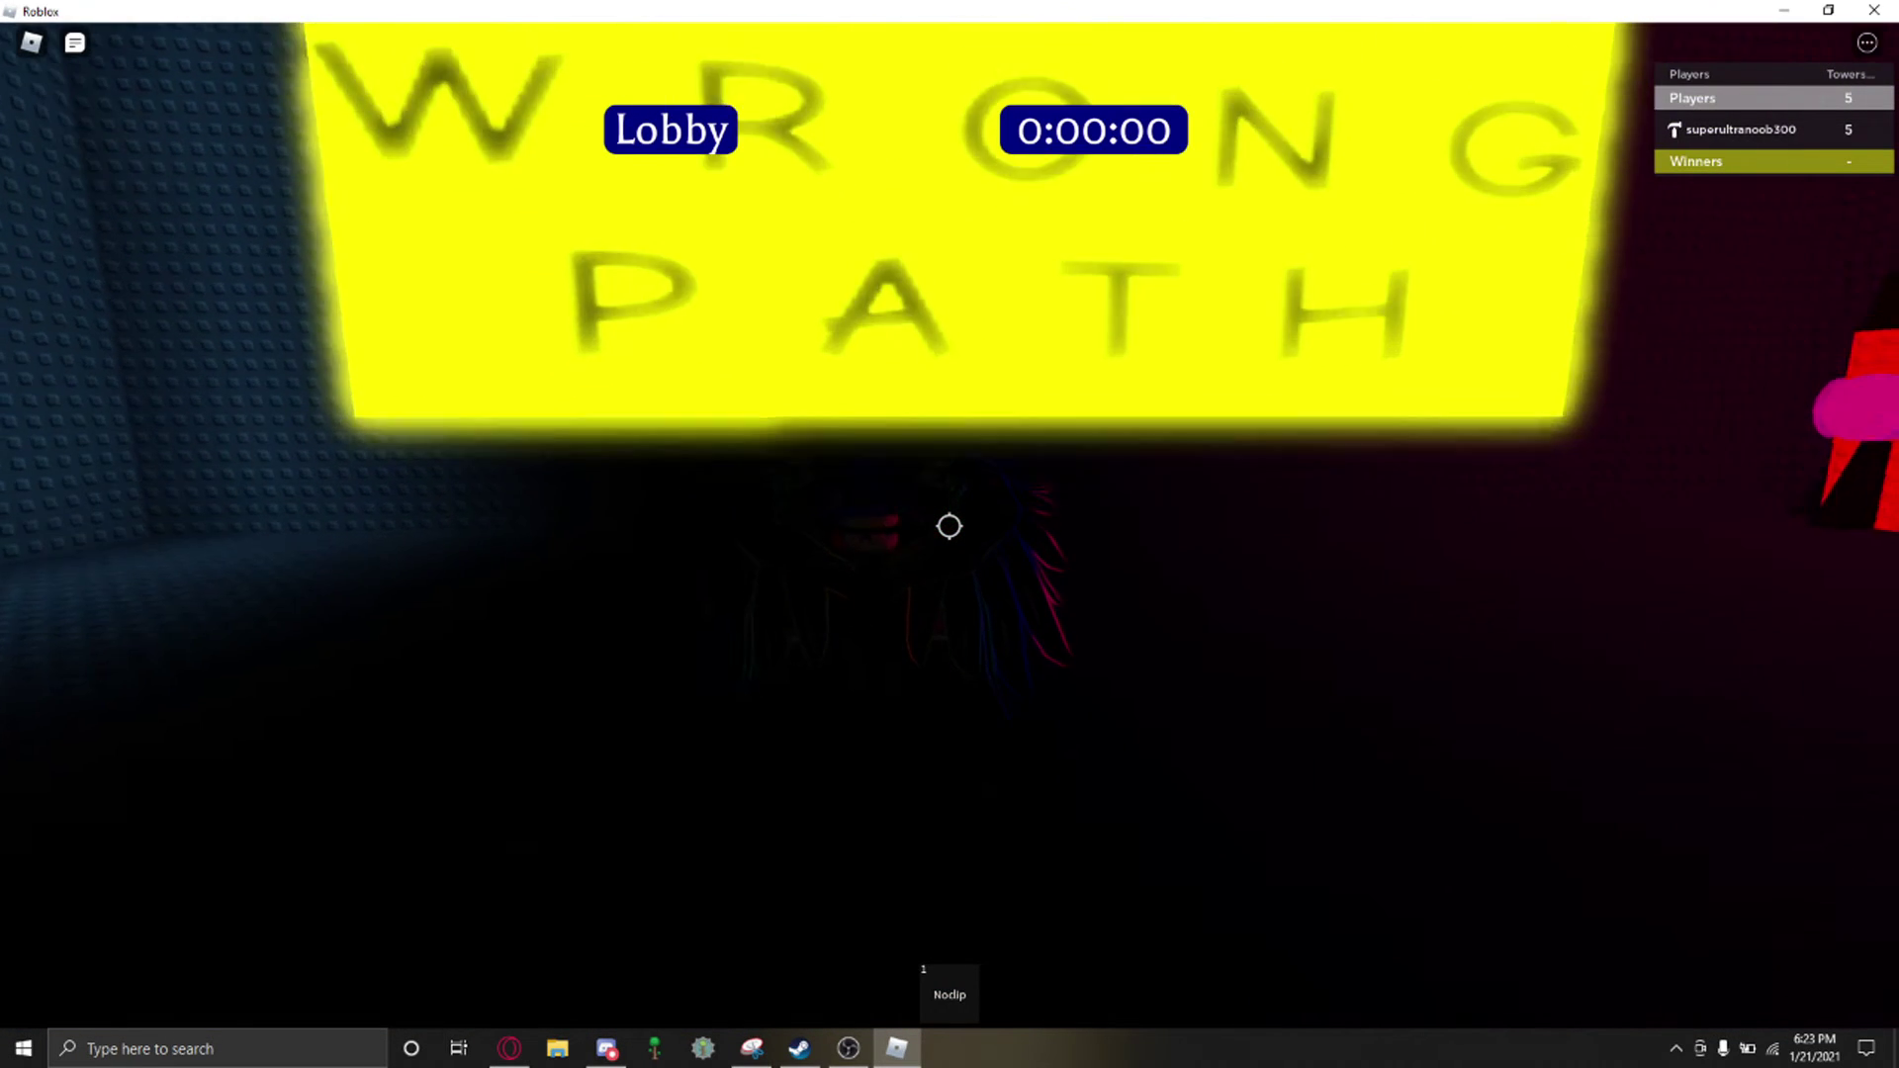
key("s")
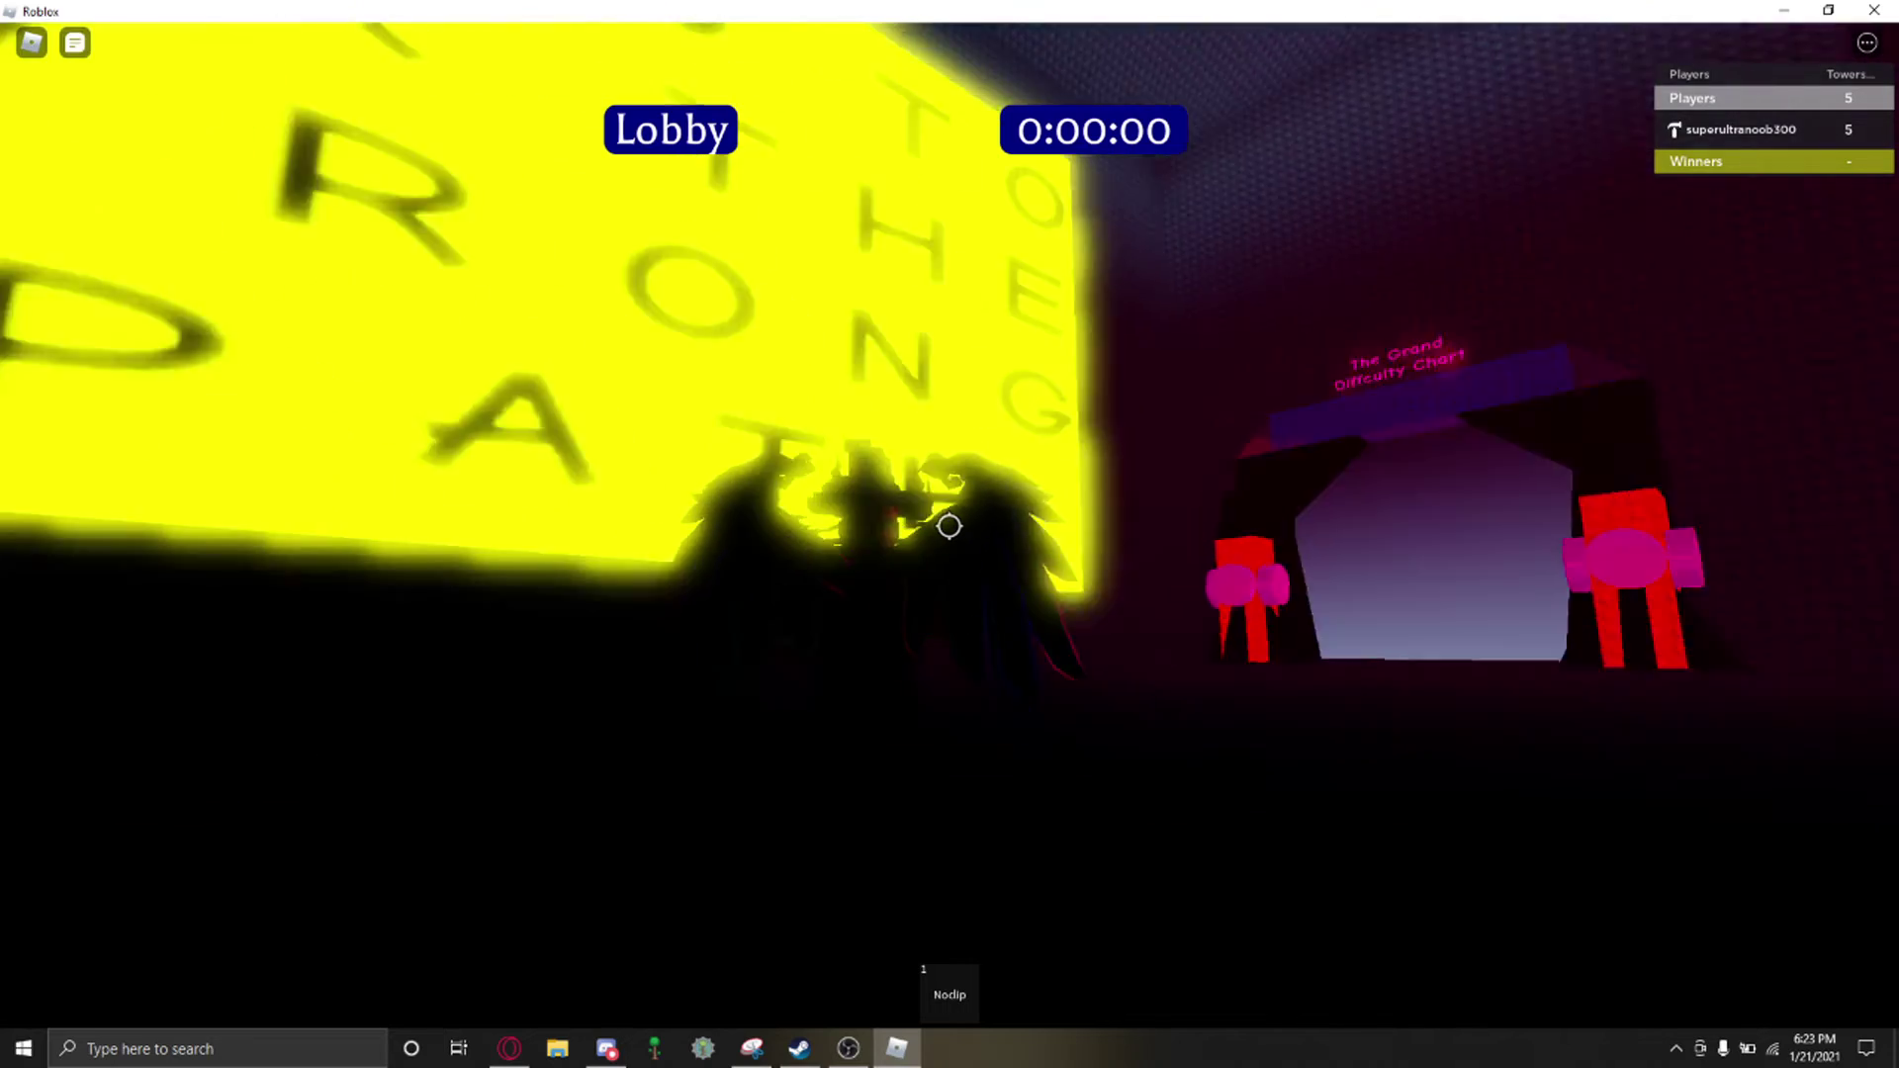
key("s")
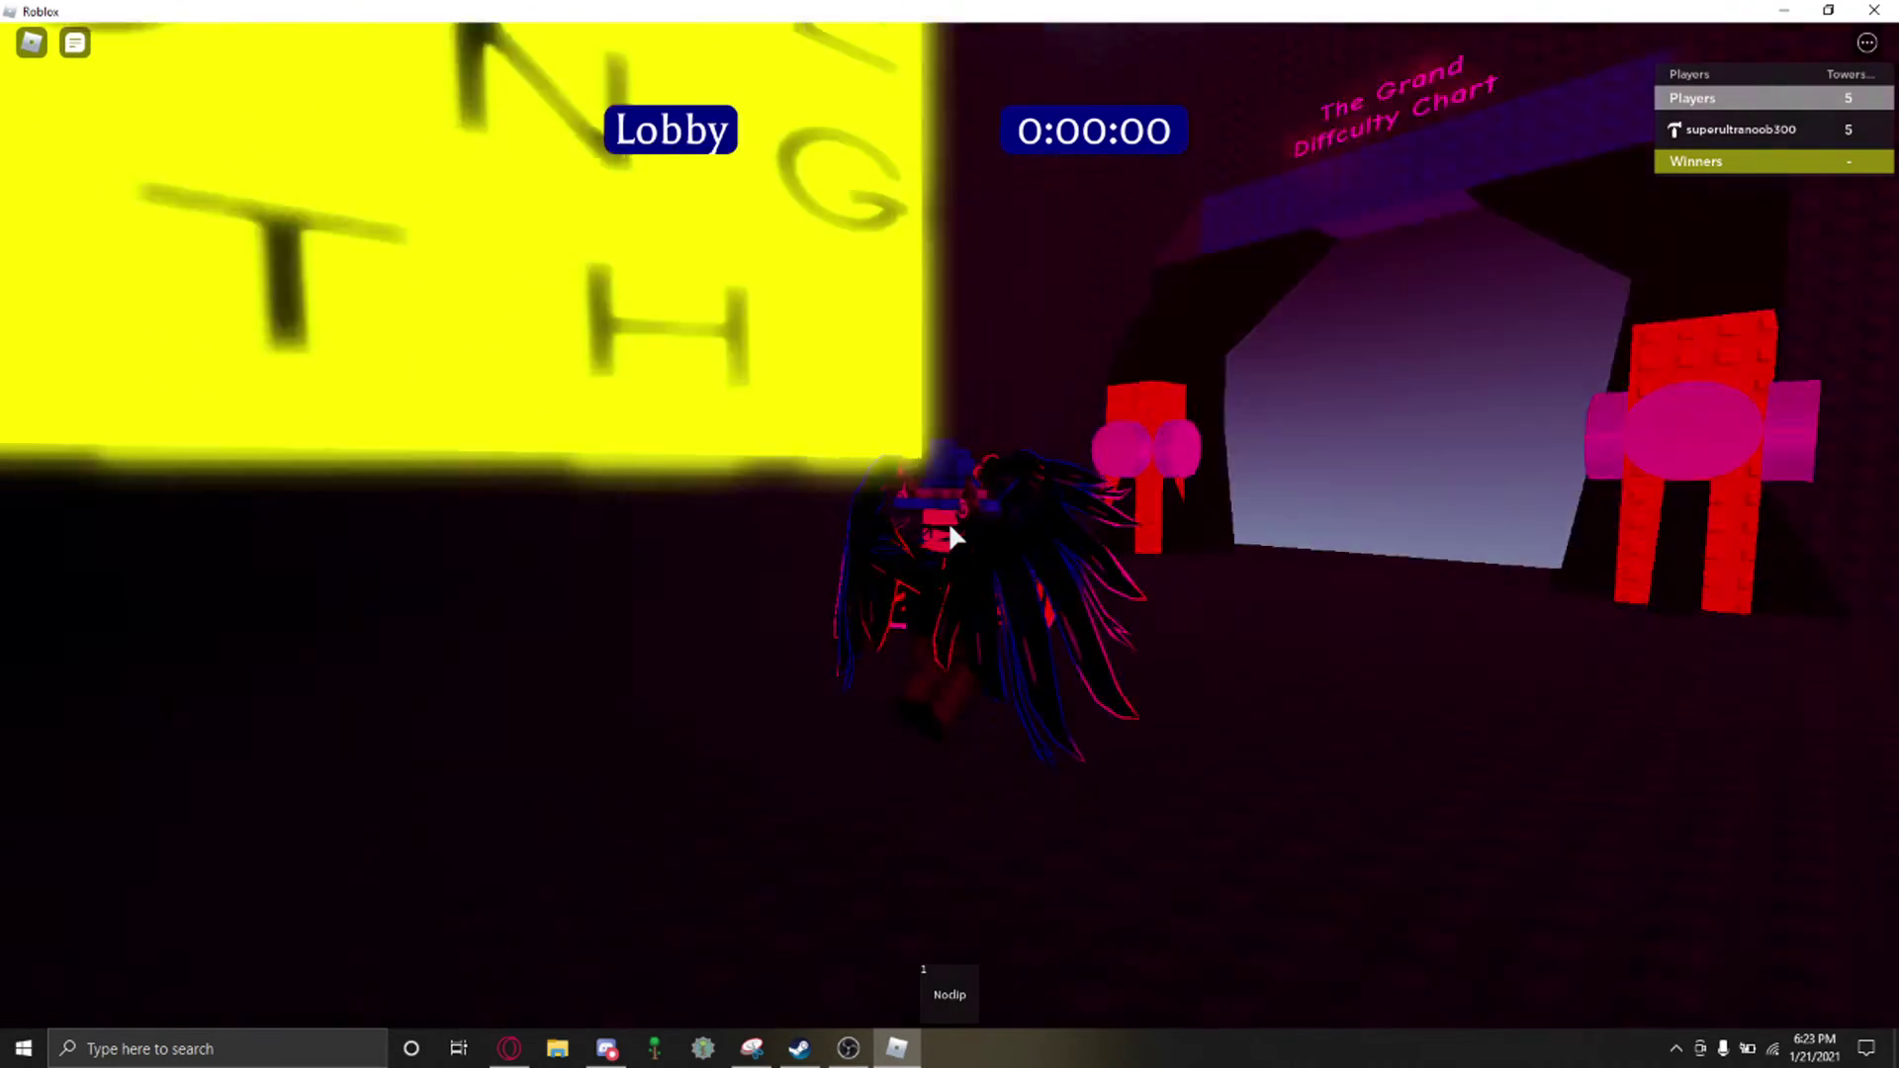
key("s")
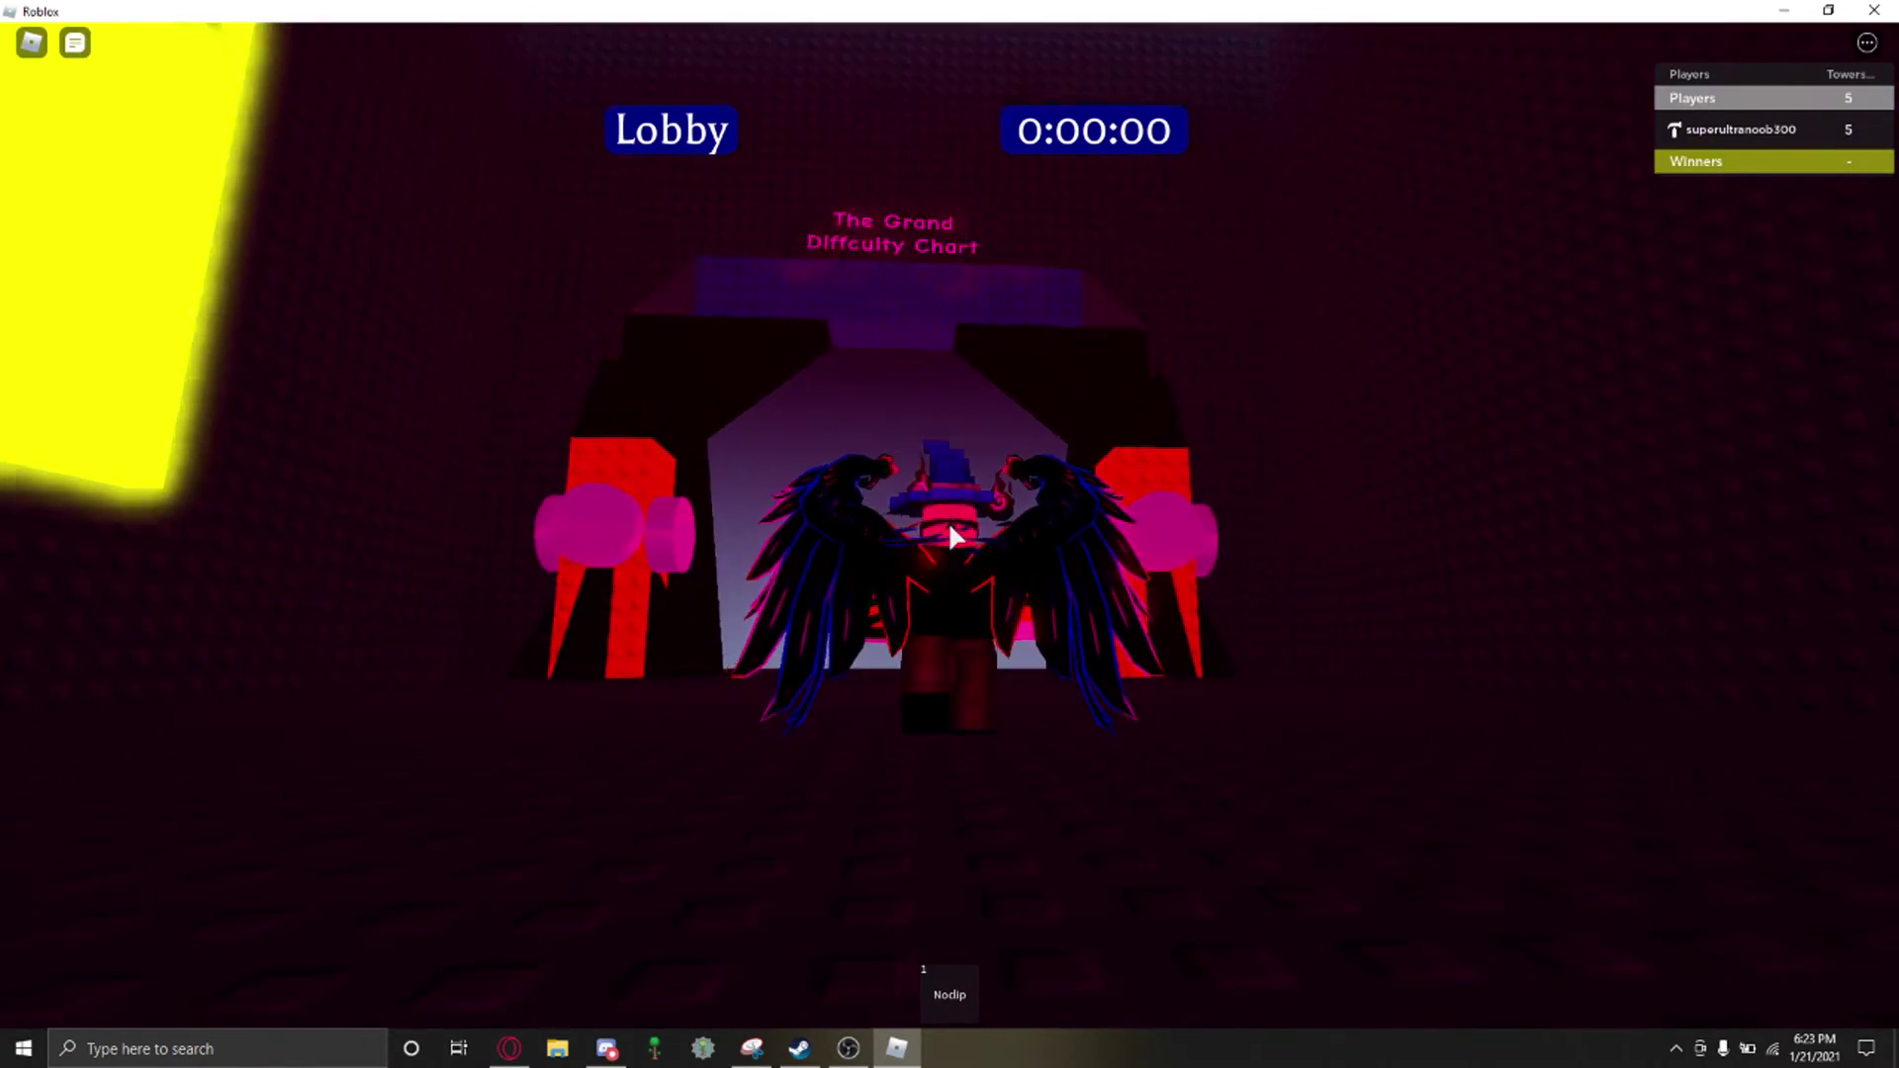
Step: Reset the character to respawn in the lobby
key("Escape")
key("r")
key("Return")
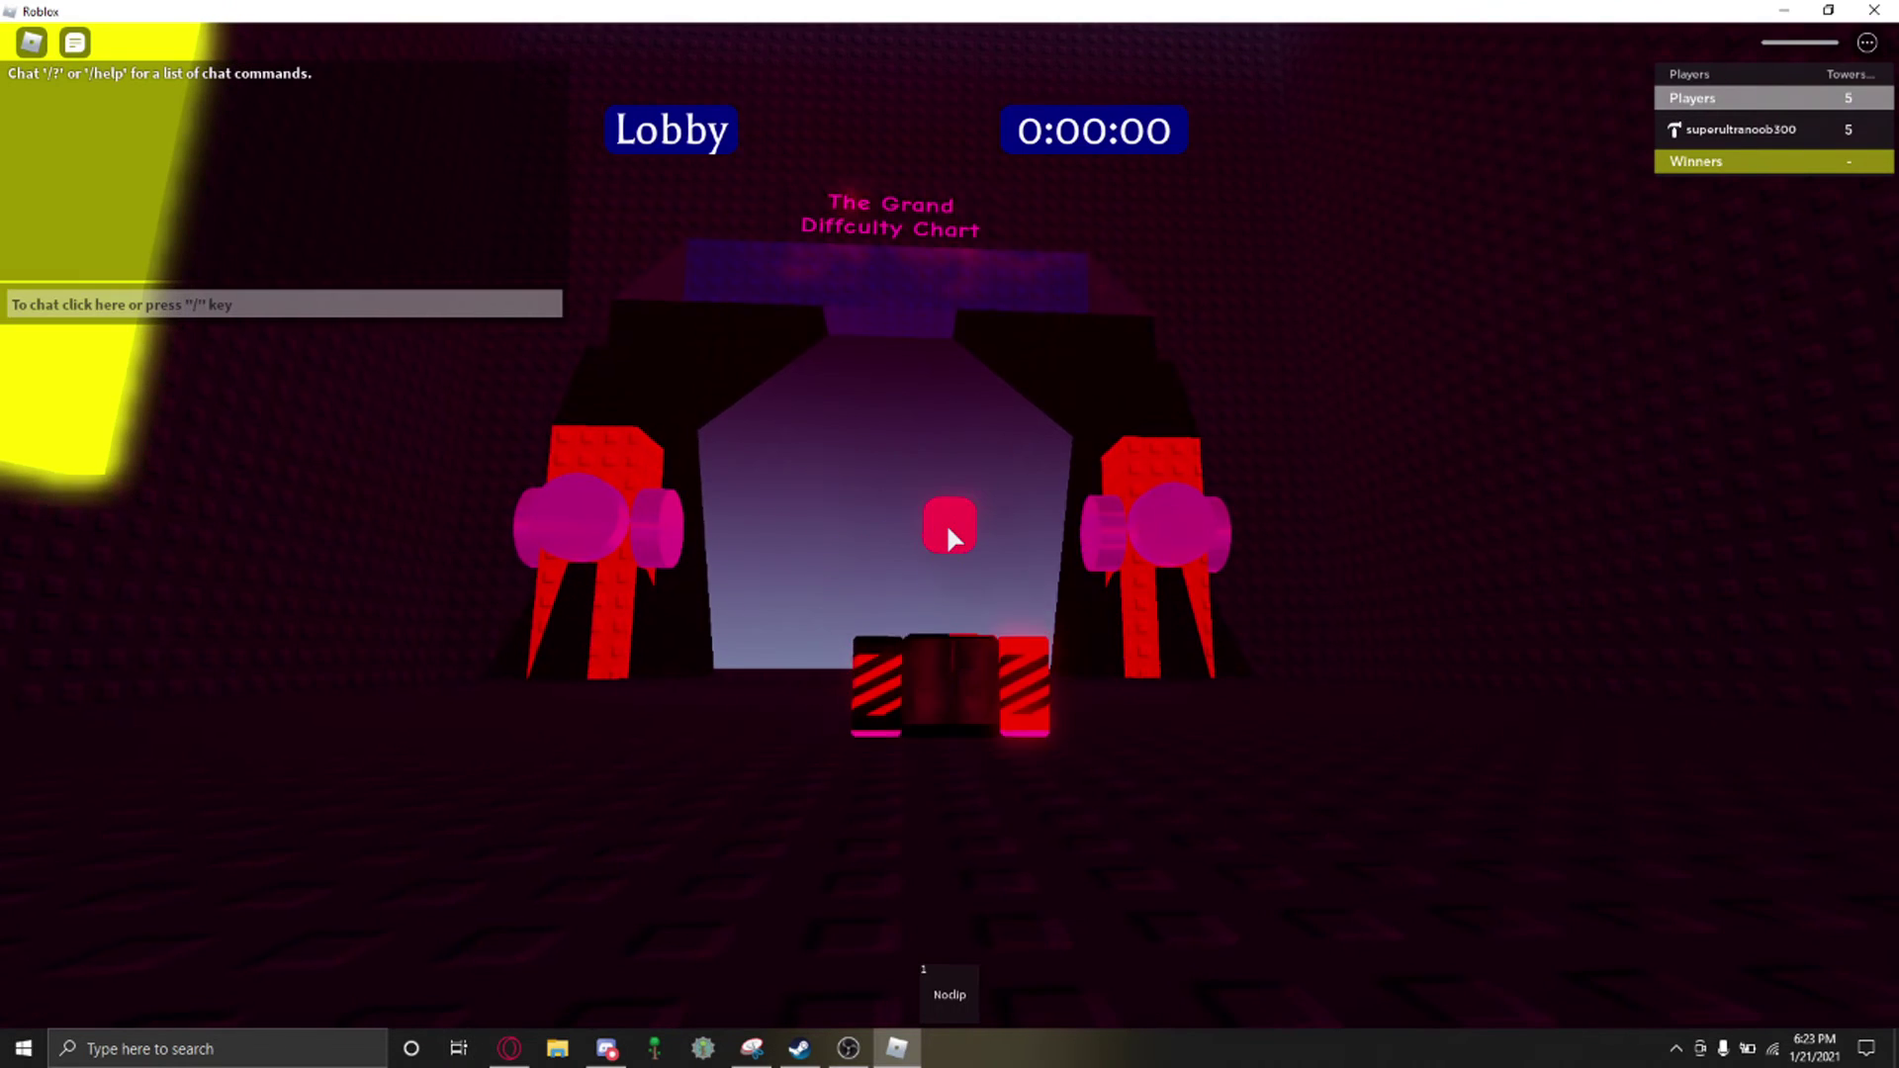
scroll(946, 524, "up", 5)
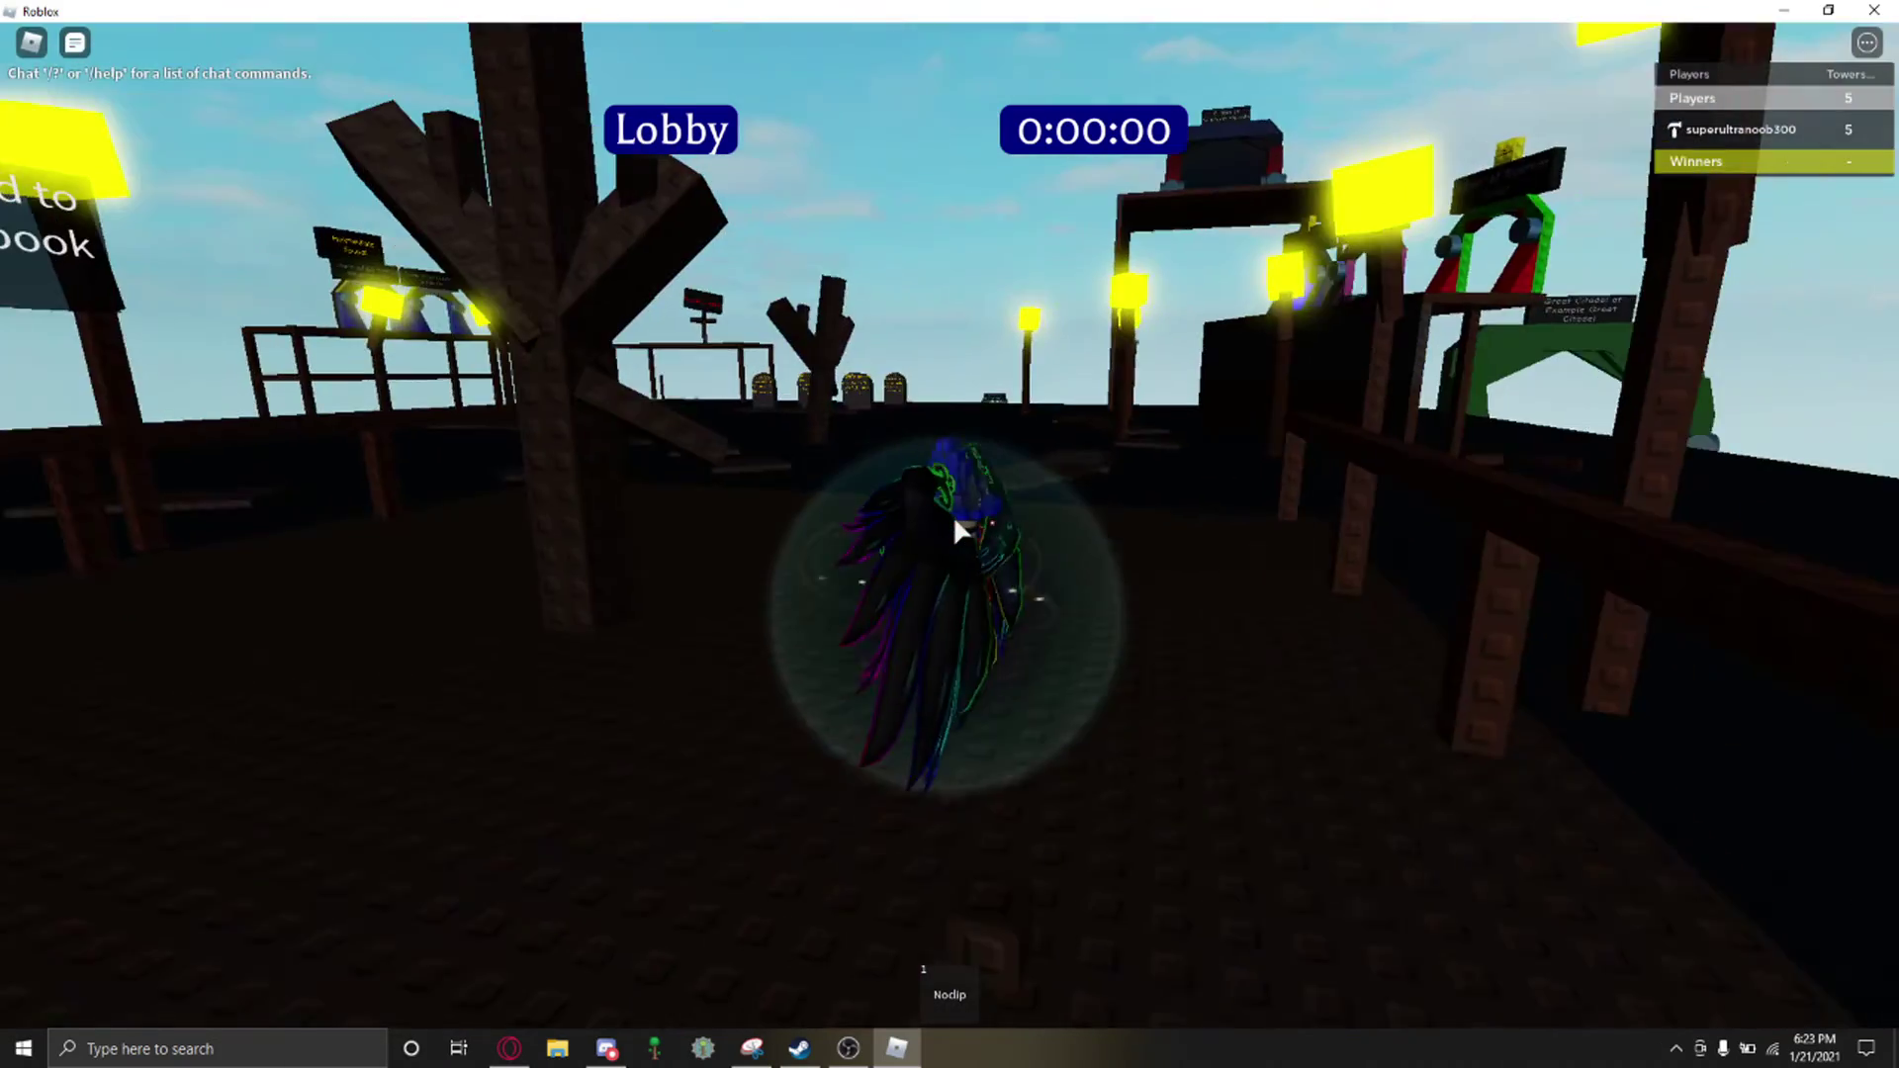
Step: Re-equip Noclip and fly onto the pink tower platform
key("1")
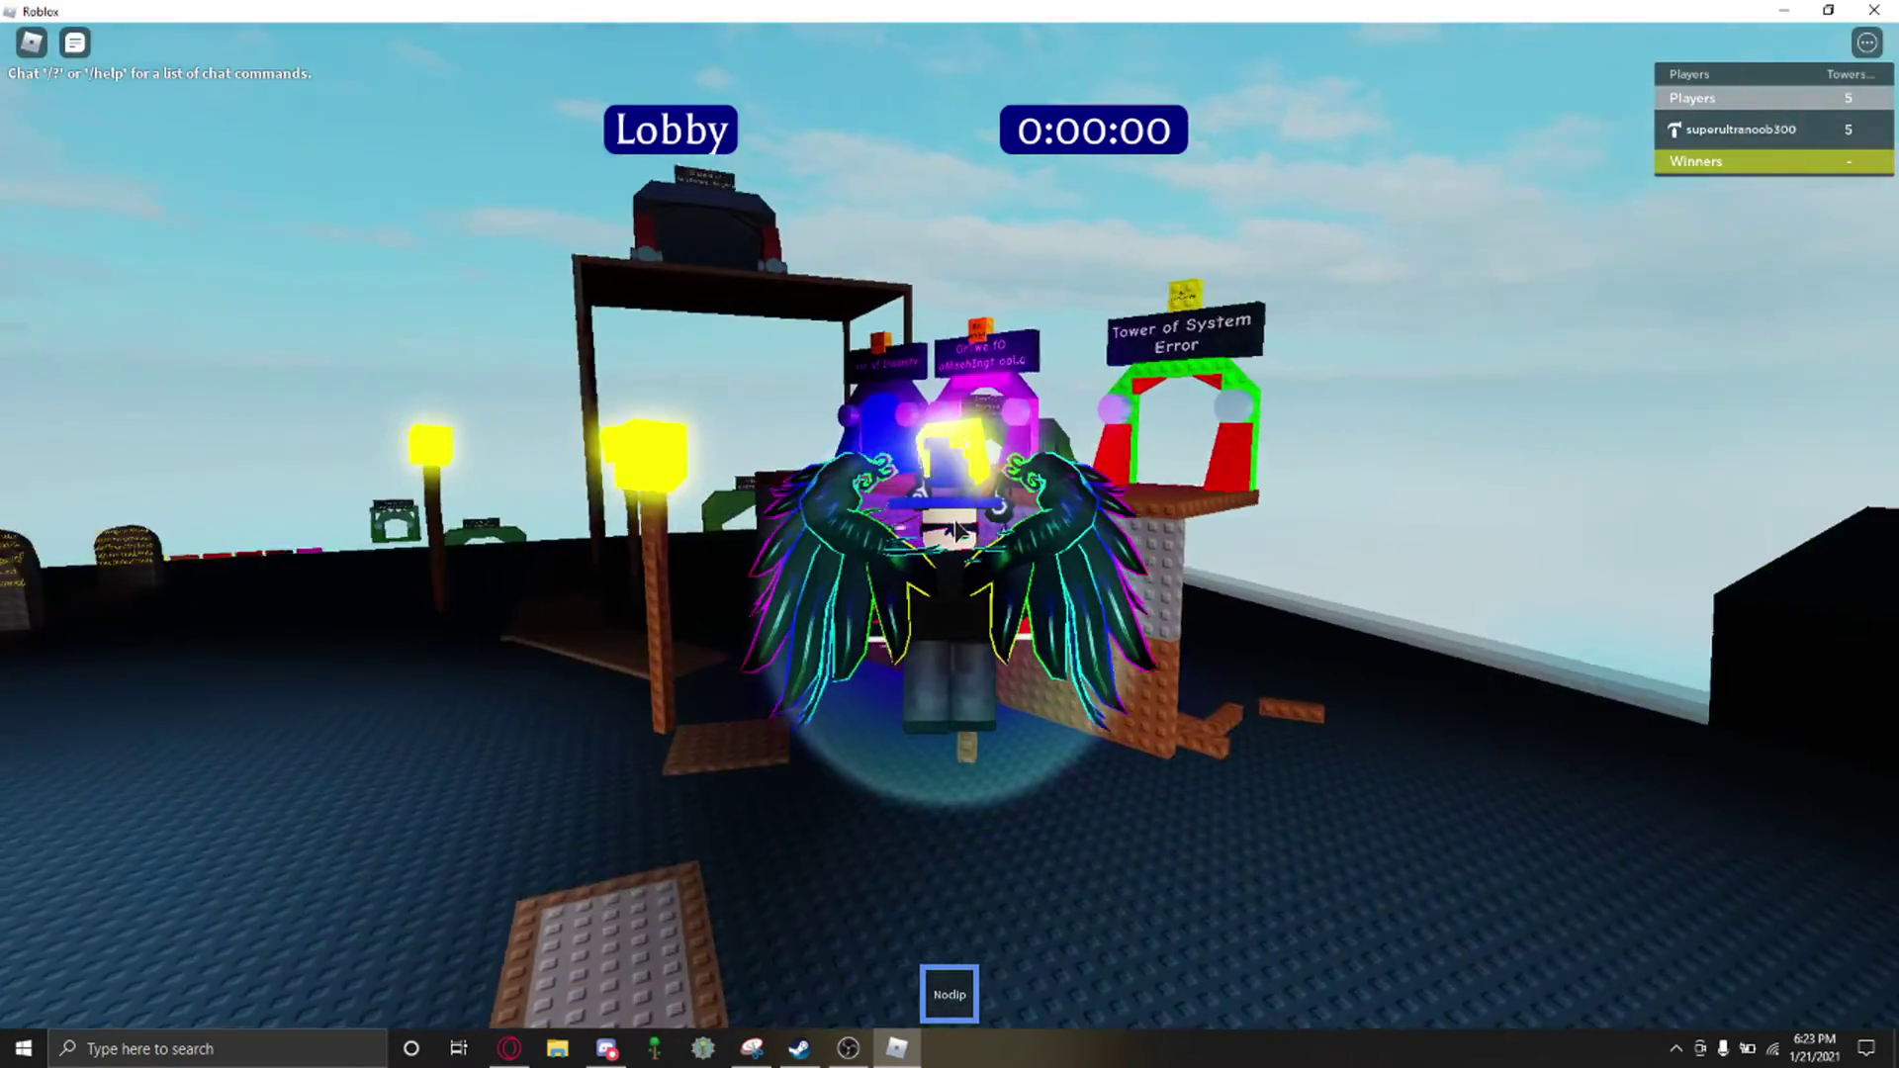
key("w")
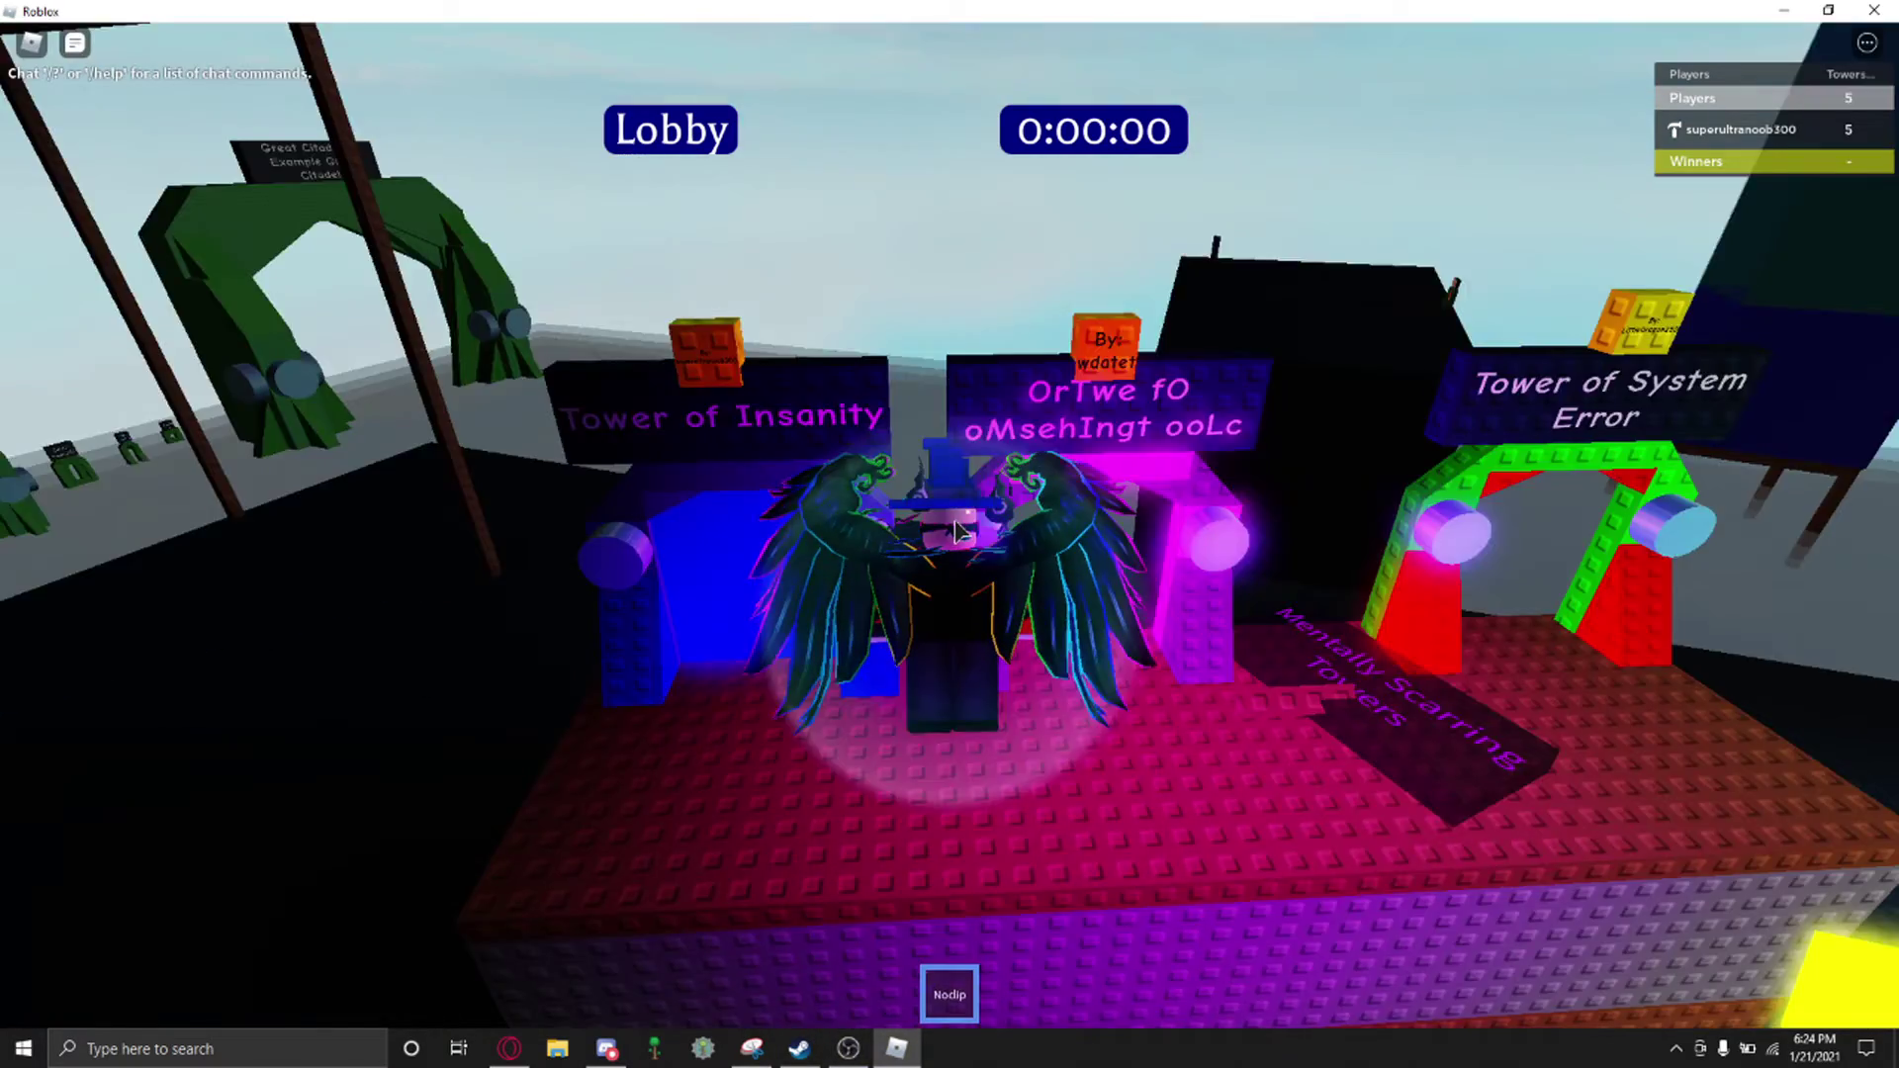
left_click_drag(955, 520, 953, 515)
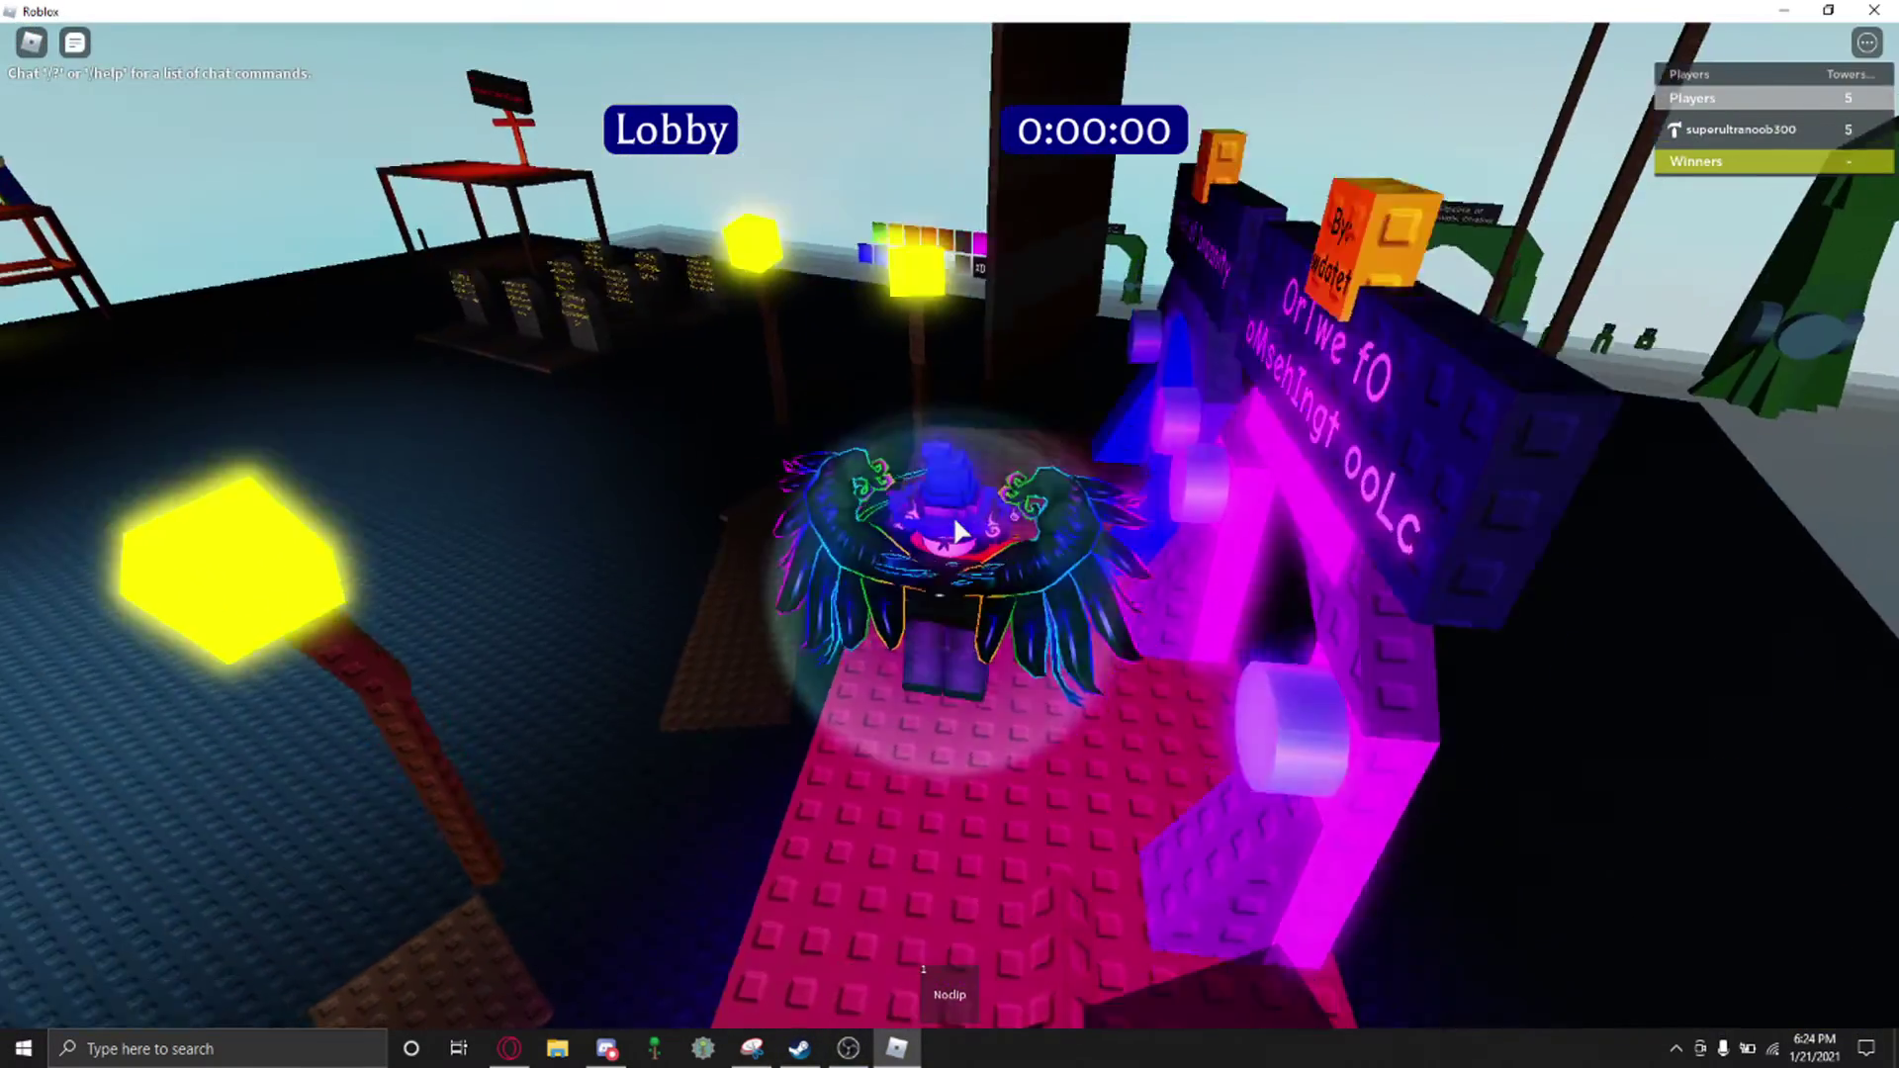
Step: Fly over the brown structure to the Citadel of Terrifying Heights and through the building beyond
key("w")
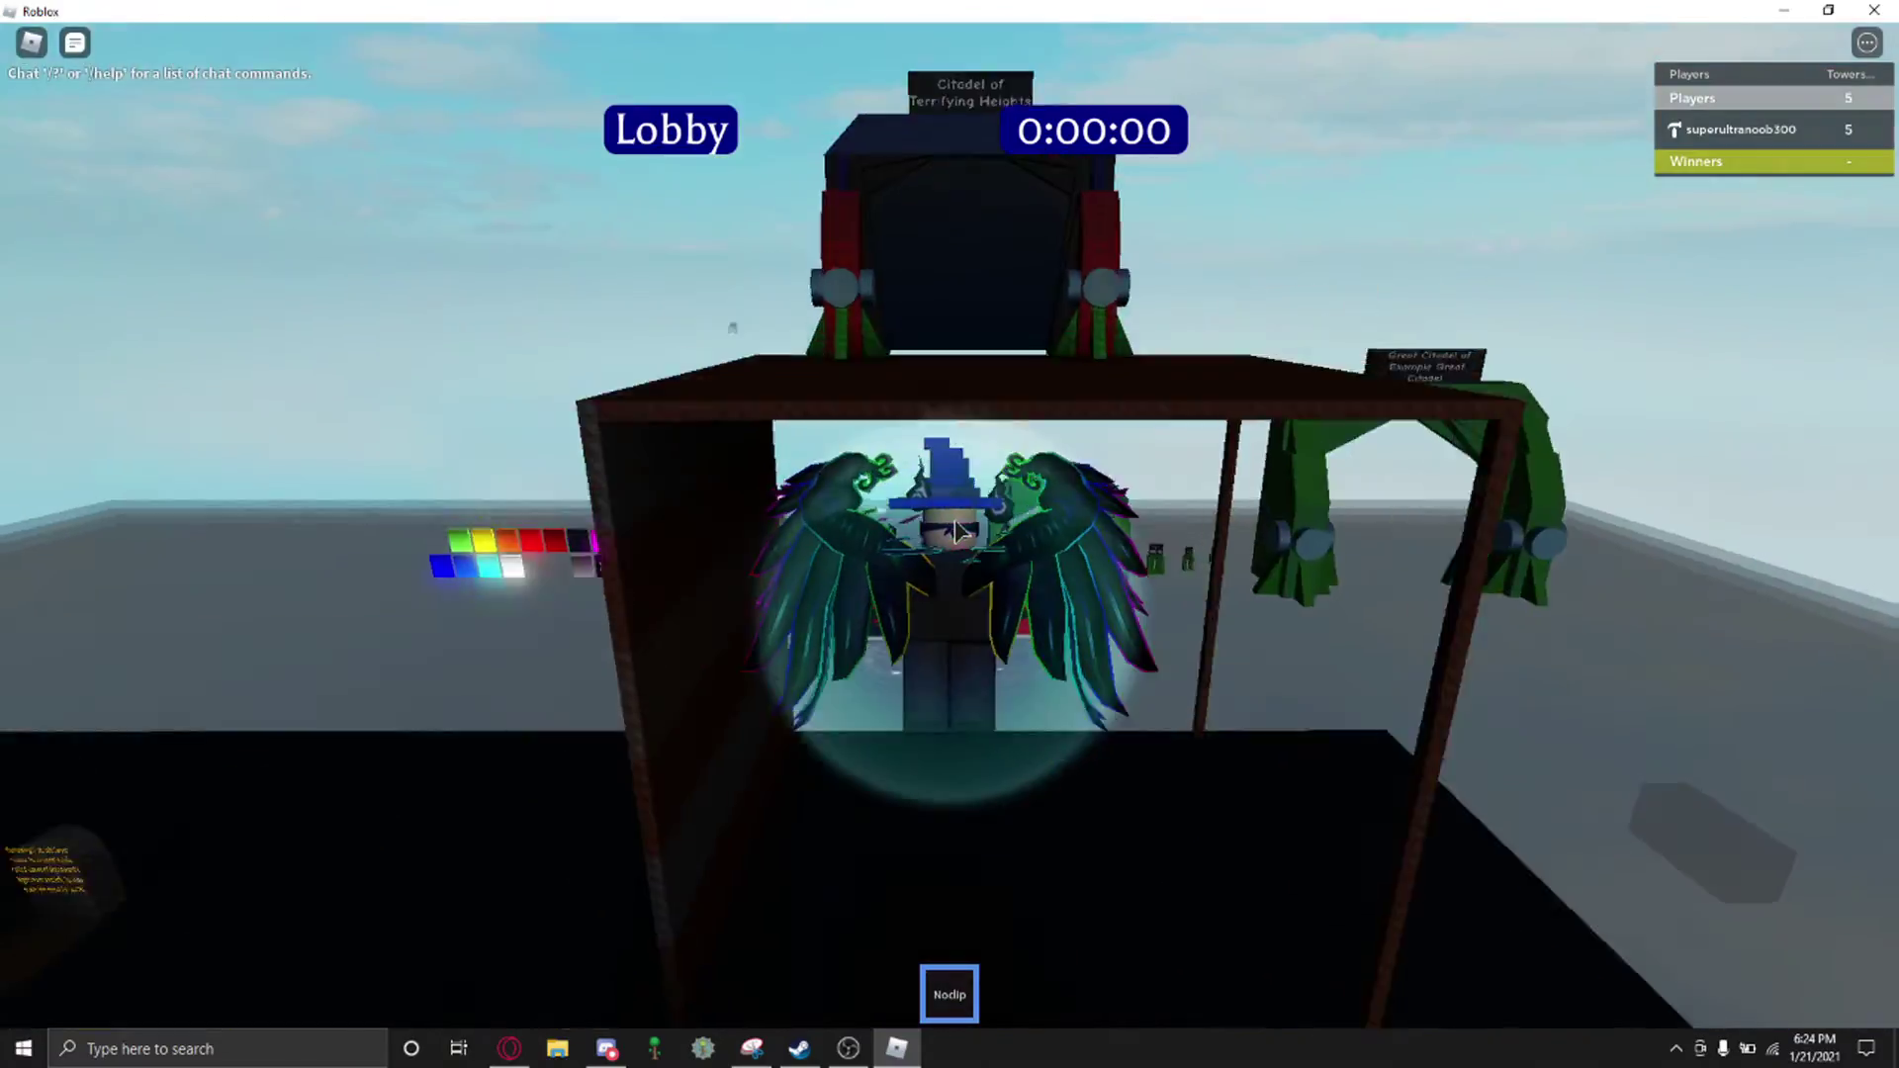
key("w")
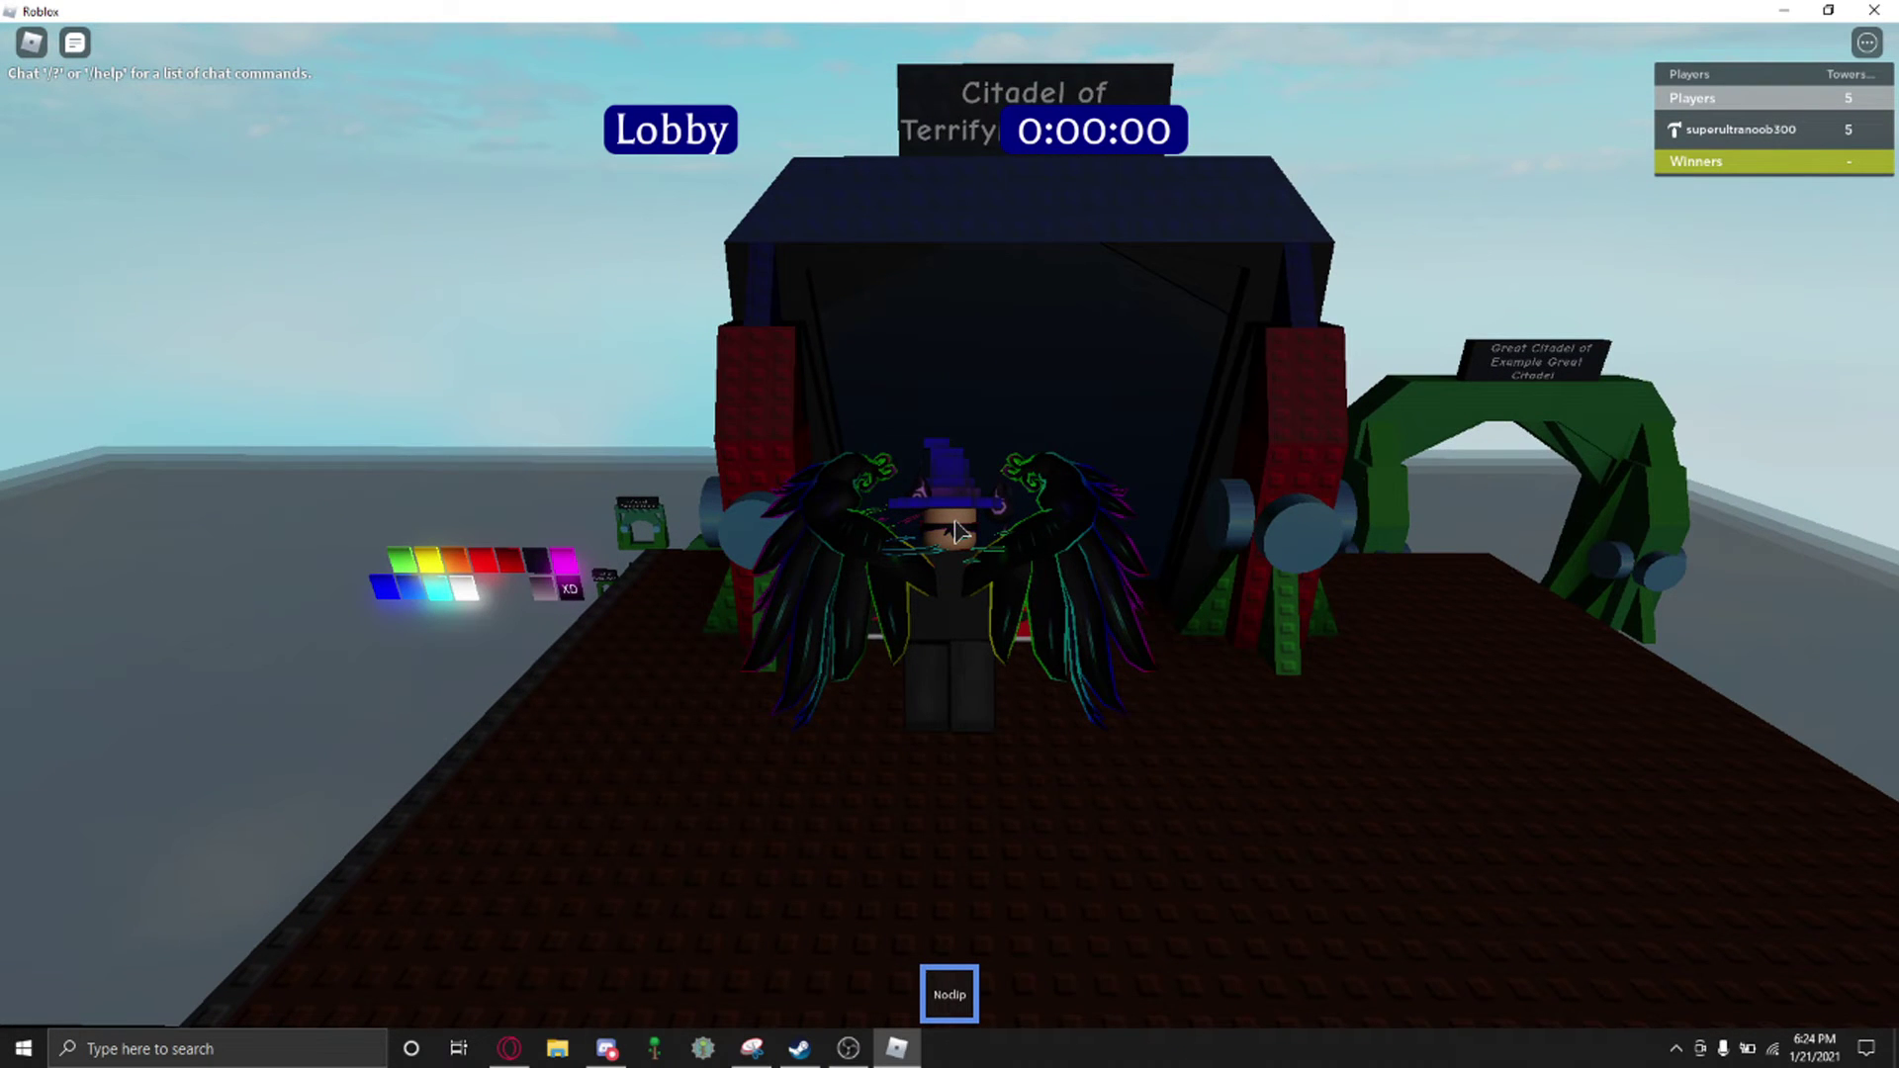
left_click_drag(955, 526, 909, 369)
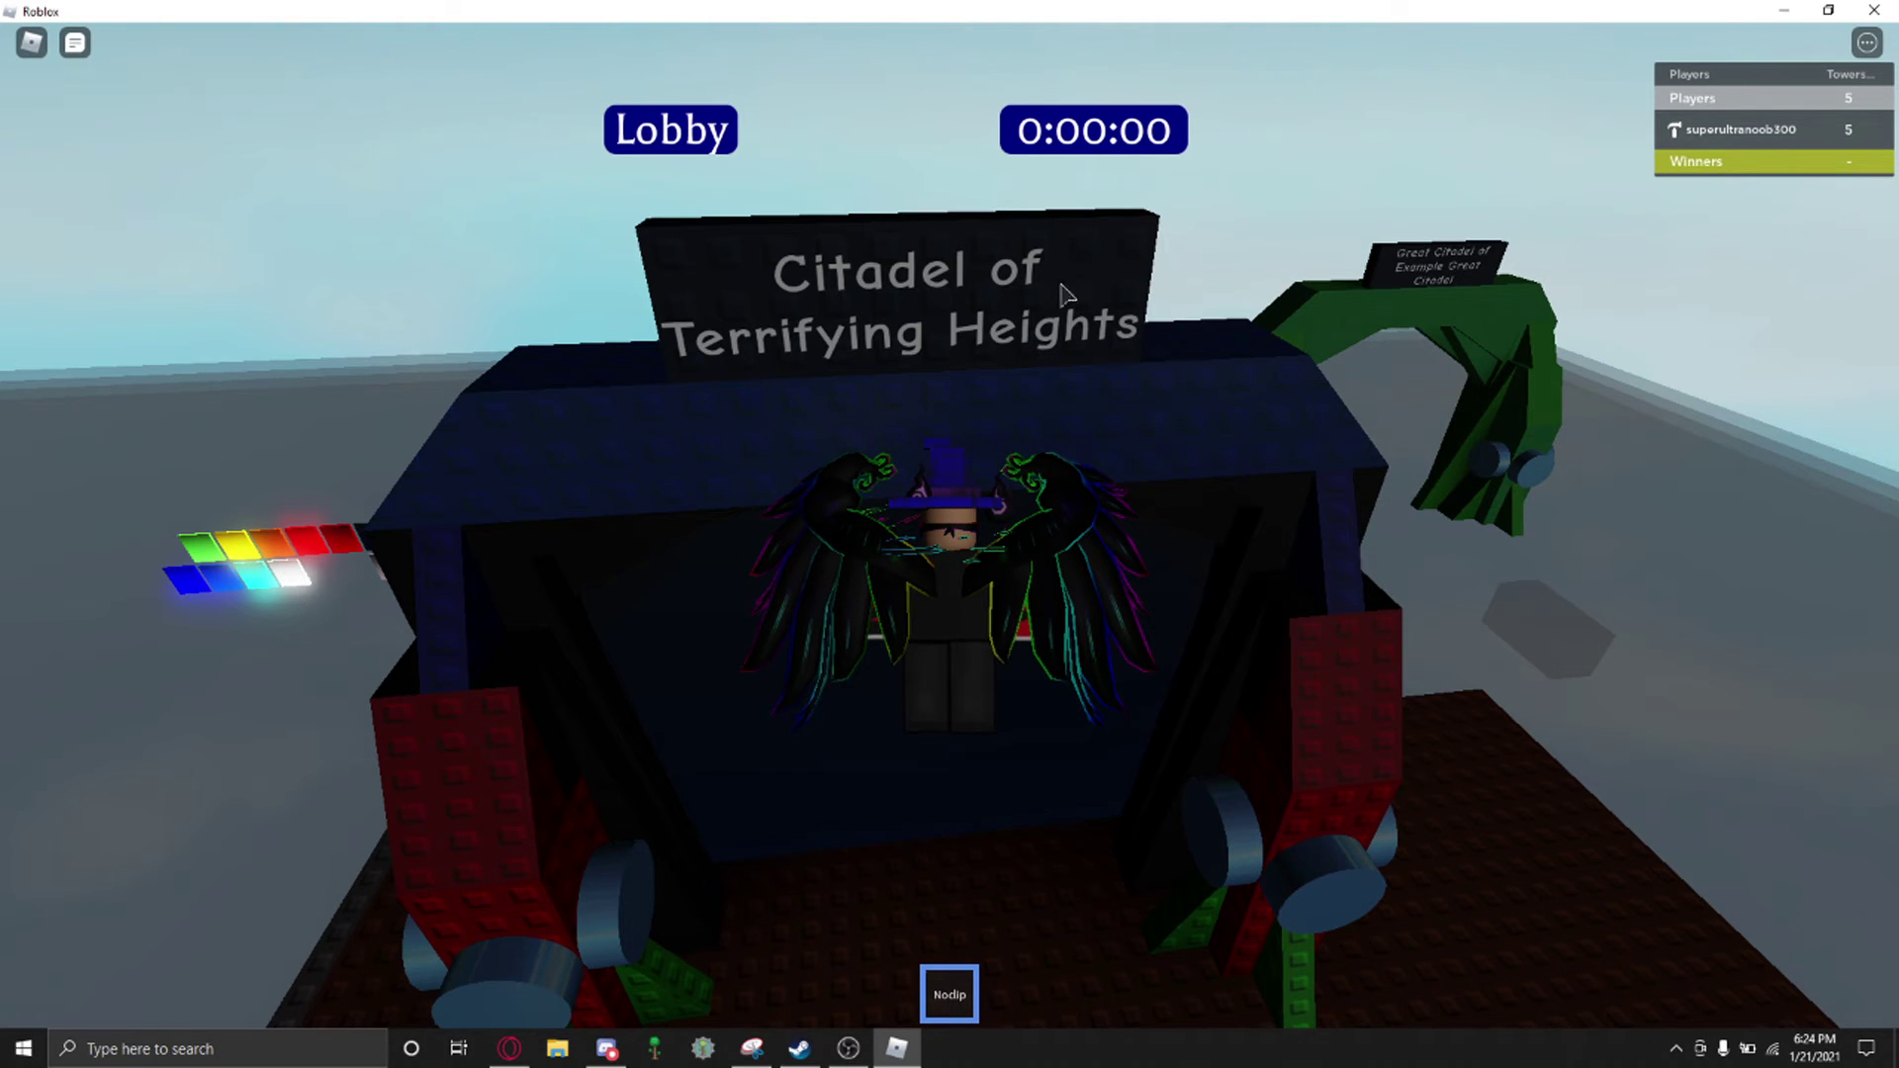
key("w")
key("w")
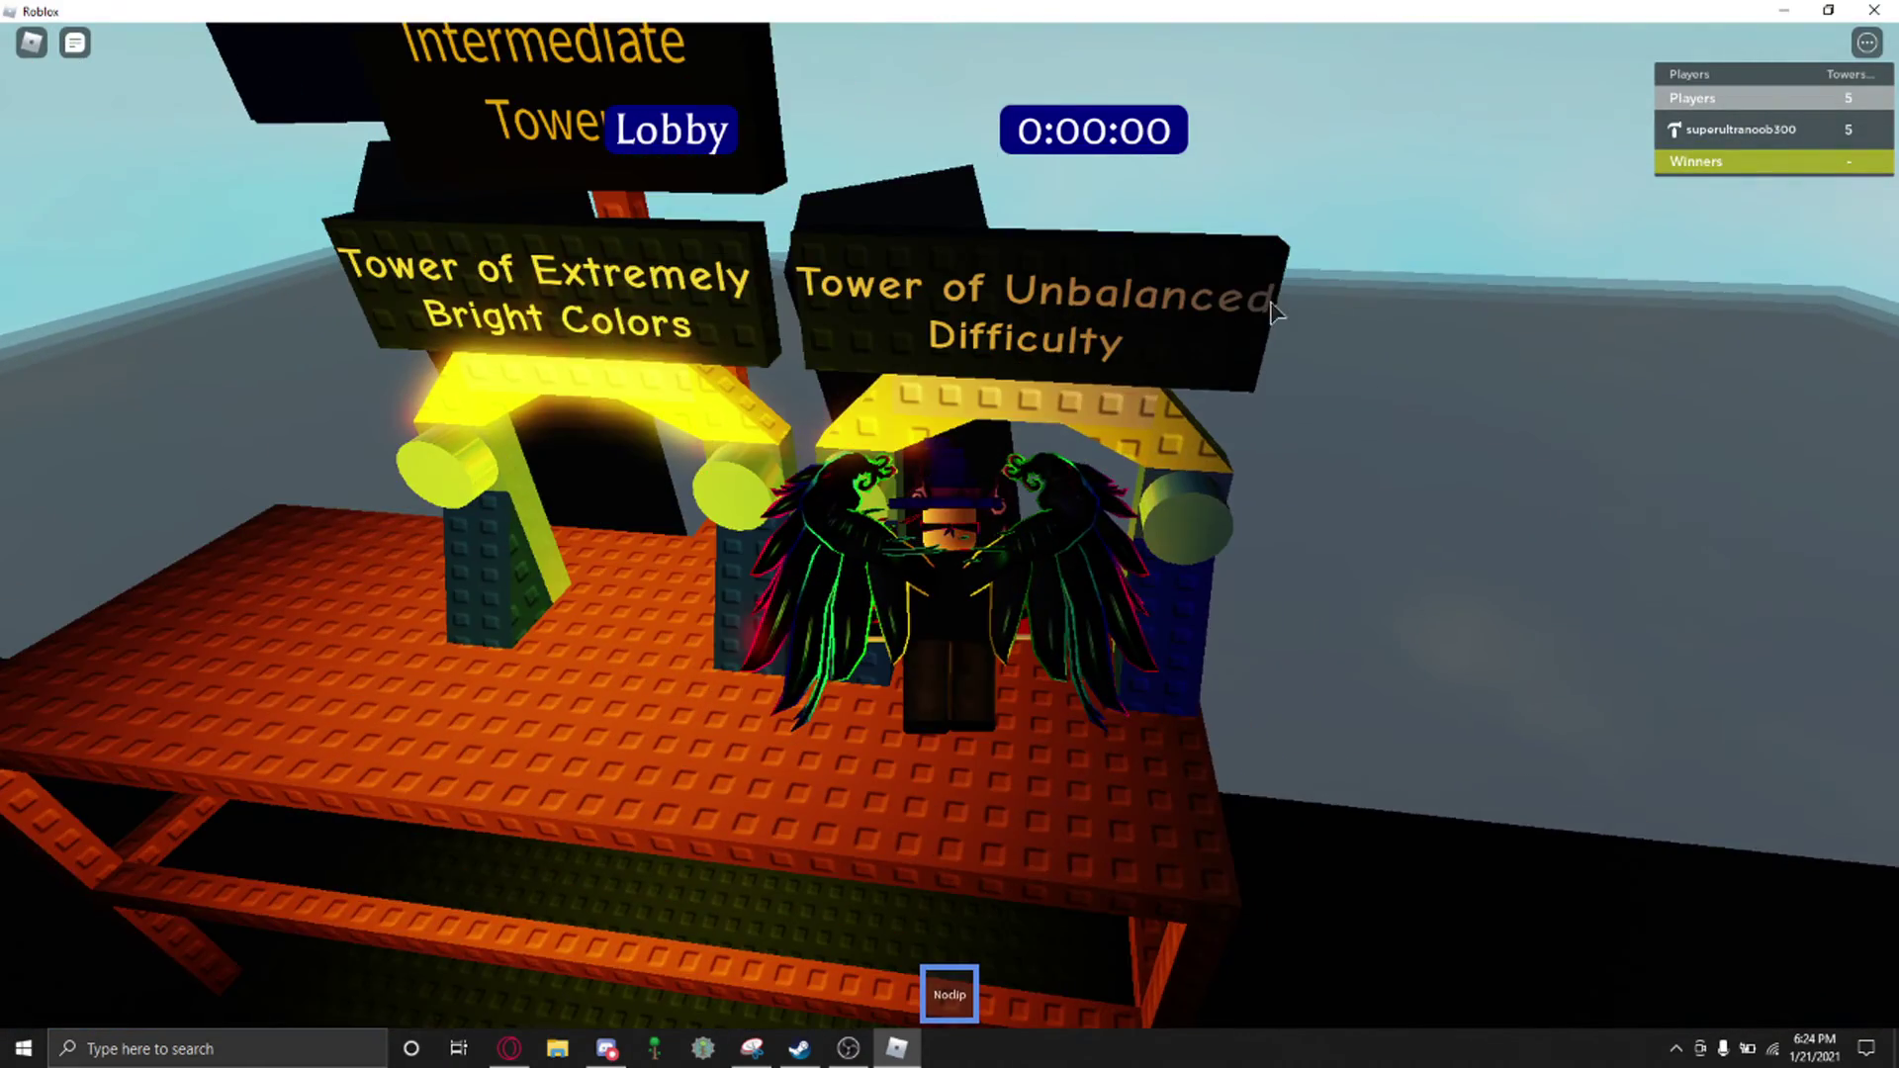
Step: Turn away from the portals and fly up to the Tower of Desperation portal
key("Left")
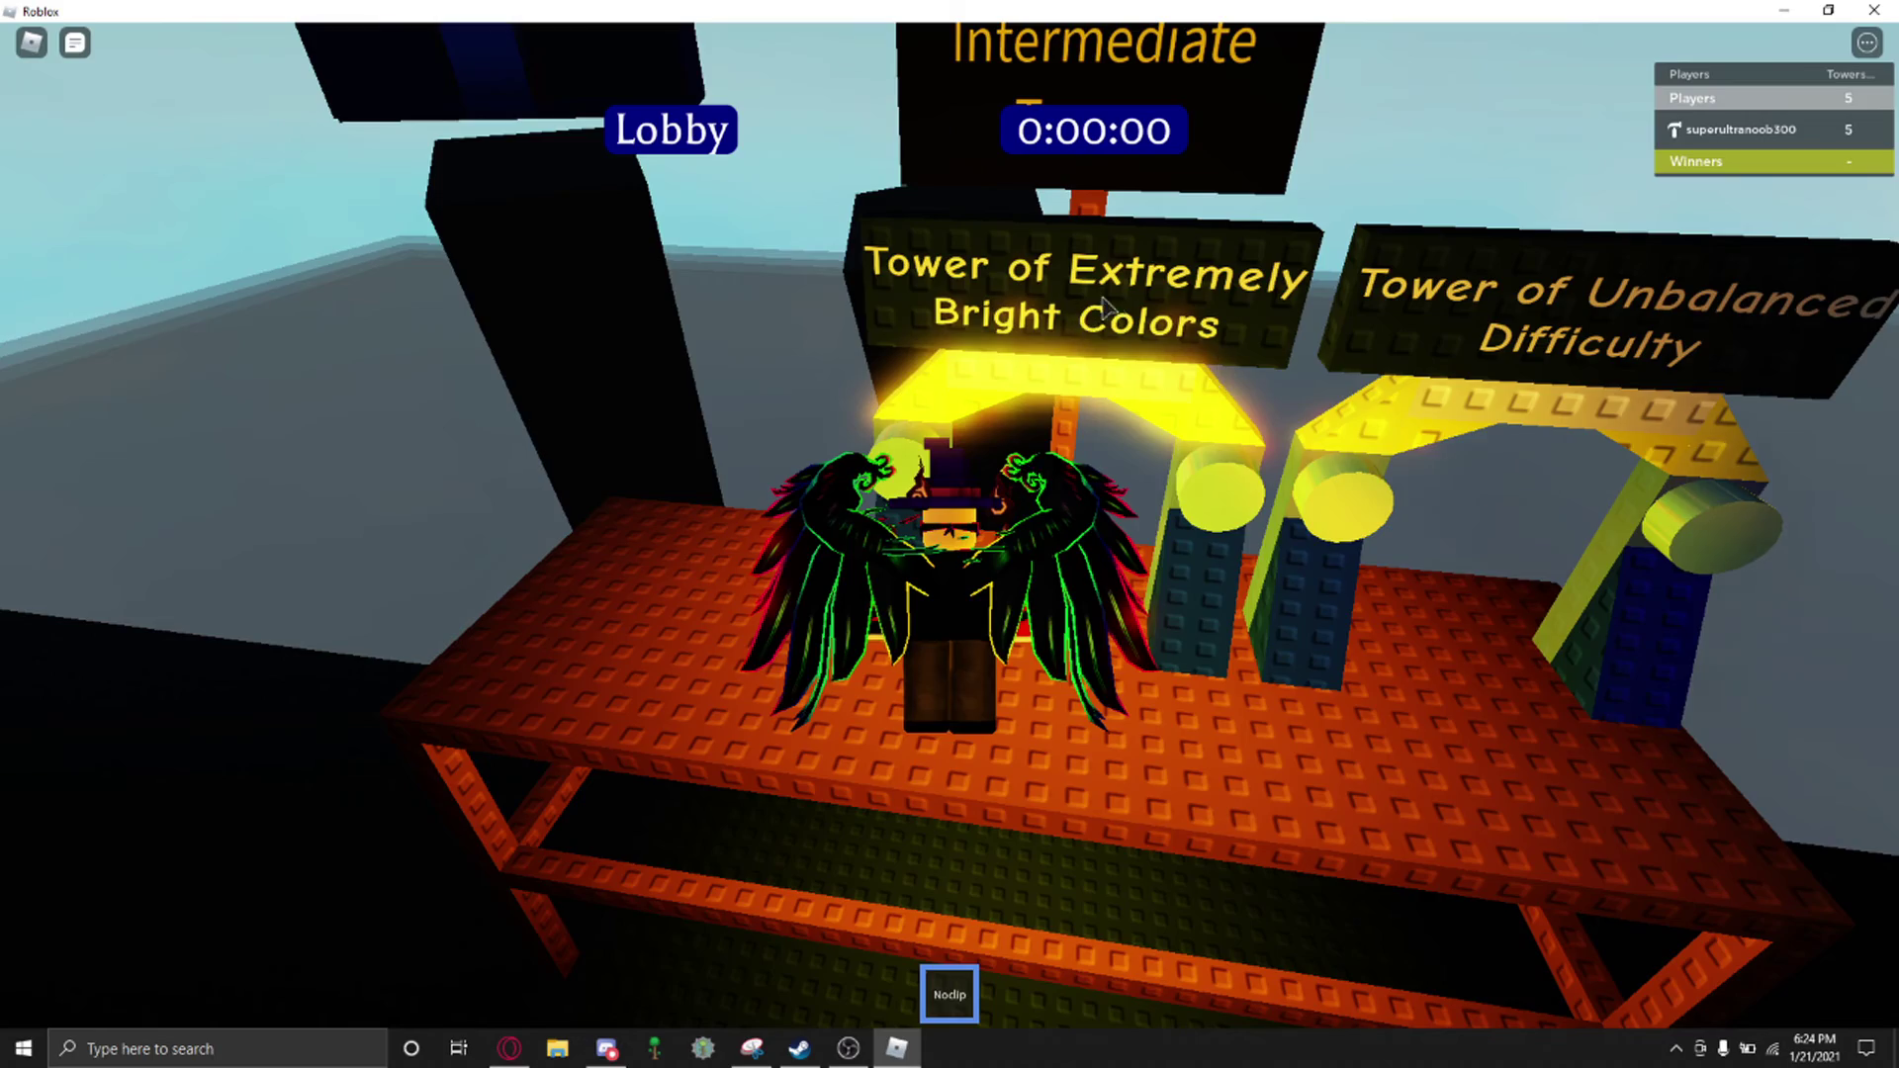
key("Left")
key("w")
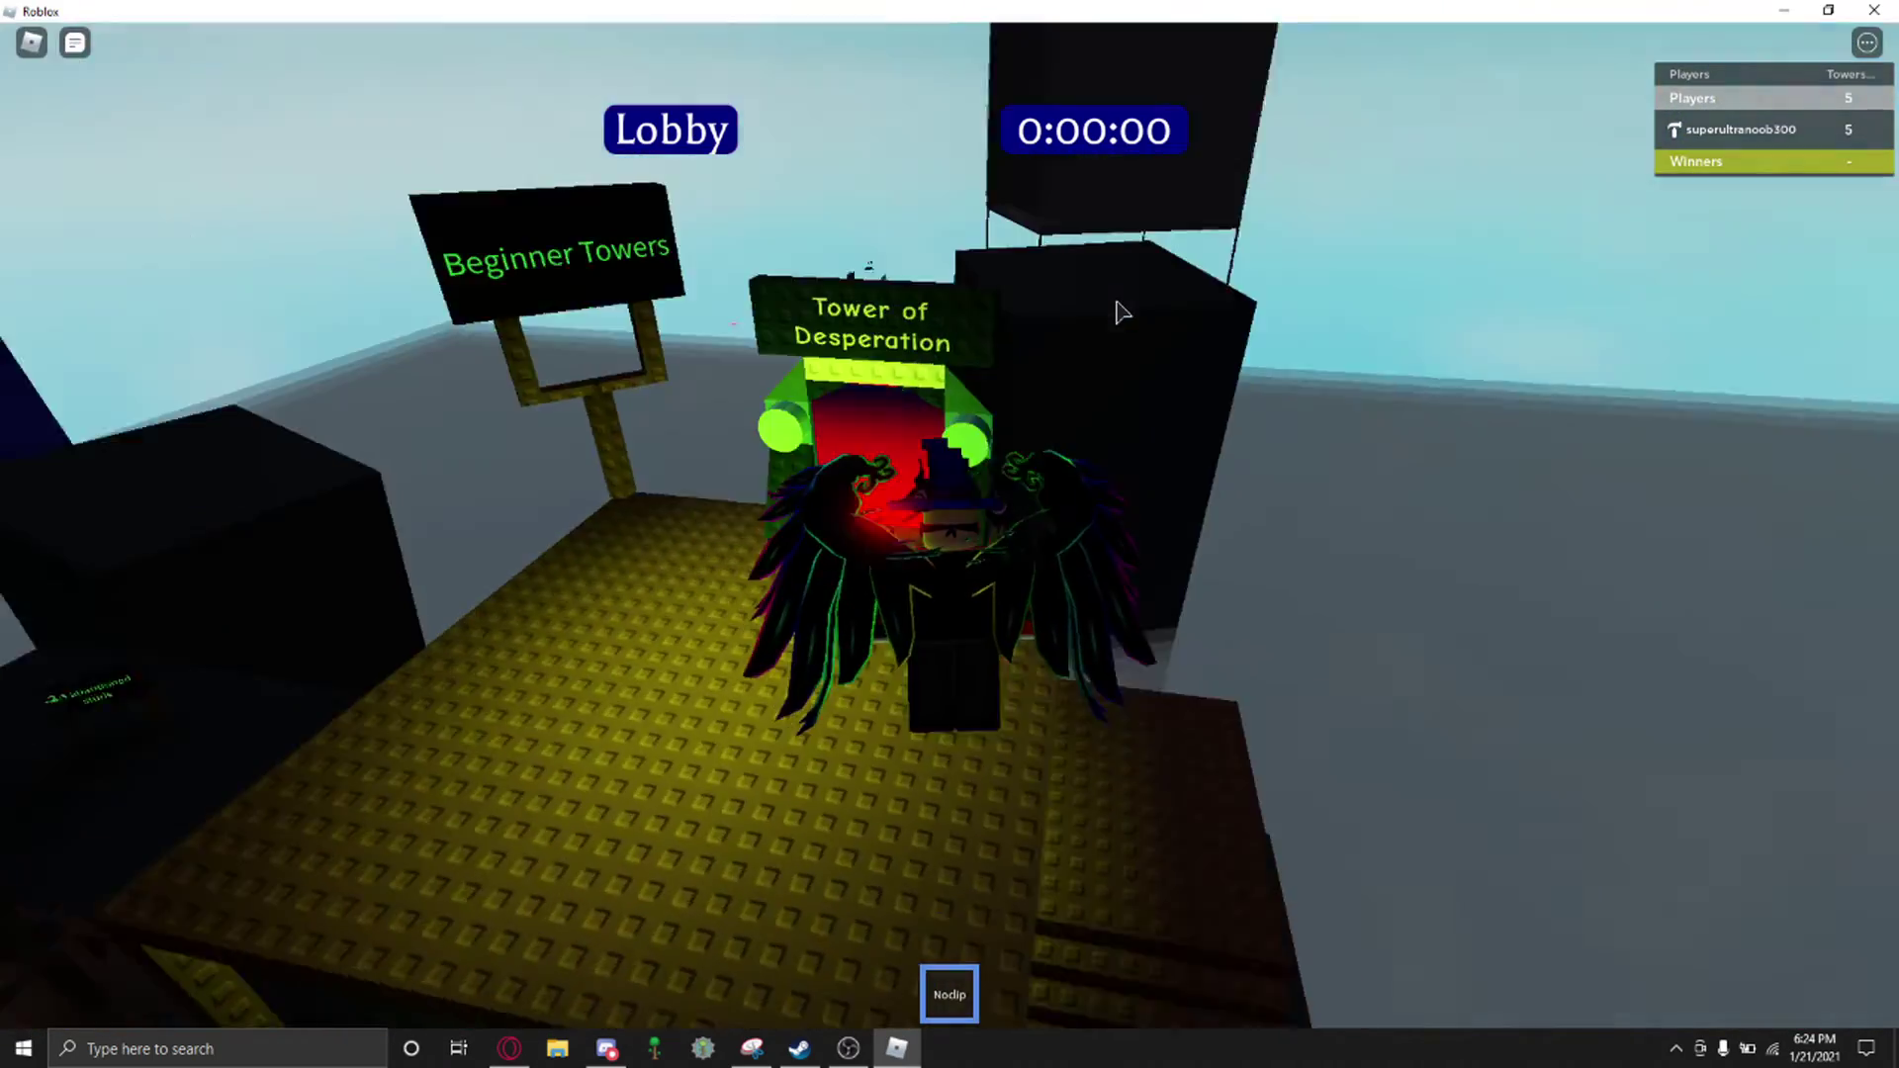
key("w")
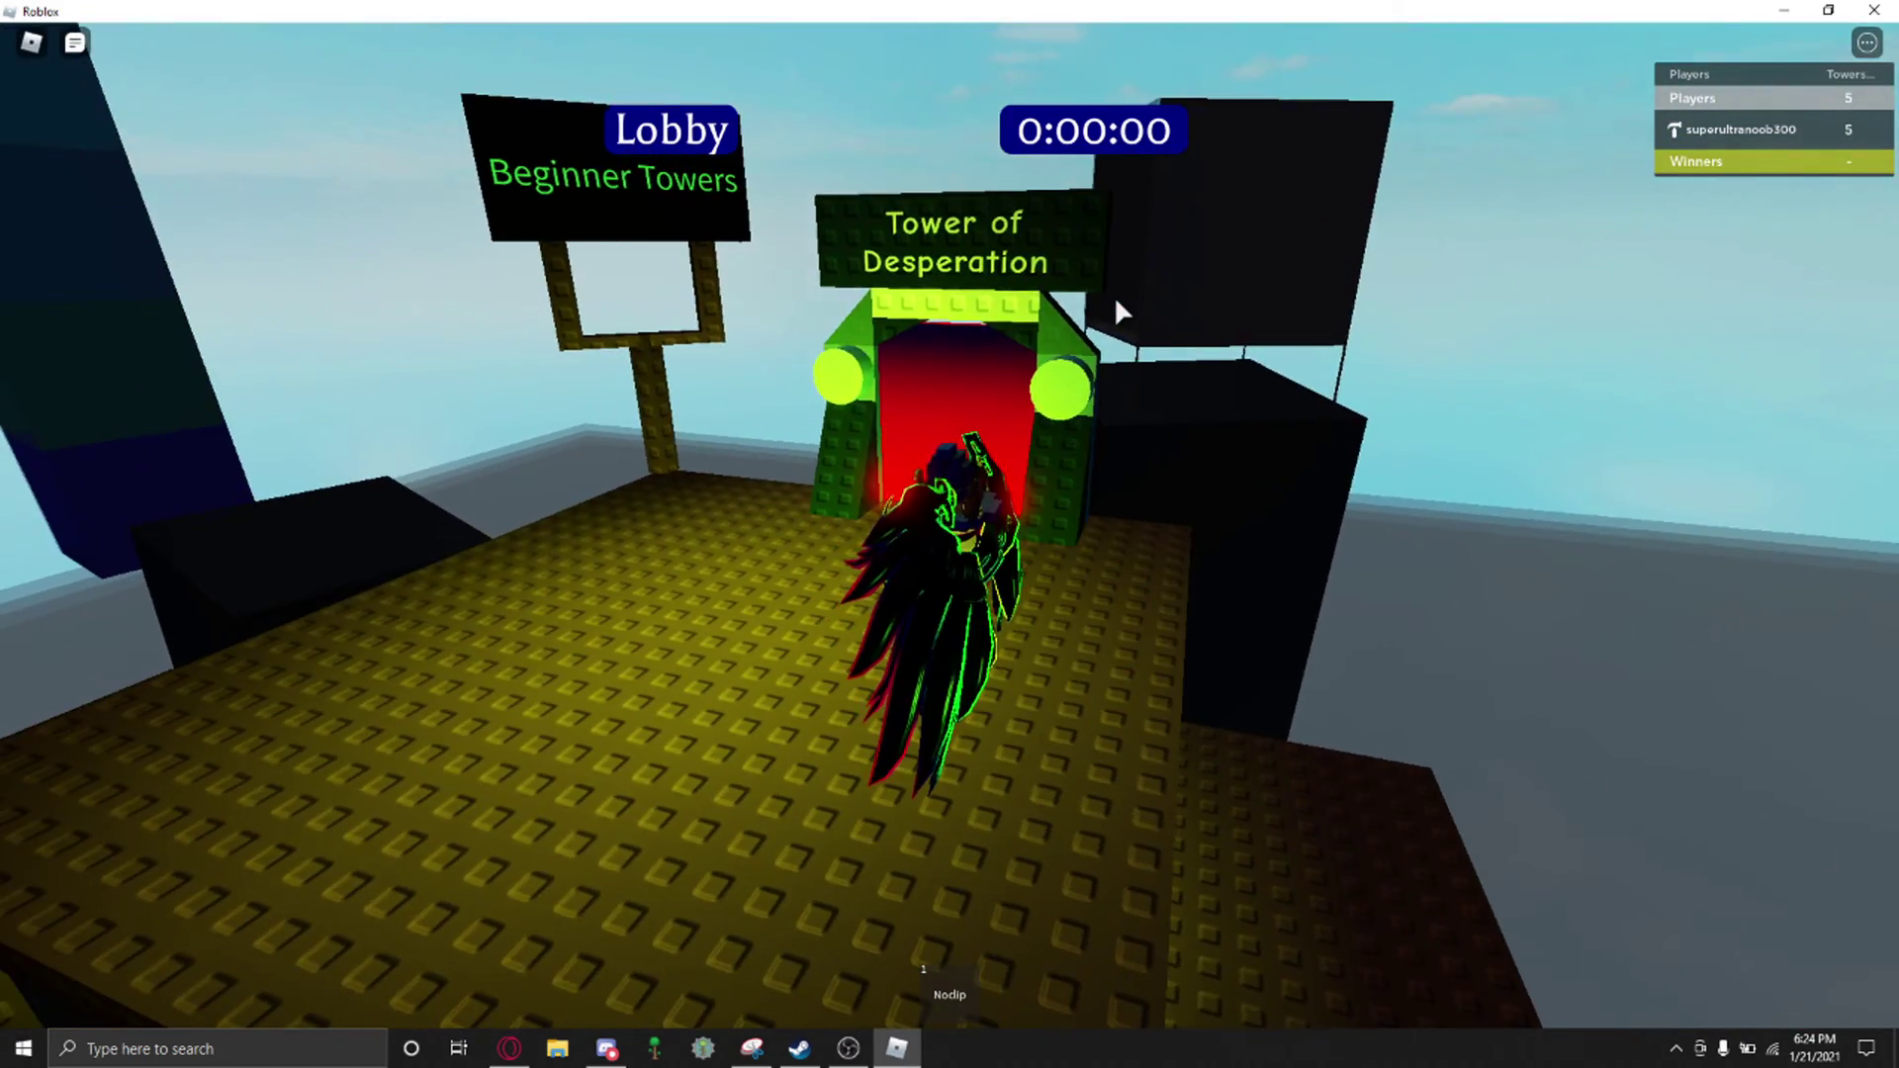
Step: Fly back toward the lobby and line up with the Tower of Insanity portal
key("Right")
key("s")
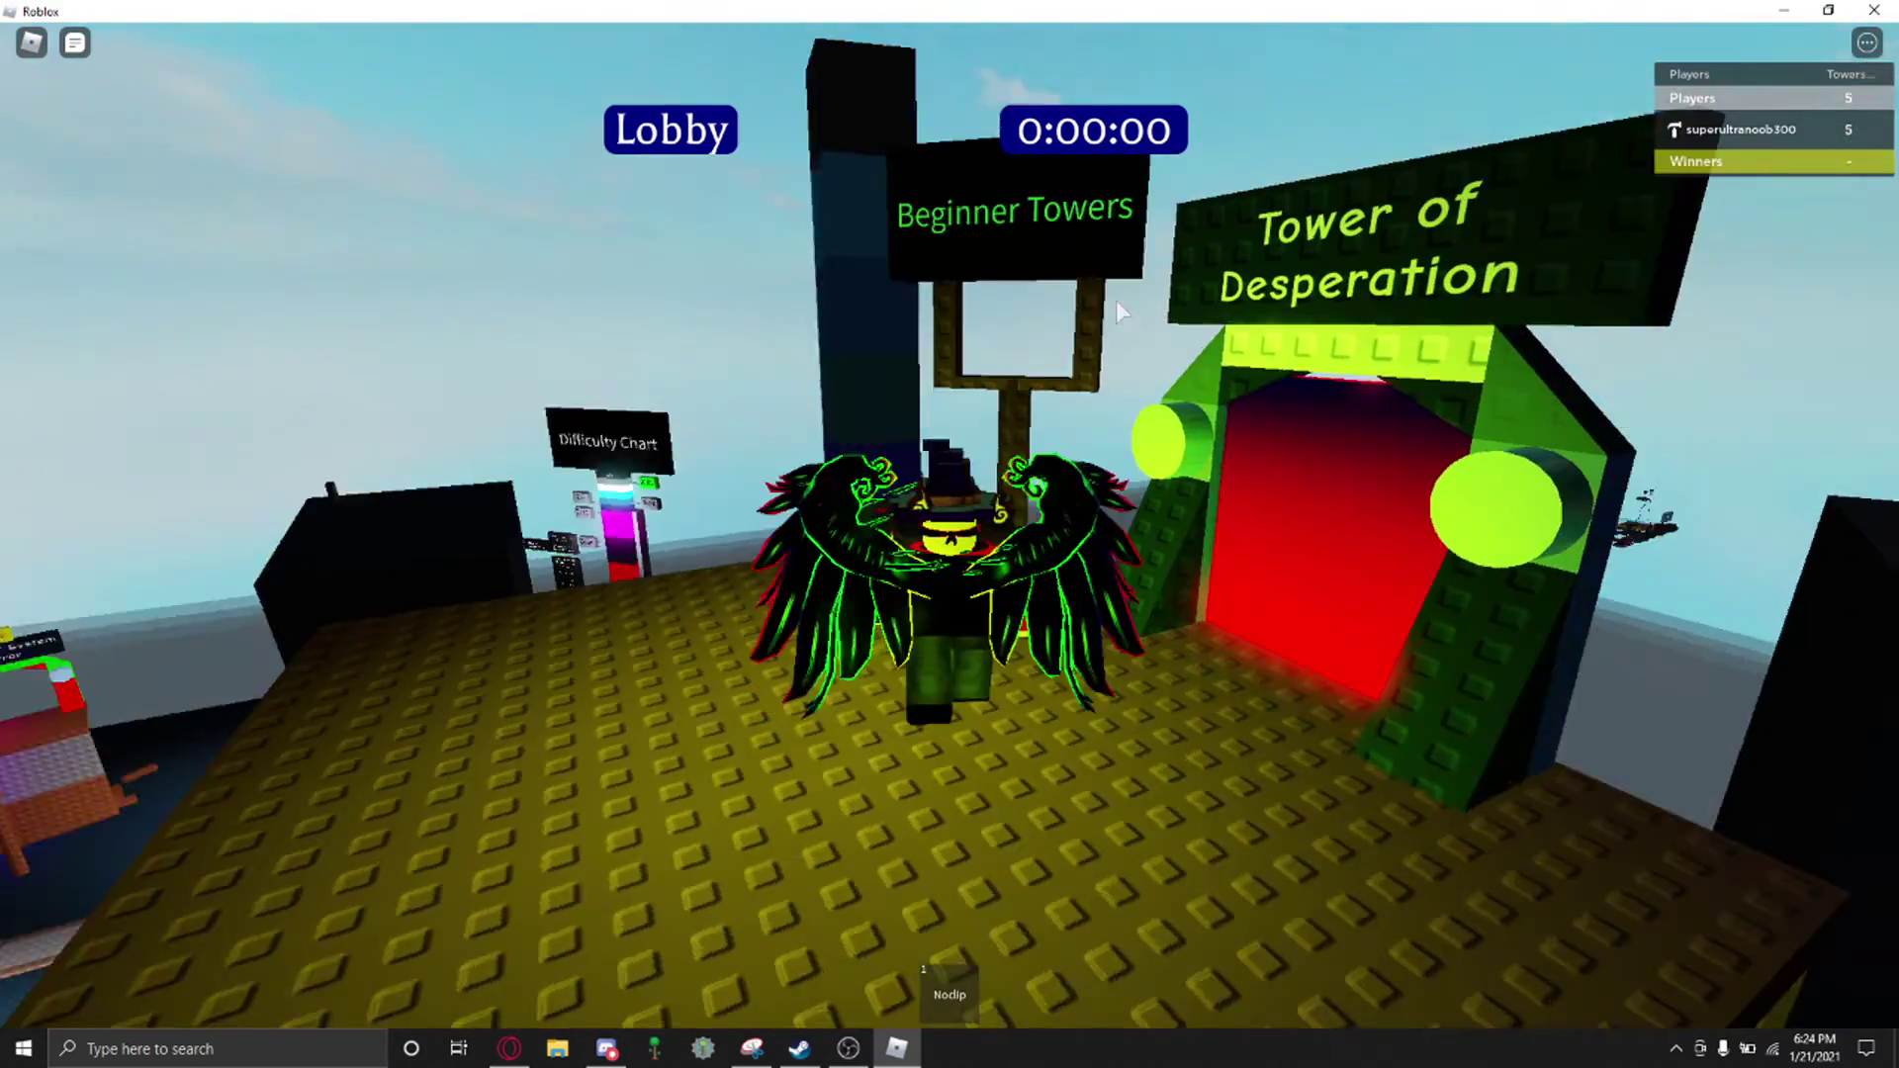
key("s")
key("1")
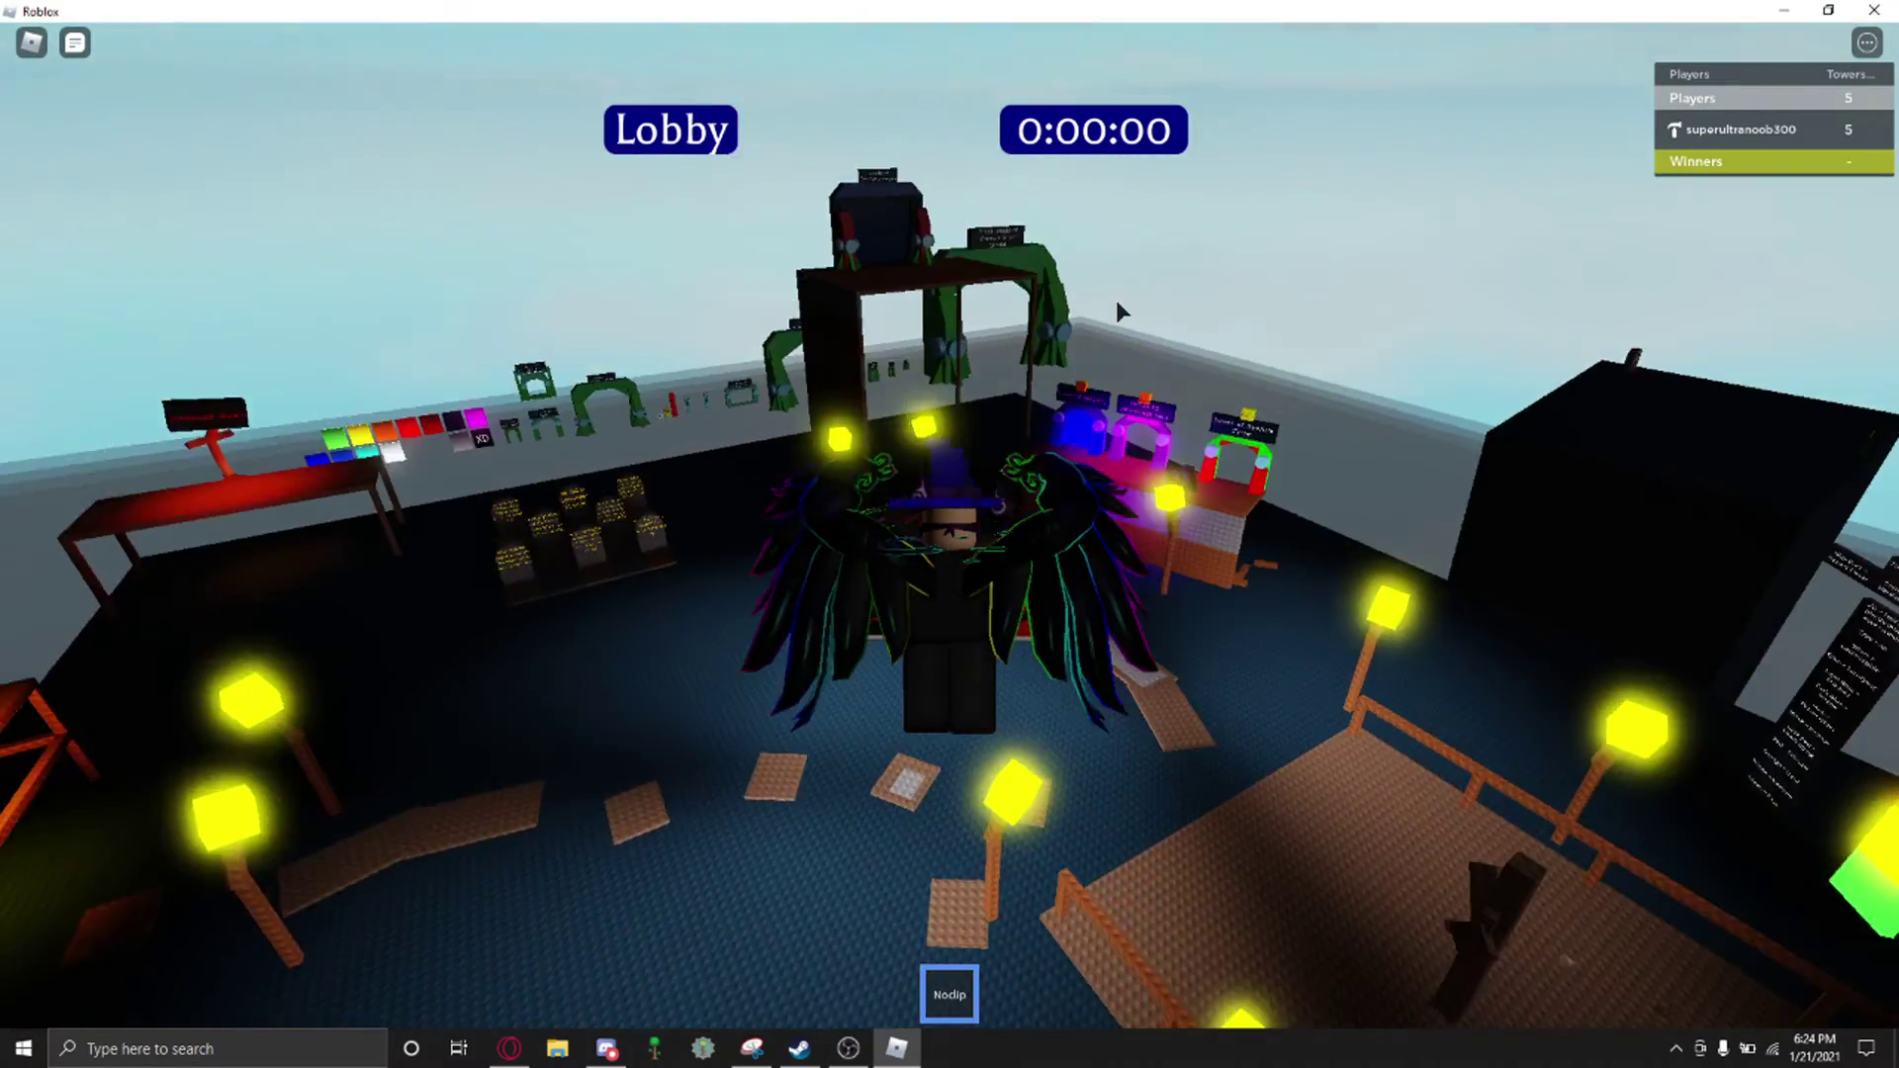
key("w")
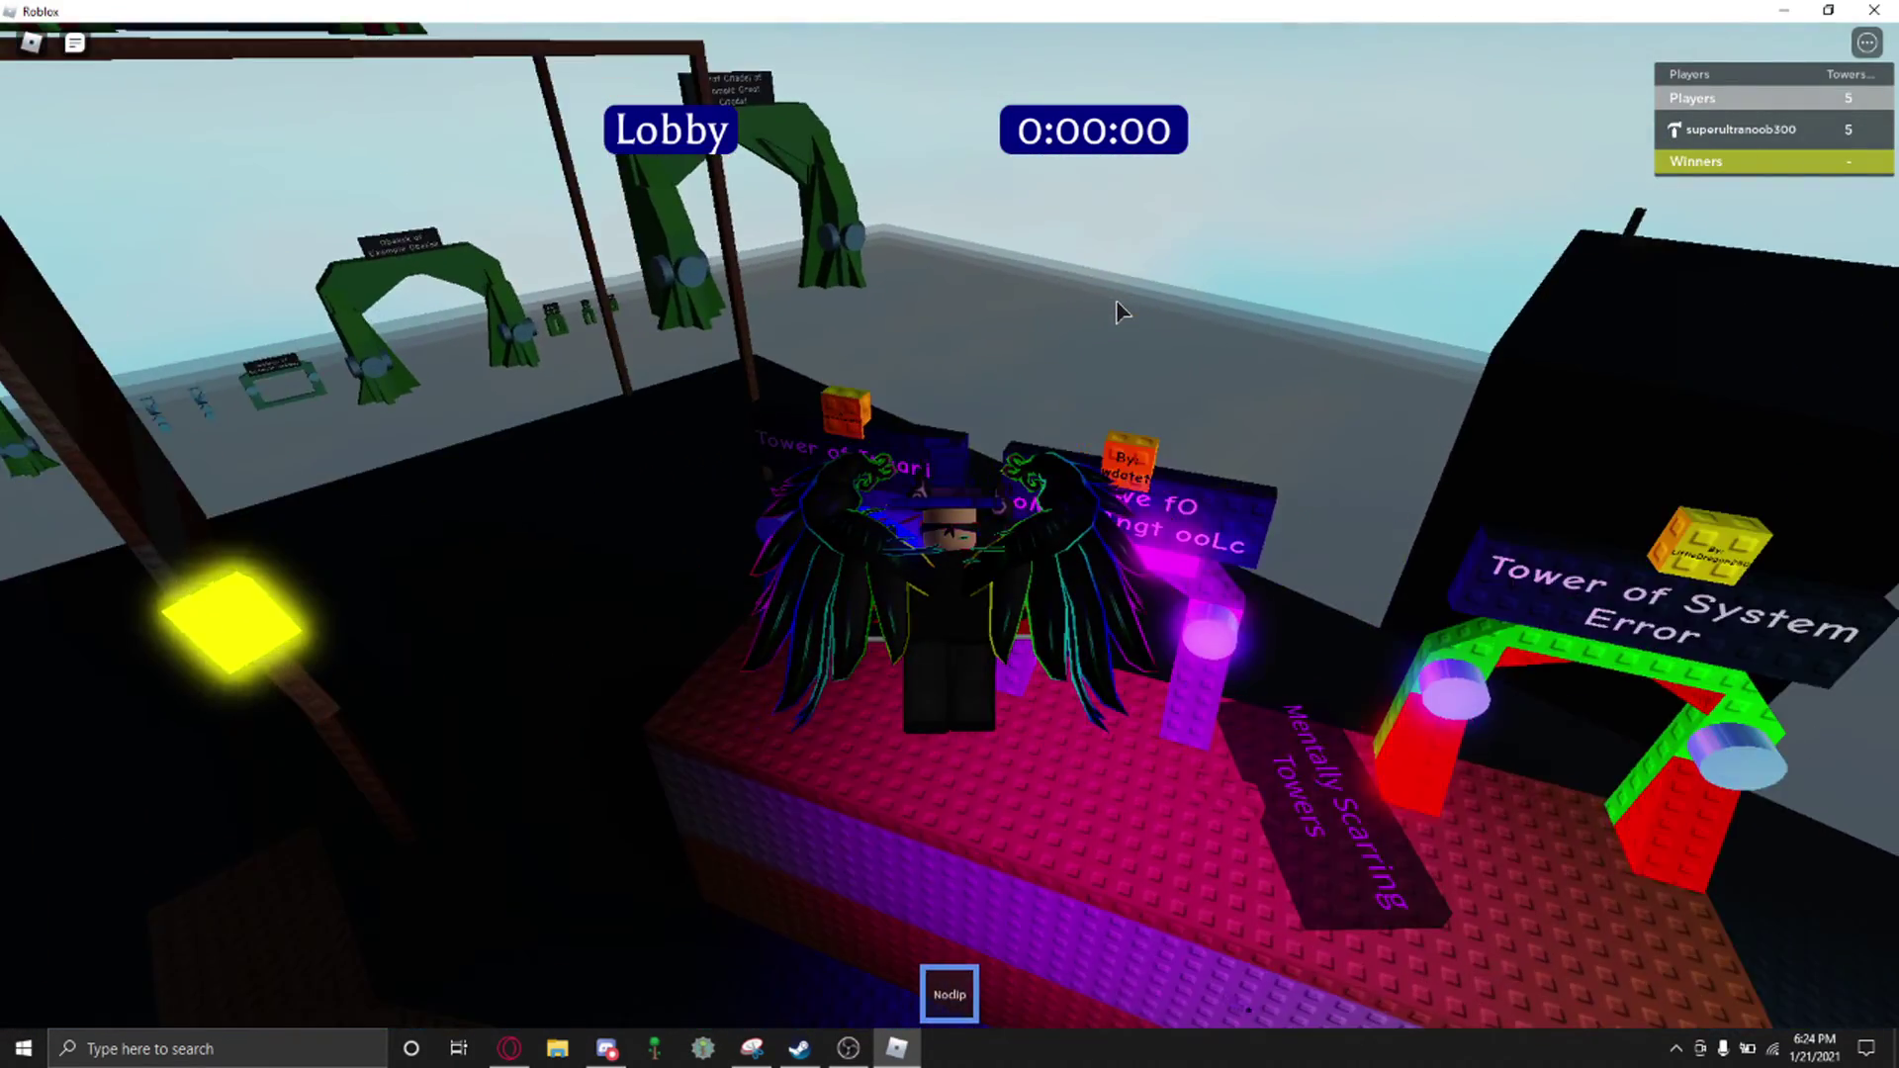
key("Right")
key("w")
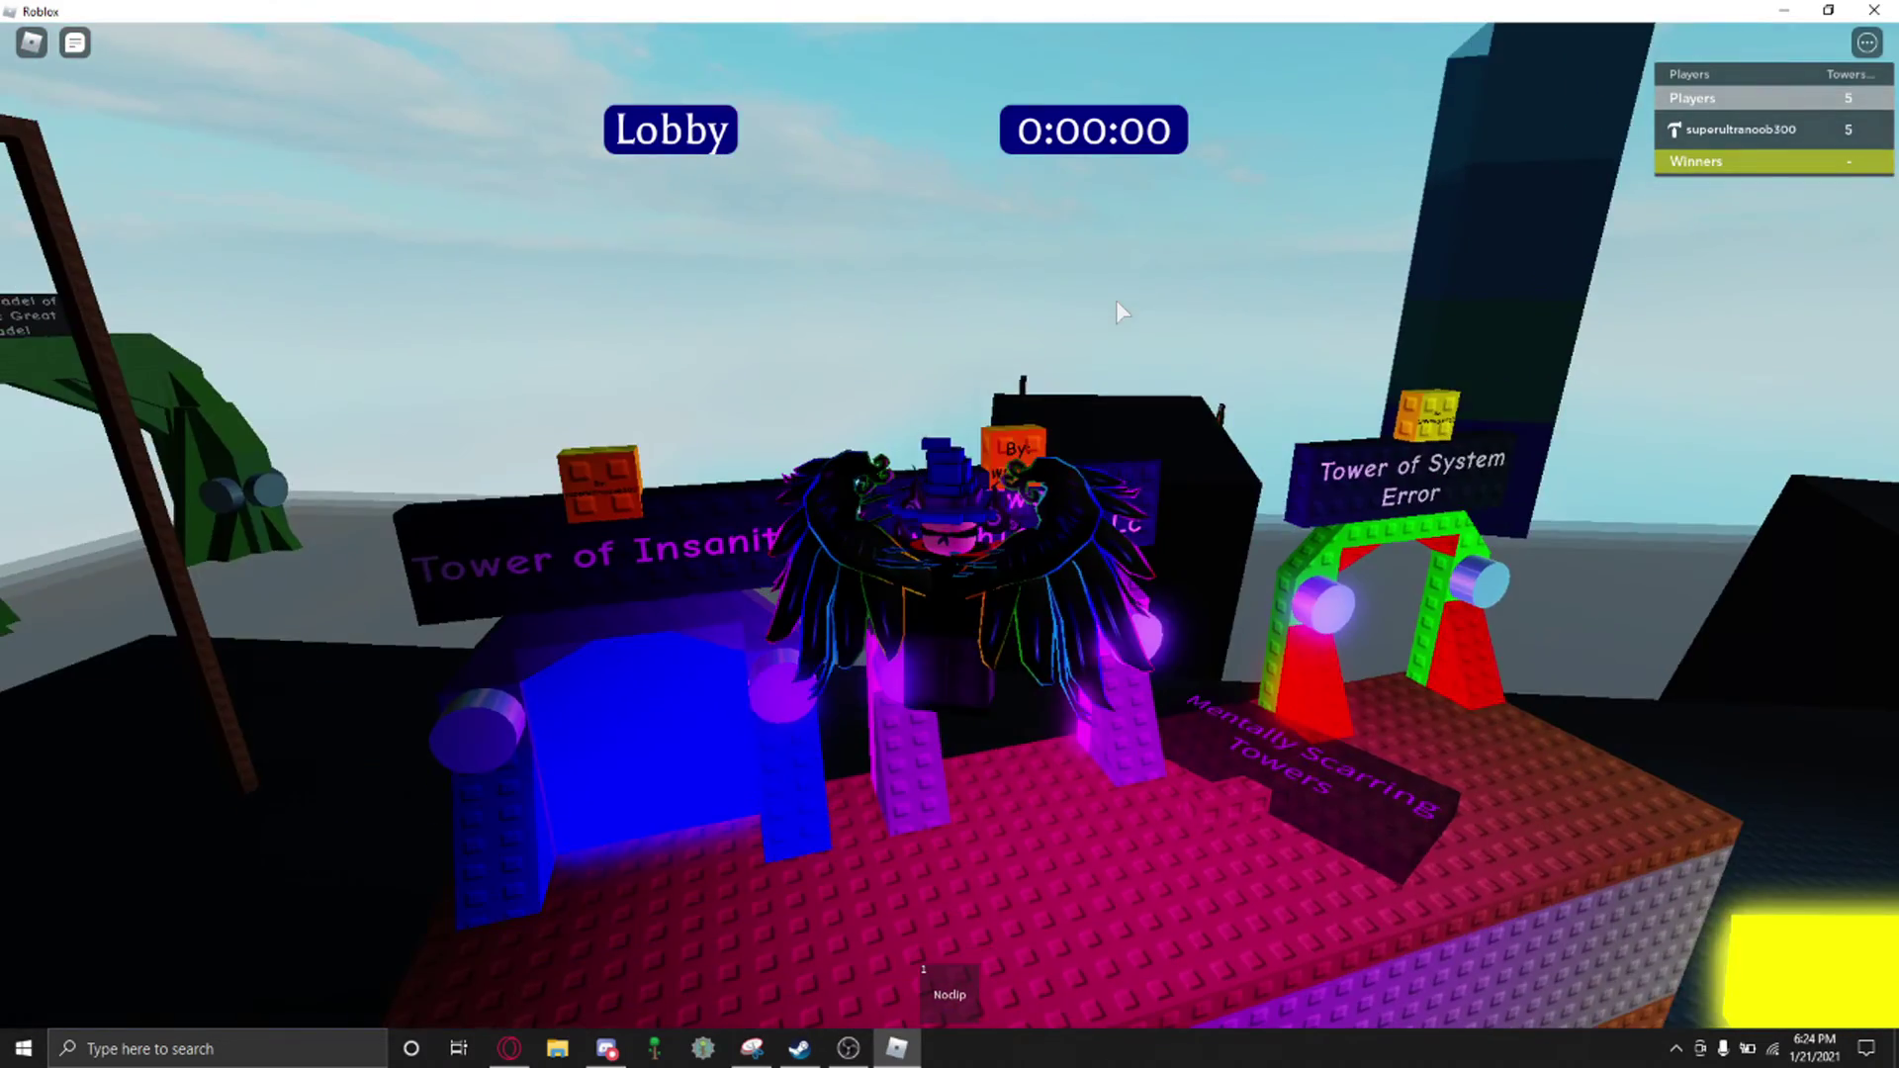
Step: Walk into the blue Tower of Insanity portal, fly upward and look toward the top
key("w")
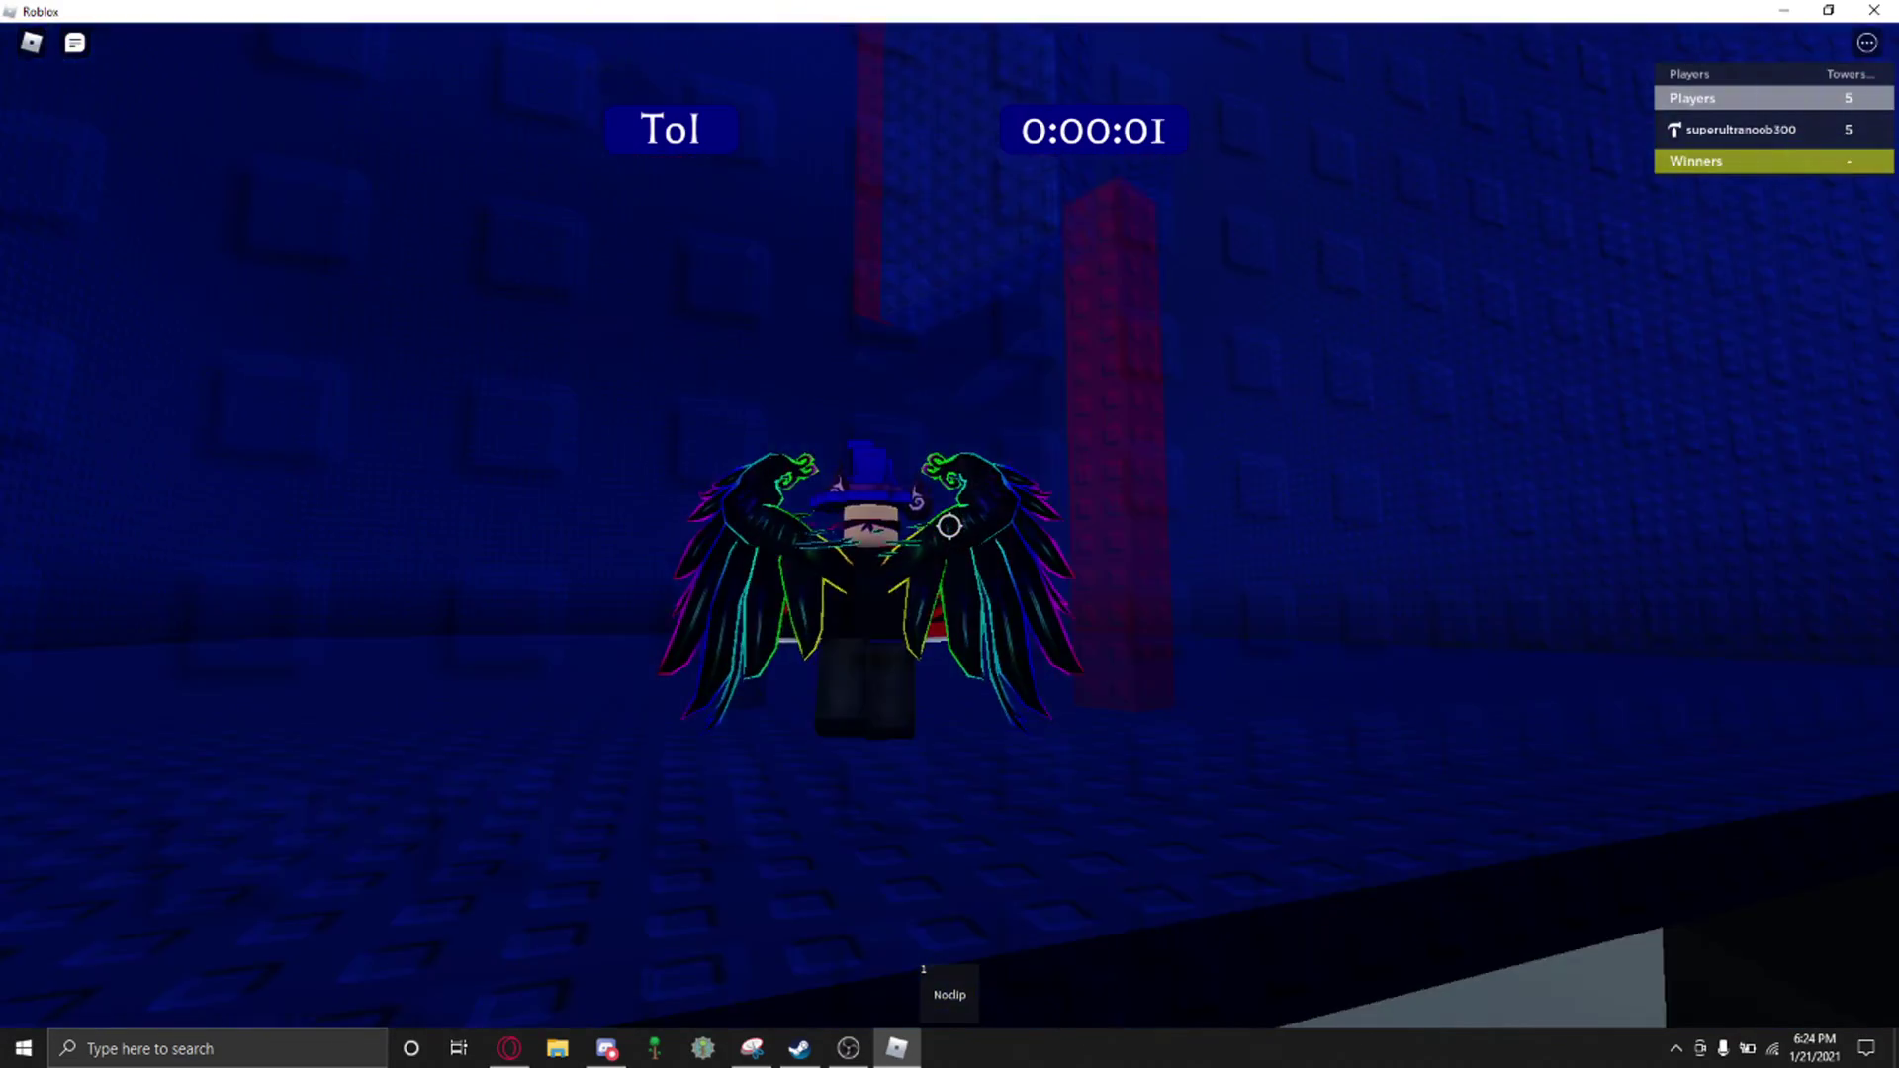
key("space")
right_click(949, 539)
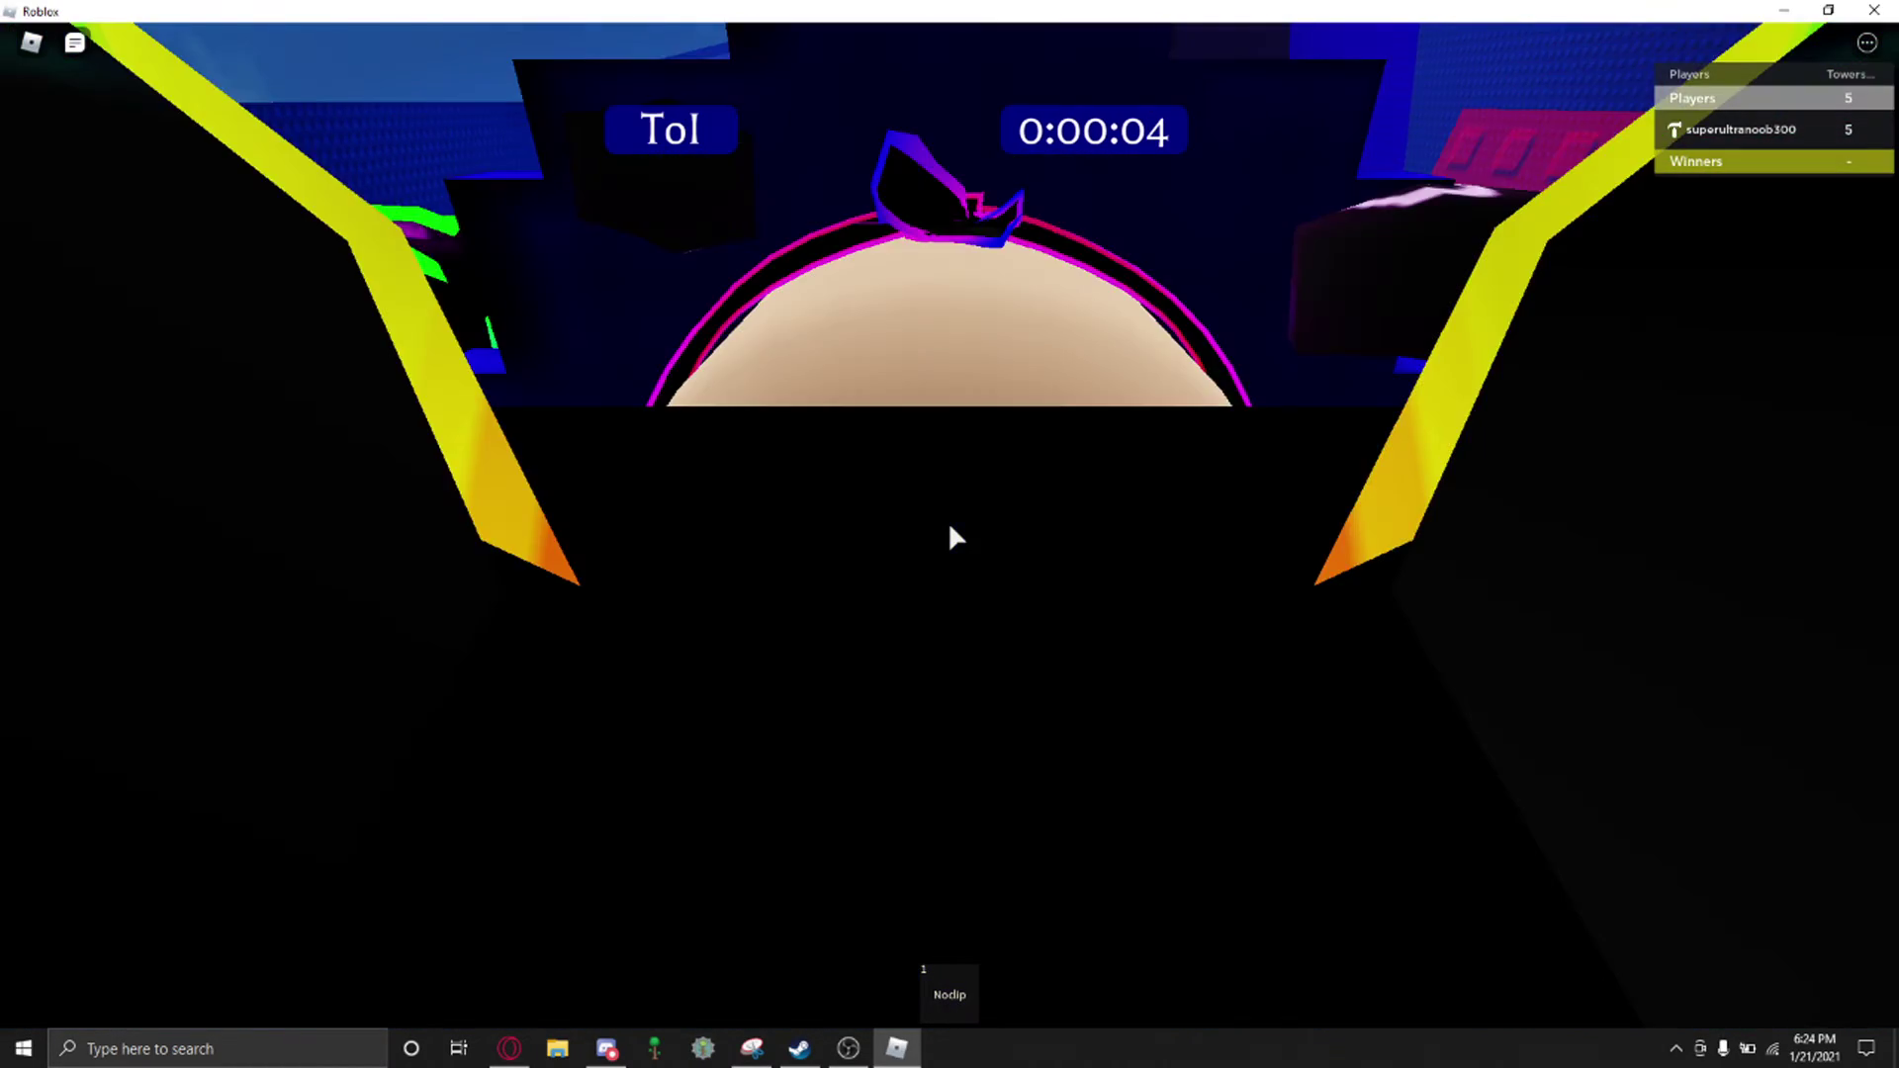